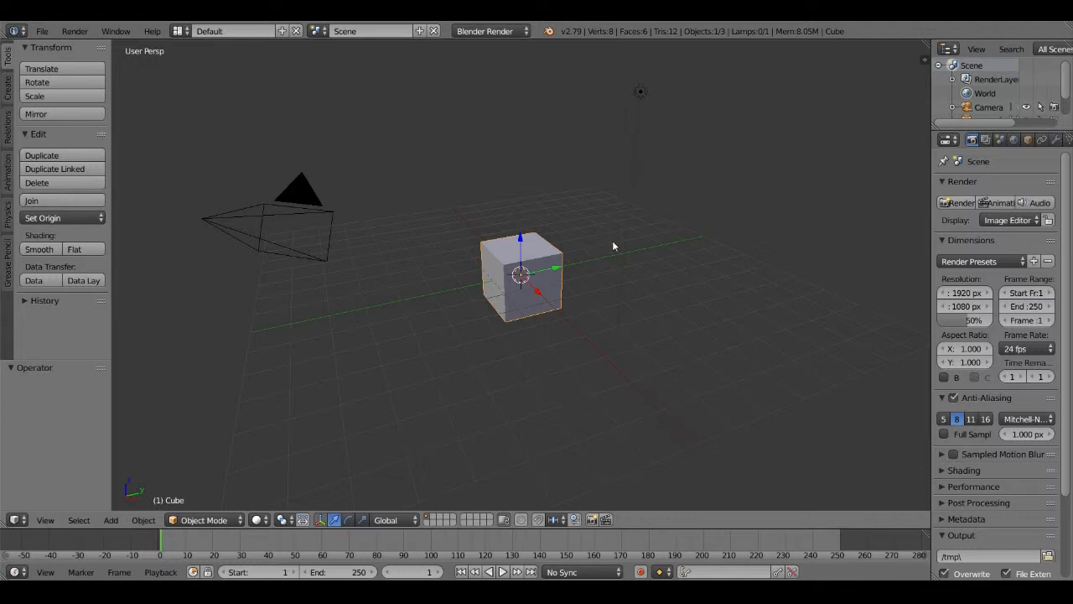
Scale the default cube up to about 6.28 times and flatten it along Z to about 0.079 to form a base slab
key("s")
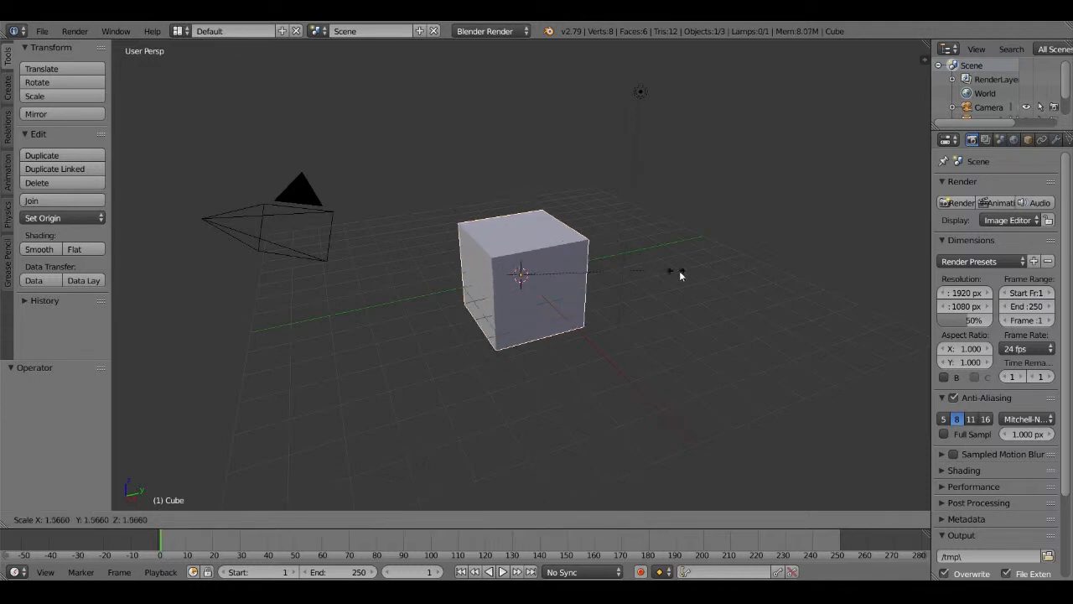
left_click(307, 381)
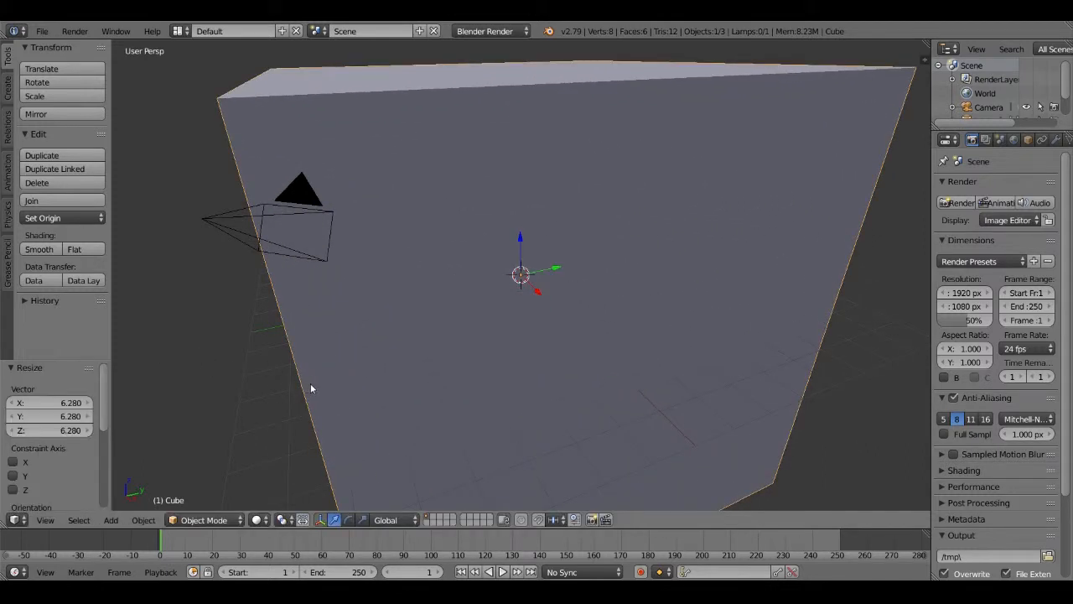
key("s")
key("z")
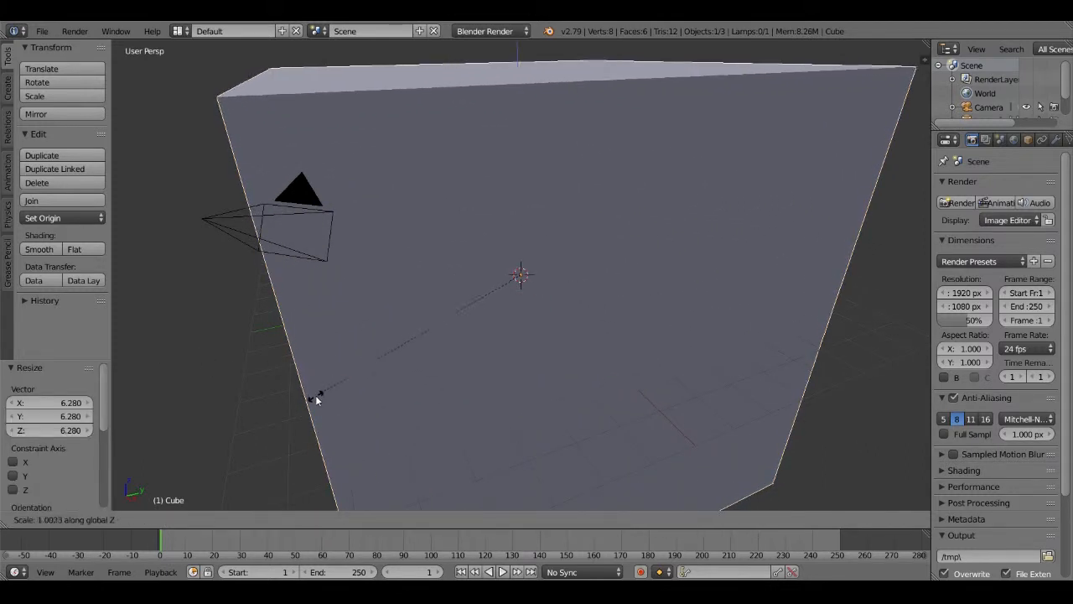
left_click(521, 294)
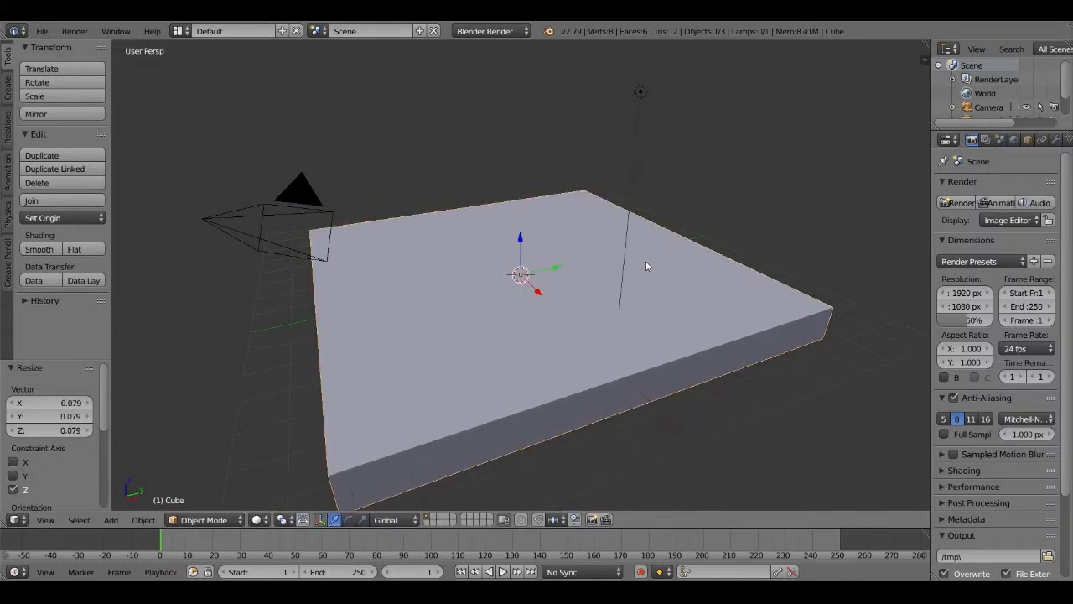
Add a second cube at the scene centre and move it up 2 units along Z
key("shift+a")
mouse_move(650, 264)
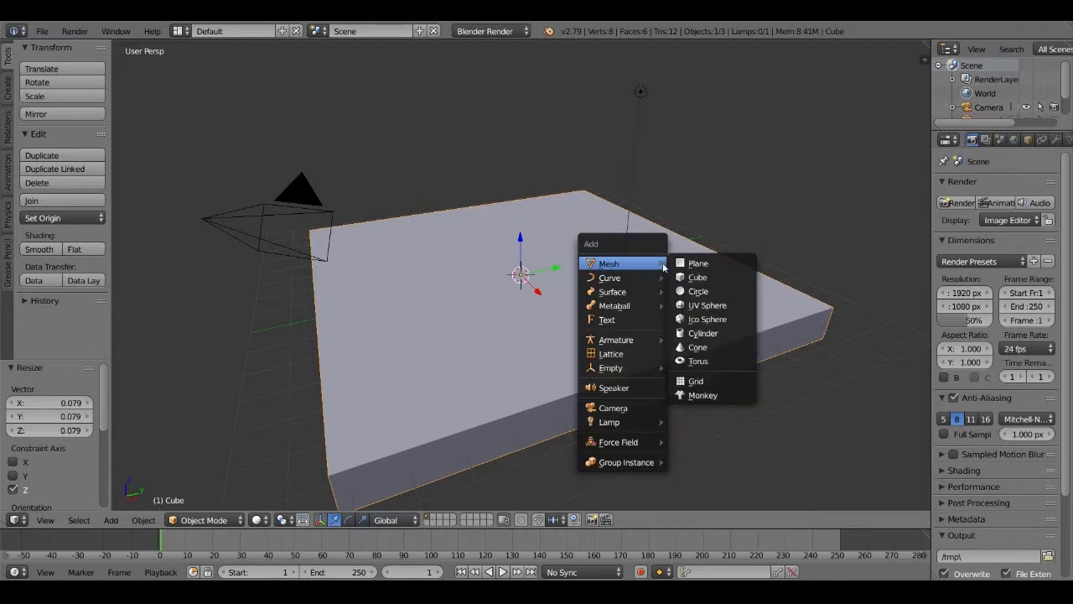
left_click(740, 278)
key("s")
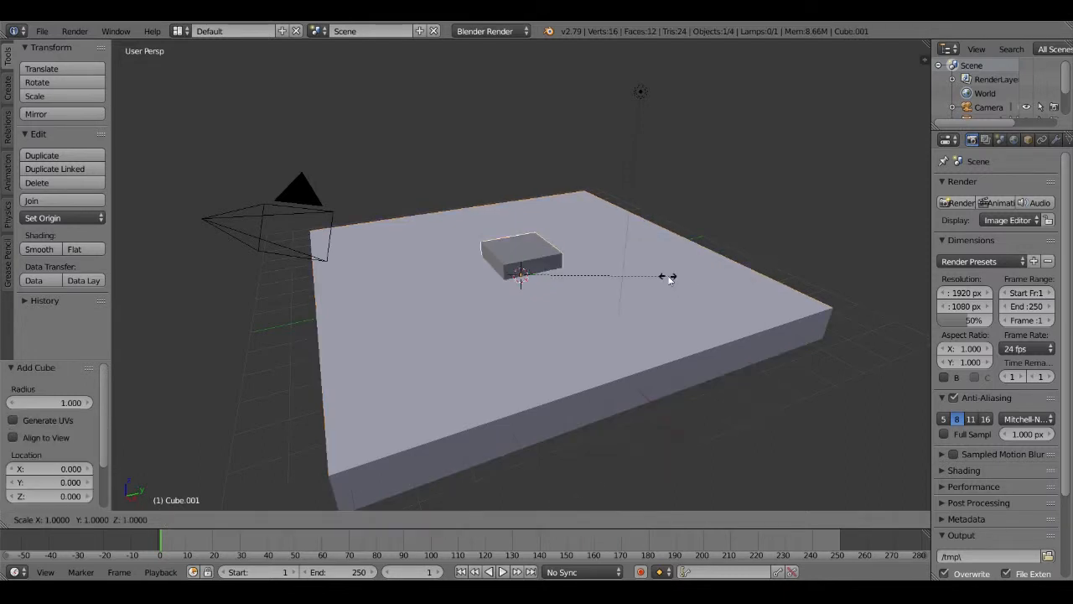
right_click(669, 275)
key("g")
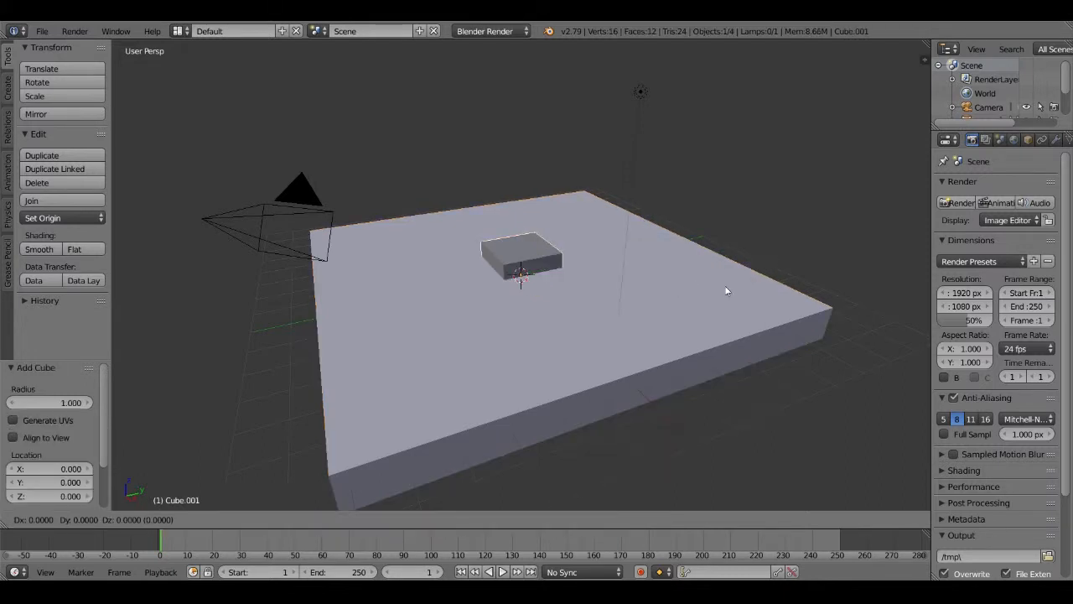
type("z")
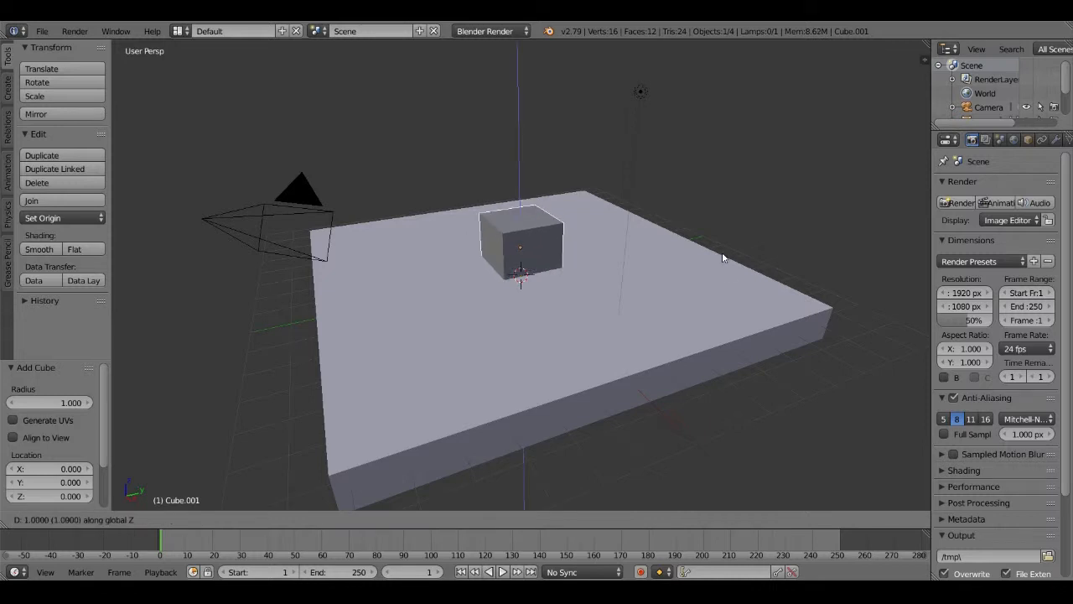
type("2")
key("Return")
Scale the base slab by 2 along the Z axis to thicken it
middle_click_drag(716, 240, 652, 230)
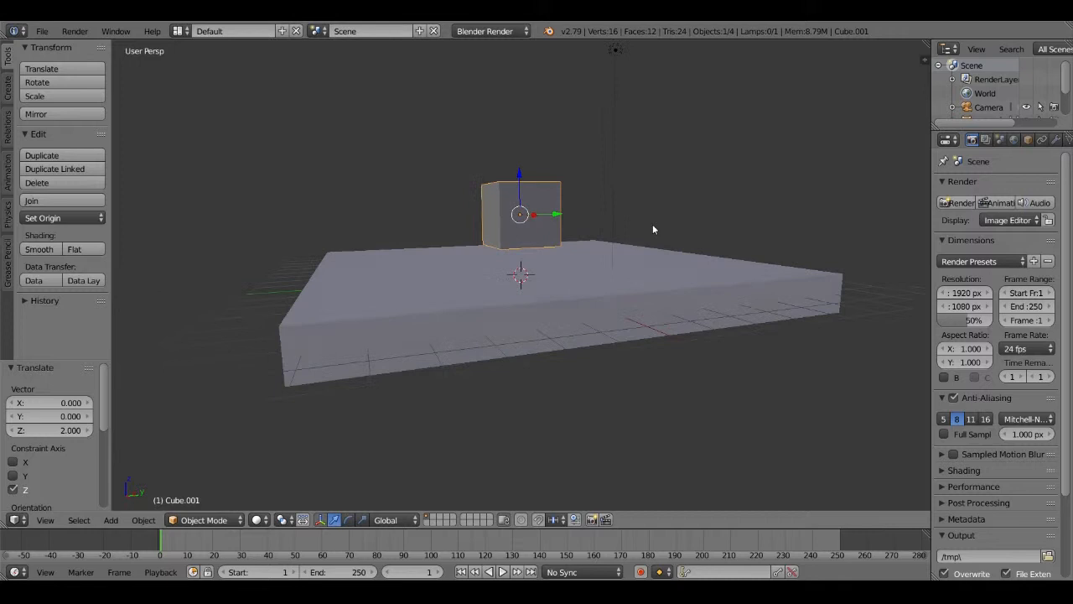
right_click(554, 275)
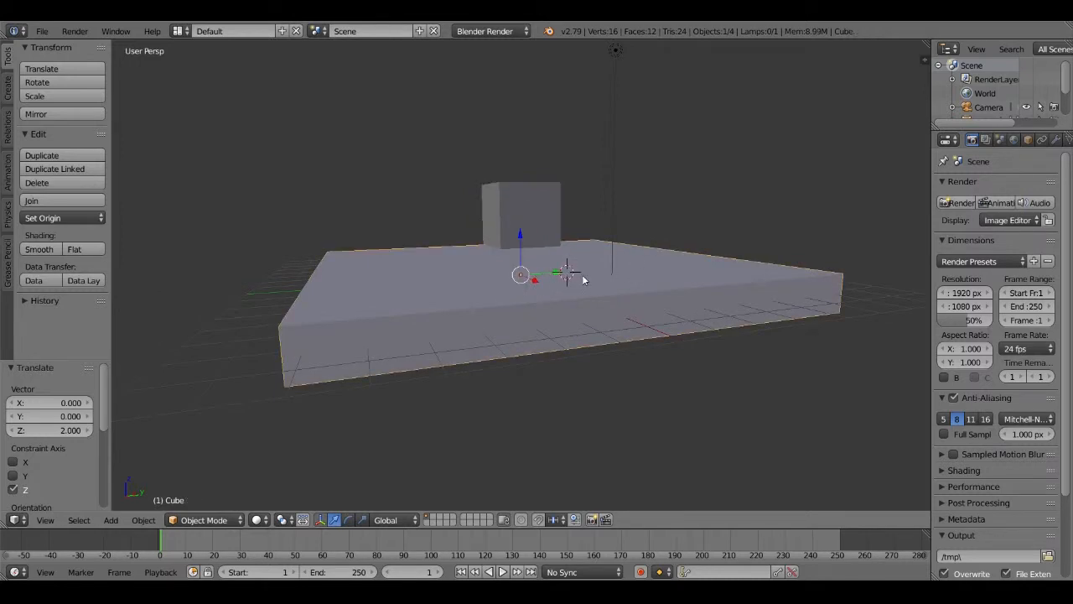
key("s")
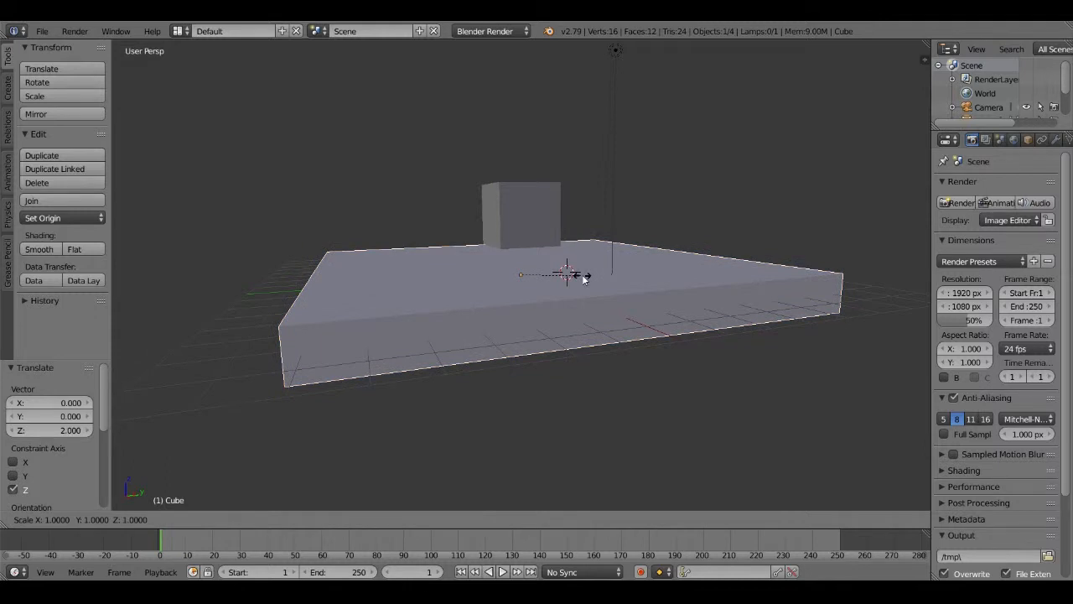
key("z")
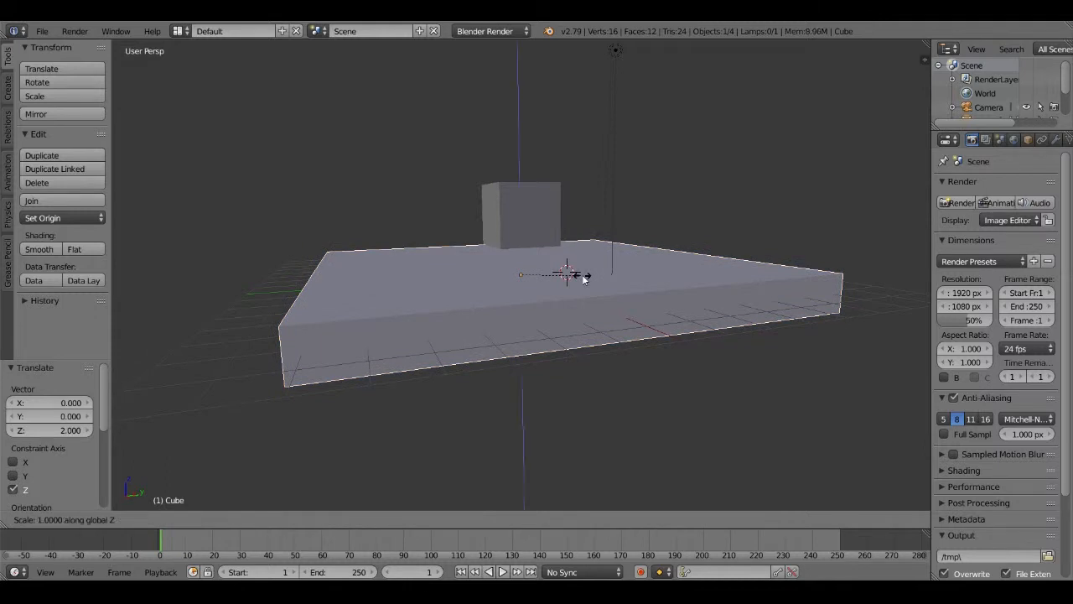
left_click(641, 286)
scroll(513, 199, "up", 2)
scroll(512, 203, "up", 2)
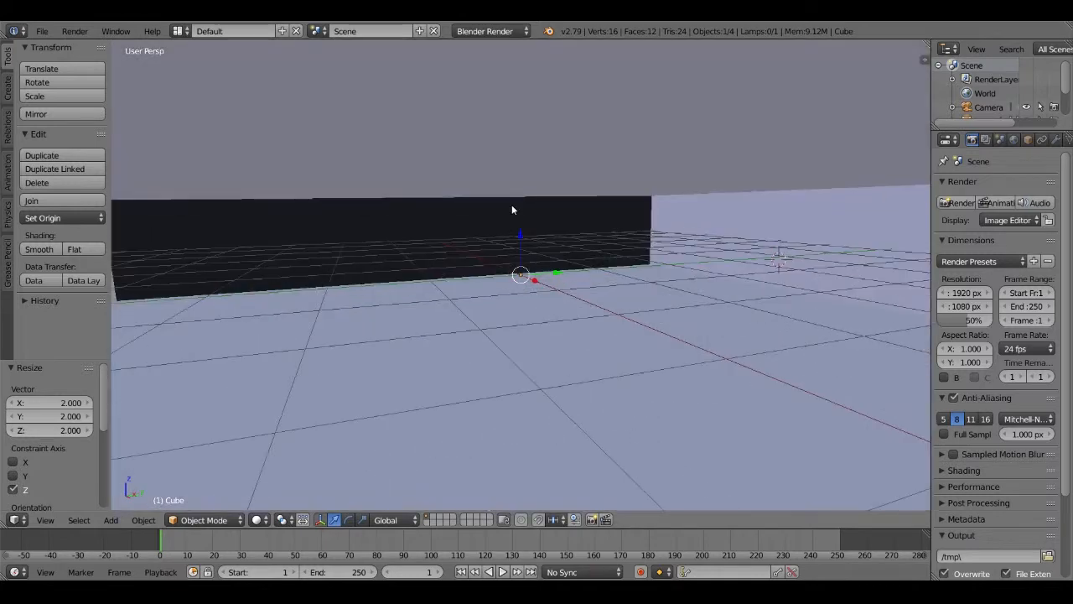
middle_click_drag(511, 206, 575, 235)
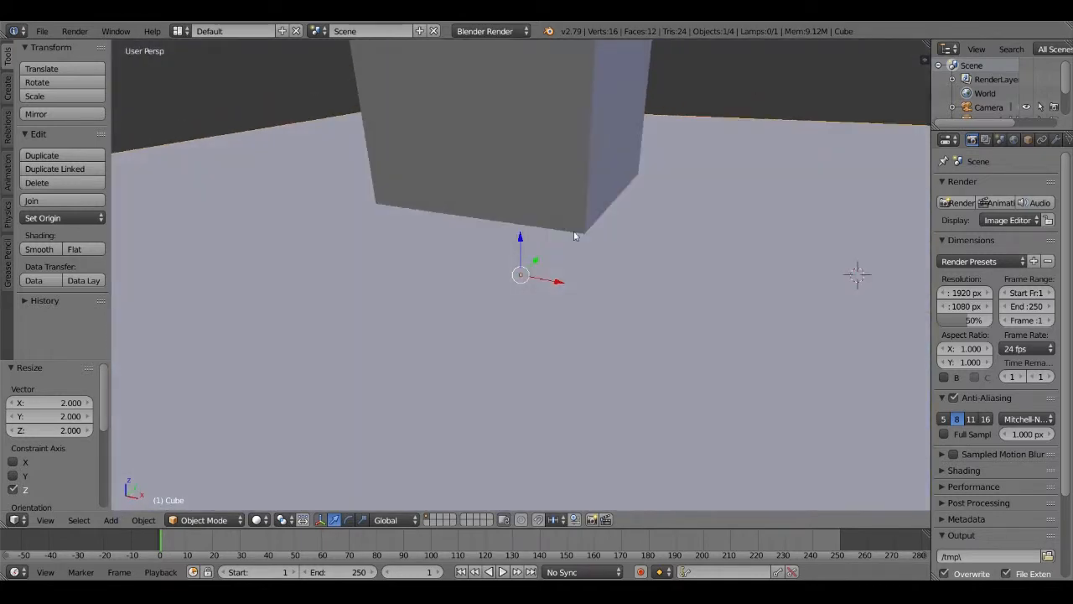
left_click(536, 158)
key("g")
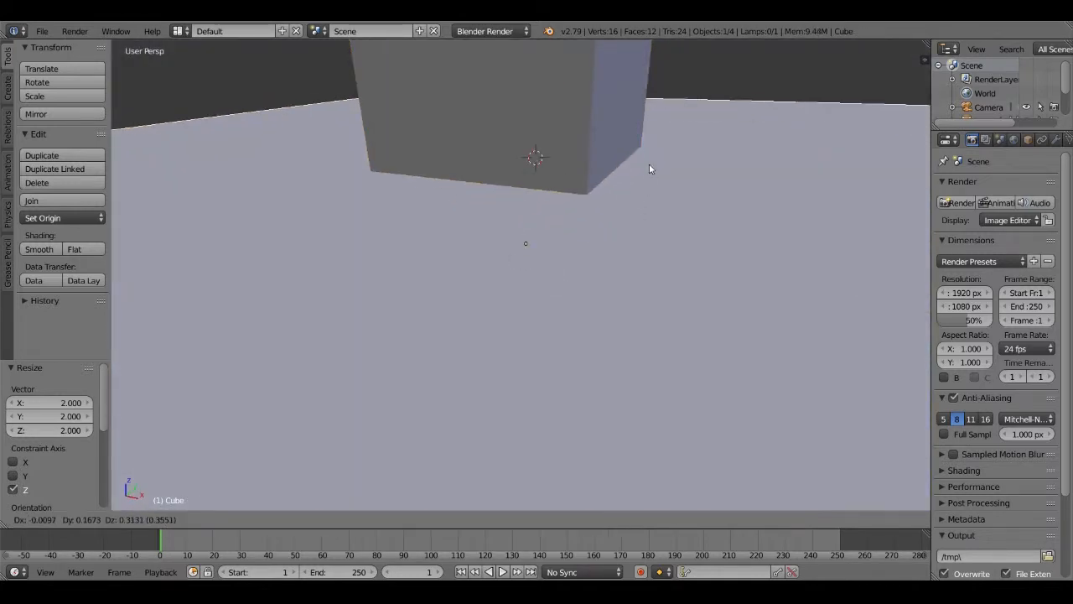
left_click(585, 124)
scroll(611, 155, "down", 3)
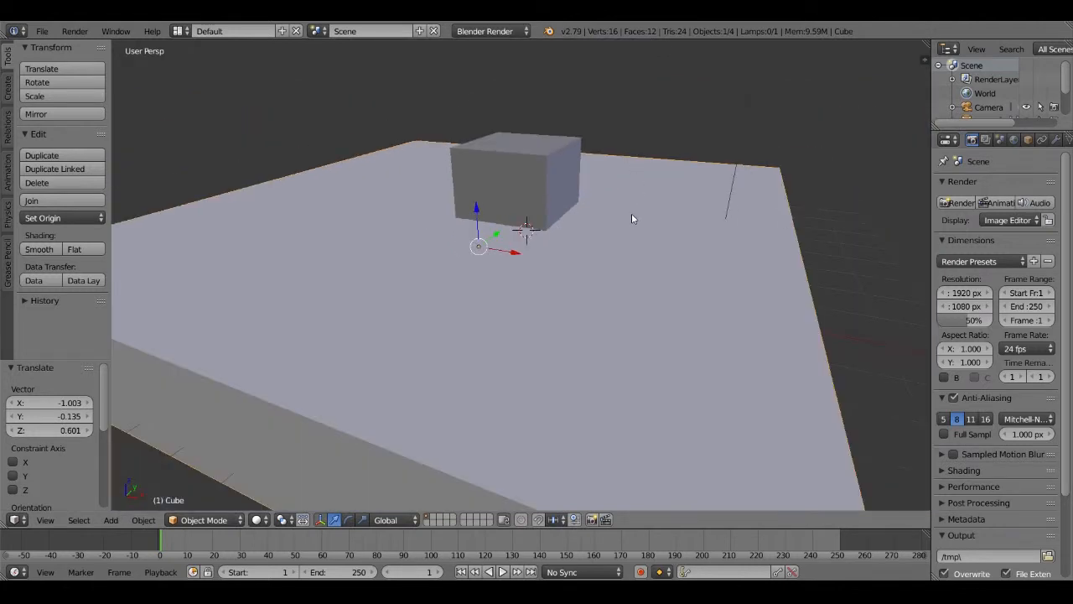
key("ctrl+z")
Move the small cube horizontally across the slab with Z locked, about -2.09 in X and 0.94 in Y
scroll(703, 258, "down", 2)
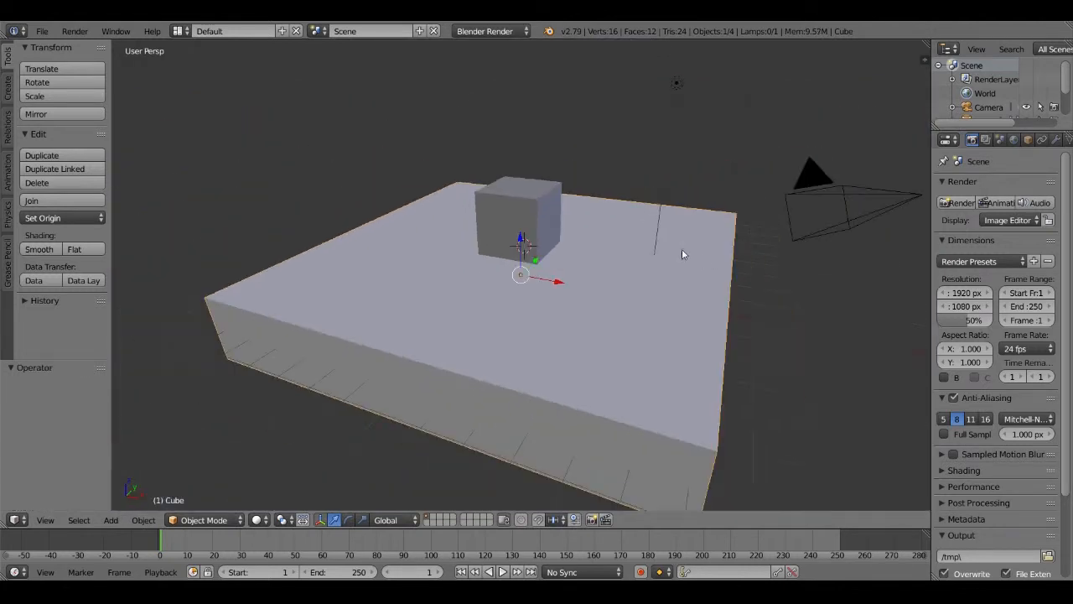
middle_click_drag(630, 256, 564, 266)
right_click(529, 204)
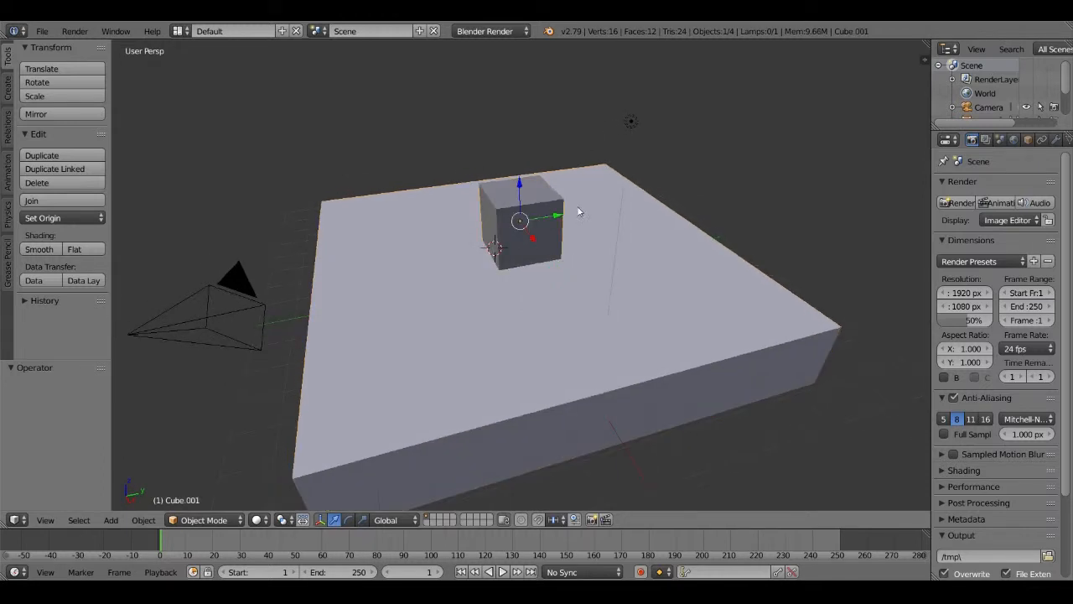
key("g")
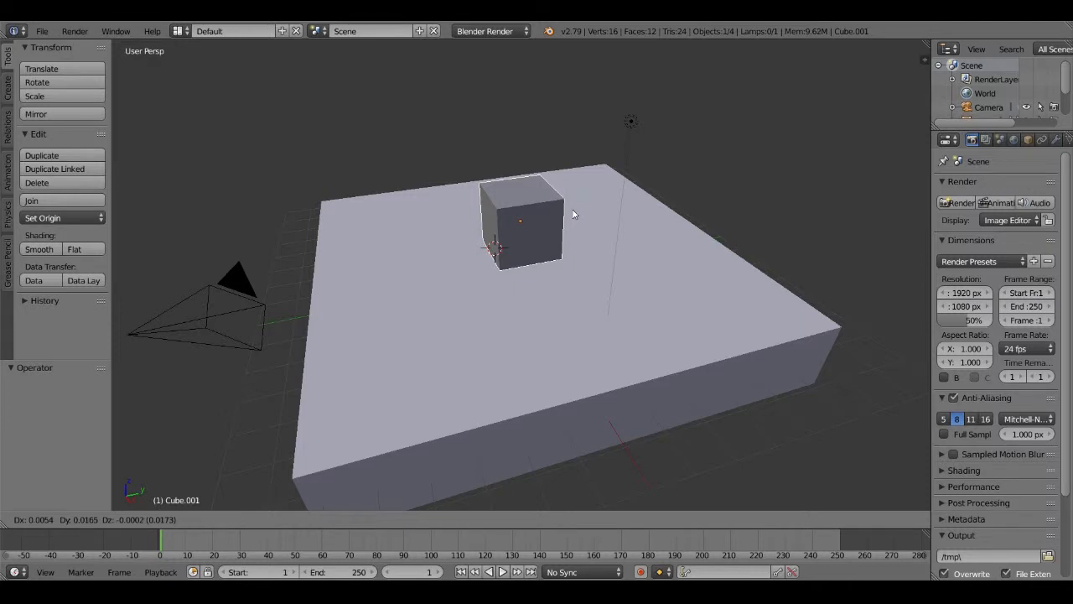
key("shift+z")
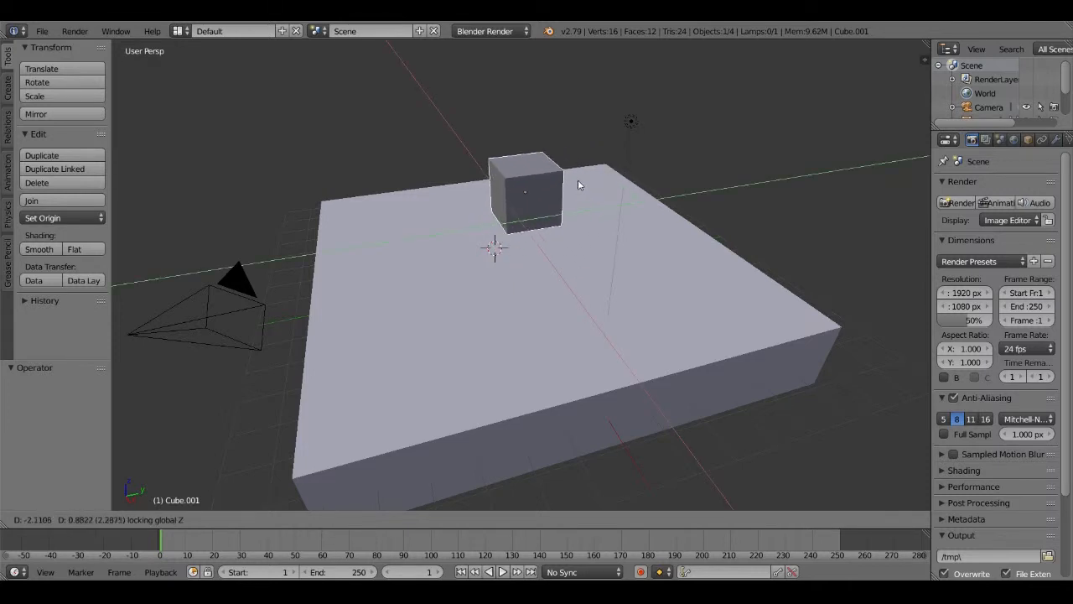
left_click(578, 179)
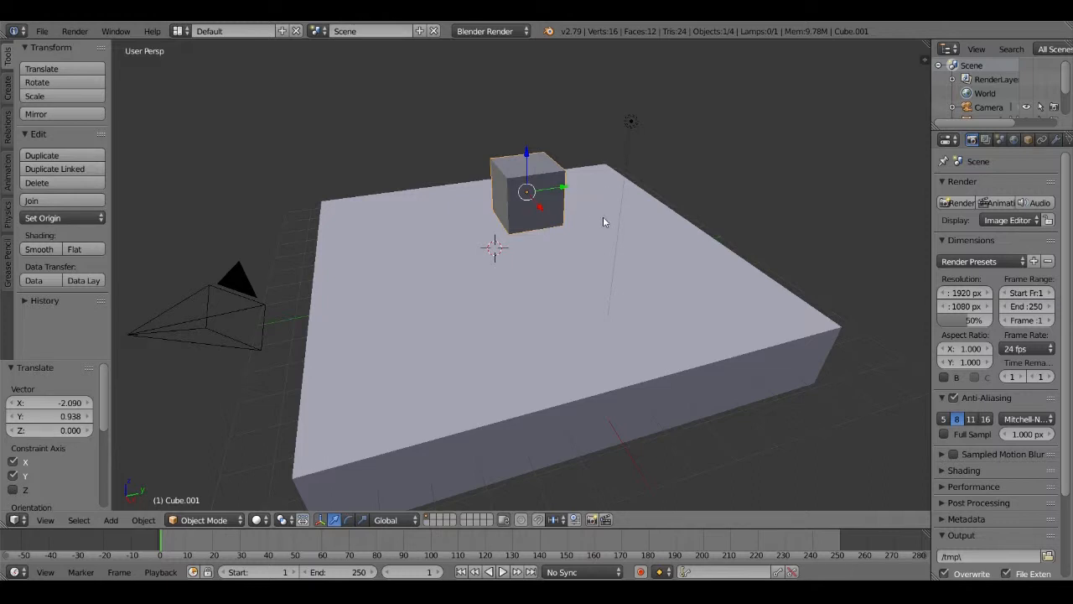
Scale the small cube uniformly by 2.1
key("s")
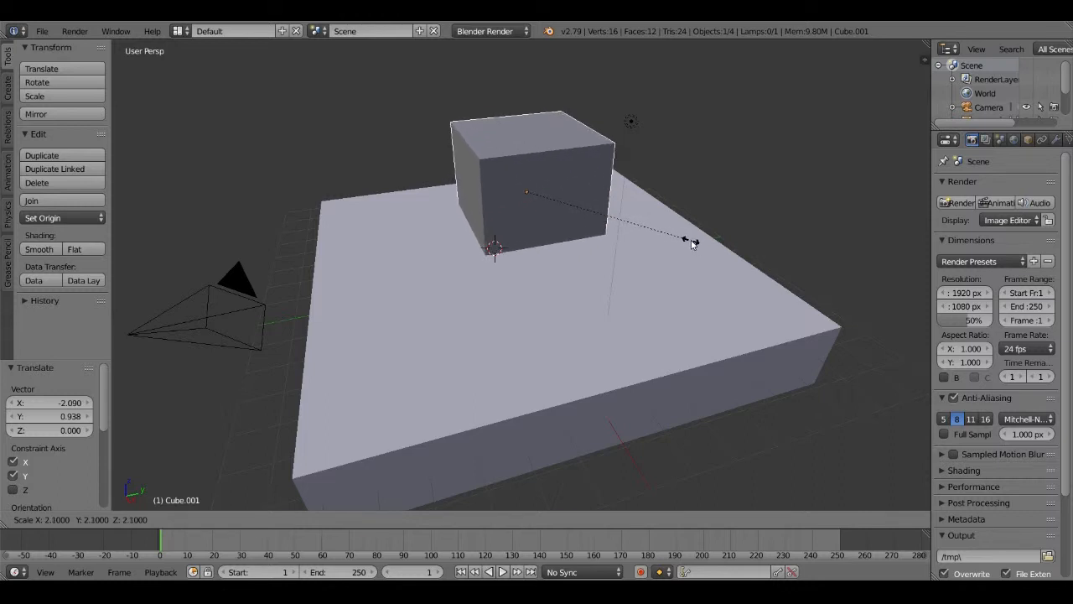
left_click(688, 243)
key("s")
key("z")
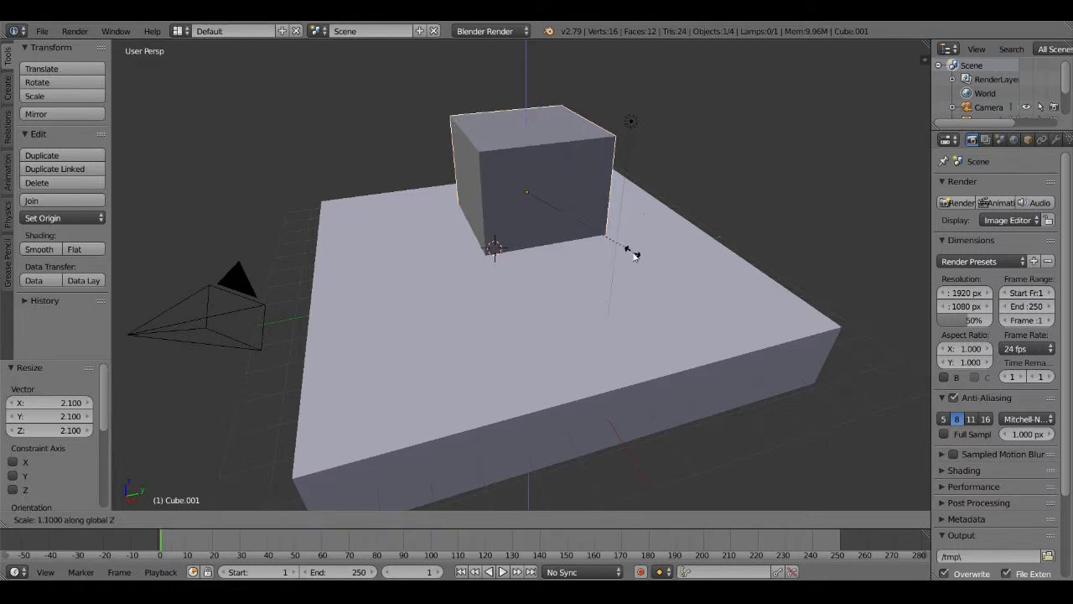
right_click(638, 255)
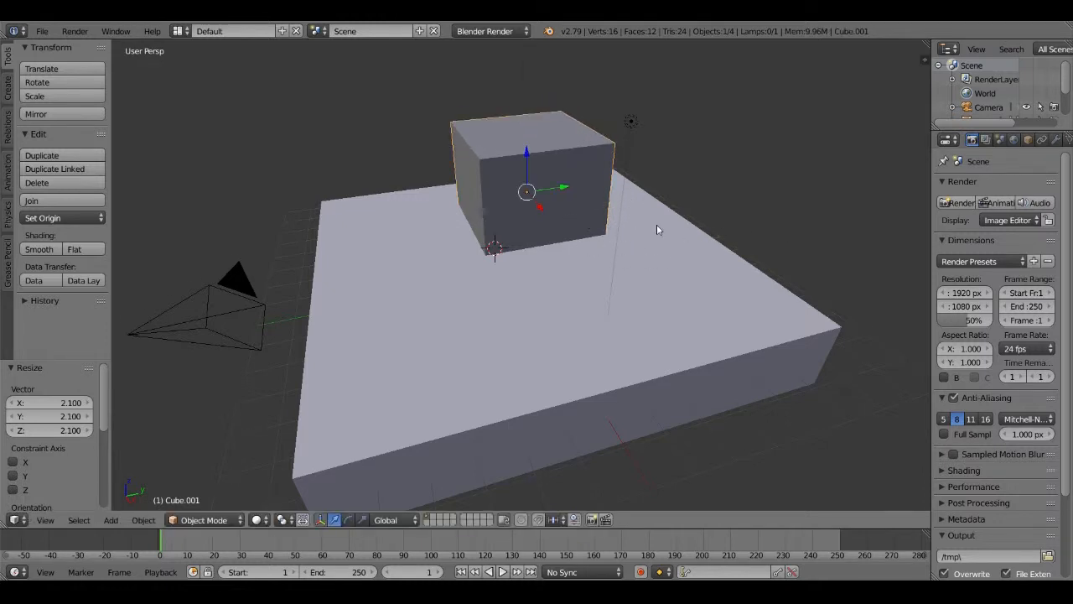
Raise the enlarged cube 1 unit along the Z axis
key("g")
key("z")
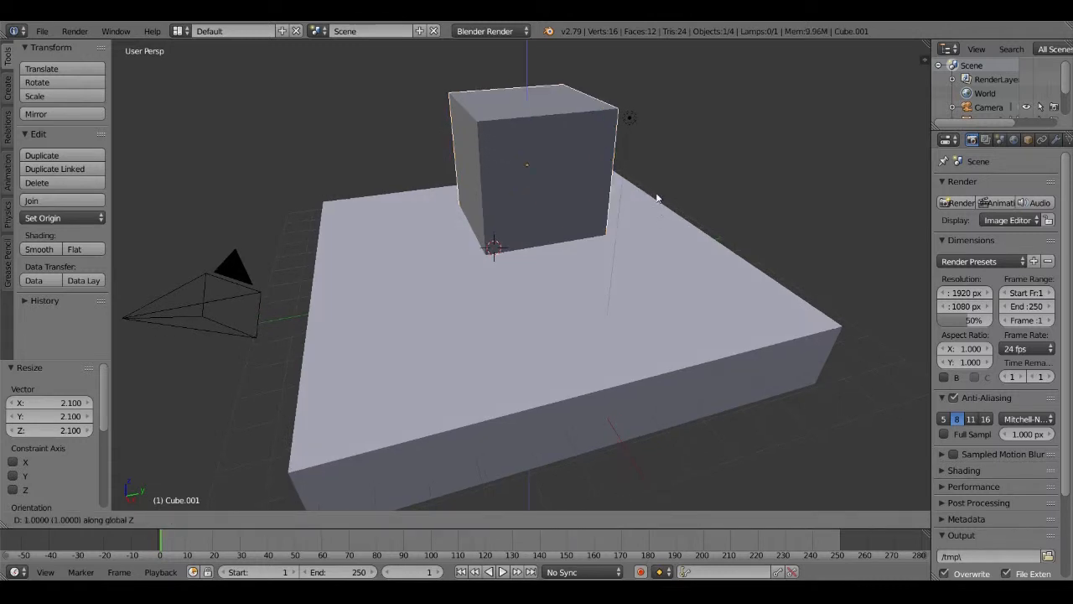
left_click(652, 197)
Examine from several angles how the upper cube's underside meets the base slab
middle_click_drag(663, 207, 637, 173)
scroll(610, 191, "up", 5)
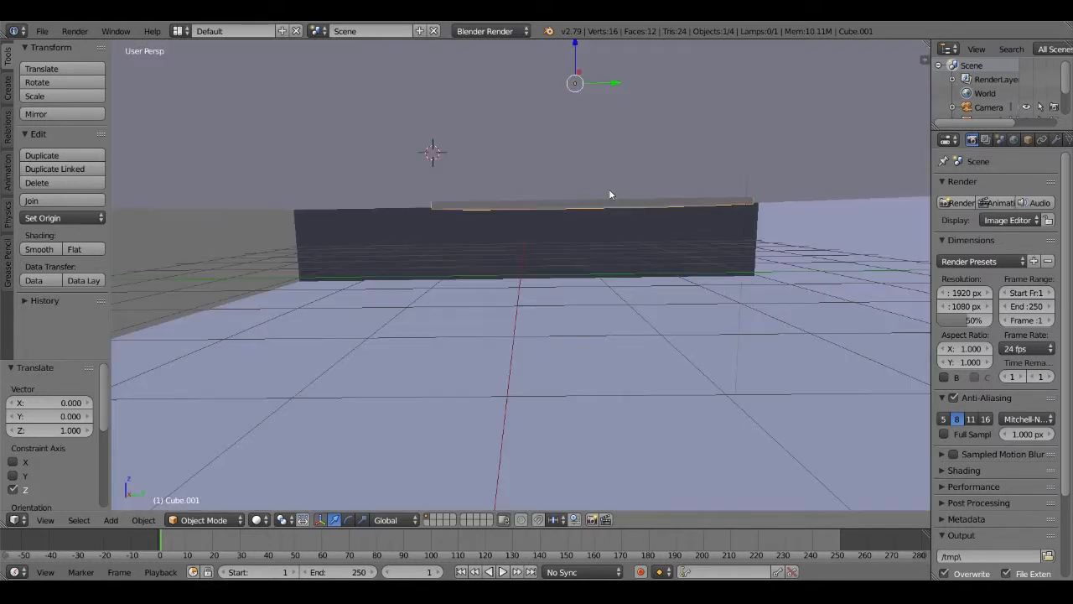
scroll(611, 185, "up", 2)
scroll(615, 168, "up", 2)
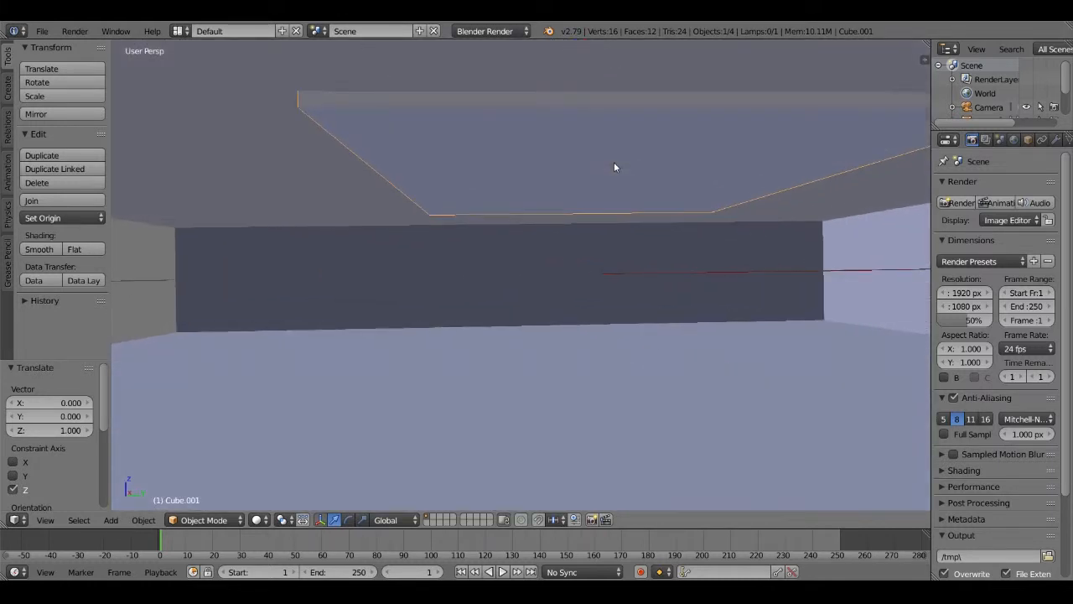
scroll(615, 166, "down", 4)
middle_click_drag(615, 182, 589, 170)
scroll(553, 179, "down", 3)
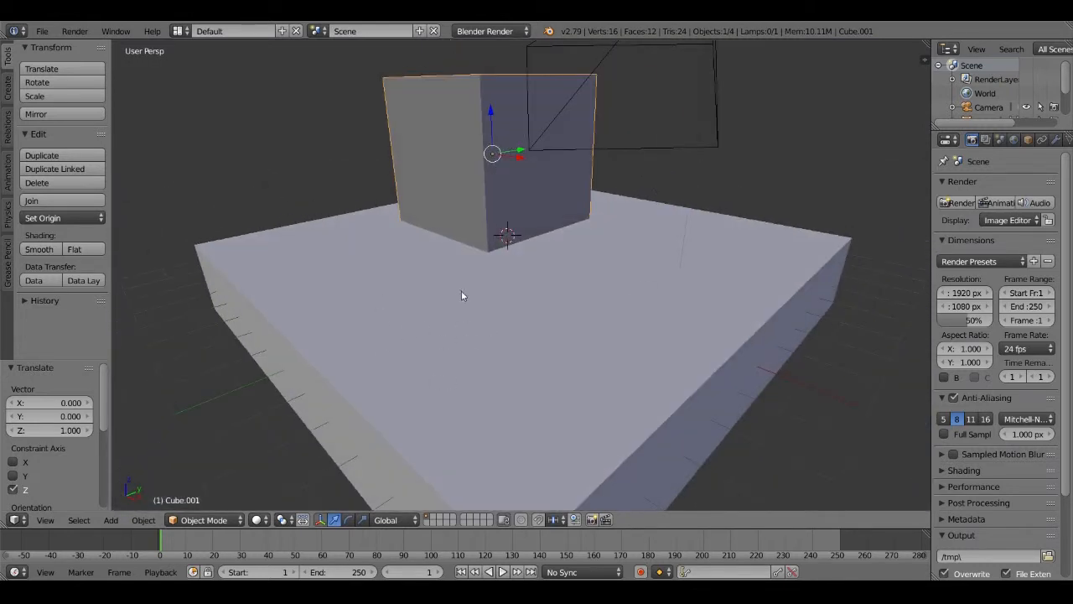
scroll(508, 267, "down", 2)
middle_click_drag(661, 262, 597, 270)
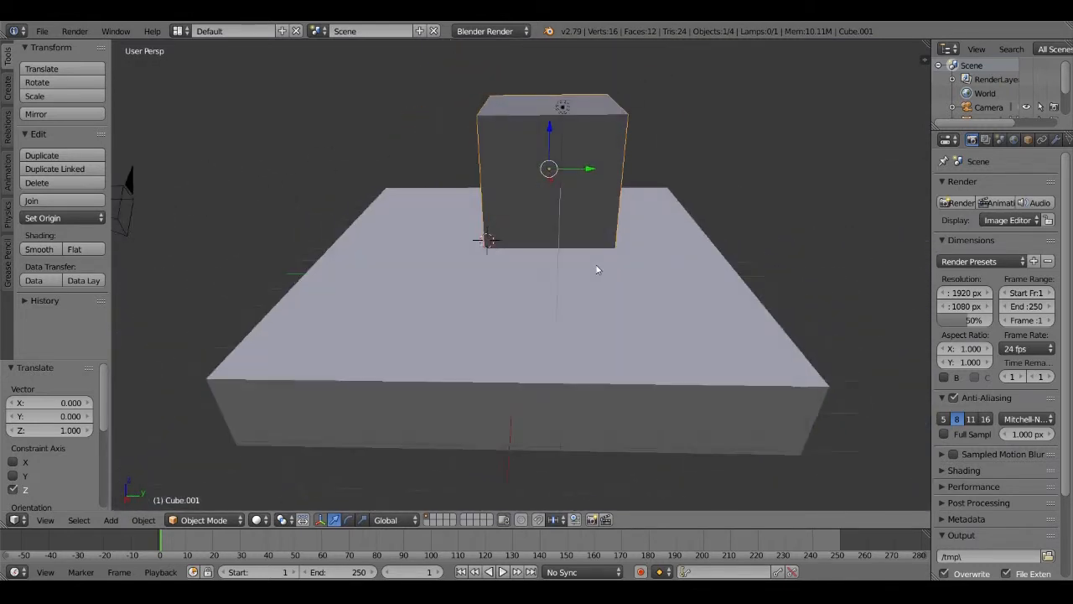
scroll(625, 132, "down", 2)
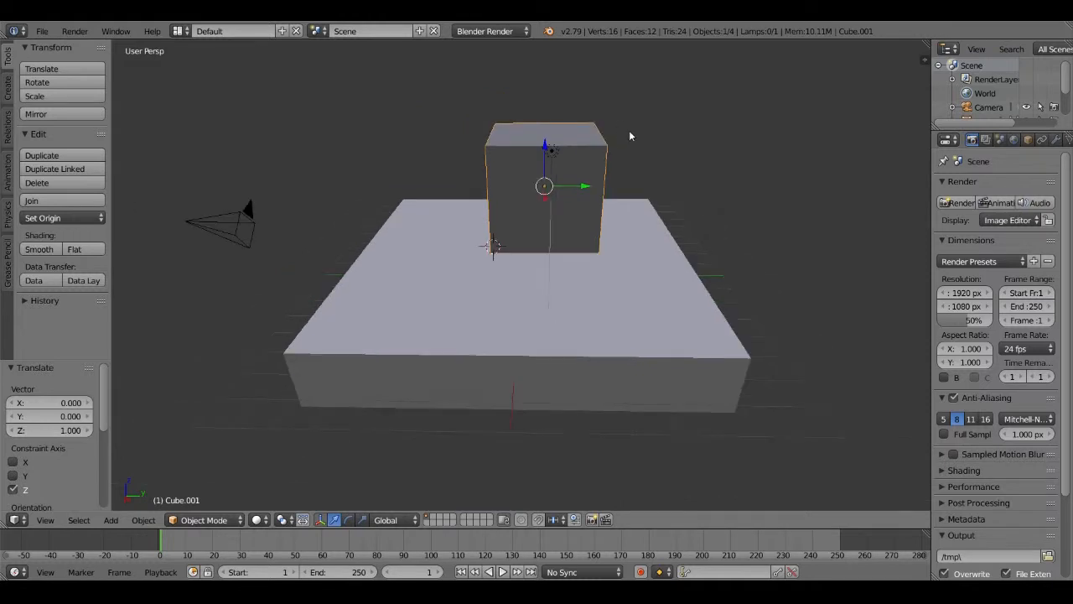
Enter Edit Mode on the upper cube and add a single vertical loop cut near the middle of its front face
middle_click_drag(570, 136, 629, 159)
key("Tab")
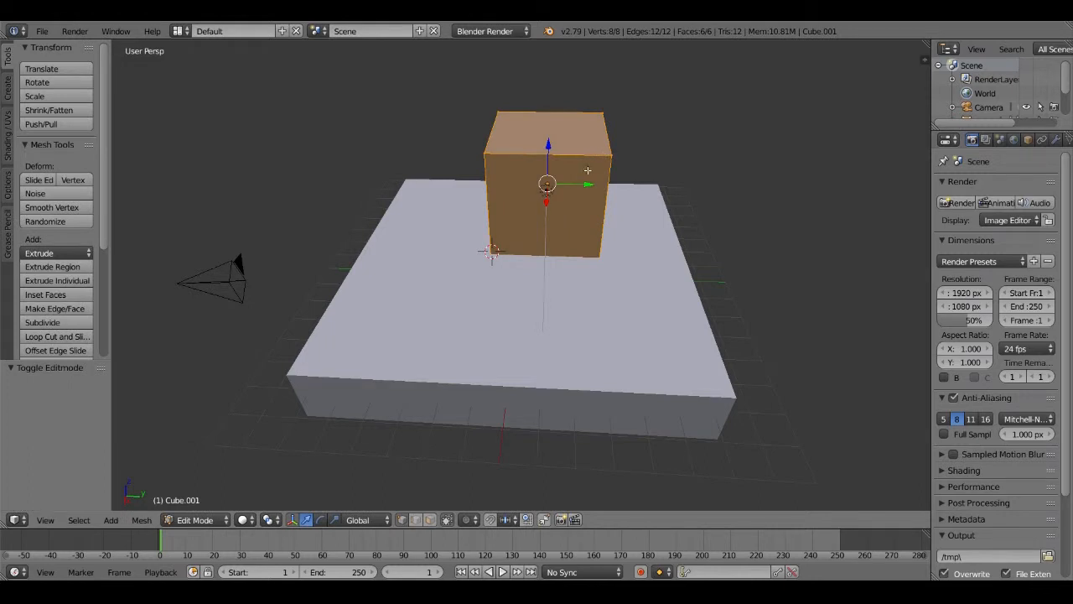
key("ctrl+r")
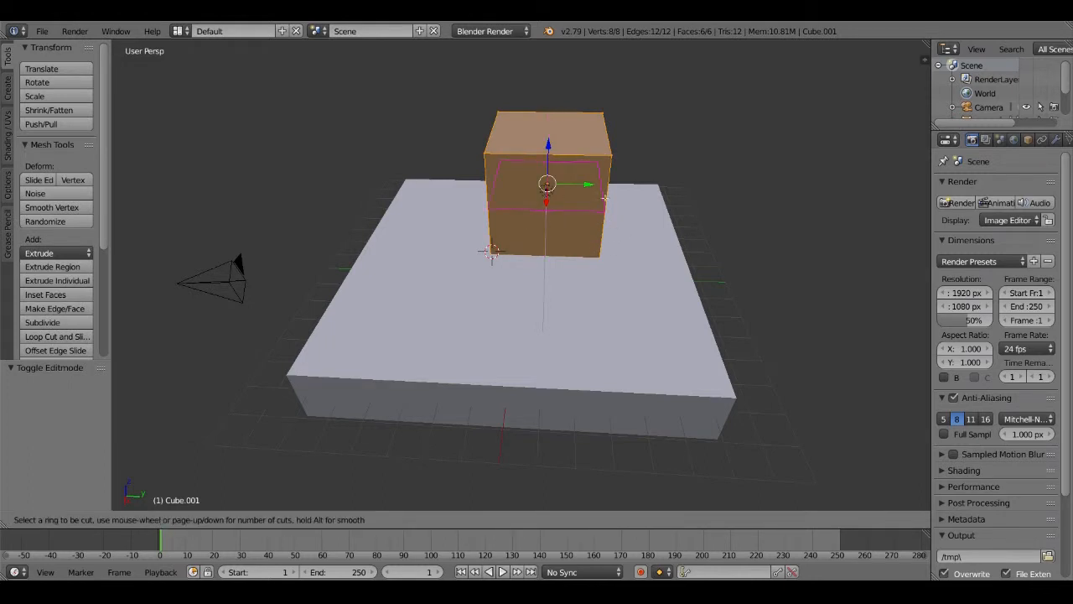
left_click(560, 255)
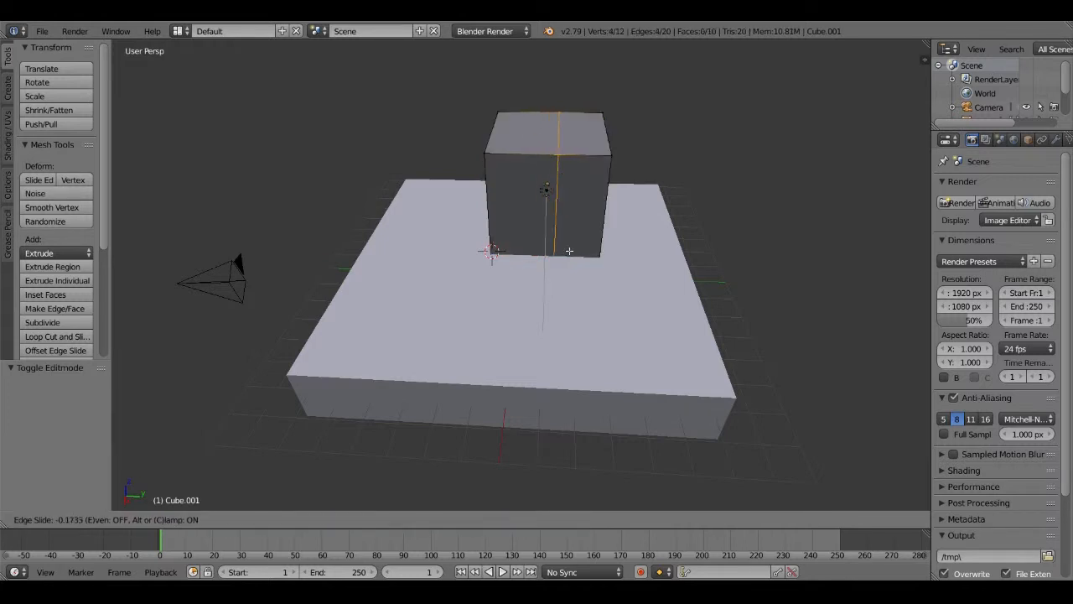
left_click(571, 252)
scroll(633, 144, "up", 3)
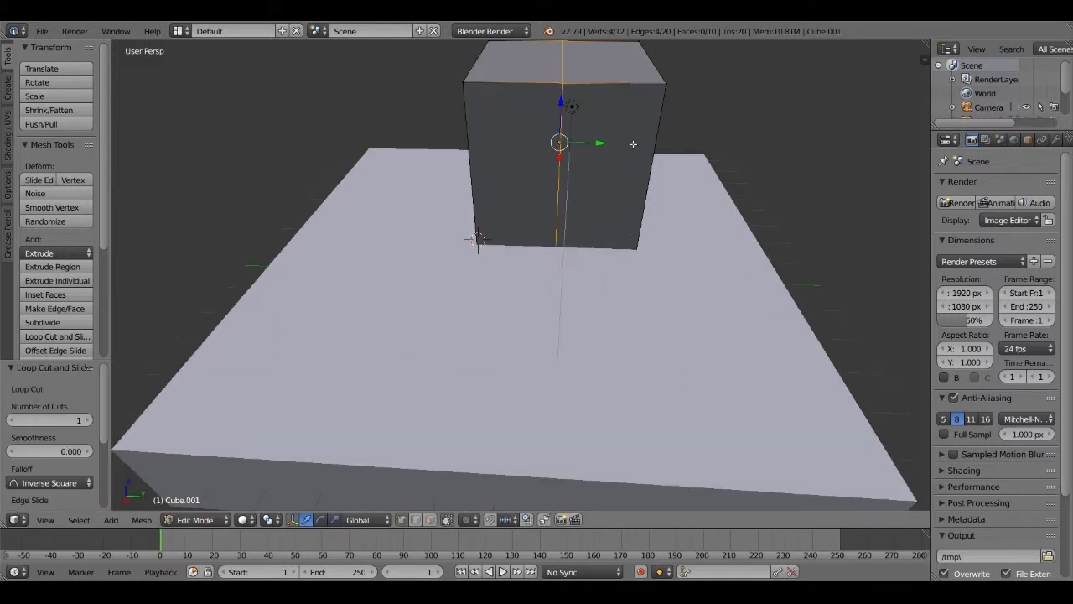
scroll(455, 196, "down", 3)
middle_click_drag(456, 196, 606, 120)
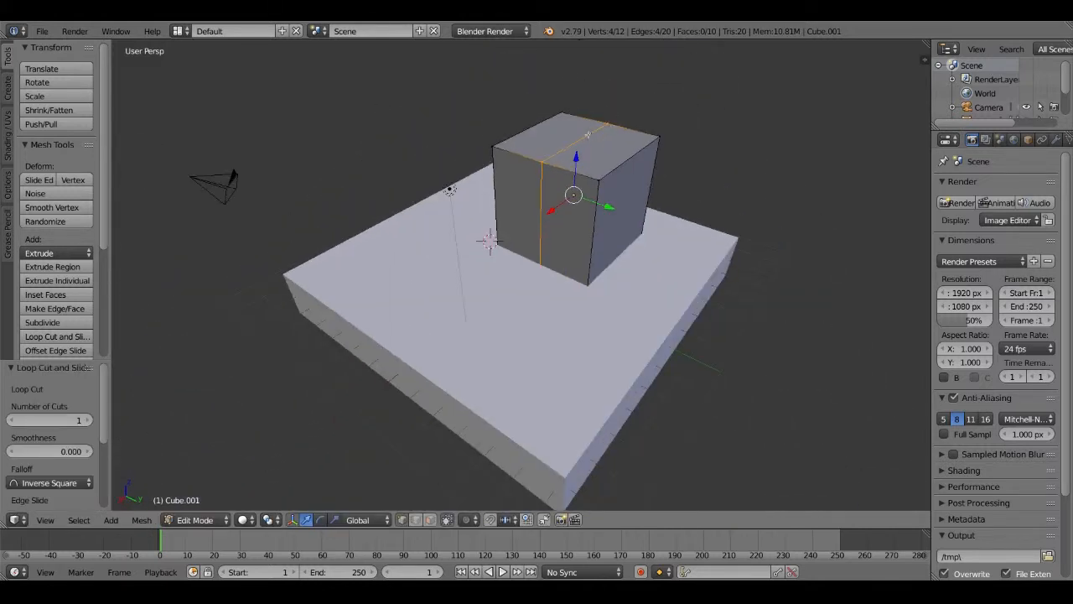
Raise the cube's central top edge about 1 unit along the Z axis to form a gabled roof
key("a")
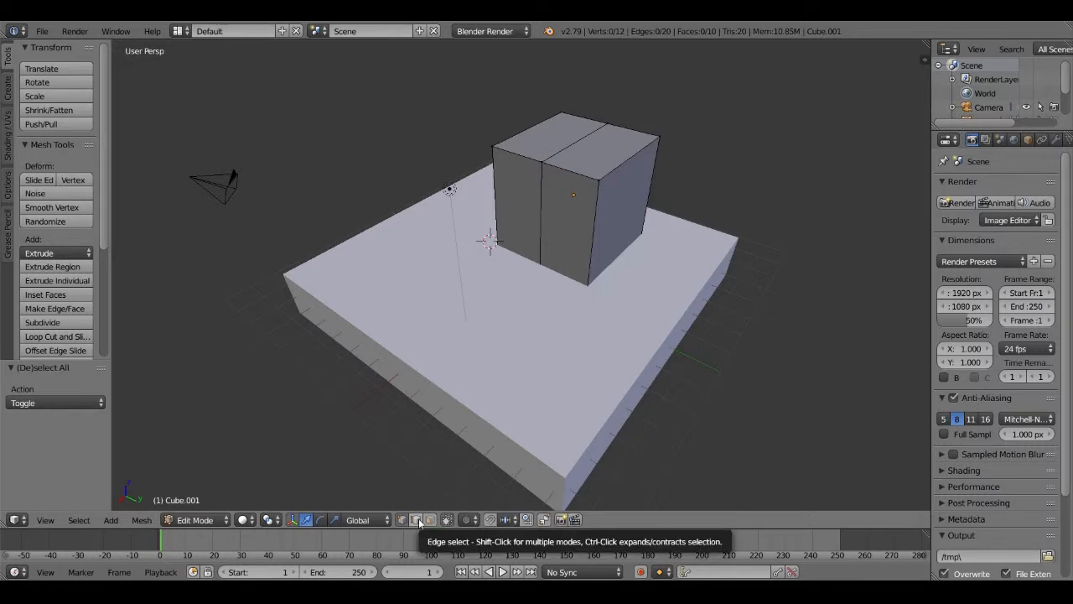
left_click(564, 152)
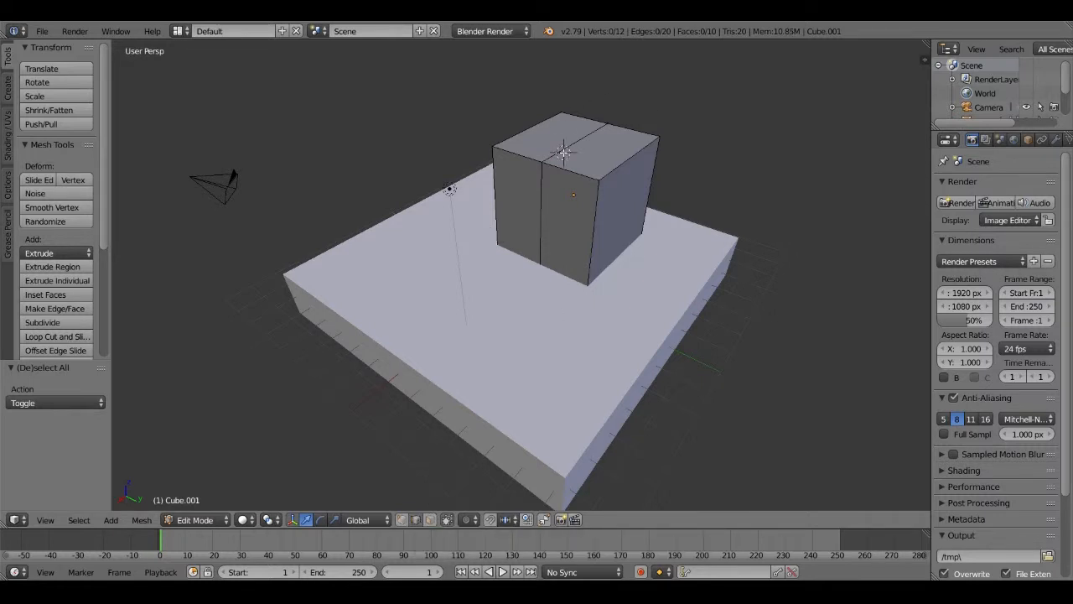
right_click(581, 144)
key("g")
key("z")
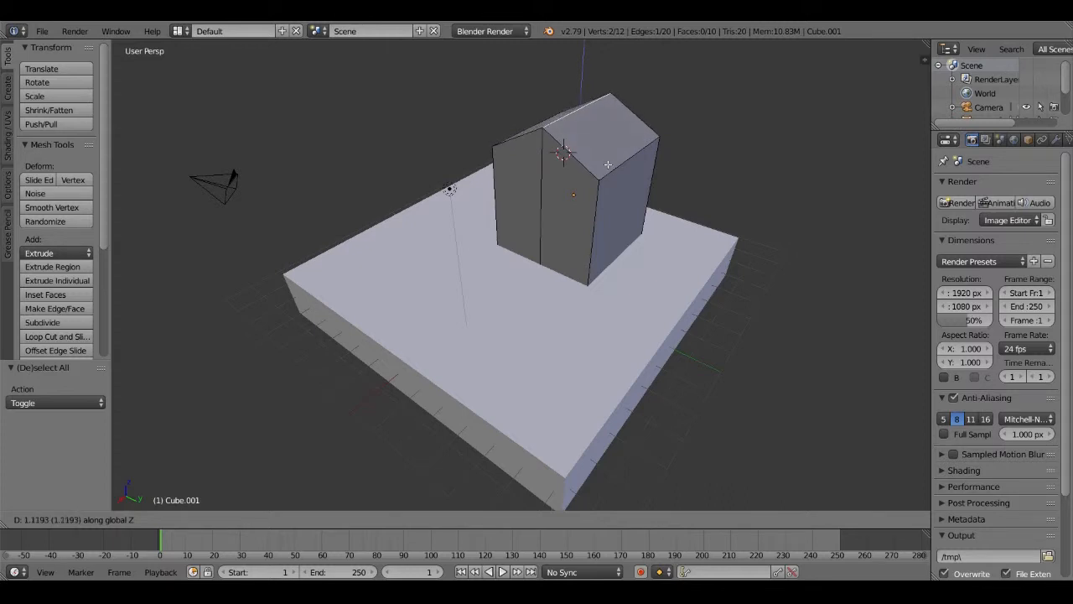
left_click(607, 168)
Add a single horizontal loop cut around the house body, slid up close beneath the roofline
middle_click_drag(670, 176, 594, 196)
key("ctrl+r")
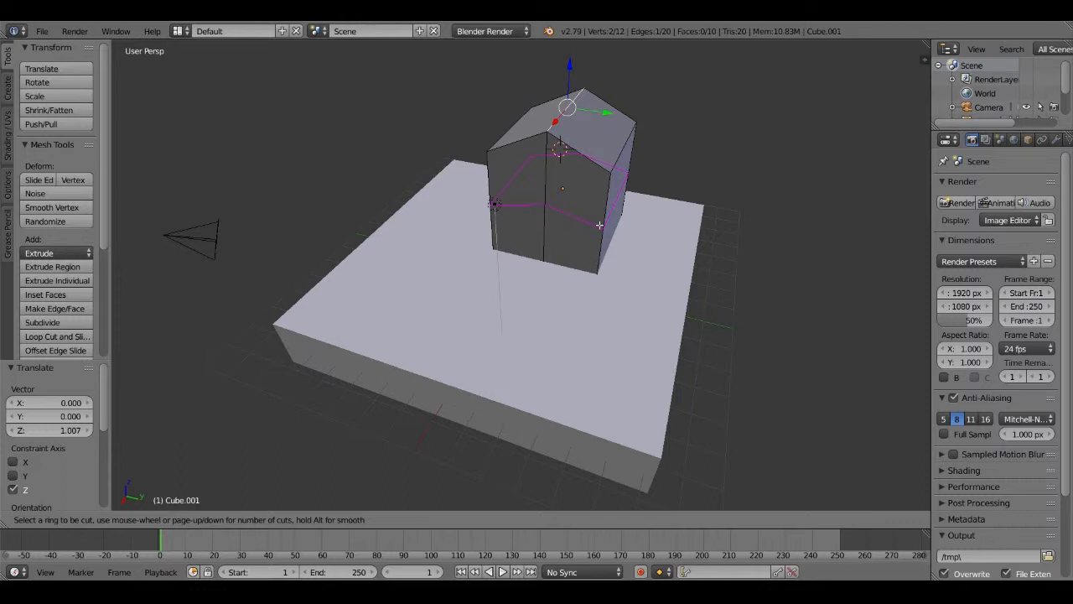
left_click(600, 224)
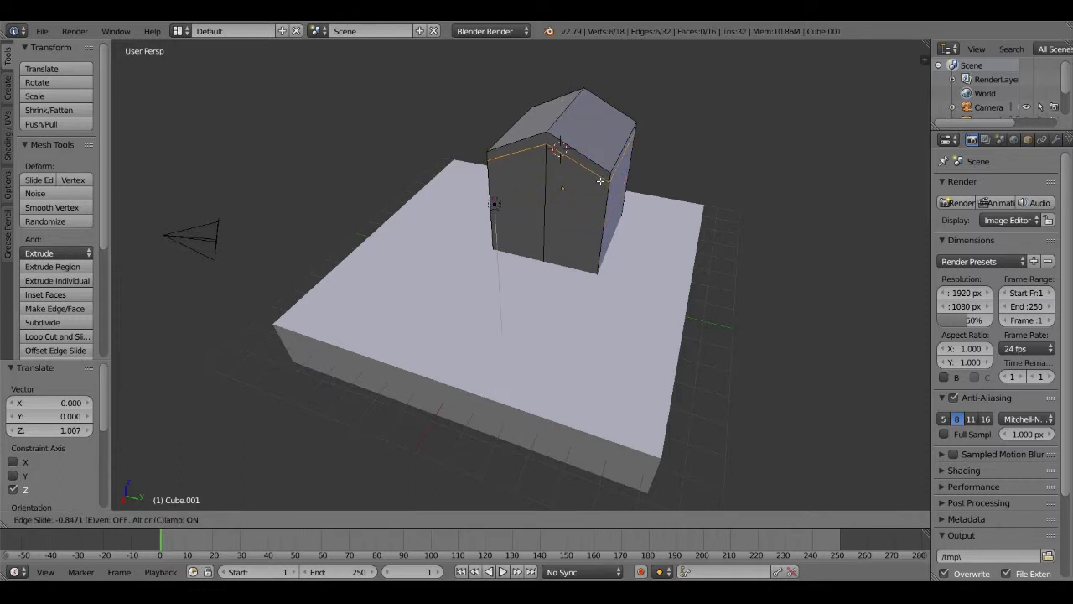
left_click(600, 183)
Select the two narrow strip faces under the eaves on the opposite side walls using face selection
middle_click_drag(658, 172, 629, 162)
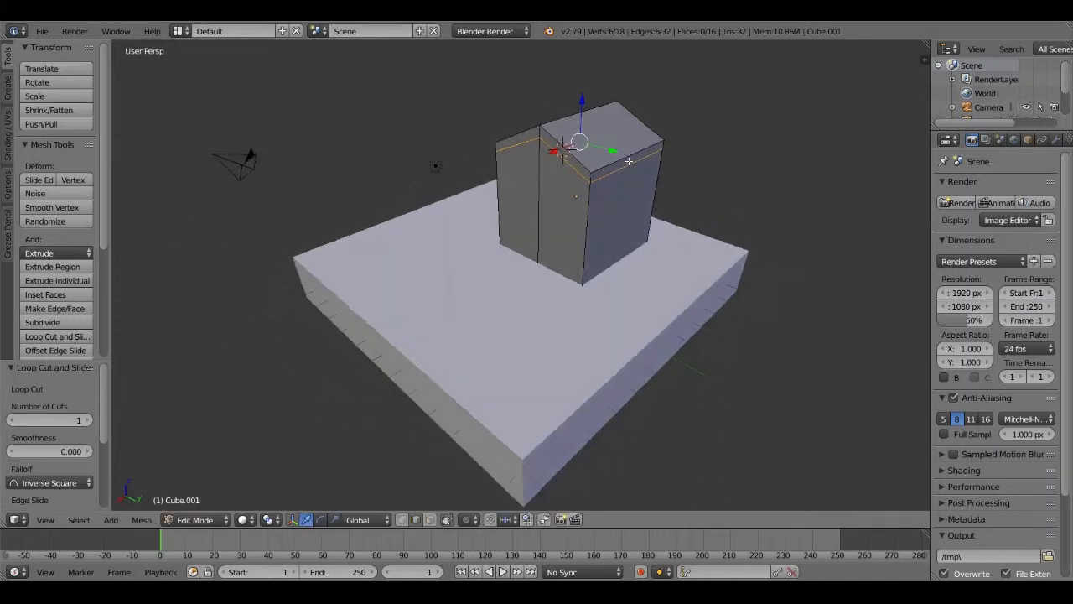
key("Tab")
key("Tab")
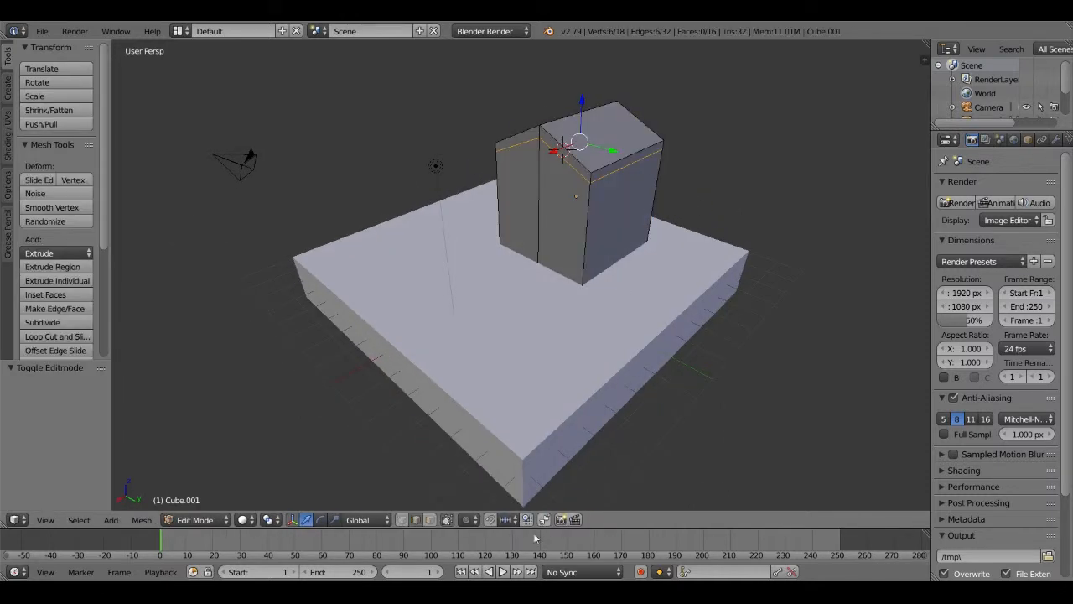
left_click(430, 520)
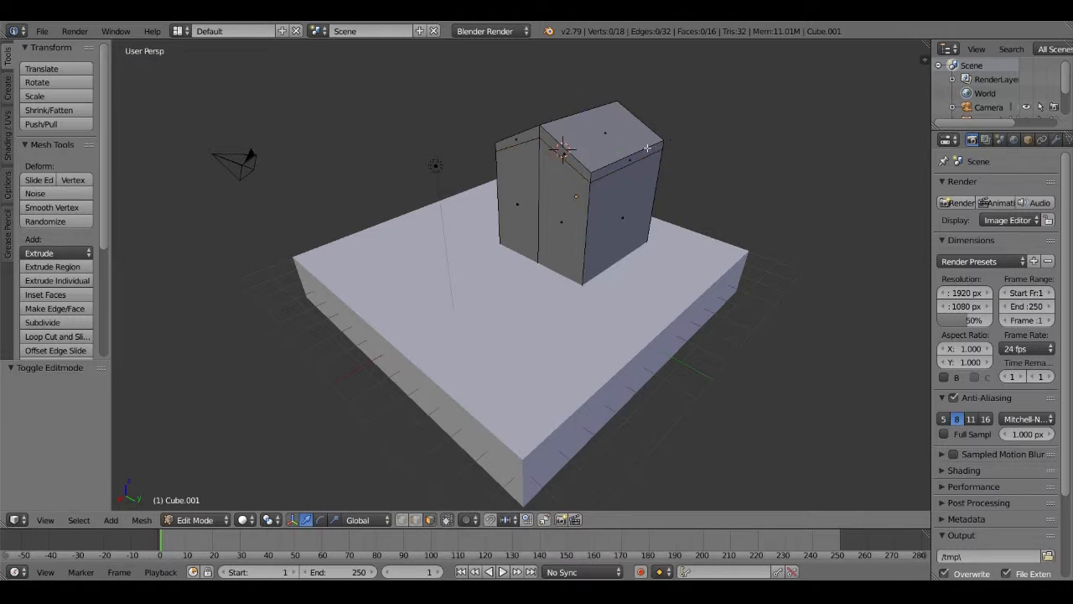
key("a")
key("a")
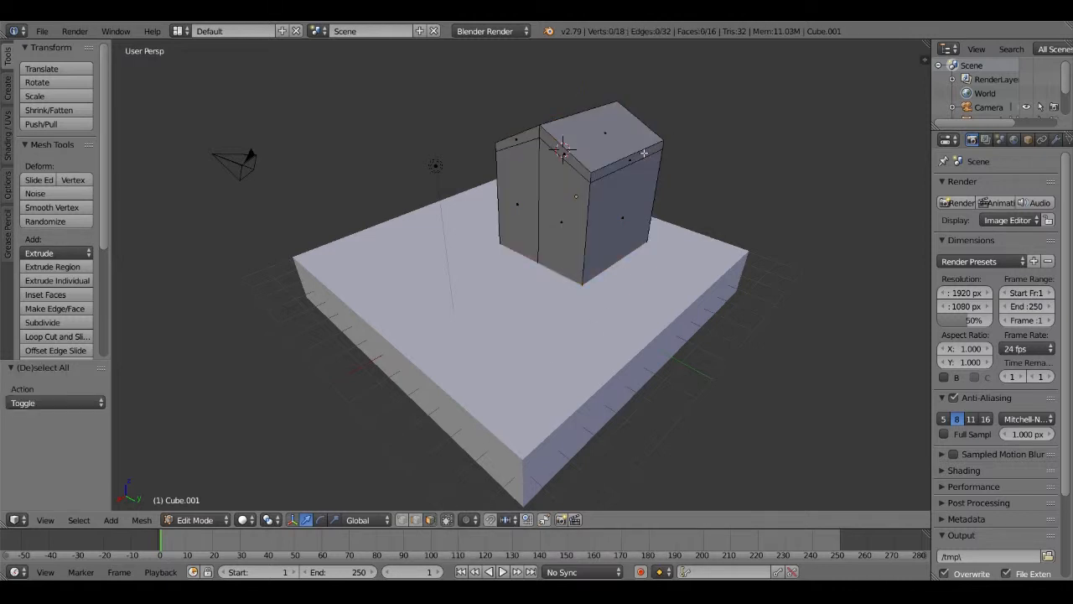
right_click(642, 153)
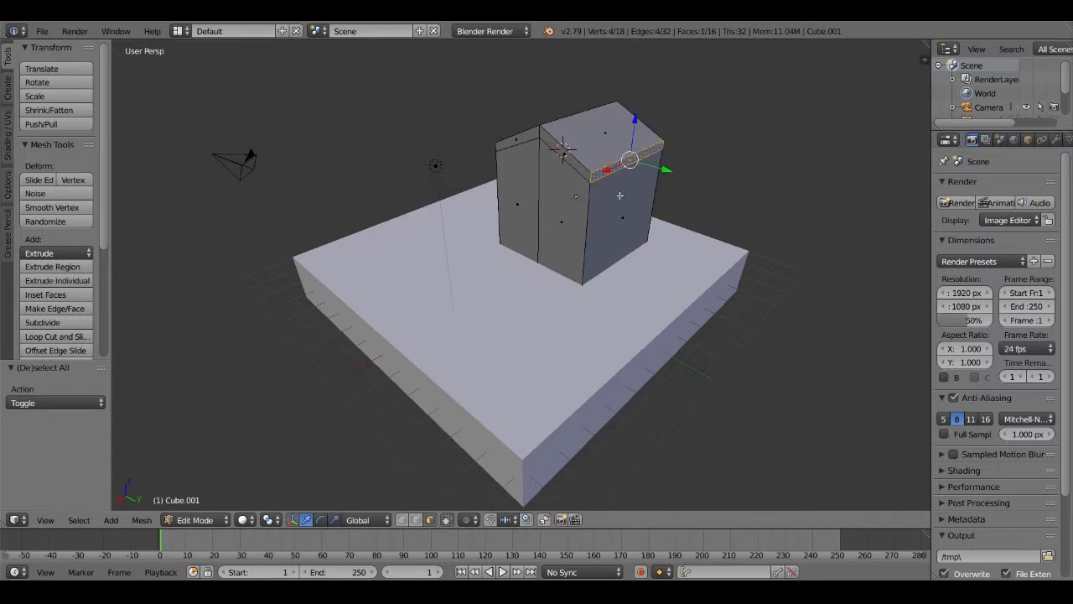
middle_click_drag(642, 154, 392, 142)
right_click(465, 143)
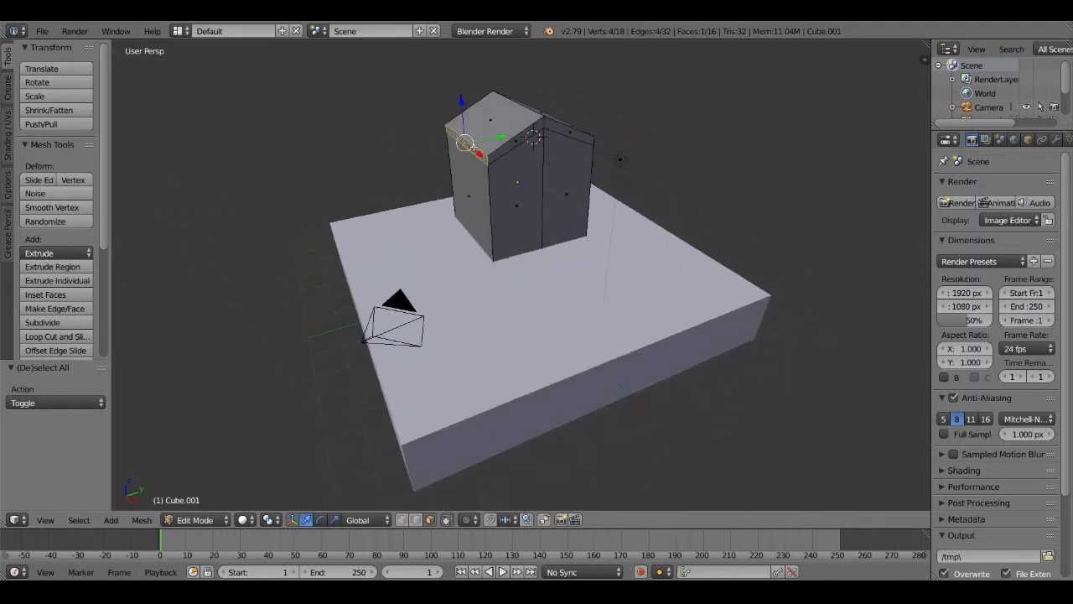
middle_click_drag(539, 189, 599, 173)
right_click(605, 159, "shift")
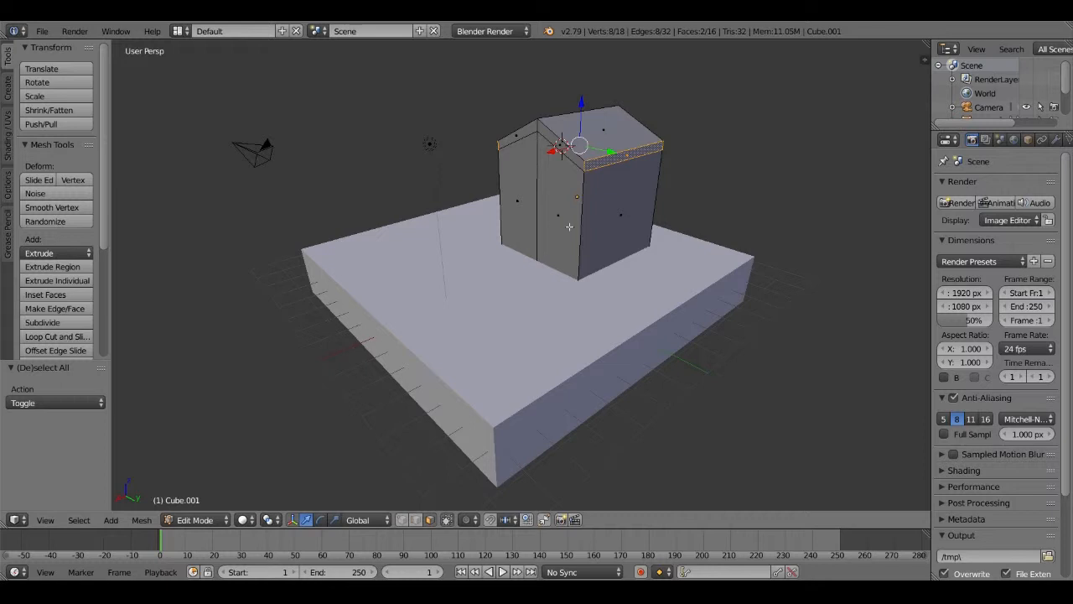
key("e")
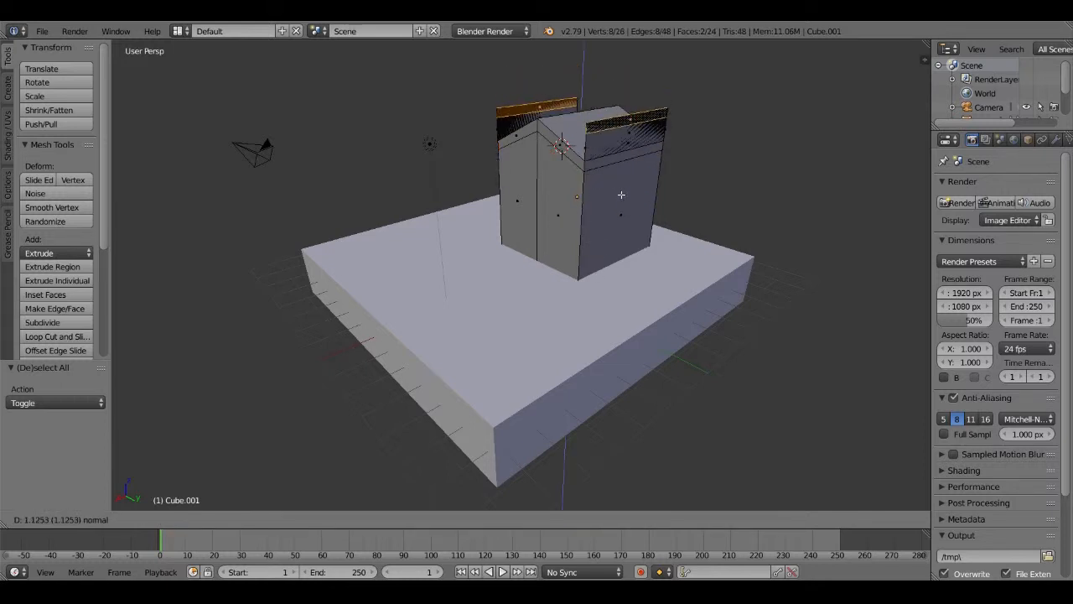
right_click(622, 195)
scroll(687, 214, "up", 6)
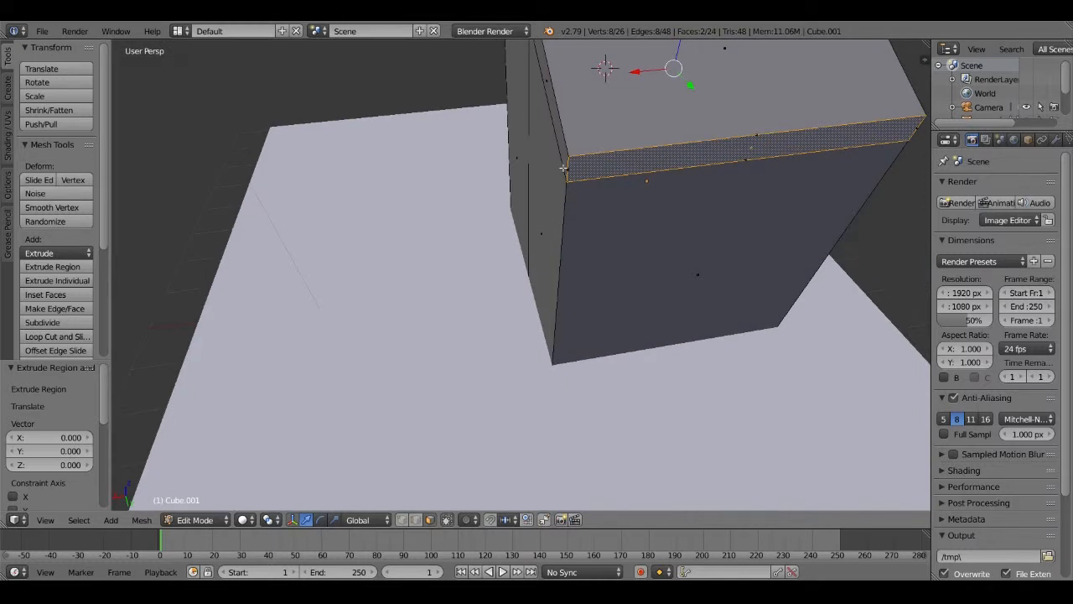
key("ctrl+z")
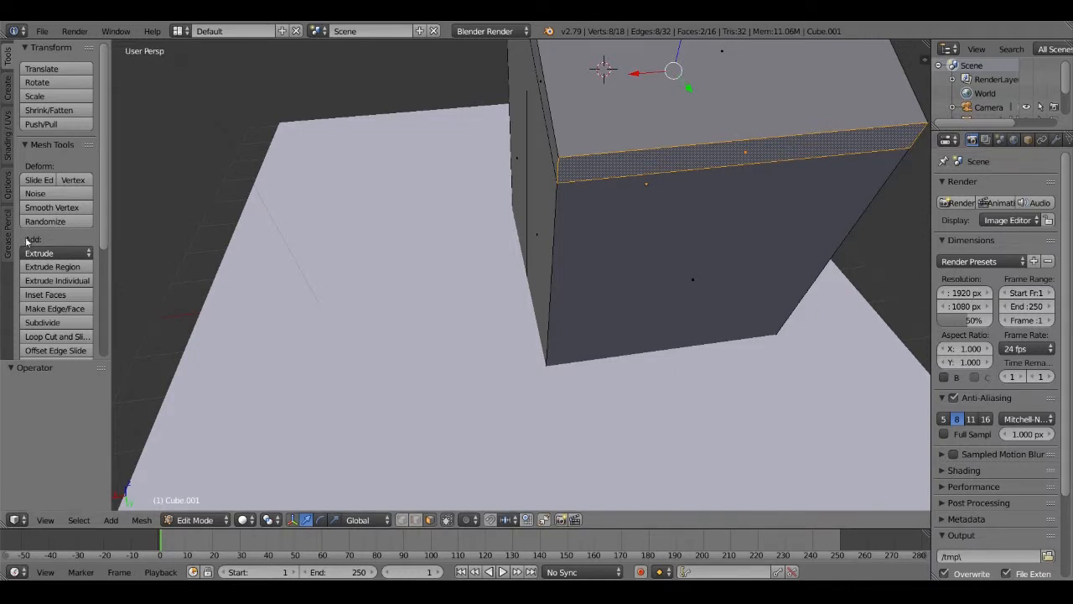
left_click(69, 255)
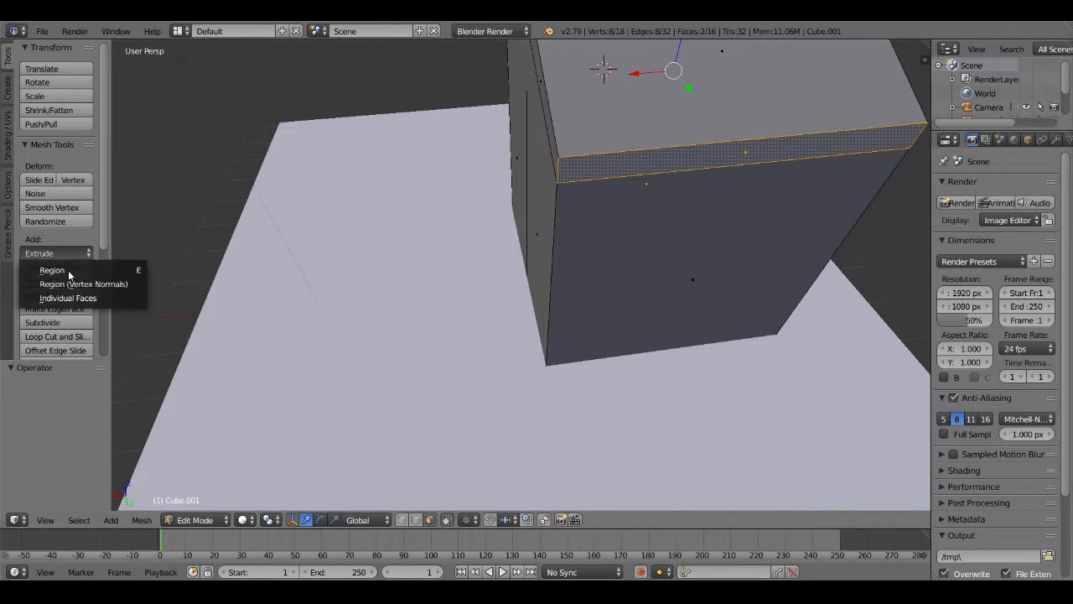
left_click(68, 270)
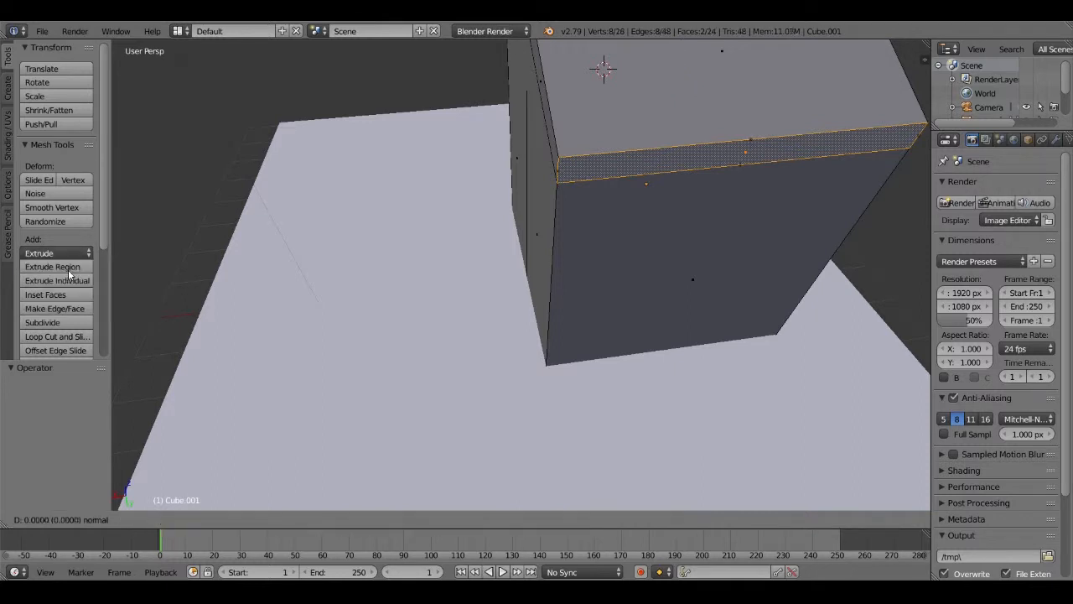
right_click(307, 223)
key("ctrl+z")
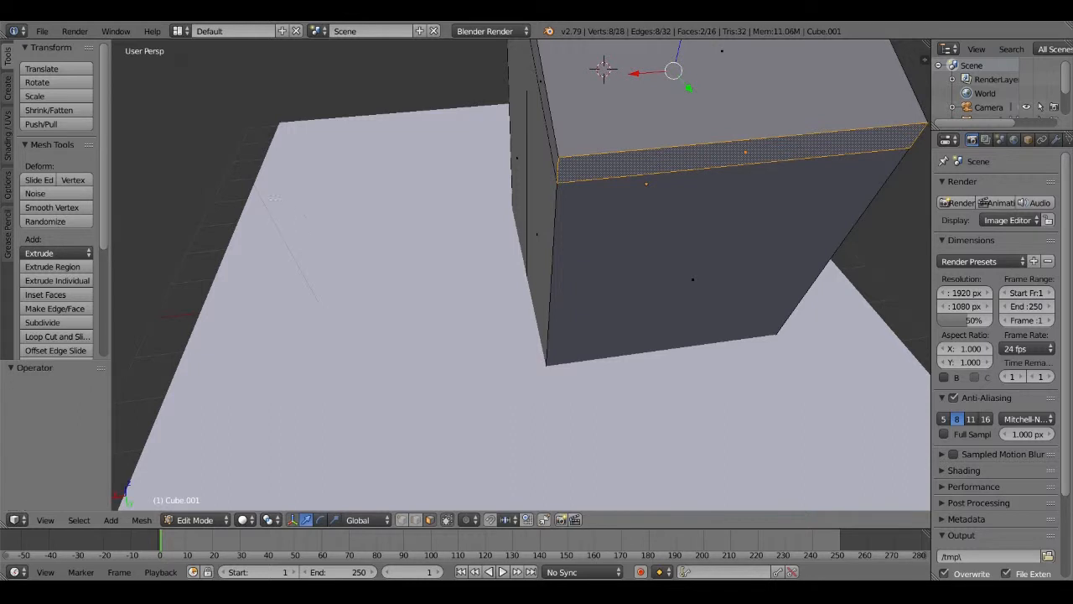
Extrude both eave strips outward about 0.16 units as a region along vertex normals
left_click(65, 255)
left_click(68, 284)
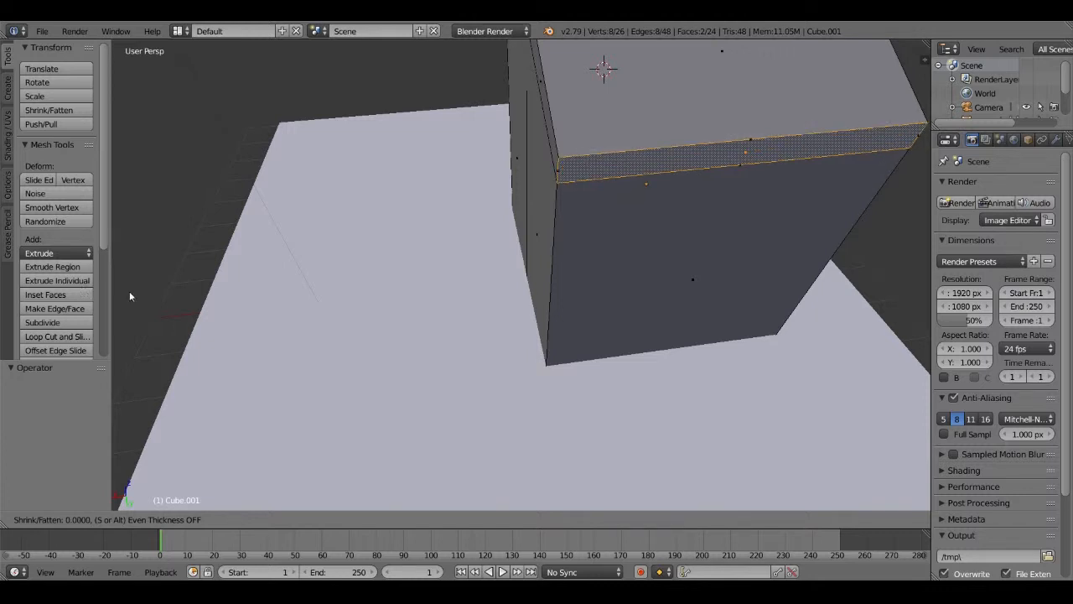
left_click(175, 289)
Lower the extruded eave faces about 0.16 units along the Z axis to follow the roof slope
middle_click_drag(175, 289, 602, 177)
middle_click_drag(651, 131, 668, 124)
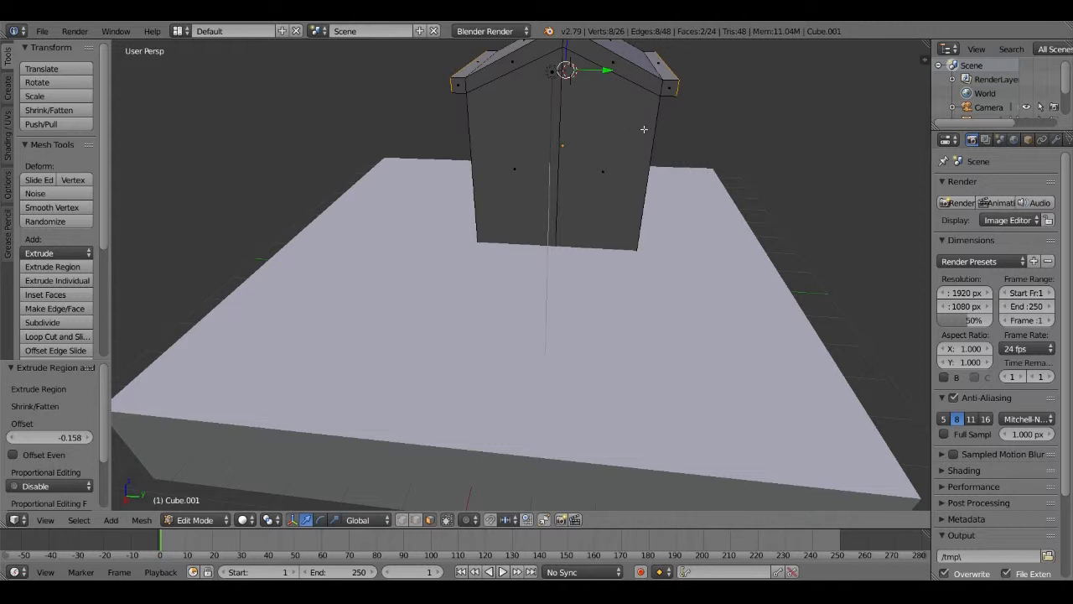
key("g")
key("Escape")
key("g")
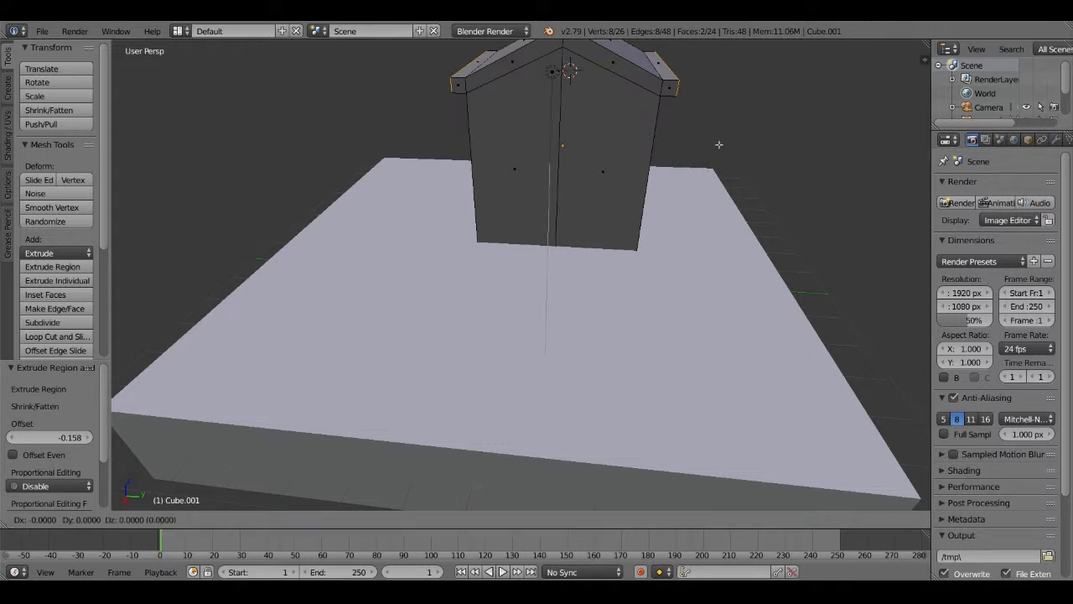
key("z")
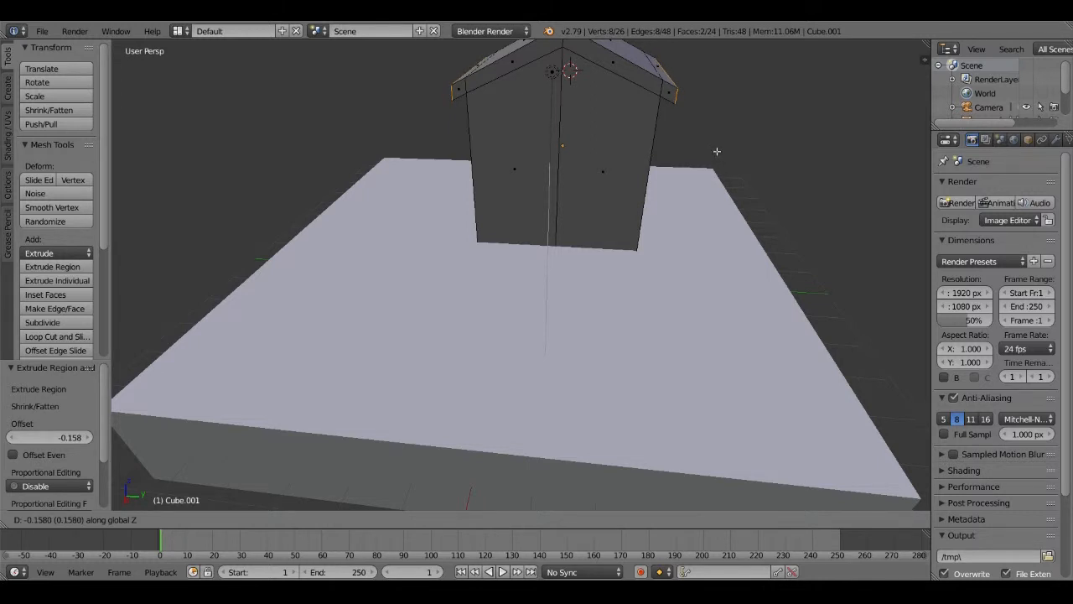
left_click(717, 151)
Extrude all the narrow roof-edge faces on the front and back gables outward about 0.13 units along vertex normals
scroll(714, 143, "down", 3)
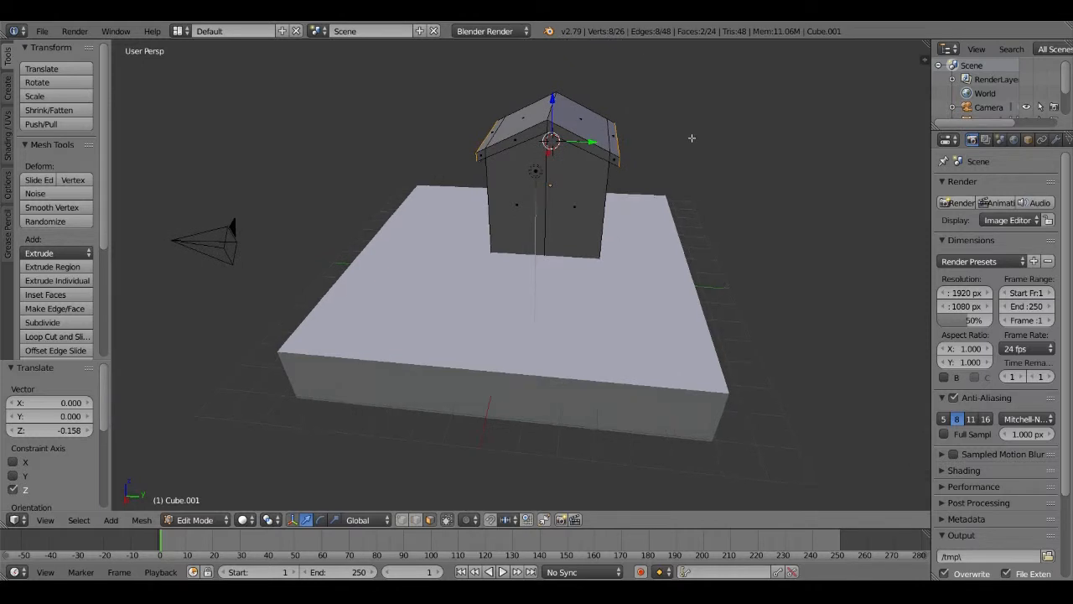
middle_click_drag(693, 137, 653, 173)
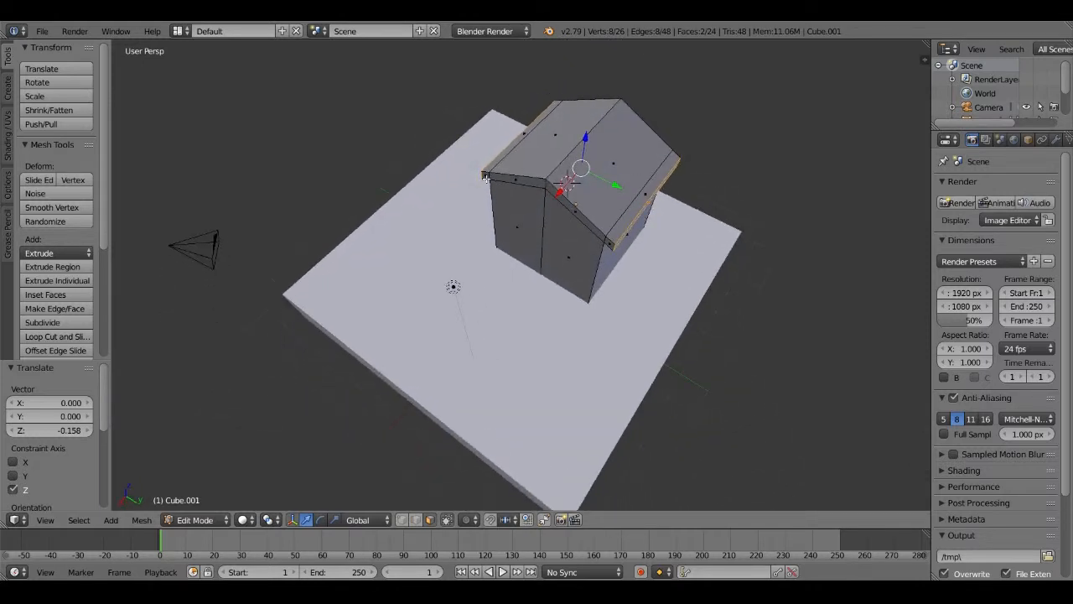
key("a")
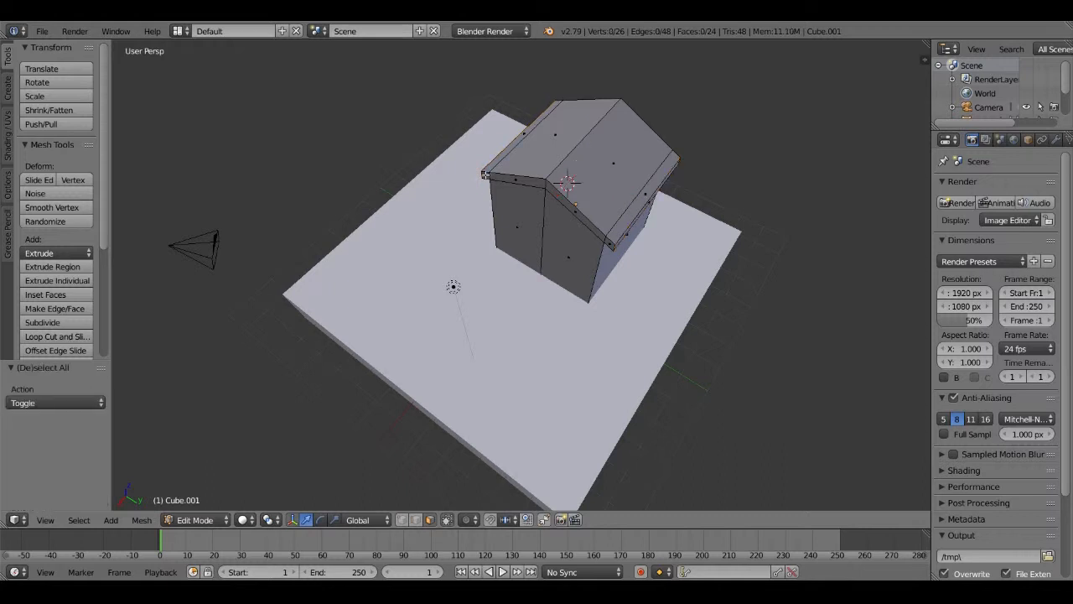
right_click(485, 175)
right_click(516, 180, "shift")
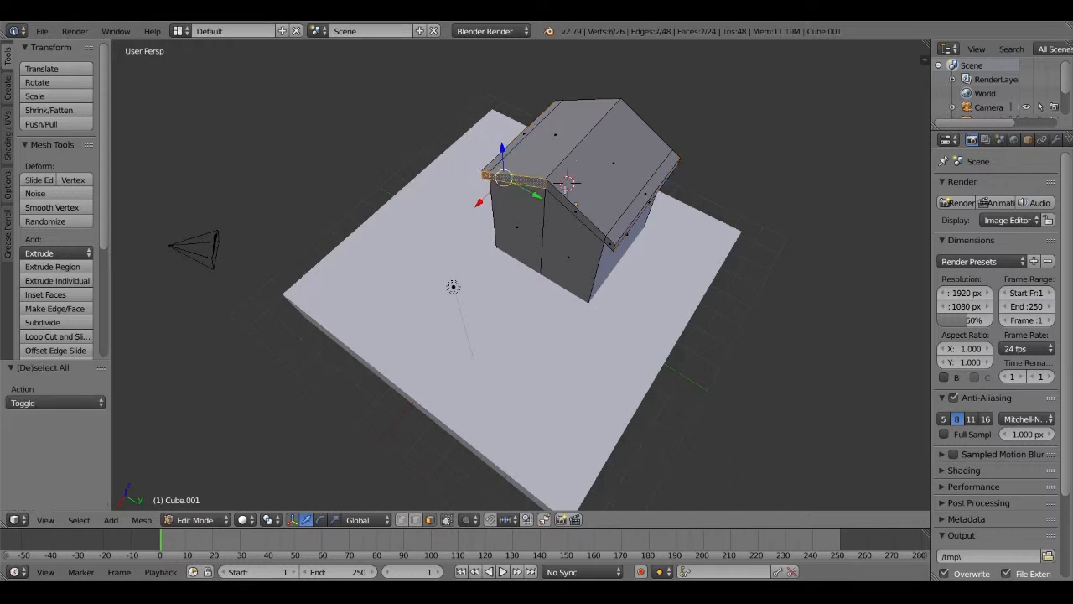
right_click(600, 239, "shift")
right_click(608, 244, "shift")
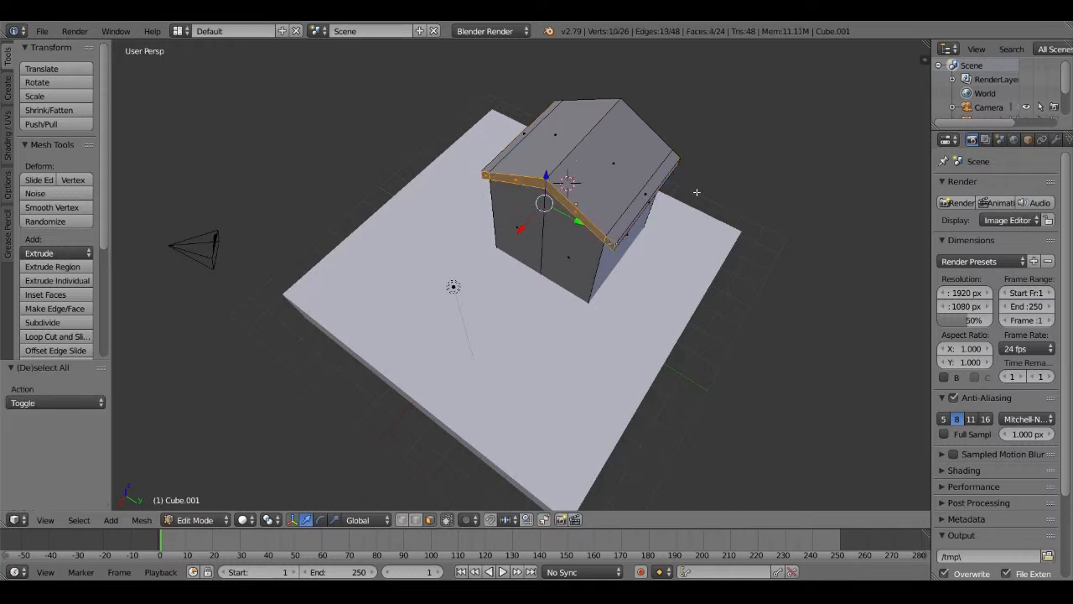
middle_click_drag(697, 194, 496, 169)
right_click(393, 246, "shift")
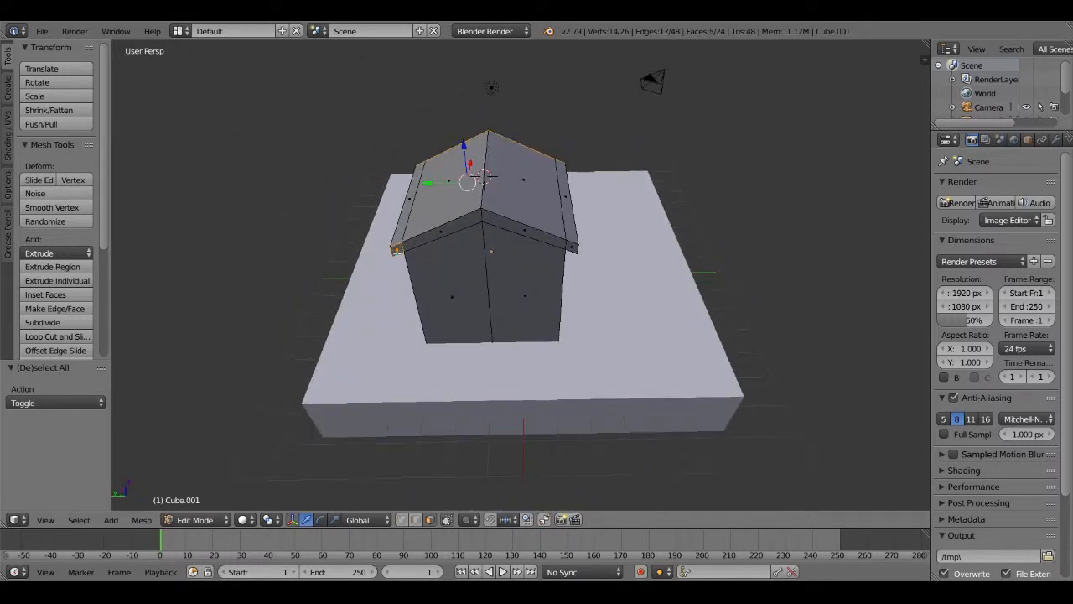
right_click(459, 240, "shift")
right_click(525, 231, "shift")
right_click(553, 257, "shift")
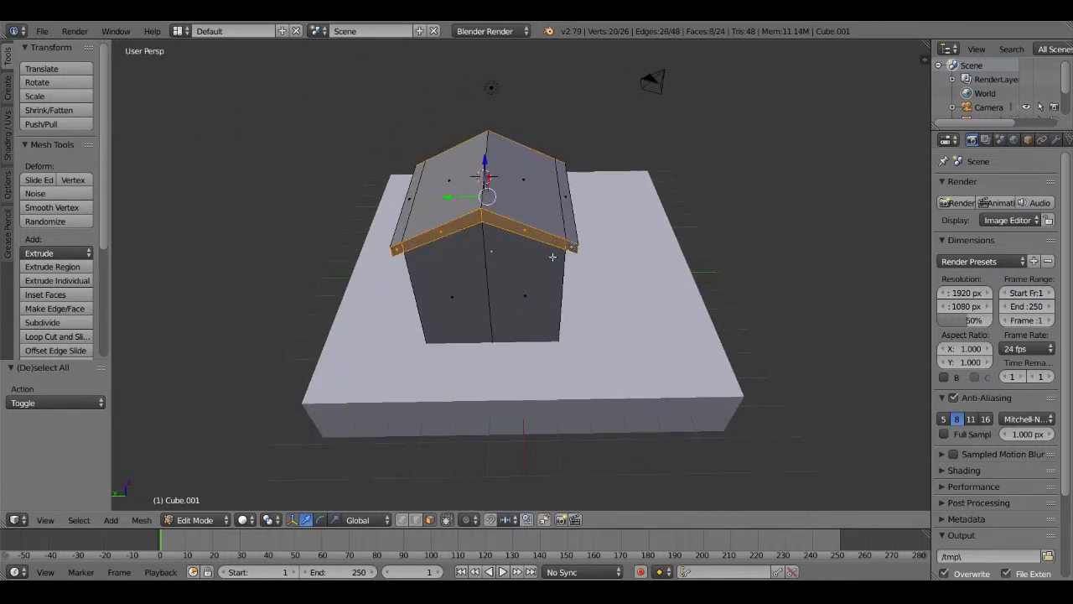
left_click(71, 258)
left_click(86, 284)
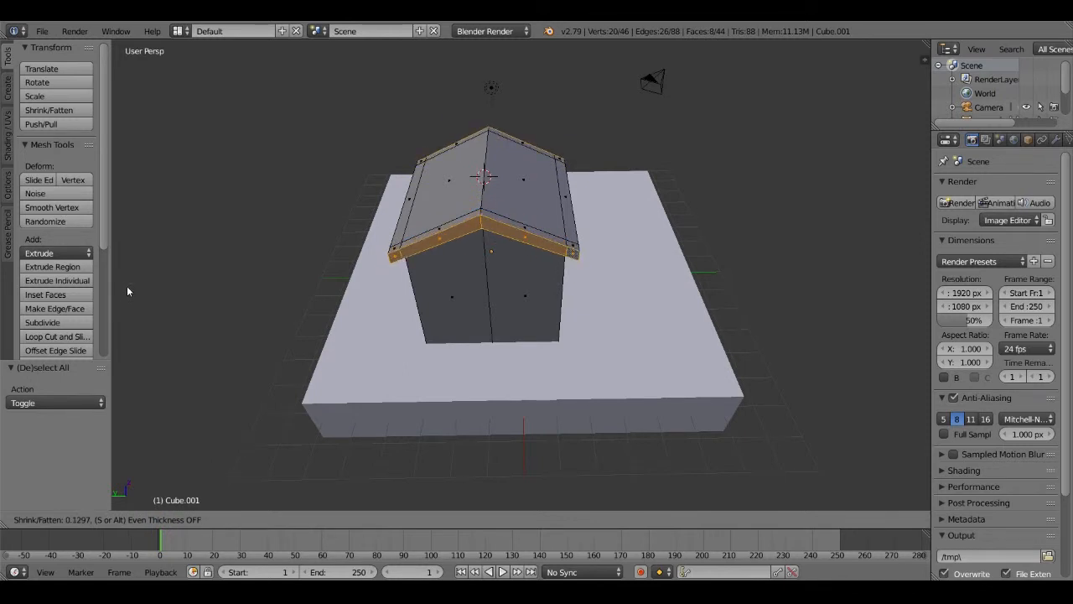
left_click(127, 291)
Check the roof overhang from several sides and return to Object Mode
middle_click_drag(637, 295, 790, 294)
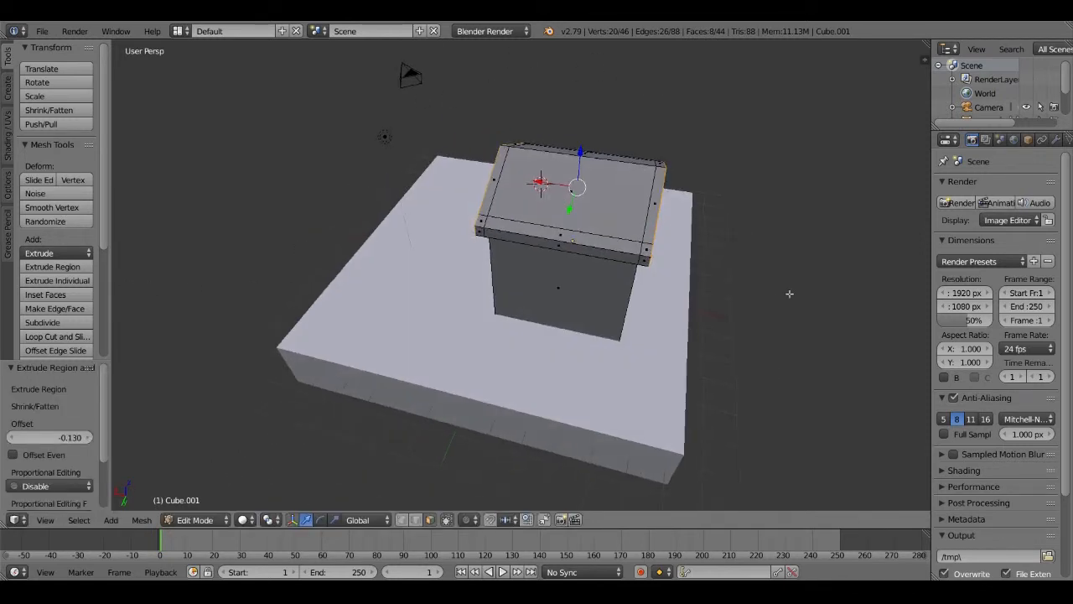
middle_click_drag(671, 281, 656, 191)
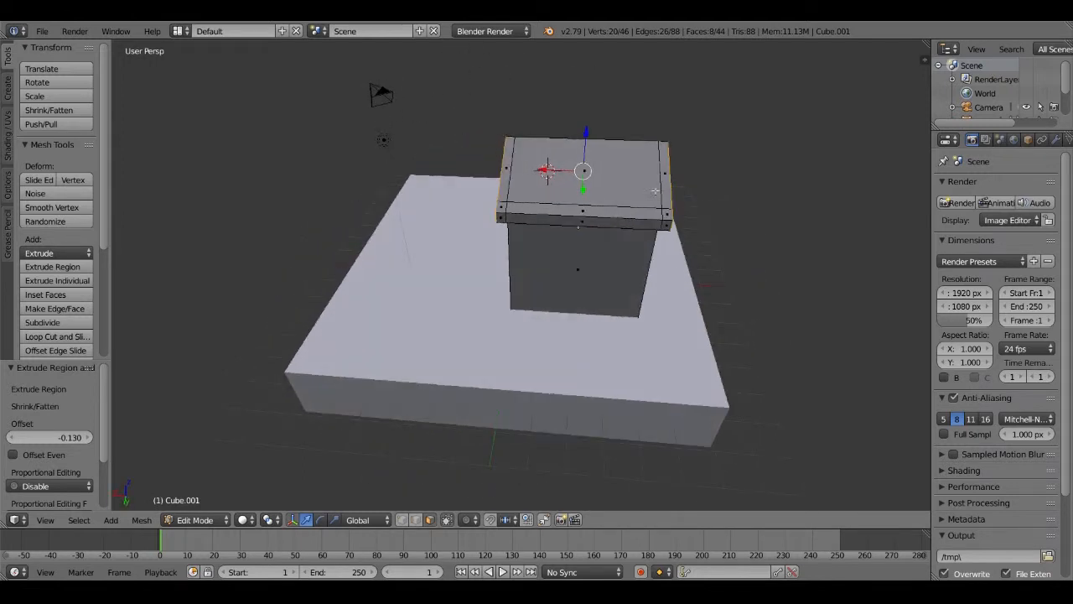
mouse_move(629, 233)
middle_mouse_down()
mouse_move(621, 223)
mouse_move(634, 208)
mouse_move(624, 213)
mouse_move(675, 218)
mouse_move(577, 256)
mouse_move(616, 242)
mouse_move(630, 230)
mouse_move(621, 221)
middle_mouse_up()
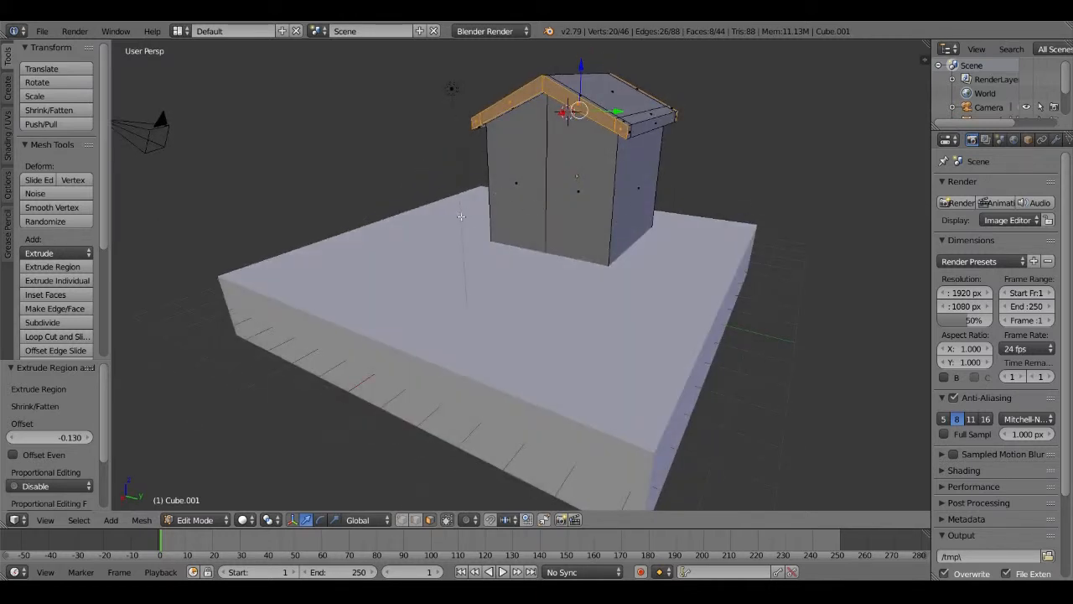
key("Tab")
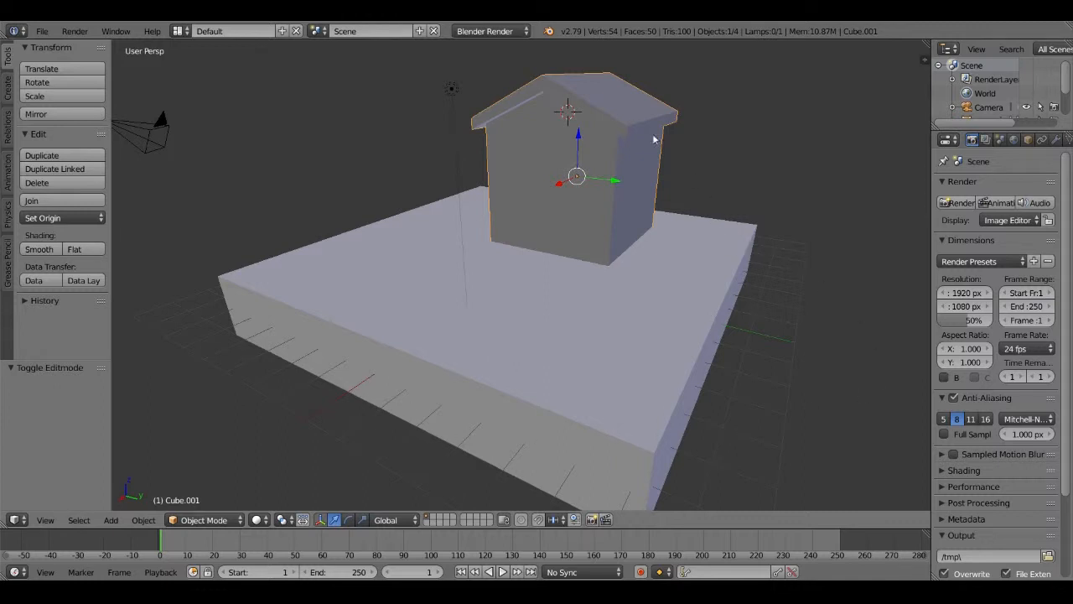
middle_click_drag(657, 139, 614, 128)
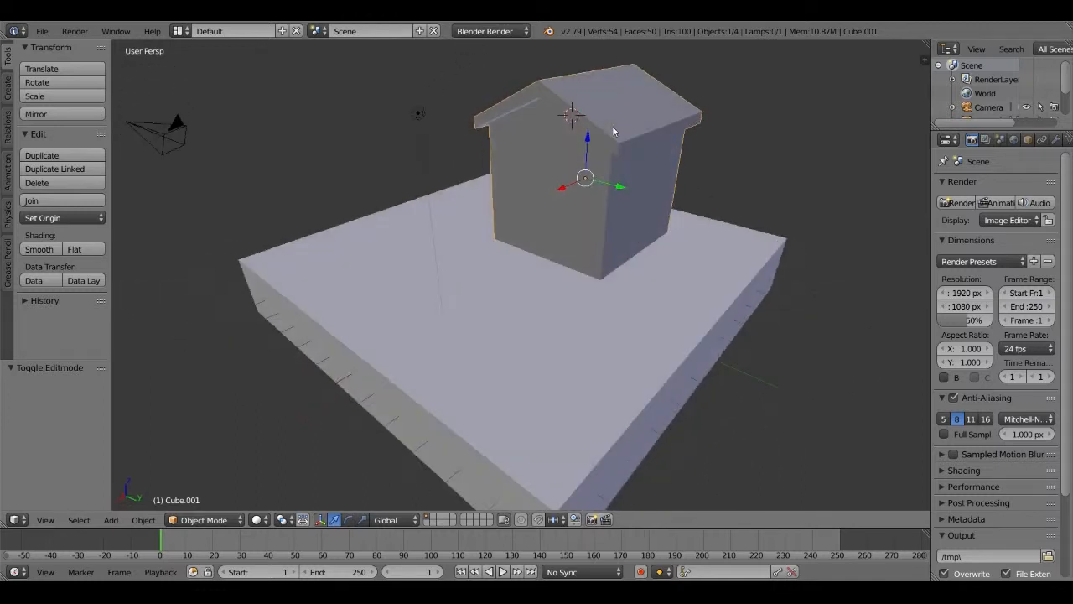
Turn on ambient occlusion in the 3D viewport's shading settings
scroll(998, 295, "down", 2)
scroll(999, 299, "down", 2)
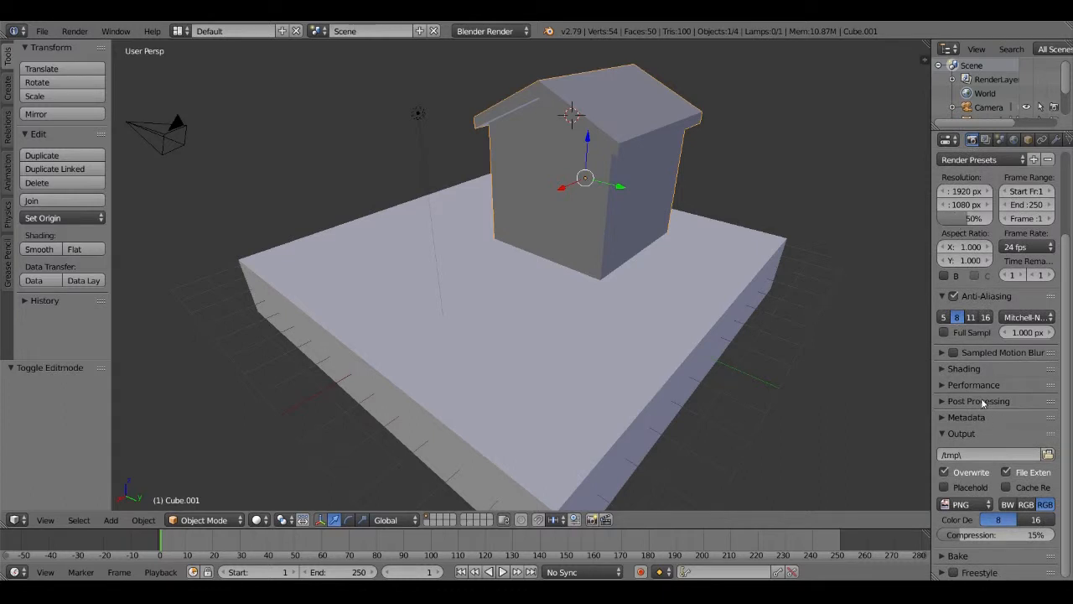
key("n")
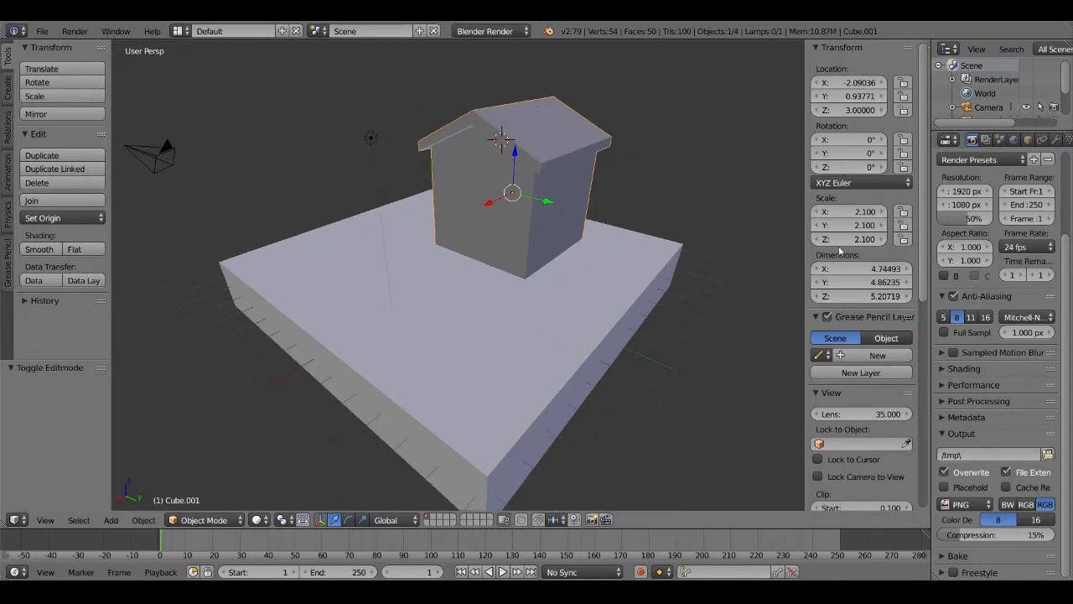
scroll(892, 261, "down", 5)
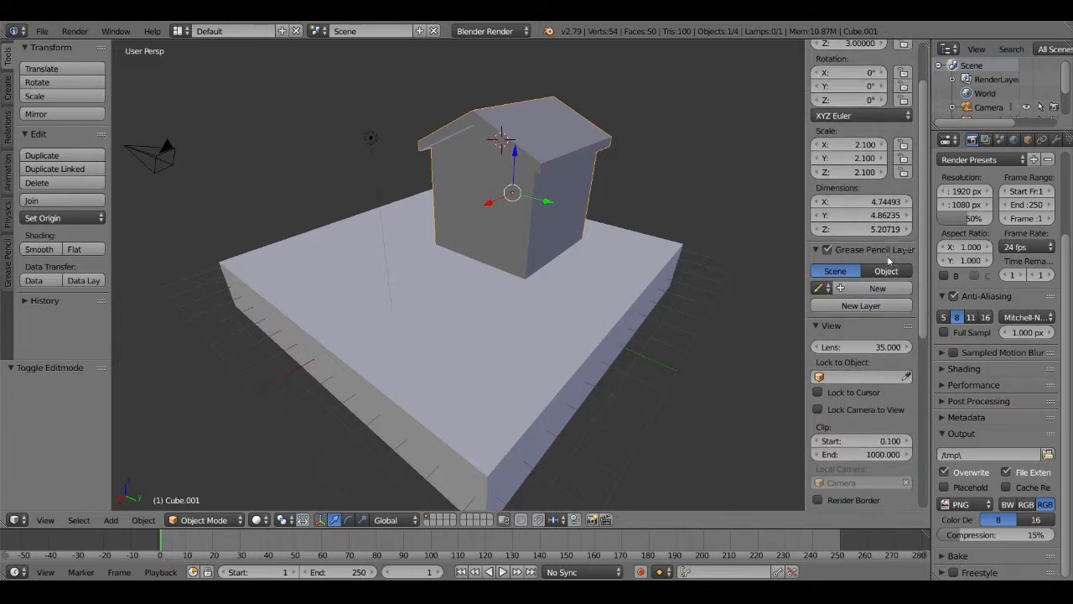
scroll(891, 261, "down", 6)
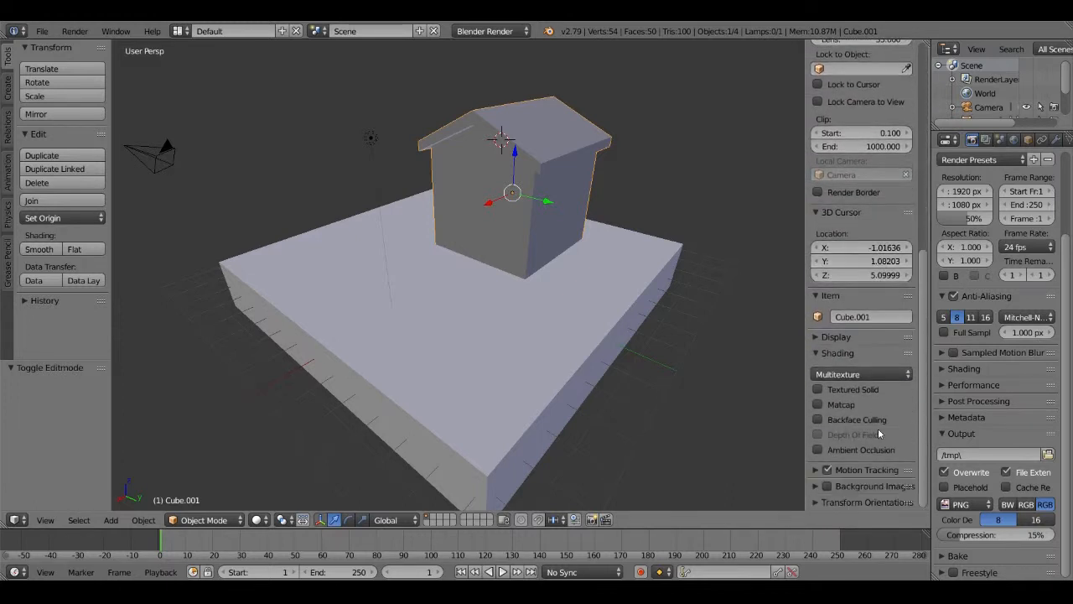
left_click(874, 449)
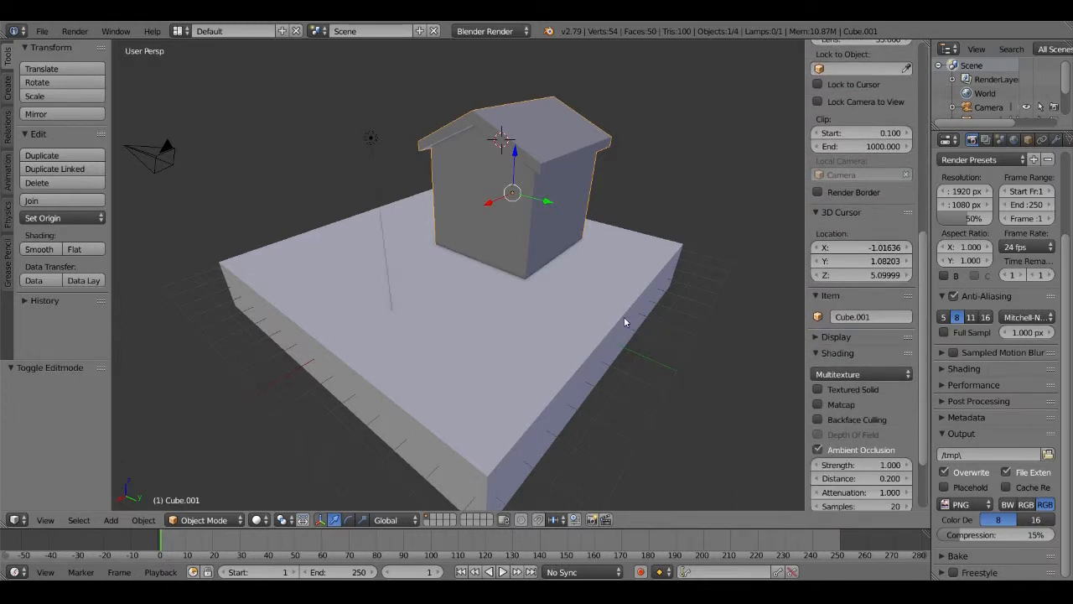
Examine the house and base slab from several angles with the ambient occlusion shading
mouse_move(629, 323)
middle_mouse_down()
mouse_move(635, 290)
mouse_move(684, 298)
mouse_move(663, 353)
mouse_move(580, 323)
middle_mouse_up()
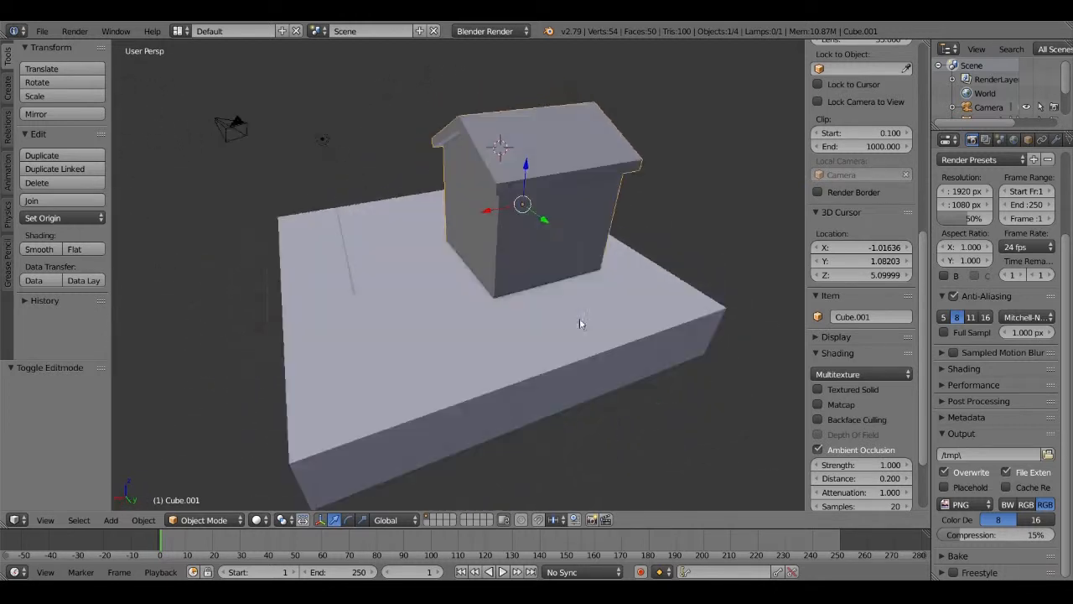
middle_click_drag(580, 152, 615, 106)
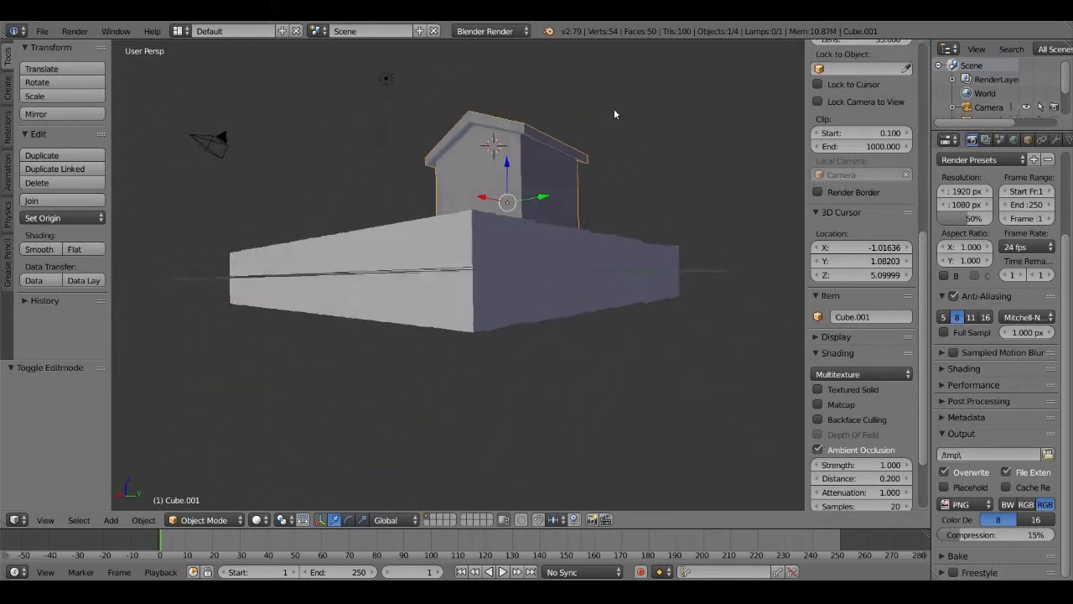
middle_click_drag(535, 143, 538, 209)
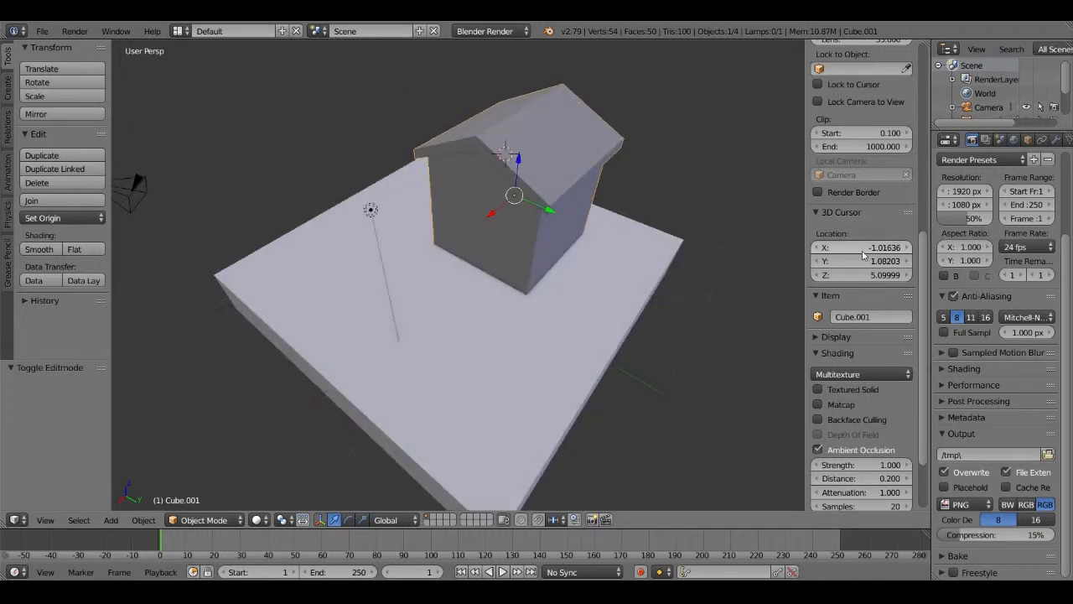
key("n")
key("n")
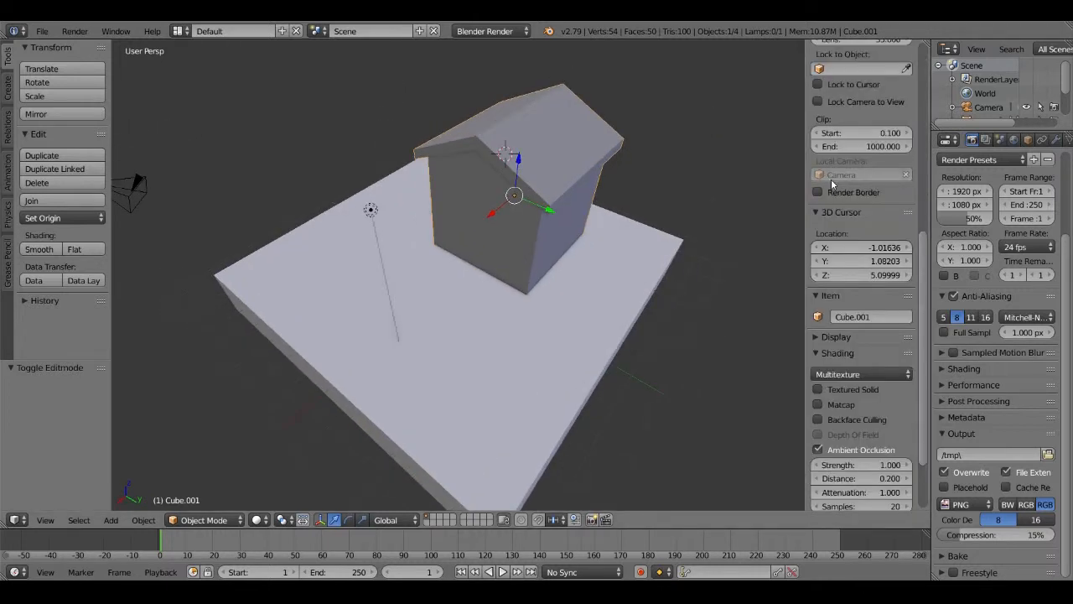
scroll(872, 352, "up", 10)
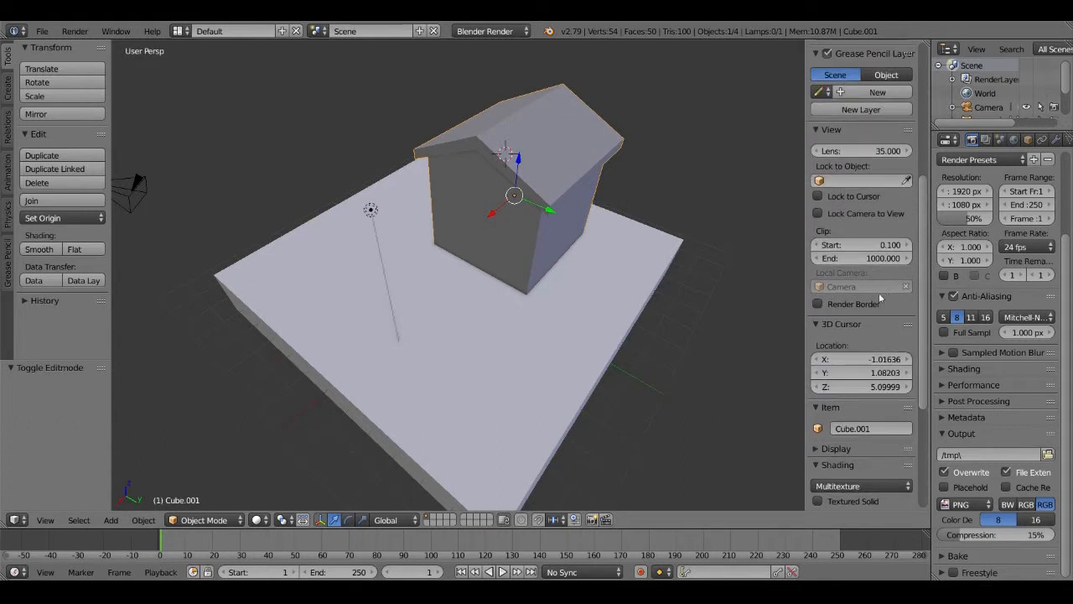
middle_click_drag(769, 232, 783, 226)
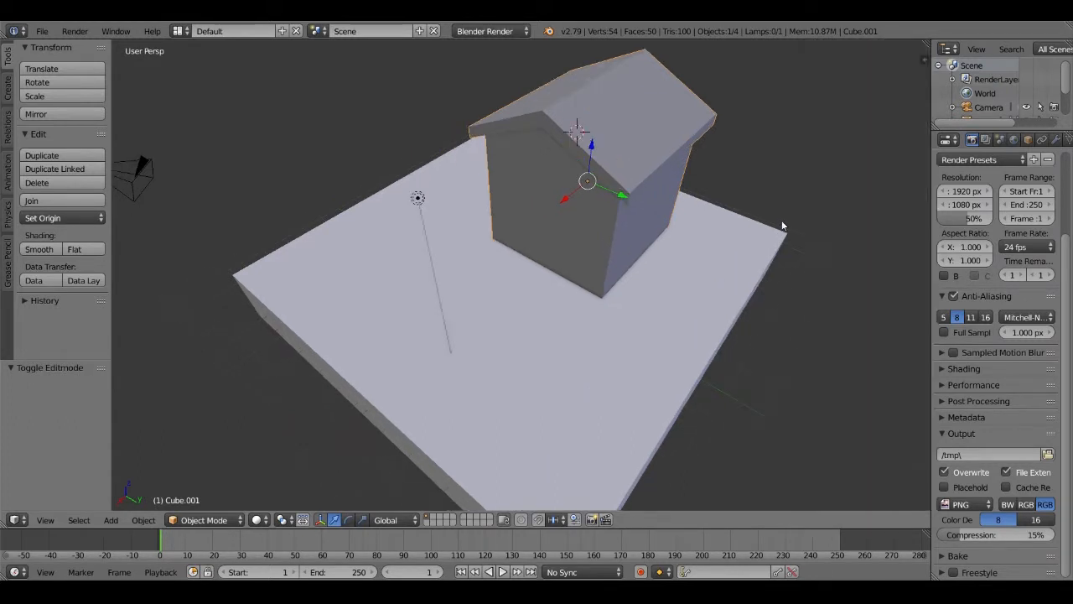
key("n")
middle_click_drag(730, 201, 739, 177)
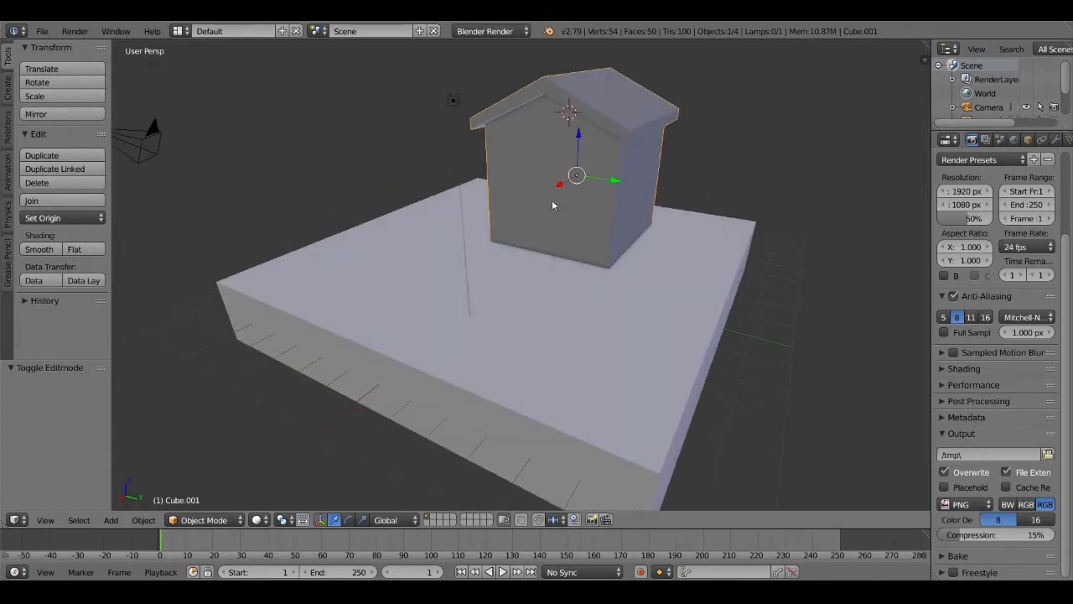
Add a mesh cube for the chimney and scale it uniformly to about 0.52
key("shift+a")
mouse_move(383, 256)
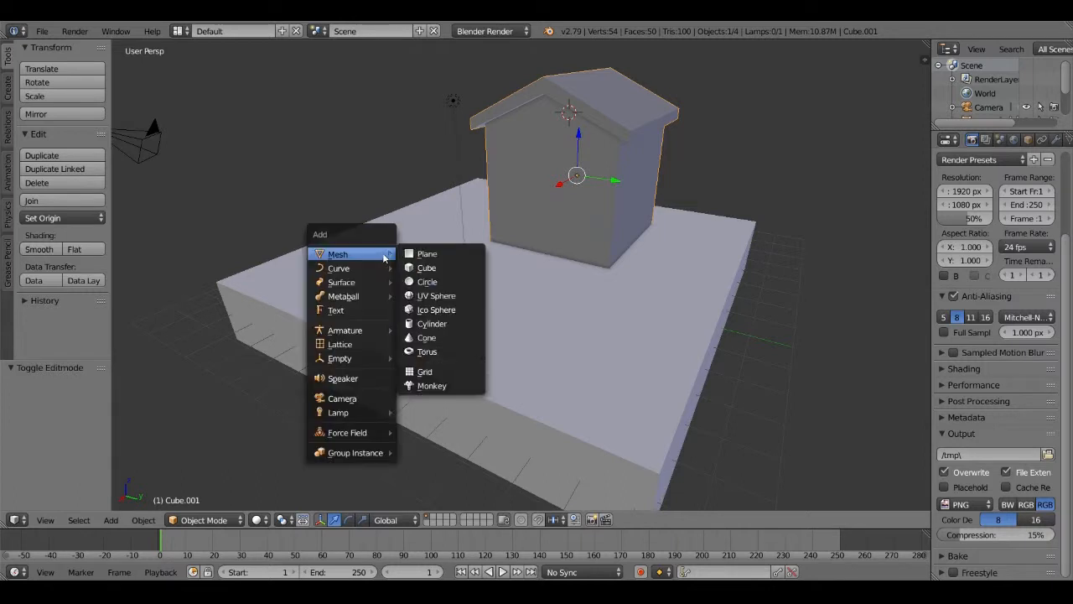
left_click(432, 266)
key("s")
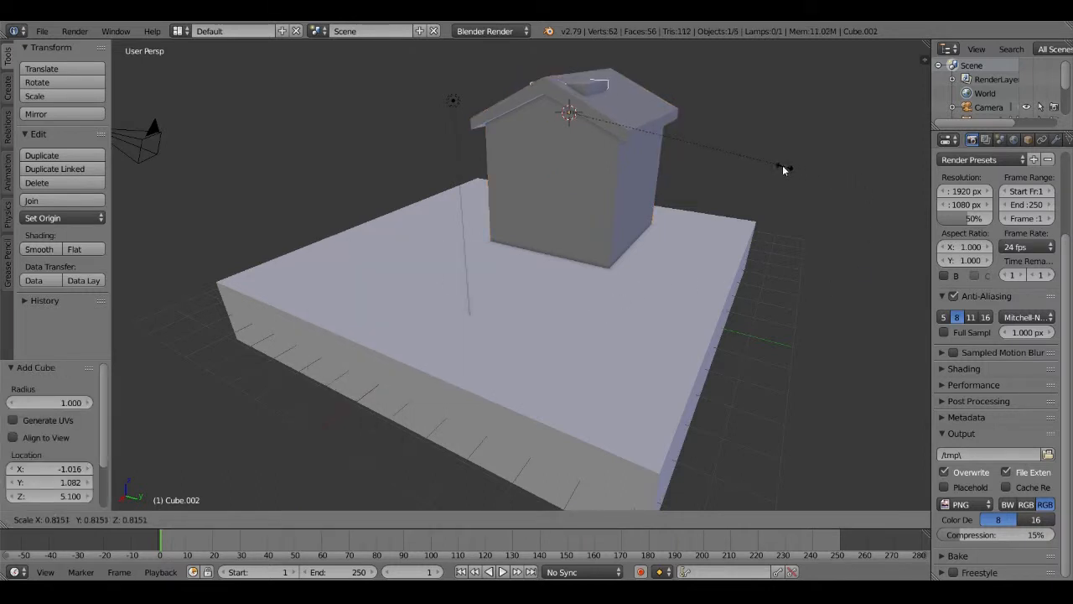
left_click(706, 147)
Move the small cube onto the roof slope and stretch it by about 1.72 along the Z axis
key("g")
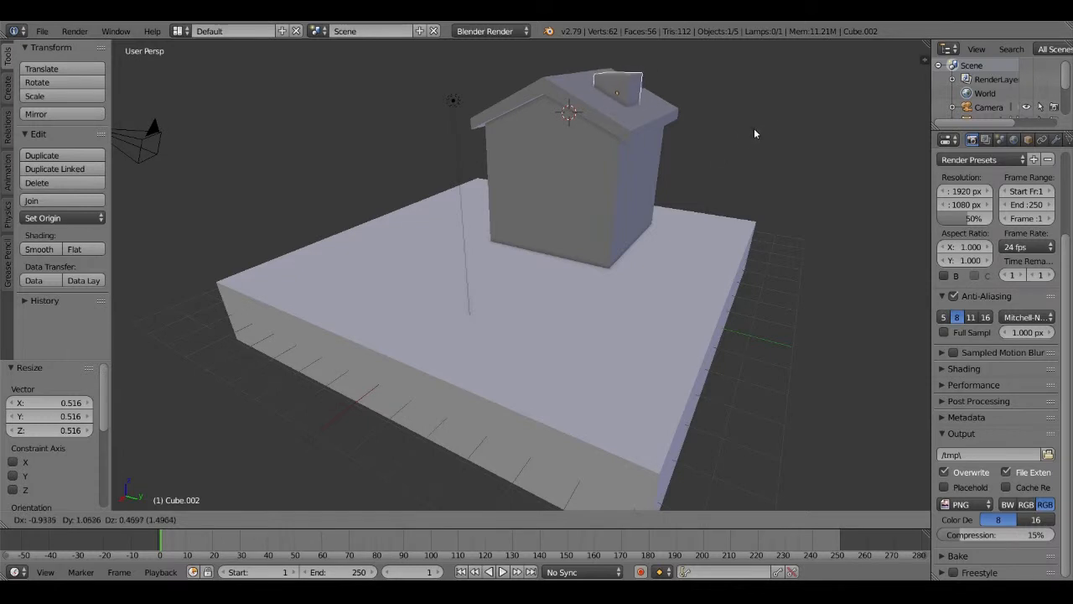
left_click(754, 130)
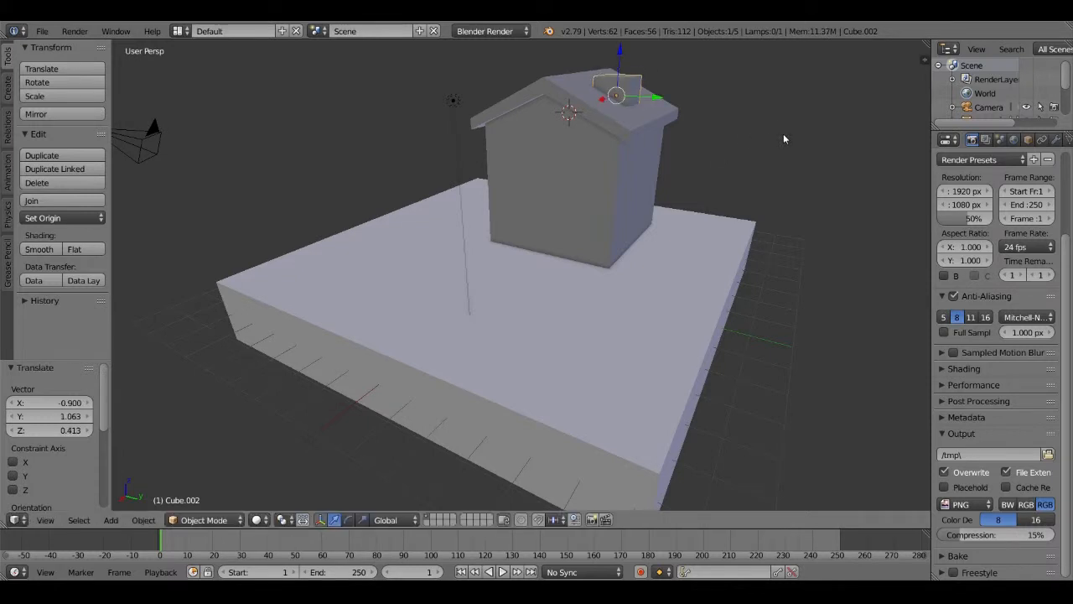
key("s")
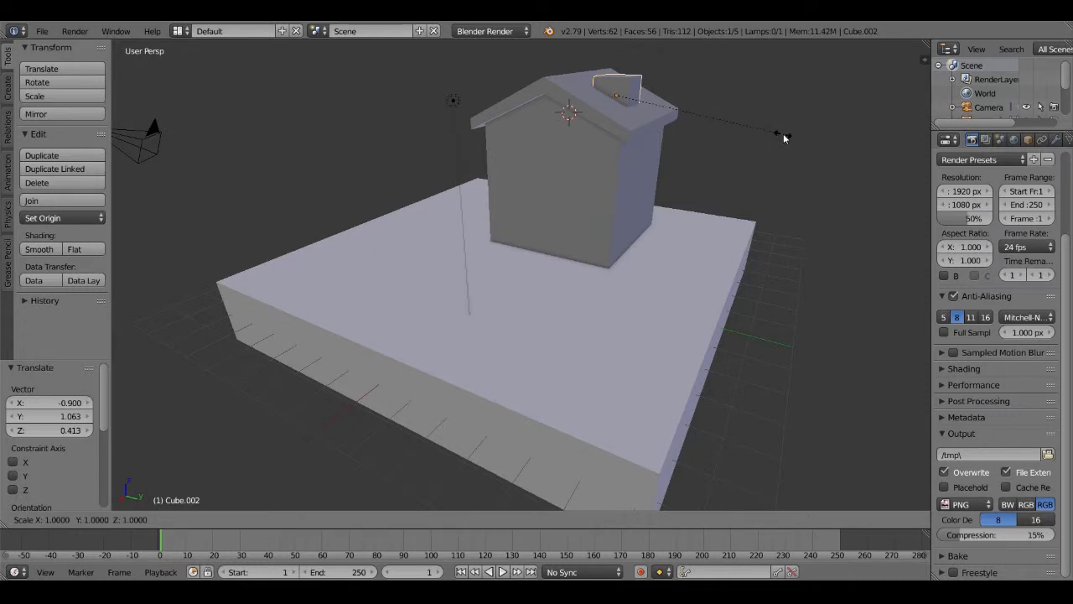
key("z")
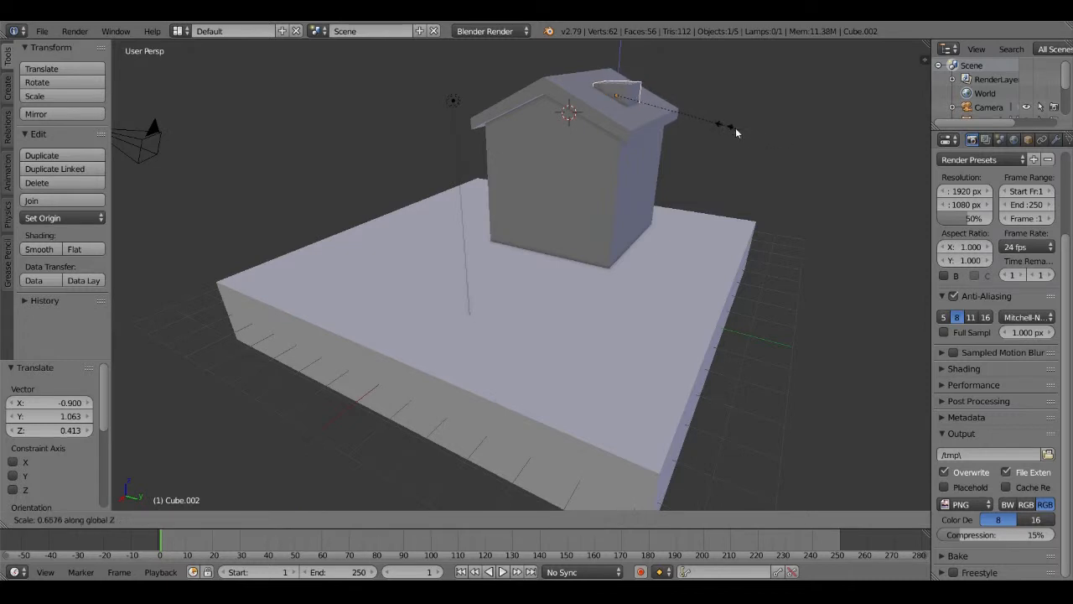
left_click(899, 174)
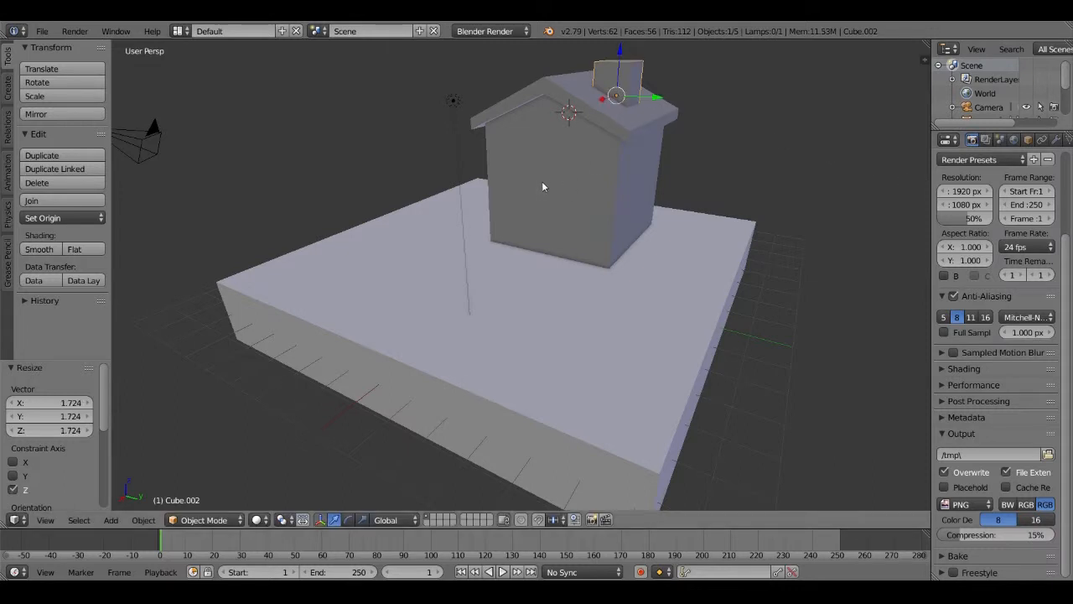
Move the chimney block about 1.08 units along the X axis toward one gable end of the roof
middle_click_drag(541, 181, 435, 203)
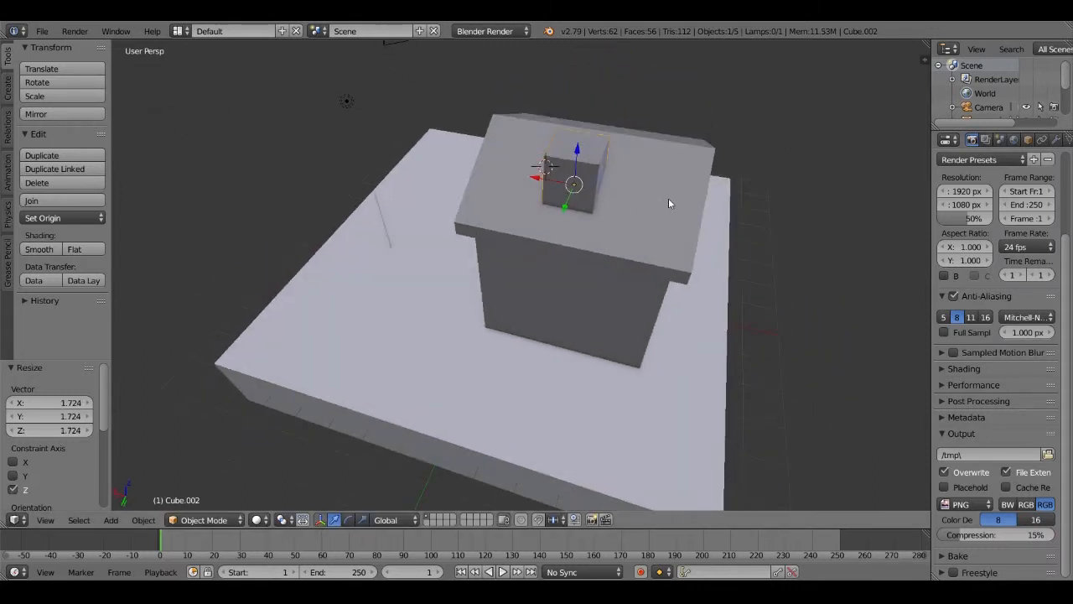
key("g")
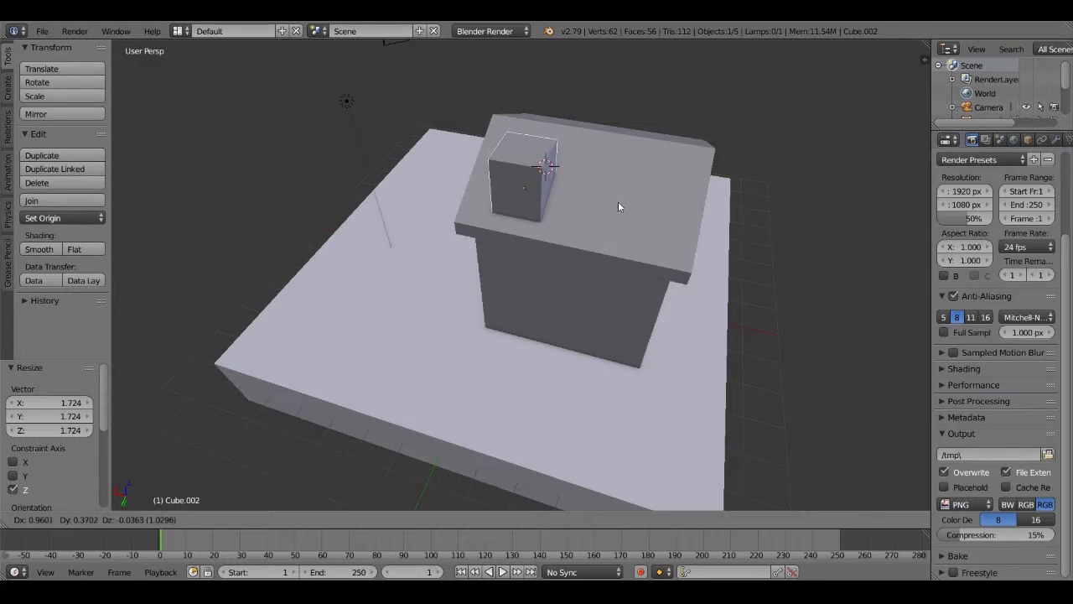
key("x")
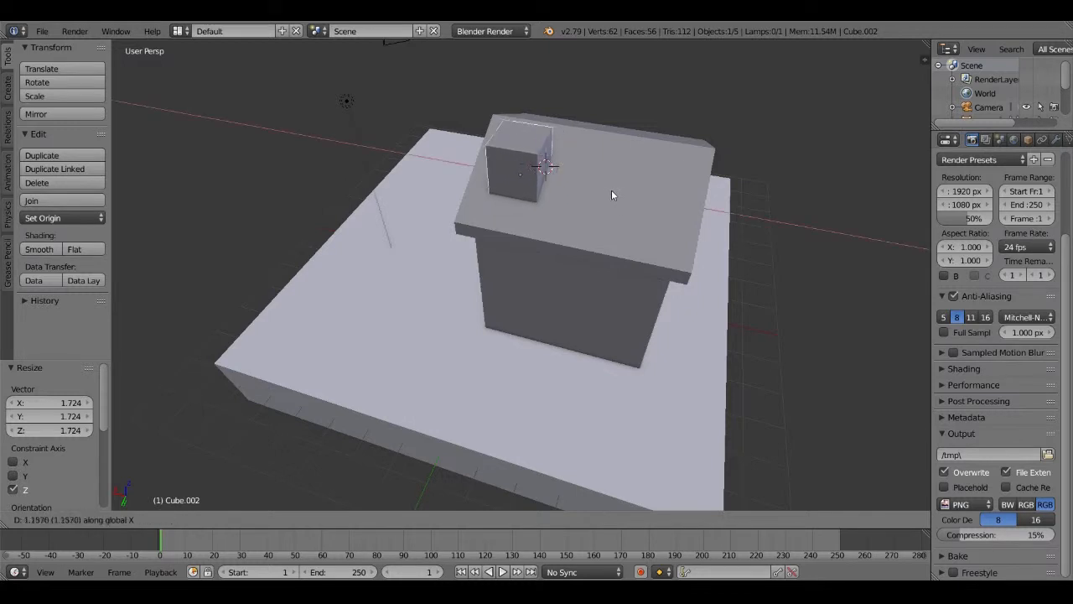
left_click(617, 191)
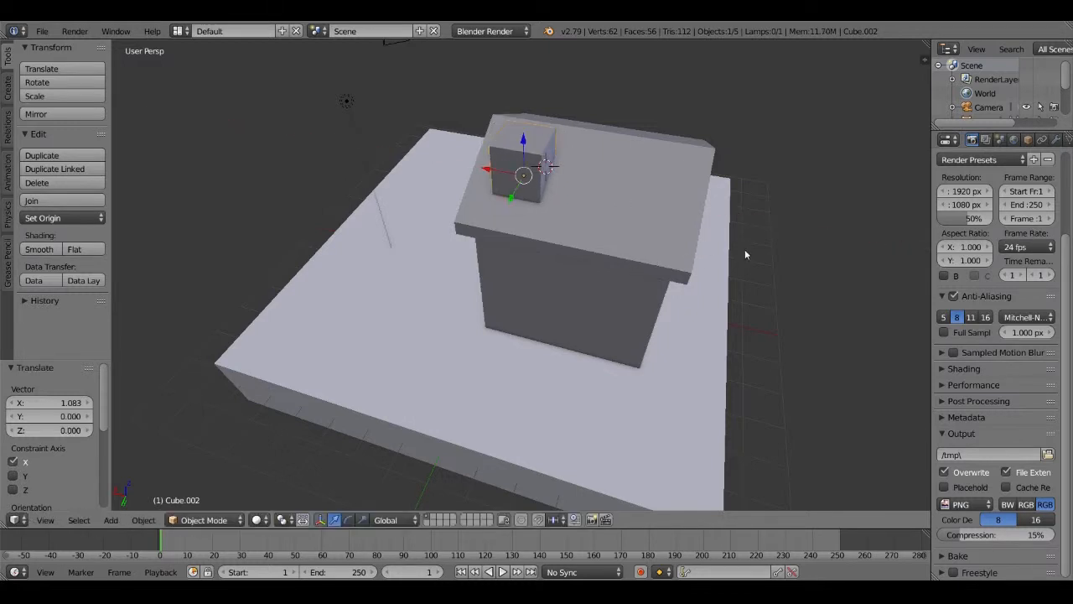
Scale the chimney block uniformly to about 0.63 and shift it about 0.42 units in X, closer to the roof edge
middle_click_drag(745, 249, 770, 250)
key("s")
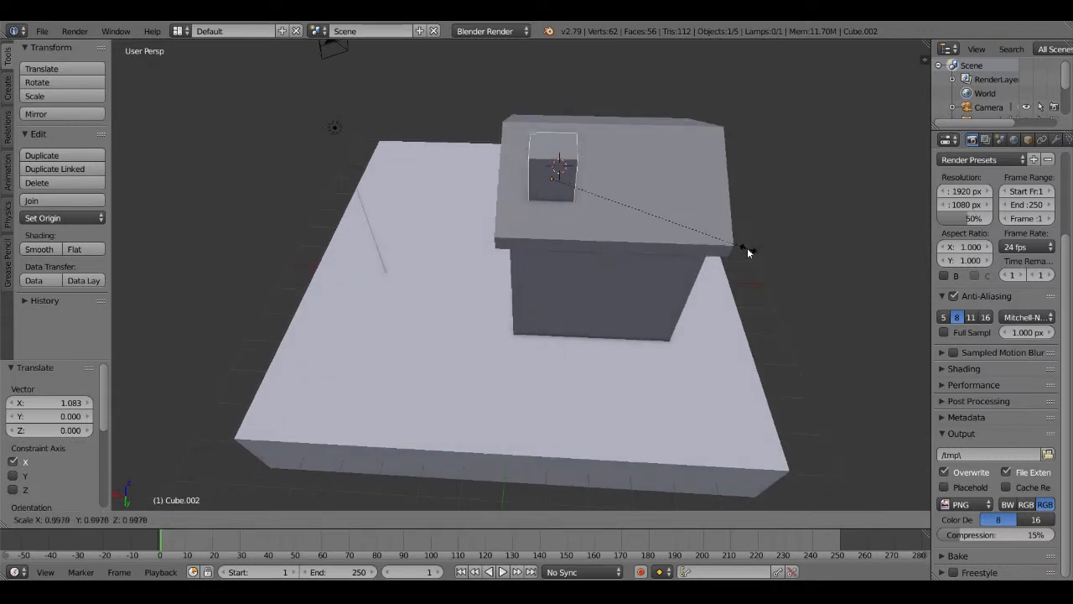
left_click(693, 229)
key("g")
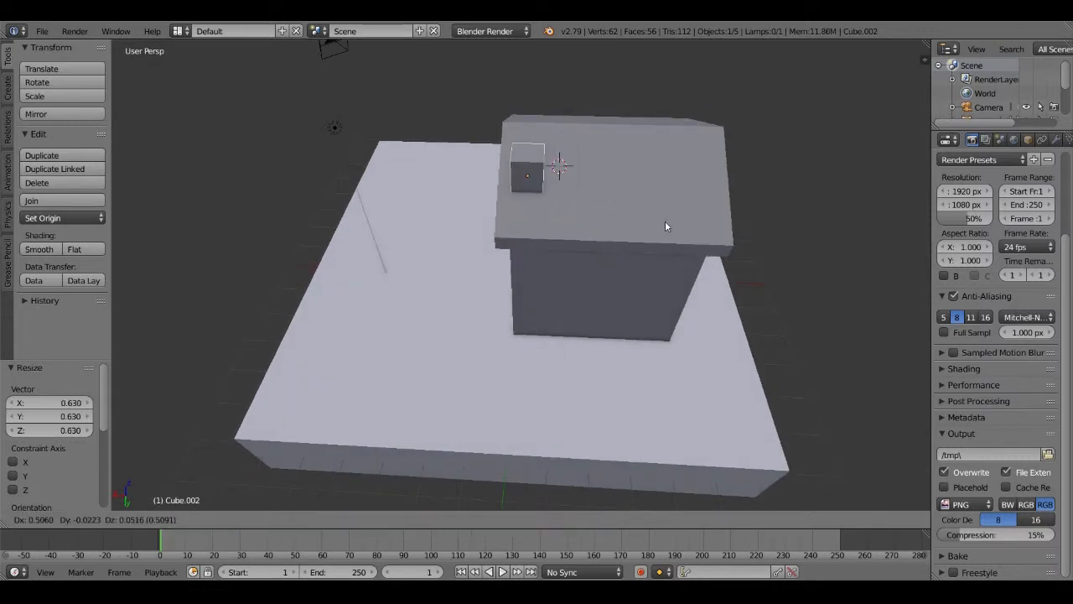
left_click(668, 221)
Move the chimney block about -3.66 units along the X axis to the opposite gable end of the roof
middle_click_drag(668, 225, 659, 275)
key("g")
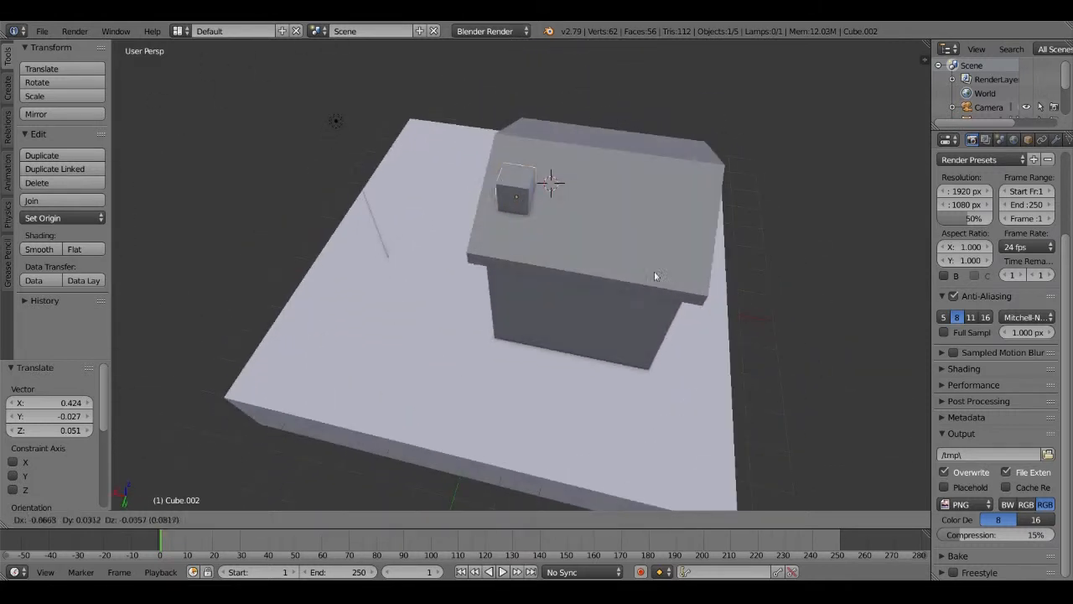
key("x")
left_click(835, 284)
middle_click_drag(816, 299, 755, 293)
key("x")
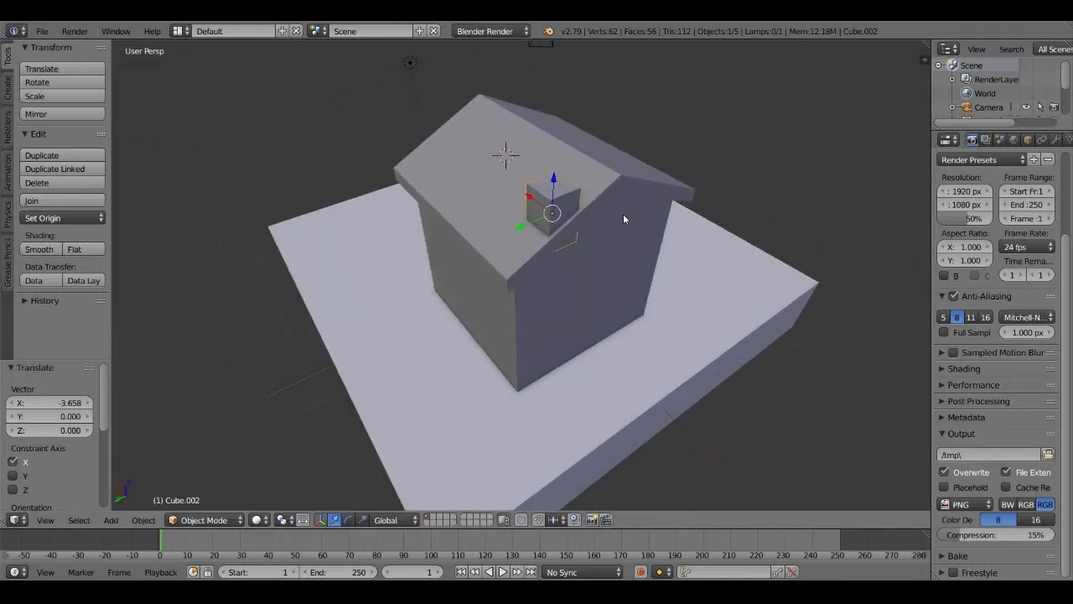
Move the chimney block back about 0.46 units along the X axis, away from the gable edge
middle_click_drag(616, 232, 659, 235)
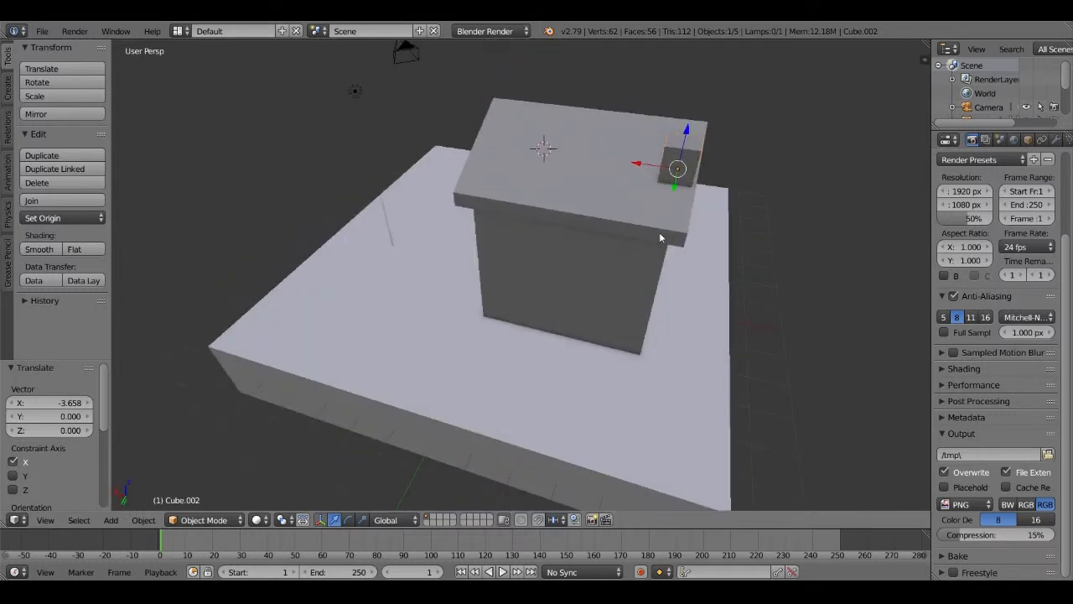
key("s")
key("Escape")
key("g")
key("x")
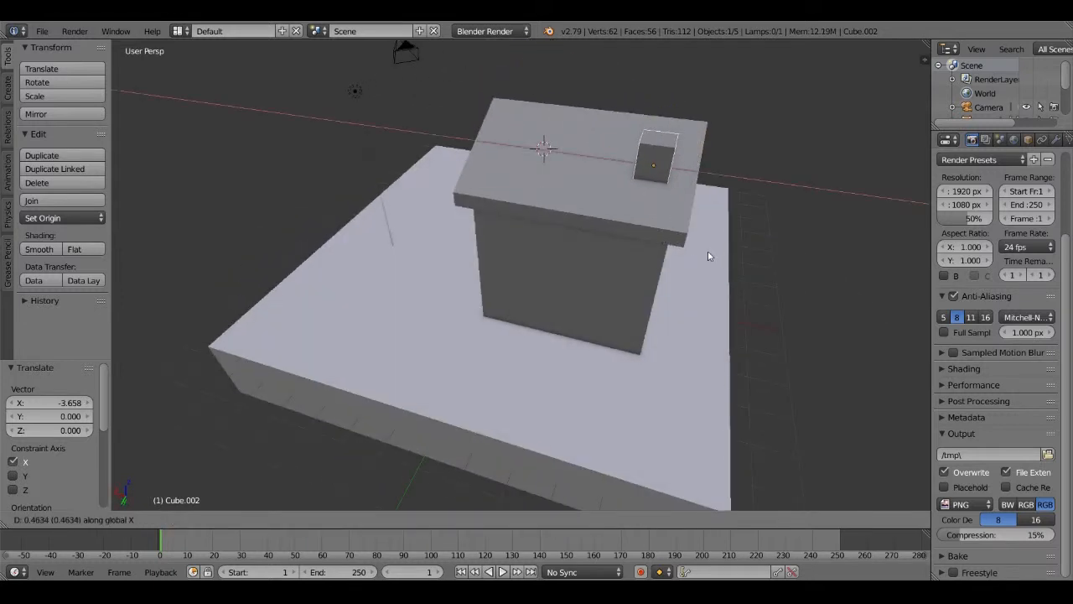
left_click(716, 259)
Enter Edit Mode on the chimney block and add one horizontal loop cut just below its upper edge
middle_click_drag(716, 259, 669, 238)
scroll(605, 155, "up", 1)
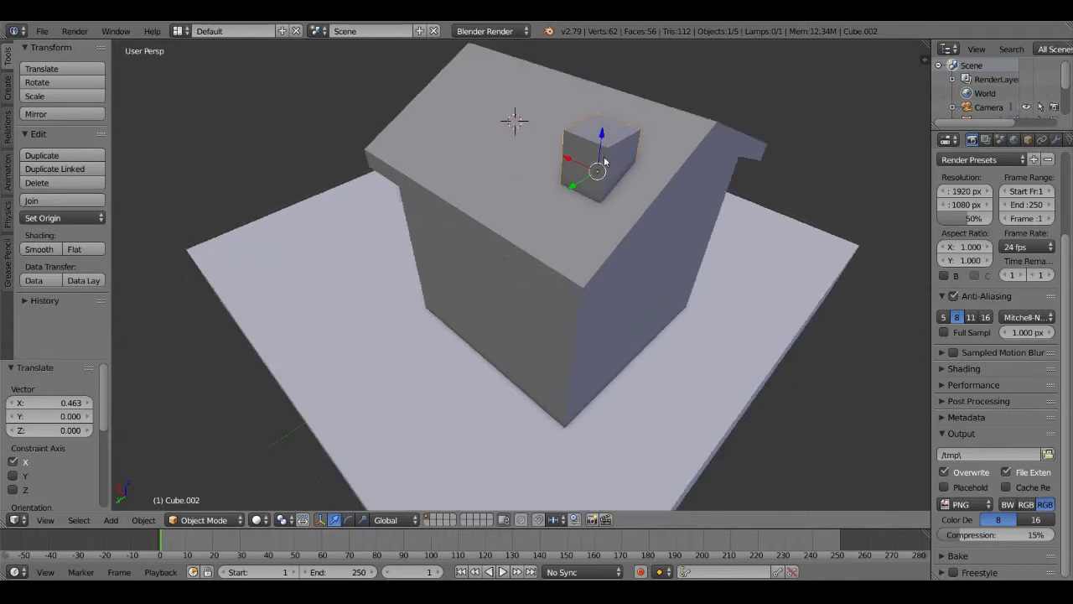
middle_click_drag(632, 166, 635, 172)
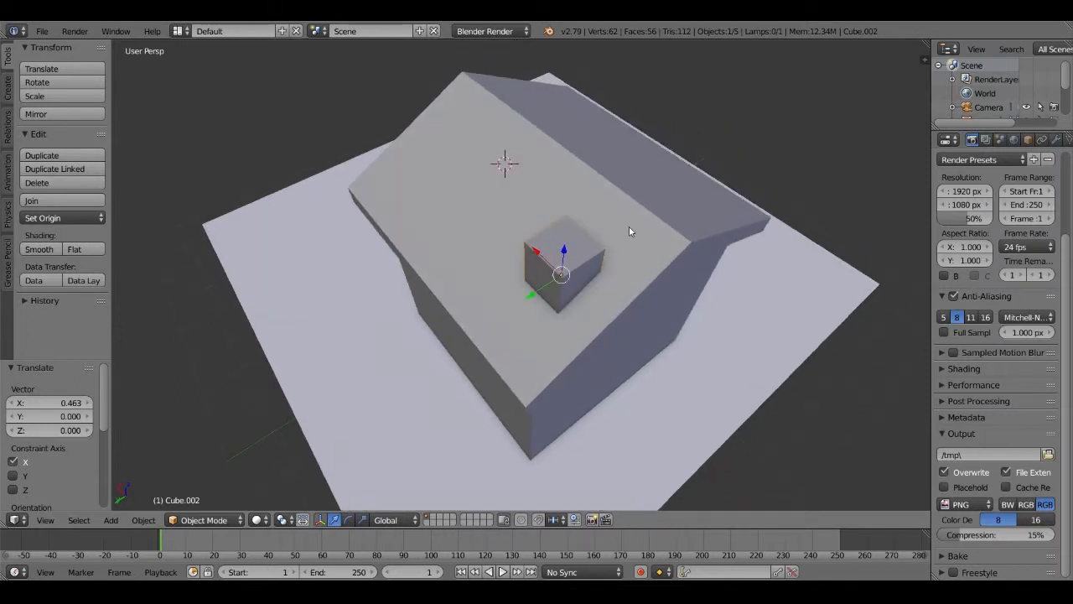
middle_click_drag(629, 226, 656, 190)
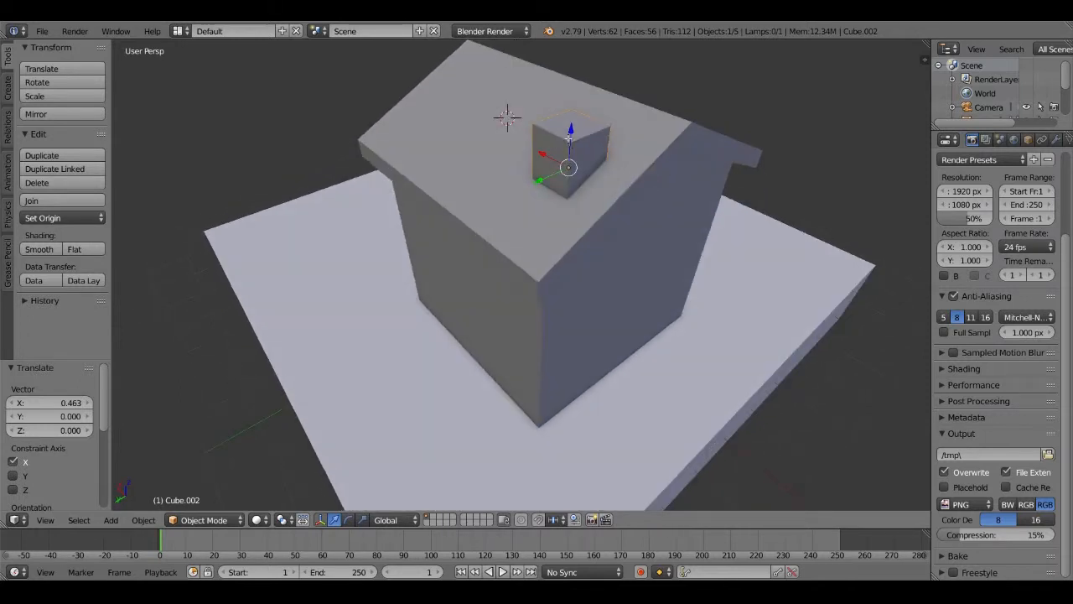
key("Tab")
key("ctrl+r")
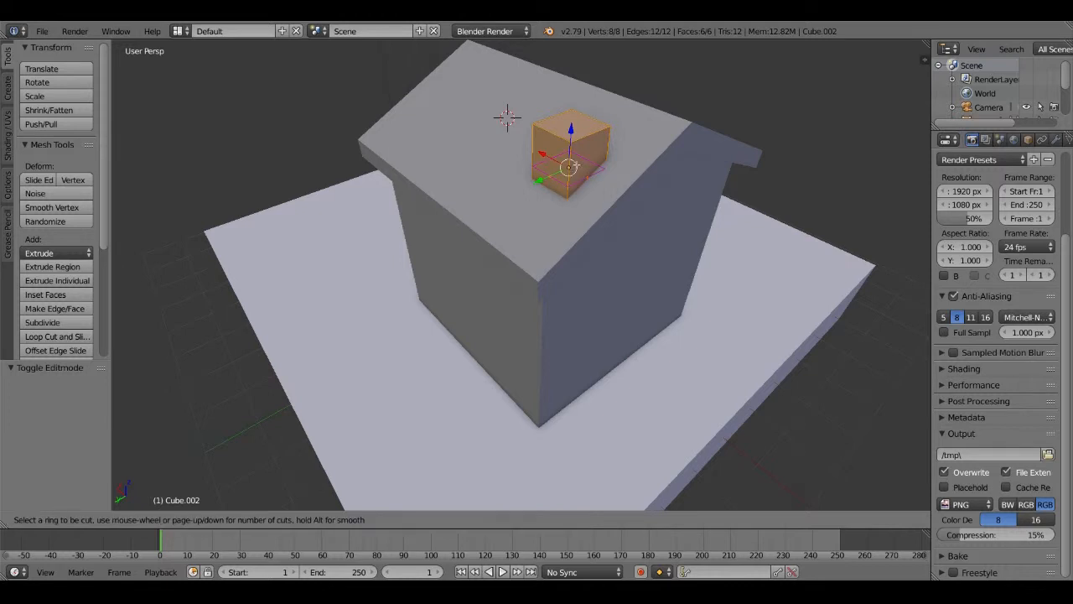
left_click(584, 166)
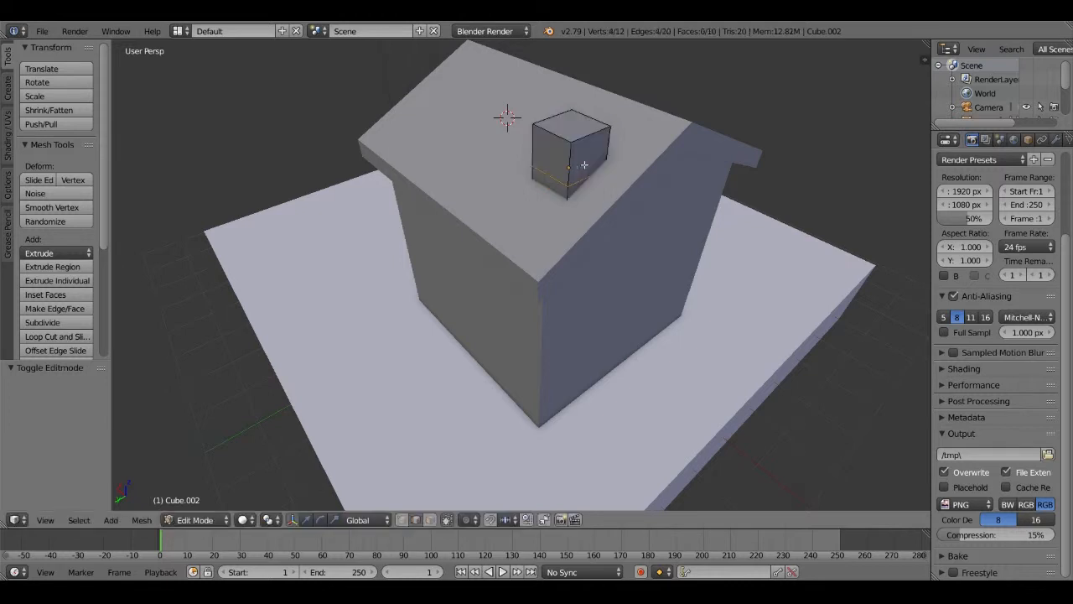
left_click(589, 133)
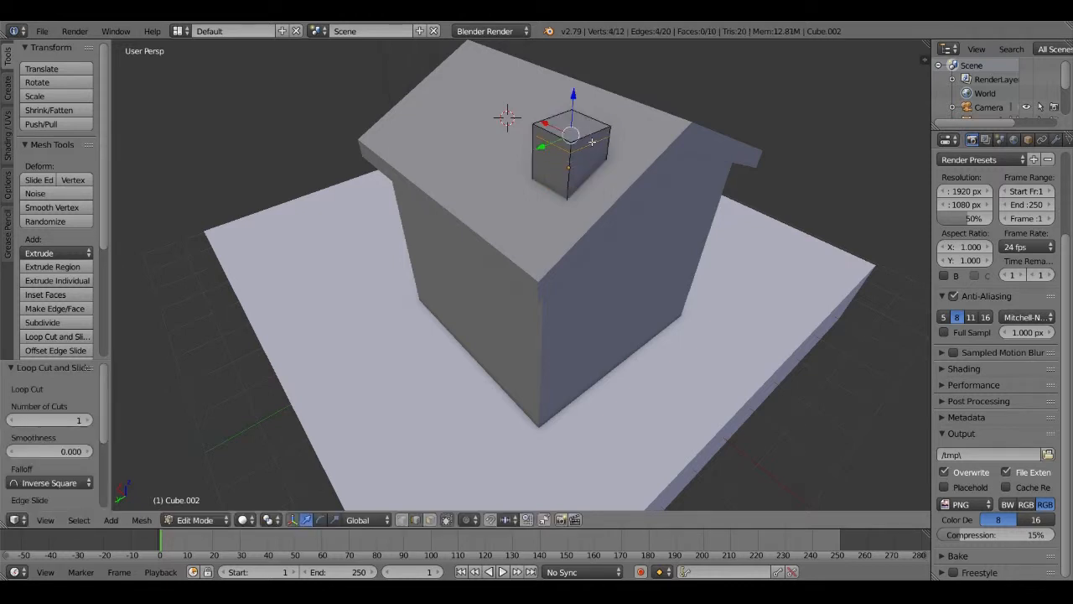
Switch to face selection and select the four side faces of the narrow band around the chimney's upper edge
left_click(430, 520)
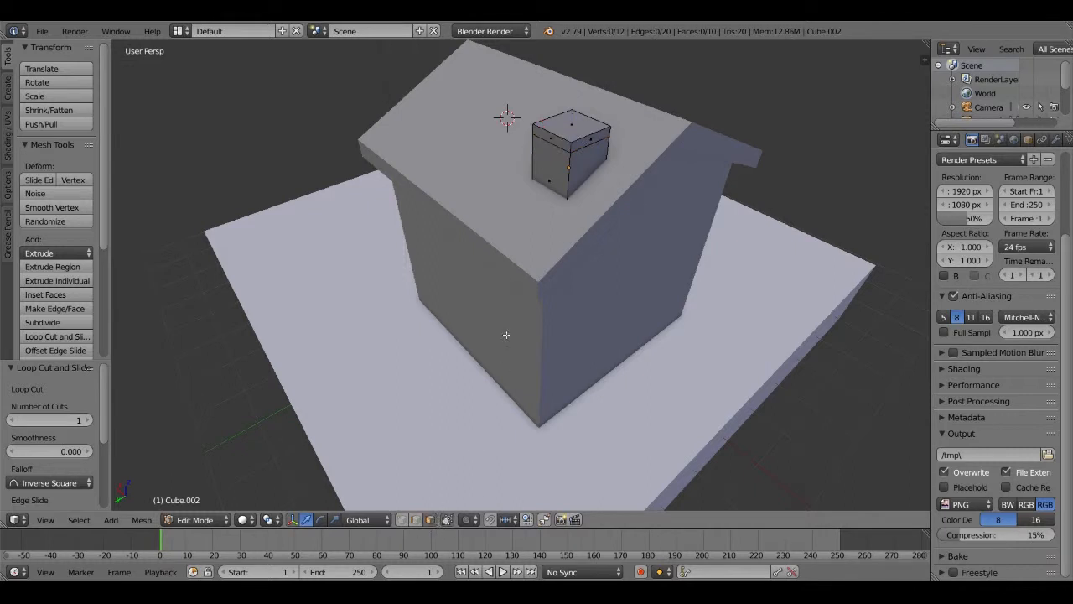
left_click(592, 139)
right_click(581, 146)
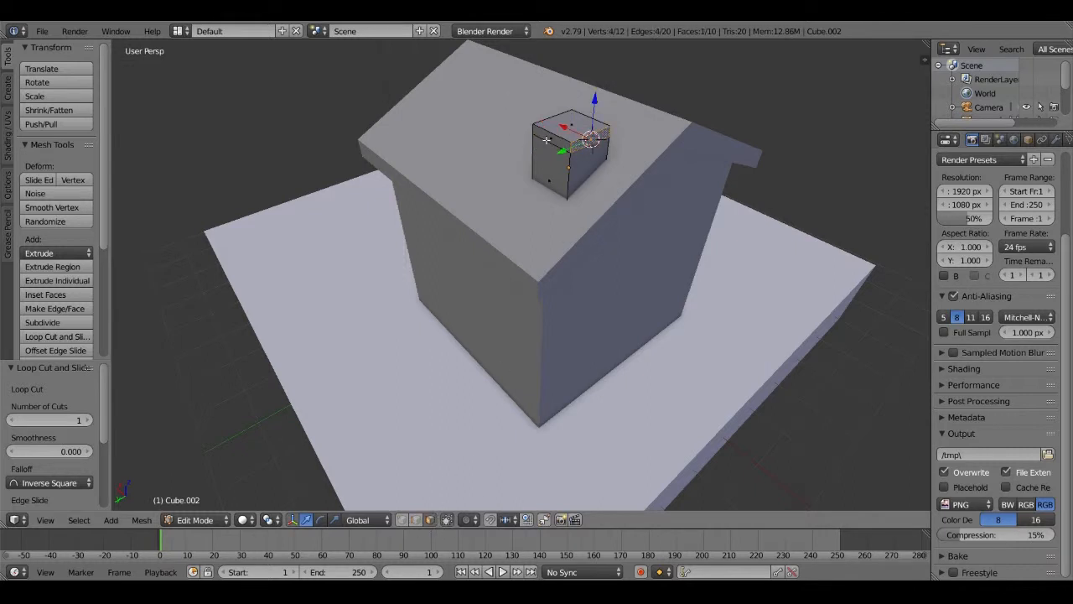
right_click(550, 141, "shift")
middle_click_drag(603, 163, 395, 277)
right_click(373, 316, "shift")
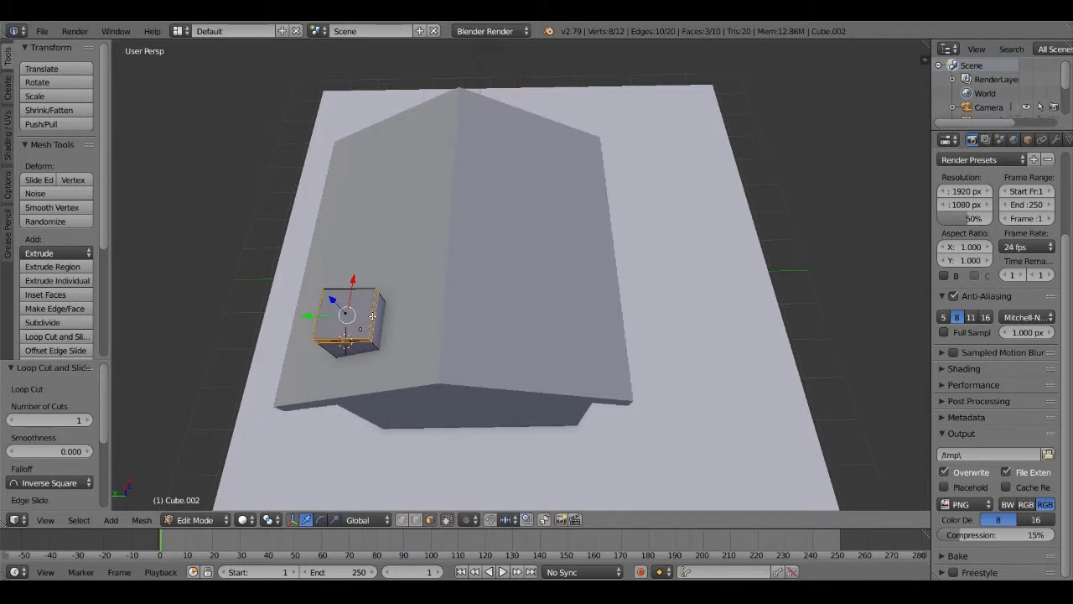
key("KP_Decimal")
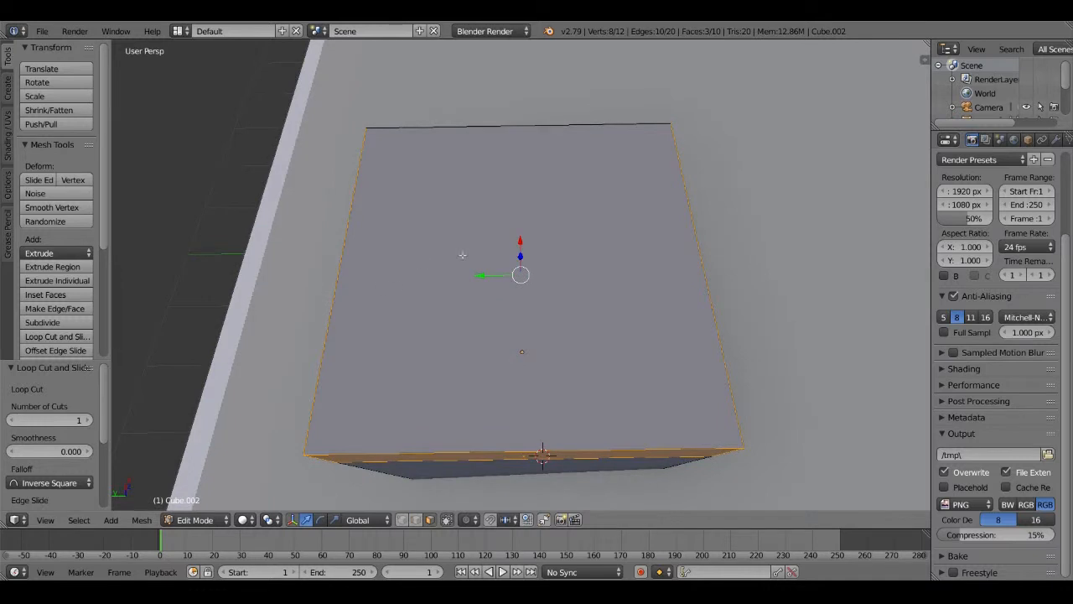
middle_click_drag(462, 255, 719, 237)
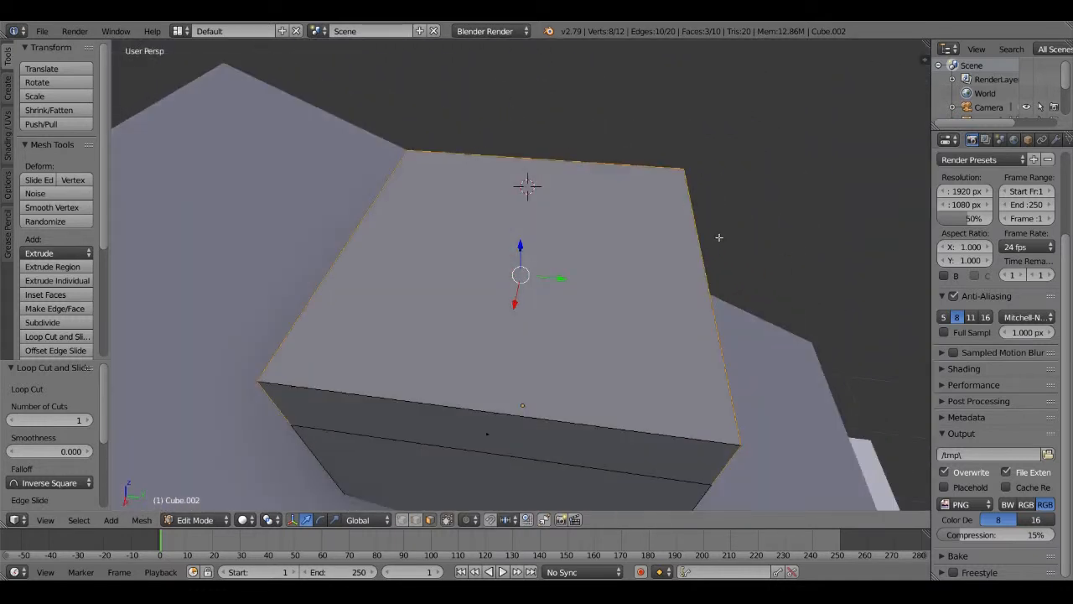
scroll(575, 391, "down", 3)
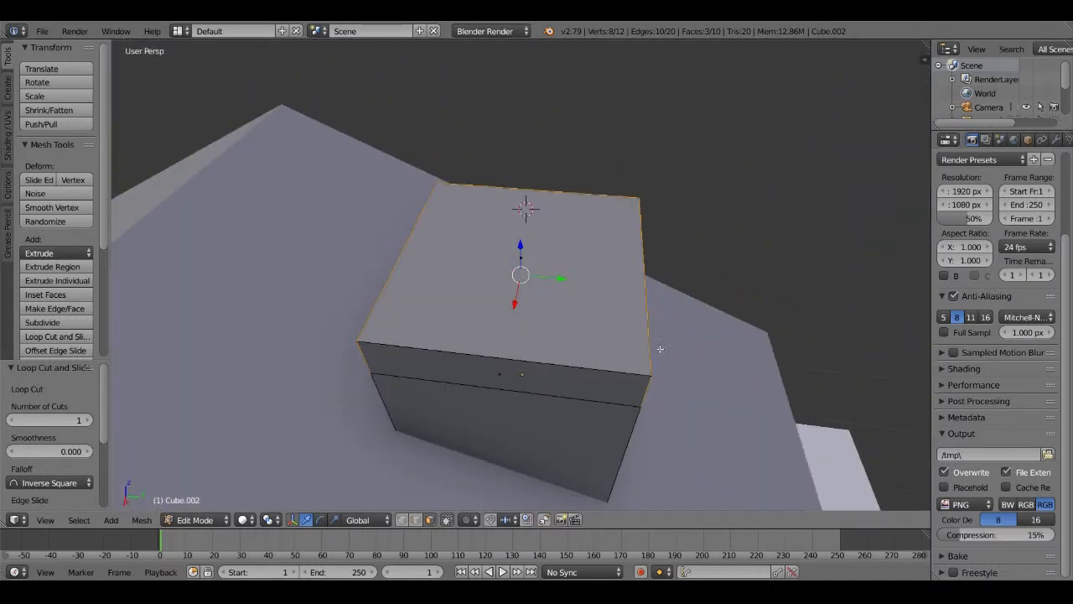
right_click(571, 390, "shift")
middle_click_drag(639, 293, 591, 275)
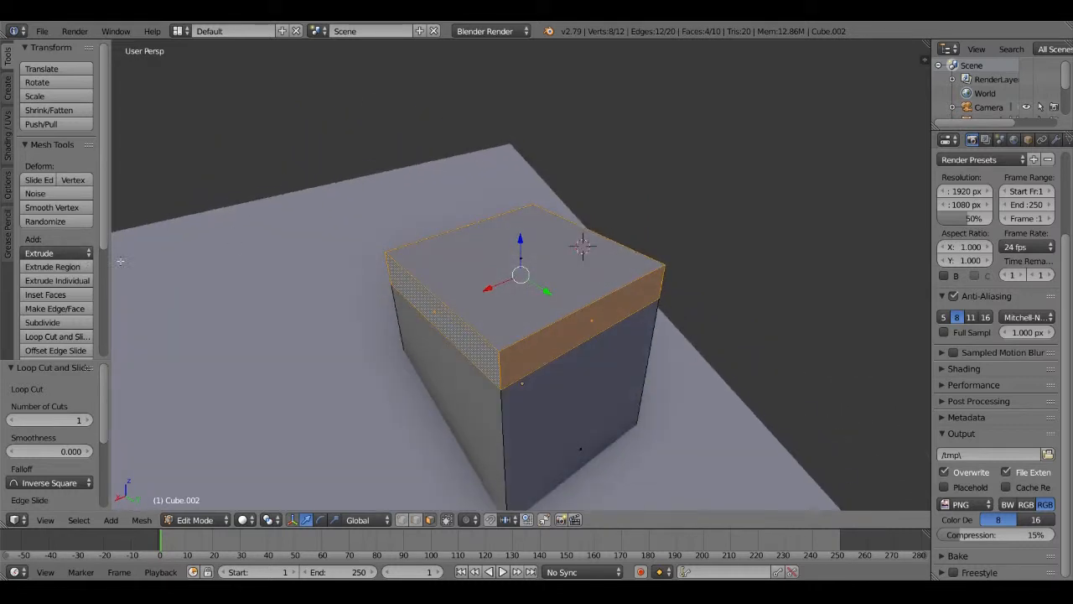
left_click(73, 255)
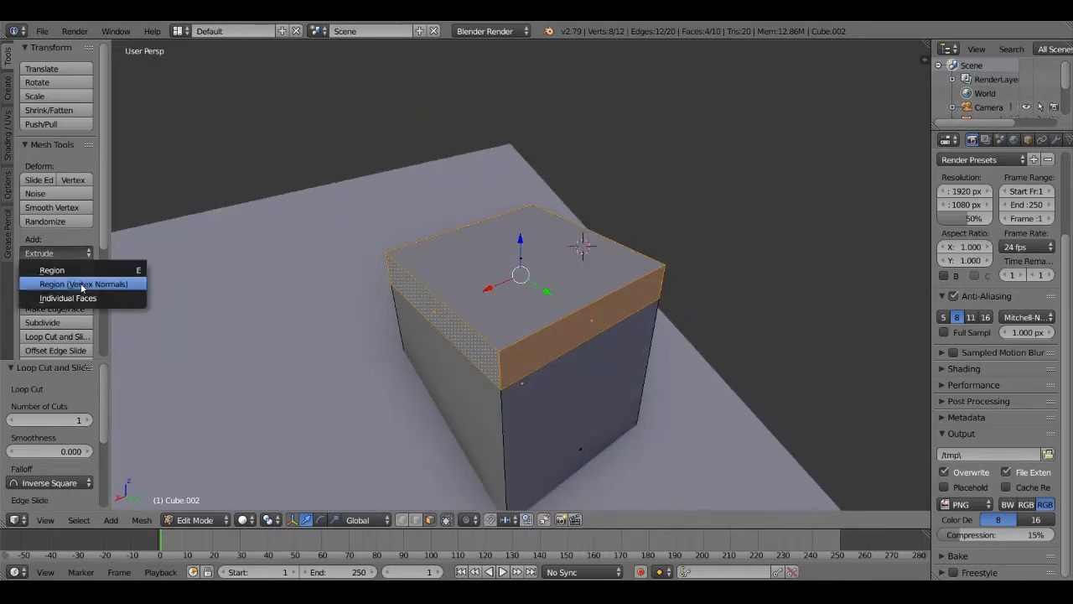
left_click(81, 283)
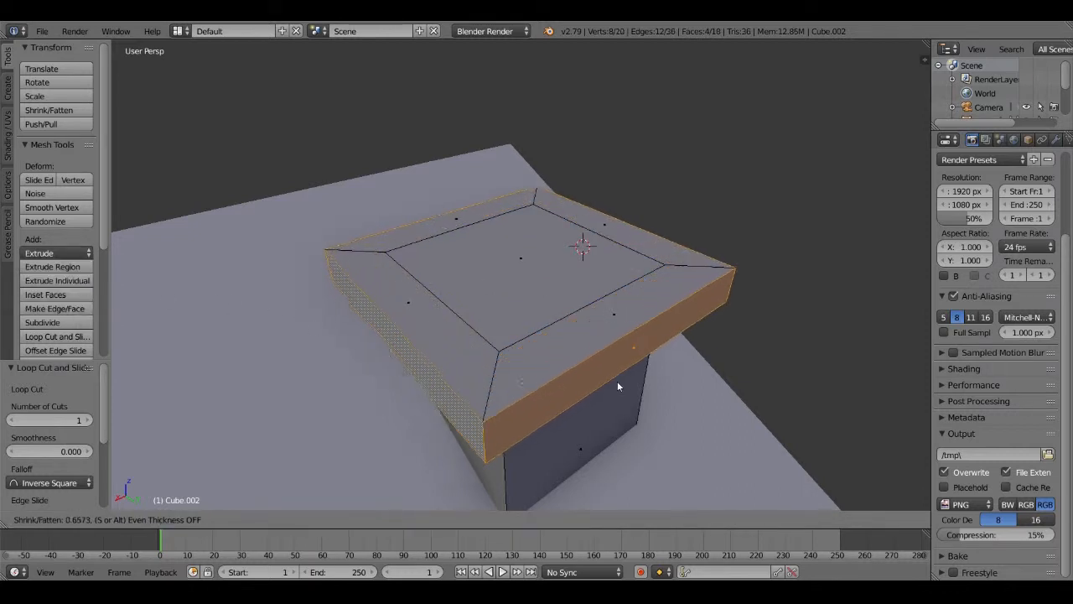
key("Escape")
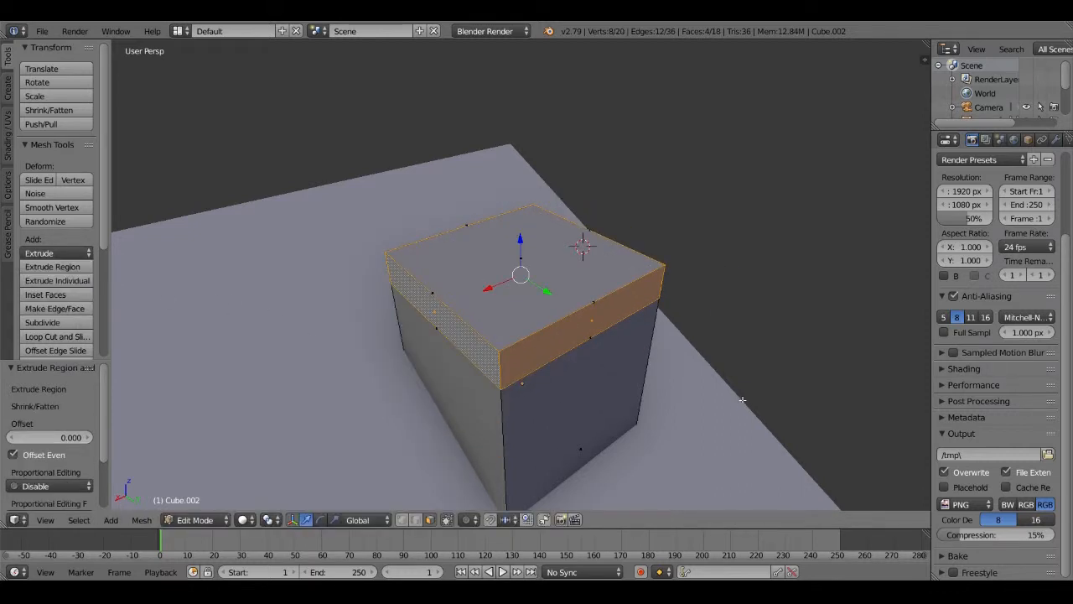
key("ctrl+z")
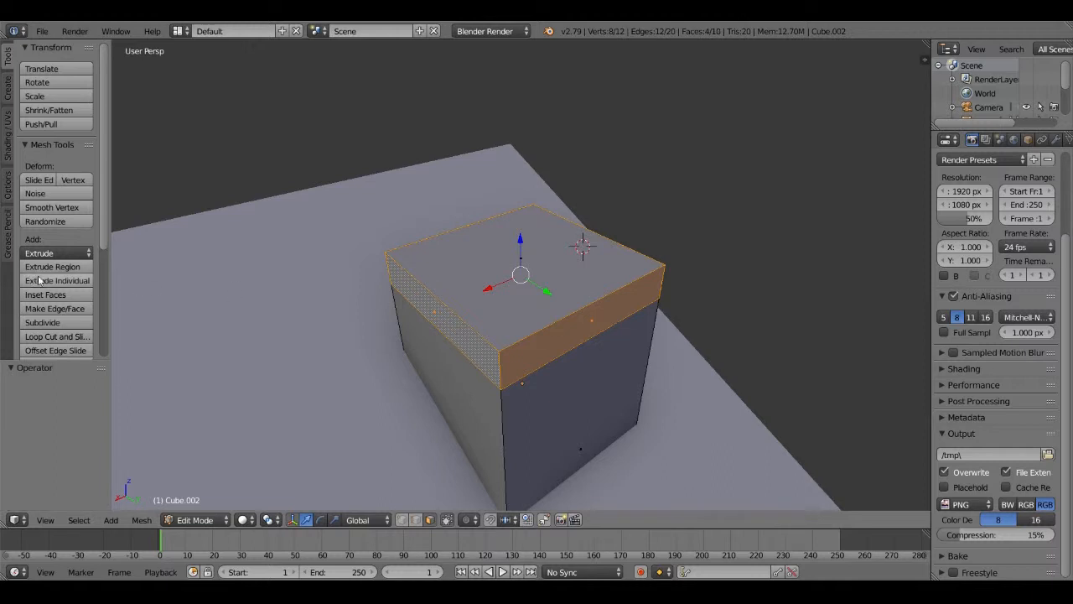
Extrude the chimney's four band faces outward along their vertex normals by about 0.37 to form an overhanging rim
left_click(52, 254)
left_click(83, 283)
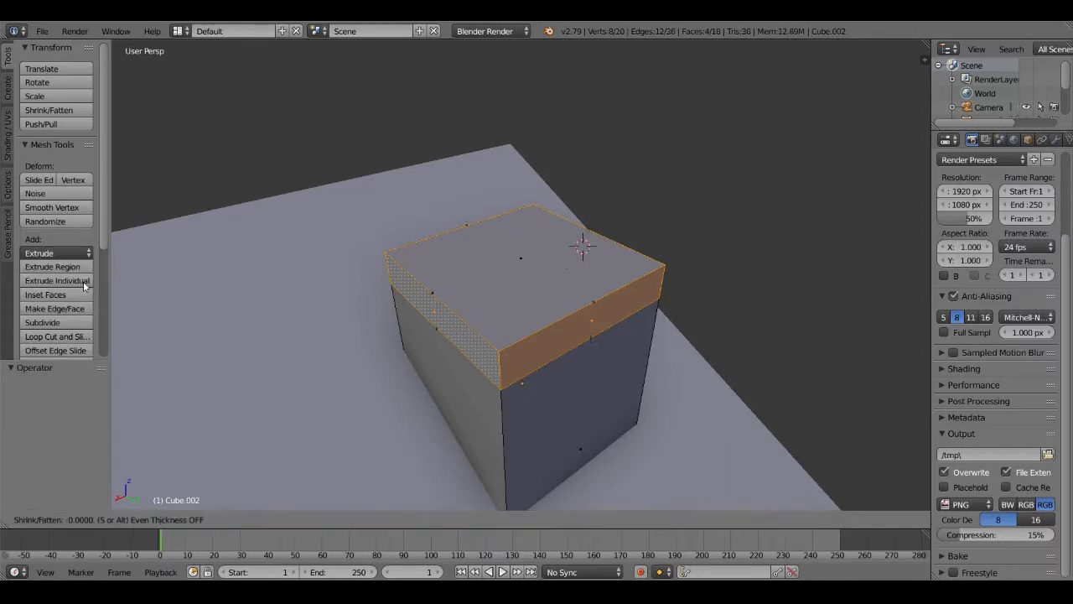
left_click(476, 337)
middle_click_drag(535, 337, 573, 319)
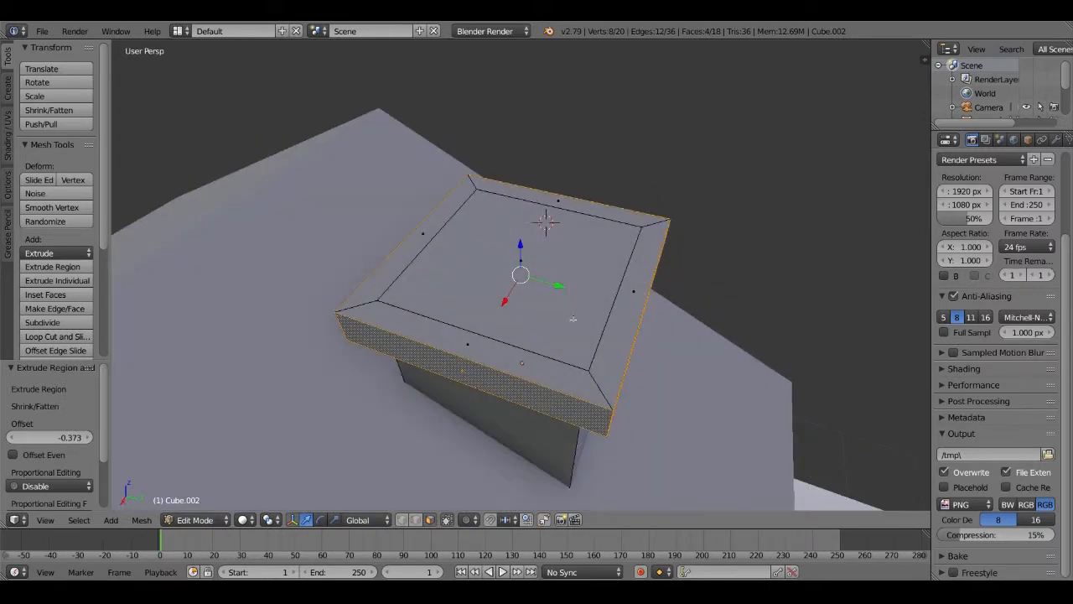
Select only the chimney's inner upper face and inset it with a thickness of about 0.146
left_click(583, 277)
right_click(577, 254)
scroll(568, 325, "down", 2)
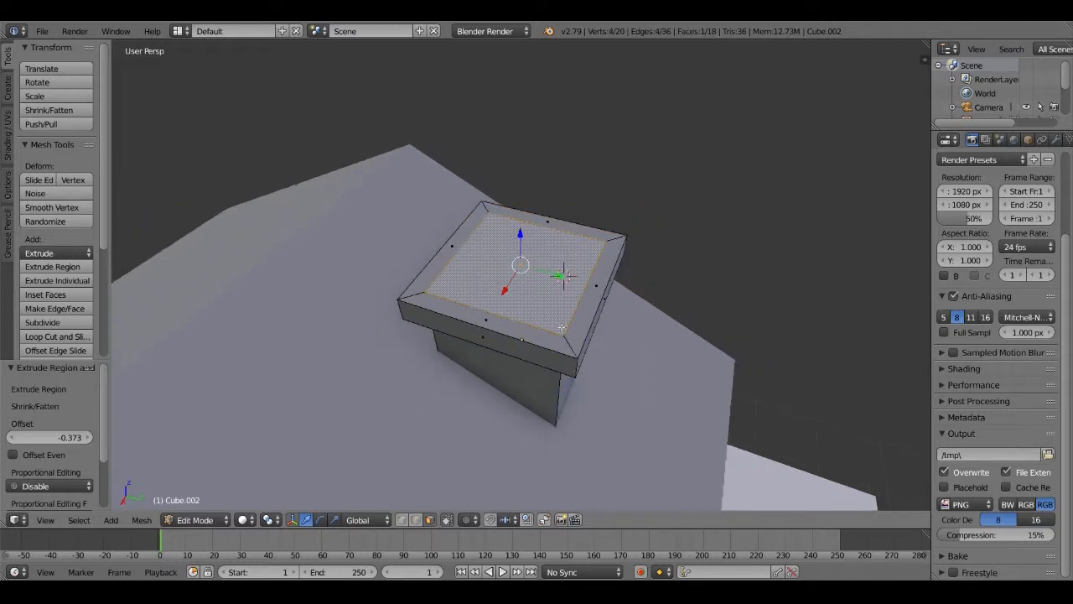
middle_click_drag(561, 327, 548, 342)
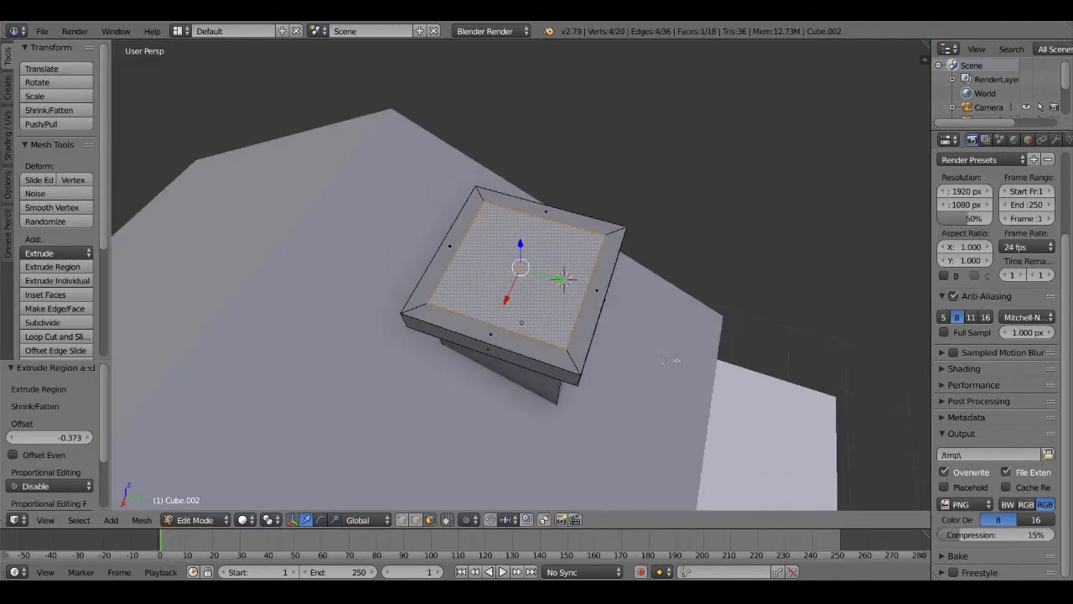
key("i")
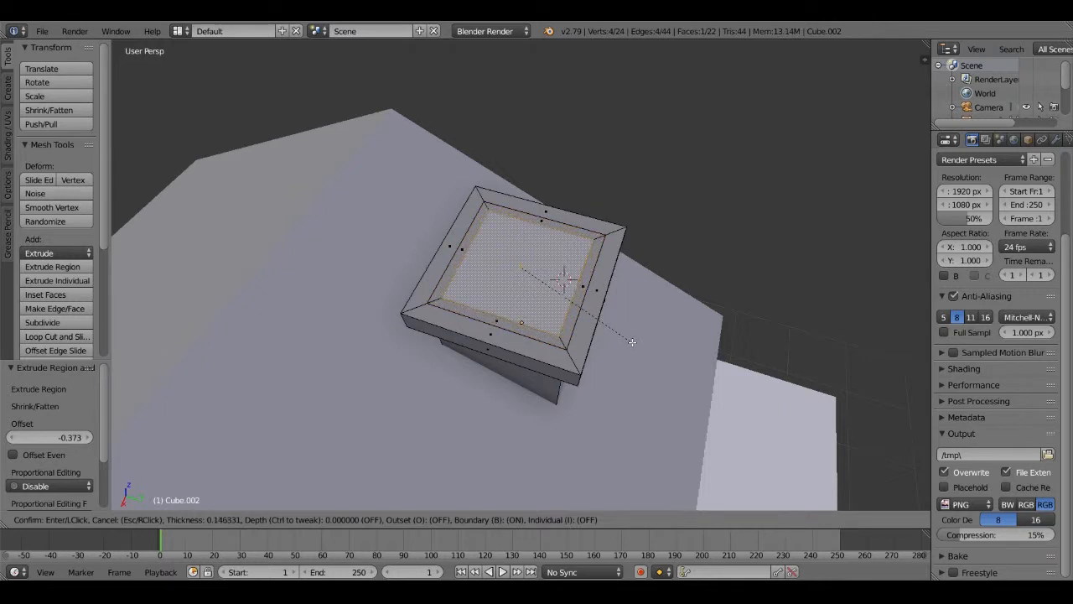
left_click(632, 342)
Extrude the inset face about 0.39 down into the chimney to hollow it out, and return to Object Mode
key("e")
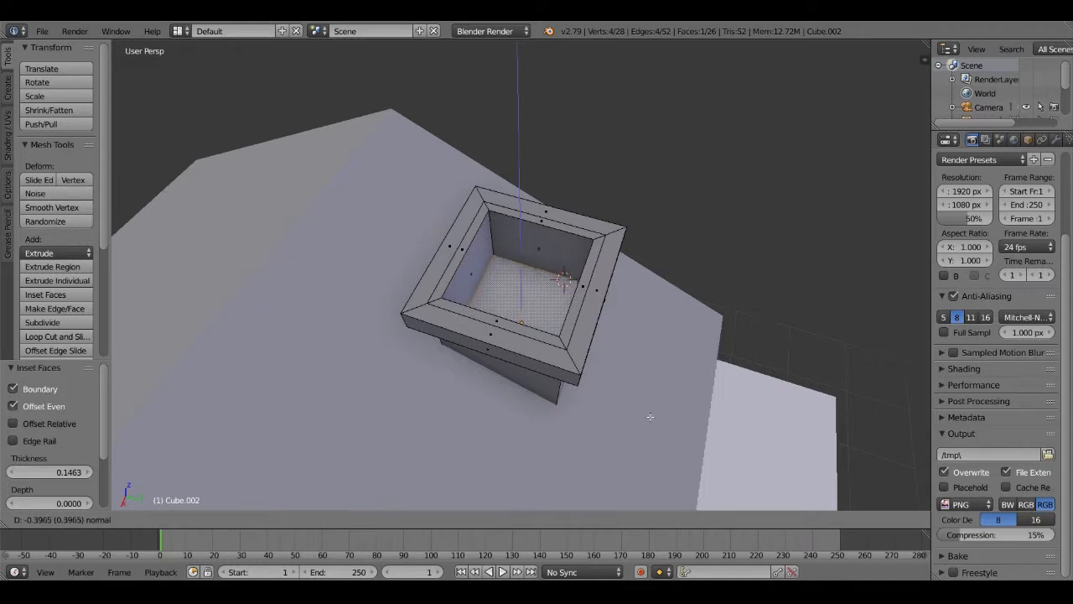
left_click(651, 415)
middle_click_drag(590, 255, 634, 320)
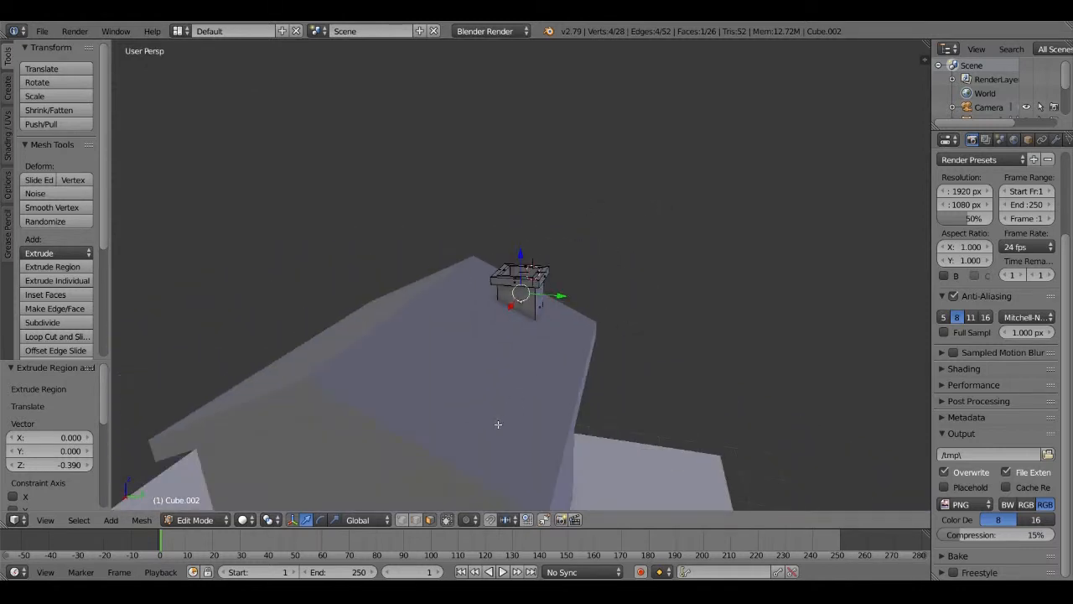
scroll(591, 399, "down", 5)
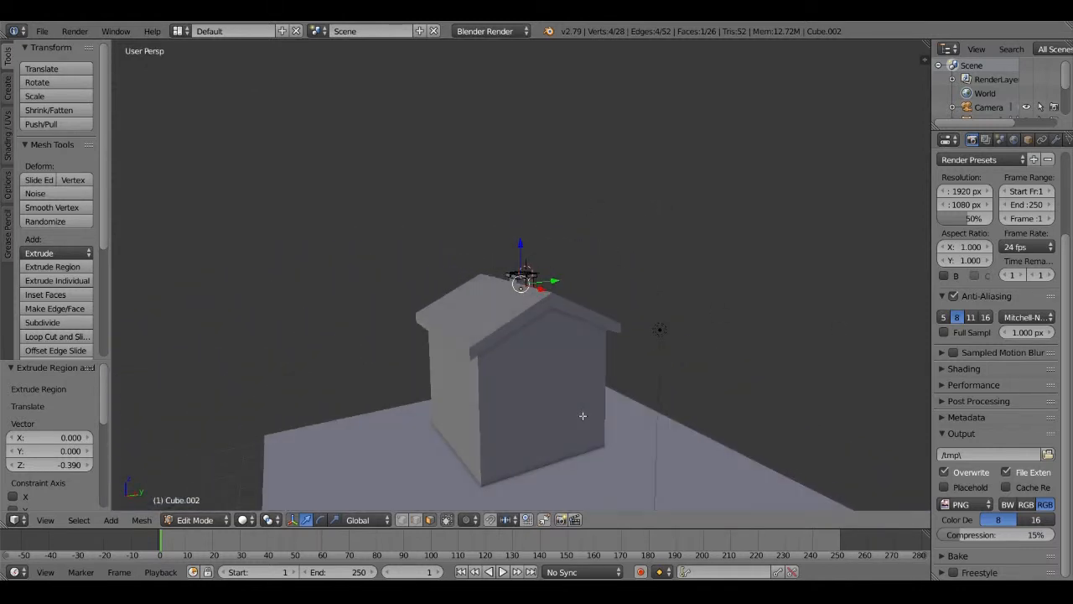
key("Tab")
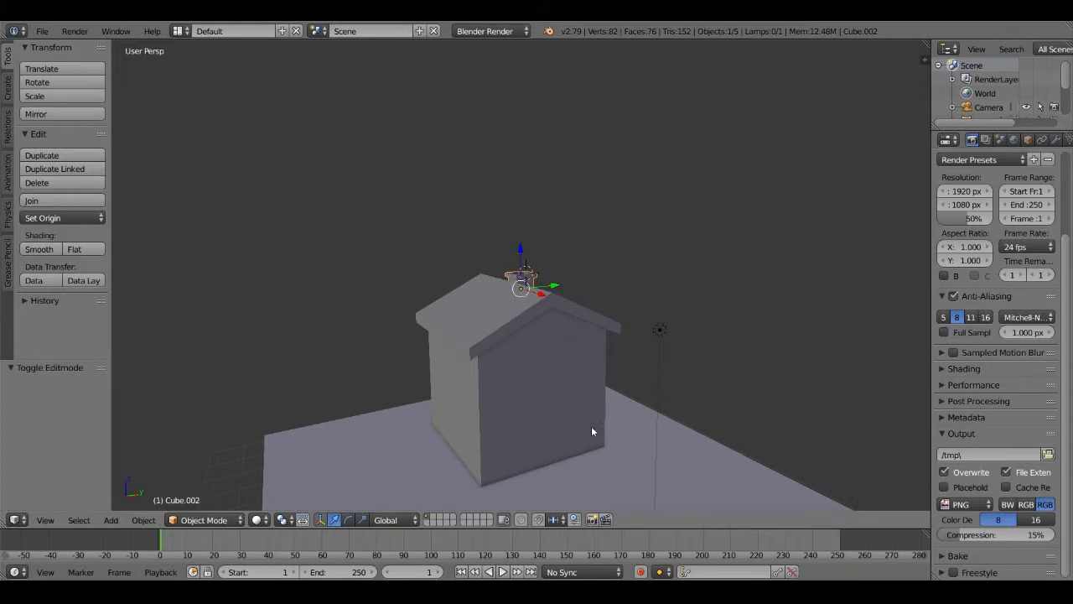
Place the 3D cursor in the empty space beside the base slab and add a torus mesh there, at about X -4.88, Y 11.44, Z 1.24
mouse_move(582, 411)
middle_mouse_down()
mouse_move(595, 383)
mouse_move(576, 396)
middle_mouse_up()
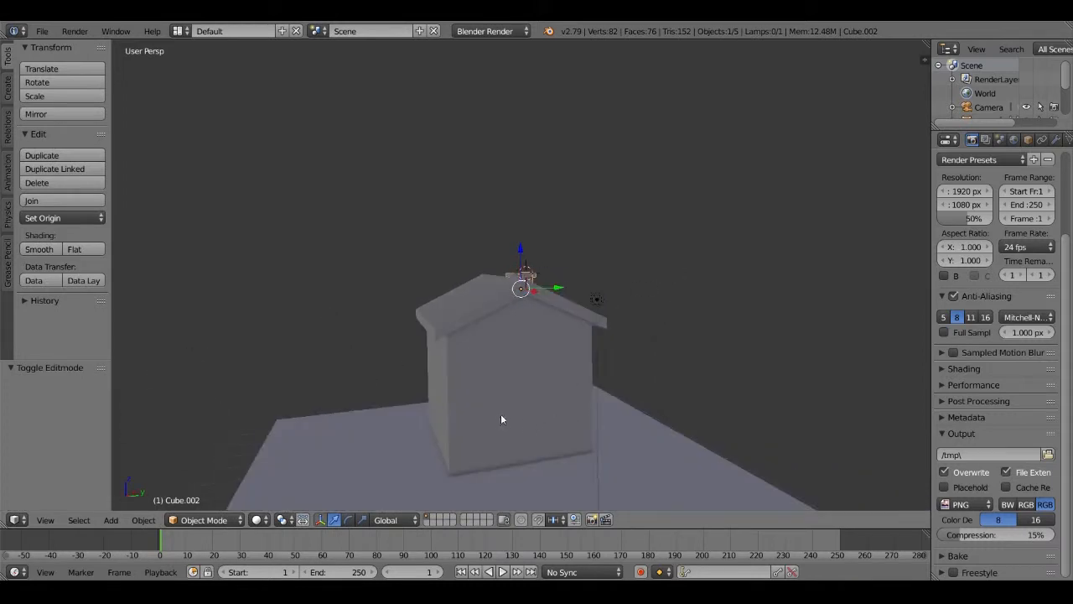
middle_click_drag(500, 415, 549, 410)
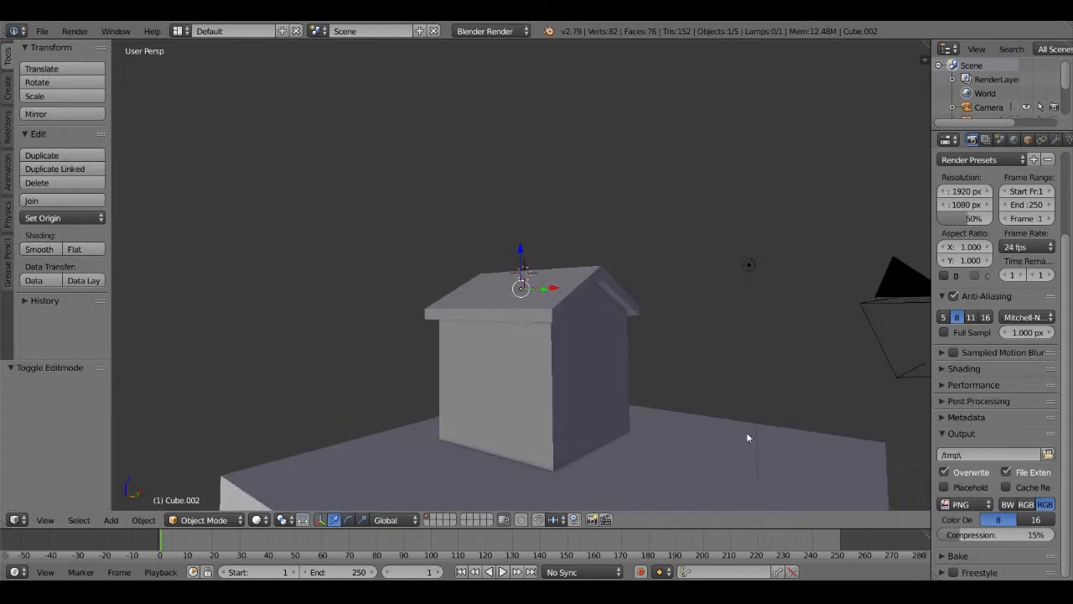
middle_click_drag(734, 435, 712, 481)
scroll(789, 454, "down", 4)
middle_click_drag(789, 454, 724, 429)
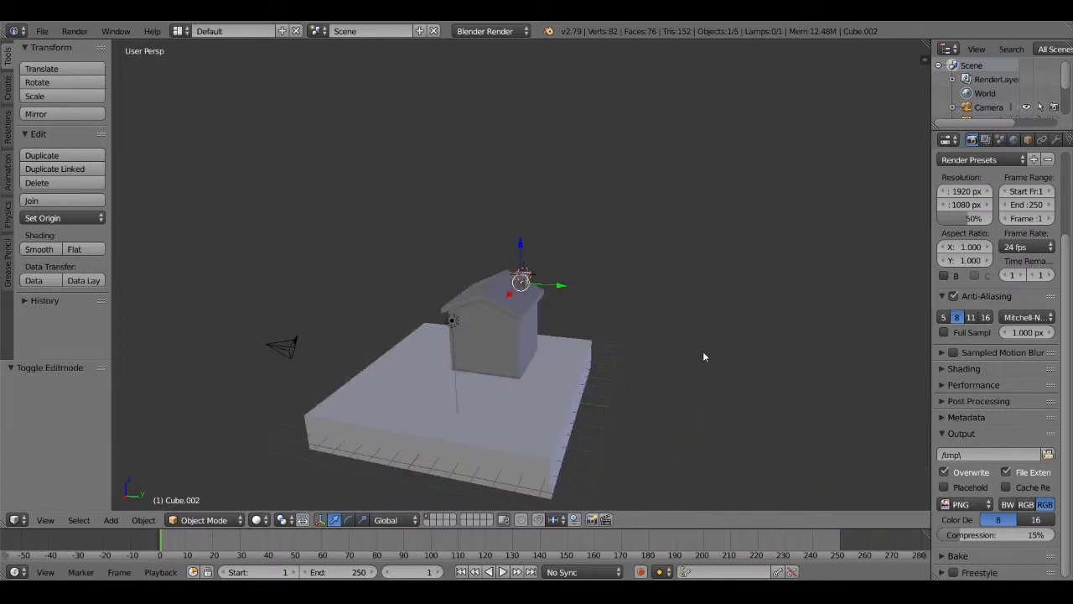
left_click(672, 354)
middle_click_drag(735, 370, 608, 381)
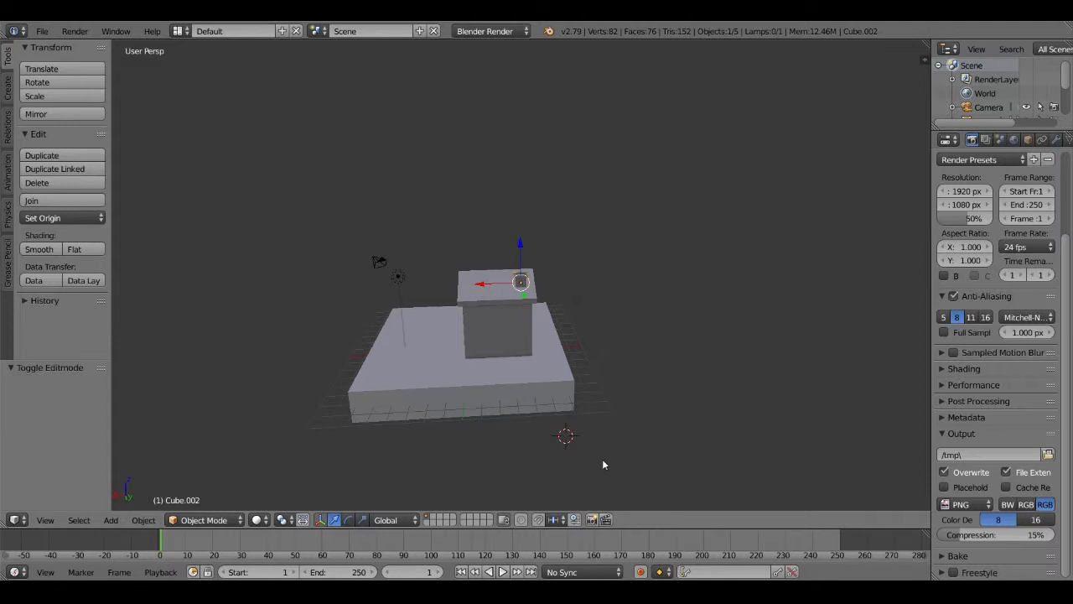
key("shift+a")
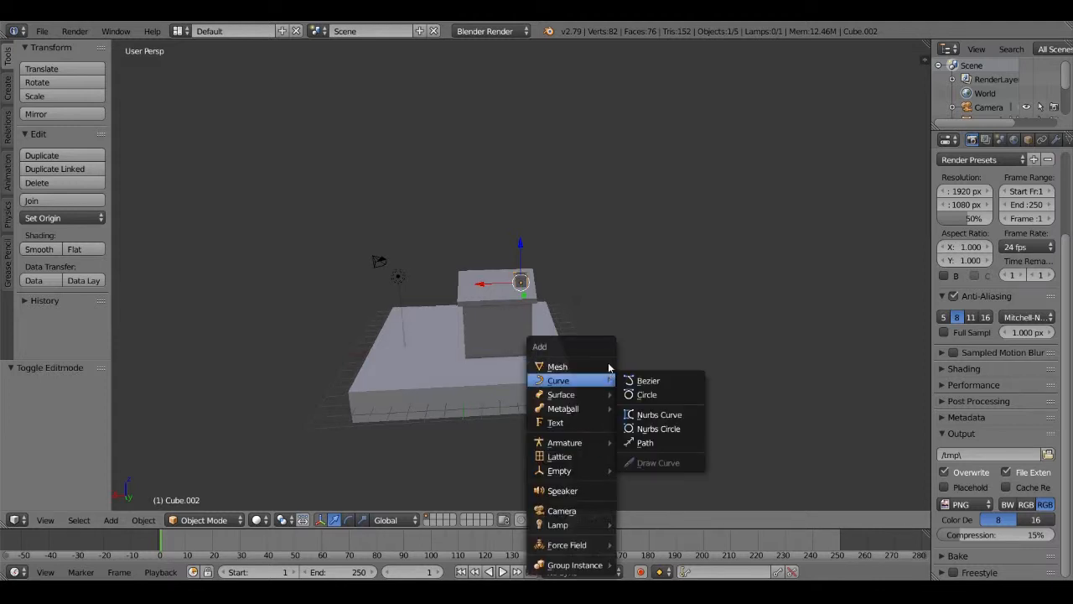
mouse_move(589, 365)
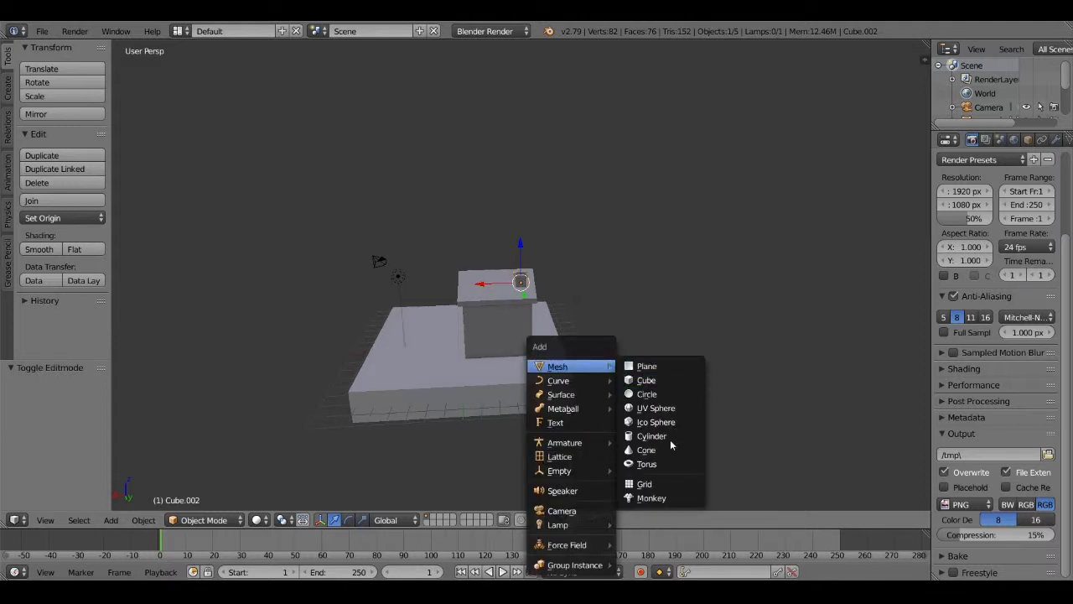
left_click(668, 463)
scroll(637, 467, "up", 2)
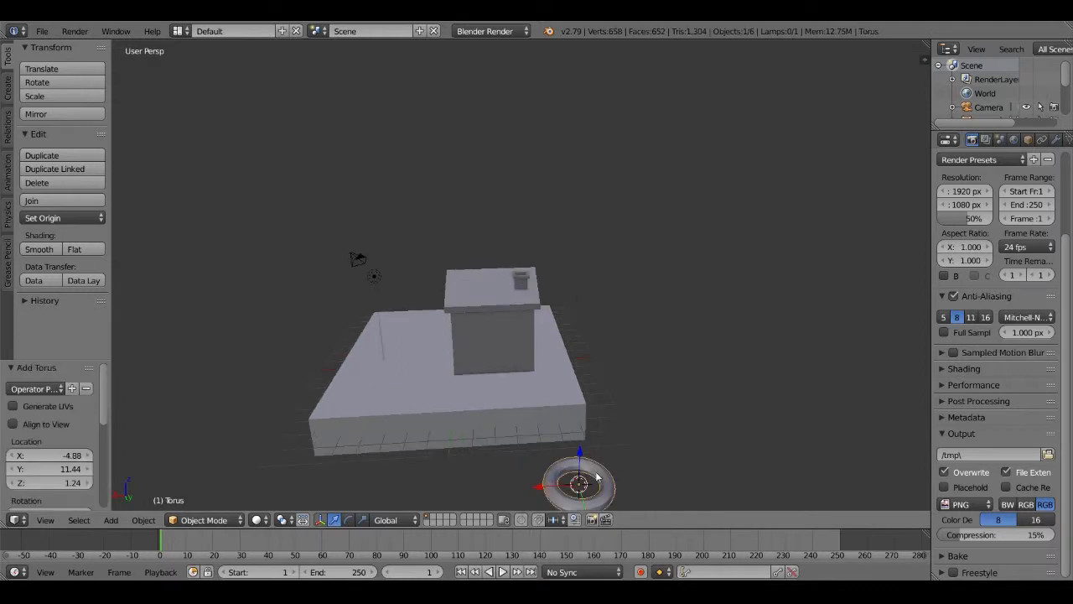
Reduce the new torus's Major Segments to 9 and raise the count by one to 10
scroll(15, 410, "down", 5)
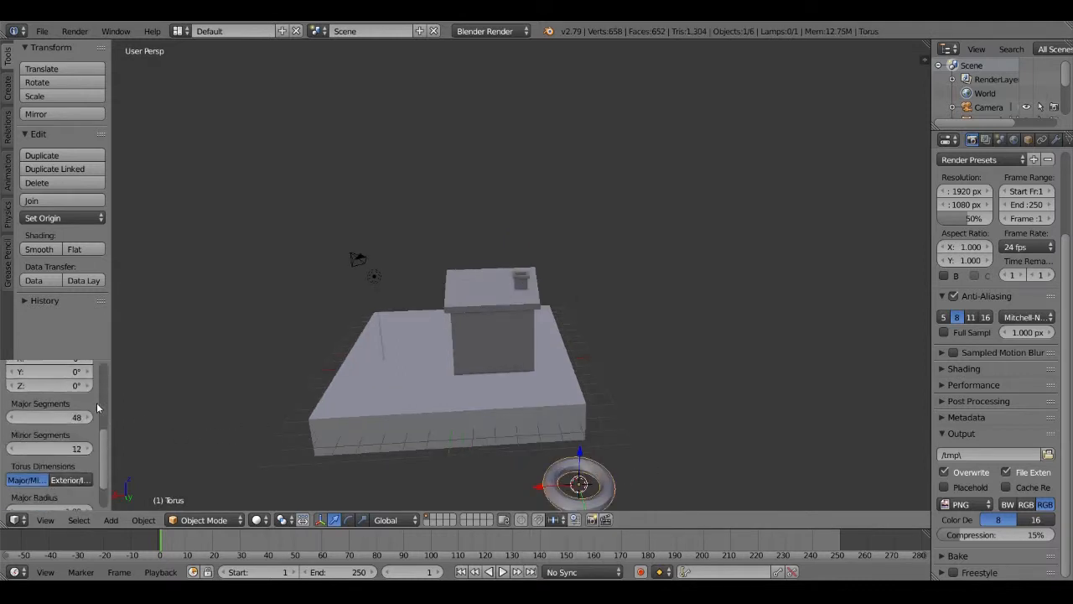
key("KP_Decimal")
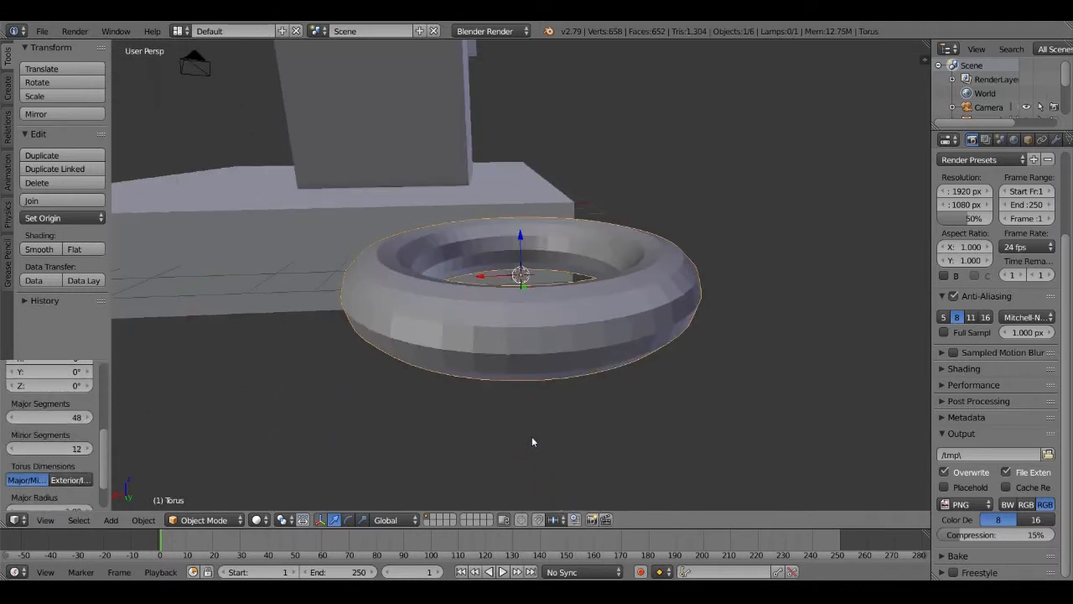
middle_click_drag(532, 436, 642, 372)
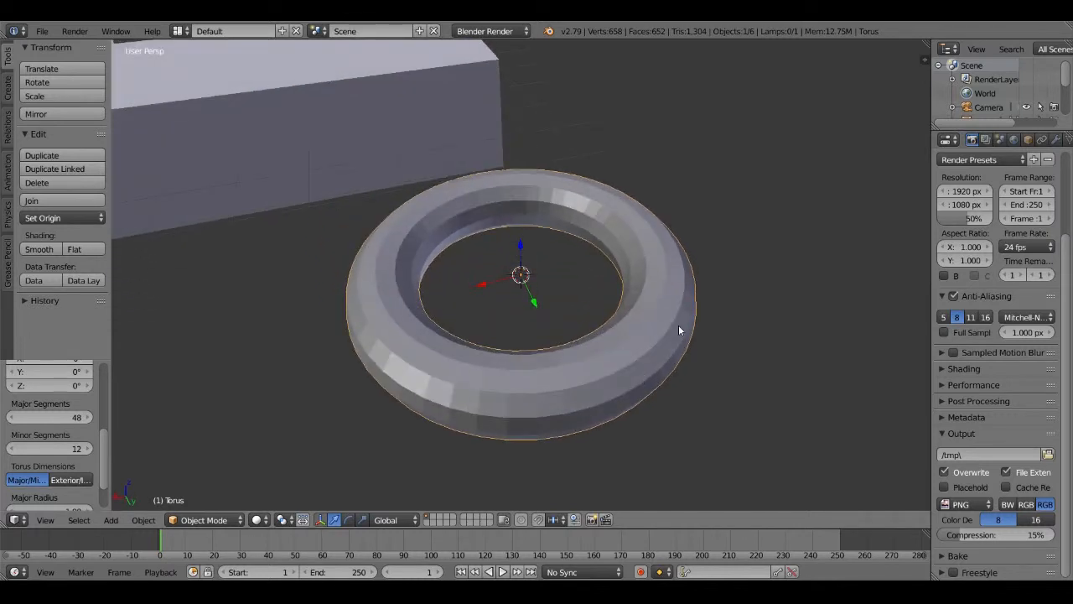
scroll(578, 296, "down", 2)
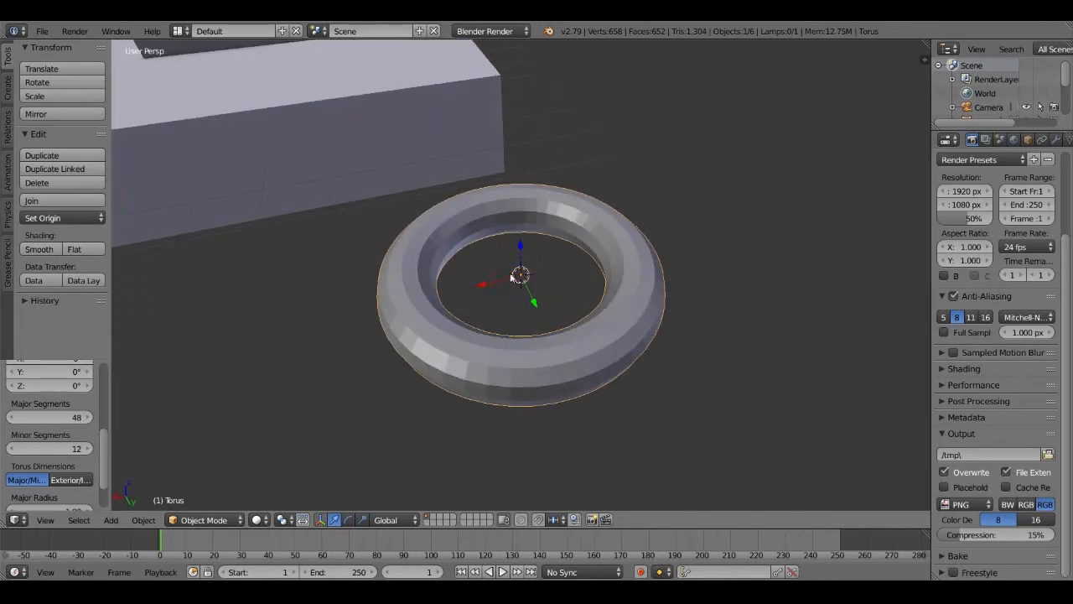
scroll(67, 399, "up", 5)
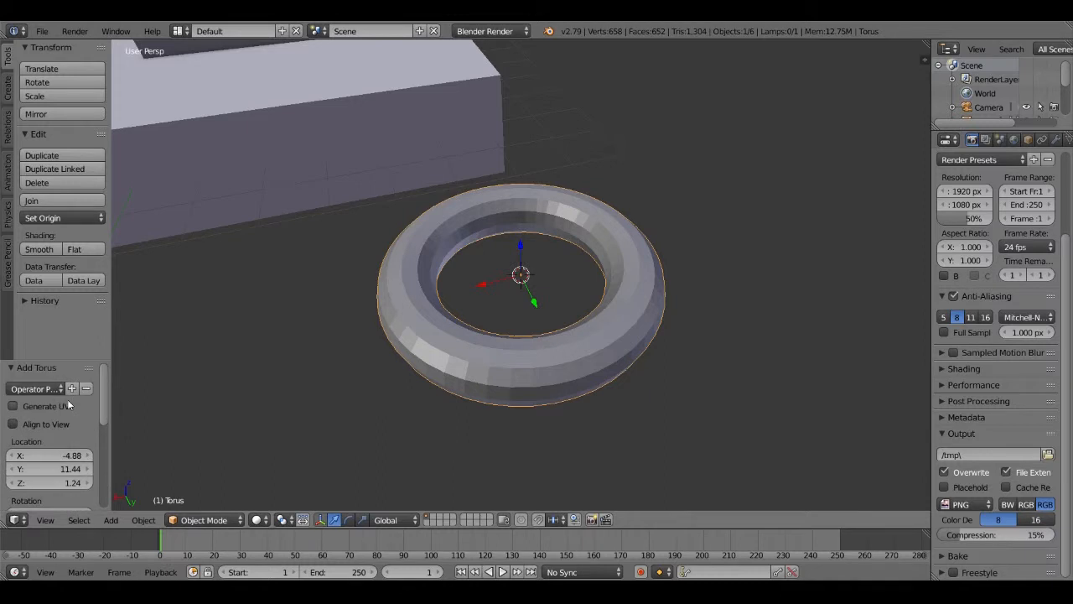
scroll(67, 399, "down", 6)
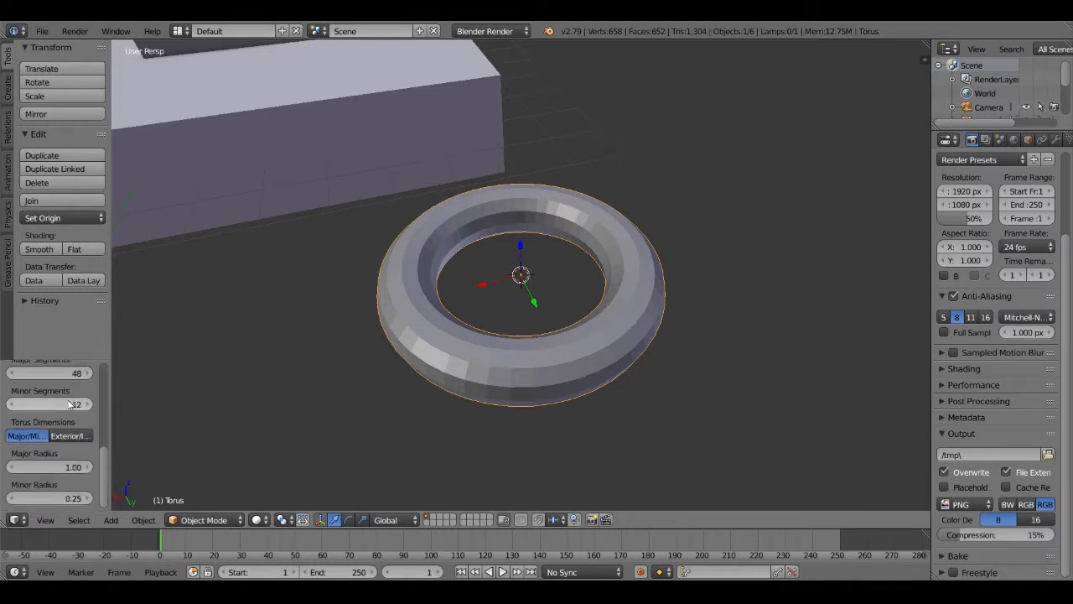
left_click(47, 371)
type("9")
key("Return")
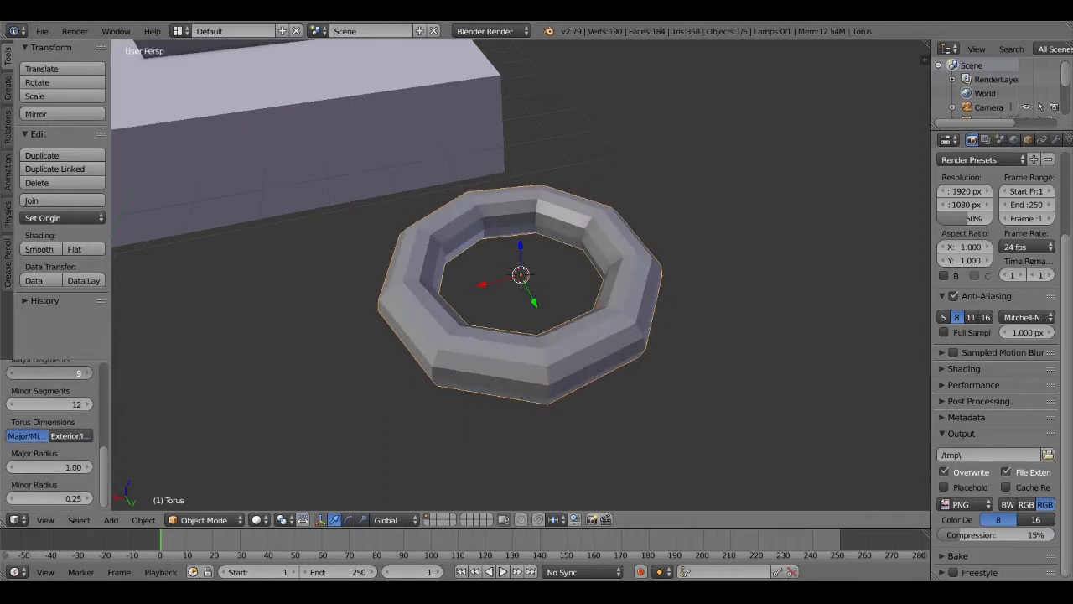
left_click(87, 373)
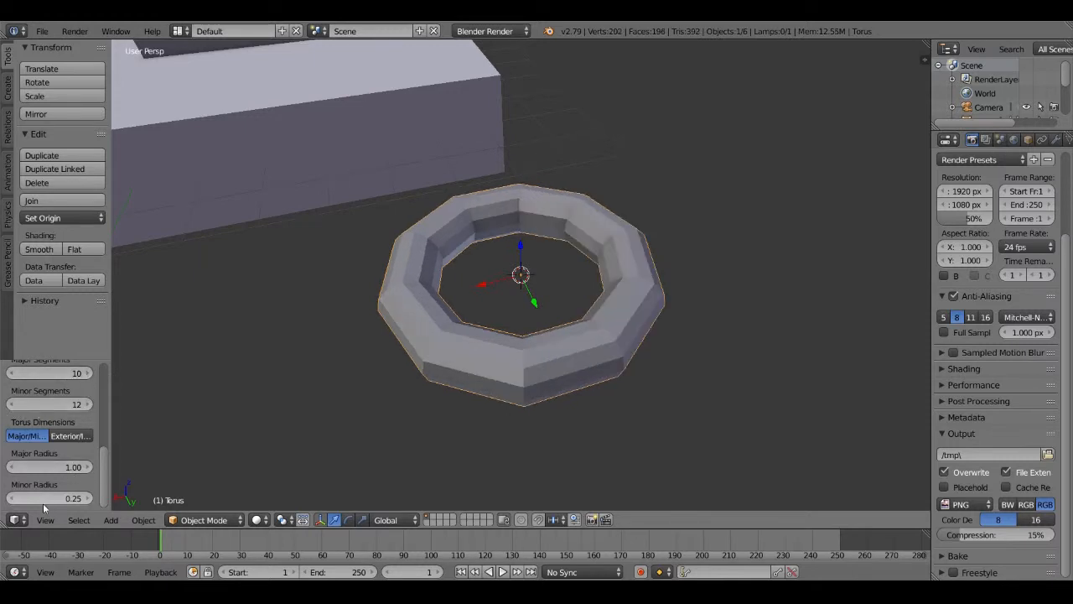
Set the torus's Minor Radius to 0.28
mouse_move(29, 502)
left_mouse_down()
mouse_move(50, 501)
mouse_move(11, 500)
left_mouse_up()
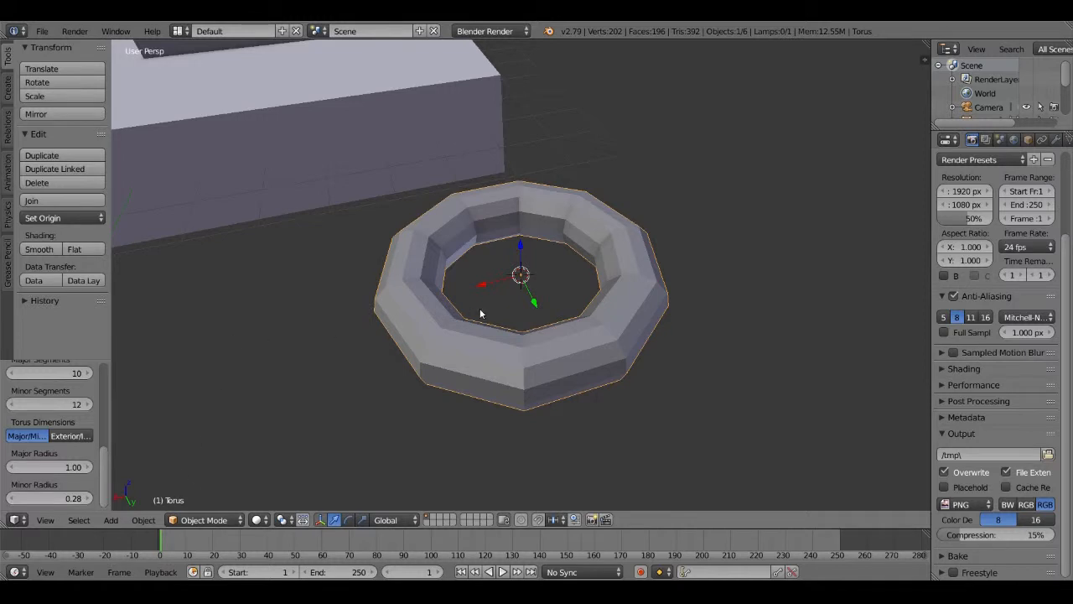
middle_click_drag(480, 311, 494, 337)
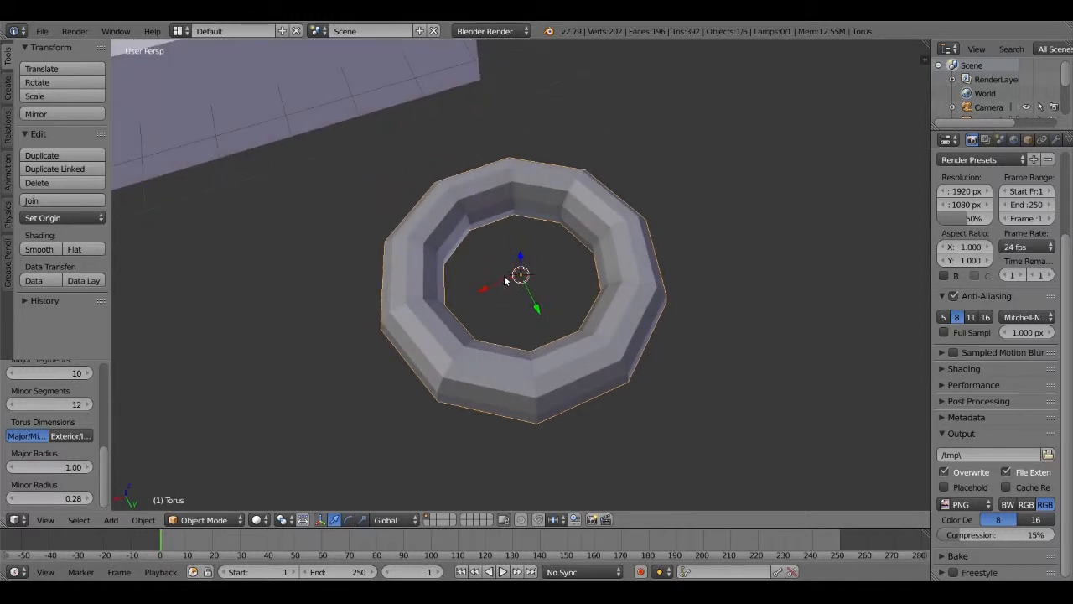
Try adding a circle mesh at the torus's centre and moving it off to the side, and undo both operations
key("shift+a")
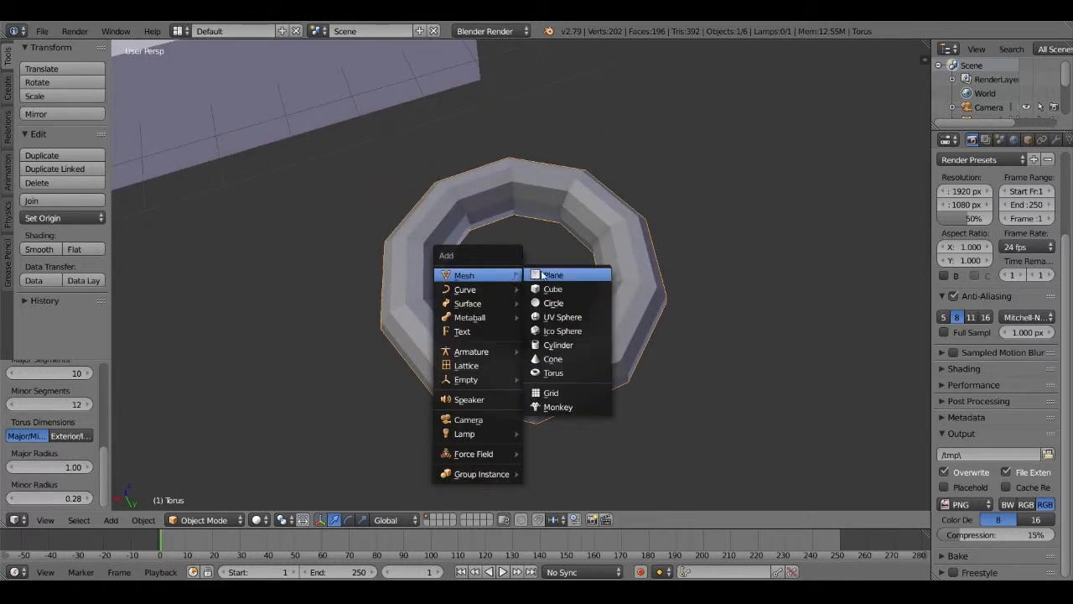
left_click(580, 304)
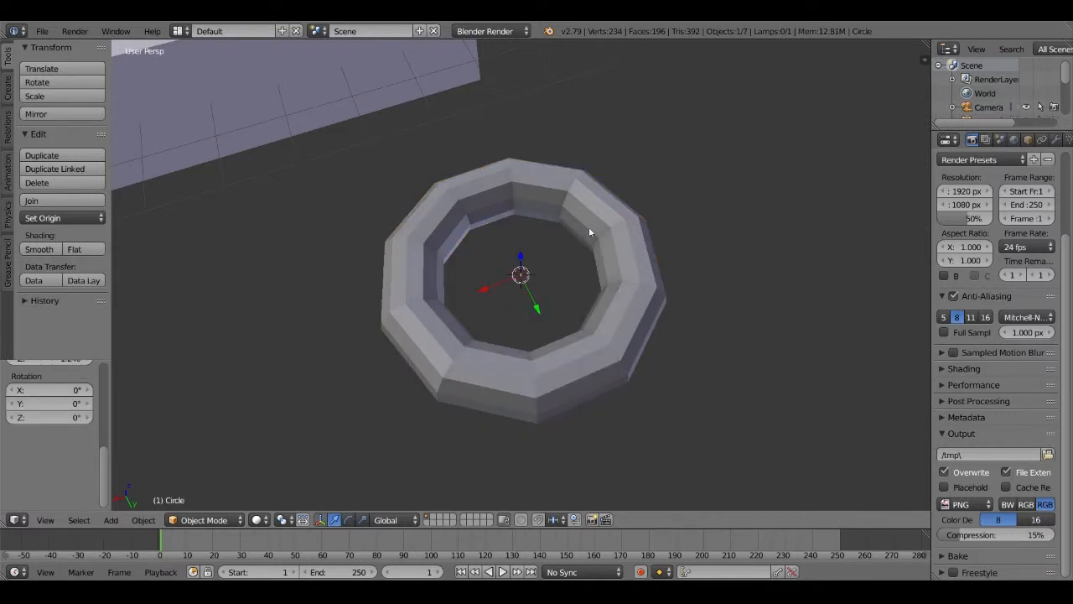
middle_click_drag(589, 229, 602, 203)
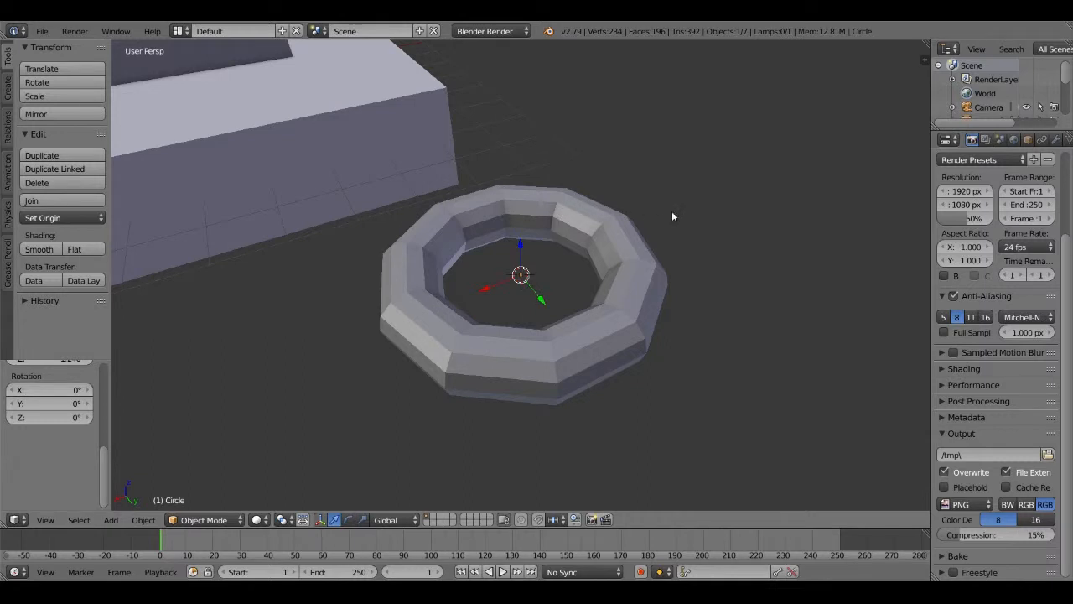
key("g")
left_click(836, 102)
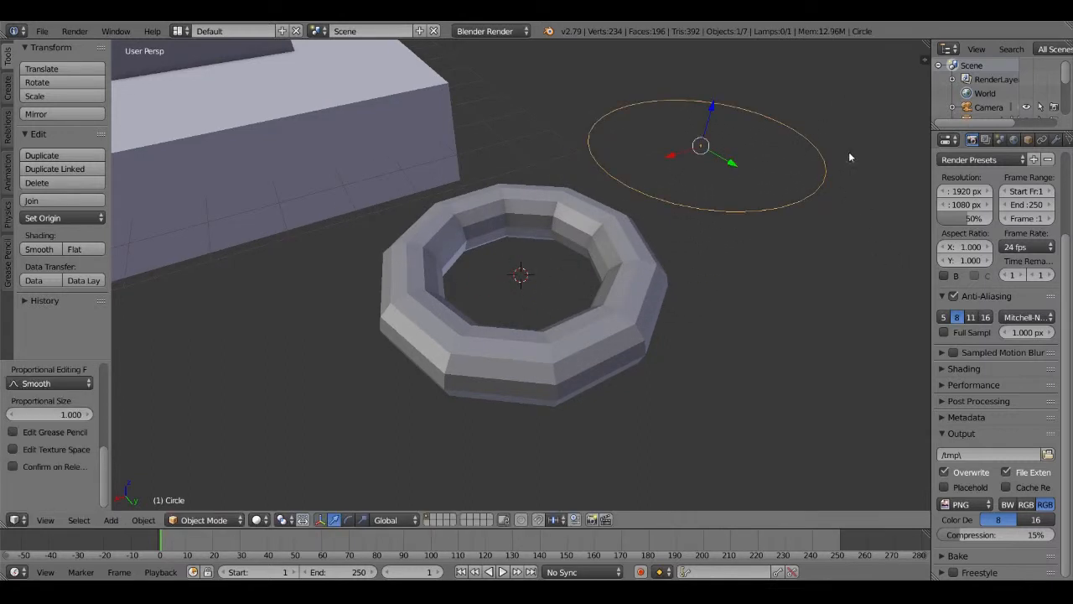
key("ctrl+z")
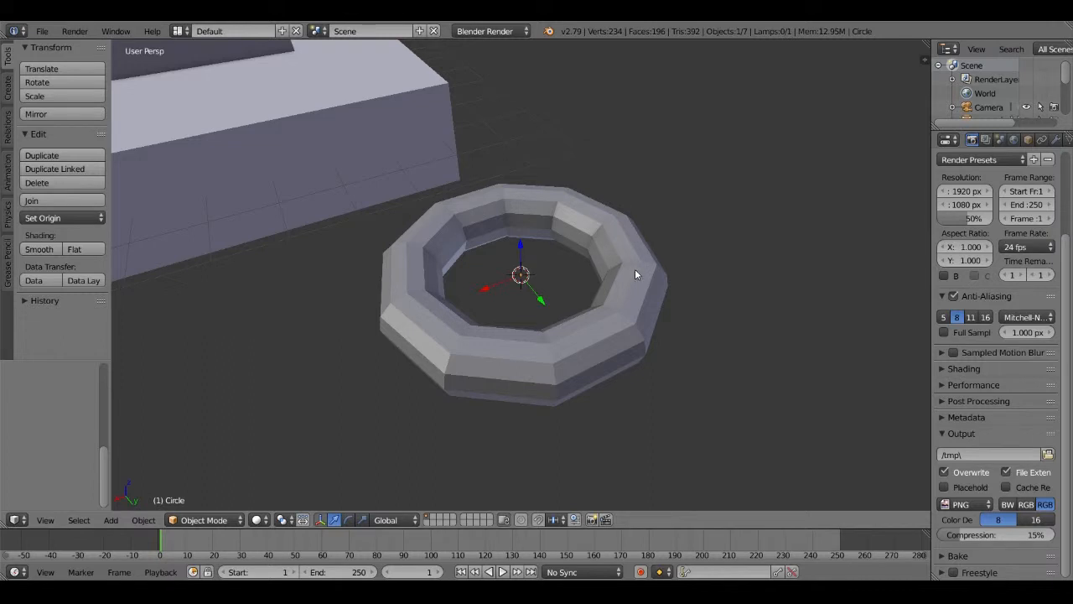
key("ctrl+z")
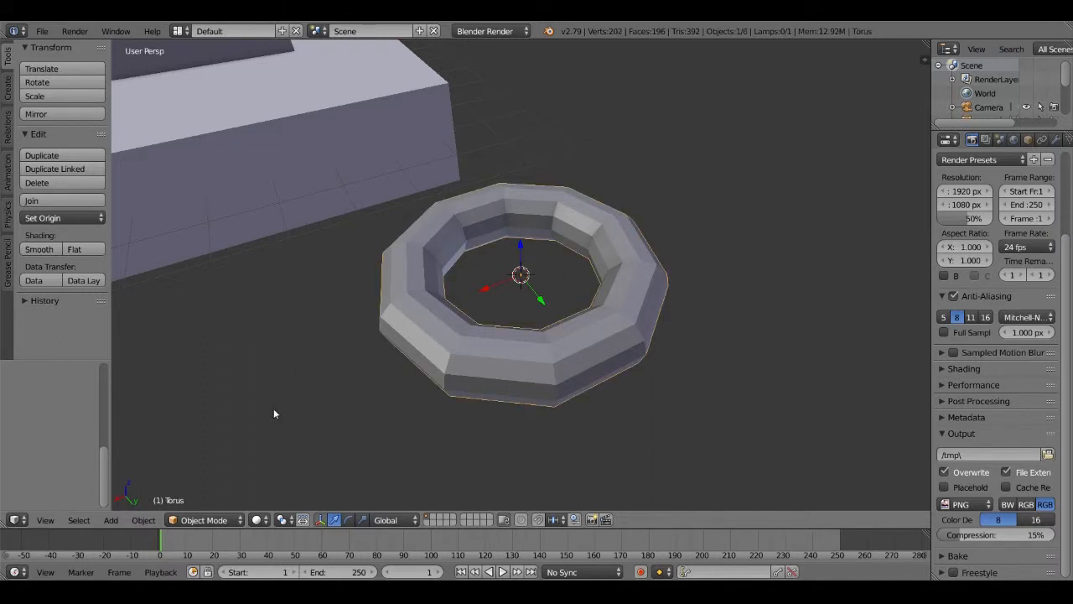
Add a circle mesh at the torus's centre and set its Fill Type to Triangle Fan to close the hole
key("shift+a")
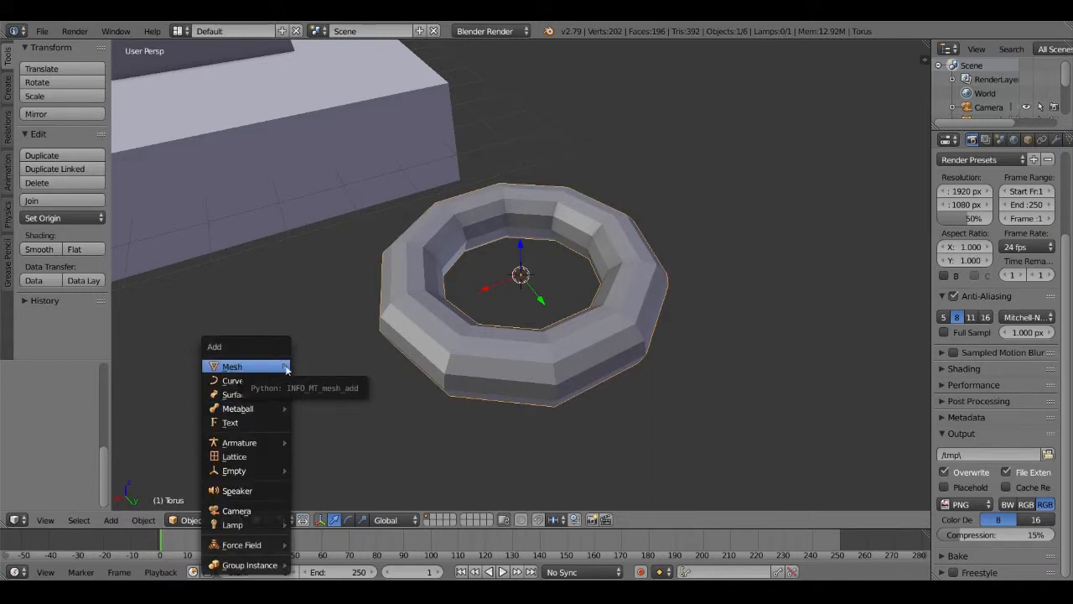
mouse_move(286, 369)
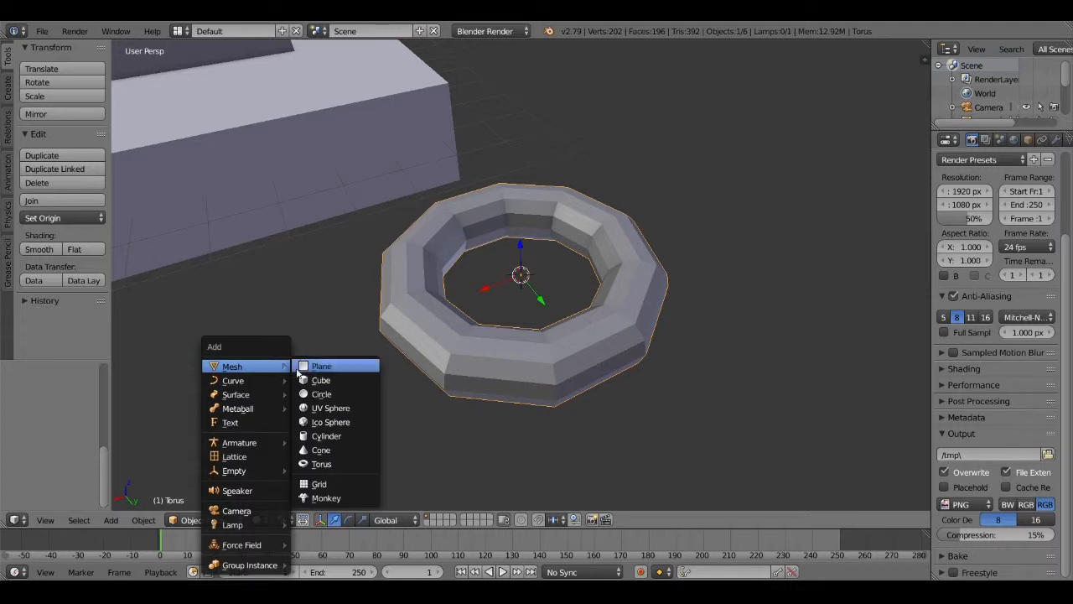
left_click(333, 396)
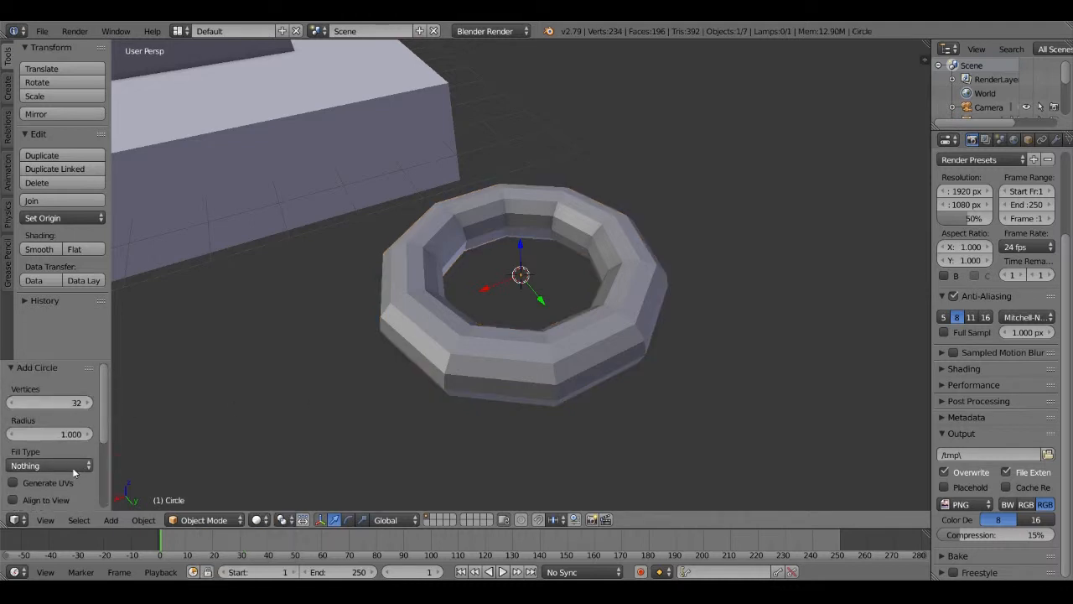
left_click(72, 466)
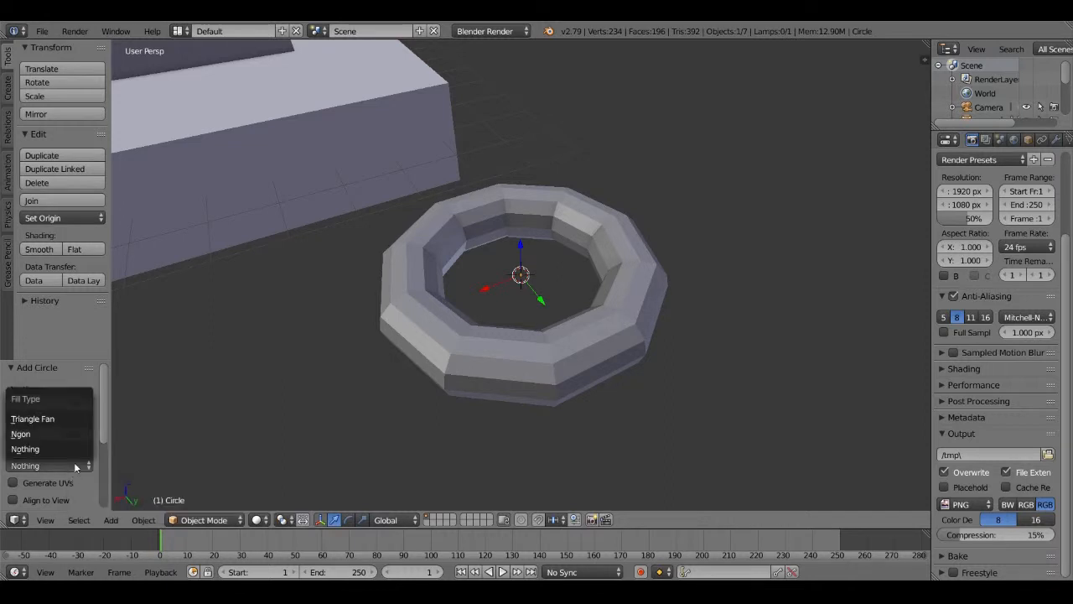
left_click(72, 418)
middle_click_drag(477, 300, 495, 316)
scroll(503, 316, "up", 2)
middle_click_drag(588, 328, 610, 322)
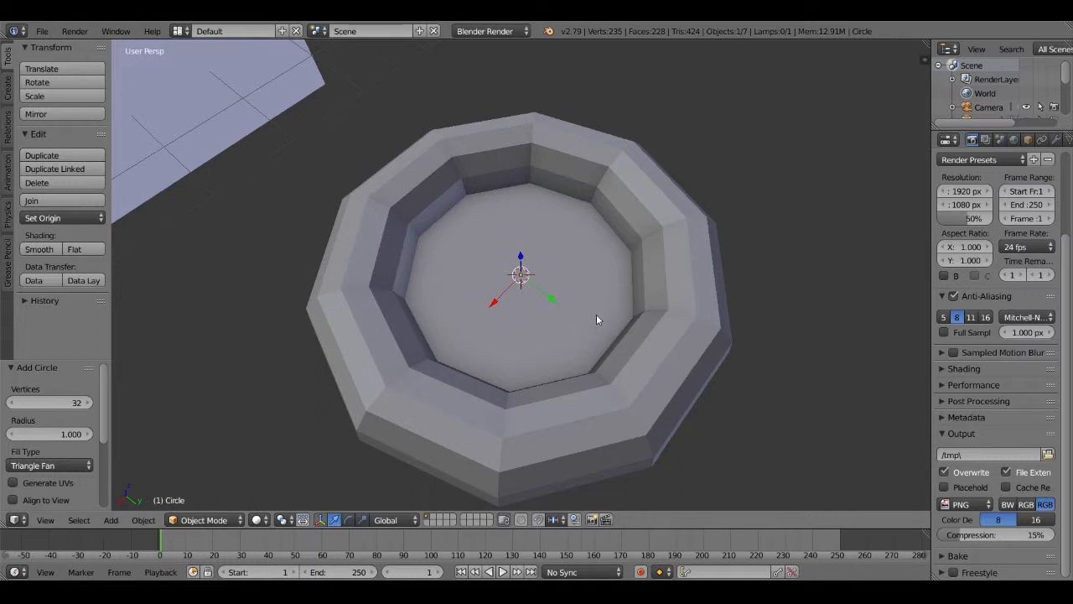
Undo the filled circle while keeping the low-poly torus in the scene
key("ctrl+z")
key("ctrl+z")
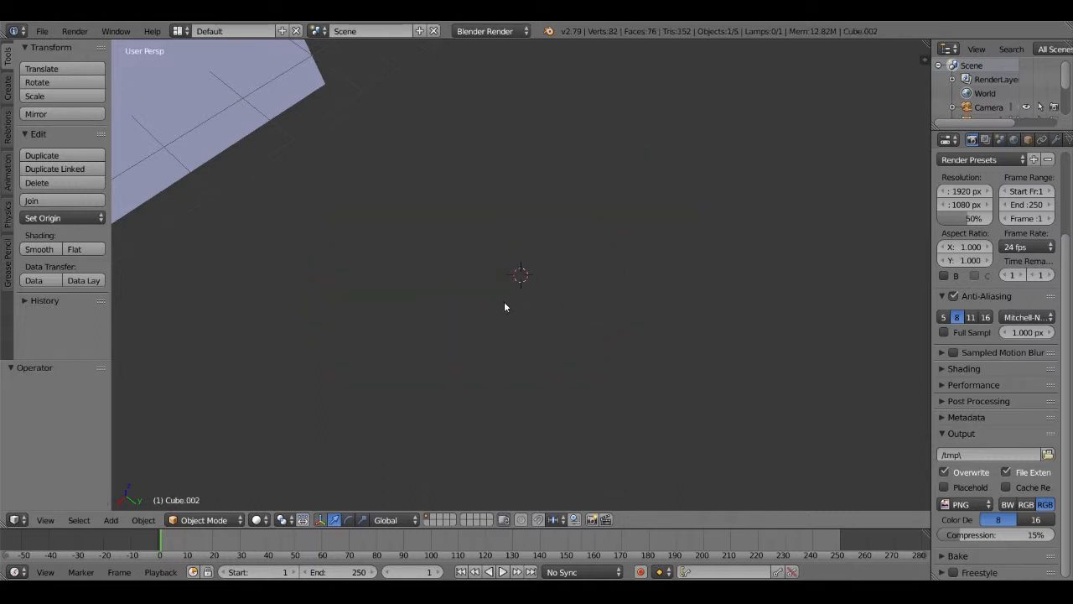
key("ctrl+shift+z")
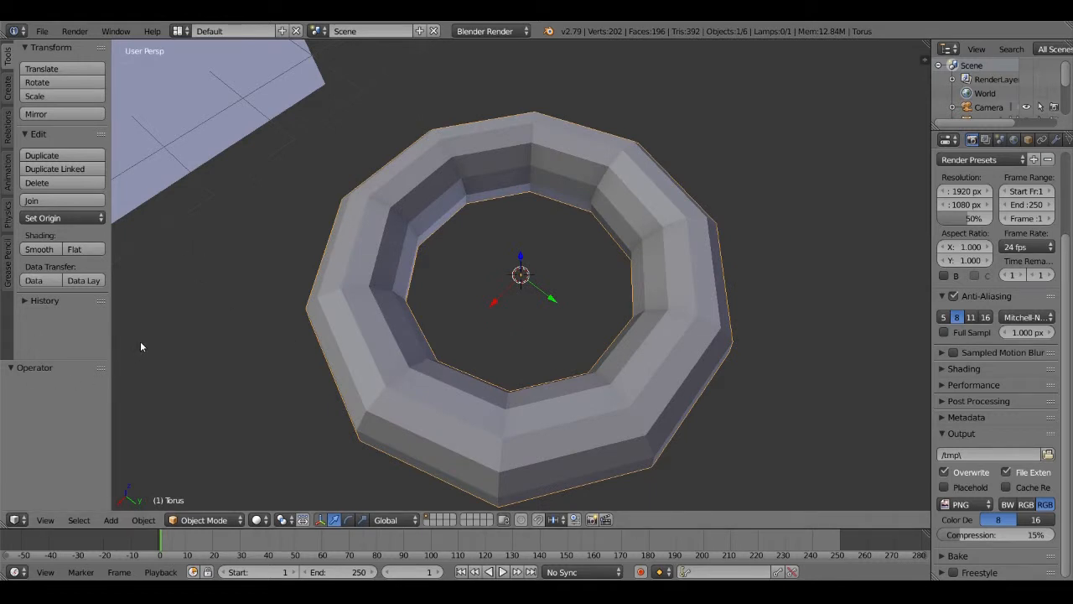
Add a cube at the torus's centre in Object Mode and scale it down uniformly by about 0.059
middle_click_drag(141, 346, 186, 466)
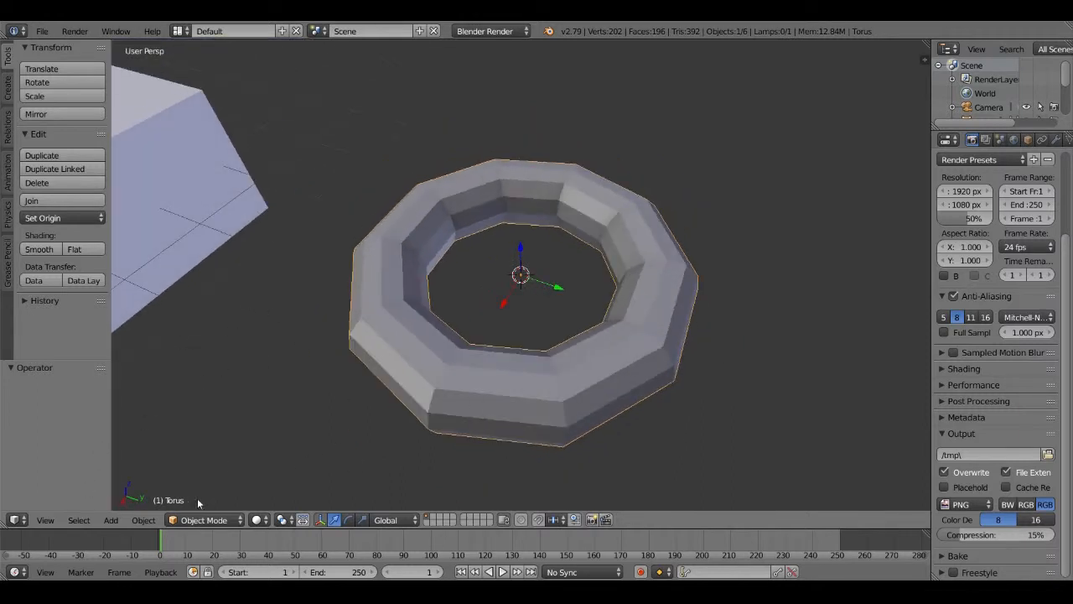
left_click(226, 520)
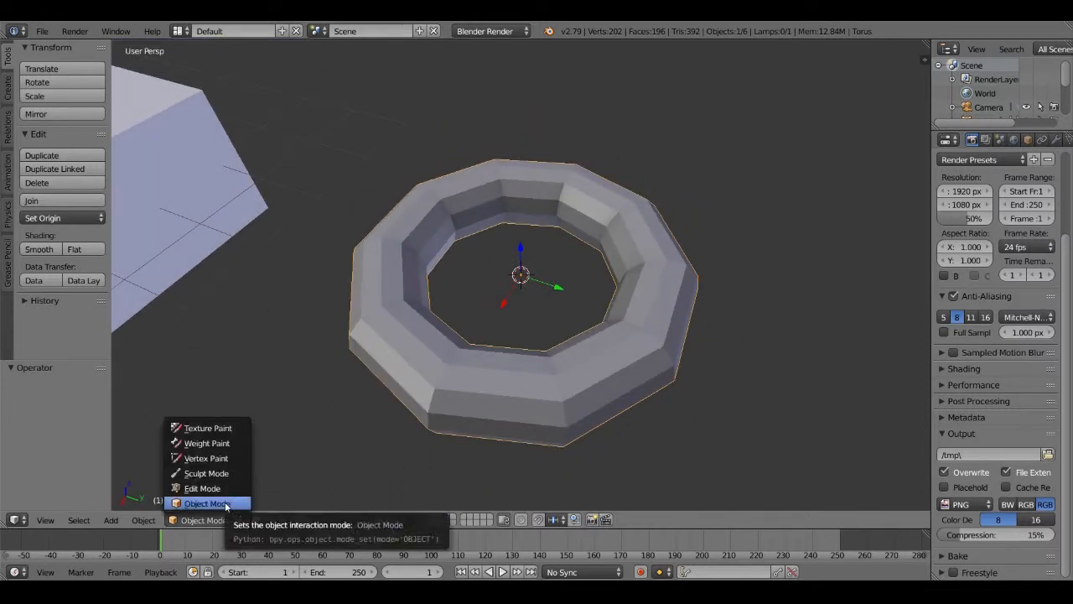
left_click(225, 503)
key("shift+a")
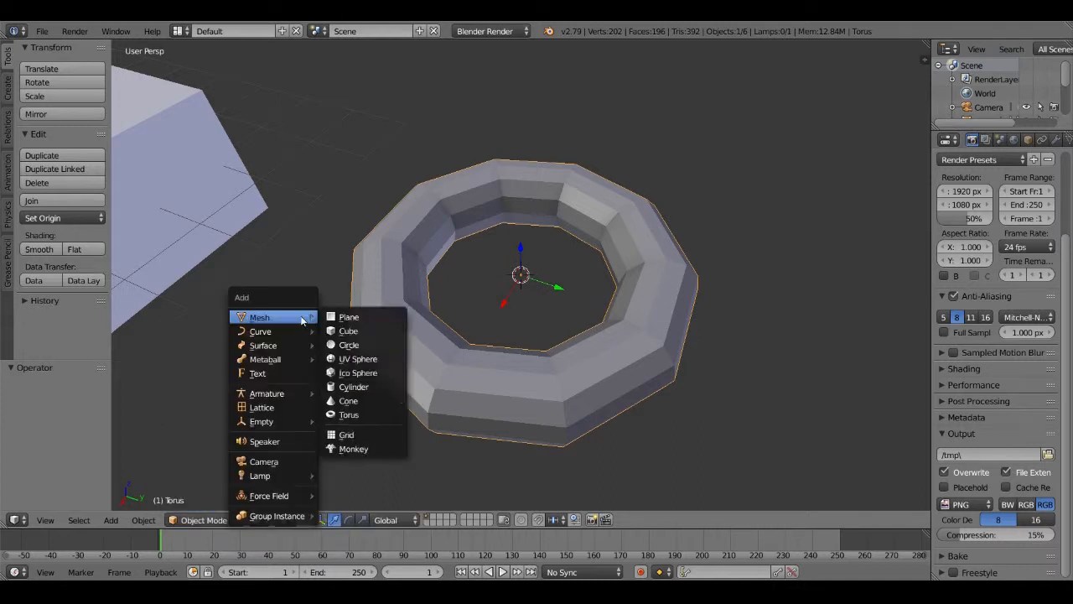
left_click(373, 330)
key("s")
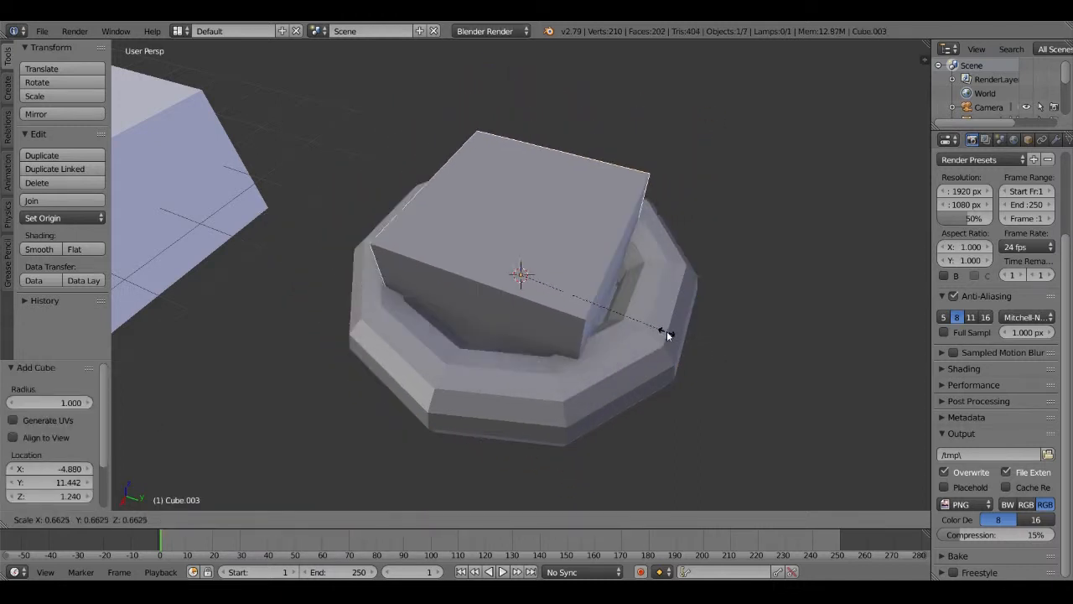
left_click(536, 278)
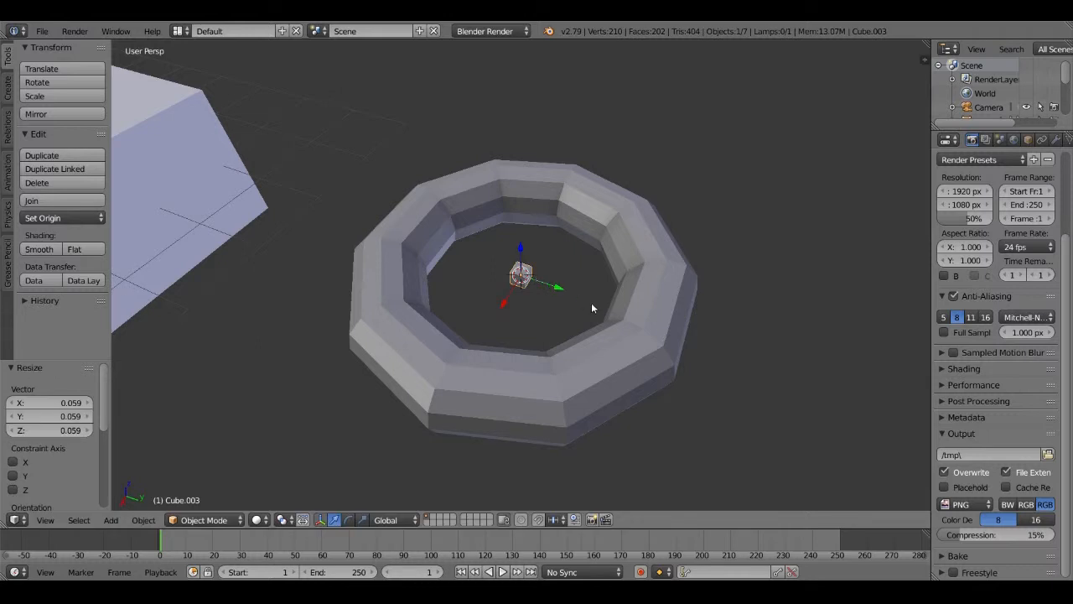
Scale the small cube by about 12.63 in X and Y only, forming a flat plate that fills the torus's hole
key("s")
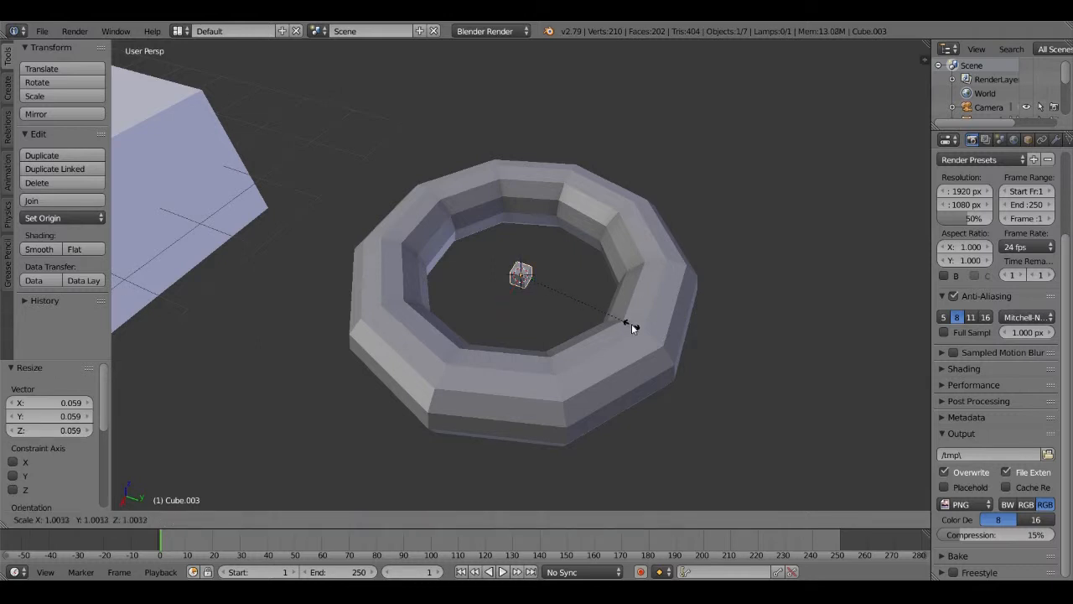
key("shift+z")
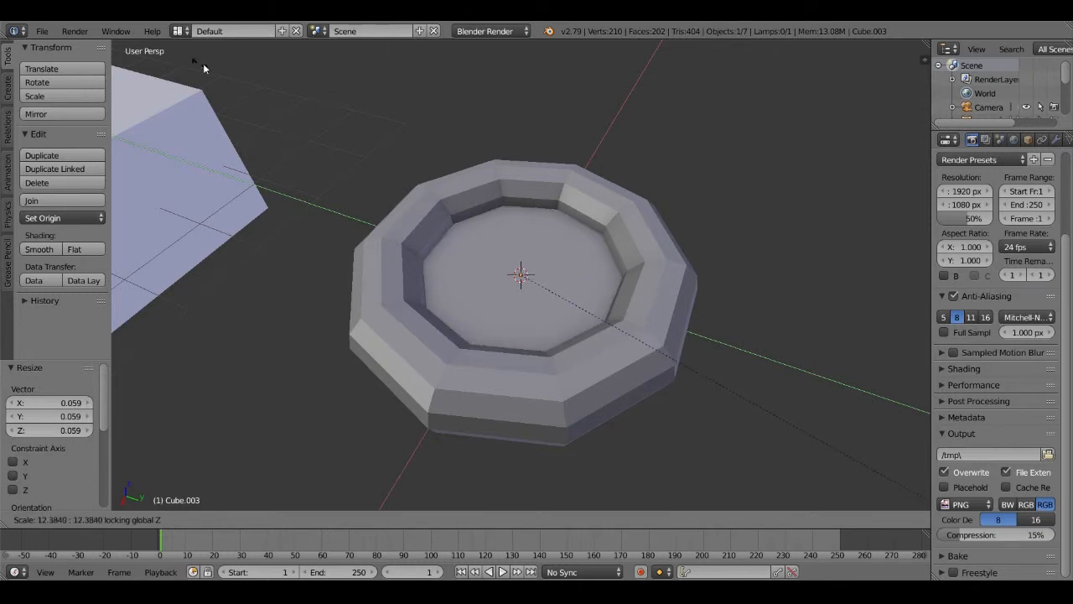
left_click(226, 74)
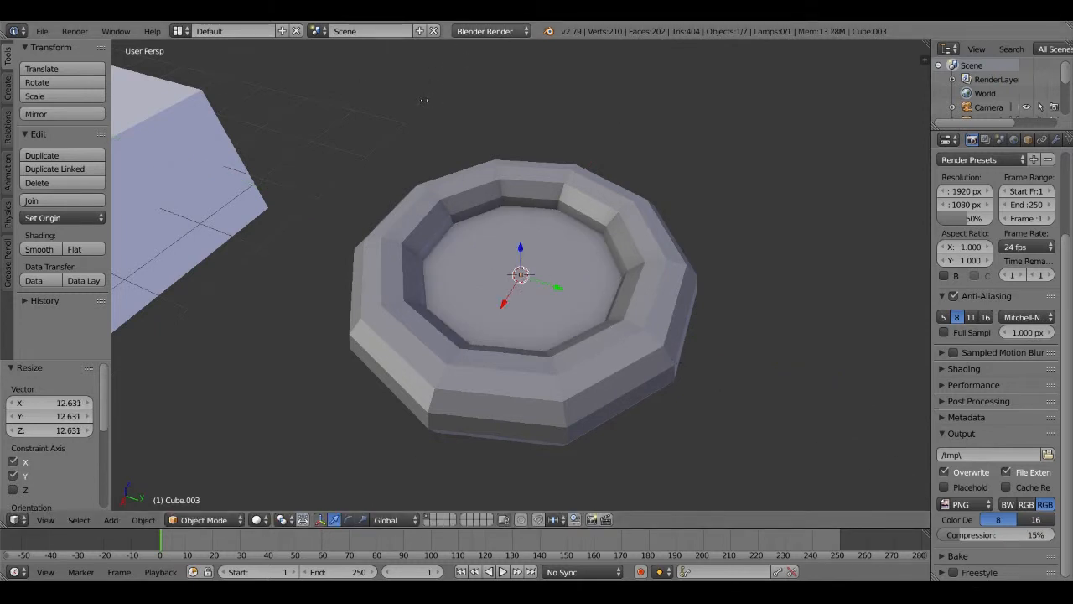
Thin the plate inside the torus by scaling it along Z by about -0.515
middle_click_drag(425, 100, 382, 85)
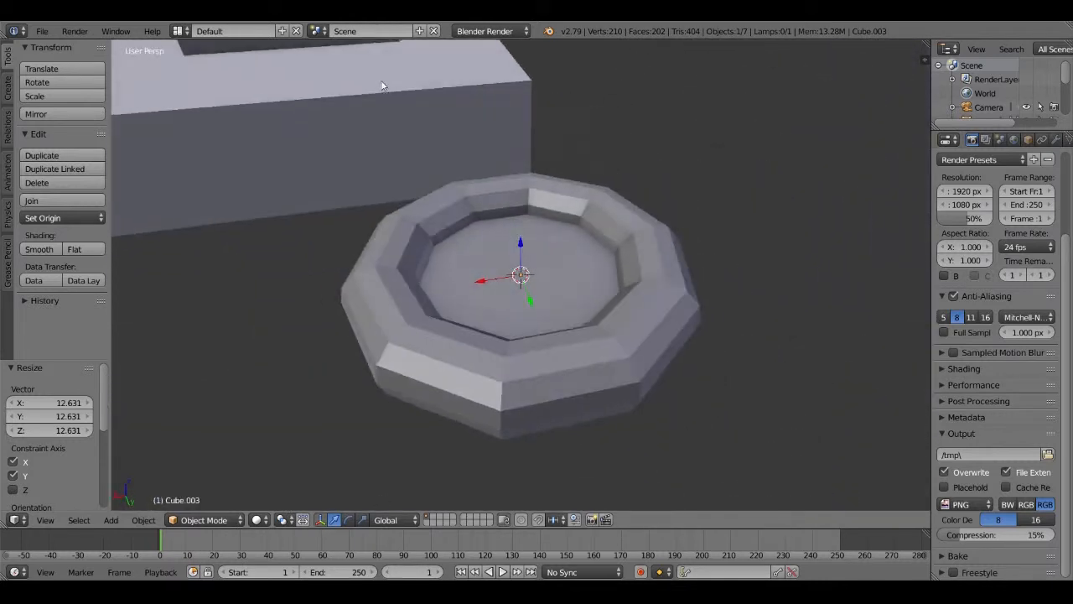
key("s")
key("z")
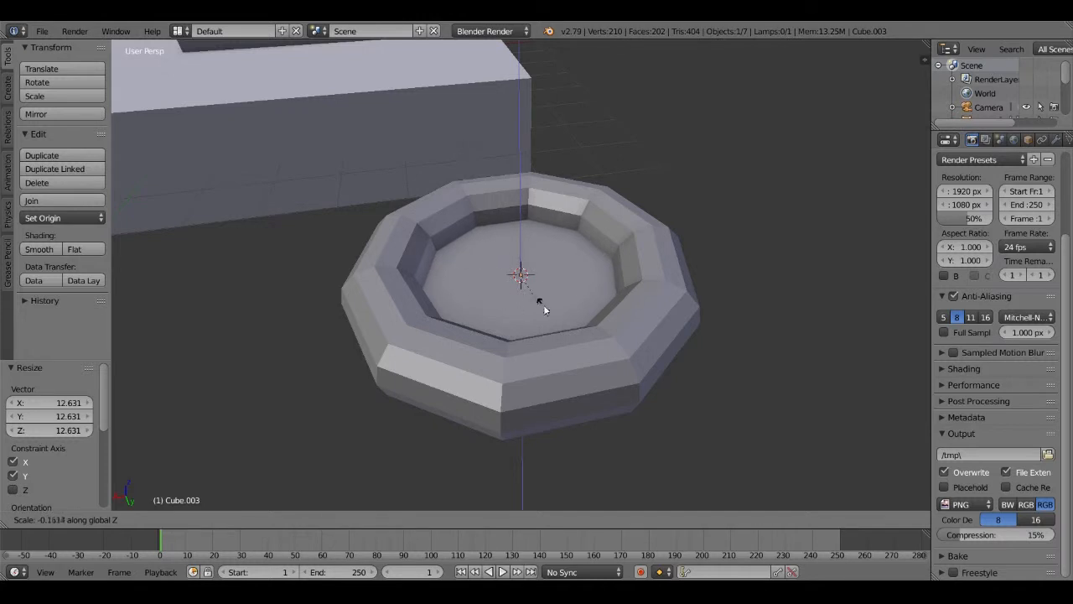
left_click(433, 359)
Add a second cube at the torus's centre and scale it down uniformly by about 0.093
middle_click_drag(543, 323, 537, 283)
middle_click_drag(563, 243, 536, 283)
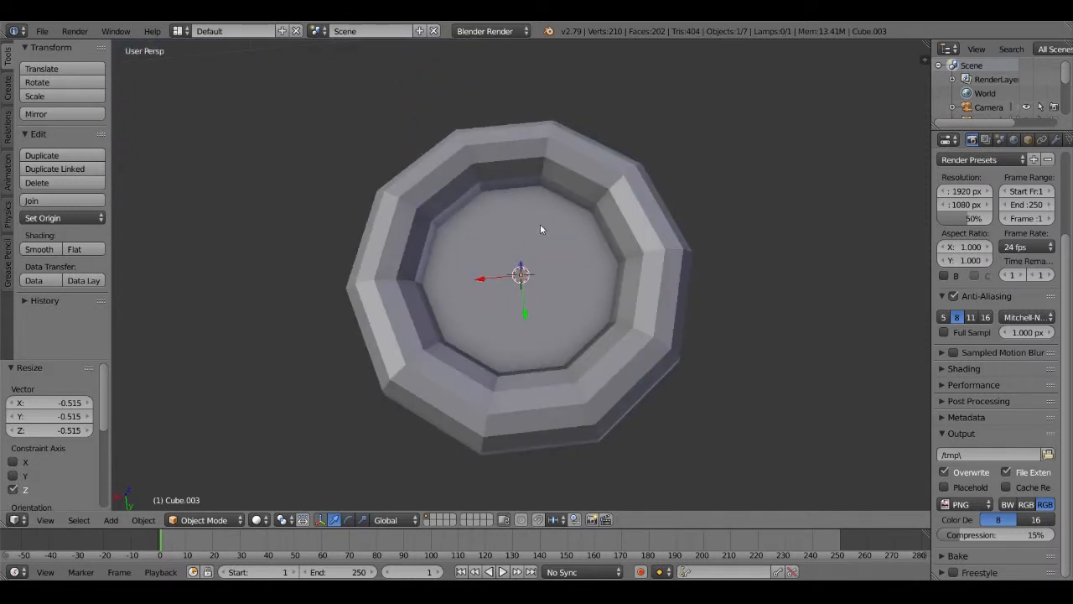
key("shift+a")
mouse_move(541, 224)
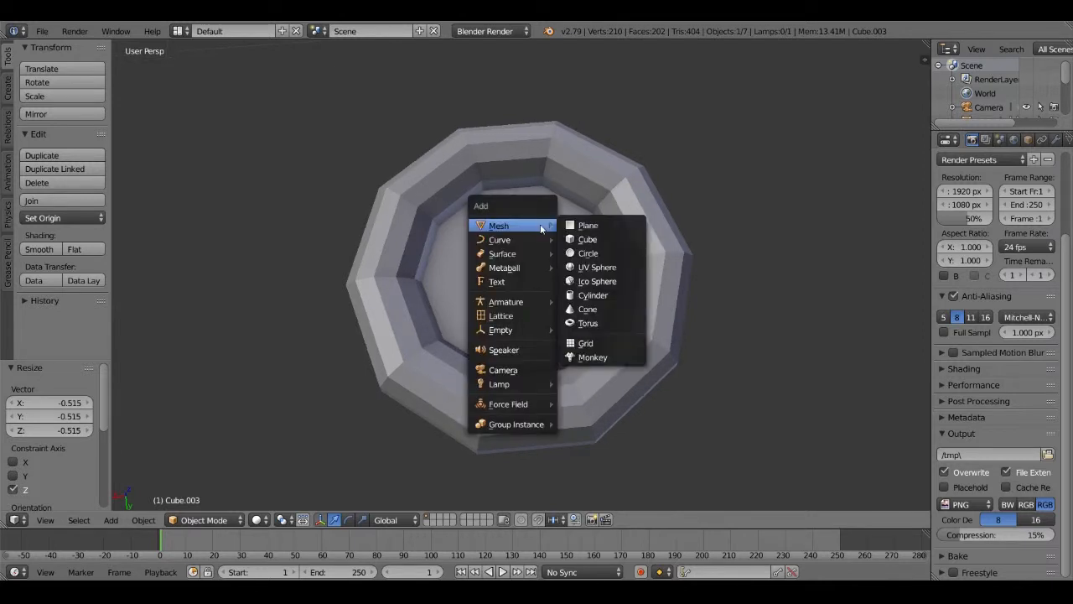
left_click(600, 241)
key("s")
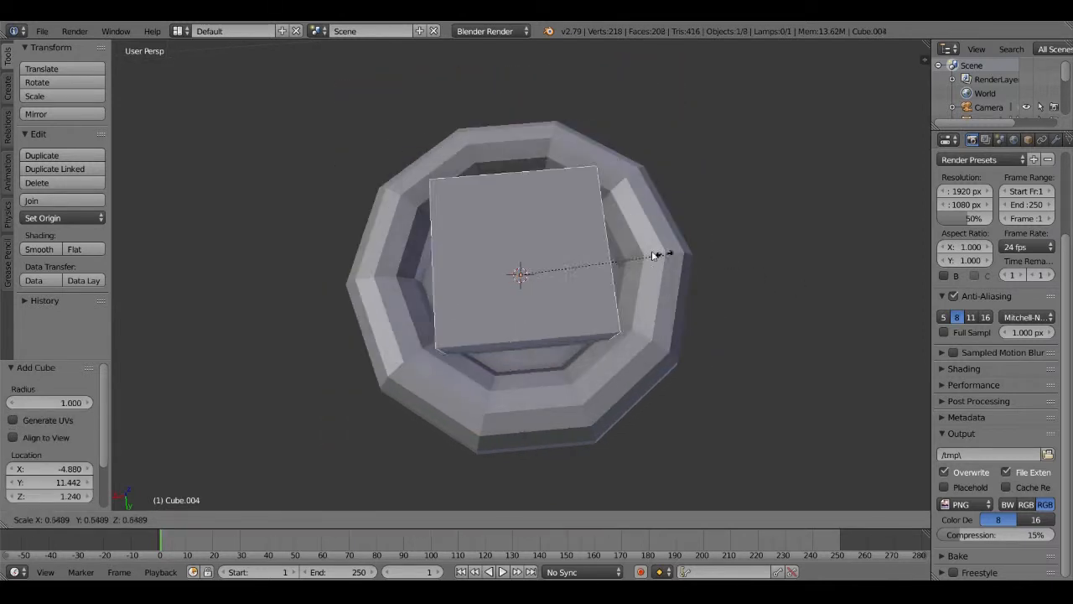
left_click(546, 271)
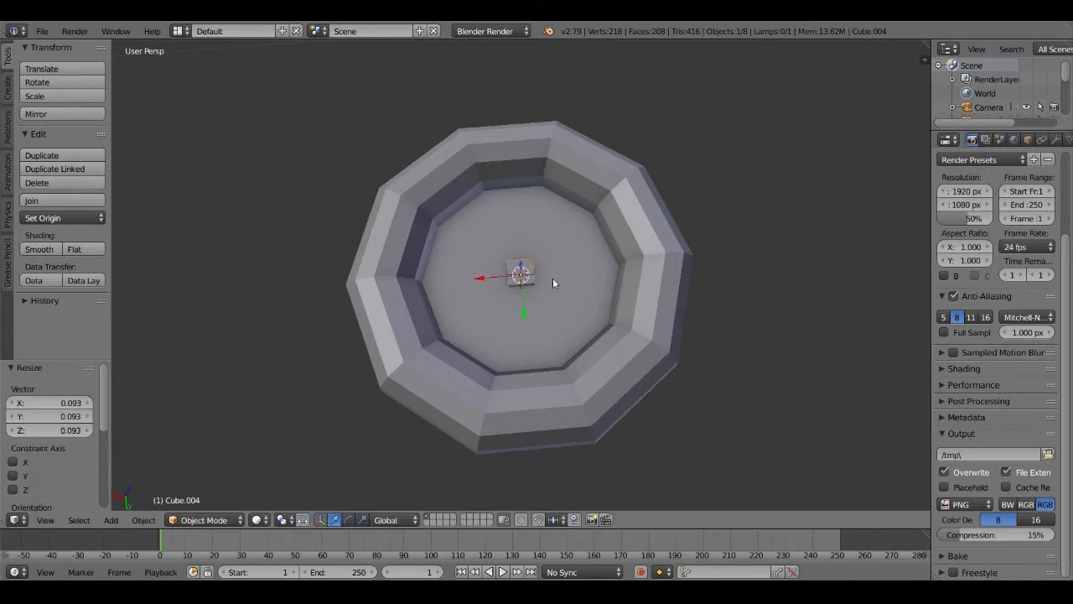
Stretch the second cube along X by about 9.84 into a bar spanning the torus's opening
mouse_move(553, 277)
middle_mouse_down()
mouse_move(558, 201)
mouse_move(551, 281)
middle_mouse_up()
key("s")
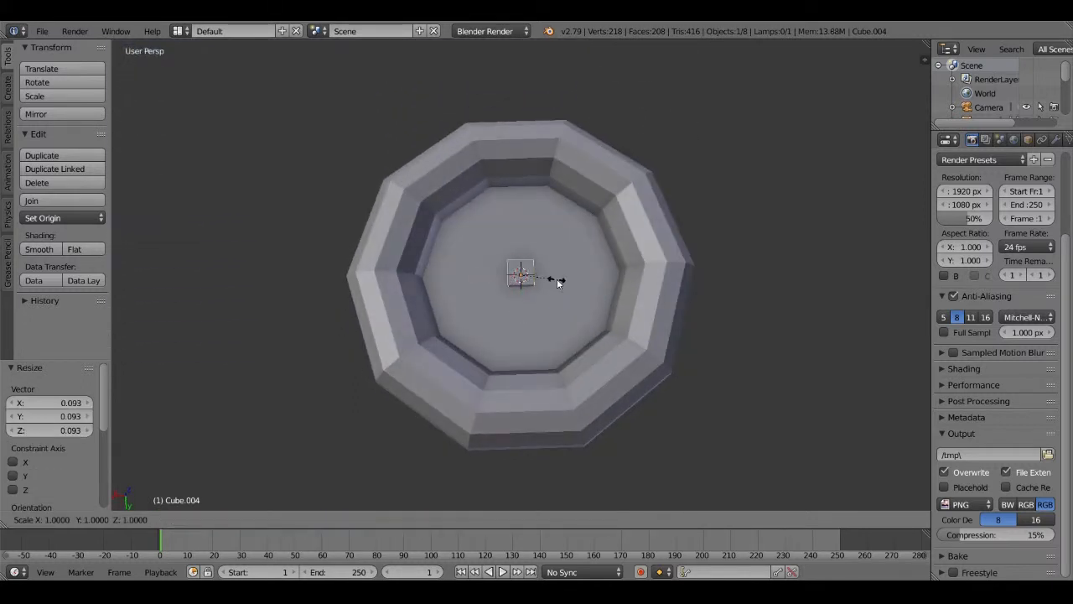
key("x")
left_click(875, 298)
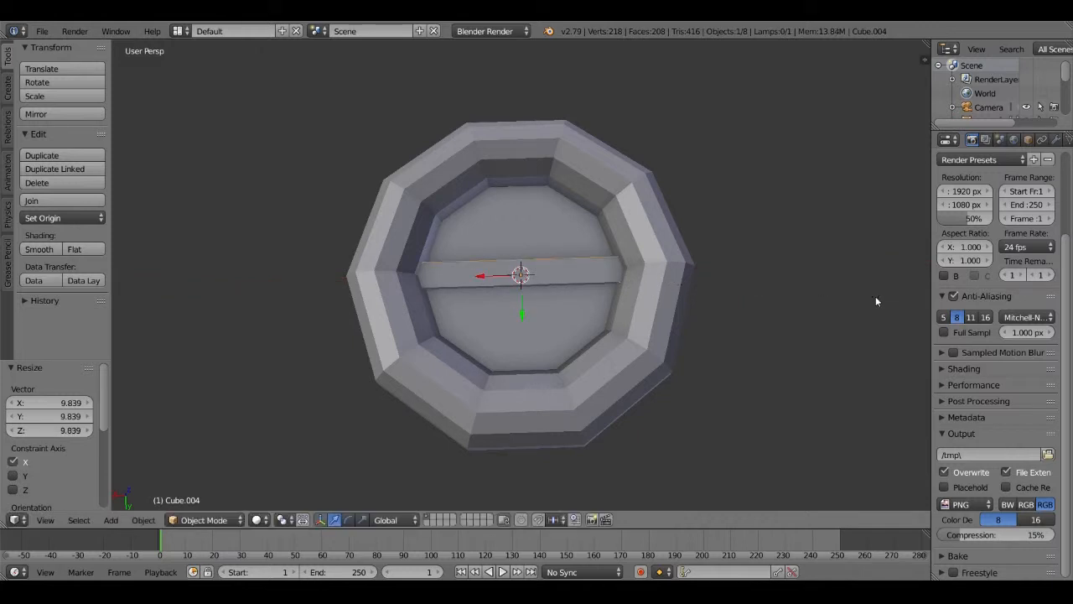
Duplicate the crossbar in place and rotate the copy 90° about Z to form a cross in the torus's opening
mouse_move(809, 287)
middle_mouse_down()
mouse_move(807, 299)
mouse_move(816, 290)
middle_mouse_up()
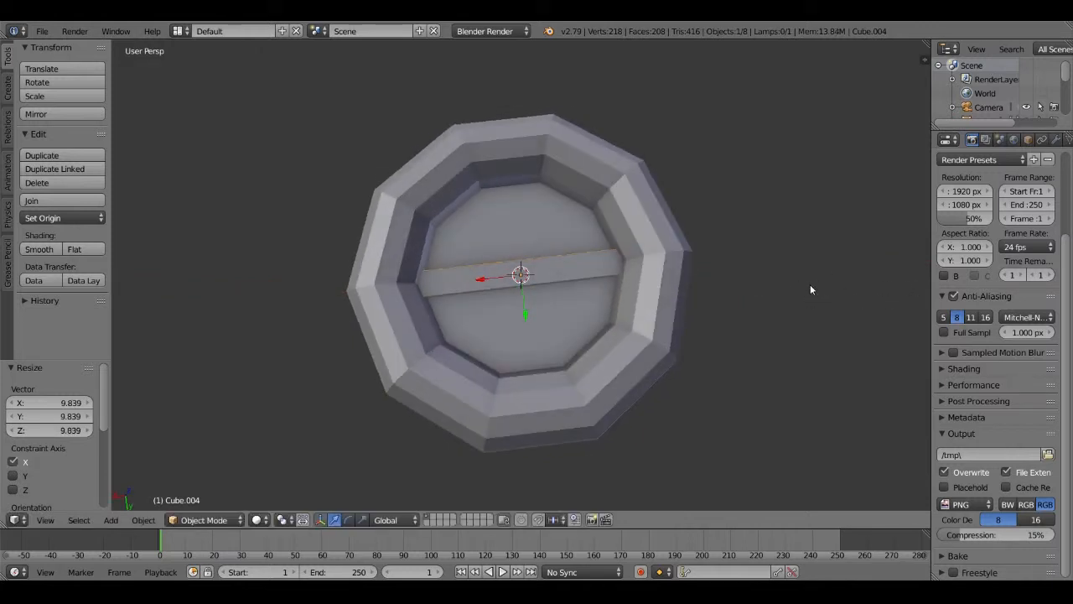
key("shift+d")
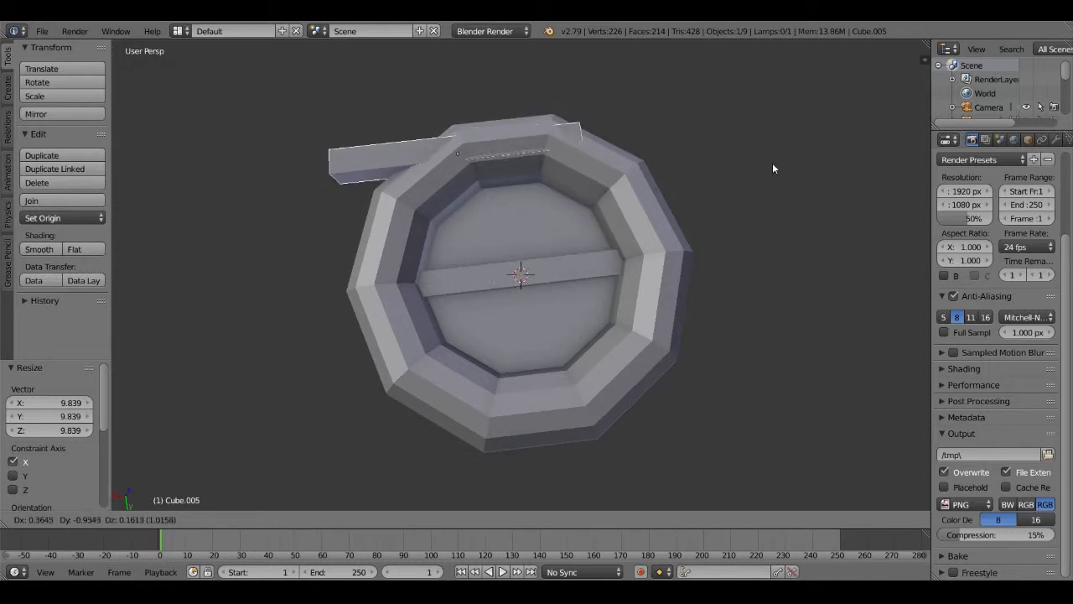
right_click(921, 209)
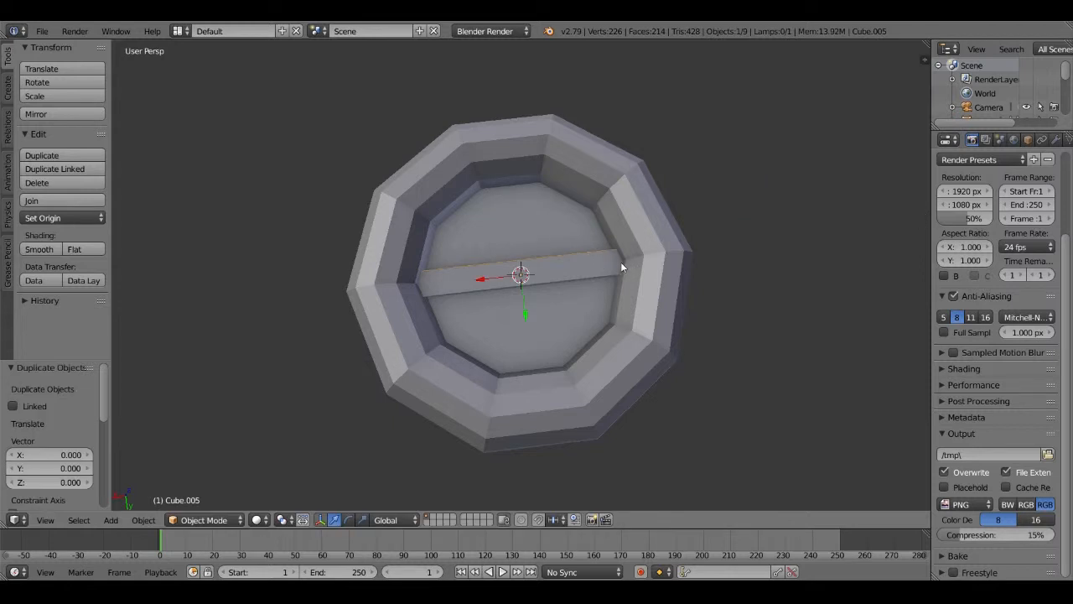
key("r")
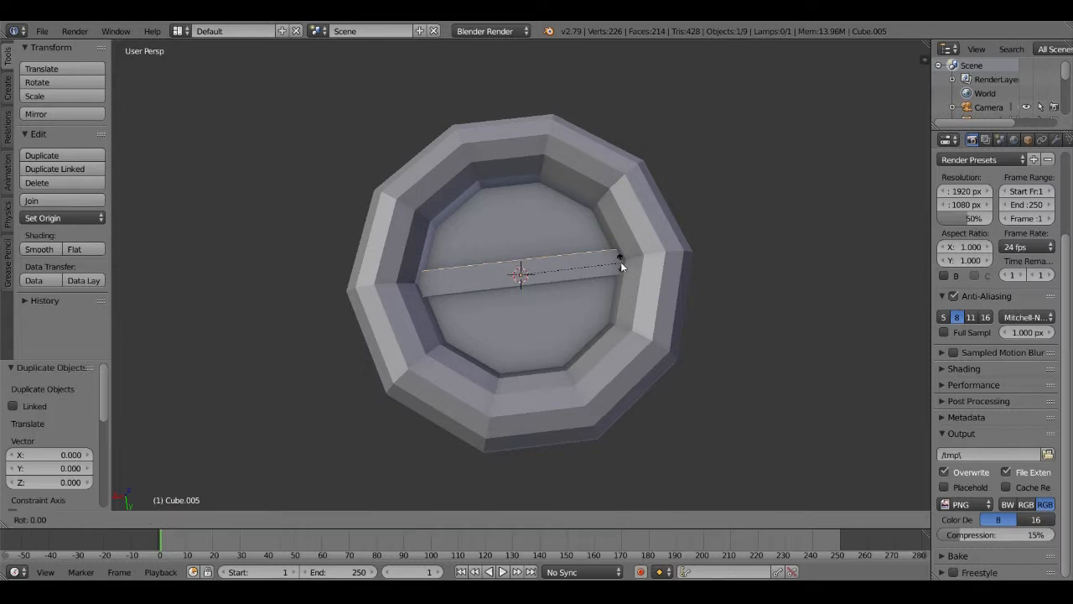
key("z")
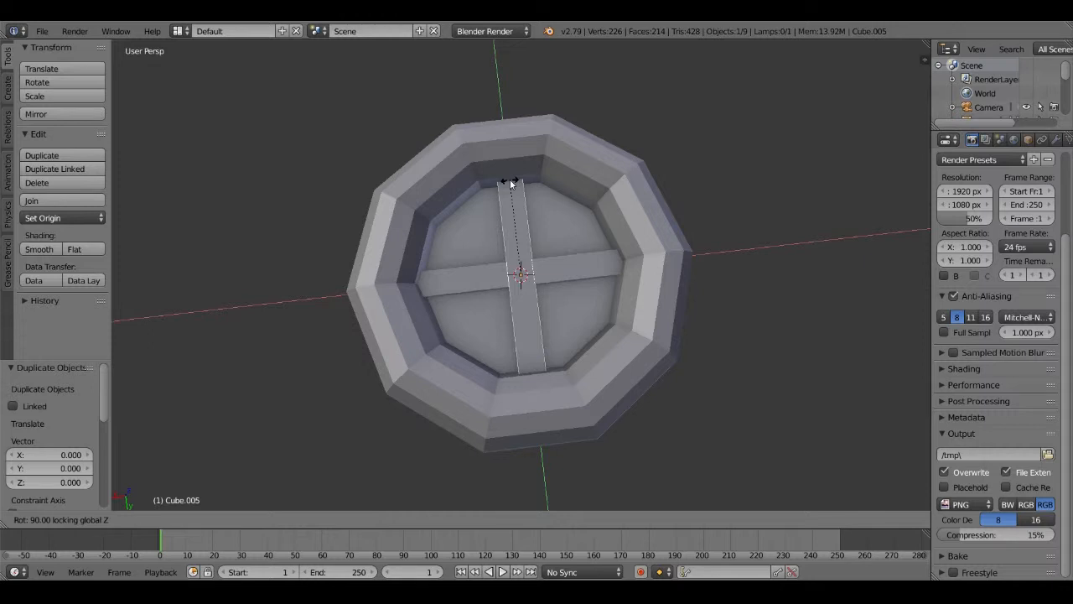
left_click(510, 179)
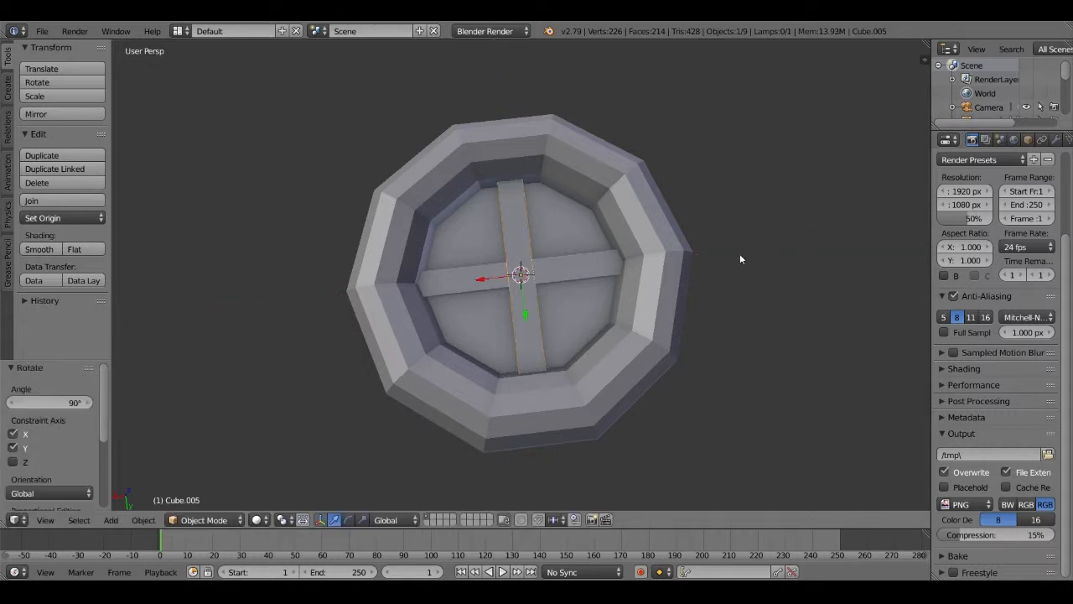
key("shift+s")
key("shift+d")
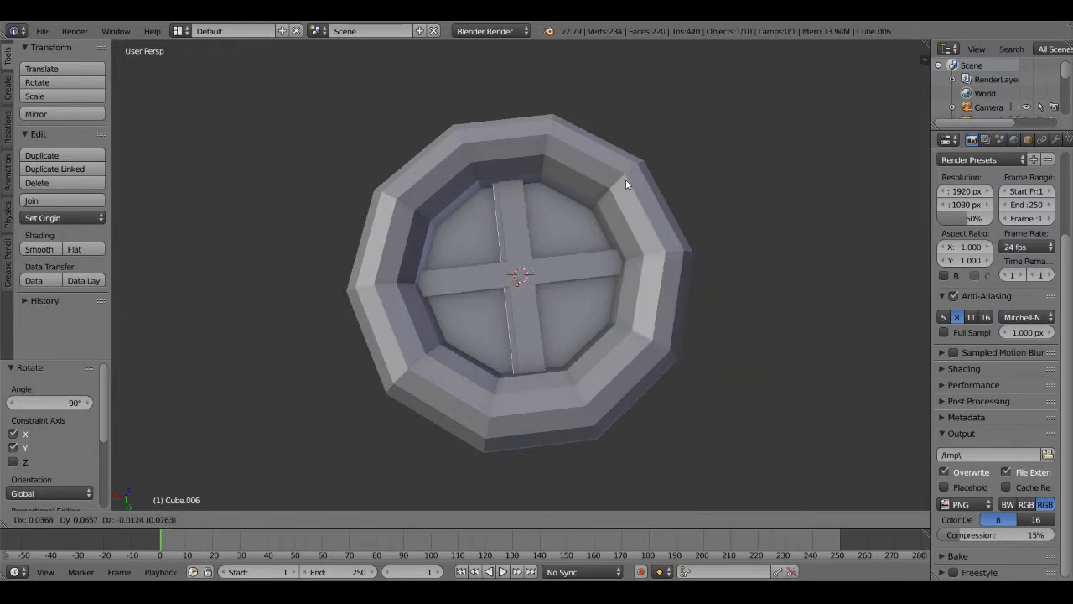
right_click(625, 179)
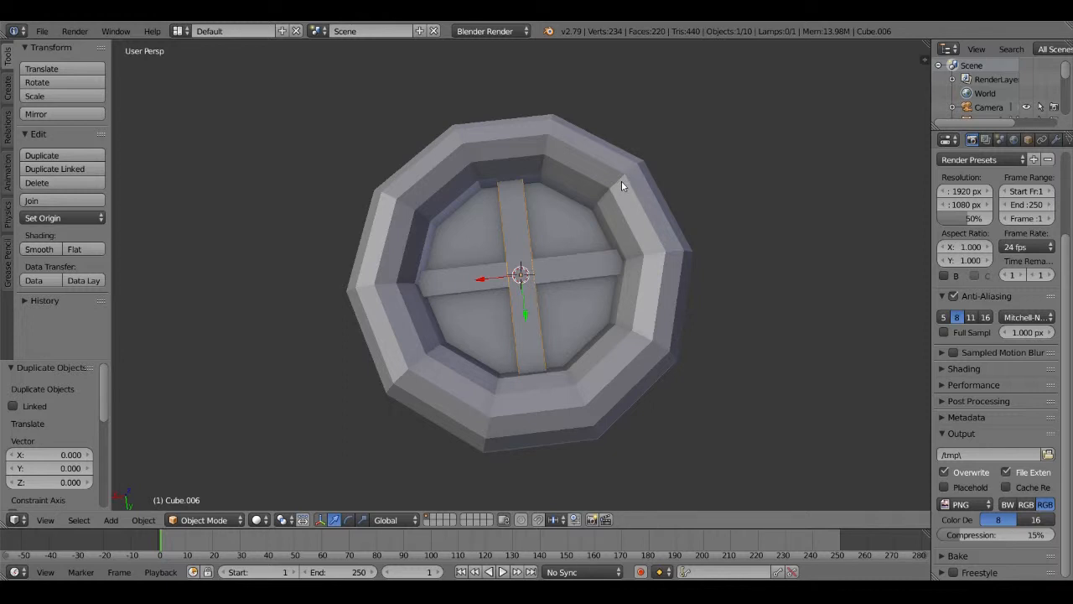
key("r")
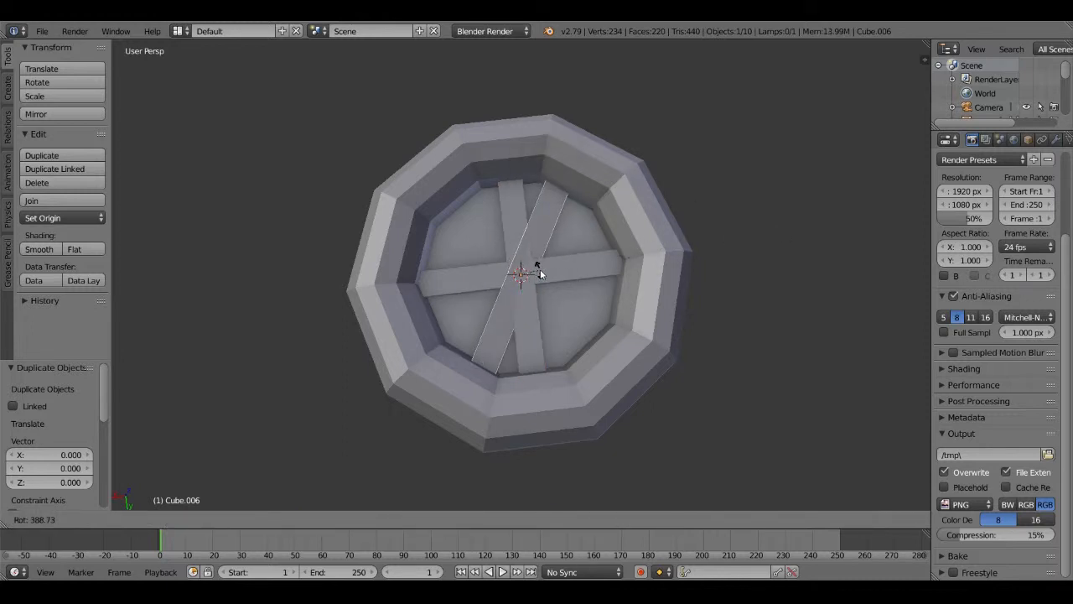
key("z")
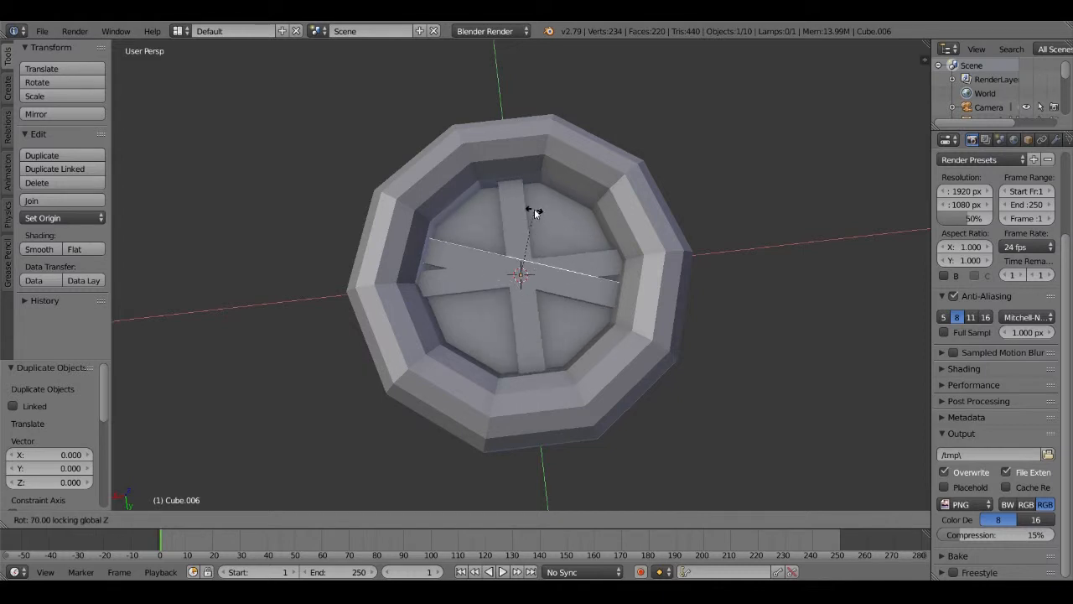
left_click(513, 270)
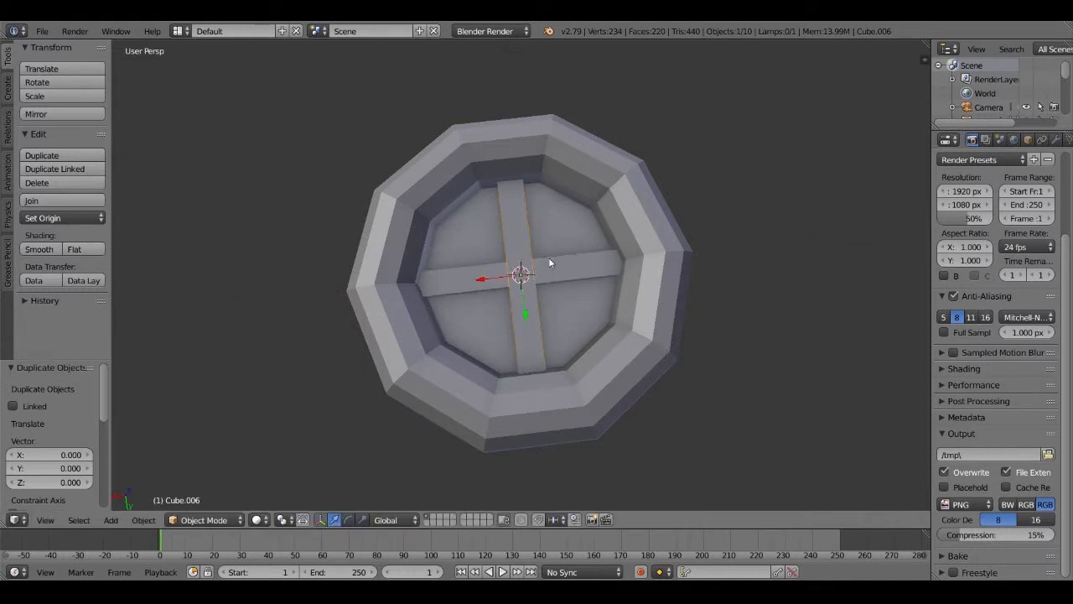
key("x")
left_click(551, 261)
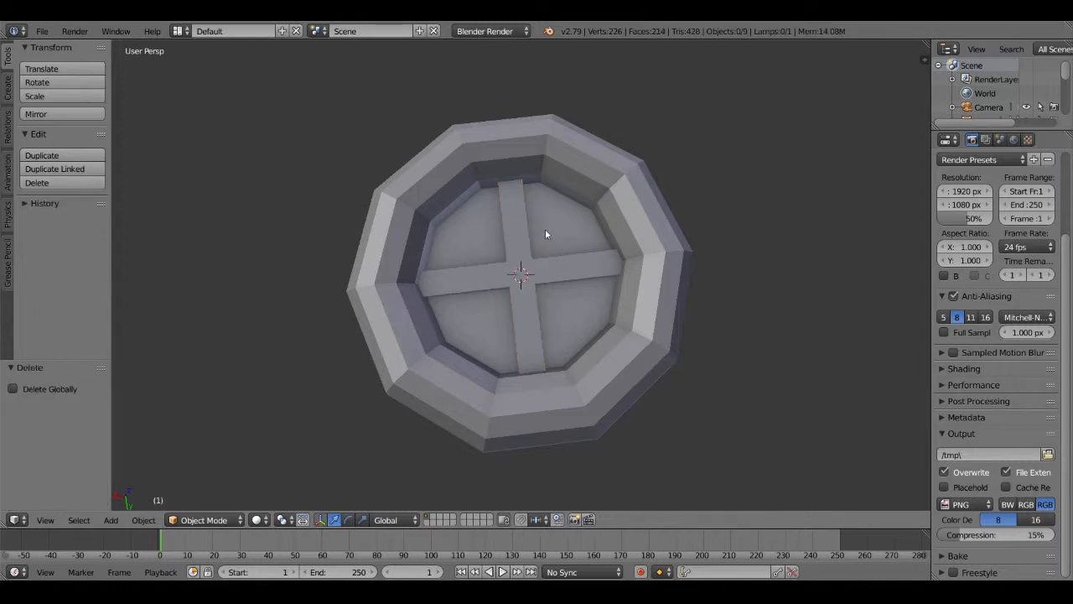
Try to move the torus on its own, apart from the pane plate and crossbars
scroll(527, 222, "up", 5)
middle_click_drag(551, 217, 507, 226)
scroll(537, 219, "down", 3)
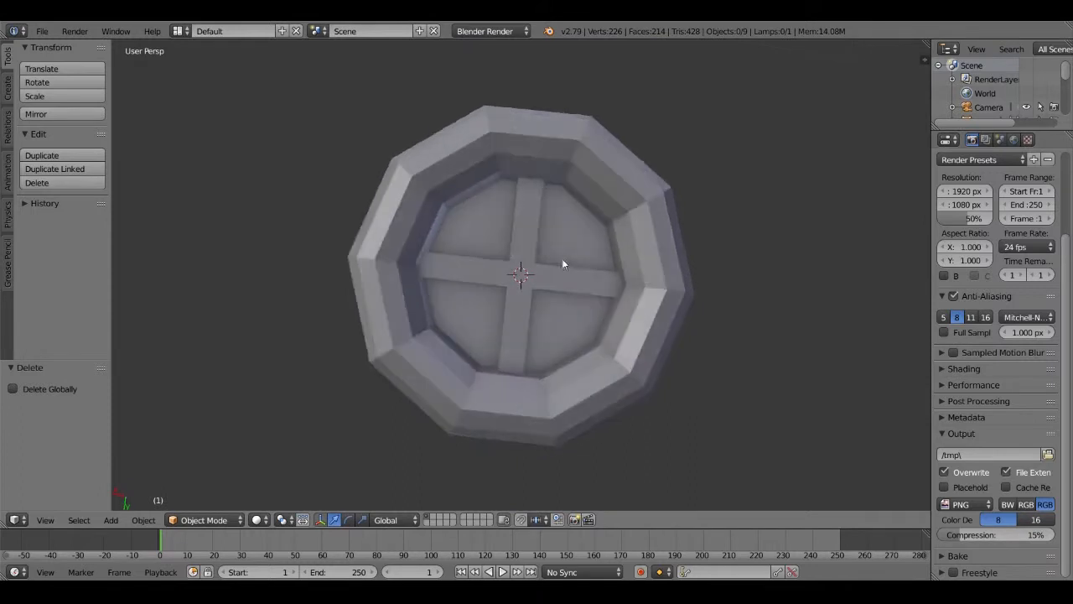
scroll(564, 258, "down", 6)
middle_click_drag(593, 264, 562, 242)
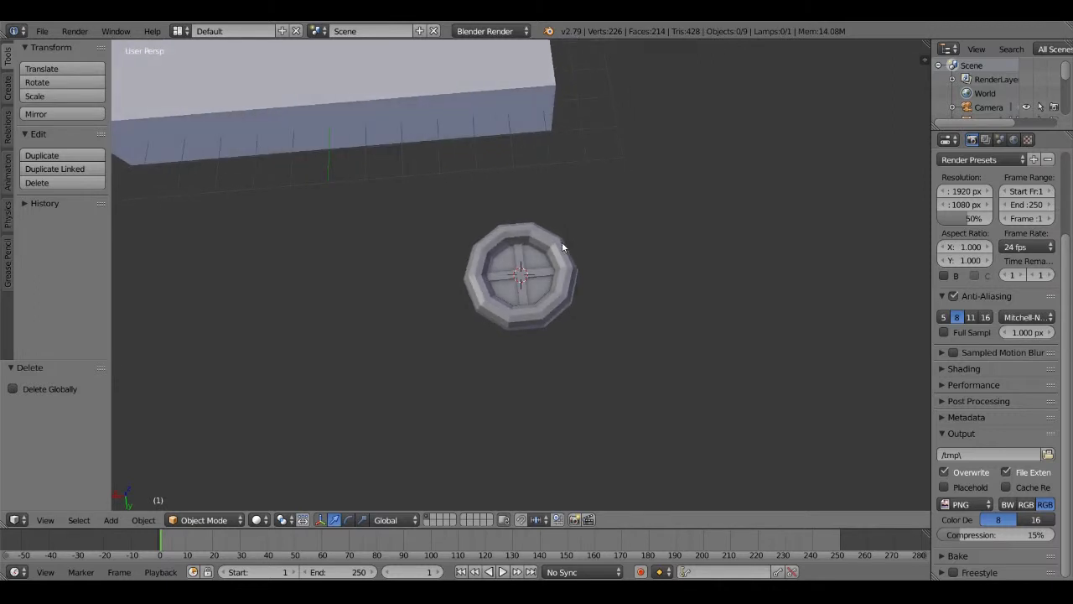
key("b")
left_click_drag(428, 197, 638, 360)
middle_click_drag(600, 339, 609, 286)
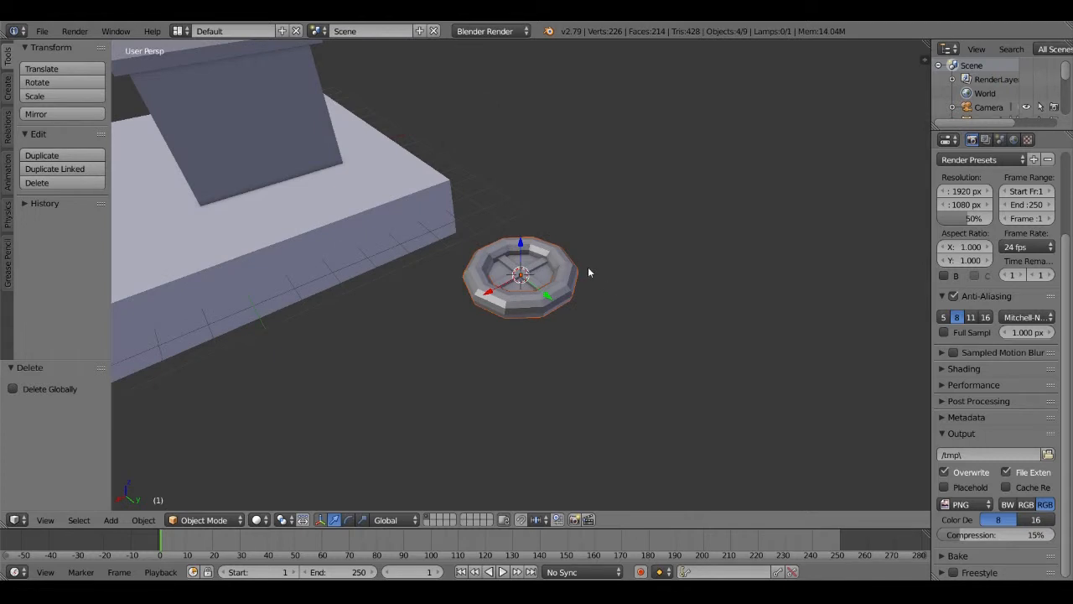
key("a")
left_click(538, 272)
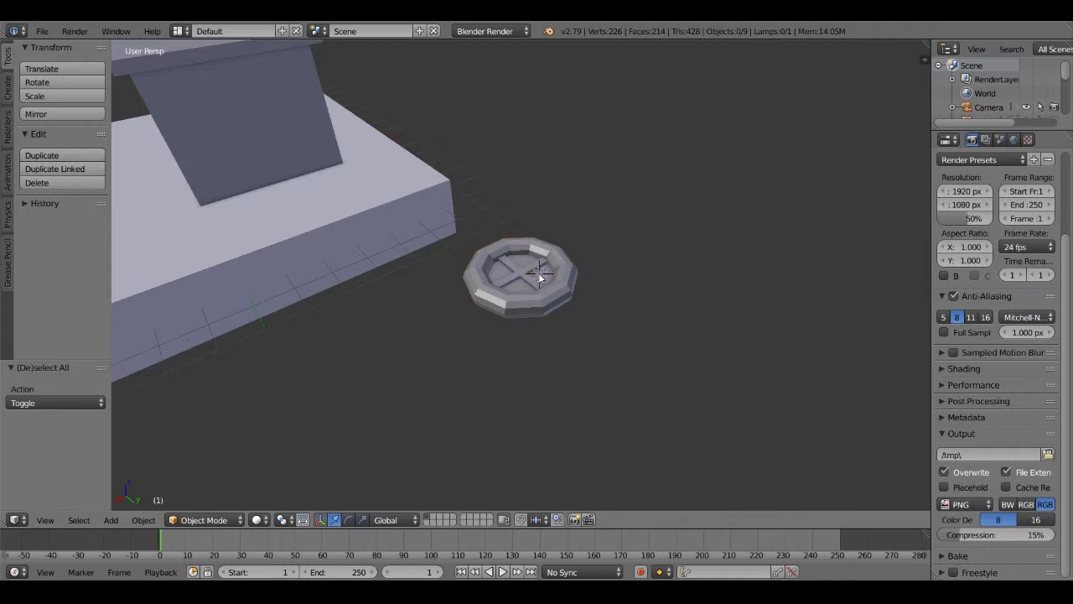
right_click(568, 275)
scroll(583, 293, "up", 4)
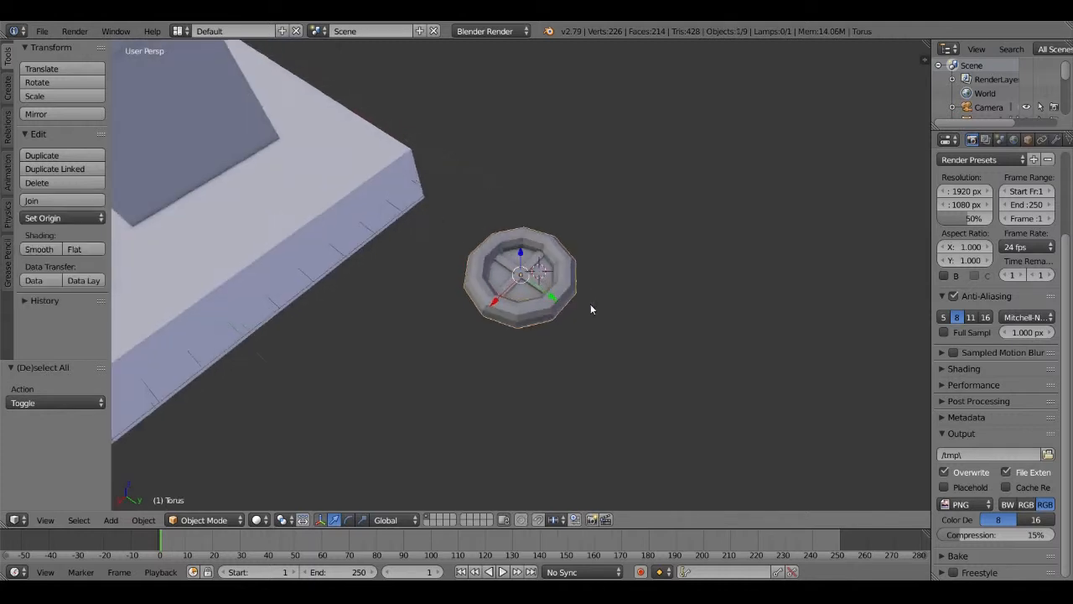
key("g")
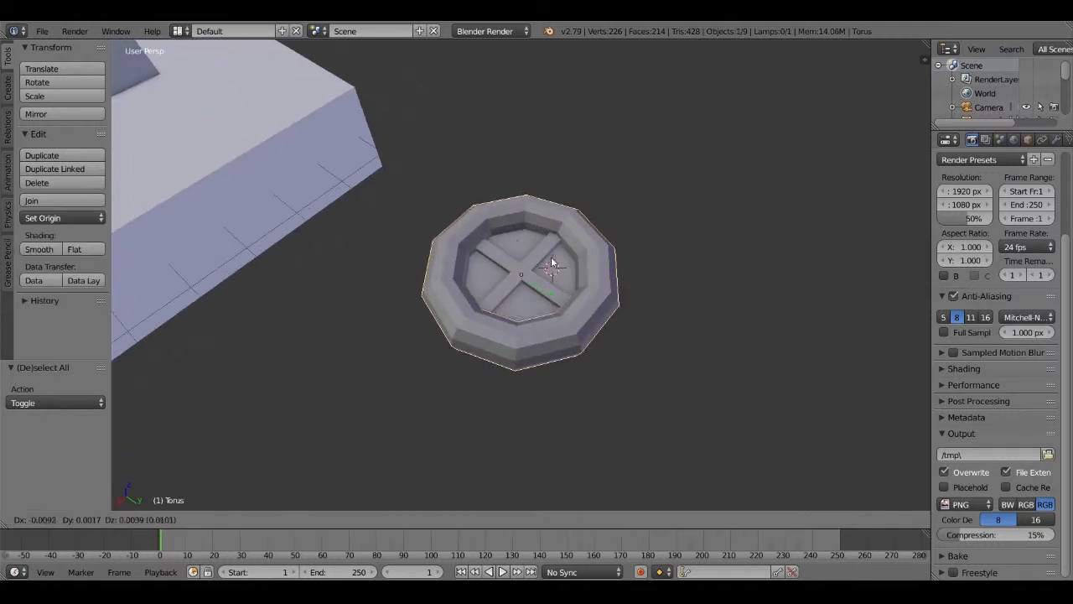
right_click(601, 226)
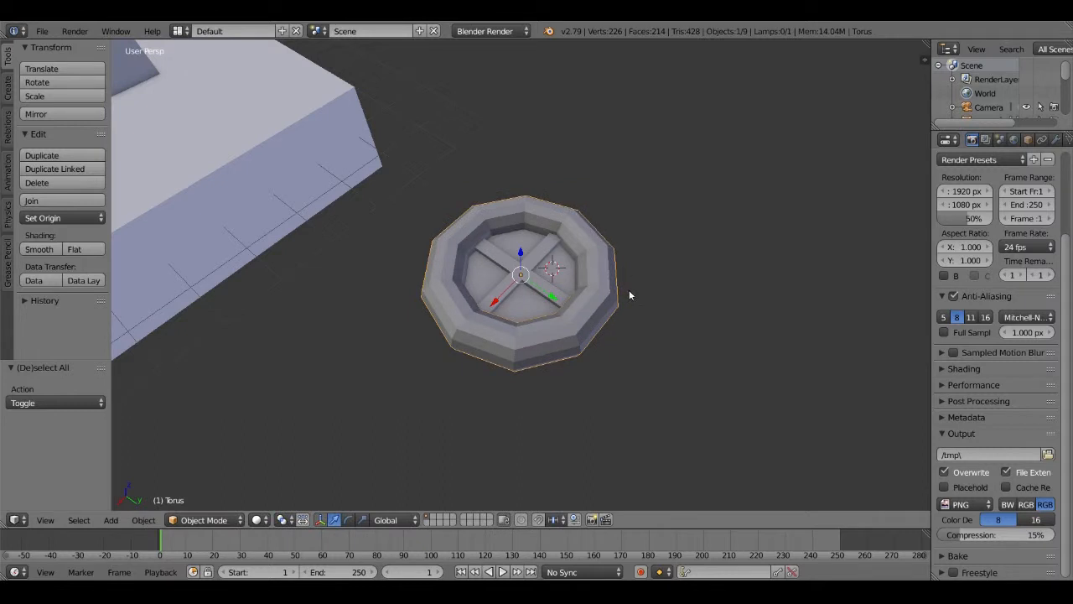
Select the torus, pane plate and both crossbars and join them into a single window object
key("b")
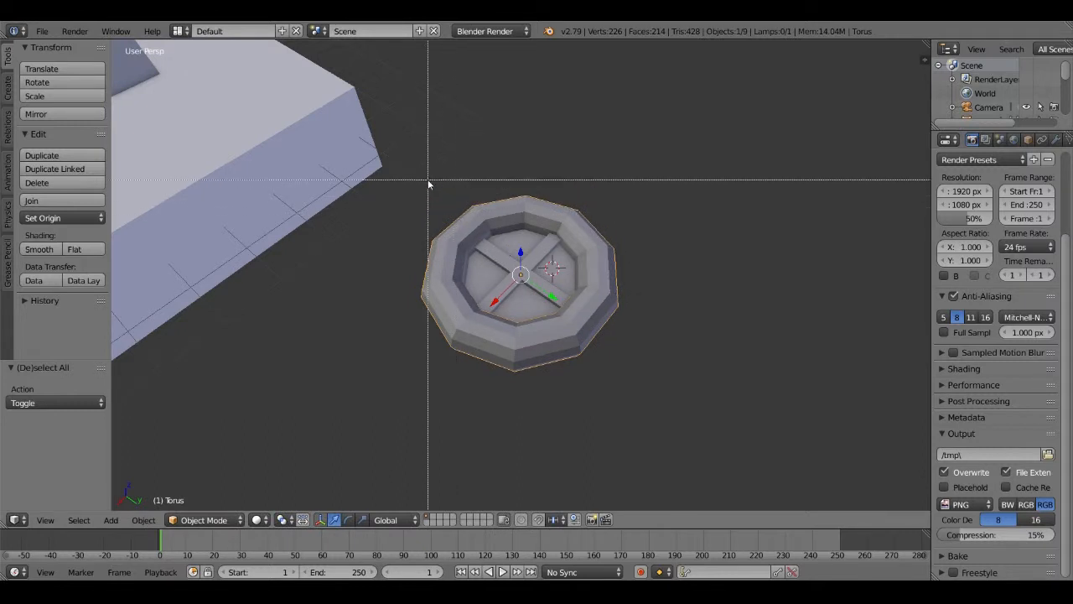
left_click_drag(412, 164, 645, 383)
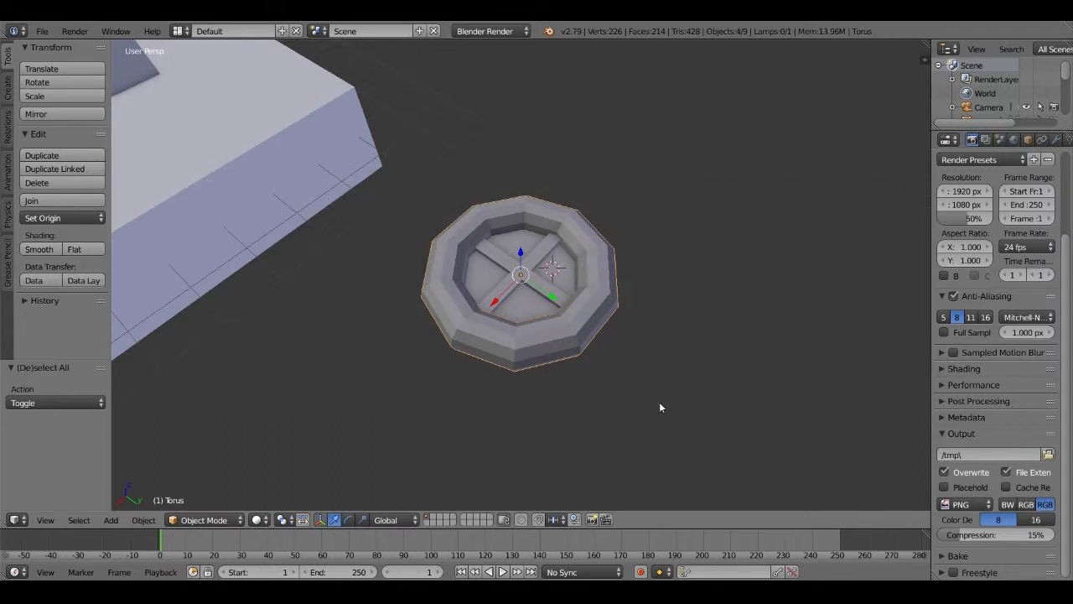
right_click(546, 260, "shift")
left_click(552, 292, "shift")
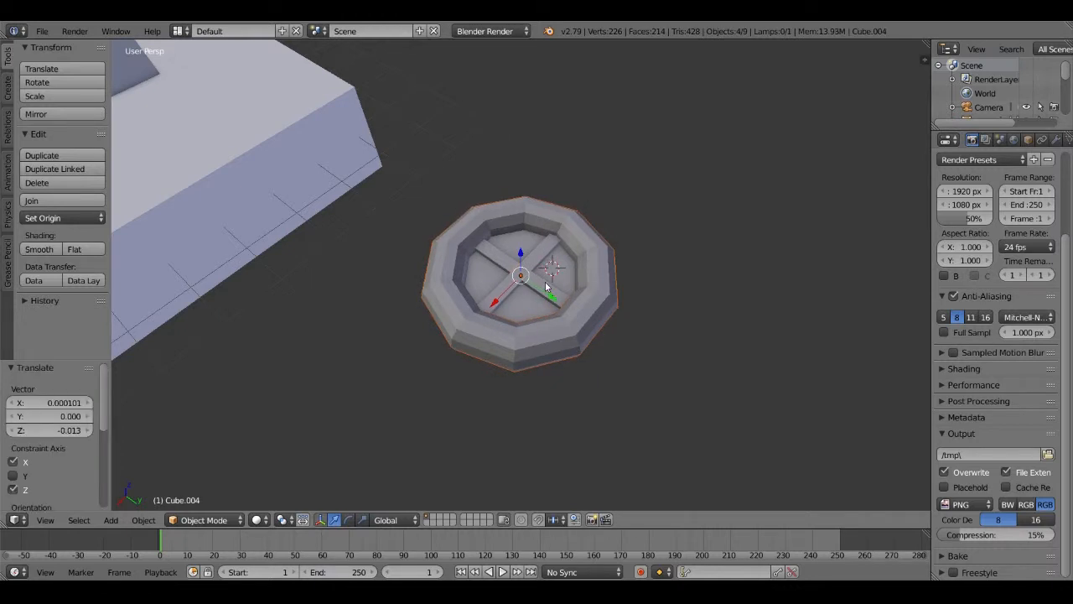
right_click(540, 261)
right_click(490, 221, "shift")
right_click(516, 243, "shift")
key("ctrl+j")
middle_click_drag(717, 208, 587, 217)
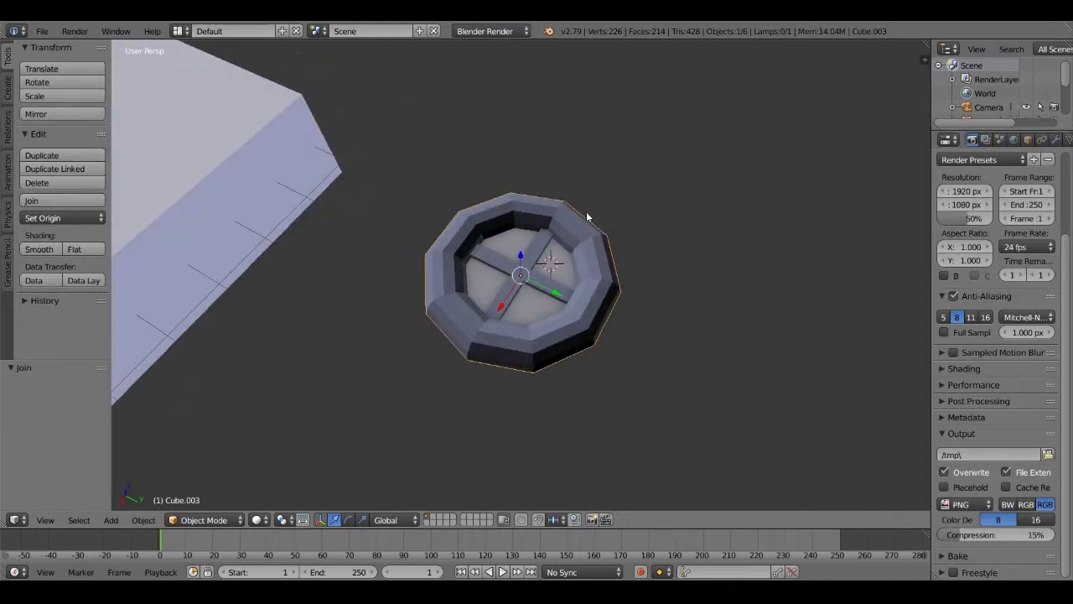
Reselect the joined window and reposition it freely in the open space beside the house's ground slab
key("a")
left_click(580, 232)
right_click(579, 233)
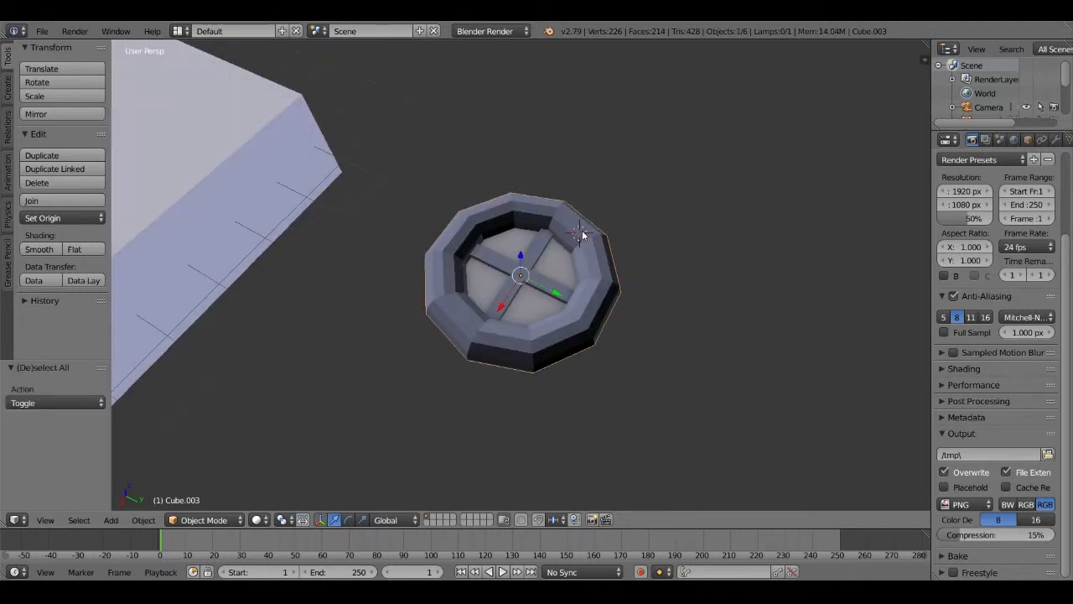
key("g")
left_click(675, 162)
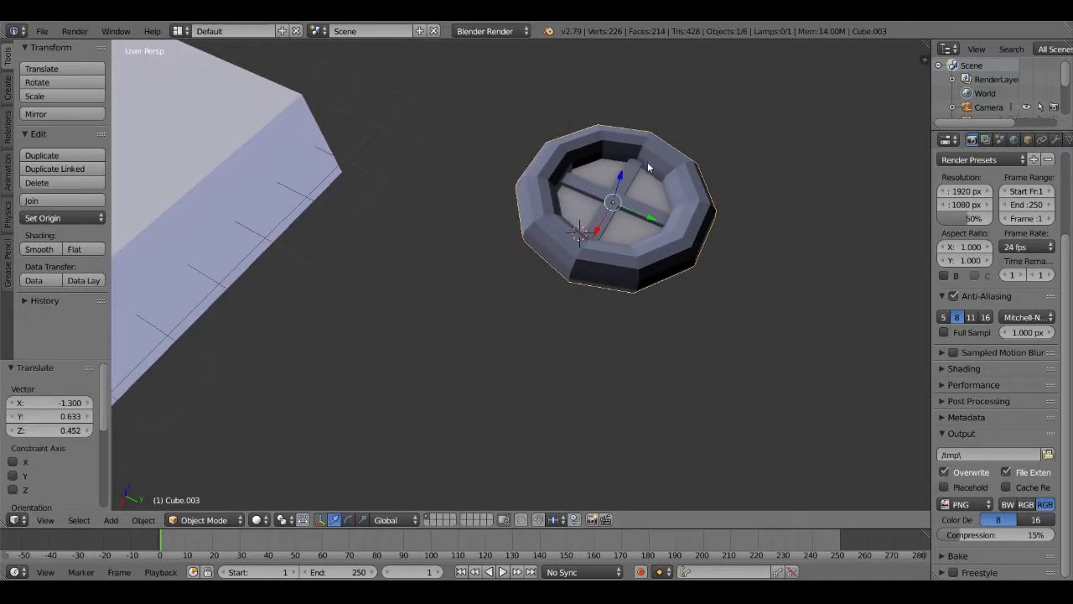
key("g")
left_click(230, 169)
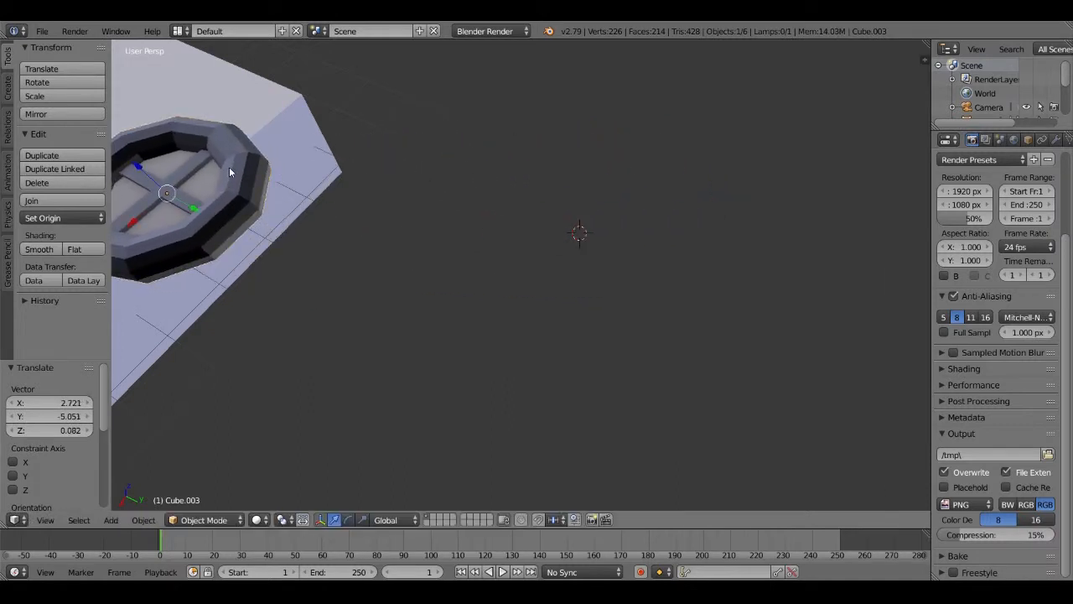
scroll(306, 210, "down", 3)
middle_click_drag(307, 211, 431, 224)
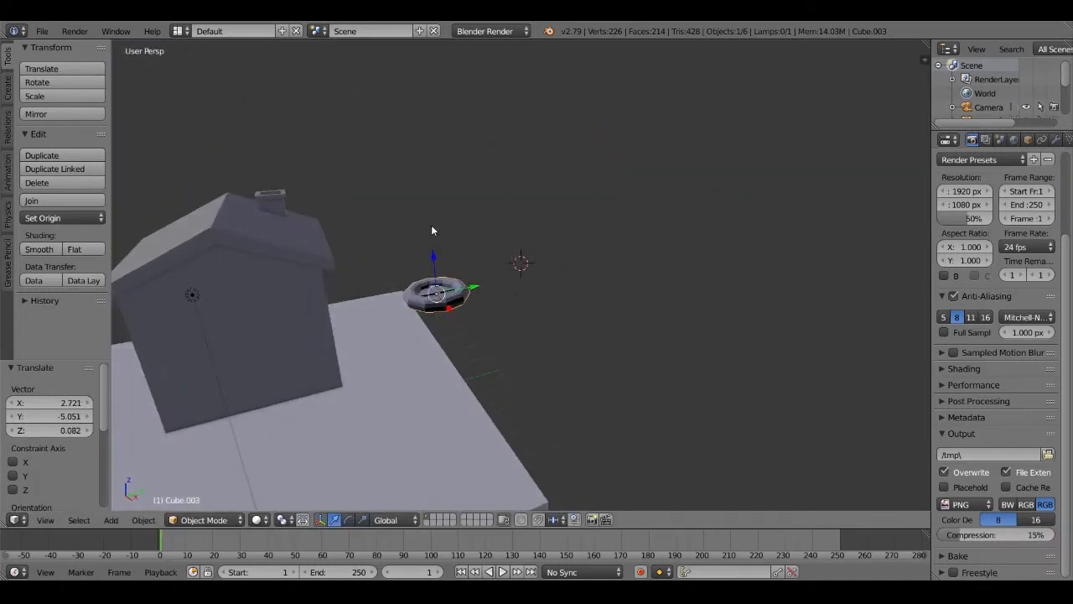
key("g")
left_click(519, 235)
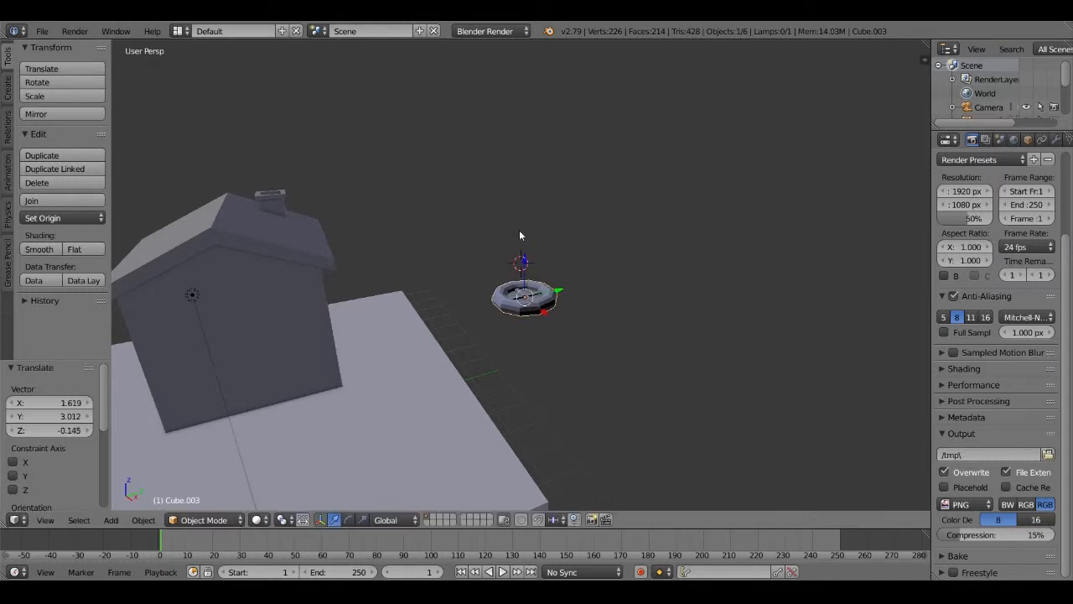
Move the window about 6.87 along X and about -9.63 along Y towards the front of the house
key("g")
key("x")
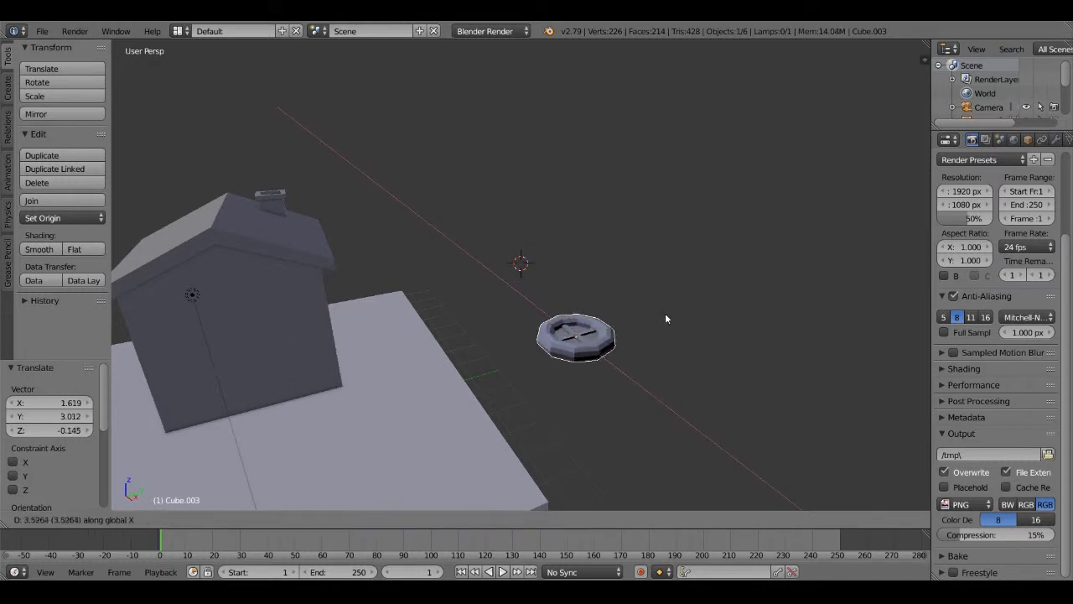
left_click(737, 362)
key("g")
key("y")
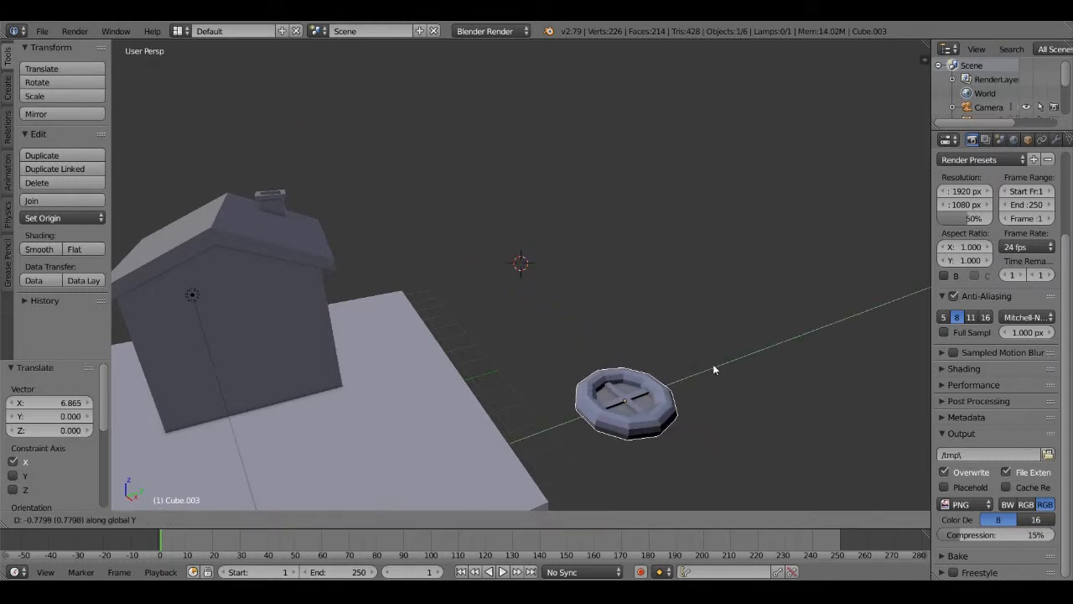
left_click(286, 371)
Raise the window in front of the gable wall, moving it about -3.28 in X, -0.52 in Y and 3.41 in Z
middle_click_drag(285, 372, 297, 411)
key("g")
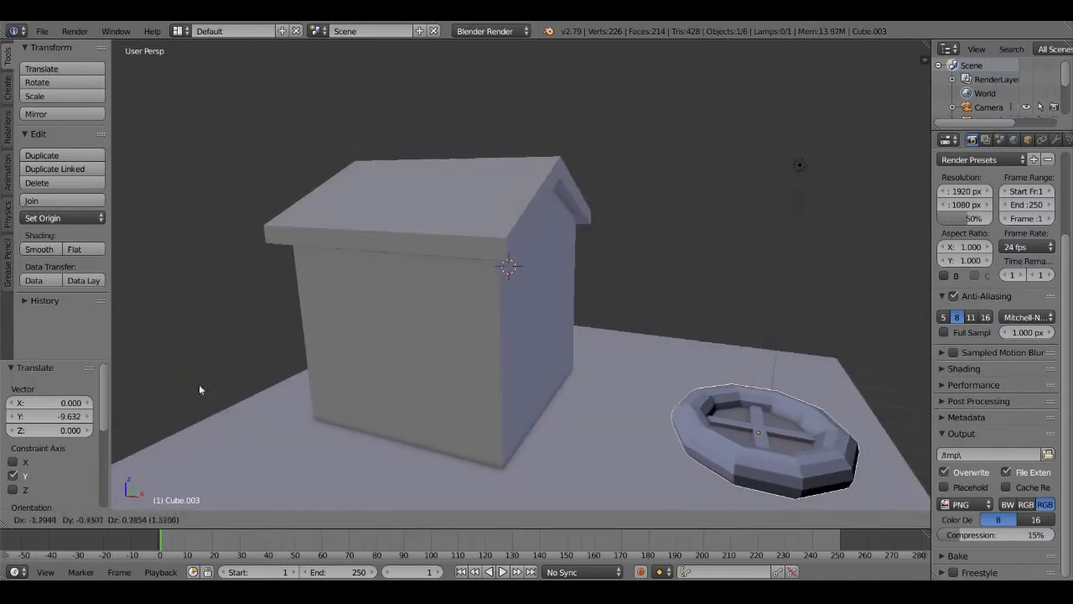
left_click(899, 183)
middle_click_drag(899, 183, 872, 271)
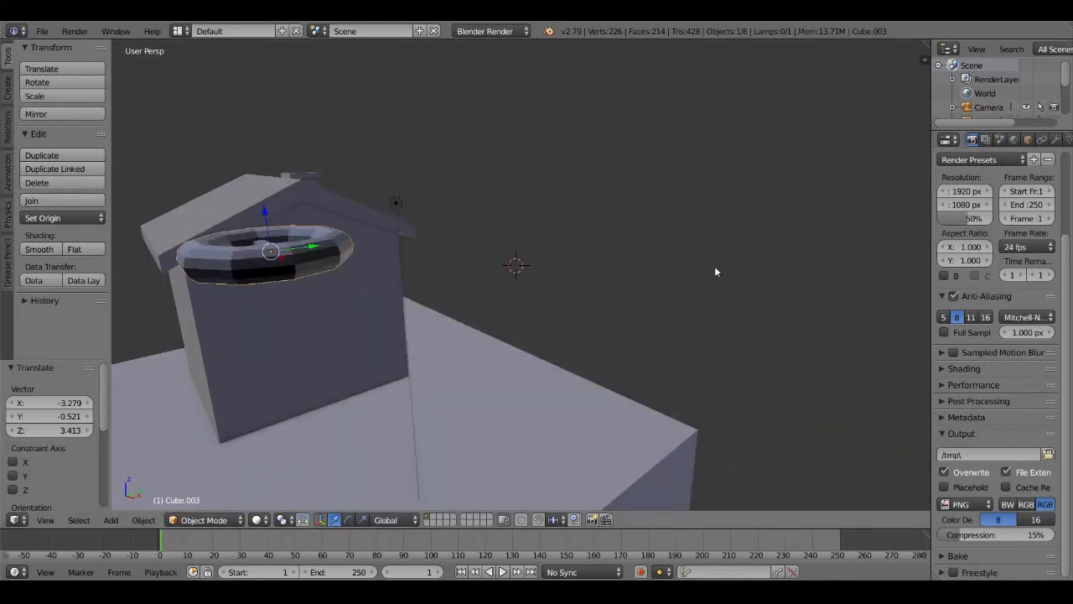
Rotate the window 90° about Y so it stands upright, parallel to the gable wall
key("r")
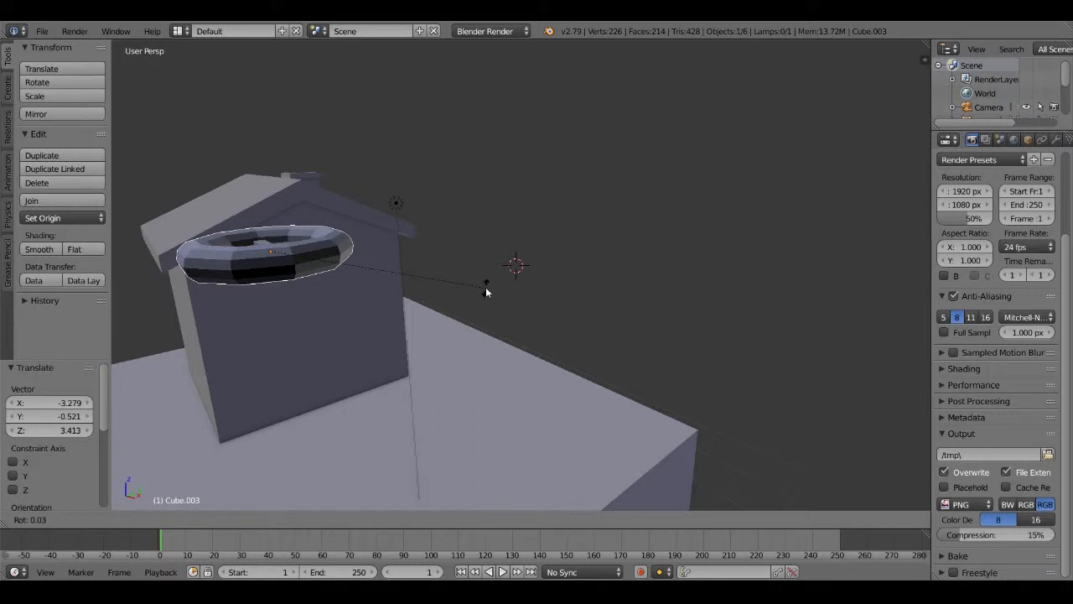
key("y")
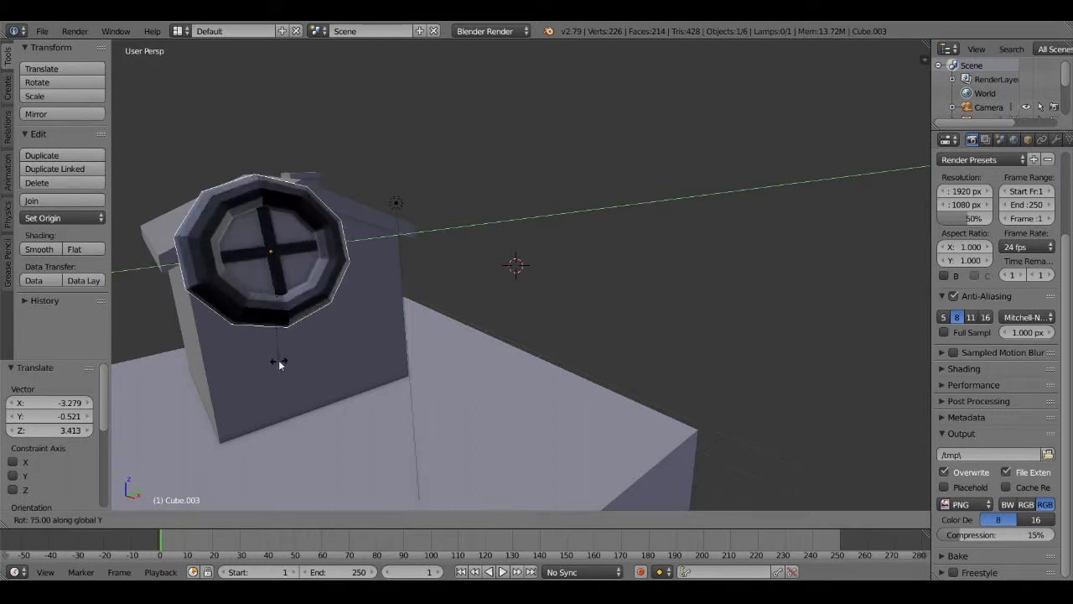
left_click(254, 354)
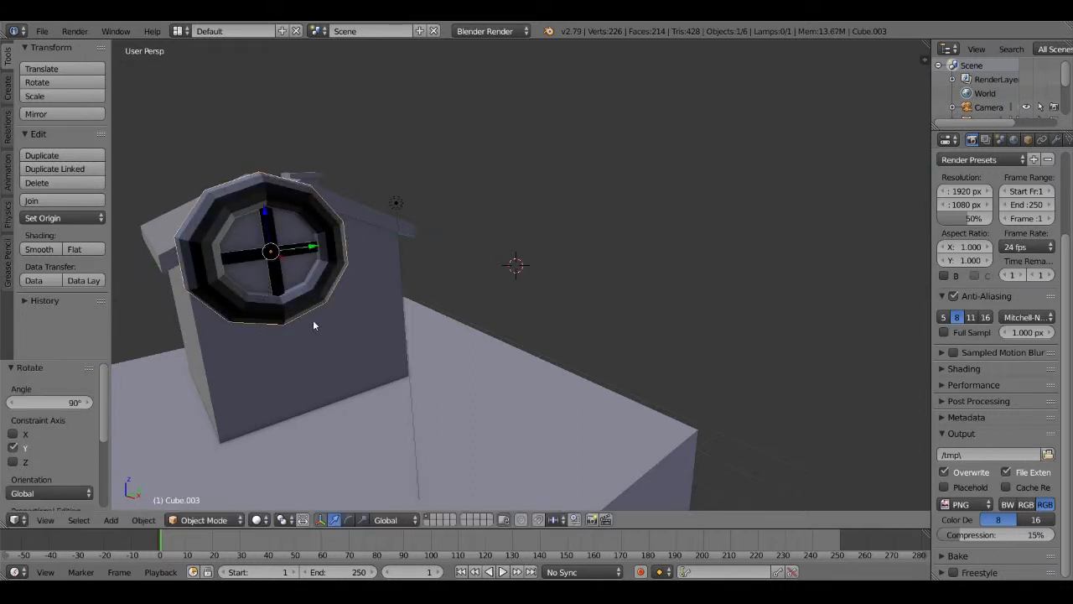
Scale the round window down to about 0.37 and reposition it in front of the upper gable wall
key("g")
left_click(413, 349)
key("s")
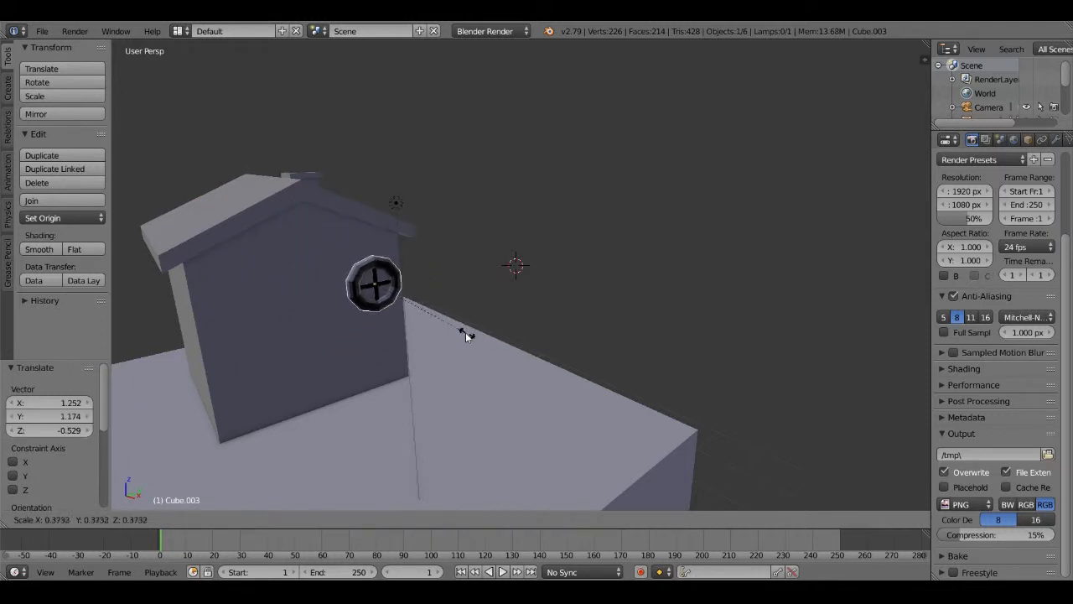
left_click(465, 332)
key("g")
left_click(499, 334)
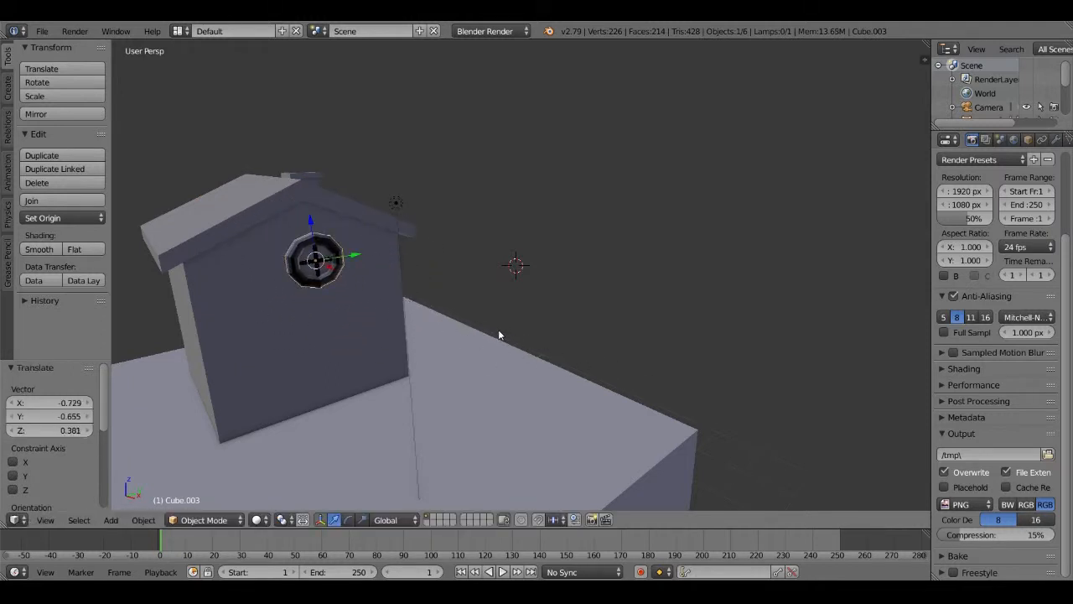
Shift the window towards the middle of the gable wall, about 0.468 in Y and 0.107 in Z
middle_click_drag(428, 342, 407, 336)
key("KP_Decimal")
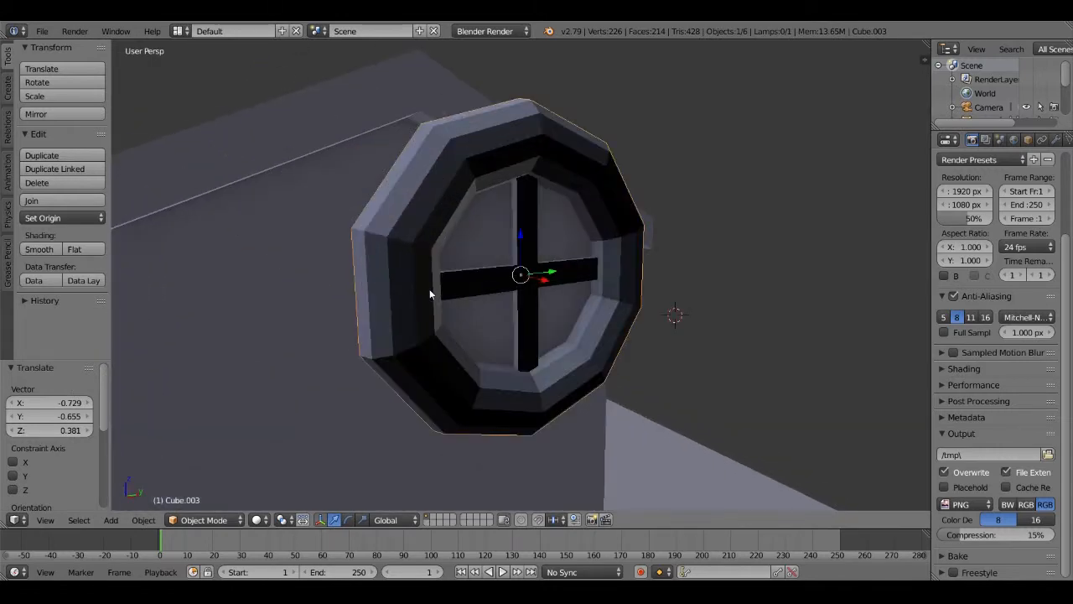
middle_click_drag(429, 288, 388, 301)
key("g")
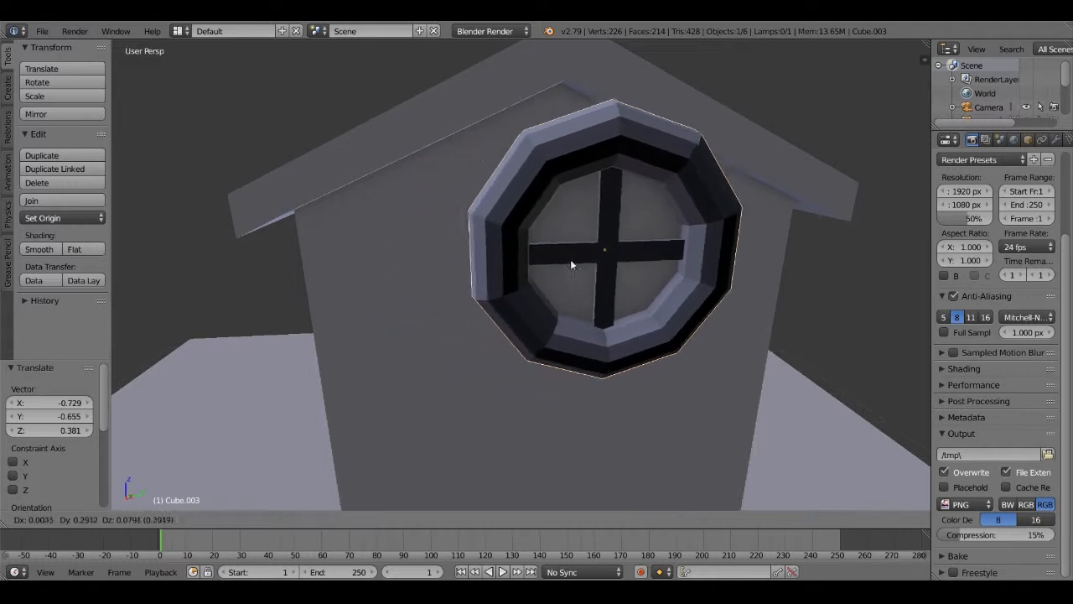
left_click(625, 249)
Push the window about -2.331 along X into the gable wall, then bring it back out about 0.127 along X
key("g")
key("x")
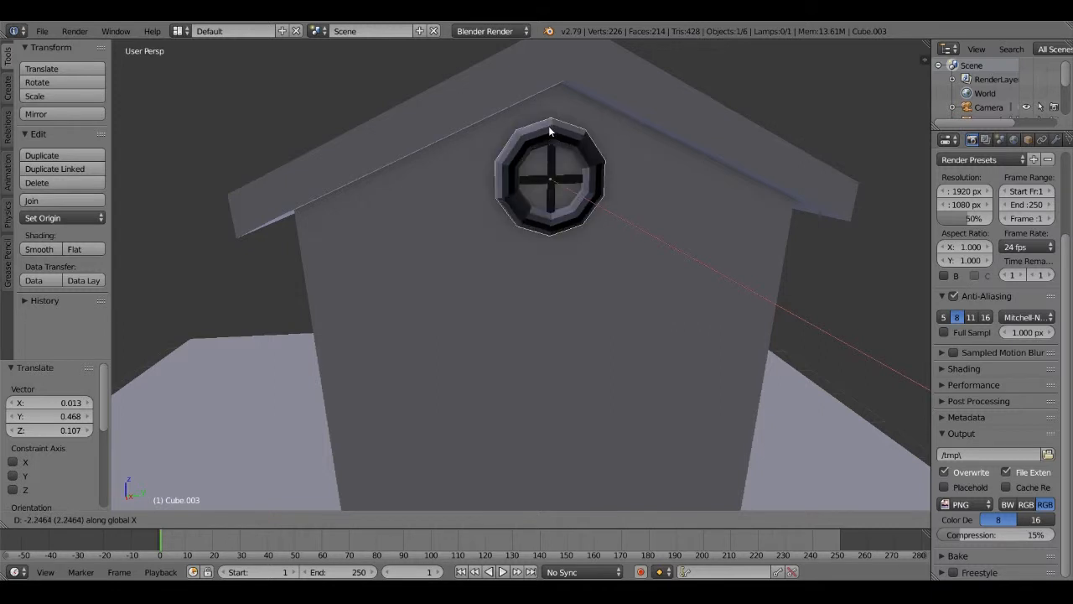
left_click(546, 126)
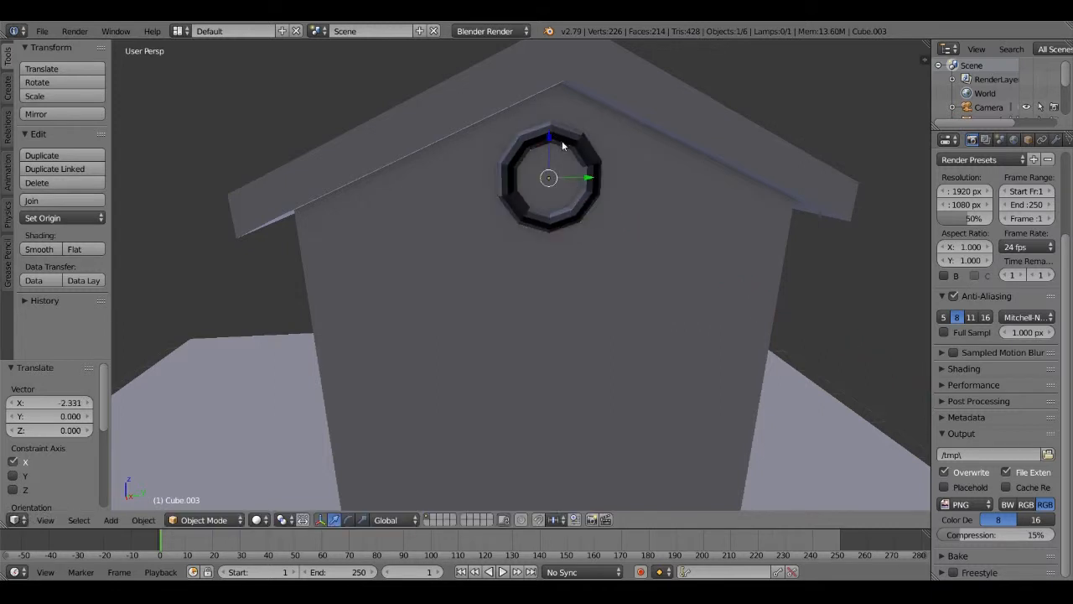
key("g")
key("x")
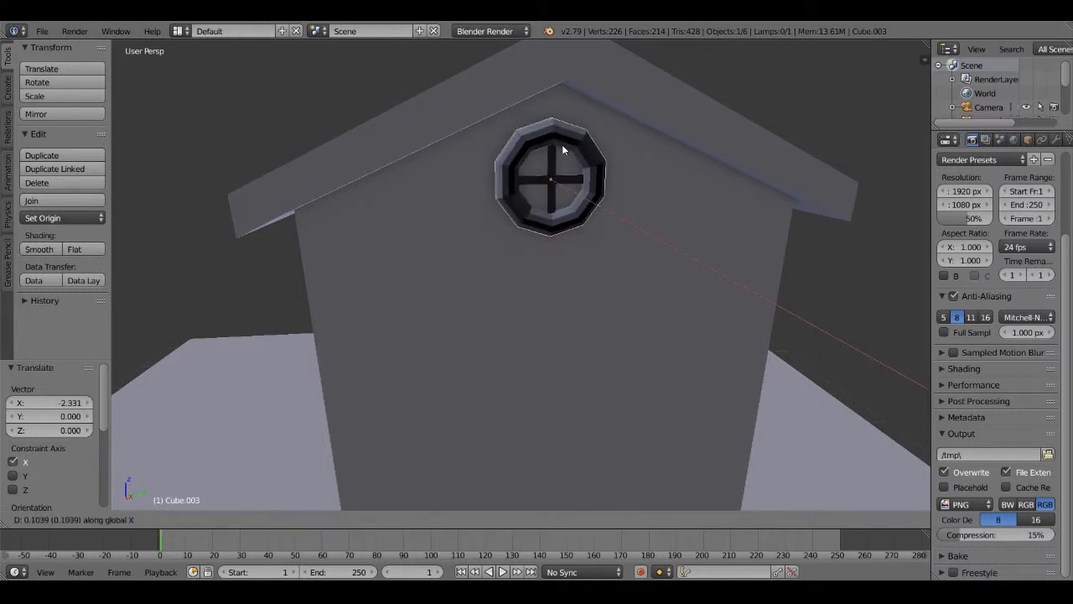
left_click(574, 158)
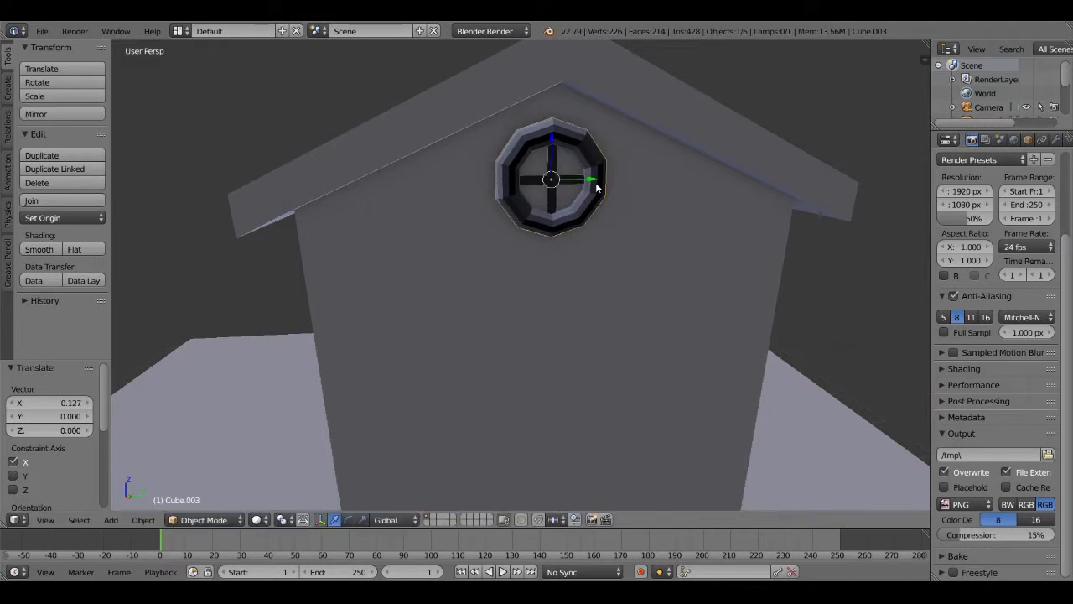
Centre the window under the roof peak with X locked, moving it about 0.063 in Y and -0.262 in Z overall
key("g")
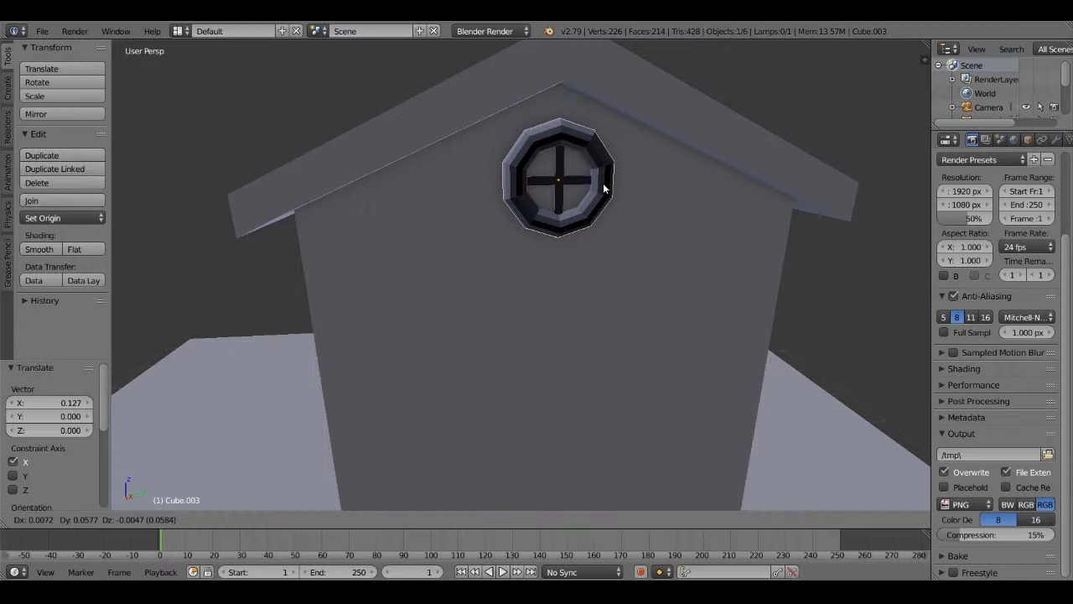
key("shift+x")
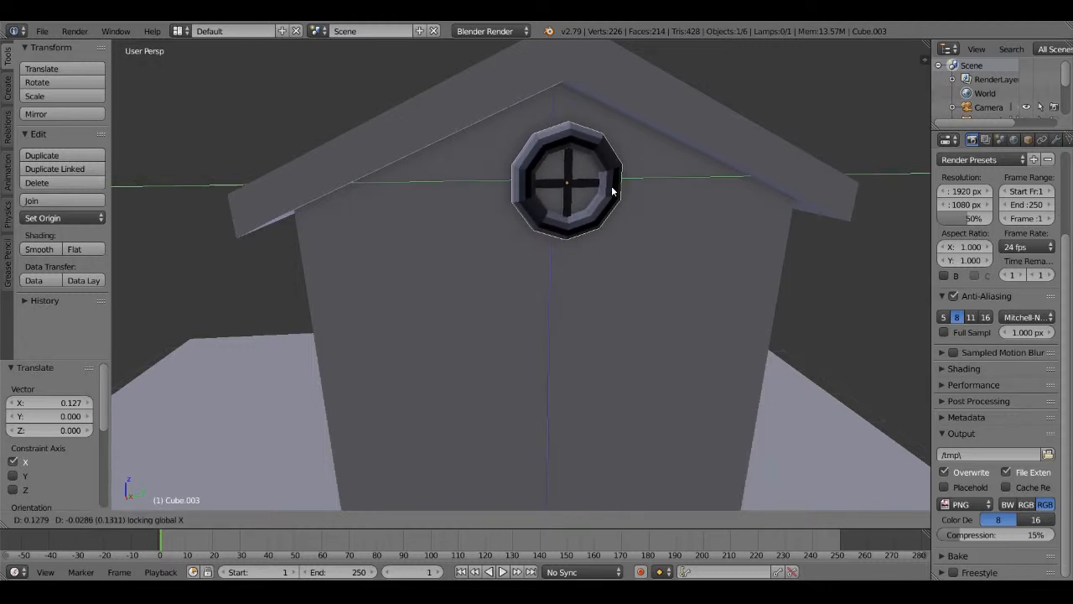
left_click(607, 185)
middle_click_drag(640, 201, 628, 207)
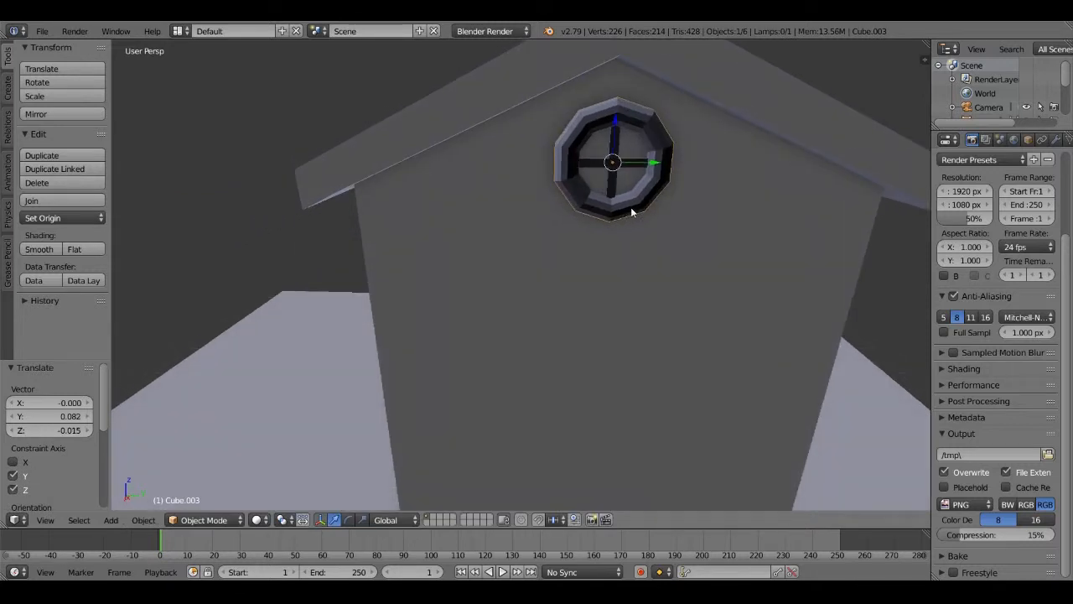
key("g")
key("shift+x")
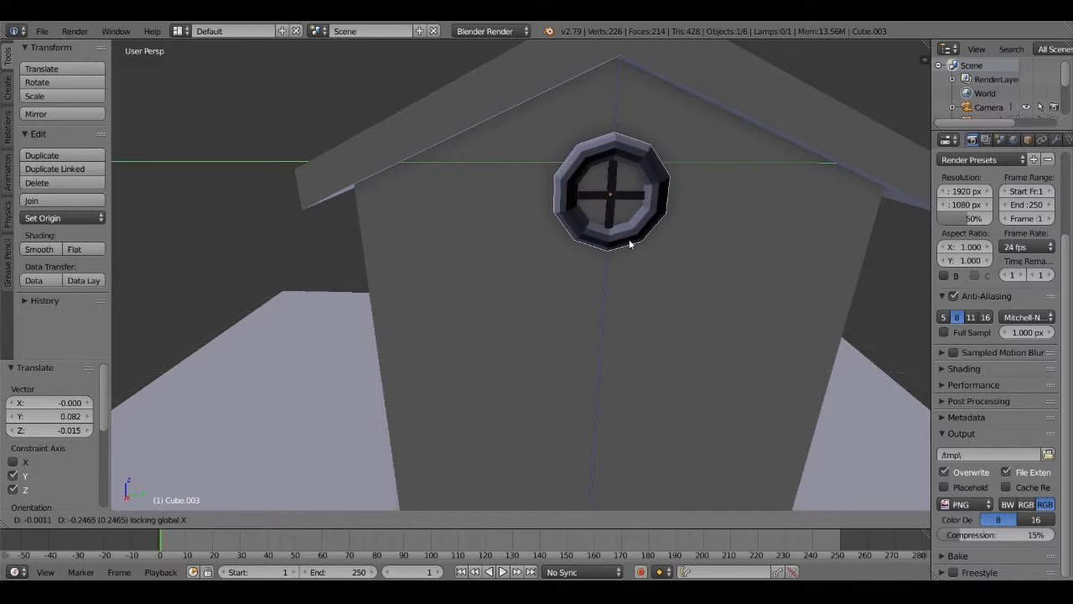
left_click(629, 242)
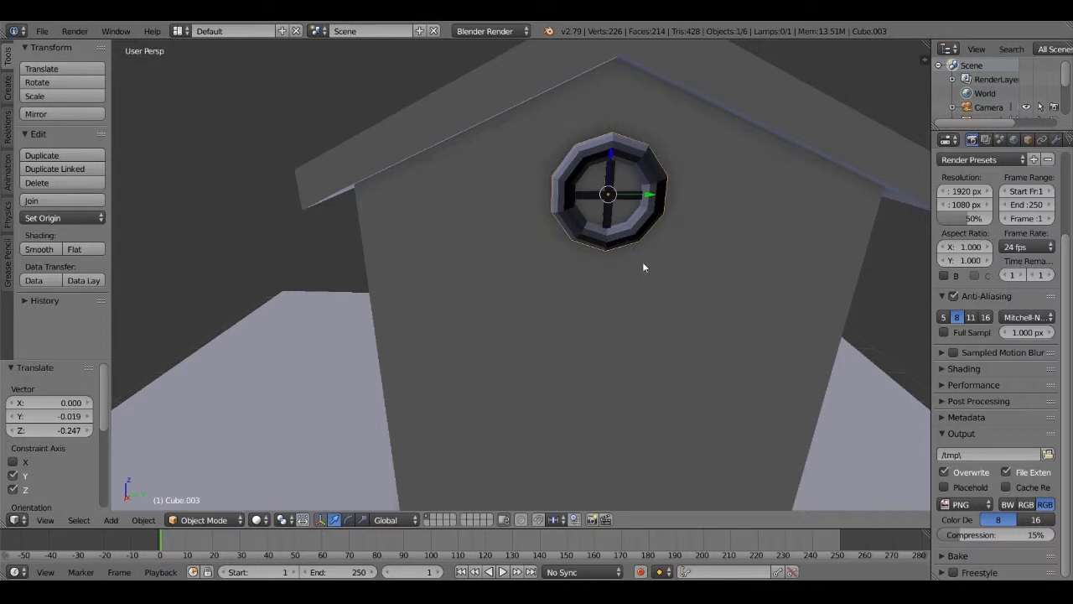
Seat the window against the gable wall by moving it about -0.042 along X
middle_click_drag(642, 263, 736, 261)
key("KP_Decimal")
scroll(679, 279, "down", 6)
key("g")
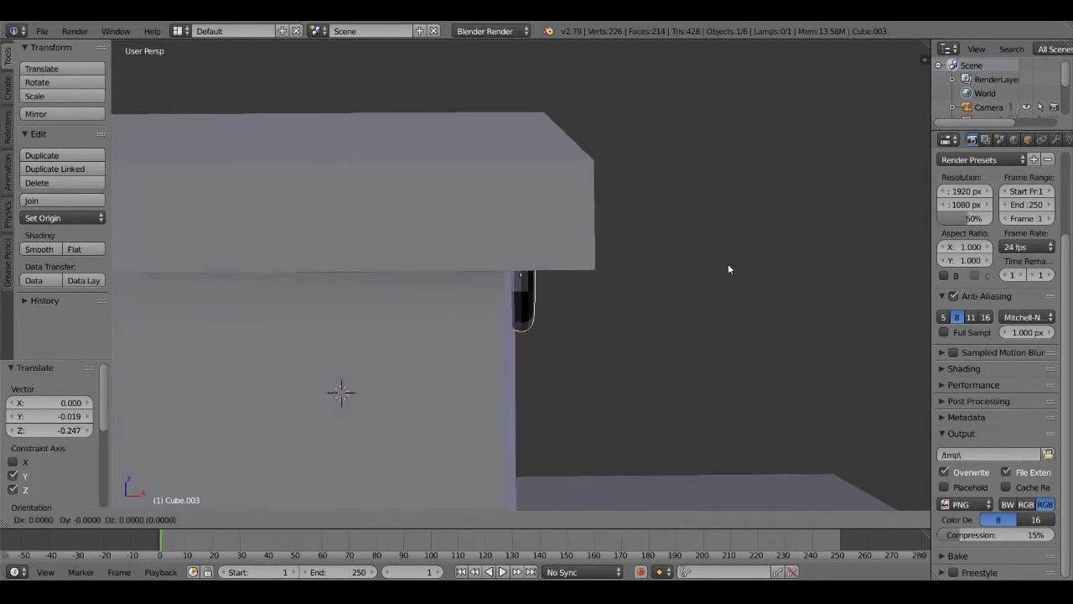
key("x")
left_click(724, 269)
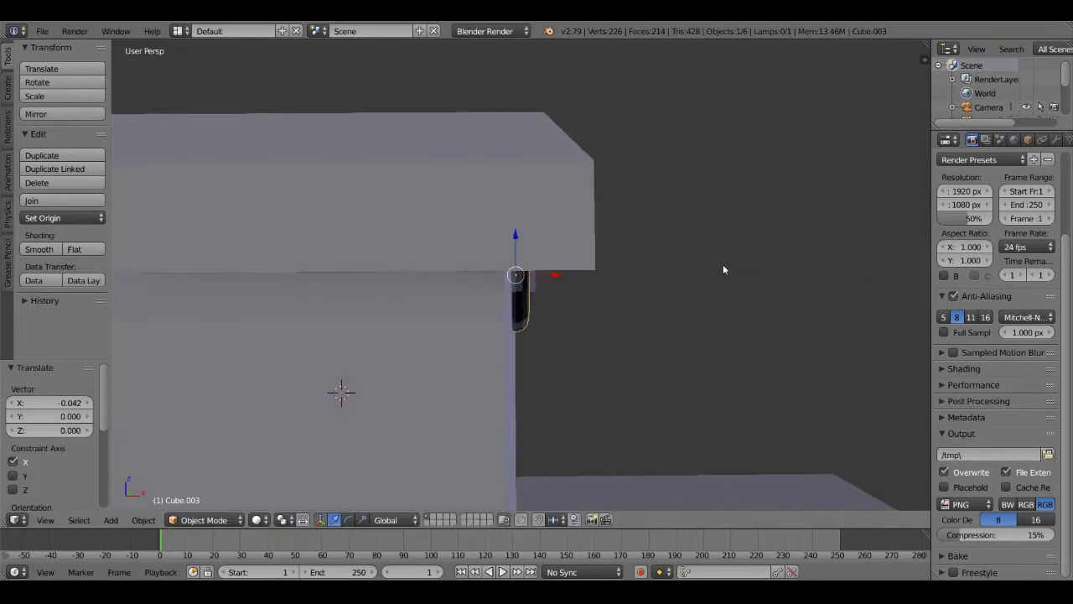
middle_click_drag(724, 268, 857, 420)
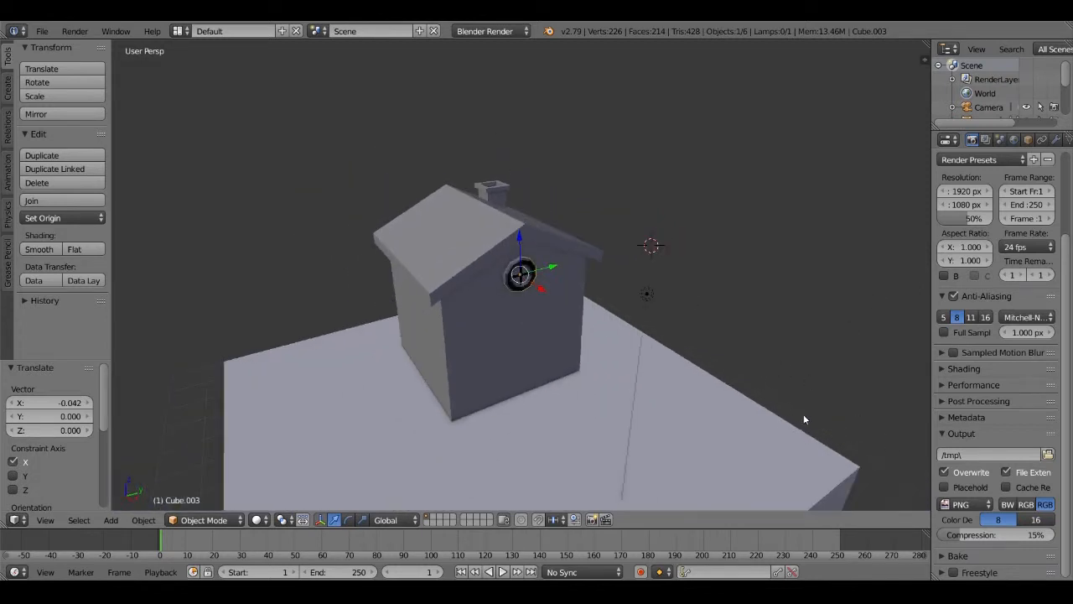
Add a cube mesh beside the ground slab and flatten it along Z to about 0.105
key("shift+a")
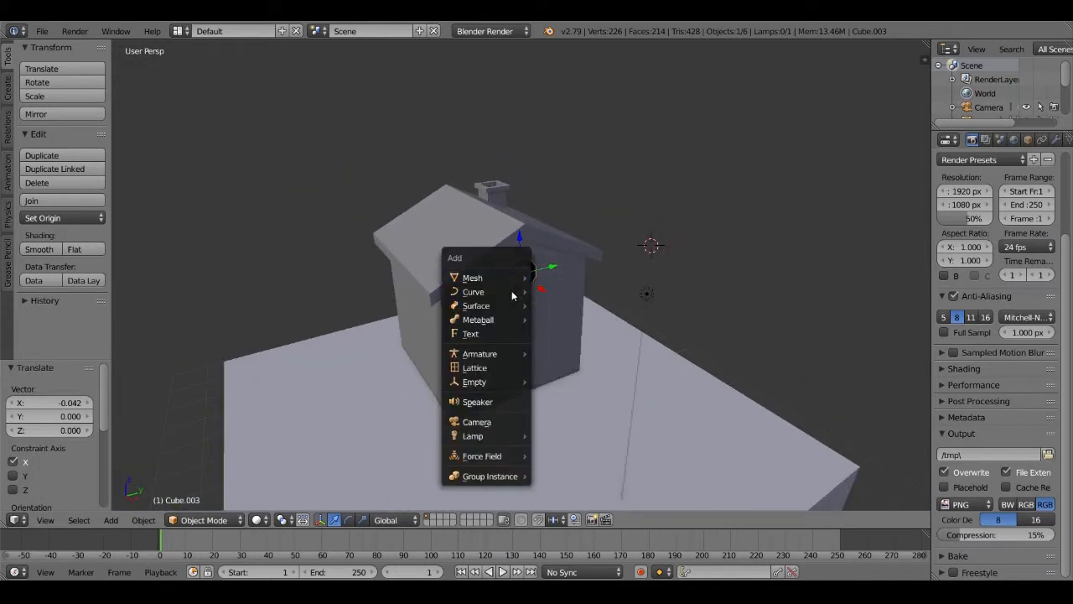
mouse_move(507, 279)
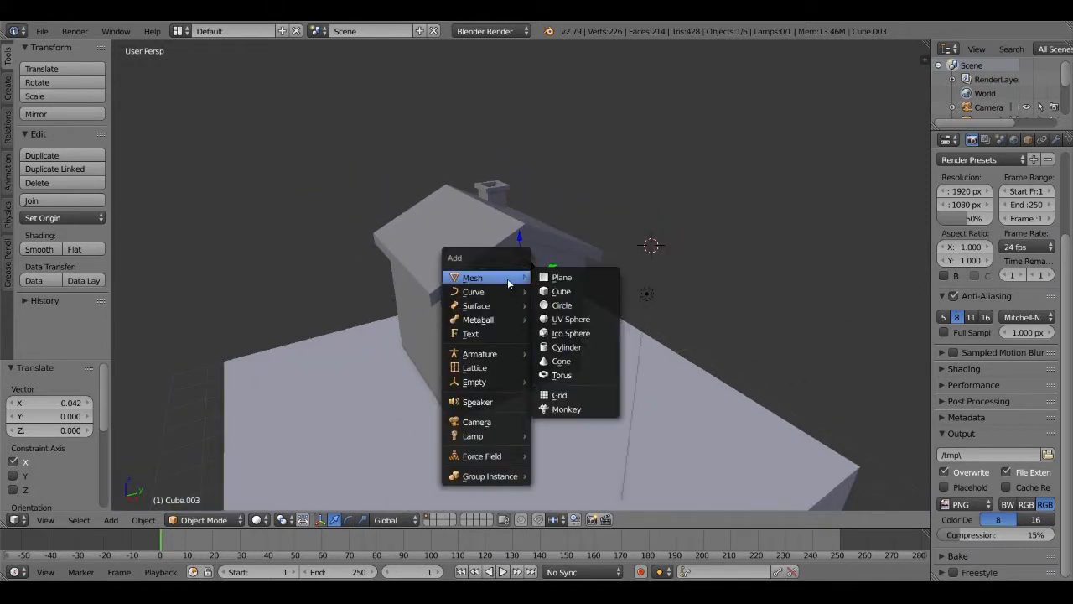
left_click(587, 292)
middle_click_drag(696, 302, 669, 310)
key("KP_Decimal")
scroll(705, 336, "down", 3)
key("s")
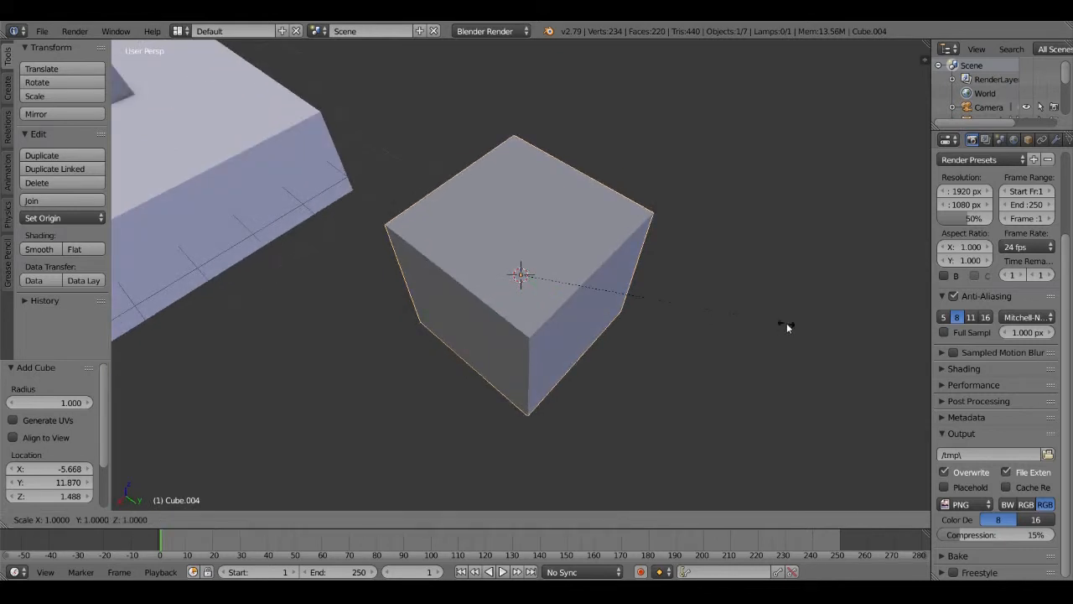
key("z")
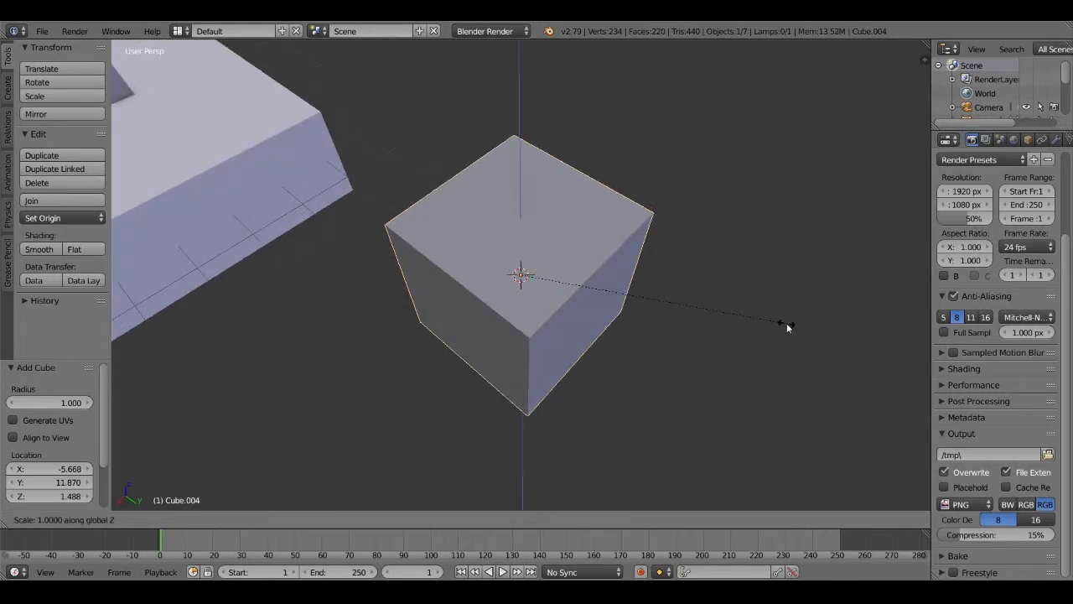
left_click(551, 282)
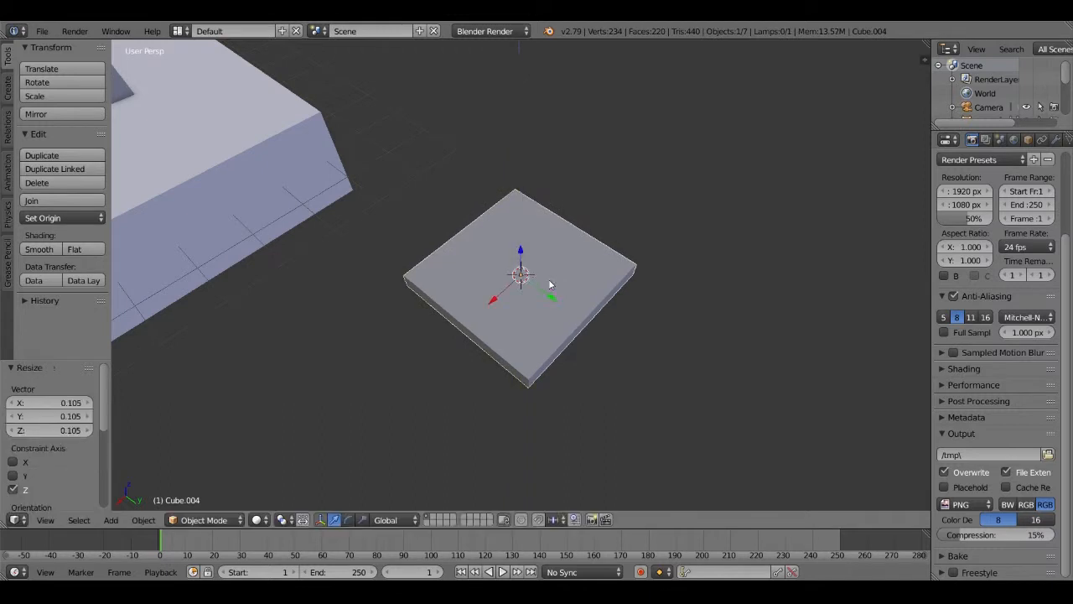
Thin the flattened cube further along Z by a factor of about 0.526
middle_click_drag(617, 297, 676, 286)
key("s")
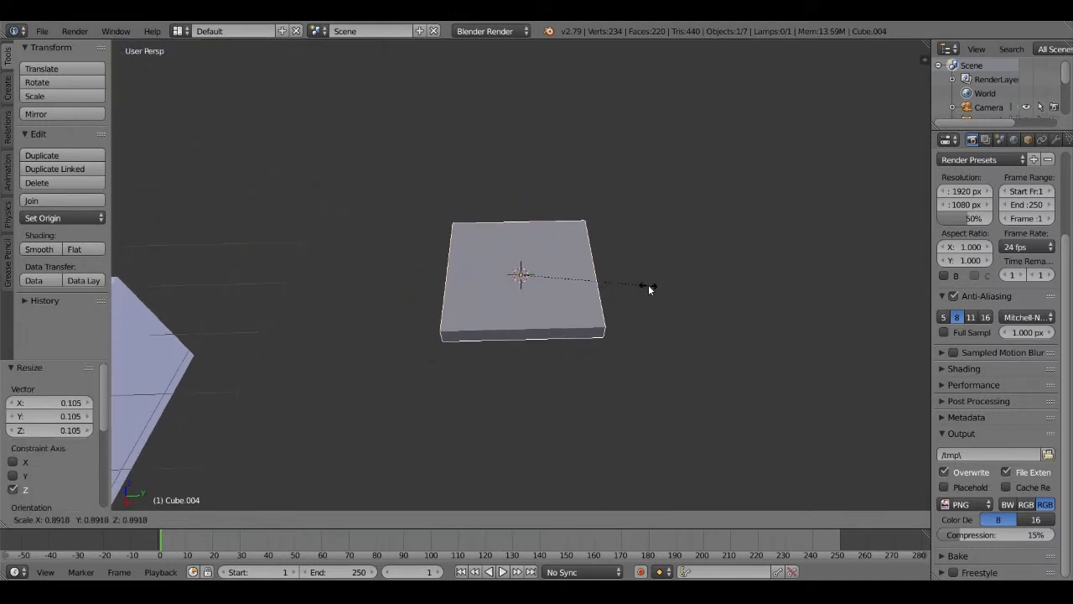
right_click(648, 284)
key("s")
key("z")
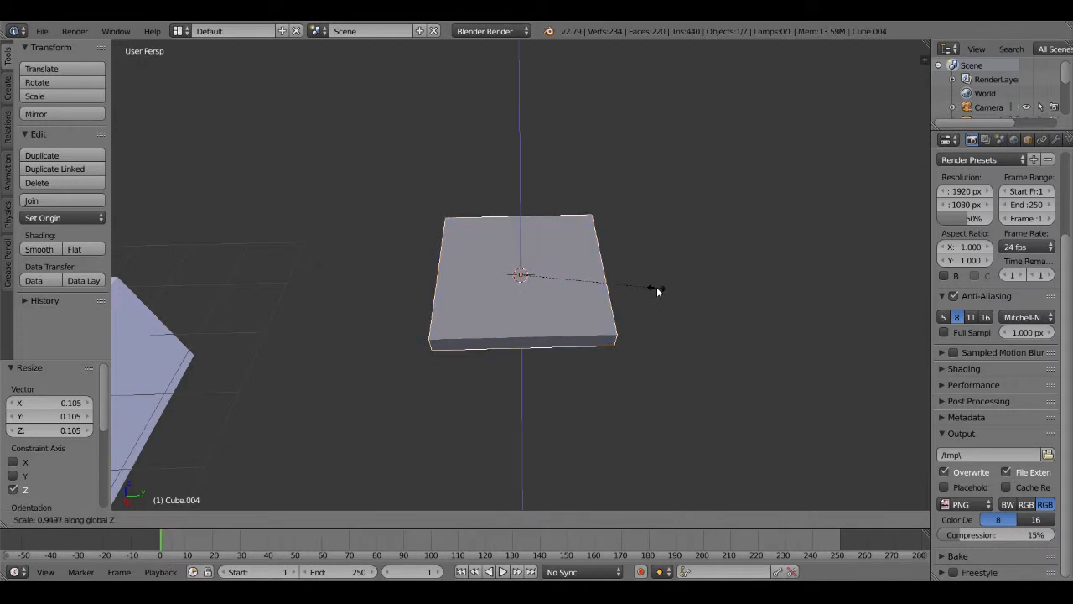
left_click(597, 279)
middle_click_drag(580, 284, 516, 275)
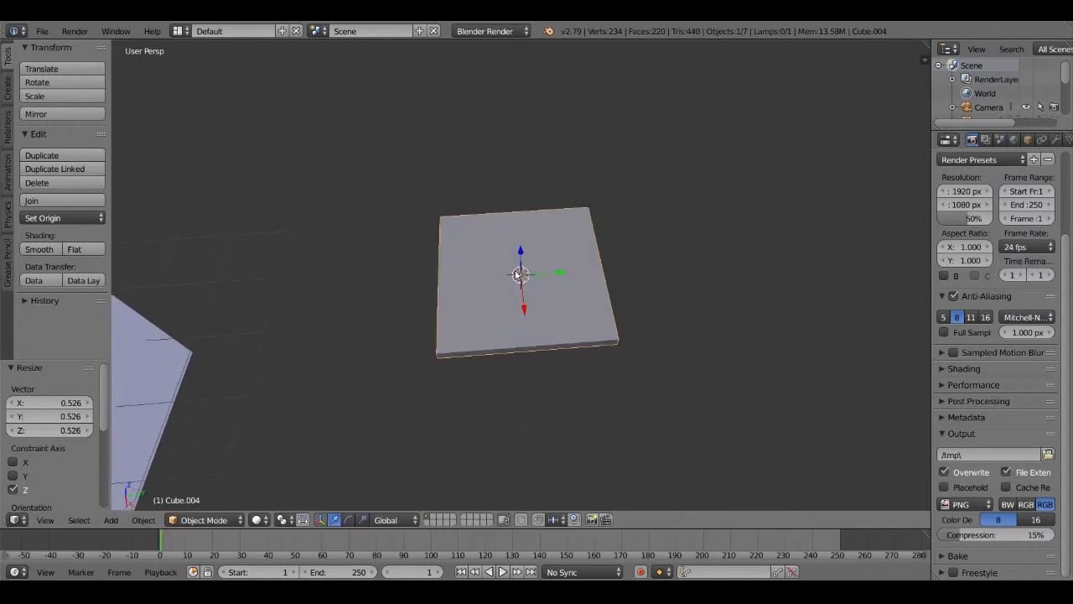
Subdivide the thin slab's top face with one cut in Edit Mode and select its -X, +Y quarter face
key("Tab")
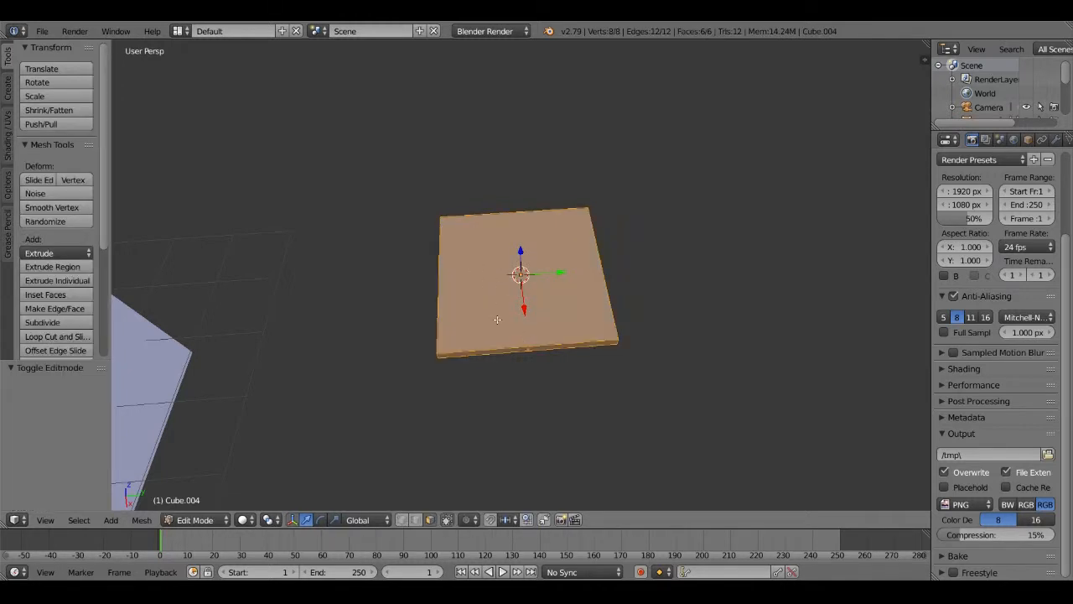
key("a")
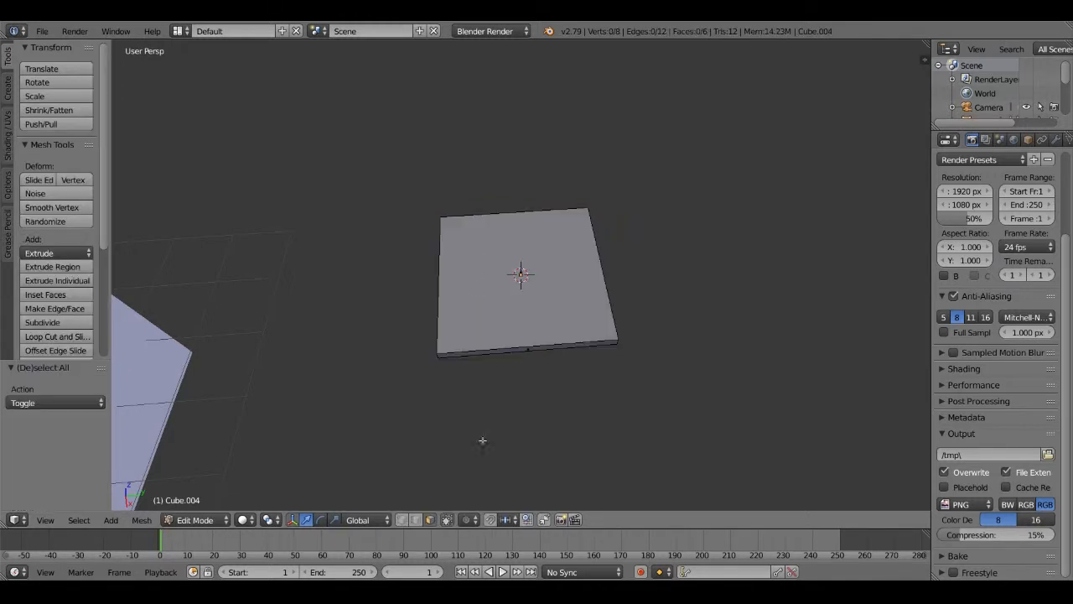
left_click(501, 271)
right_click(475, 268)
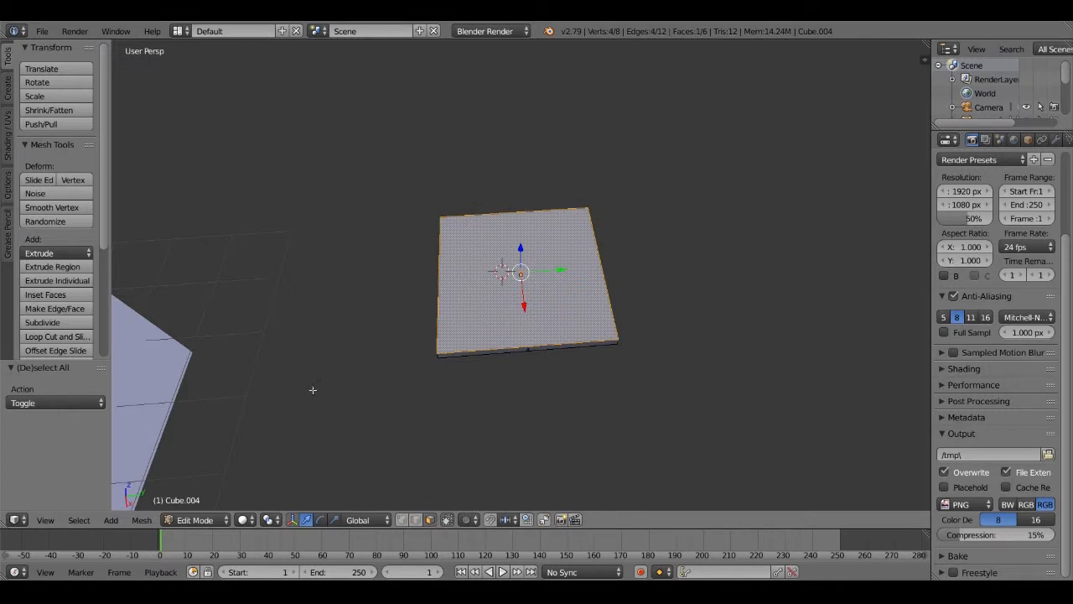
scroll(27, 244, "down", 2)
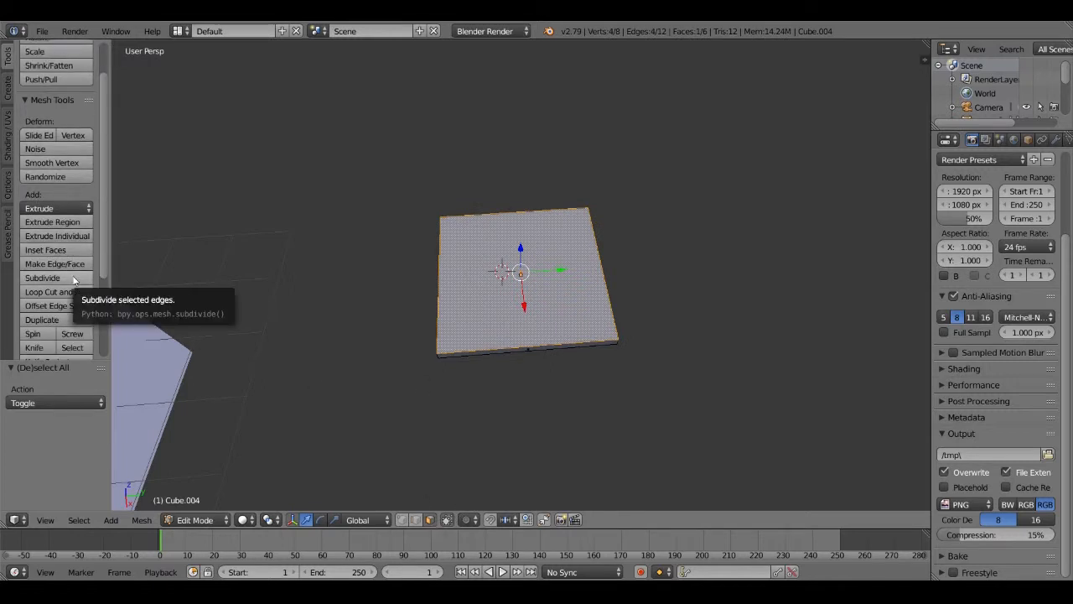
left_click(43, 278)
right_click(564, 241)
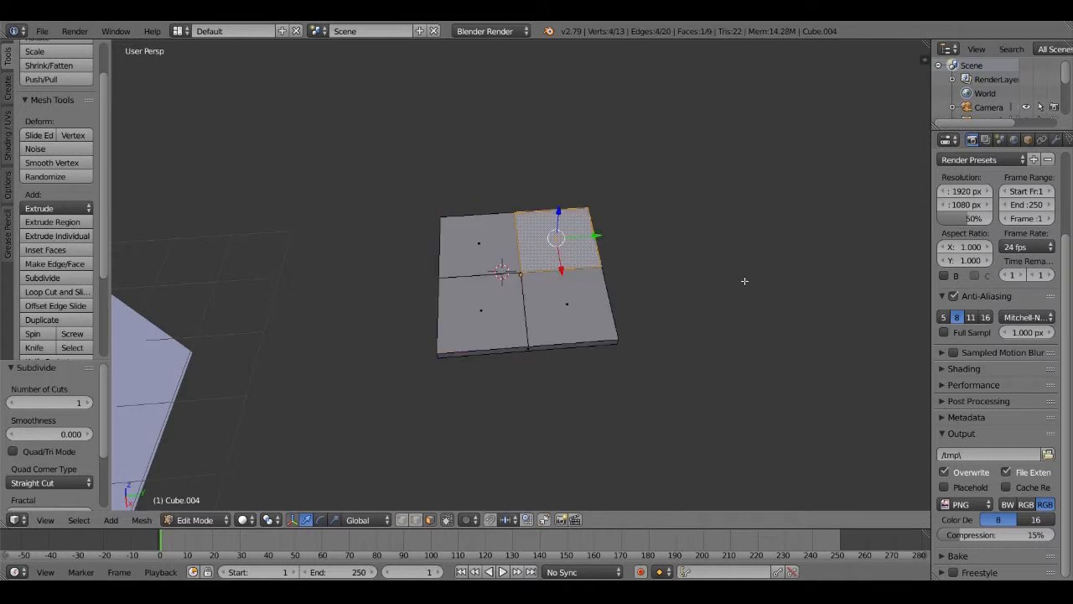
key("i")
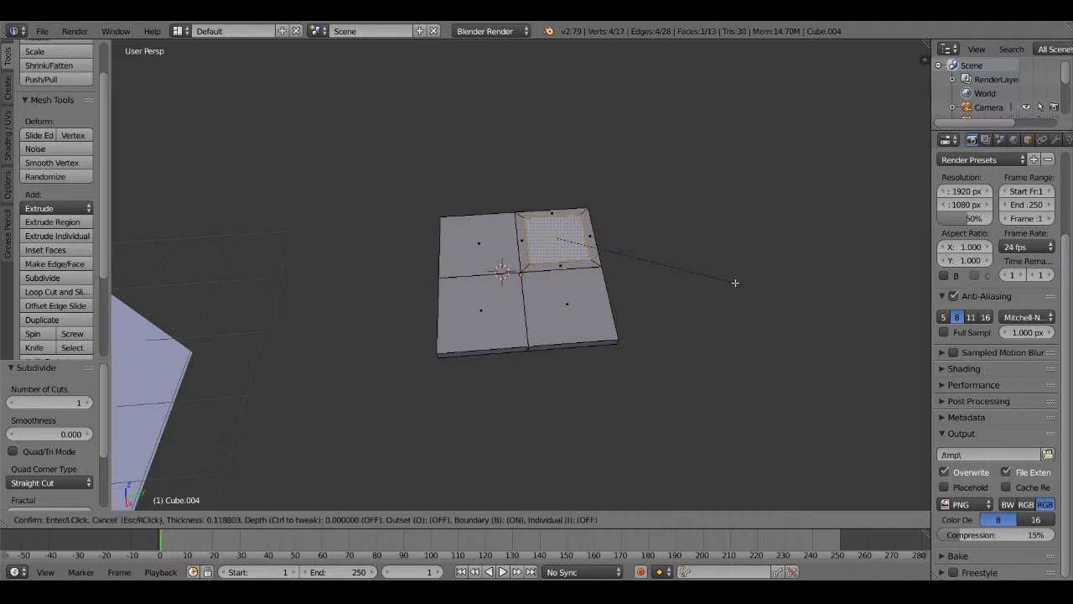
key("ctrl")
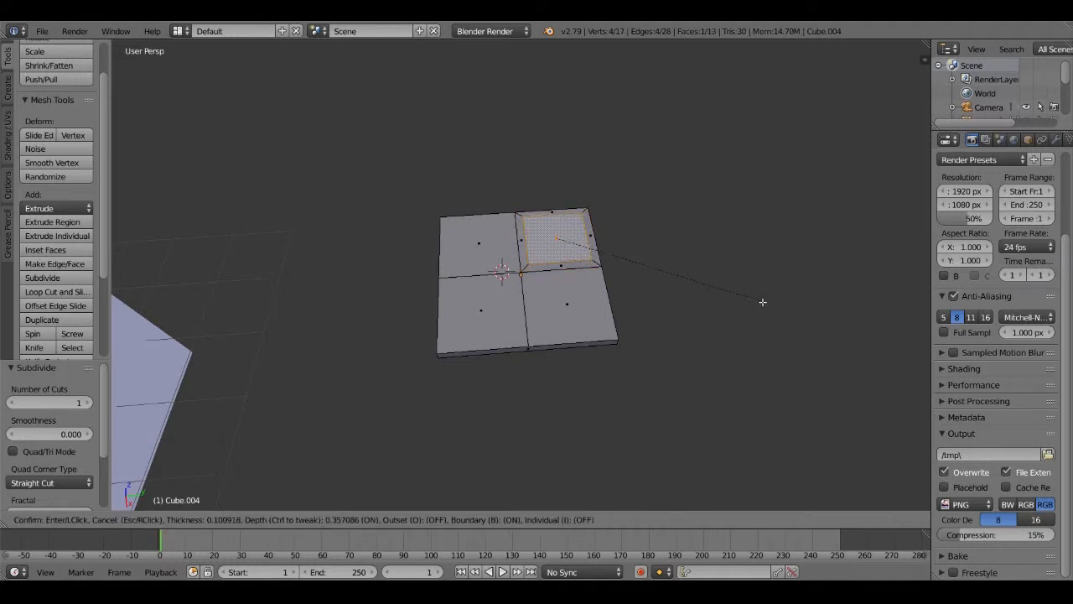
right_click(761, 315)
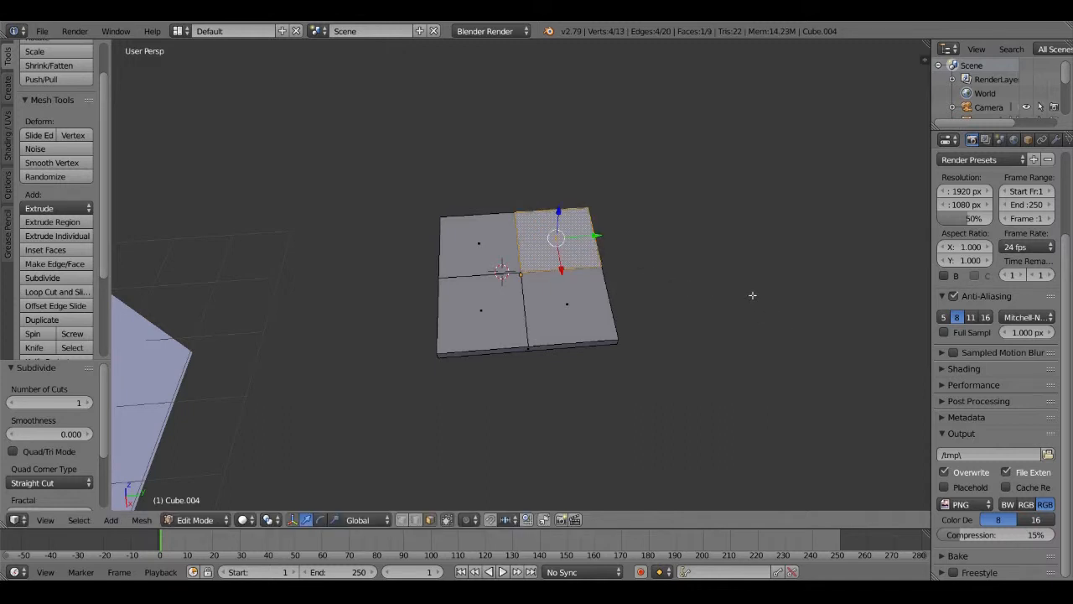
Extrude the selected quarter face in place and scale the new face to 0.8 to form an inset
key("e")
right_click(752, 295)
key("s")
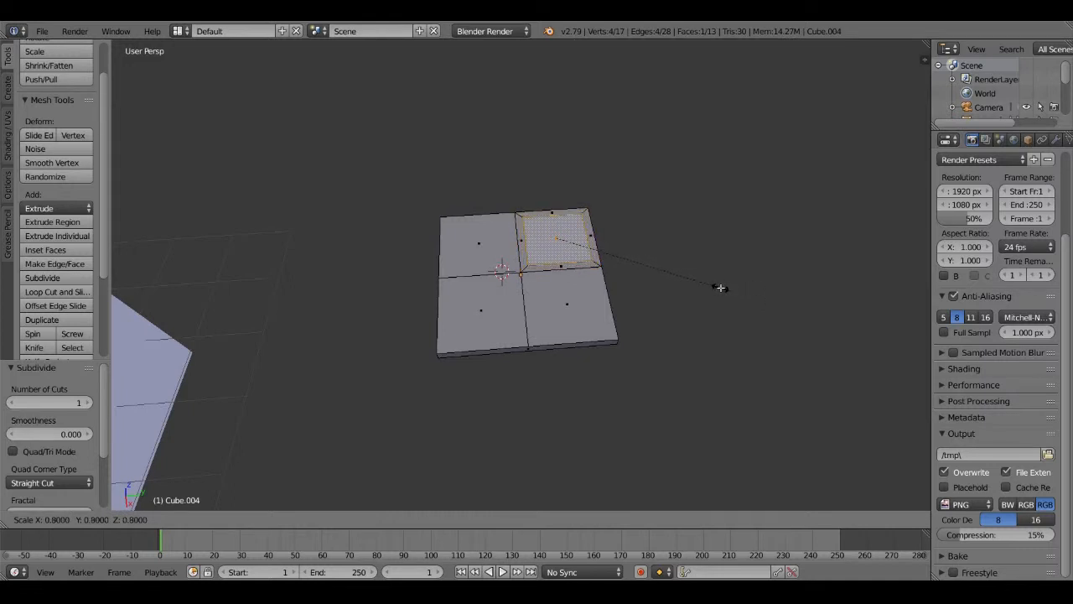
left_click(721, 288)
Select the slab's -X, -Y quarter face, next to the inset one
middle_click_drag(719, 263, 461, 216)
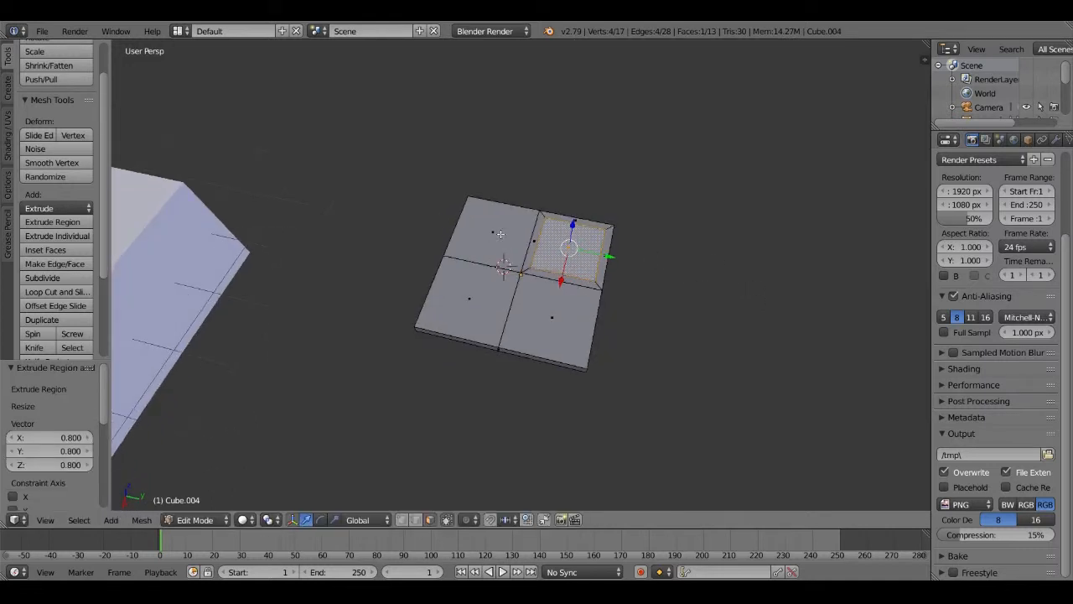
right_click(494, 232)
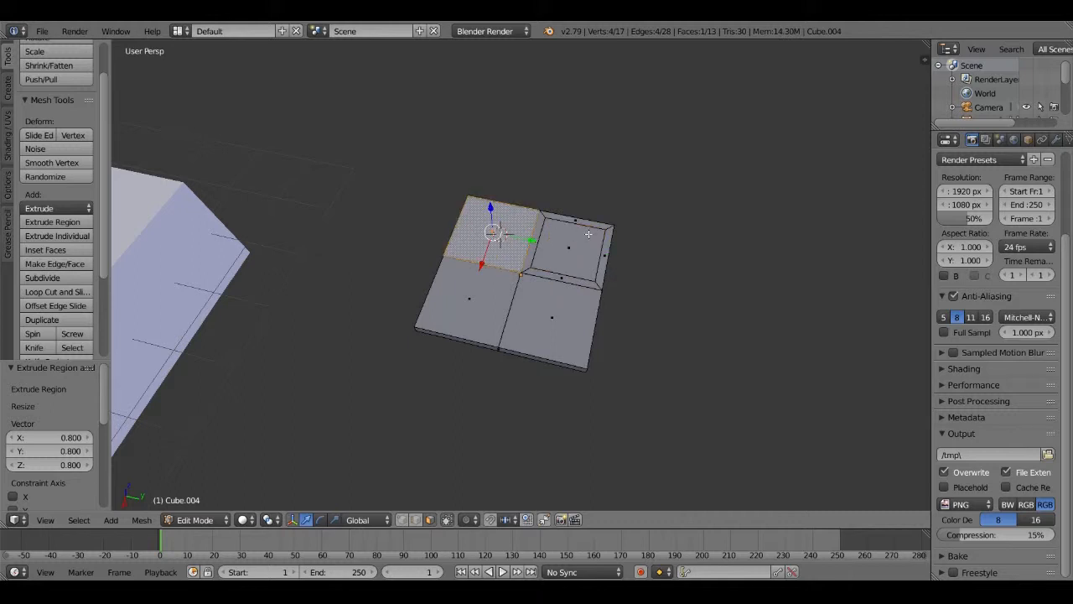
key("i")
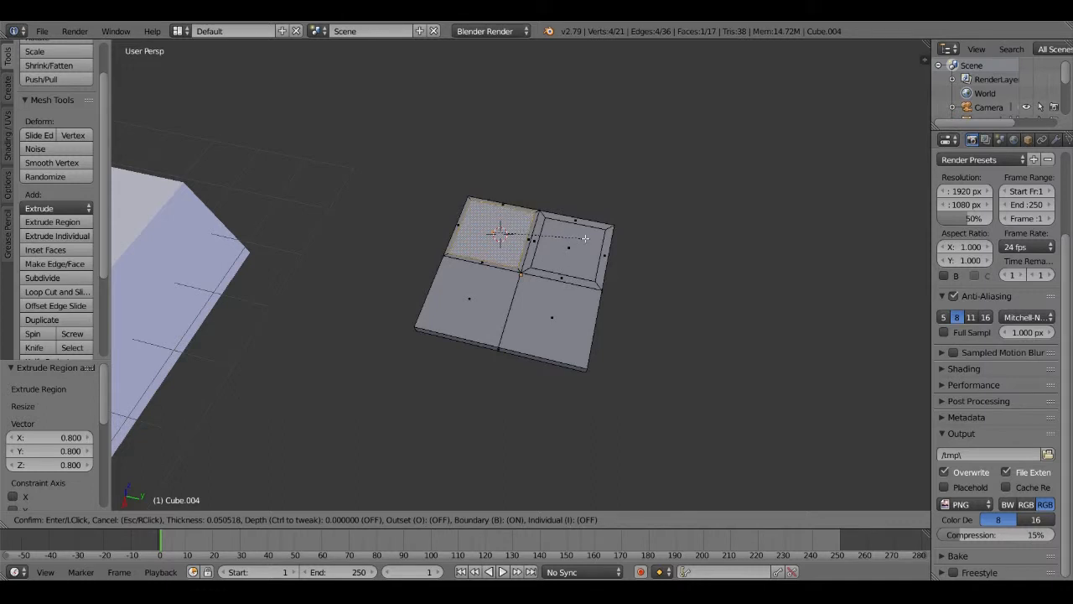
key("ctrl")
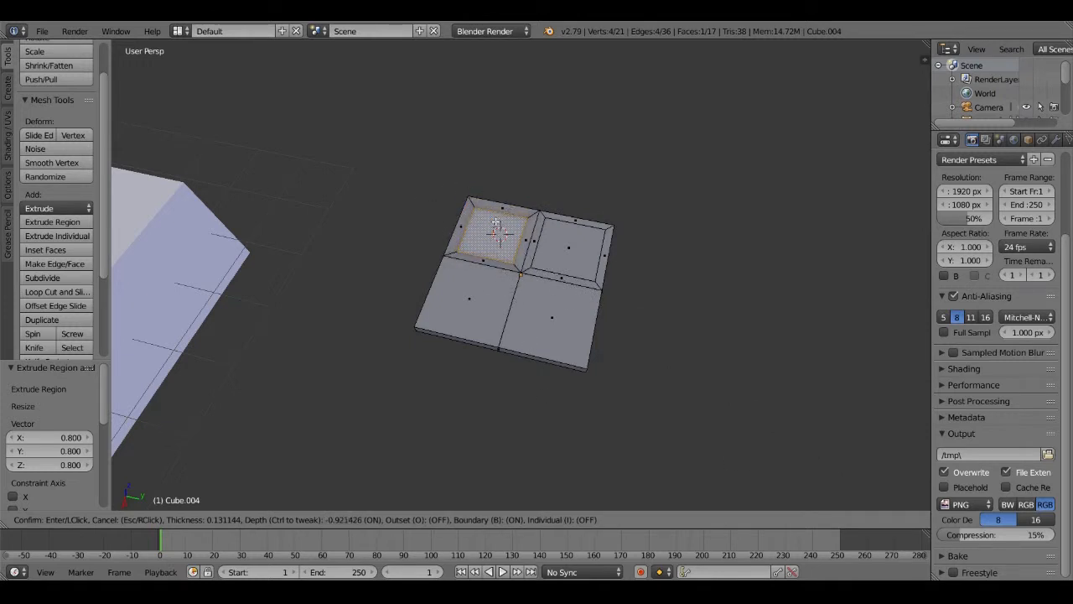
right_click(549, 230)
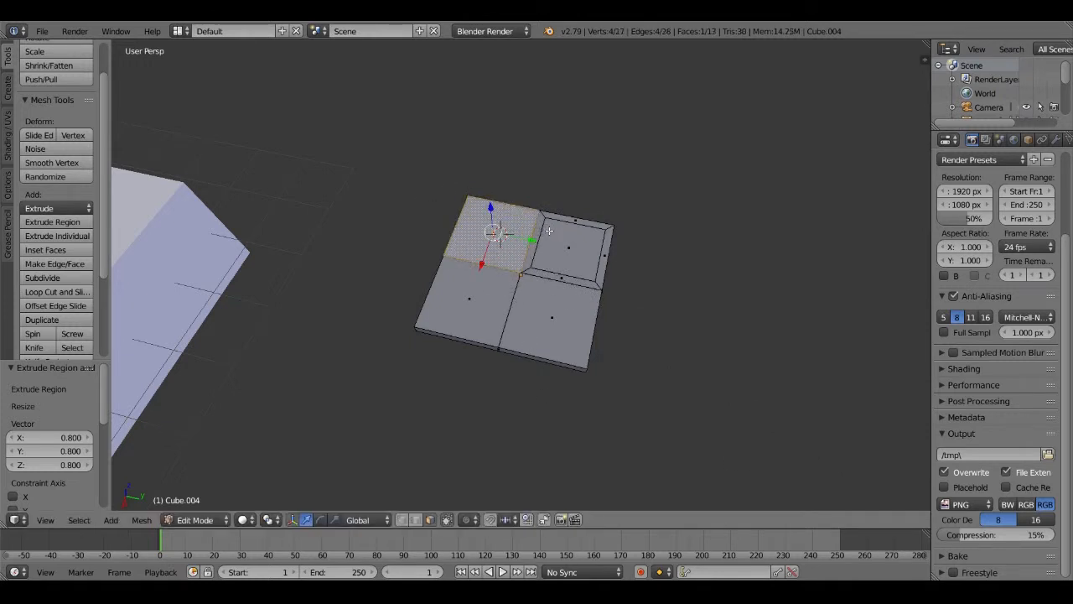
Extrude the selected -X, -Y quarter face in place and scale it down to match the neighbouring inset
key("e")
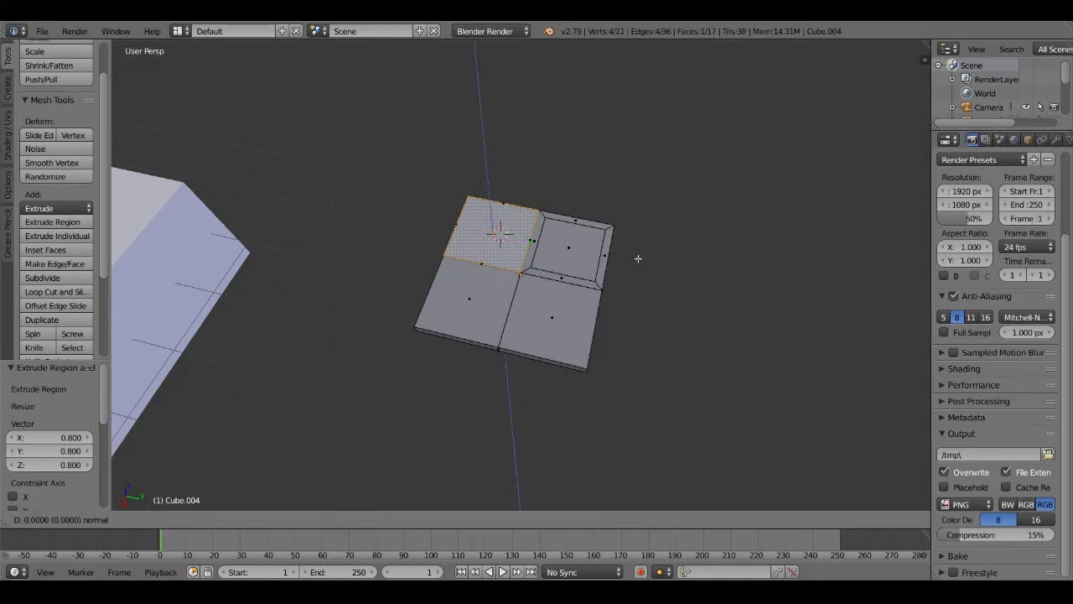
right_click(635, 257)
key("s")
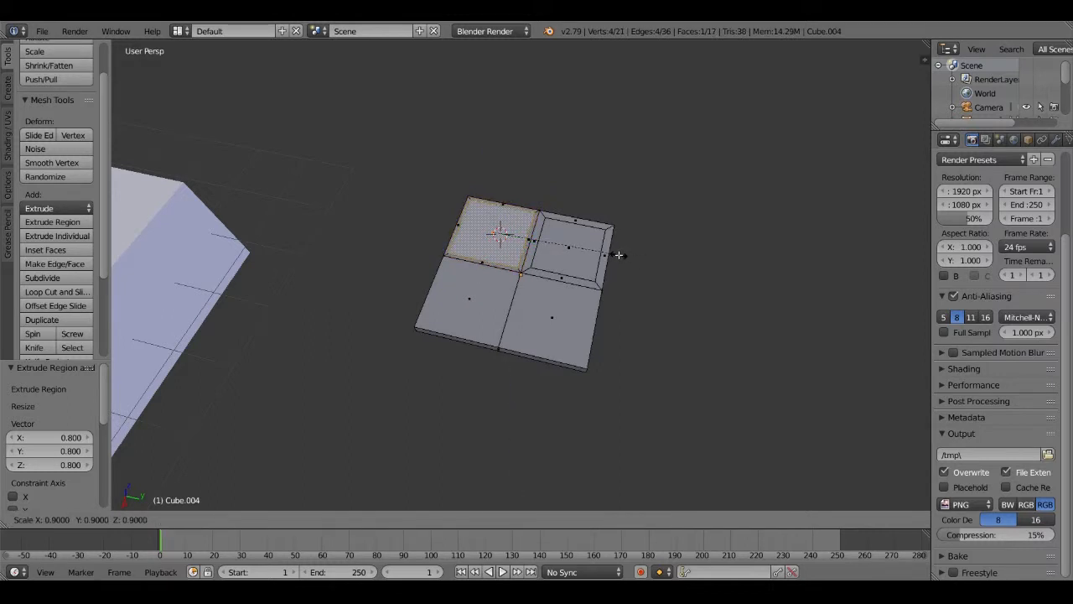
left_click(613, 251)
Inset the +X, +Y quarter face by extruding it in place and scaling it to 0.8
right_click(539, 306)
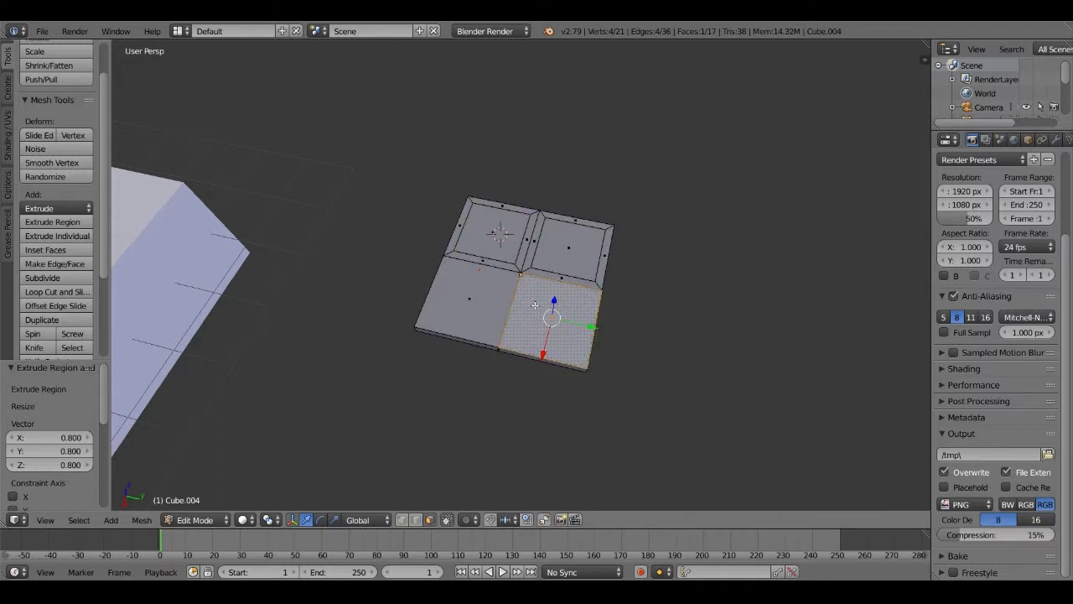
key("e")
right_click(535, 305)
key("s")
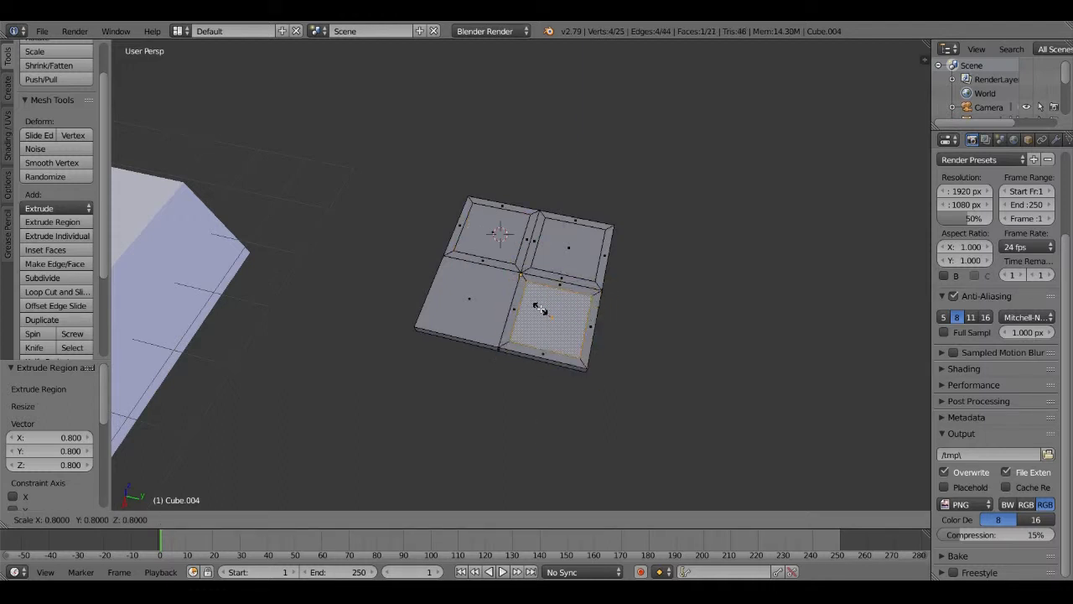
left_click(540, 307)
Inset the remaining +X, -Y quarter face by extruding it in place and scaling it to 0.8
right_click(503, 297)
key("e")
right_click(503, 296)
key("s")
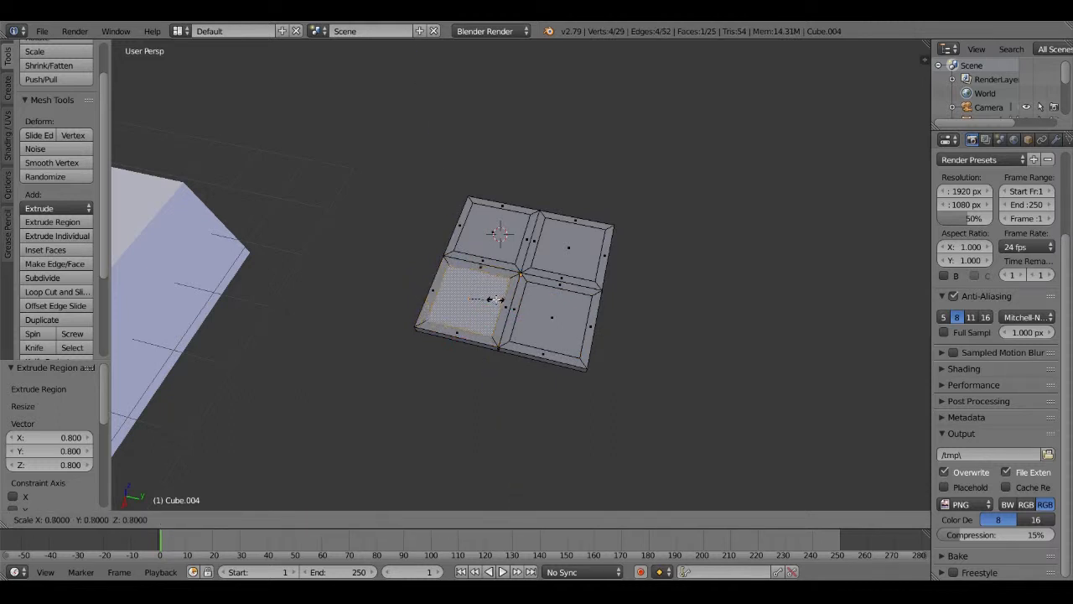
left_click(495, 300)
Select all four inset pane faces and extrude them inward by about -0.09 to recess the window panes
middle_click_drag(661, 325, 662, 313)
left_click(506, 246, "shift")
left_click(568, 250, "shift")
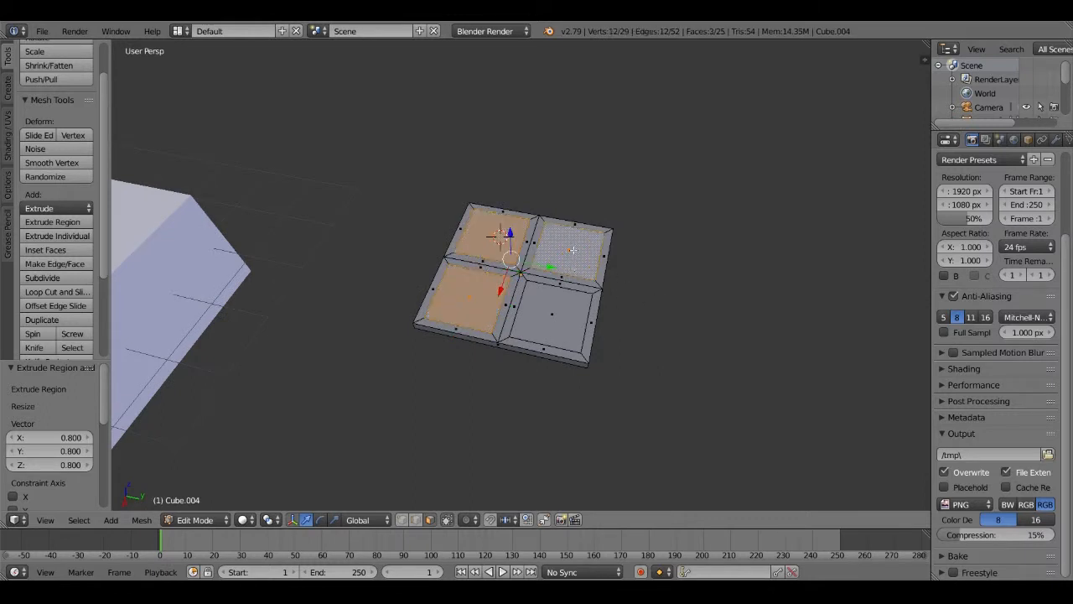
left_click(565, 316, "shift")
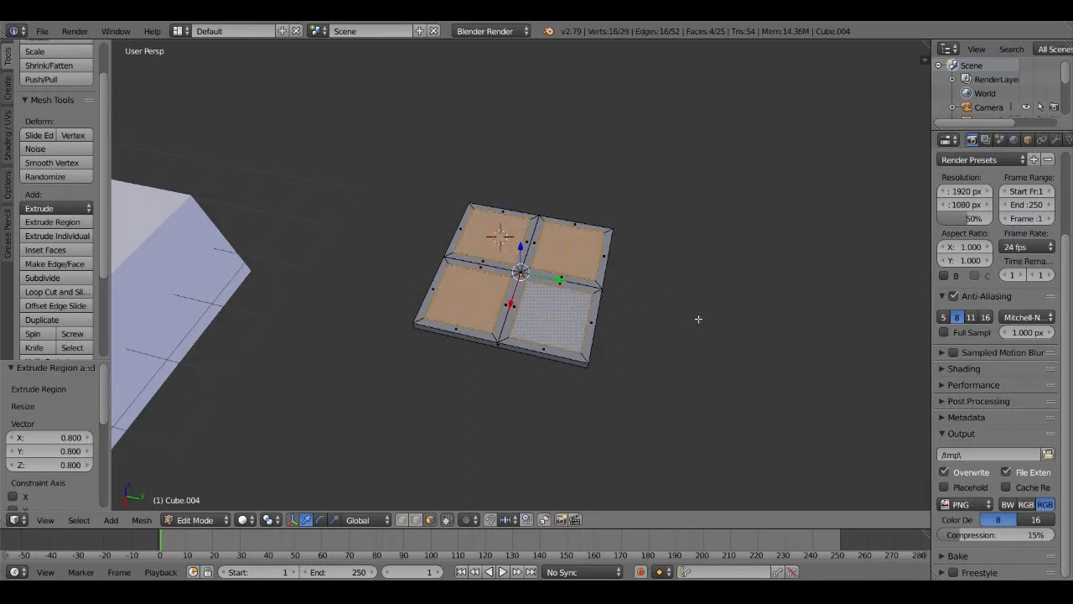
key("e")
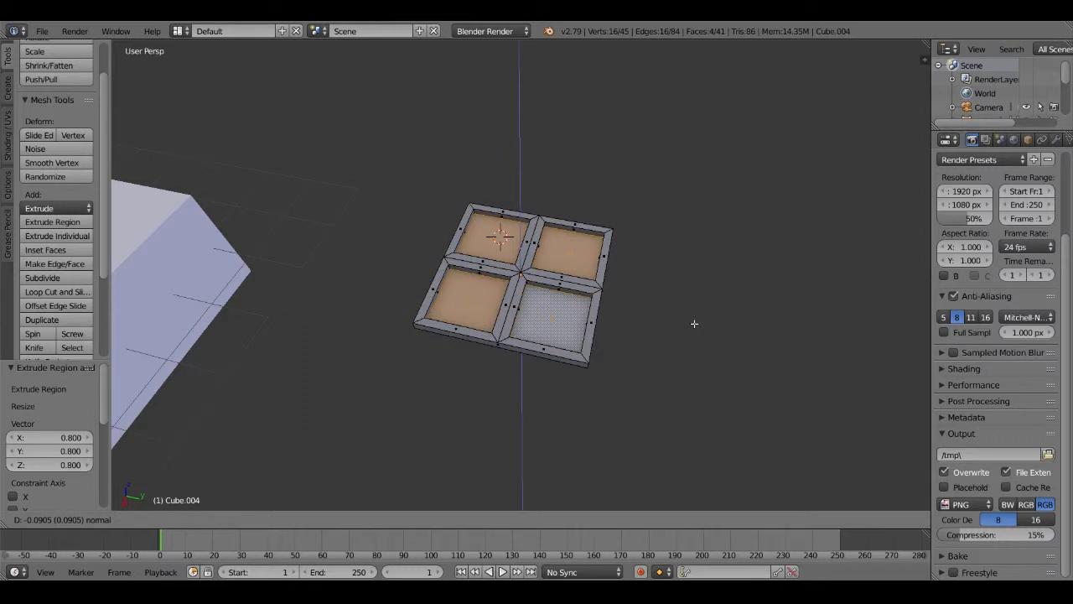
left_click(695, 323)
Select the whole window mesh and move it freely toward the house's -Y side, with a last shift of about -6.98, -10.48, -2.01
middle_click_drag(677, 309, 564, 292)
key("a")
key("a")
key("g")
left_click(376, 220)
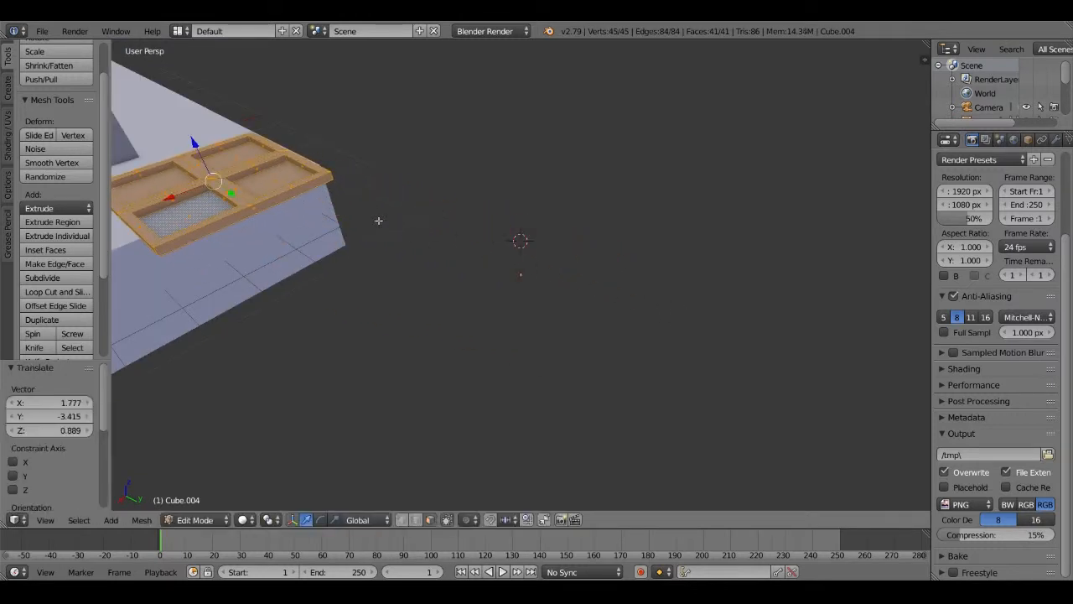
middle_click_drag(377, 221, 499, 250)
scroll(501, 257, "down", 5)
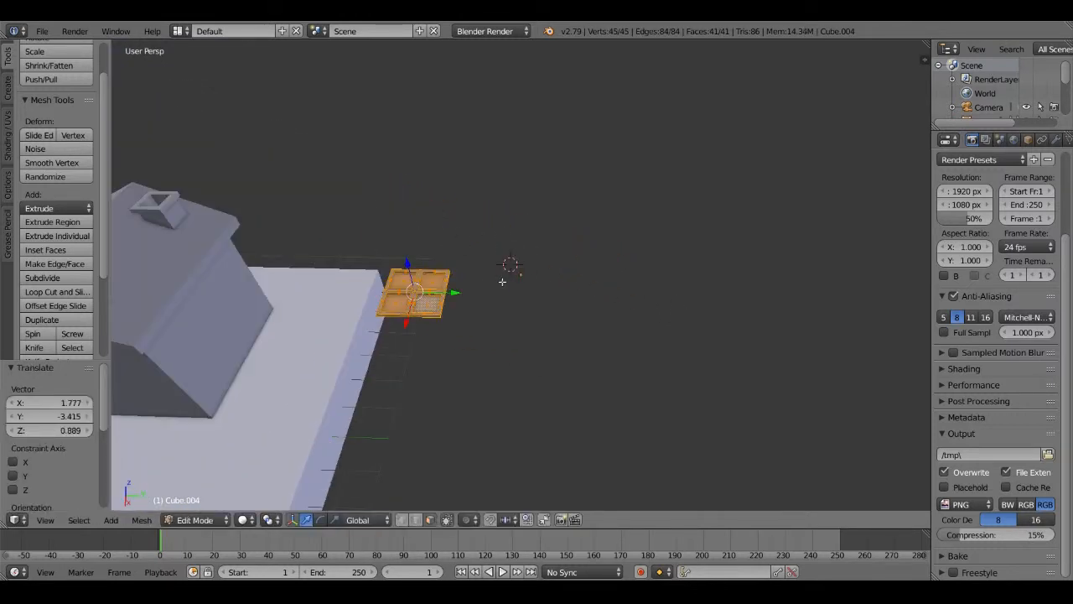
middle_click_drag(529, 312, 563, 298)
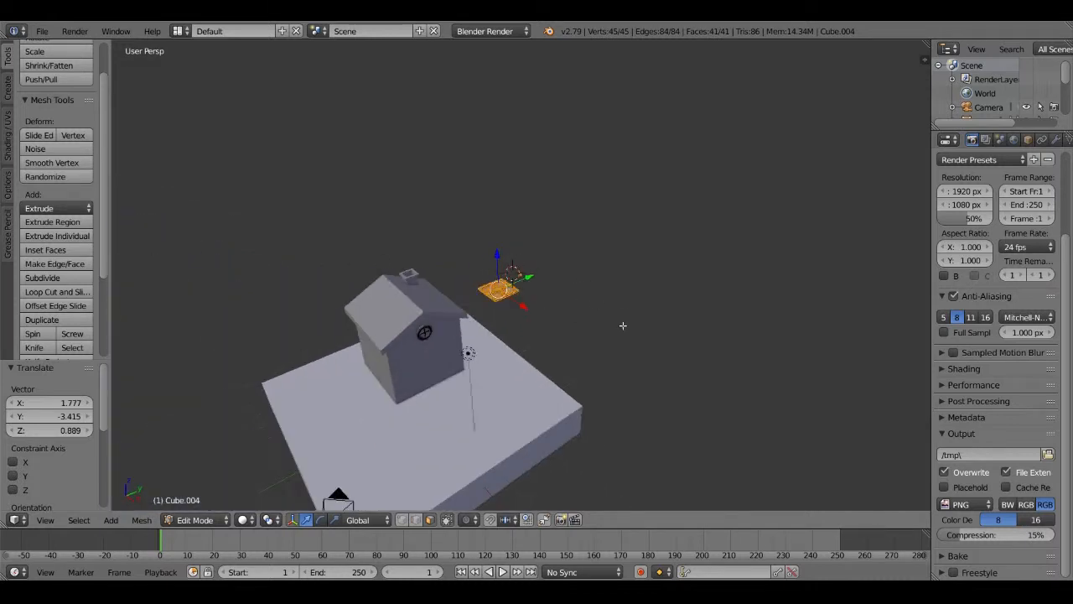
key("g")
left_click(436, 362)
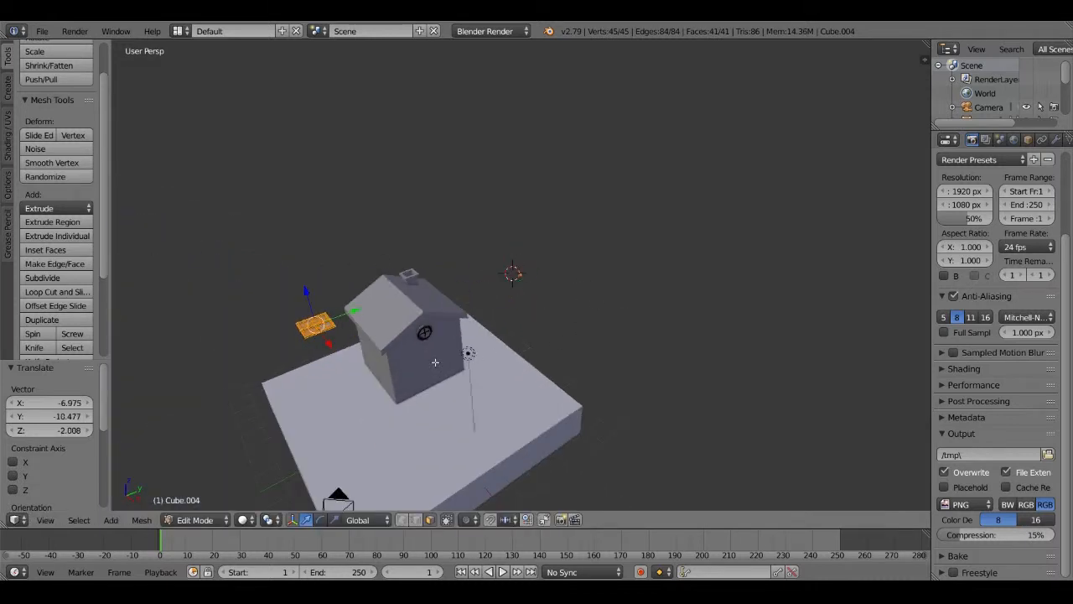
Line the window up with the house's -Y wall by moving it about 5.5 along Z, 9.32 along X, and -2.53 along Z
key("g")
key("z")
left_click(420, 290)
key("g")
key("x")
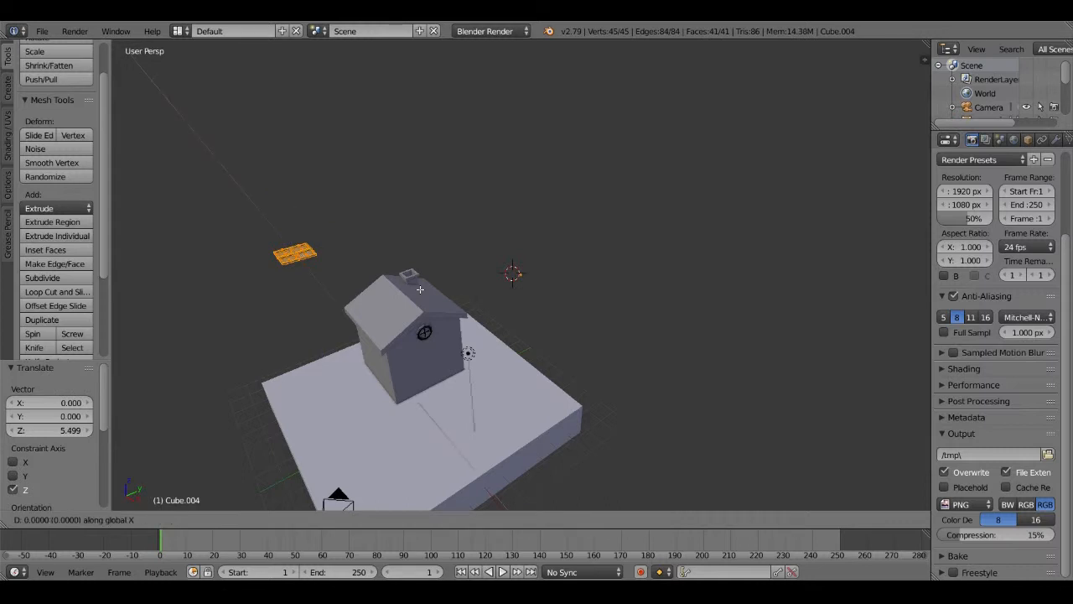
left_click(497, 389)
middle_click_drag(497, 390, 567, 394)
key("g")
key("z")
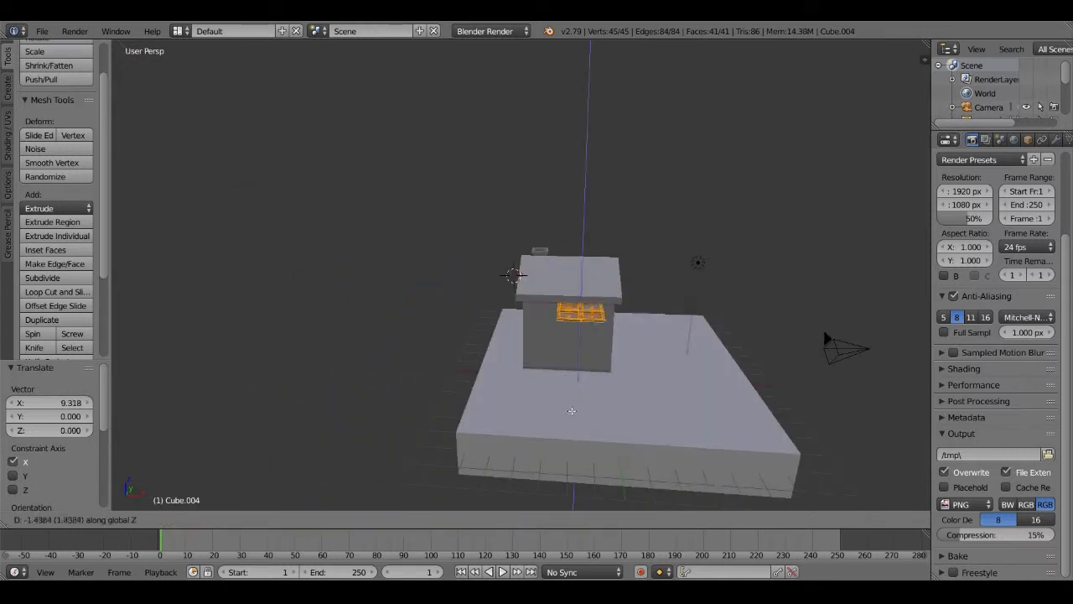
left_click(591, 423)
Rotate the window 90° about X to stand upright and scale it to about 0.533
key("r")
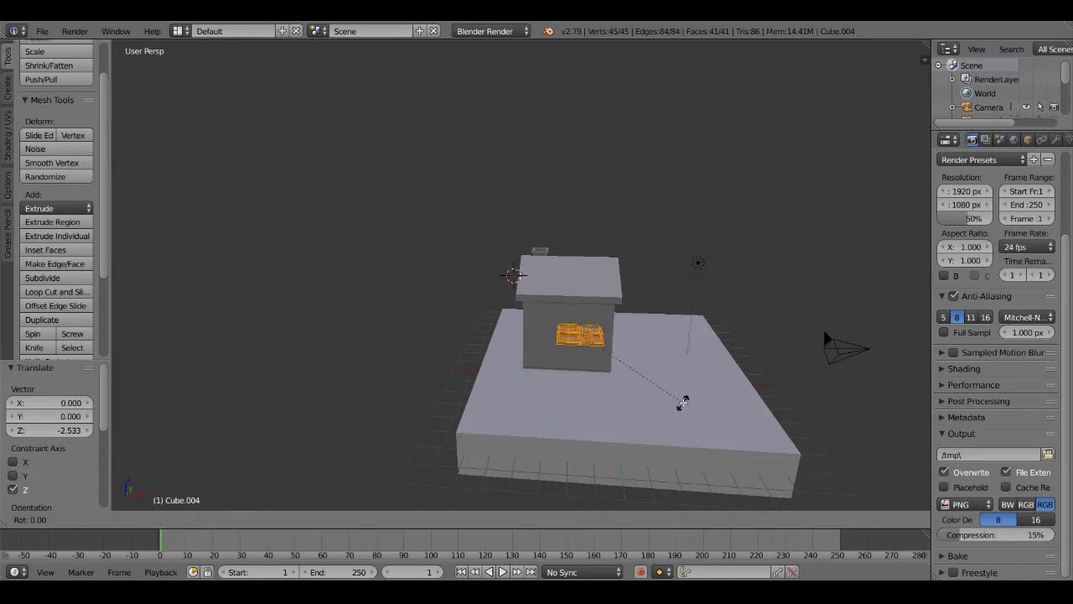
key("x")
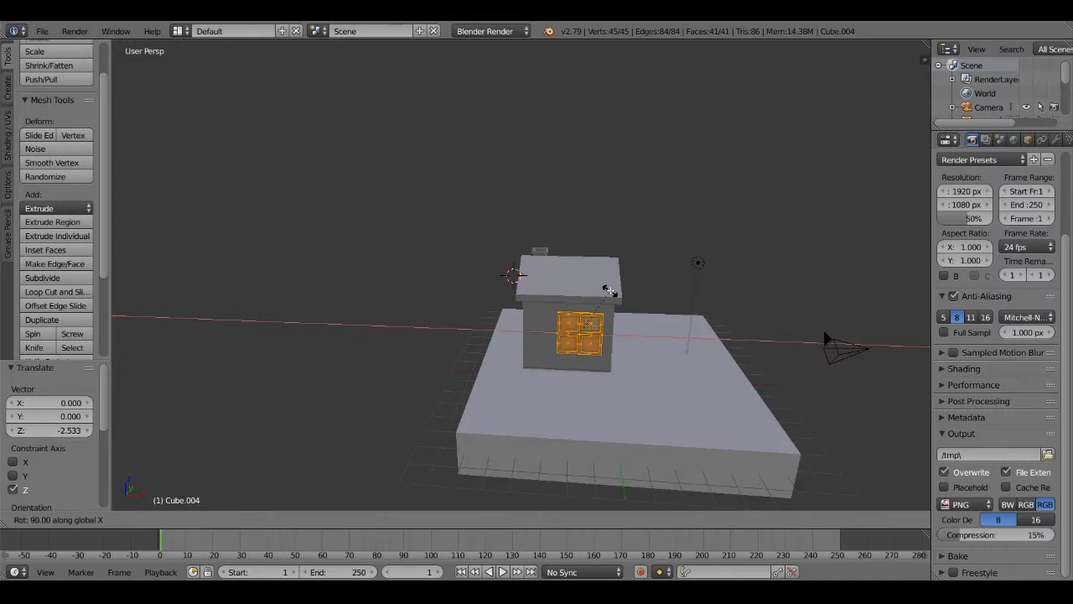
left_click(610, 293, "ctrl")
middle_click_drag(678, 322, 654, 328)
key("s")
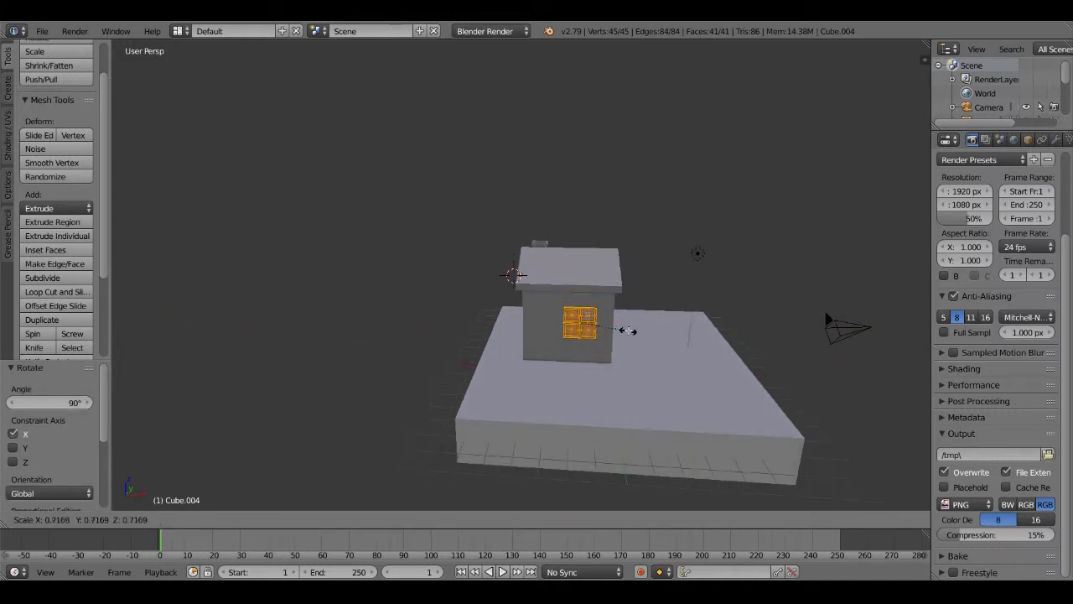
left_click(616, 328)
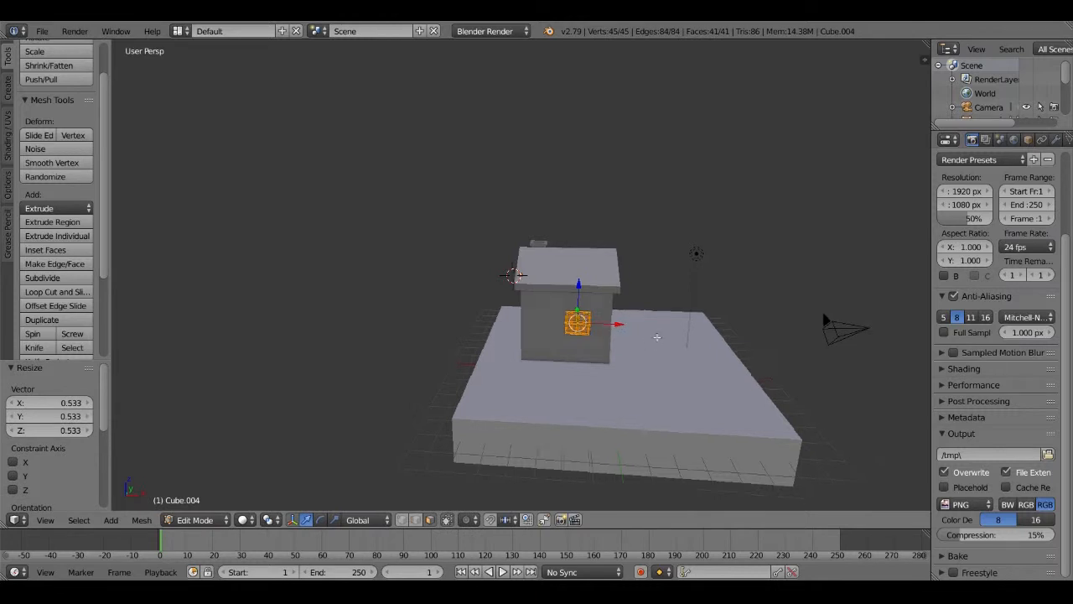
Move the window about 0.83 along Y so it sits against the house's -Y wall
middle_click_drag(665, 338, 589, 338)
key("KP_Decimal")
scroll(439, 297, "down", 4)
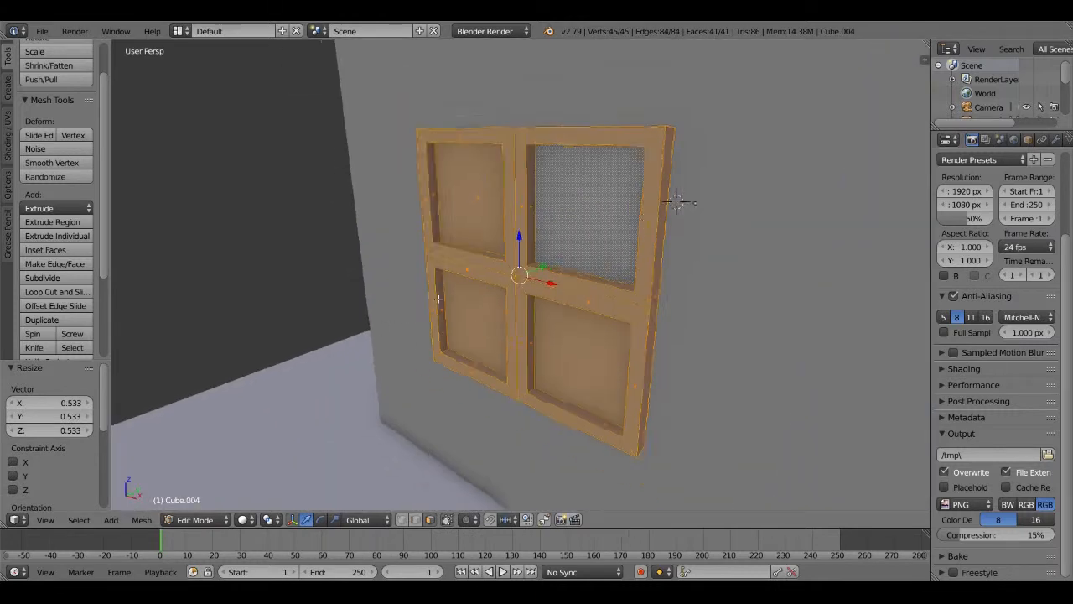
middle_click_drag(659, 288, 584, 281)
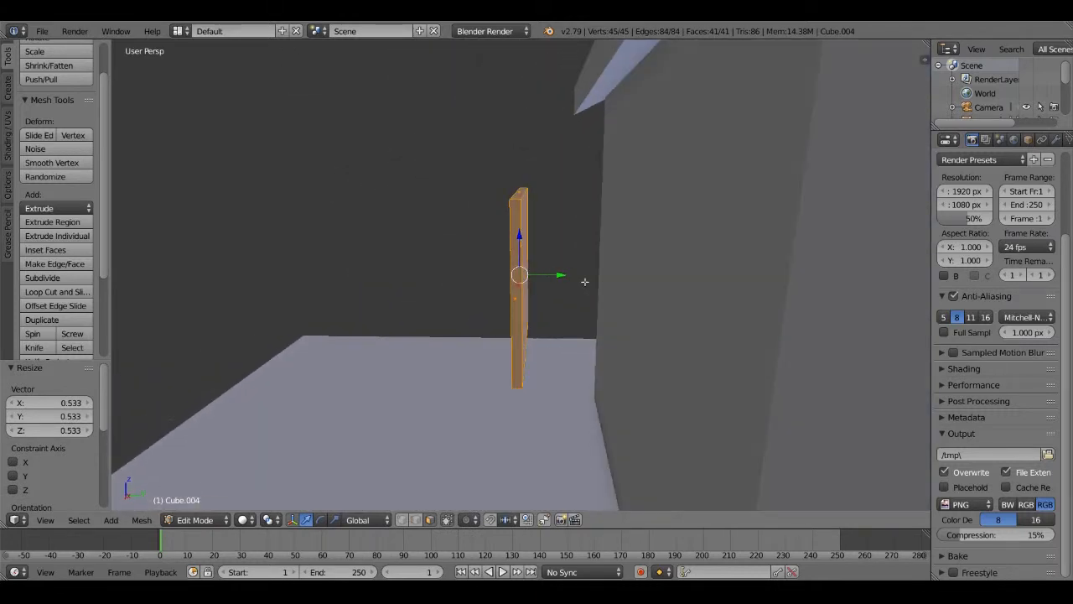
key("x")
key("g")
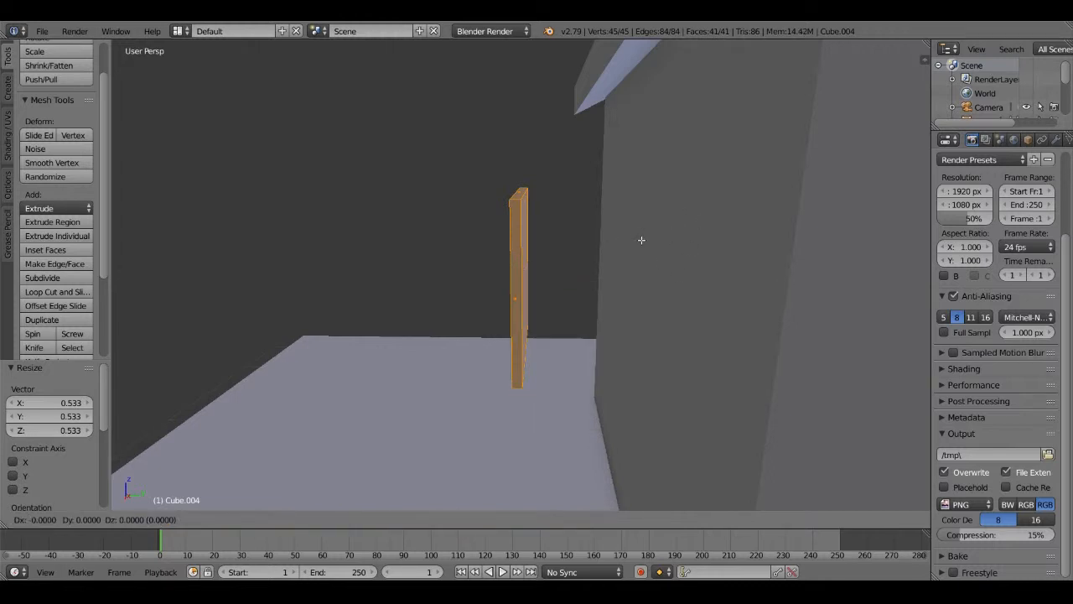
key("y")
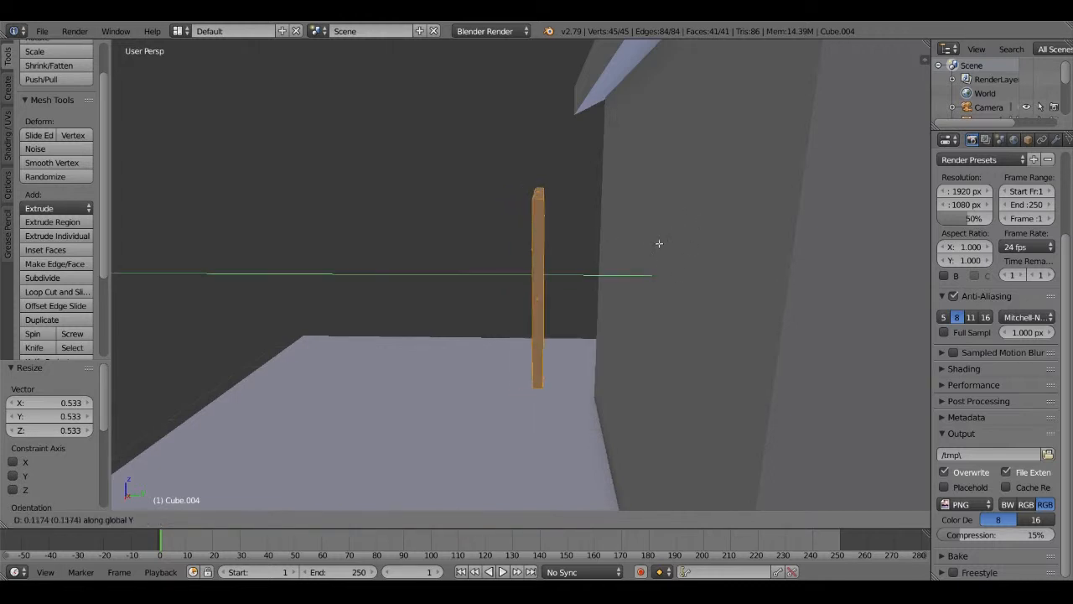
left_click(767, 248)
Move the window within the wall plane, Y locked, by about 0.554 in X and -0.897 in Z
middle_click_drag(762, 257, 881, 308)
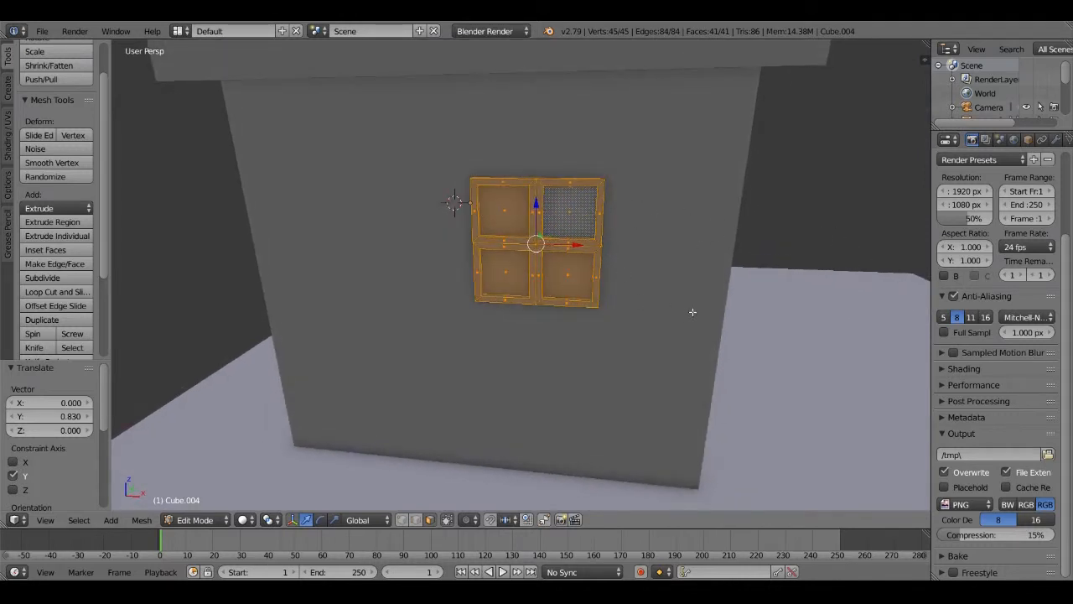
key("g")
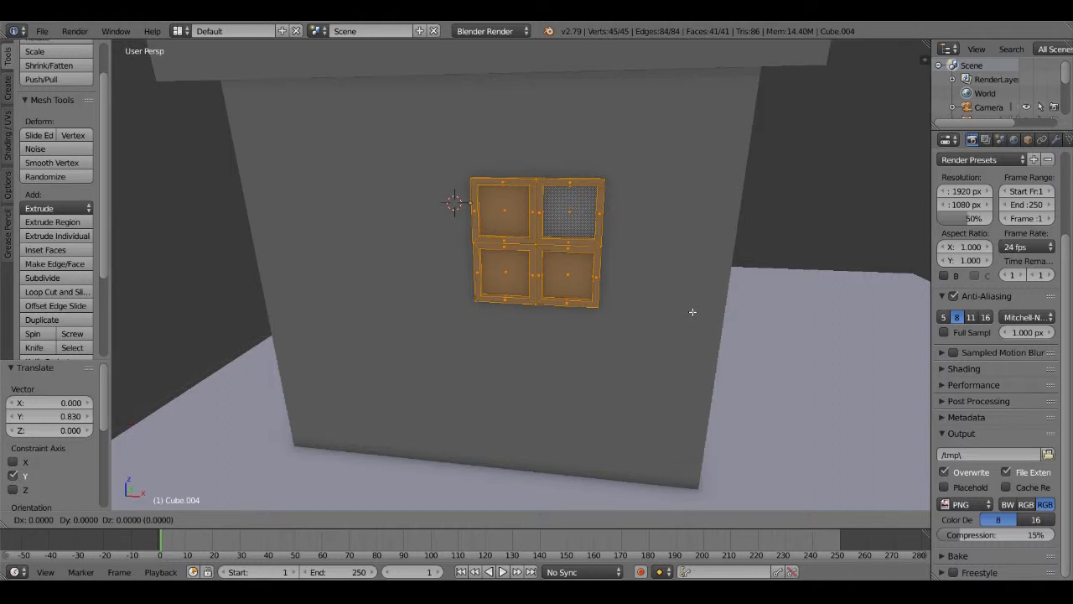
key("shift+y")
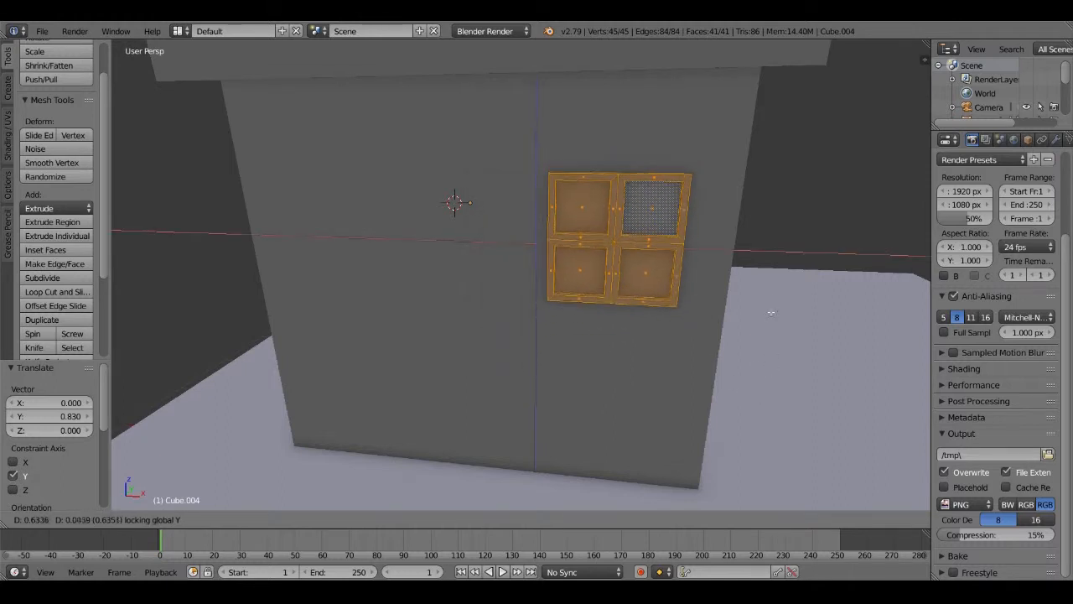
left_click(755, 401)
middle_click_drag(756, 401, 743, 351)
scroll(743, 351, "down", 3)
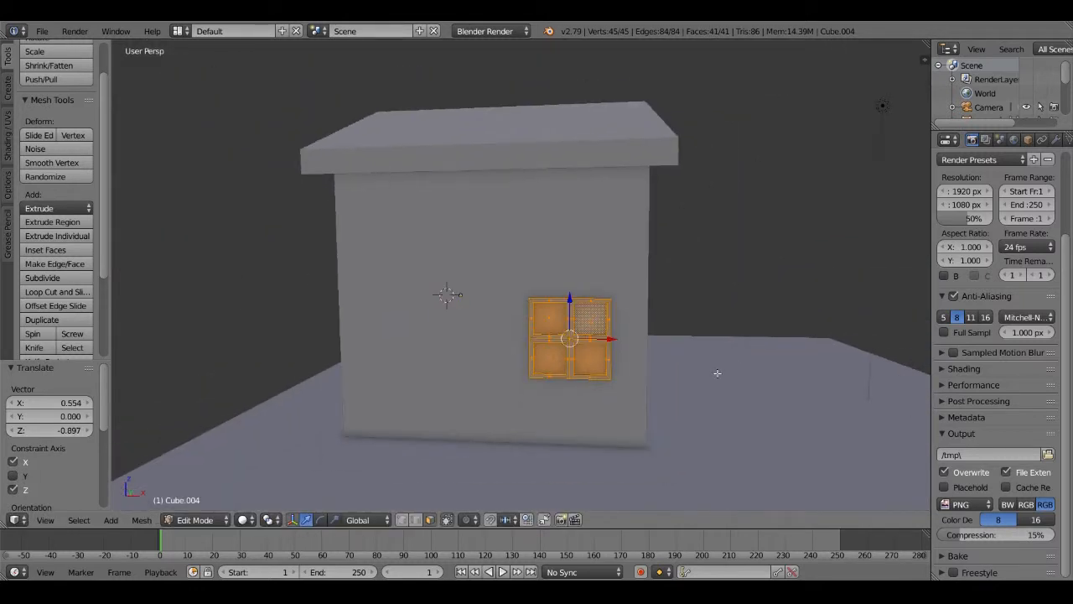
Duplicate the window and place the copy about -2.143 along X on the same wall
key("shift+d")
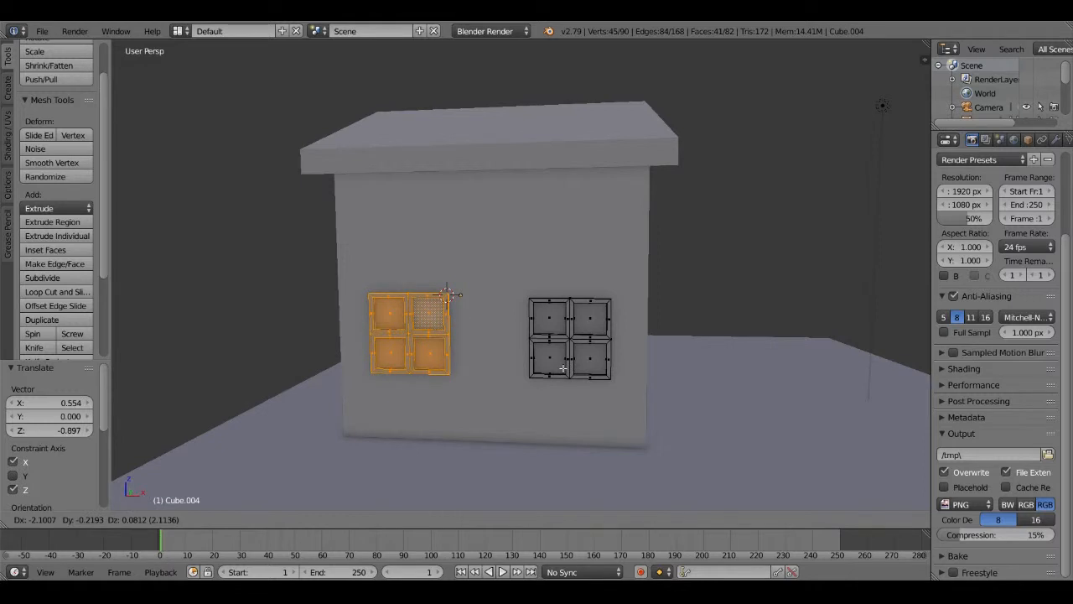
key("shift+y")
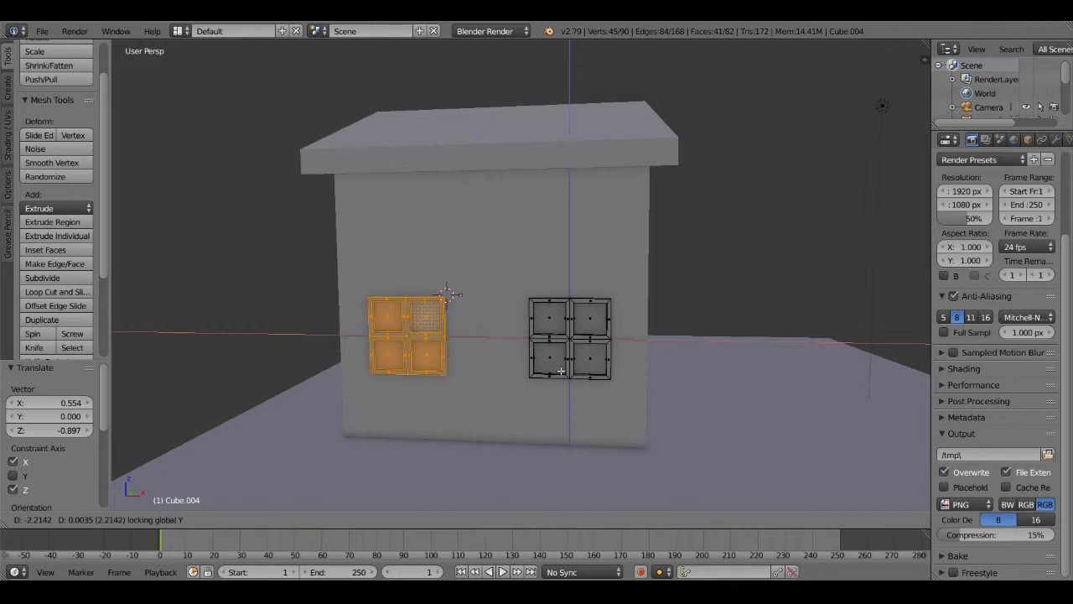
key("x")
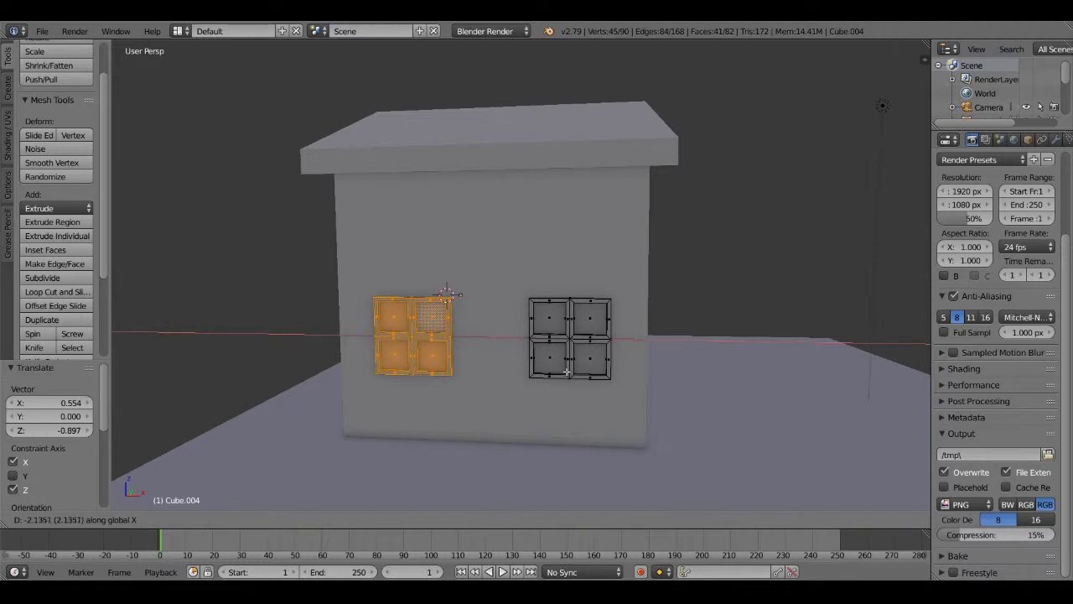
left_click(567, 372)
middle_click_drag(684, 357, 647, 375)
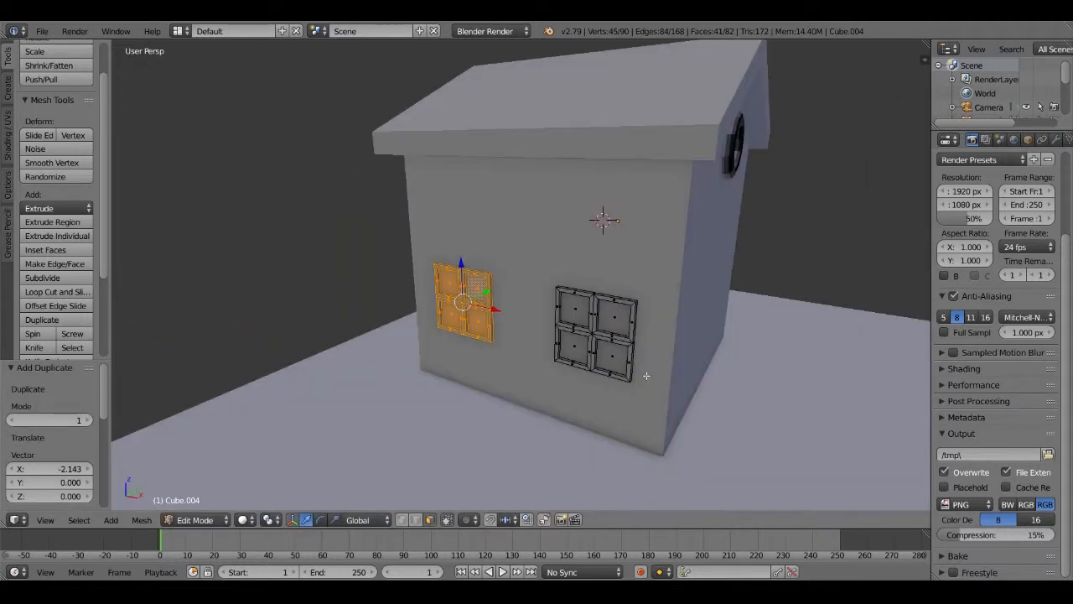
Leave mesh editing and examine the pair of windows on the side wall as one object
key("Tab")
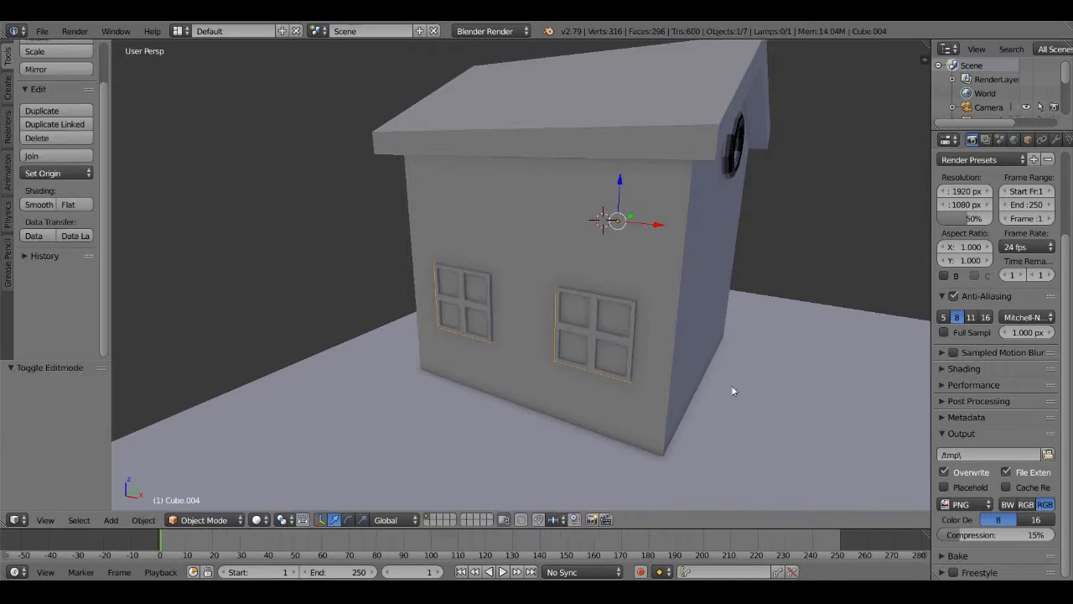
left_click(577, 329)
right_click(624, 334)
right_click(613, 340)
middle_click_drag(611, 340, 646, 319)
scroll(662, 322, "up", 3)
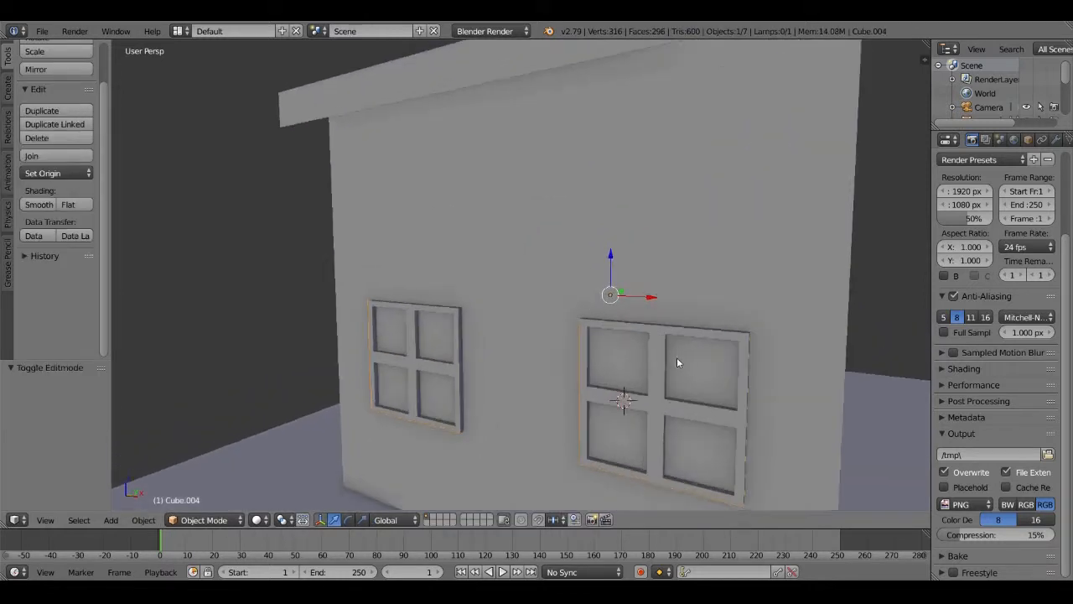
middle_click_drag(683, 366, 707, 377)
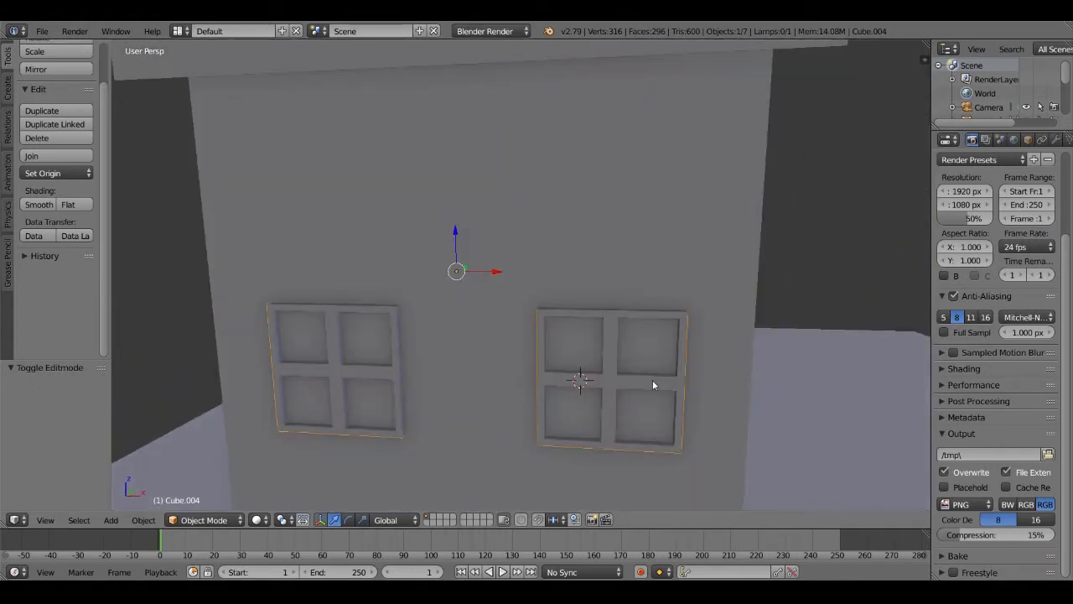
Separate the two side-wall windows by loose parts into individual objects and select each one in Object Mode
key("Tab")
key("a")
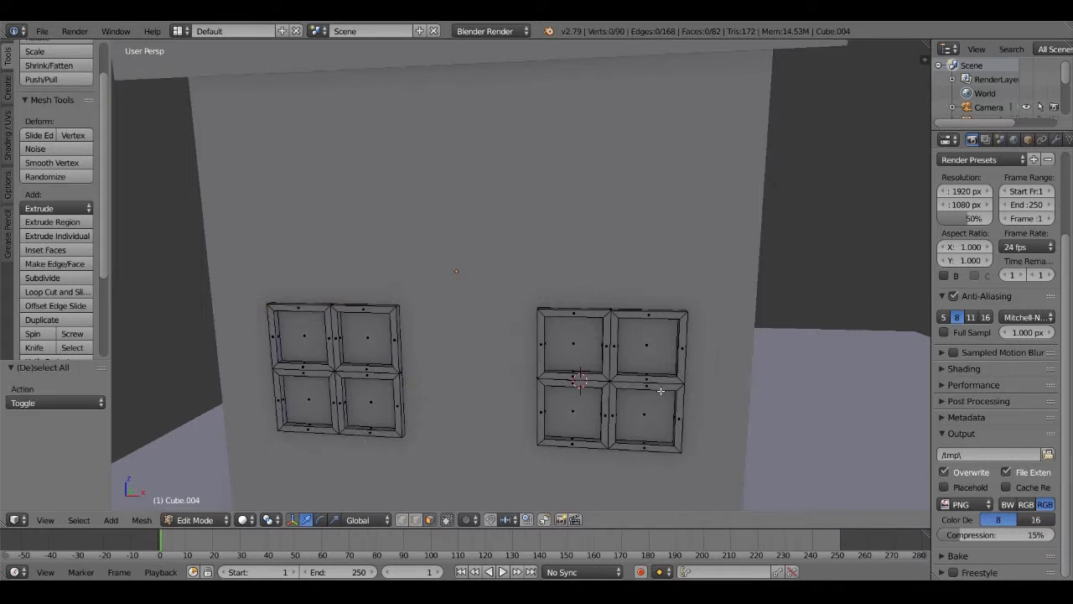
key("a")
scroll(660, 391, "down", 3)
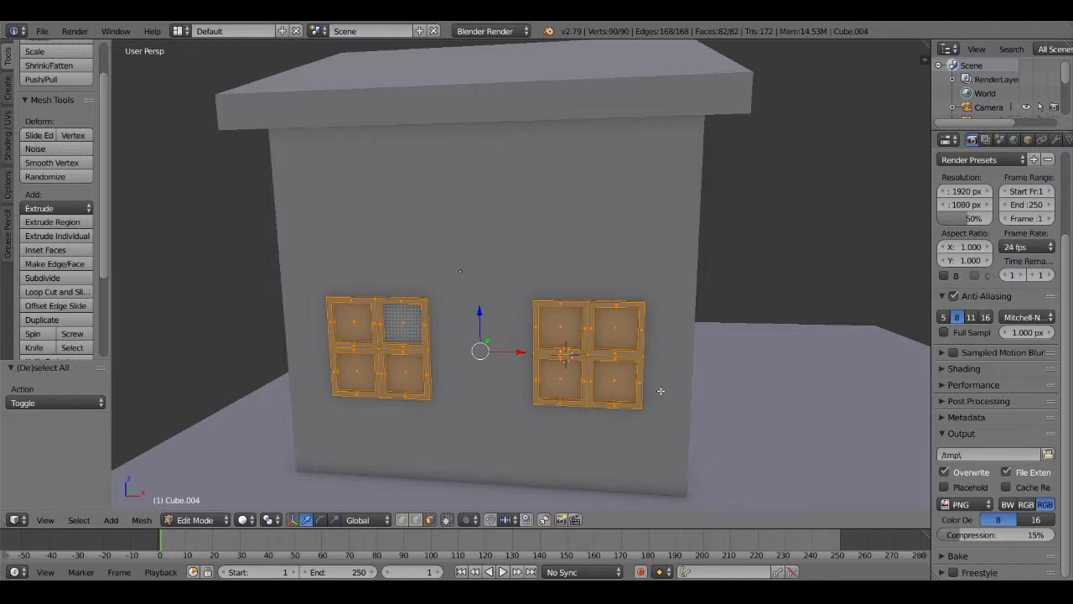
key("p")
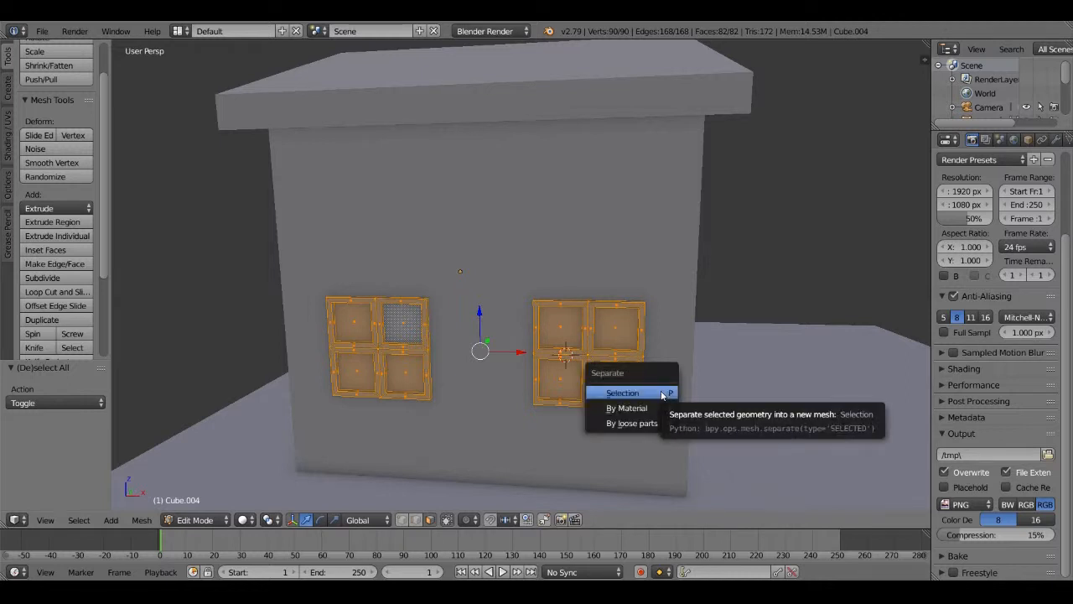
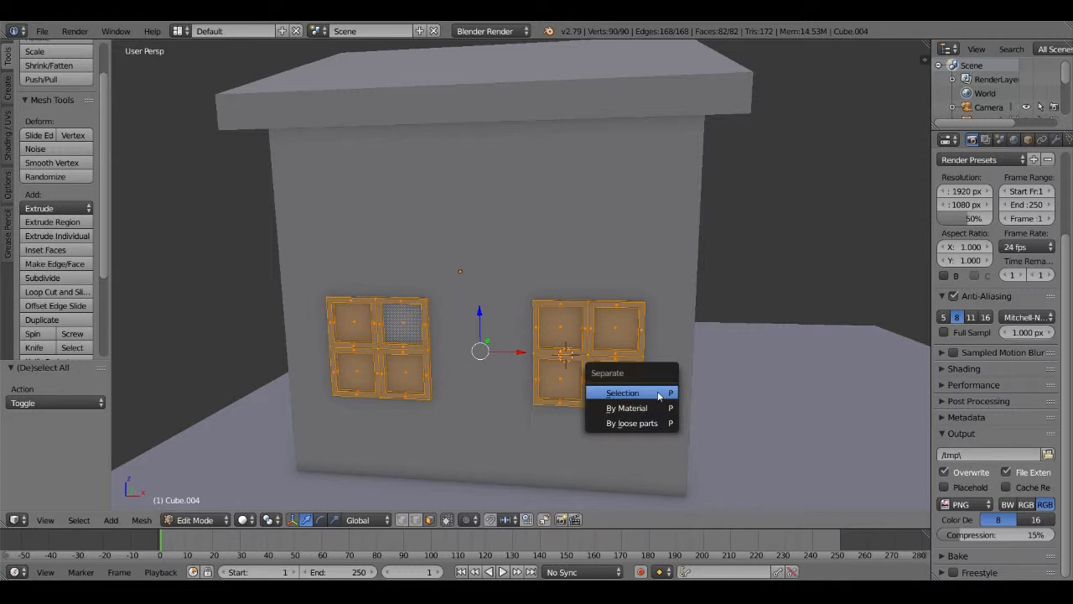
left_click(629, 422)
key("a")
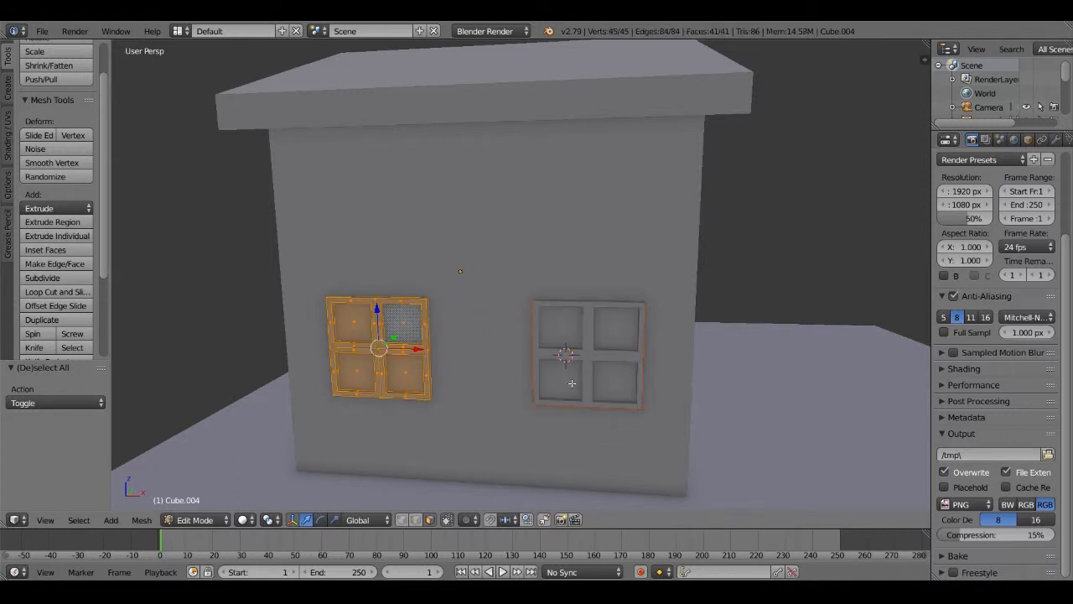
key("a")
key("Tab")
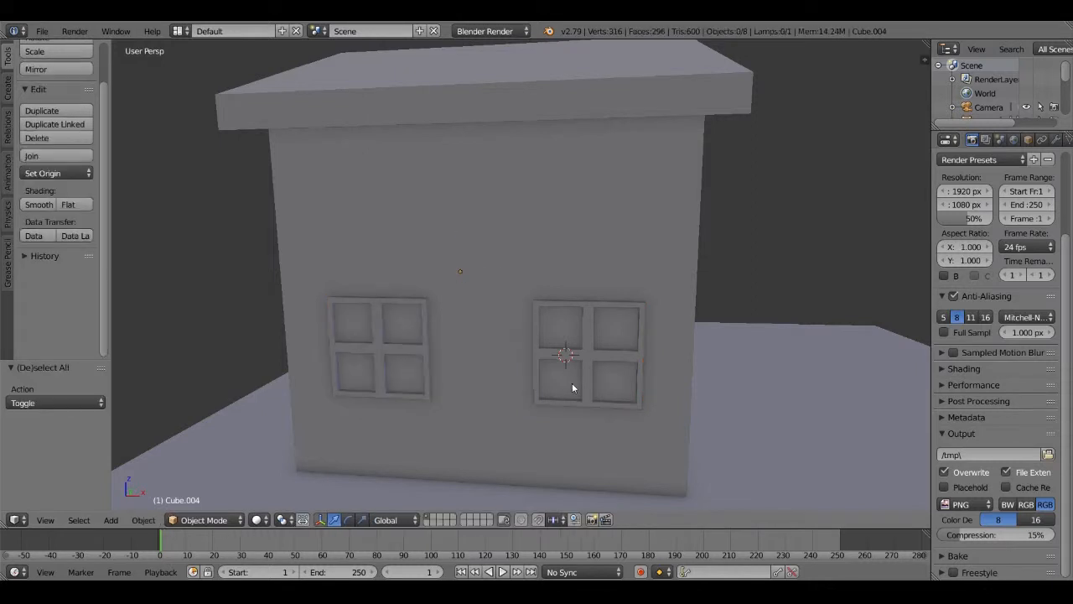
right_click(580, 353)
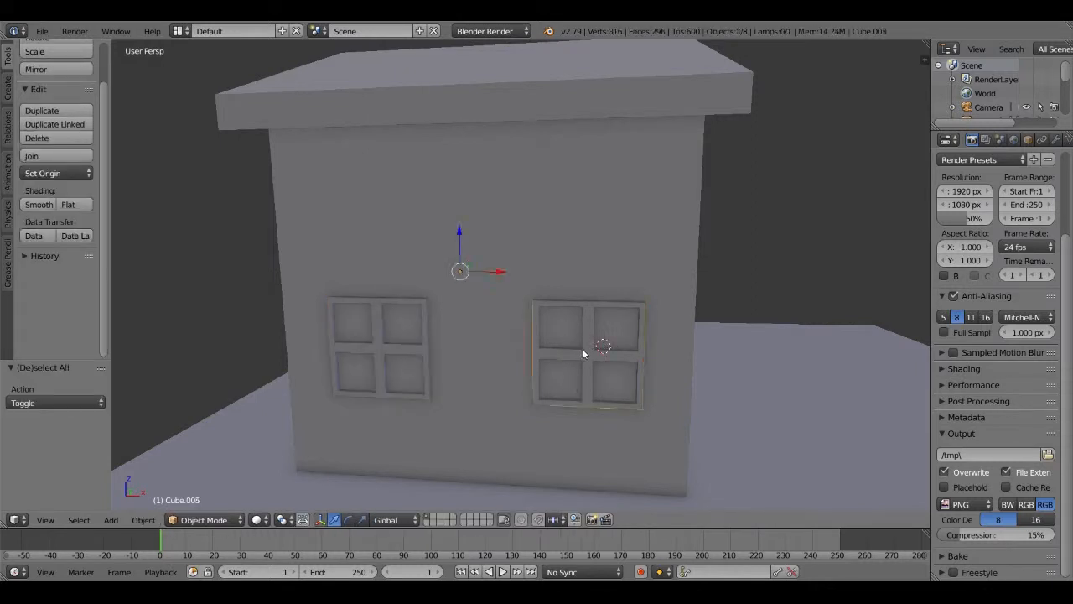
right_click(414, 349)
scroll(666, 369, "down", 3)
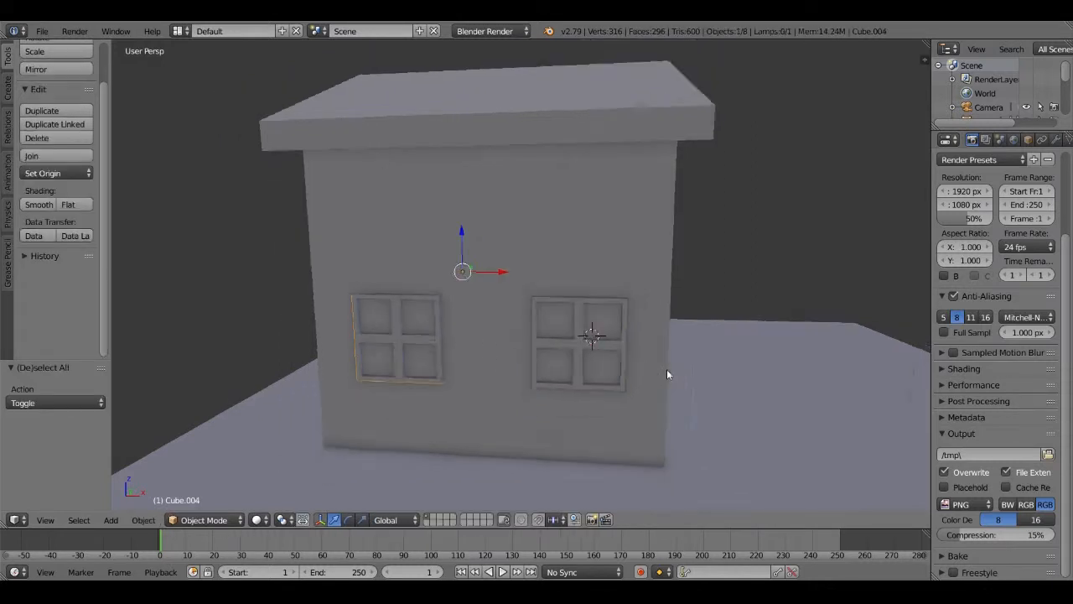
Add a cube and move it about 0.700 in X, 2.763 in Y and -0.252 in Z, onto the gable wall
middle_click_drag(707, 368, 767, 408)
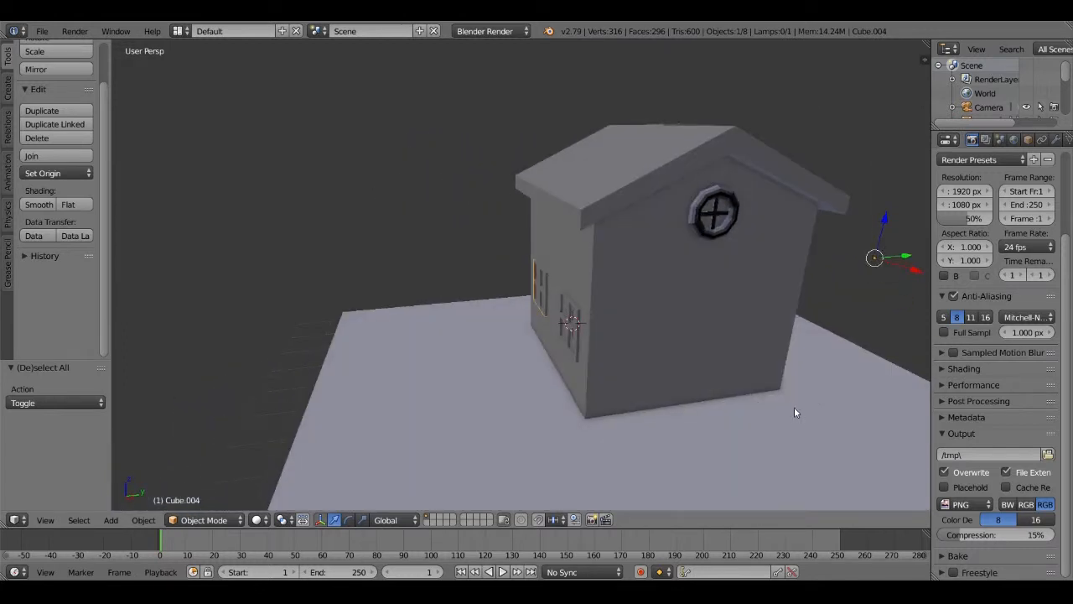
key("shift+a")
mouse_move(790, 383)
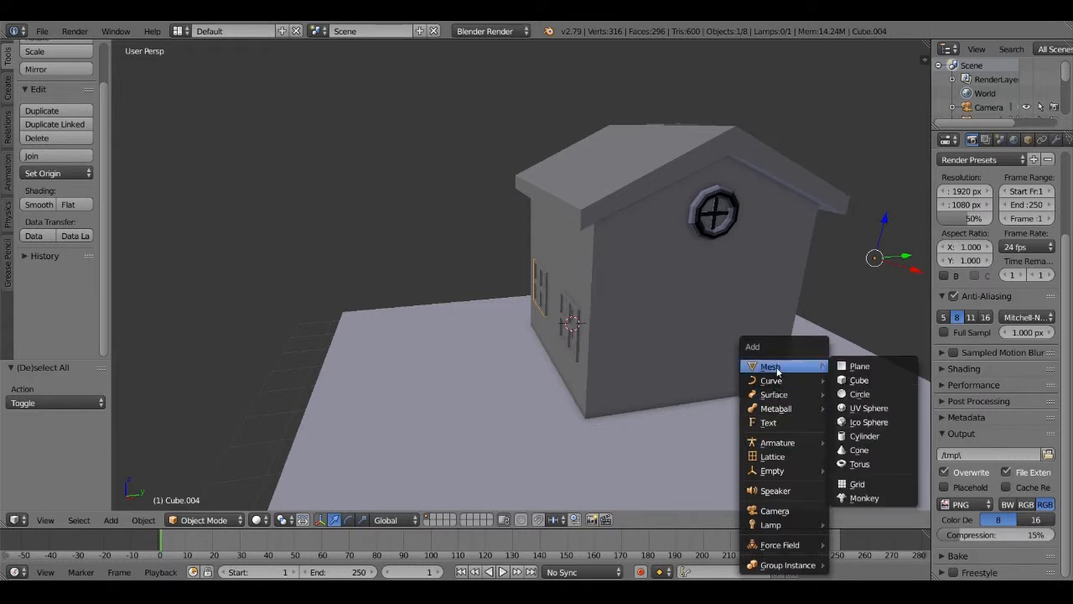
left_click(860, 381)
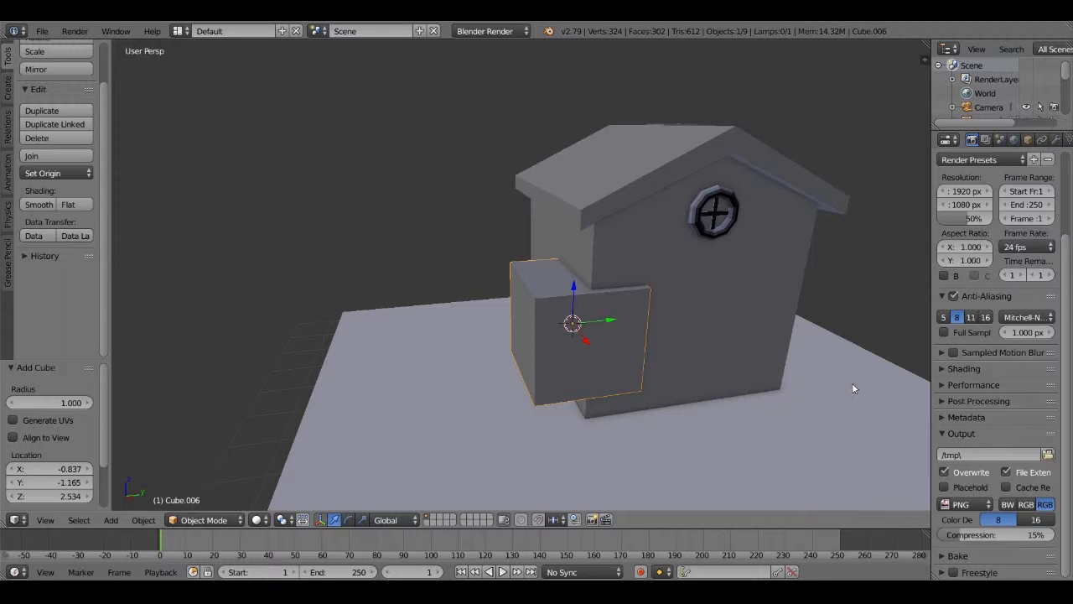
key("g")
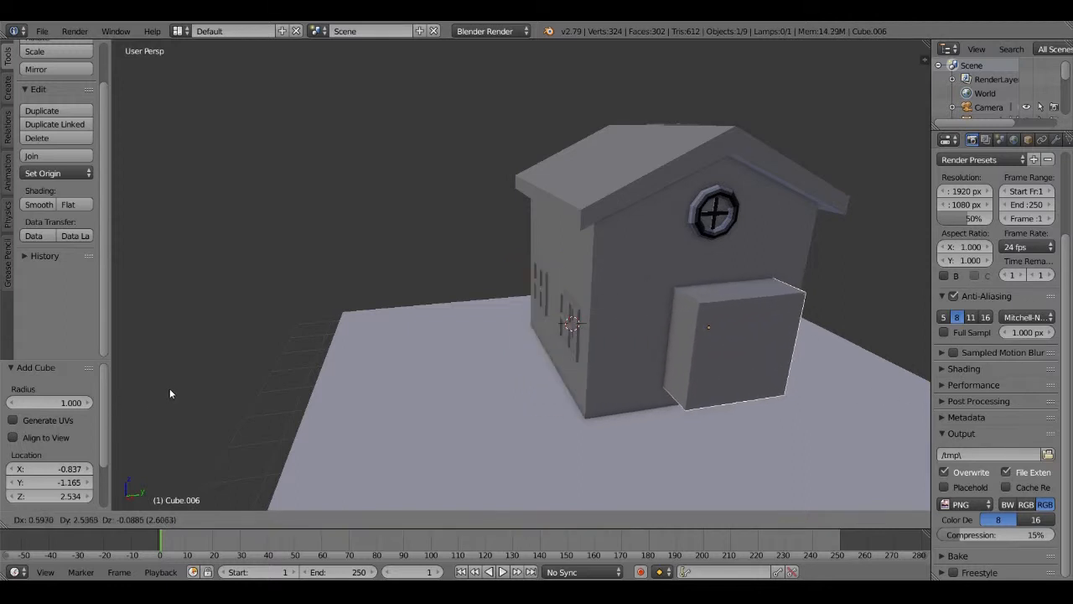
left_click(183, 402)
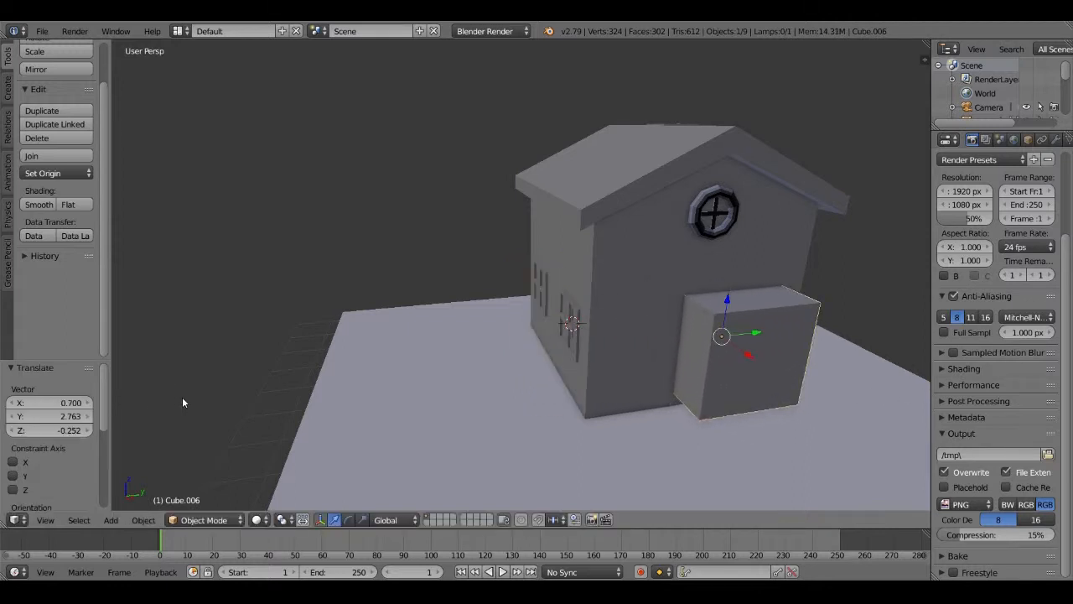
Scale the cube to about 0.338, then stretch it along Z by about 2.488 into a door shape
middle_click_drag(360, 395, 325, 356)
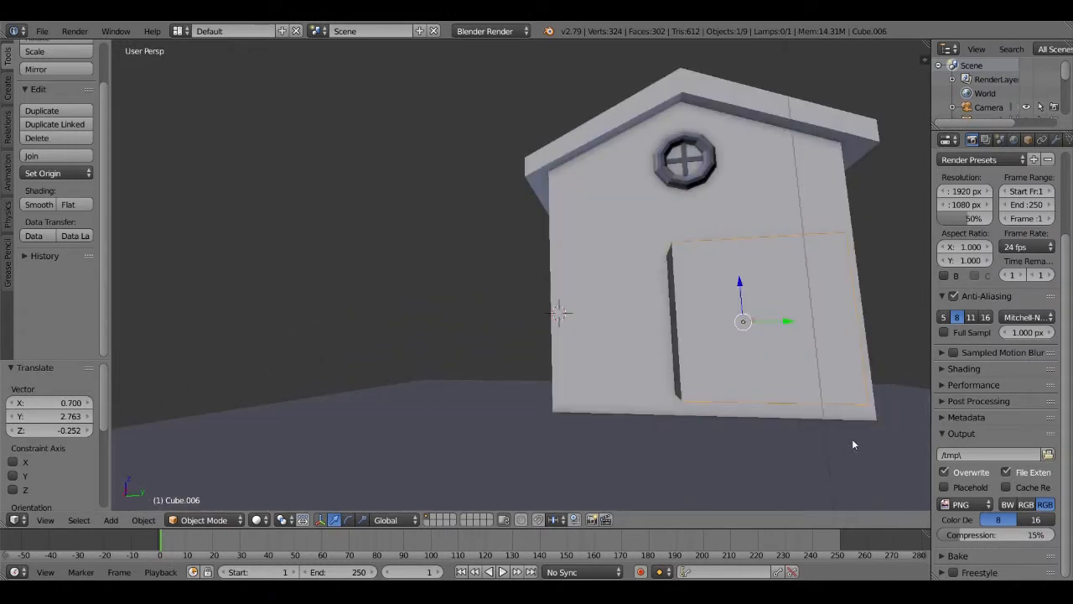
key("s")
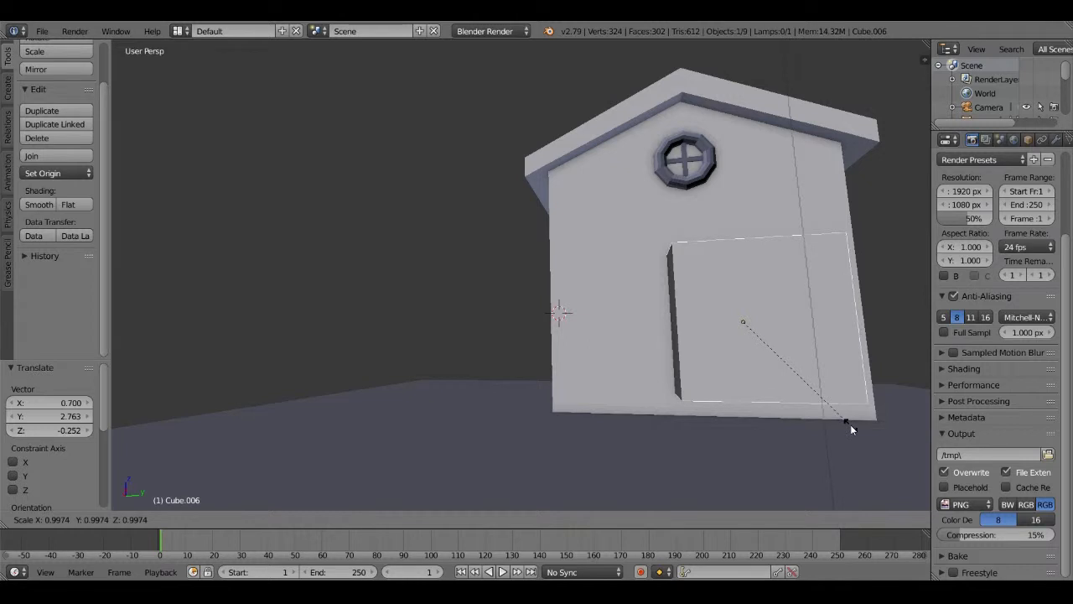
left_click(777, 364)
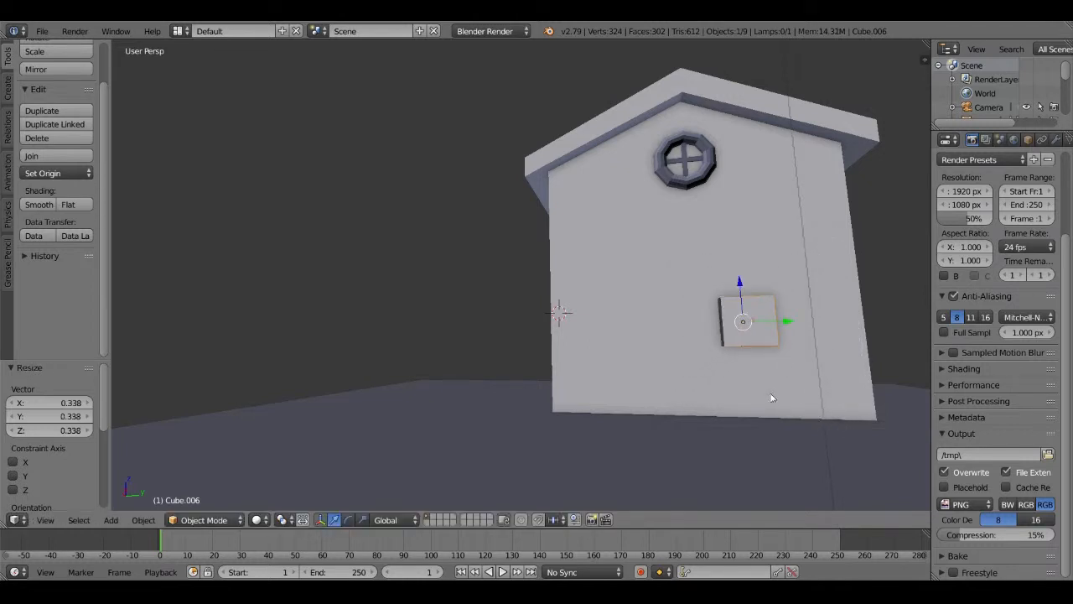
key("s")
key("z")
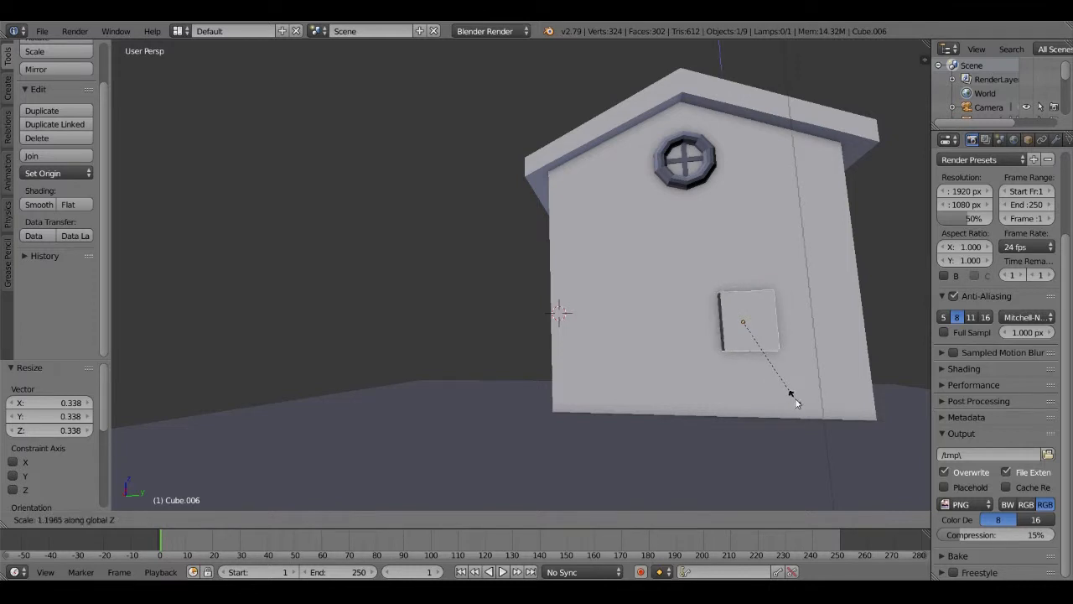
left_click(819, 499)
Move the door about -0.087 in X, 0.468 in Y and -0.456 in Z, and thin it along X to about 0.807
middle_click_drag(795, 392, 777, 401)
key("g")
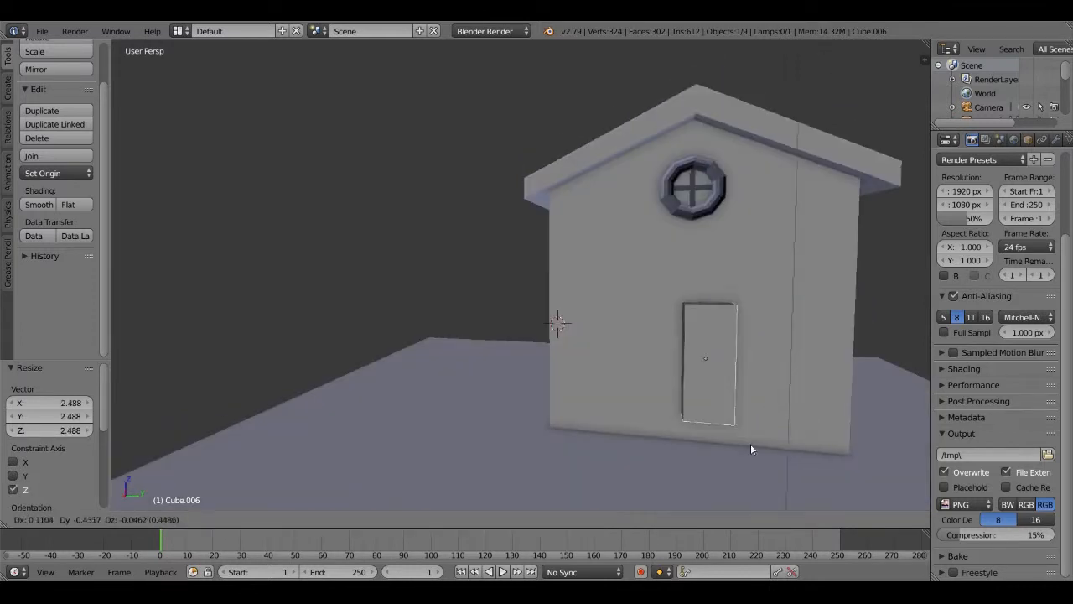
left_click(810, 476)
middle_click_drag(851, 466, 765, 451)
key("s")
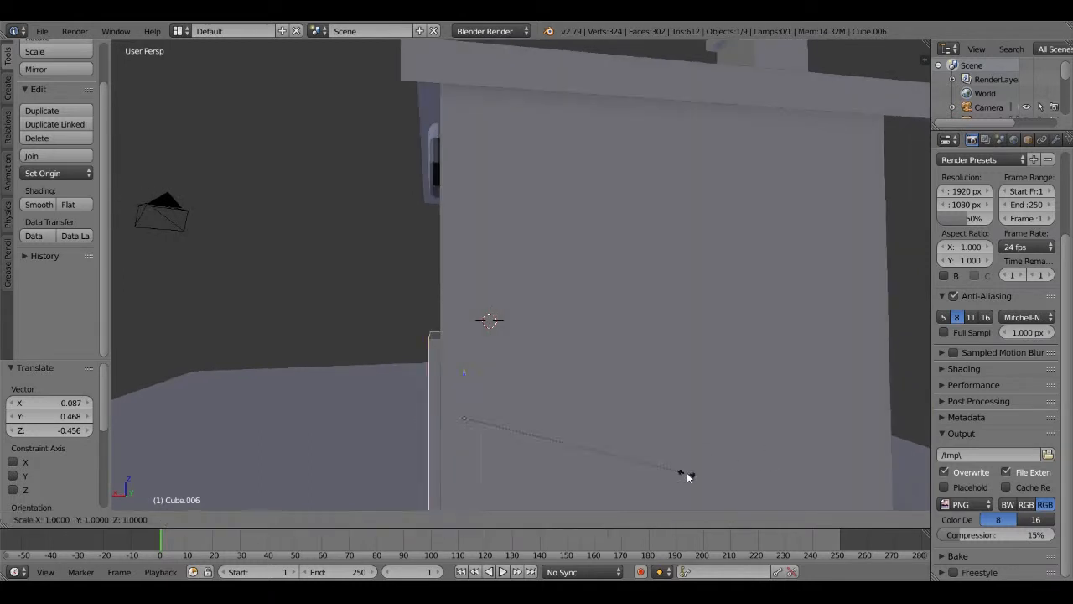
key("x")
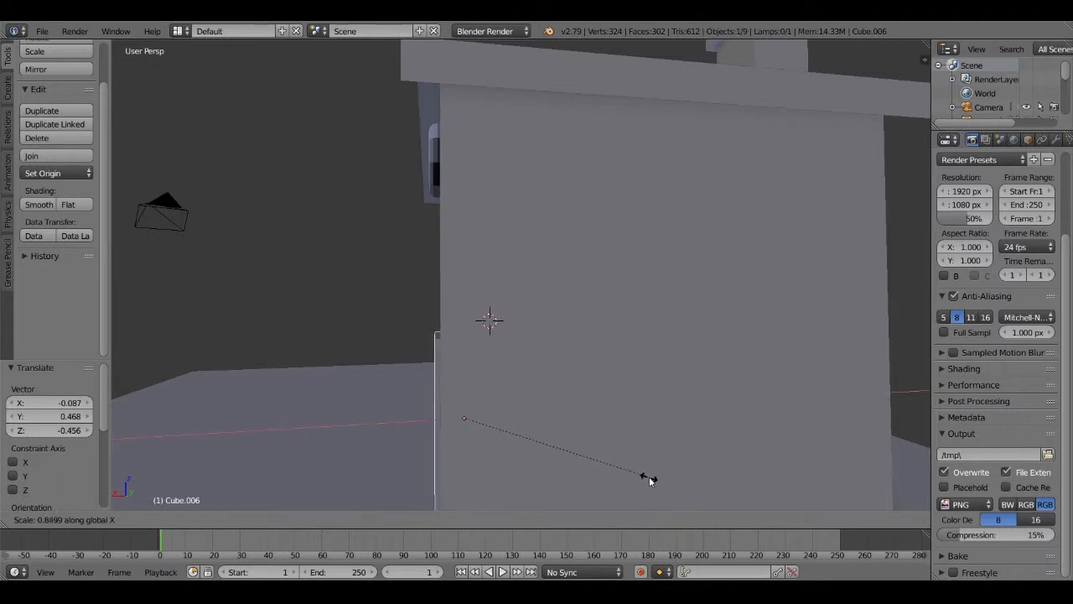
left_click(642, 477)
Duplicate the door in place and scale the copy to about 0.972
middle_click_drag(518, 400, 843, 354)
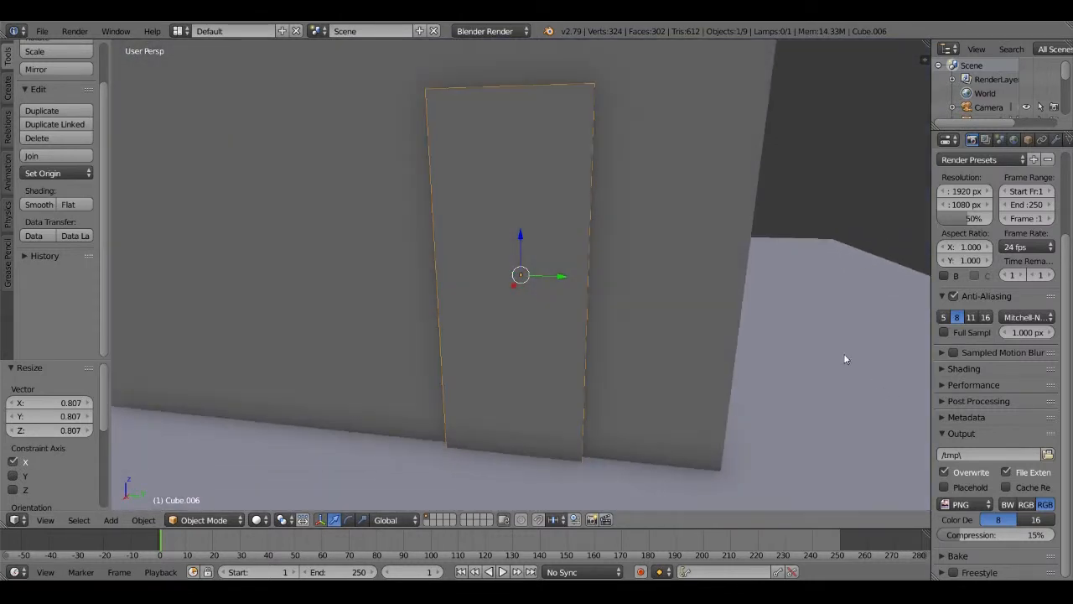
scroll(830, 339, "down", 3)
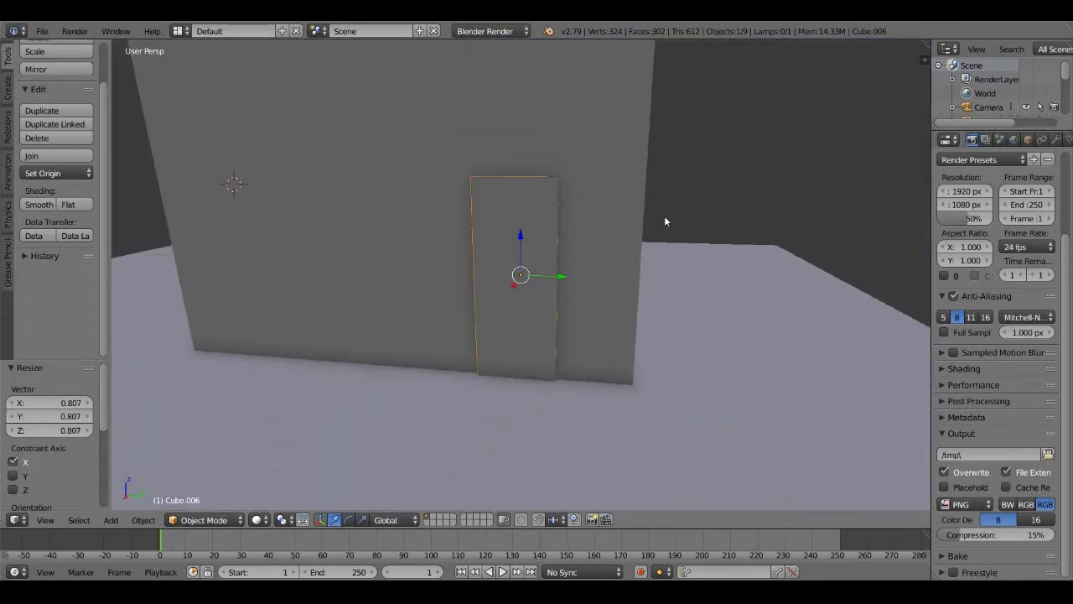
key("shift+d")
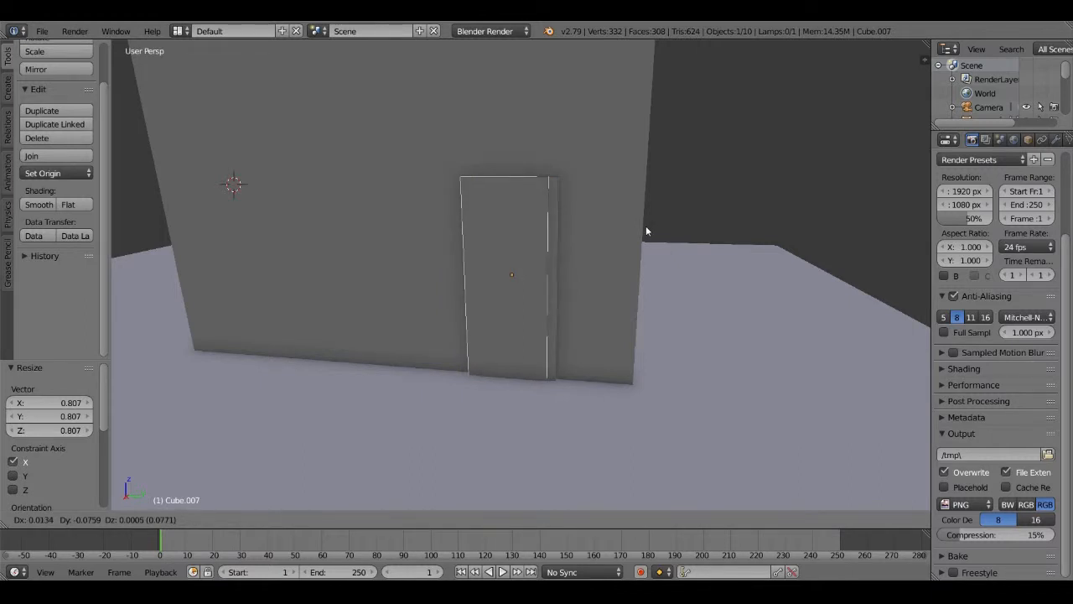
right_click(647, 227)
mouse_move(750, 253)
middle_mouse_down()
mouse_move(745, 286)
mouse_move(751, 259)
middle_mouse_up()
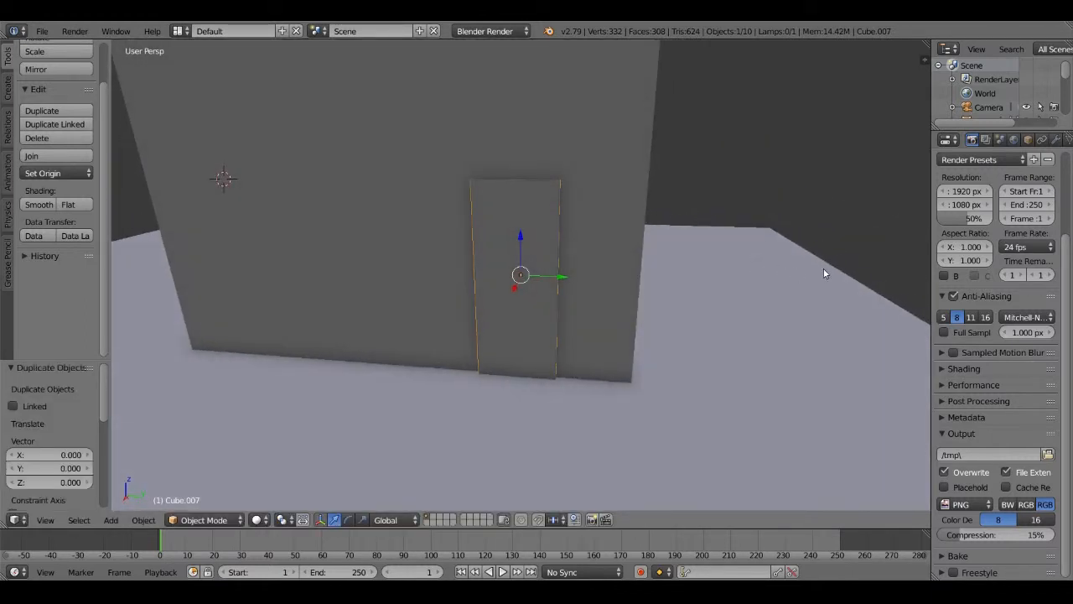
key("s")
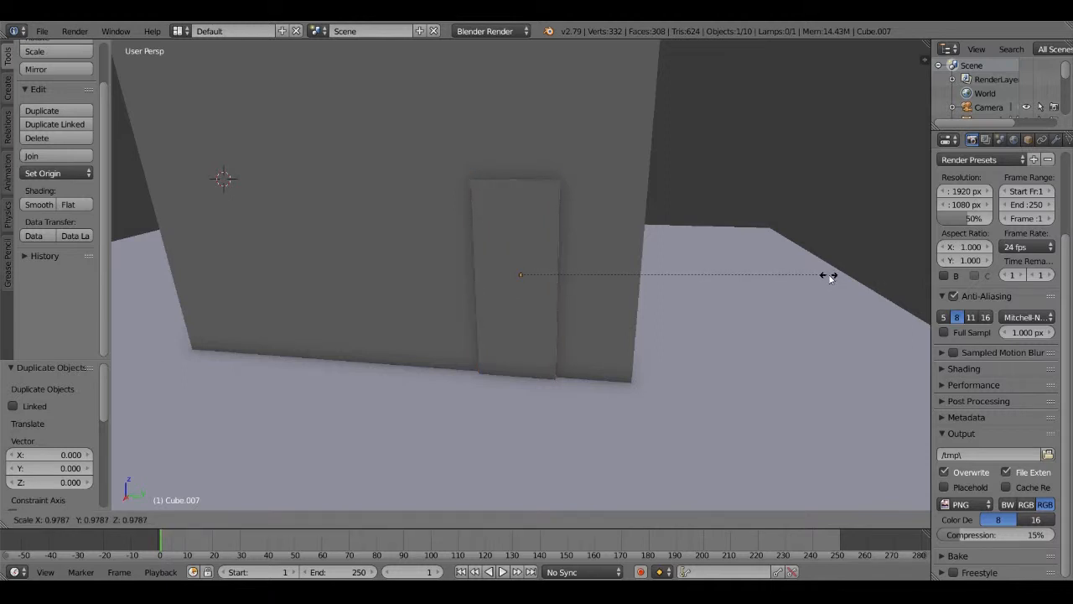
left_click(826, 276)
Move the door copy outward from the wall by about 0.034 along X
middle_click_drag(757, 265, 658, 286)
key("g")
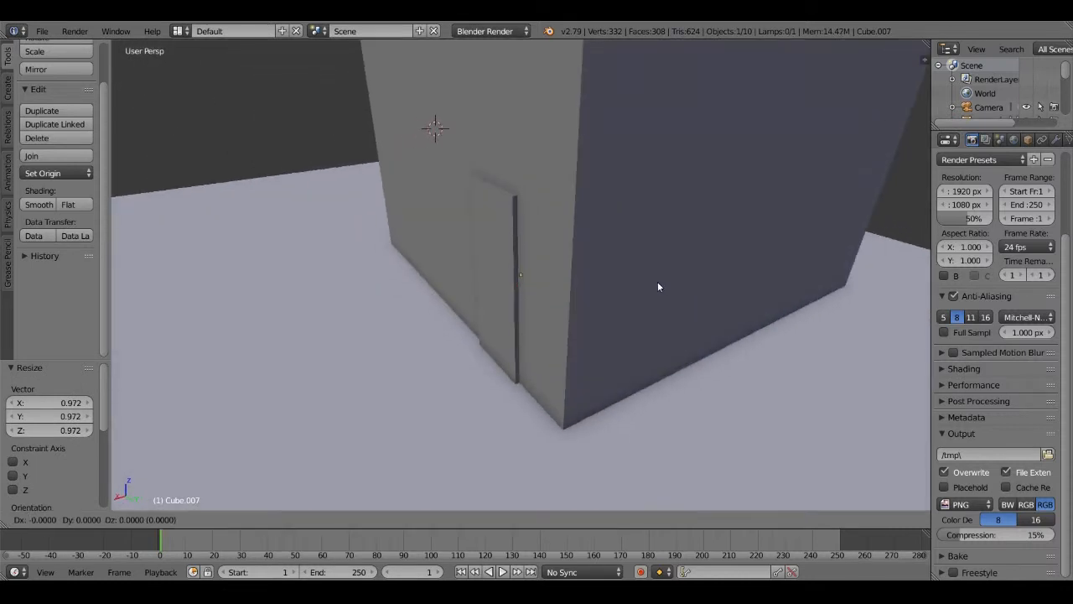
key("x")
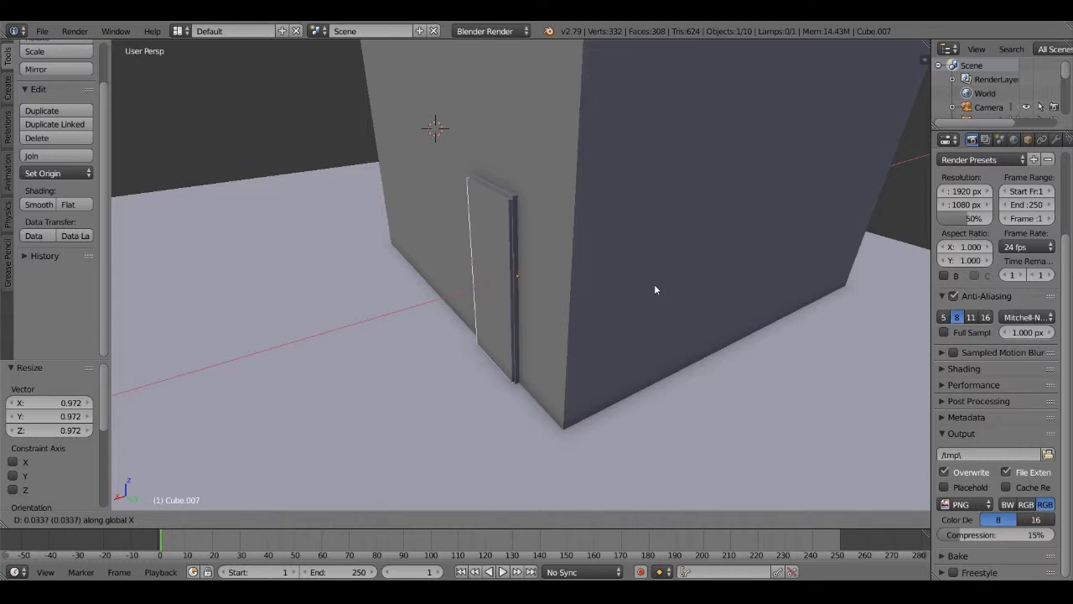
left_click(655, 283)
Scale the door copy to about 0.966 along Z and narrow it along Y
middle_click_drag(634, 298, 720, 277)
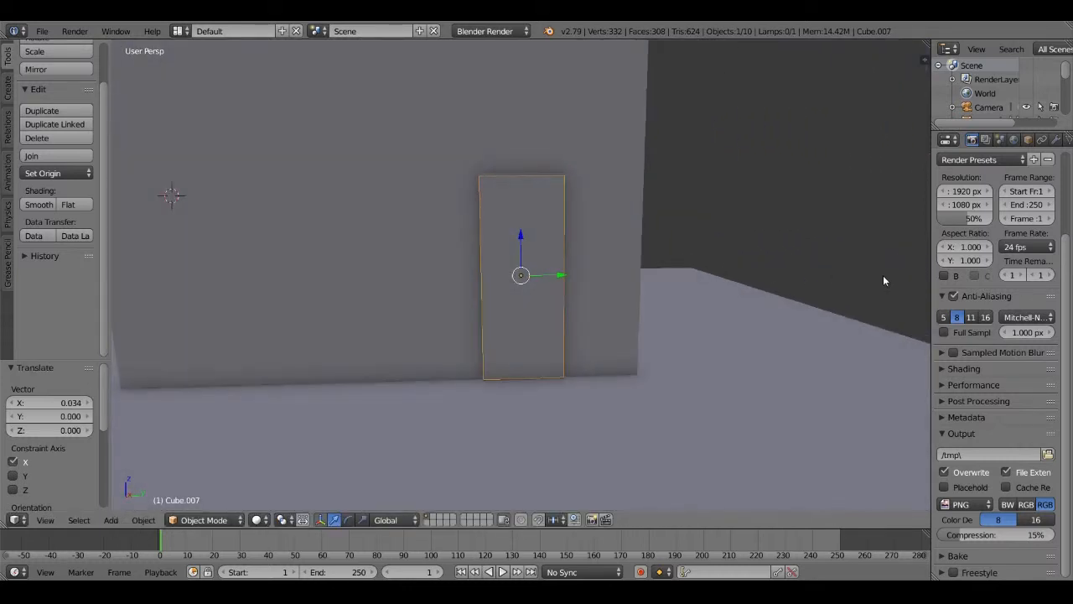
key("s")
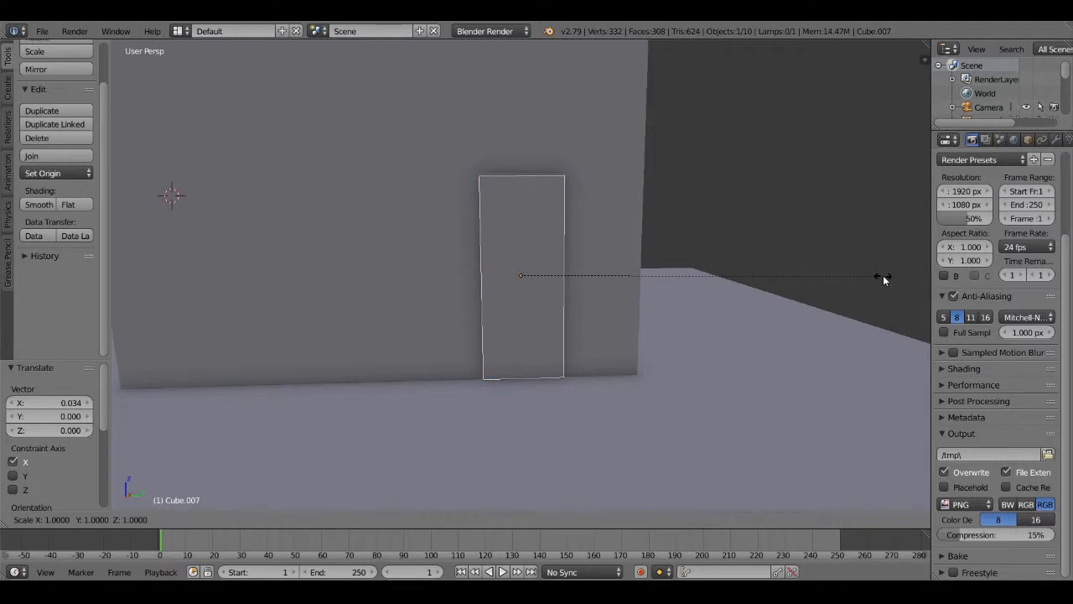
key("z")
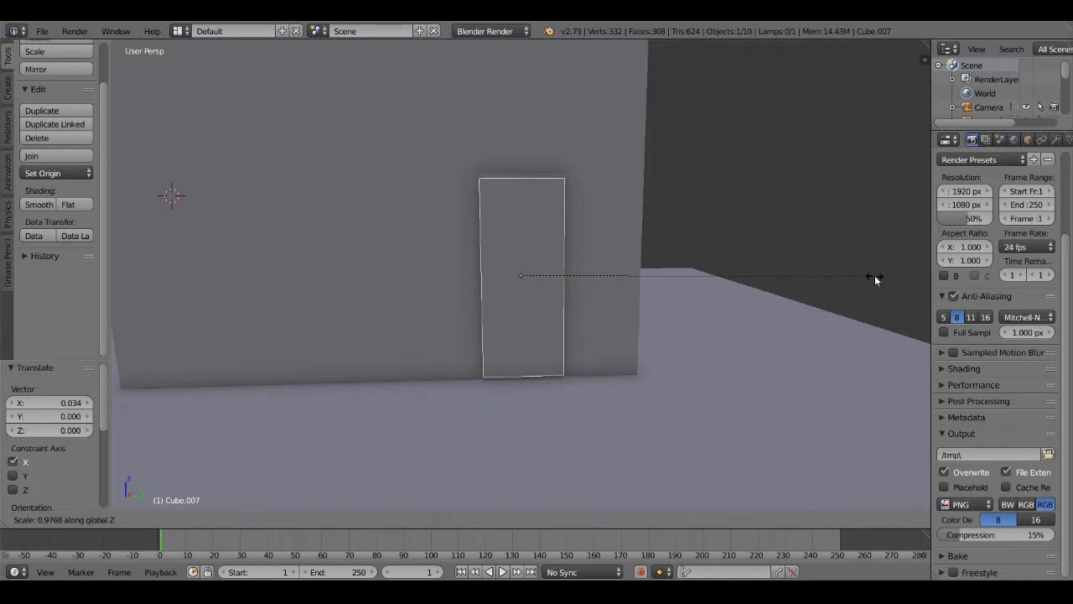
left_click(871, 275)
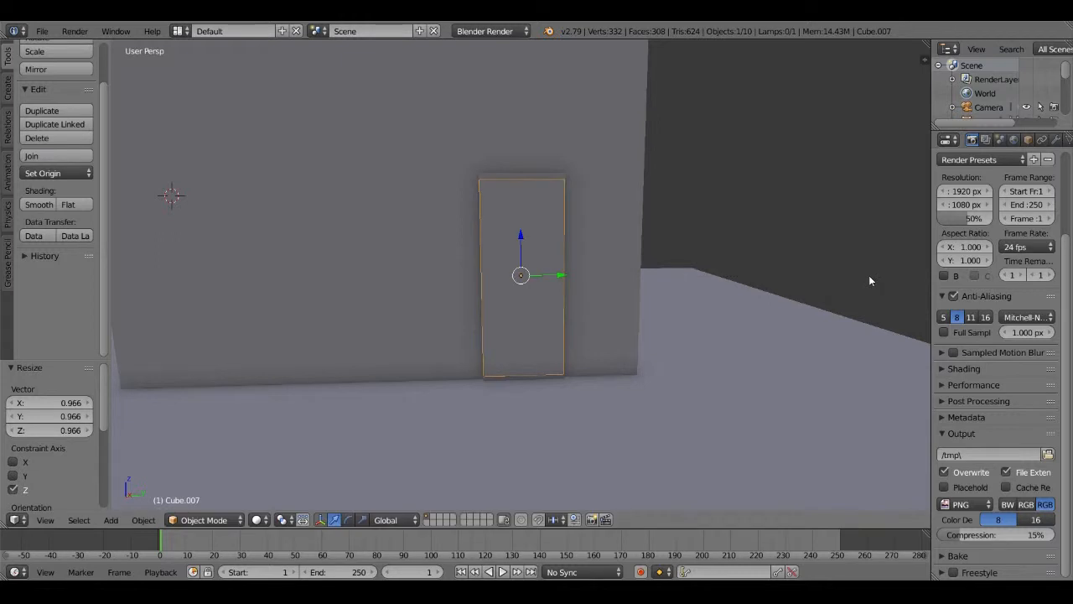
key("s")
key("x")
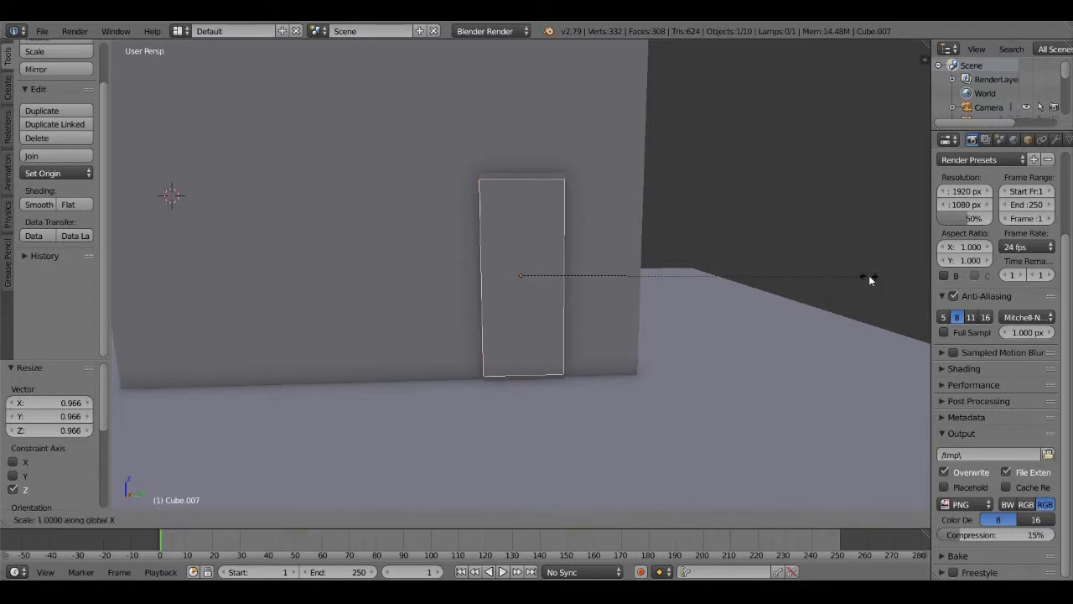
key("y")
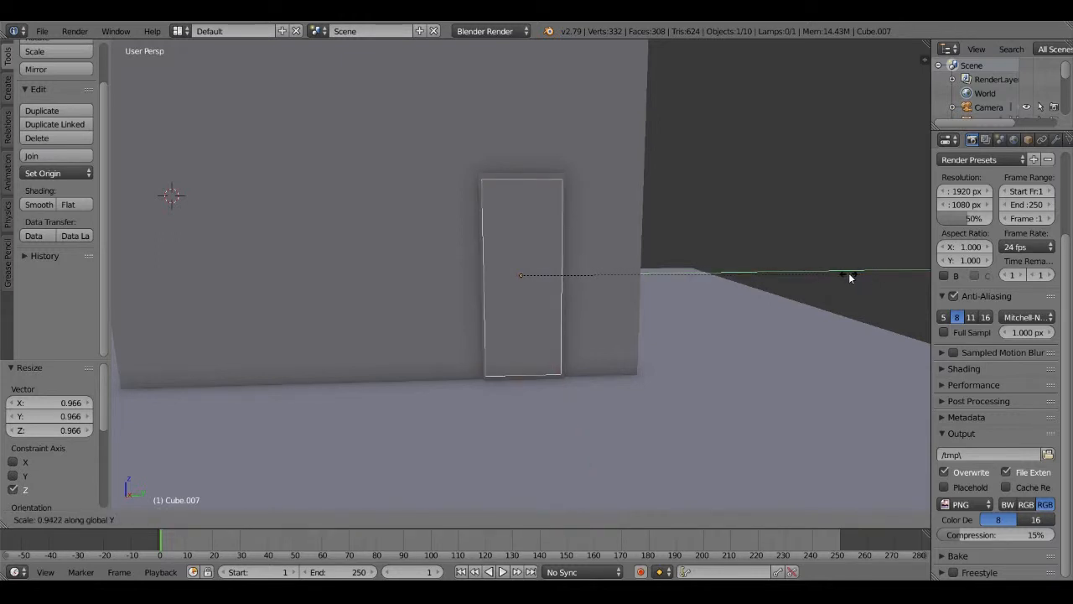
Scale the inner door panel along the Y axis to about 0.9 so it fits inside the door frame
left_click(834, 275)
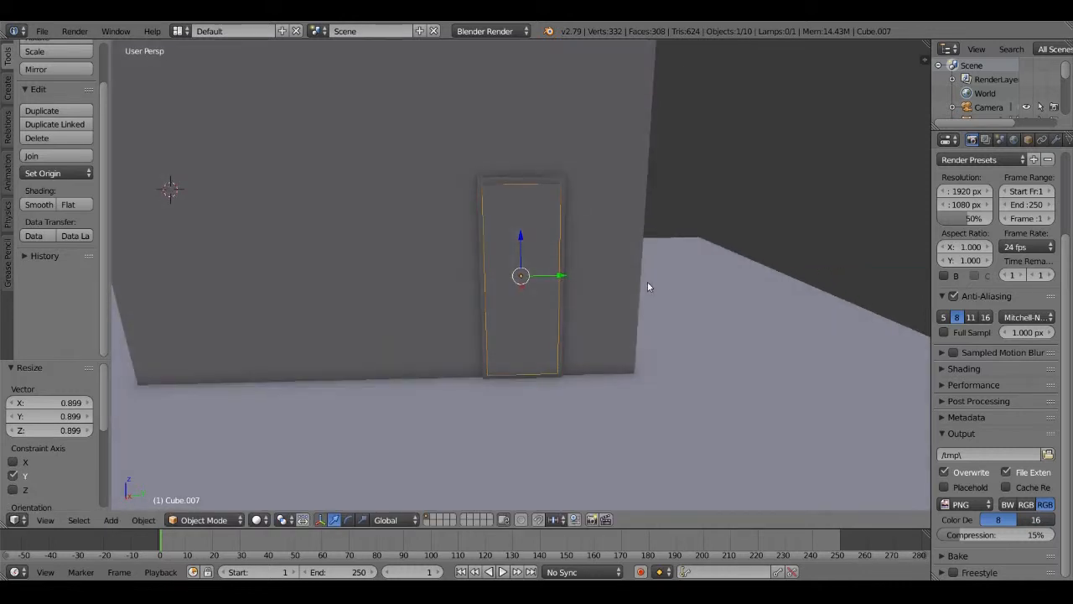
middle_click_drag(647, 282, 642, 255)
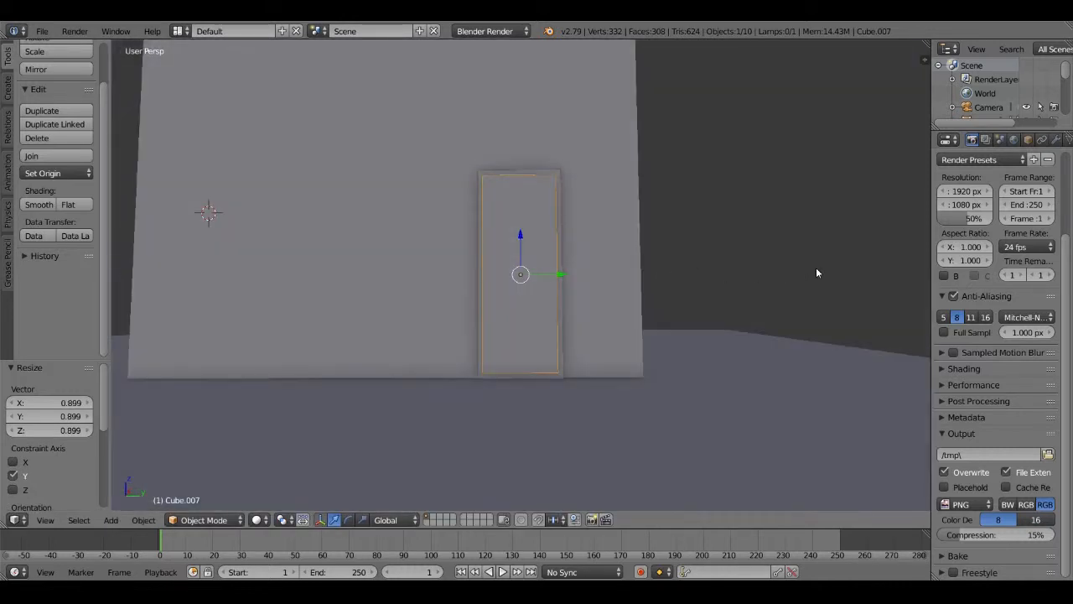
key("s")
key("y")
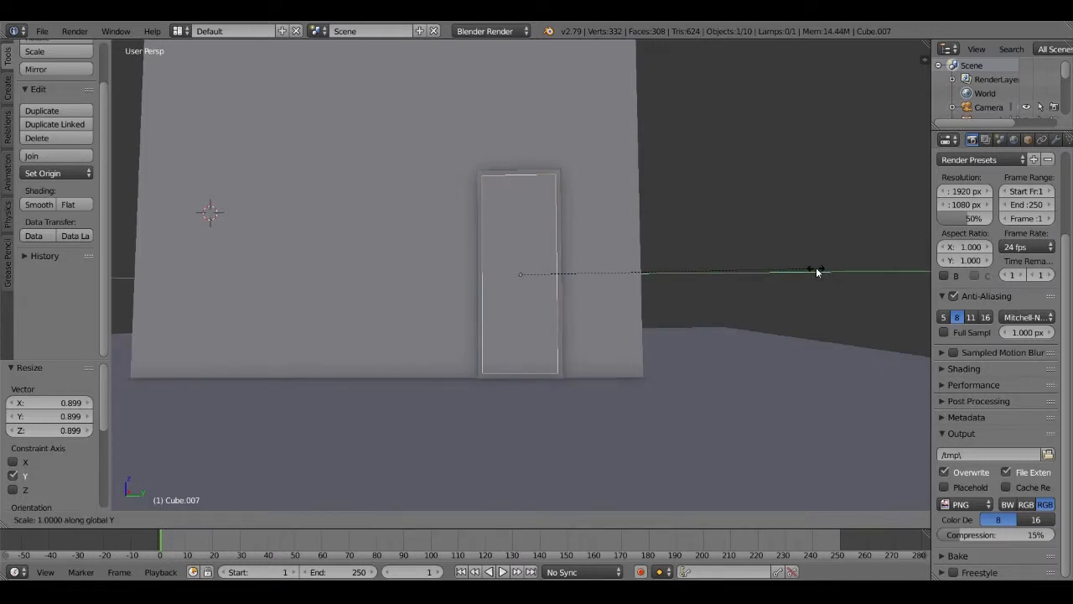
key("x")
key("shift+x")
key("Escape")
middle_click_drag(721, 208, 746, 224)
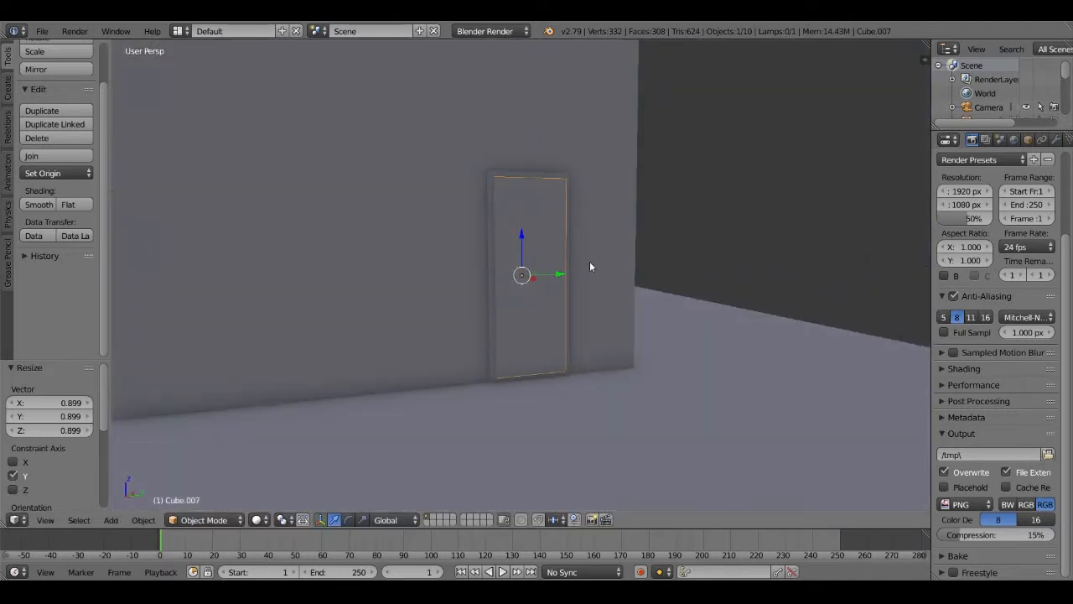
Add an ico sphere, move it onto the front door and scale it down to about 0.057 as a doorknob
key("shift+a")
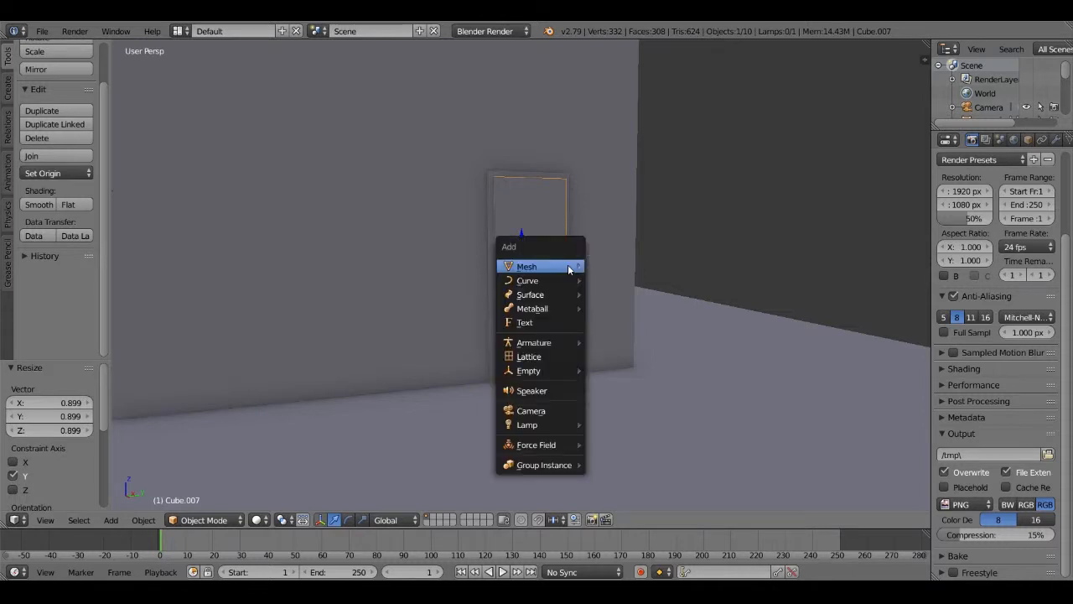
mouse_move(570, 267)
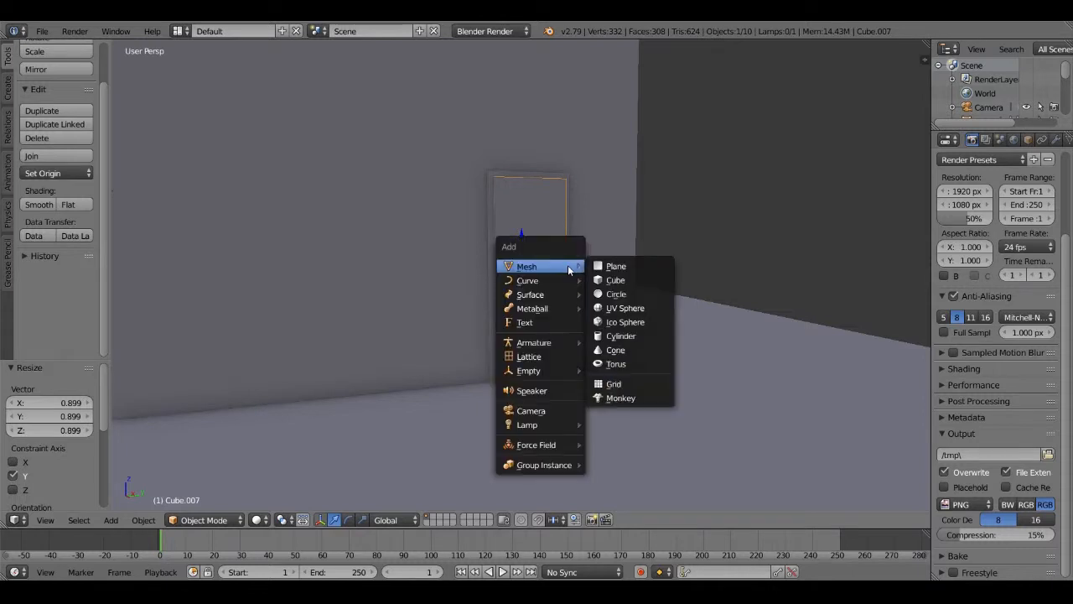
left_click(632, 321)
scroll(494, 276, "down", 3)
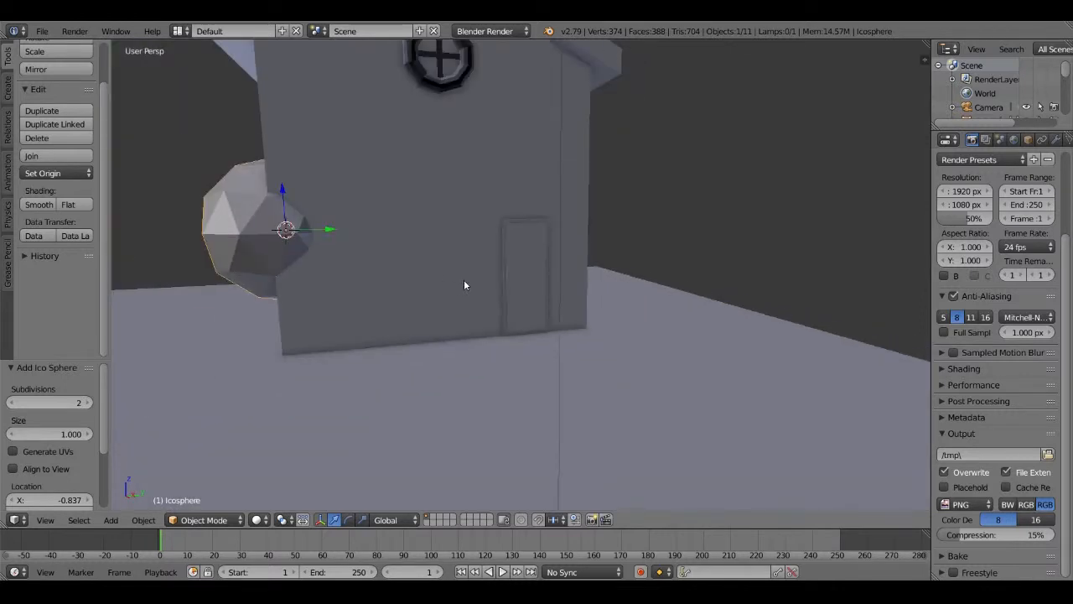
key("g")
left_click(723, 337)
key("s")
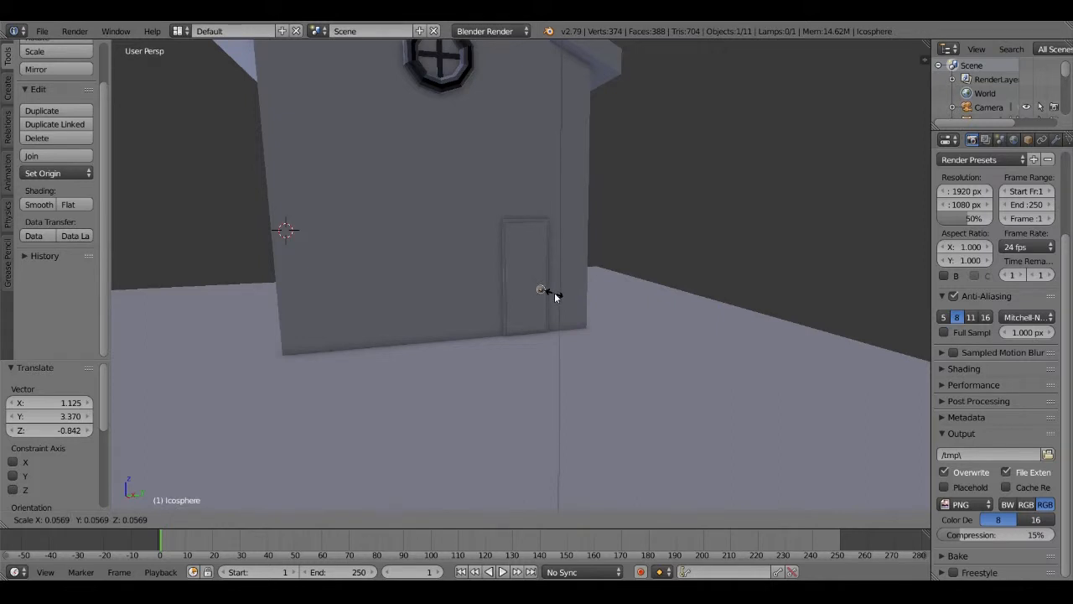
left_click(554, 293)
Place the doorknob sphere near the door's left edge at about mid-height and scale it to about 0.68
scroll(513, 253, "up", 5)
key("g")
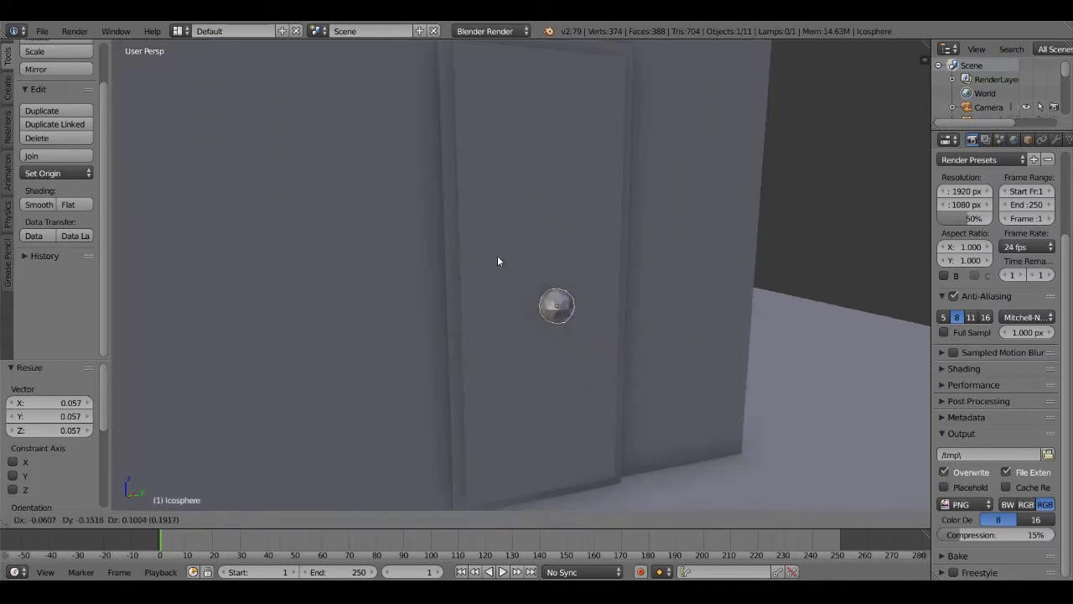
left_click(436, 283)
key("s")
left_click(583, 328)
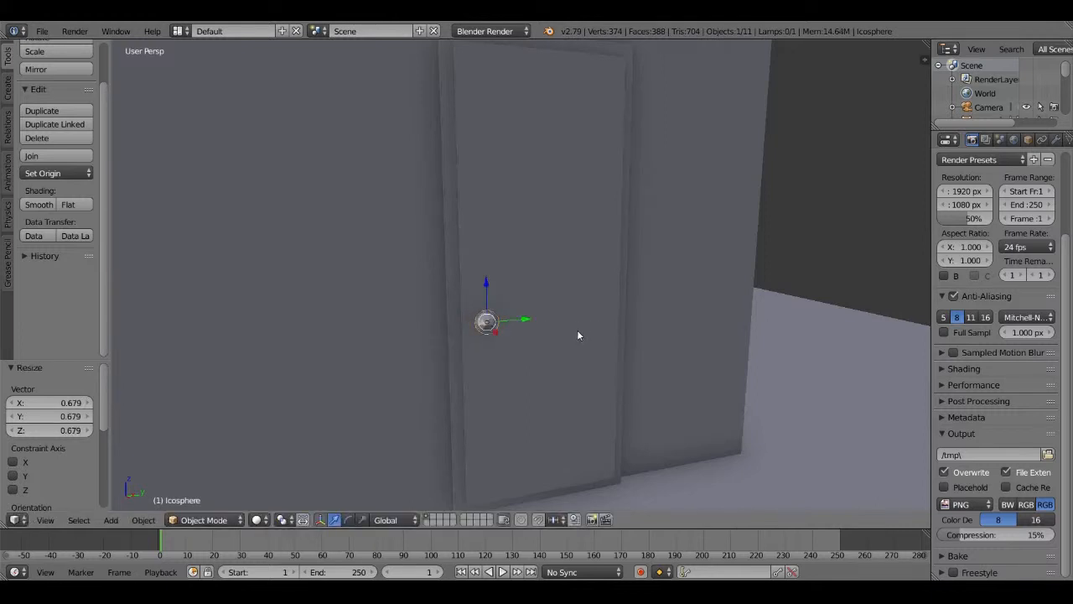
key("g")
left_click(571, 303)
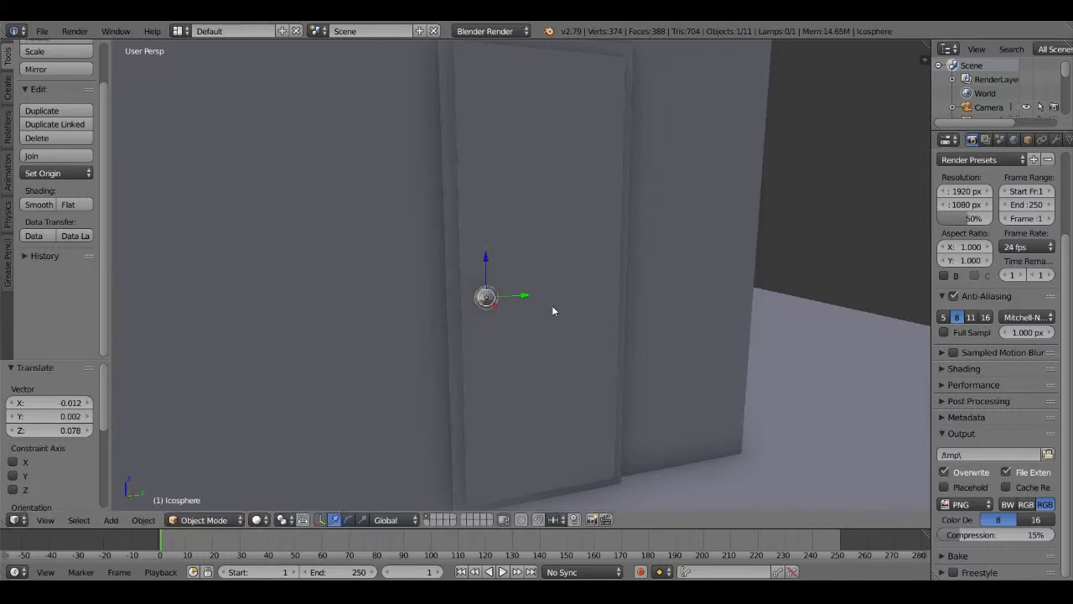
Move the doorknob about -0.052 along the X axis towards the door surface
key("KP_Decimal")
middle_click_drag(556, 284, 773, 293)
scroll(754, 289, "down", 4)
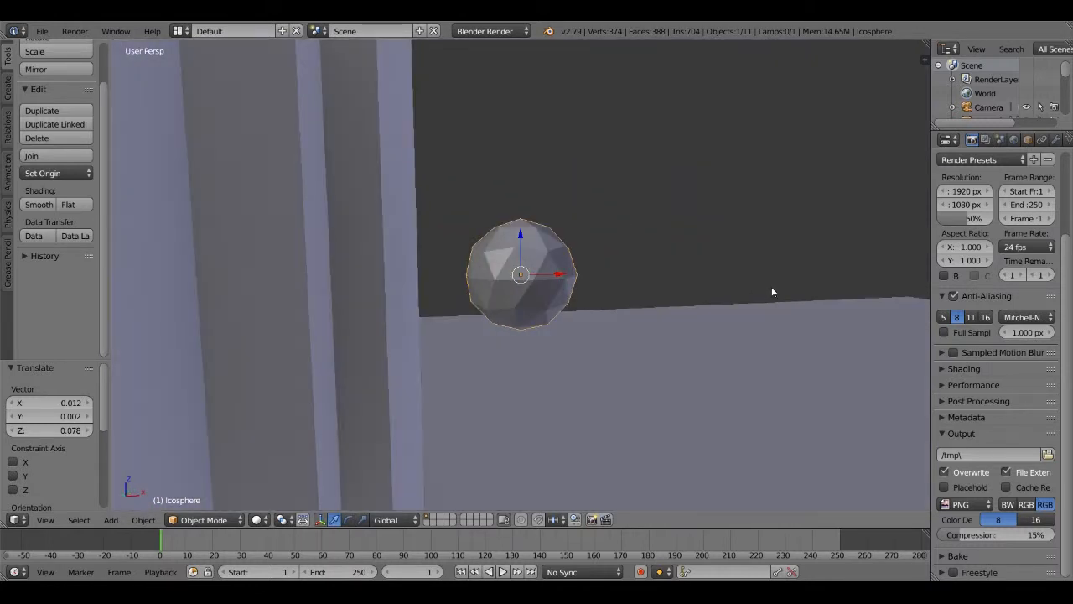
key("g")
key("x")
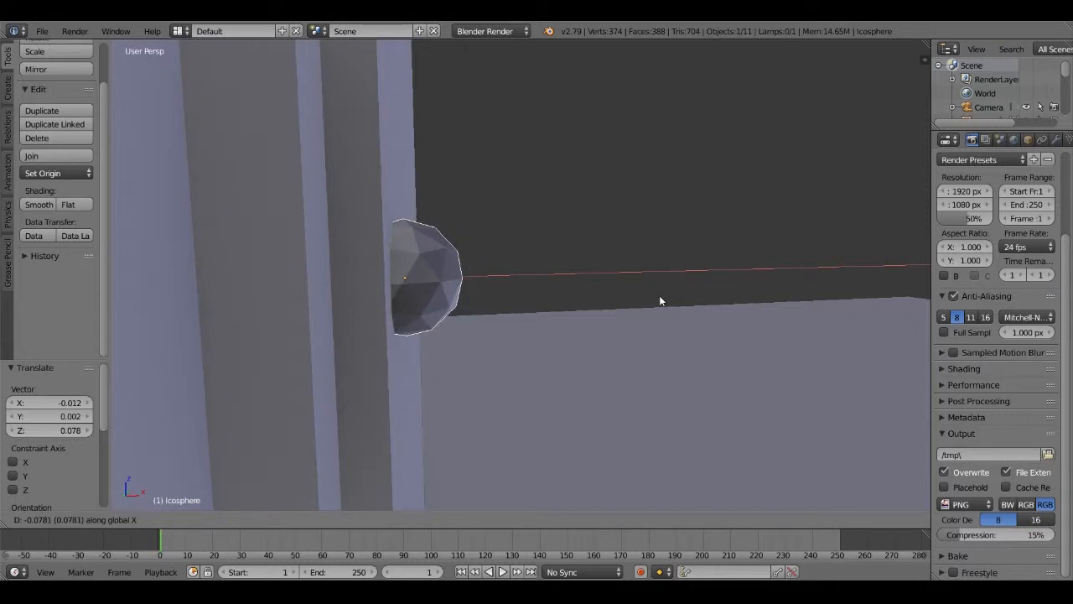
left_click(697, 301)
Add a cube and move it about 3.4 in X and 5.7 in Y, in front of the house near the door-side corner
scroll(702, 302, "down", 5)
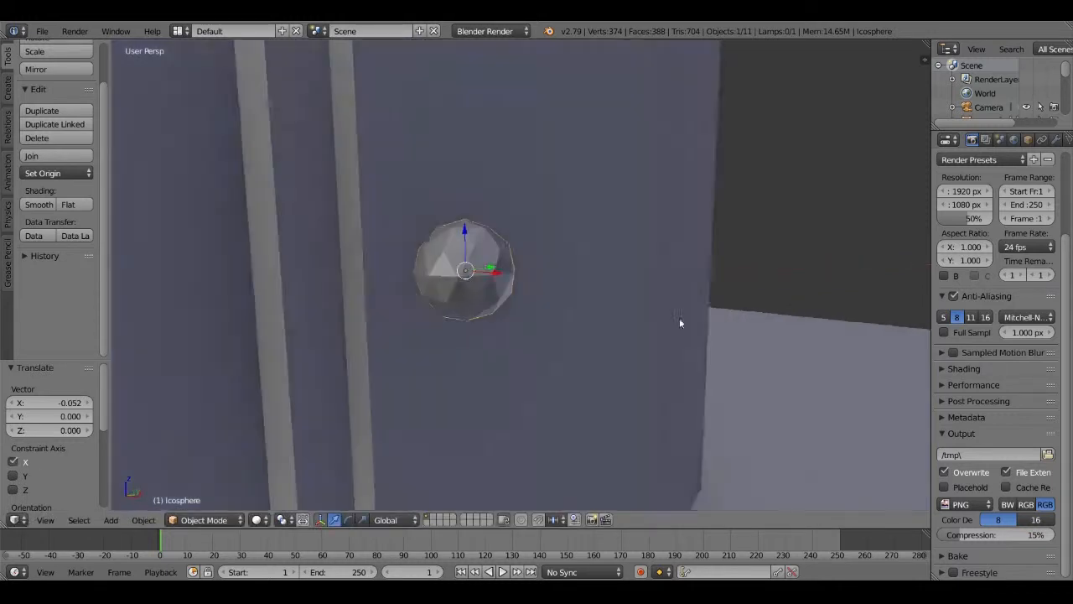
scroll(648, 325, "down", 8)
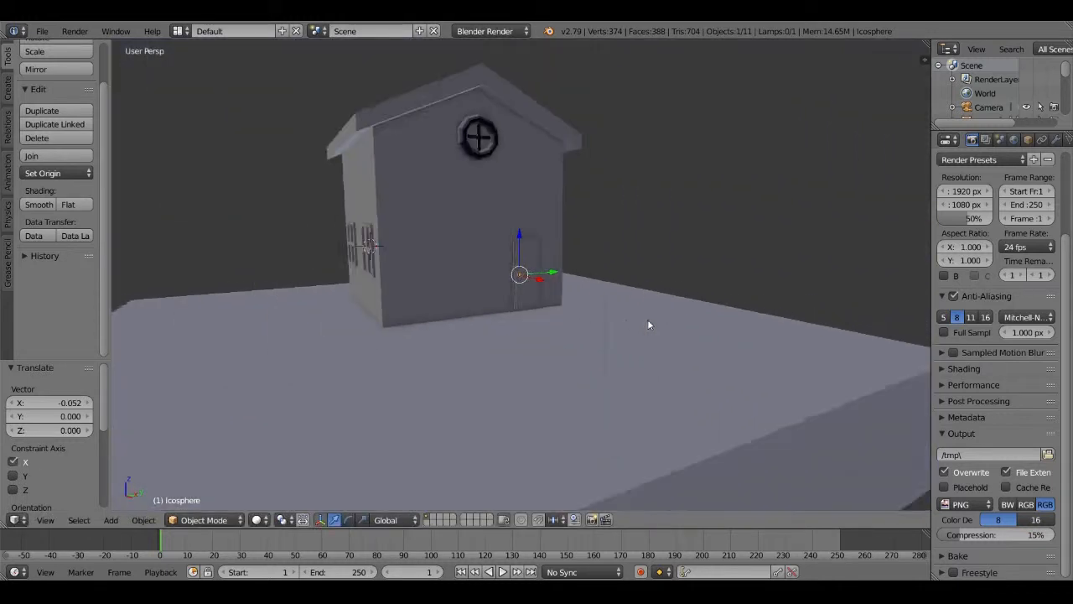
mouse_move(552, 328)
middle_mouse_down()
mouse_move(552, 366)
mouse_move(556, 338)
middle_mouse_up()
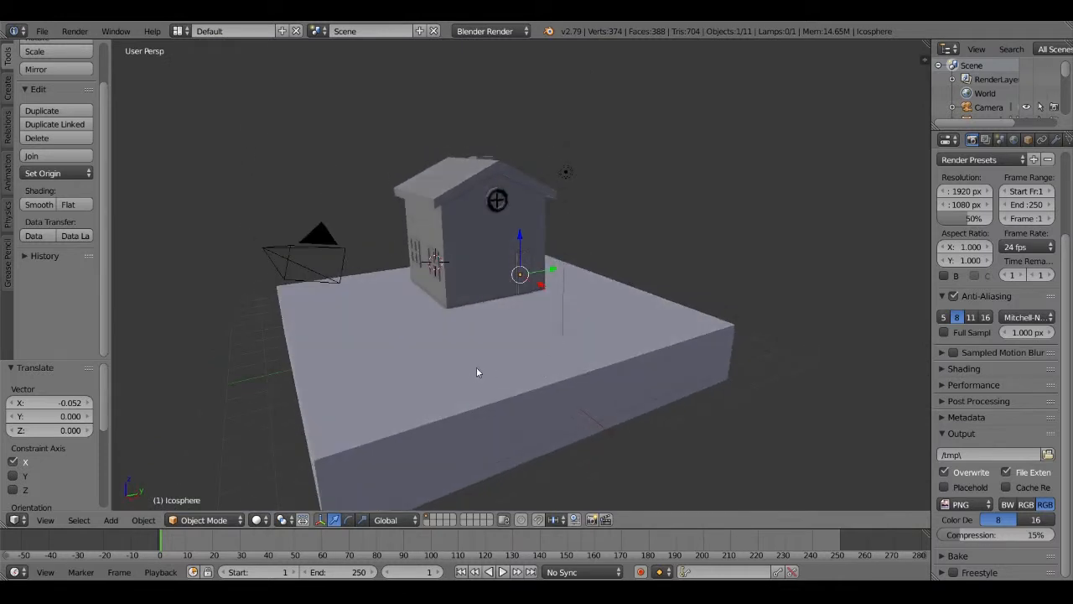
scroll(509, 346, "up", 2)
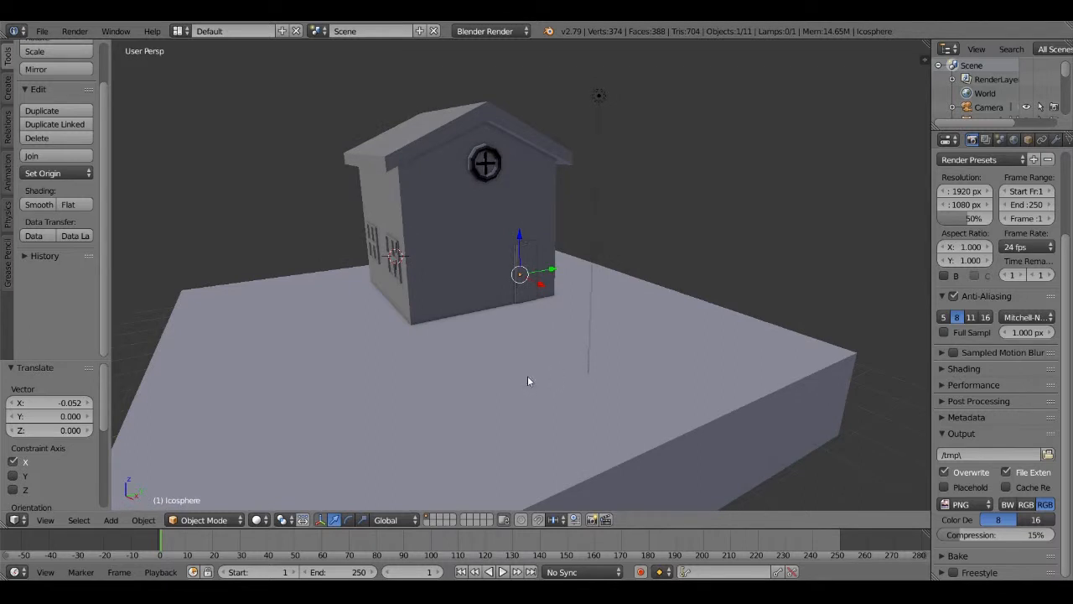
key("shift+a")
mouse_move(531, 368)
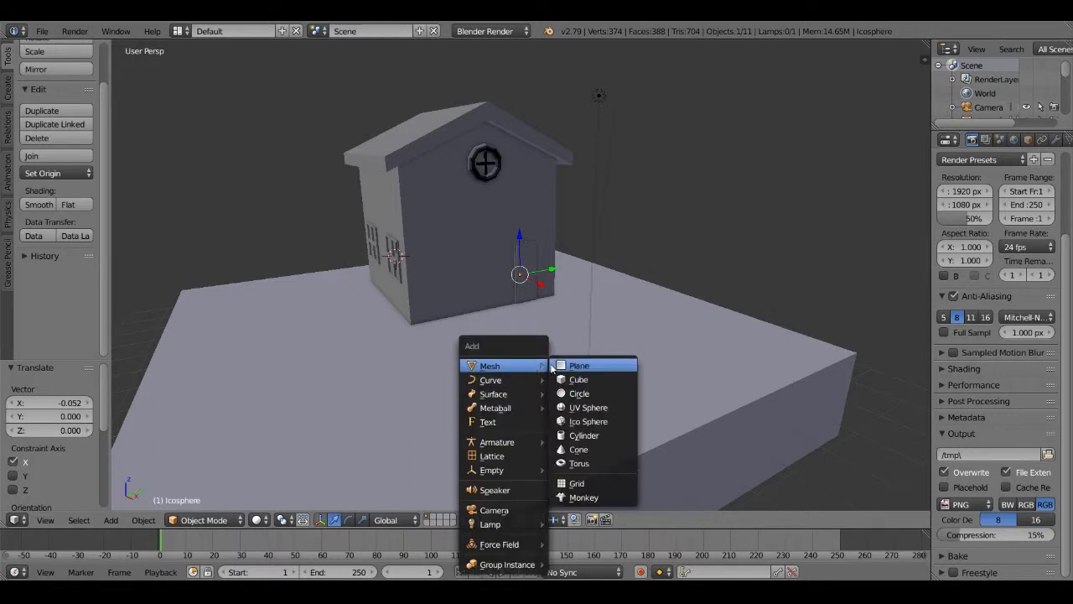
left_click(600, 378)
key("g")
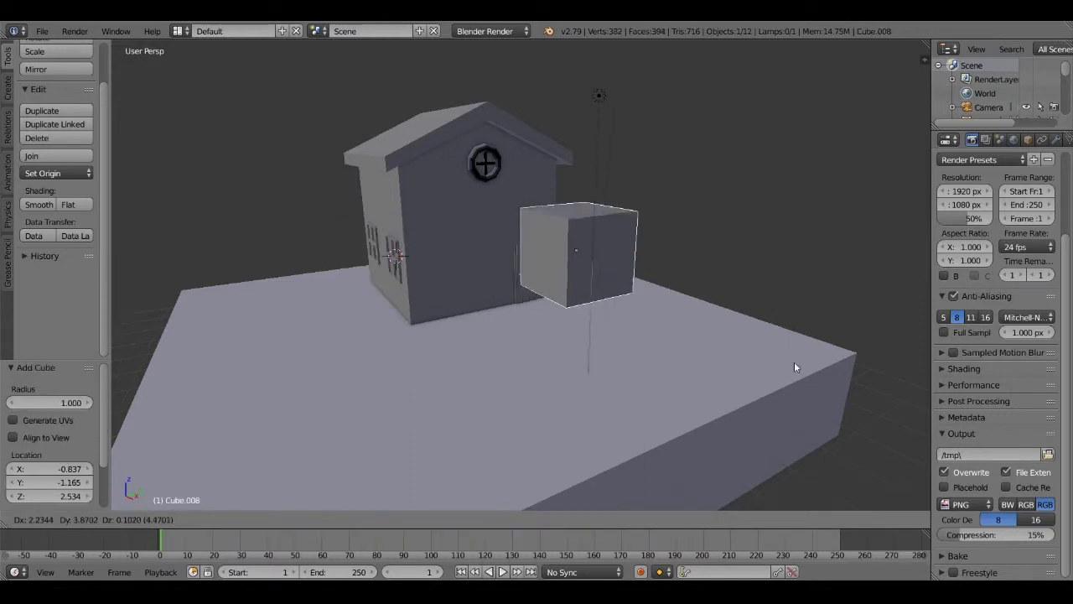
left_click(867, 378)
Scale the new cube down uniformly to about 0.32 and again by about 0.38
middle_click_drag(693, 291, 629, 288)
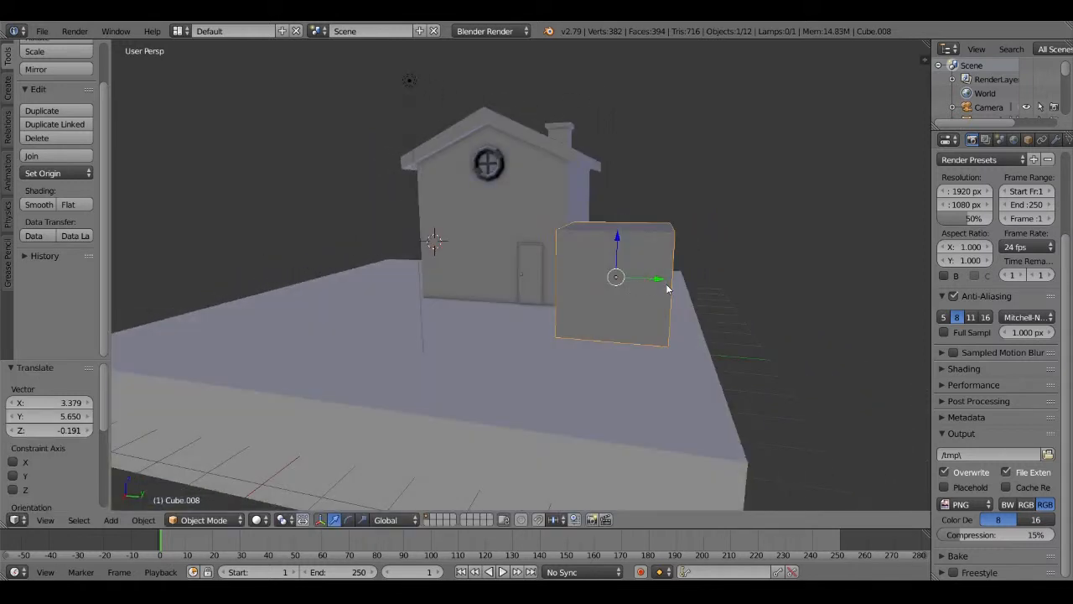
key("s")
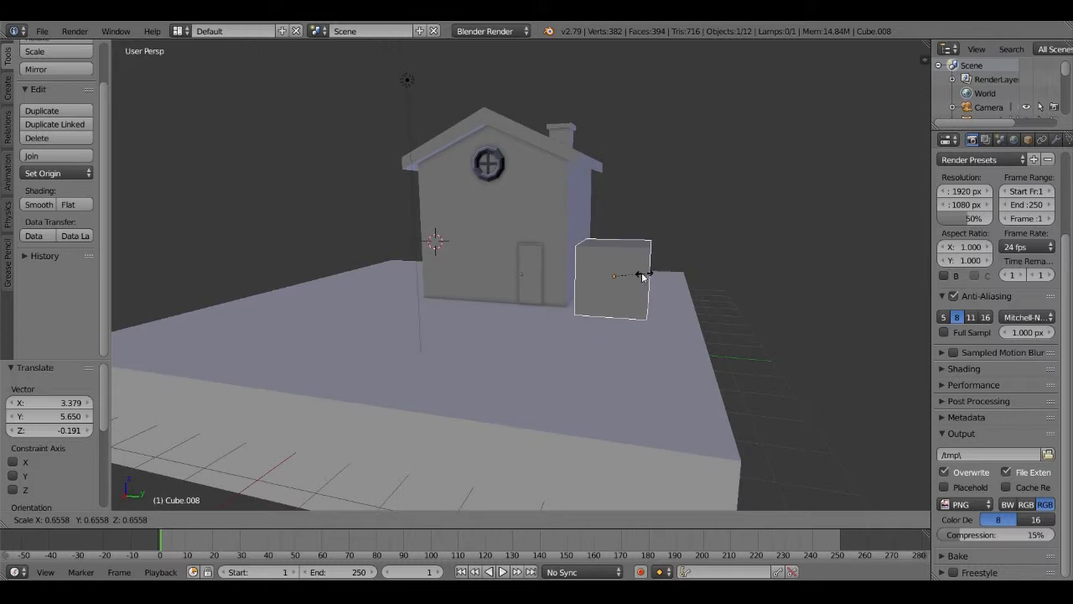
left_click(631, 281)
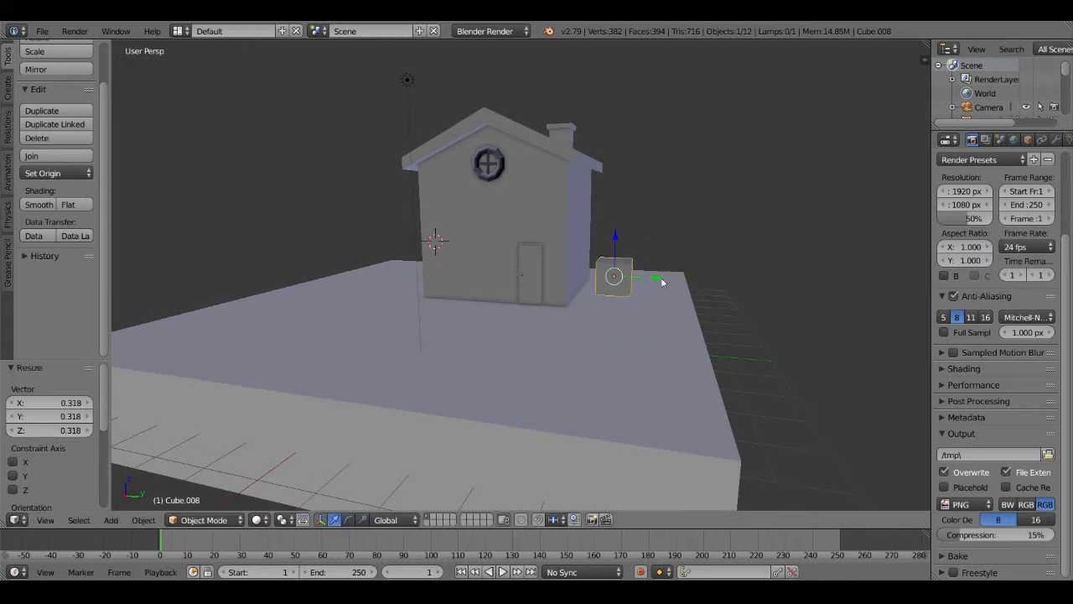
middle_click_drag(631, 283, 628, 298)
key("s")
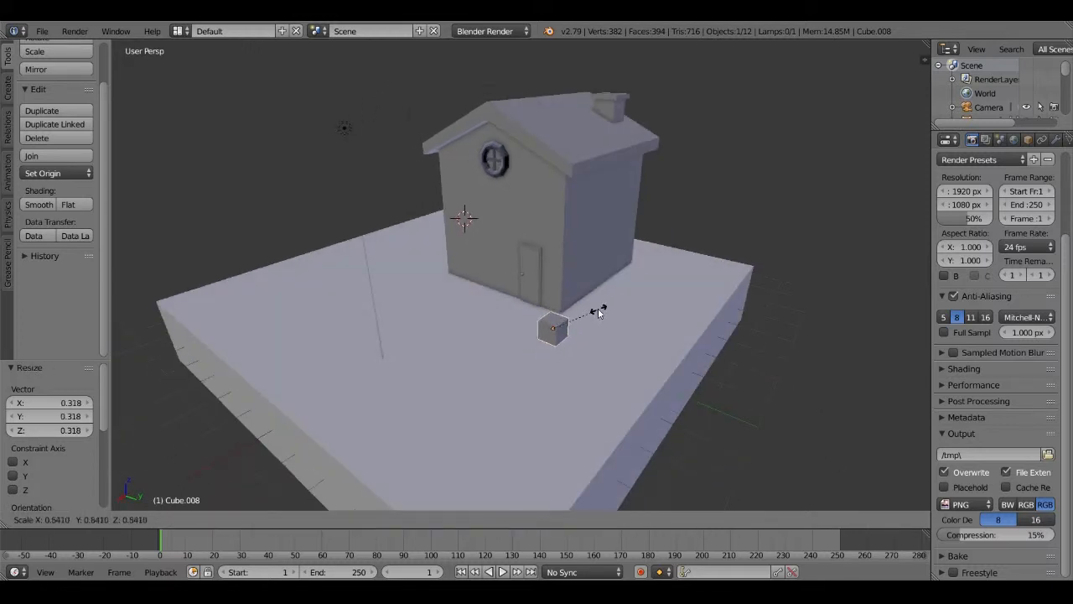
left_click(579, 320)
Stretch the small cube along the X axis to about 2.02 times its length
scroll(583, 323, "up", 5)
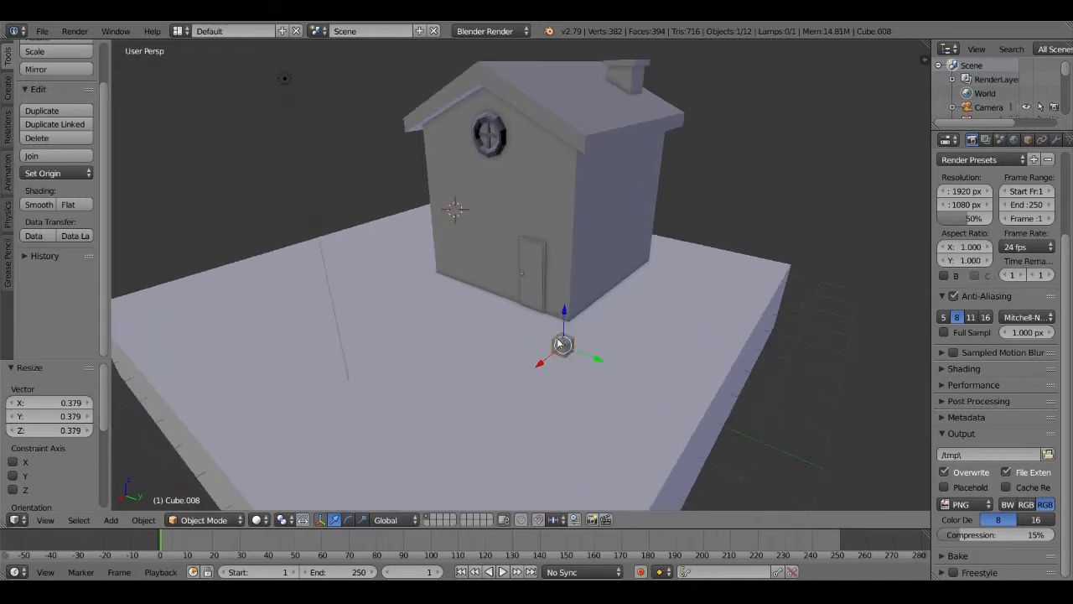
key("KP_Decimal")
scroll(608, 349, "down", 2)
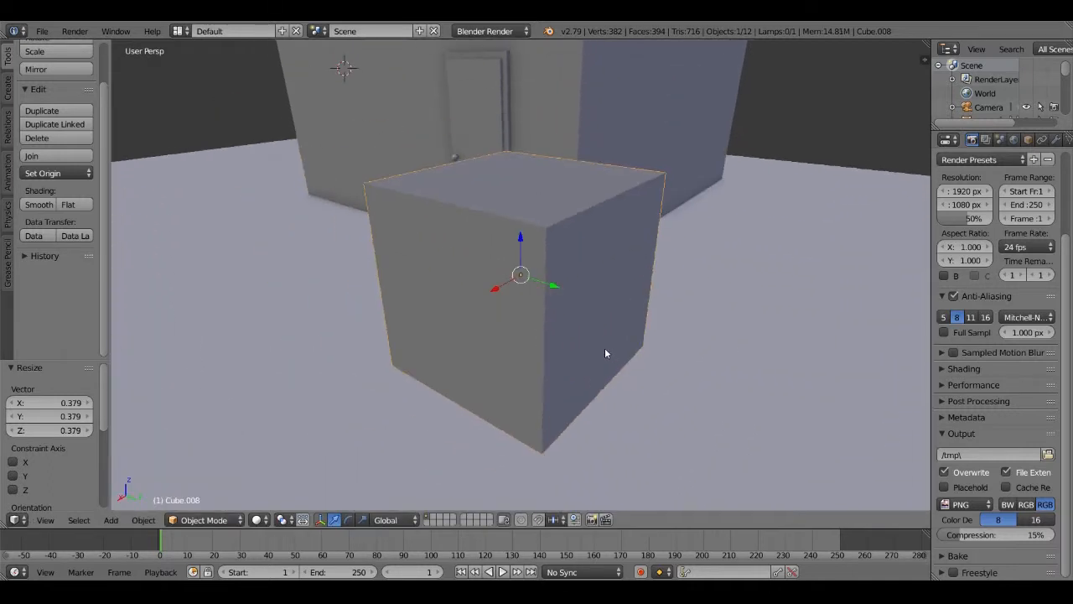
key("s")
key("x")
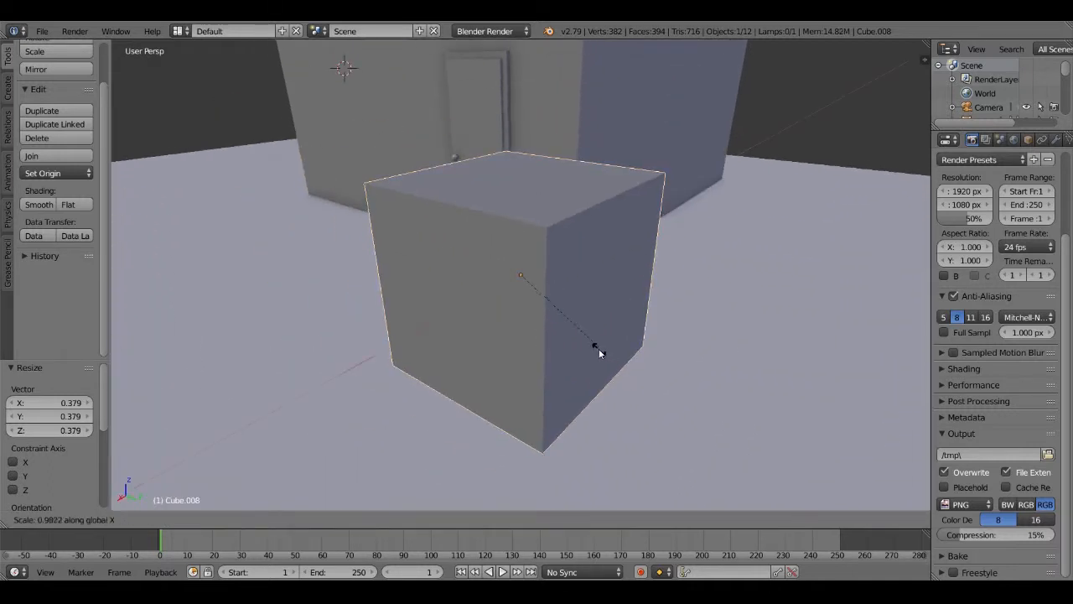
left_click(731, 342)
Narrow the stretched block along the Y axis to about 0.74
middle_click_drag(732, 340, 761, 333)
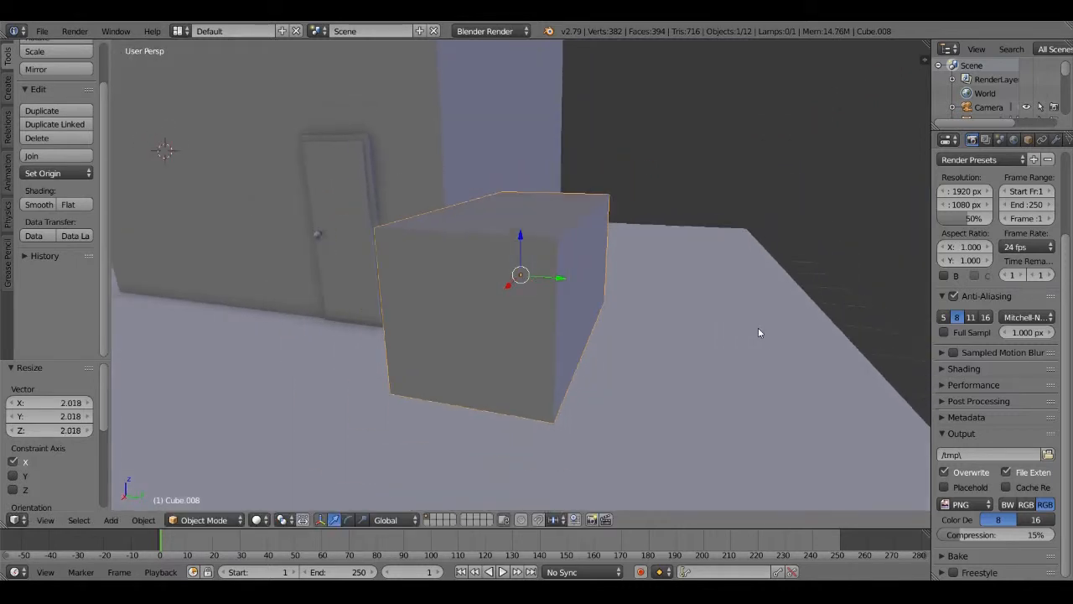
key("s")
key("y")
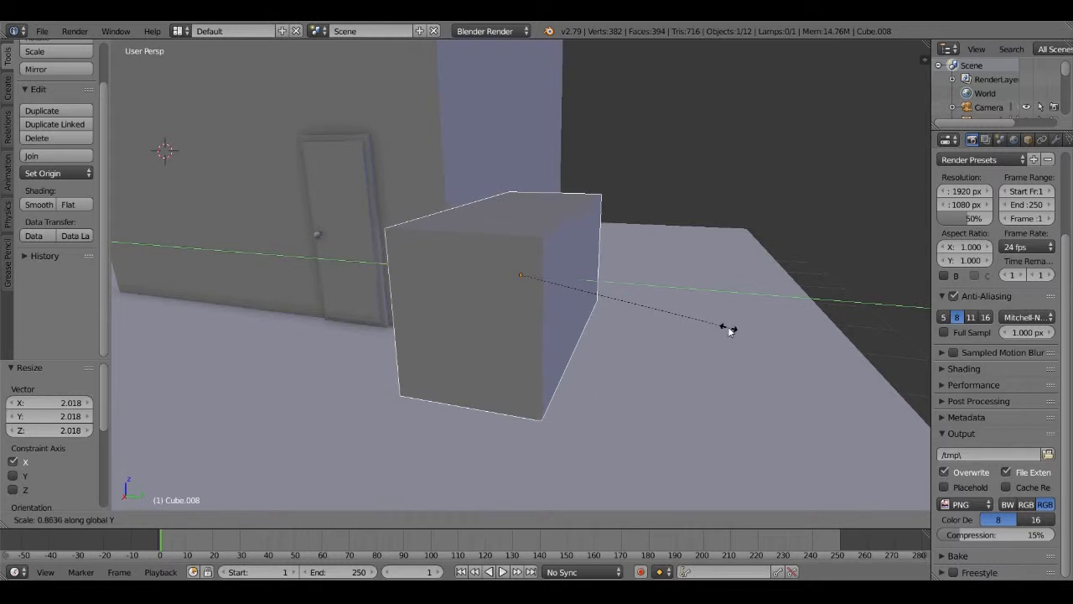
left_click(697, 328)
Cut six evenly spaced loops lengthwise through the block in Edit Mode
middle_click_drag(697, 328, 565, 357)
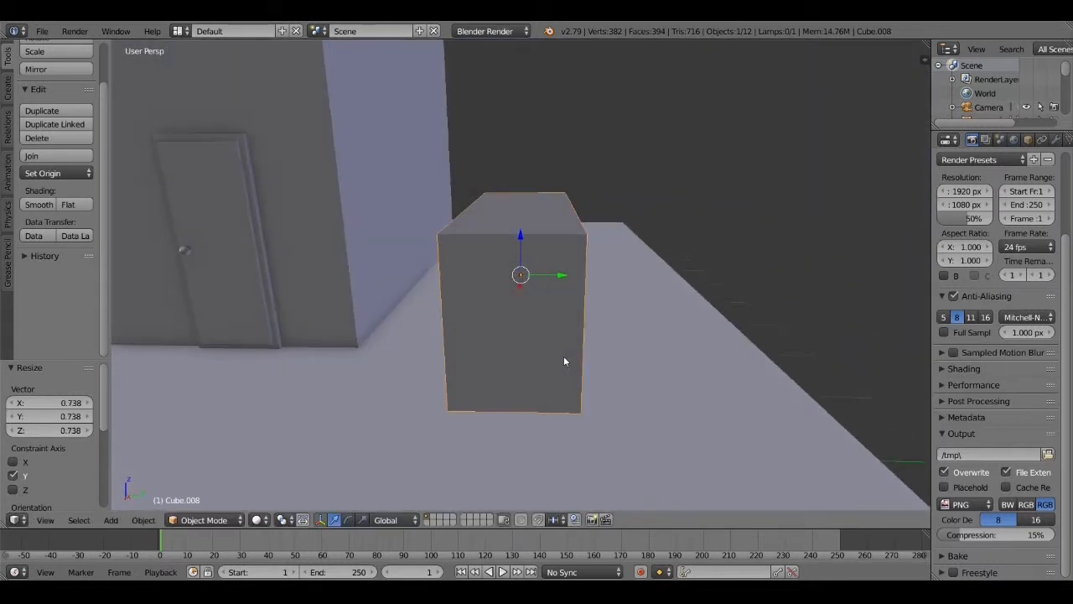
key("Tab")
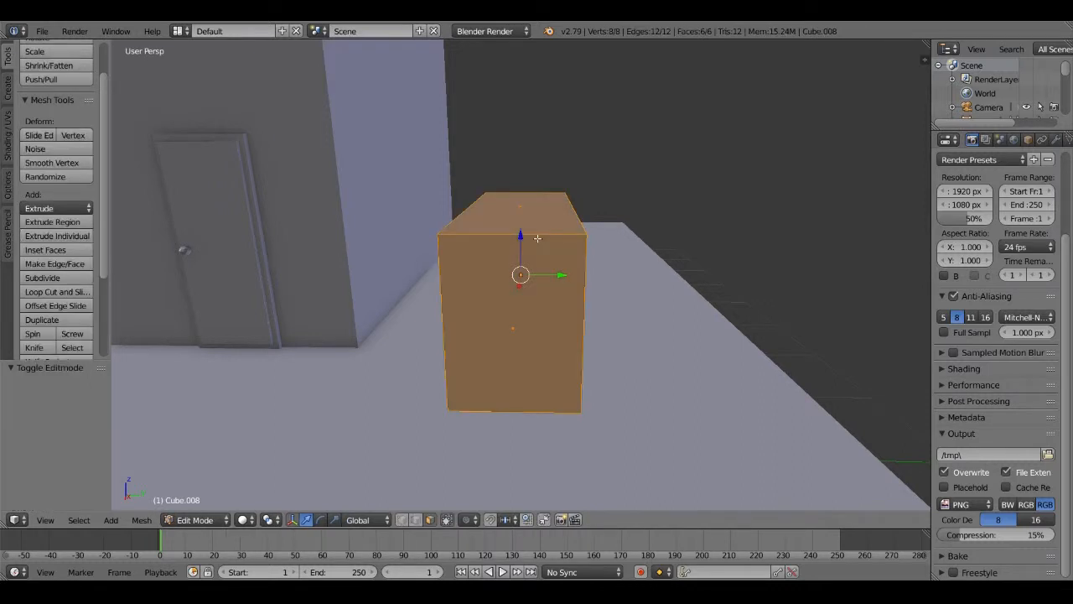
key("ctrl+r")
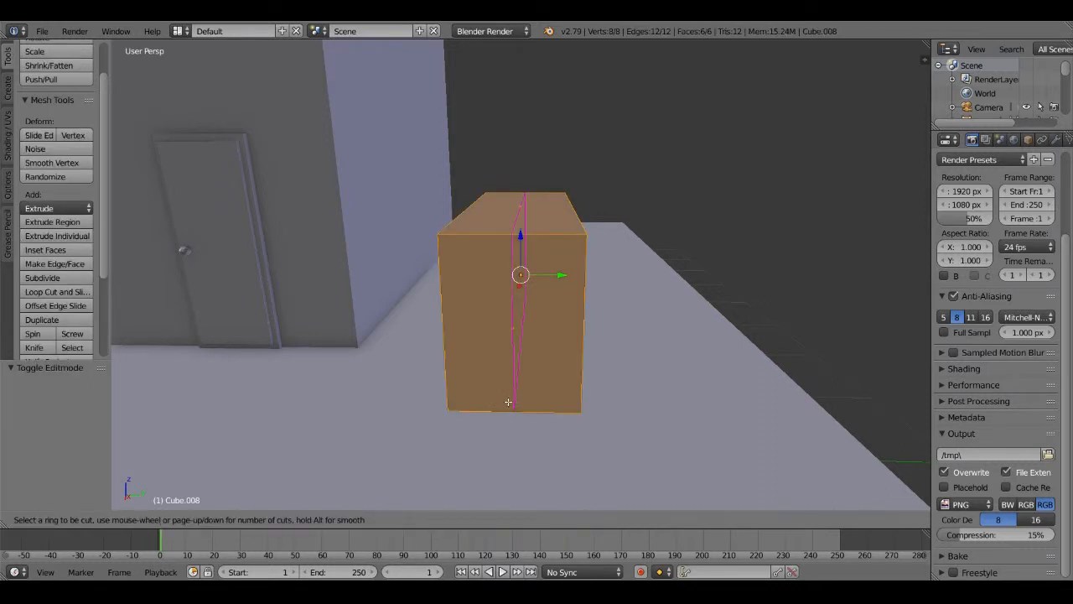
scroll(508, 402, "up", 5)
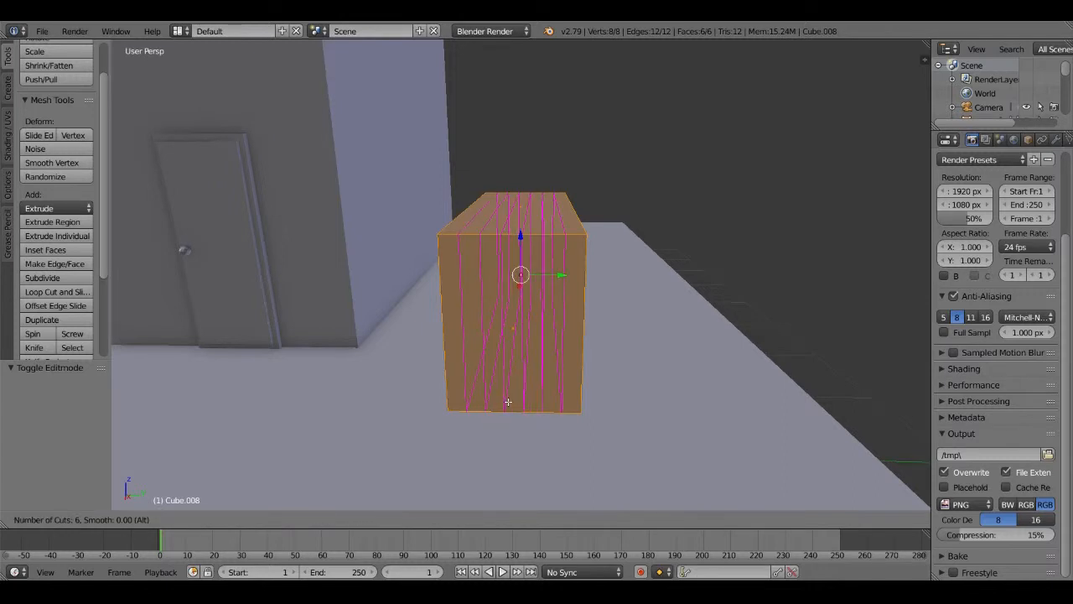
left_click(507, 401)
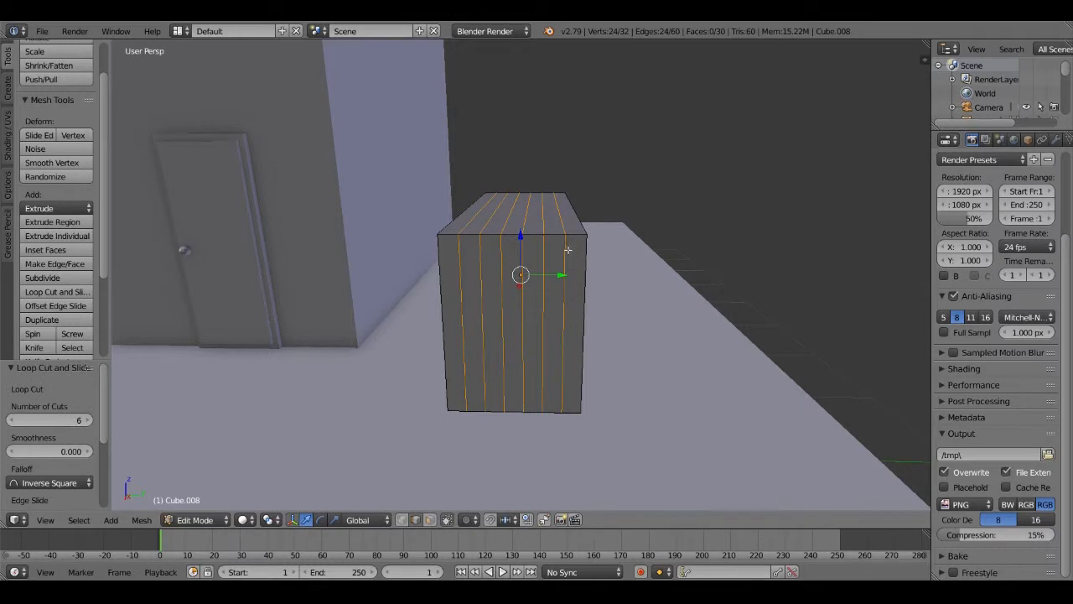
Switch to face selection and select the central lengthwise strip on top of the block
middle_click_drag(567, 250, 529, 210)
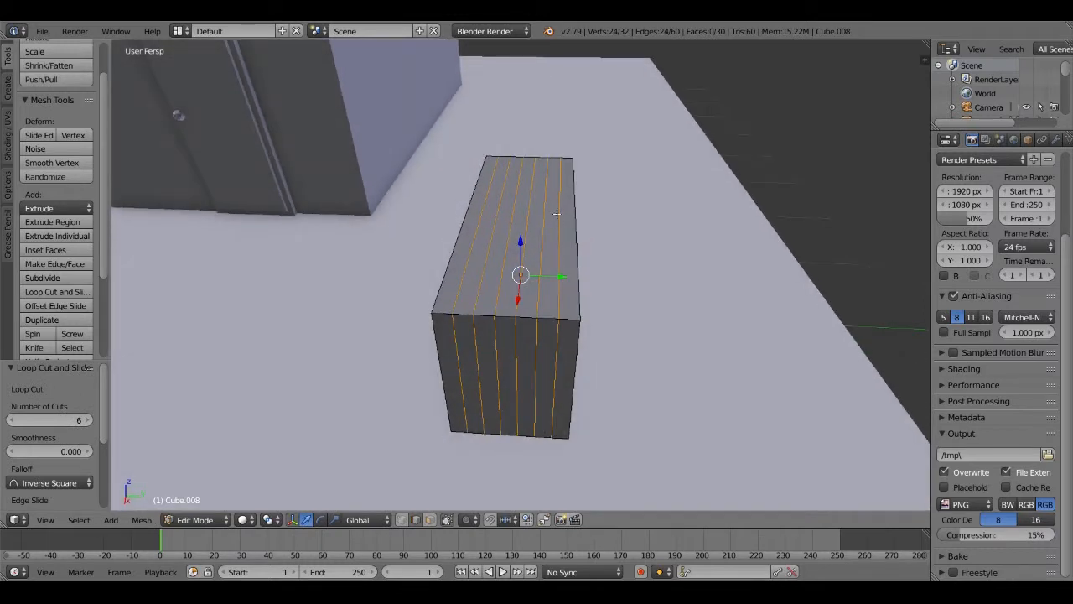
key("3")
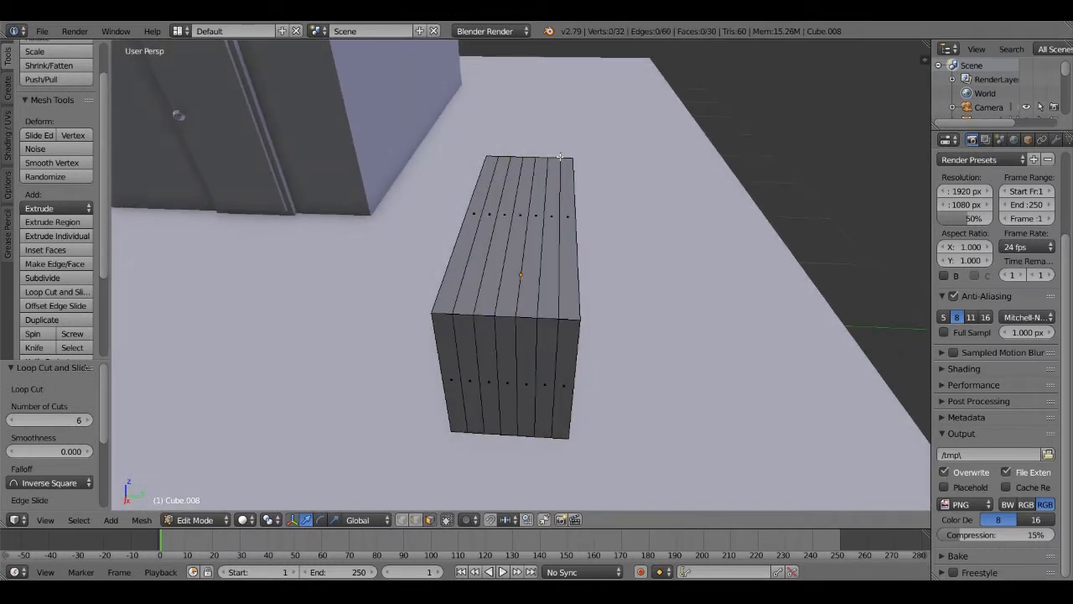
left_click(526, 196)
right_click(520, 228)
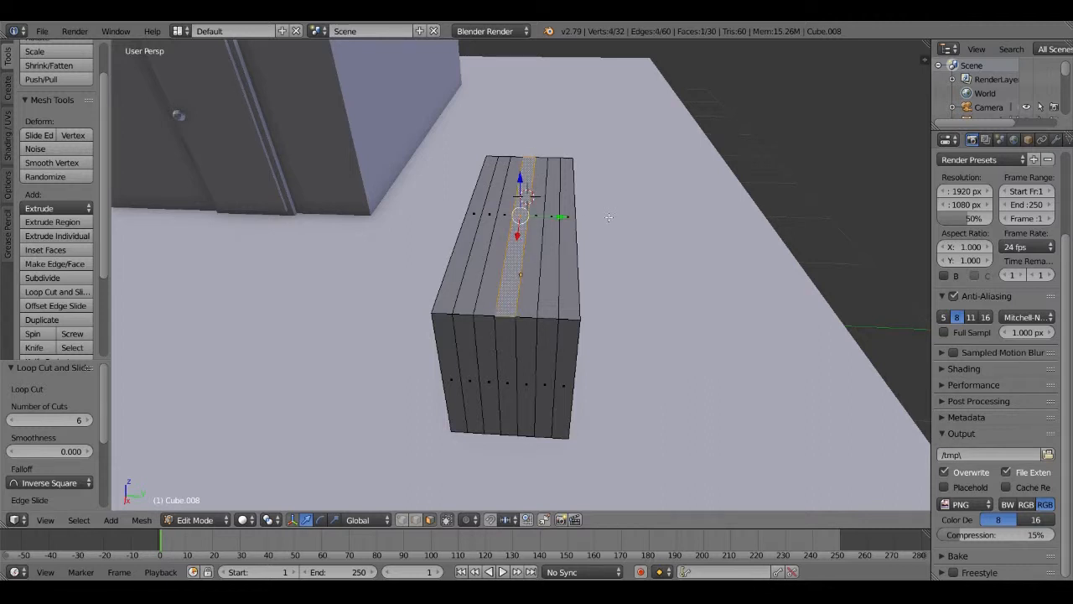
scroll(605, 217, "down", 5)
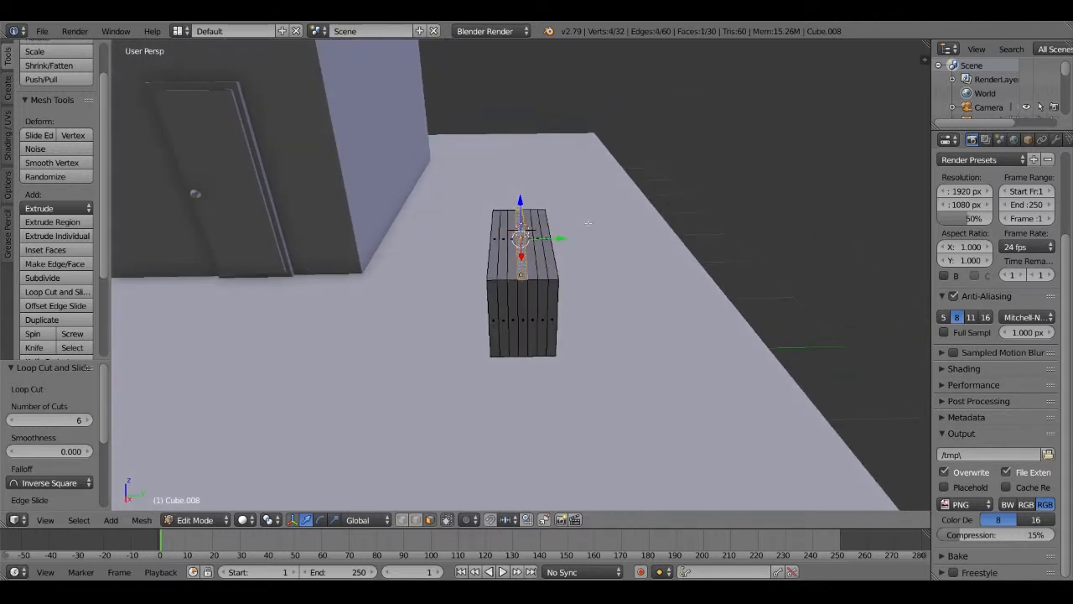
key("e")
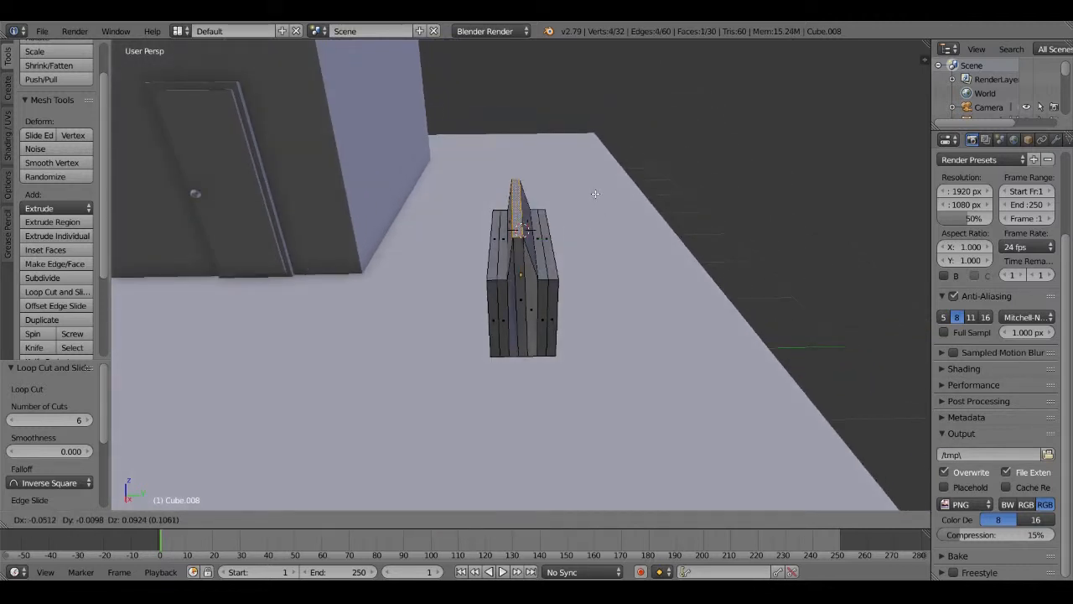
key("Escape")
Enable proportional editing for the block's mesh
scroll(568, 290, "up", 3)
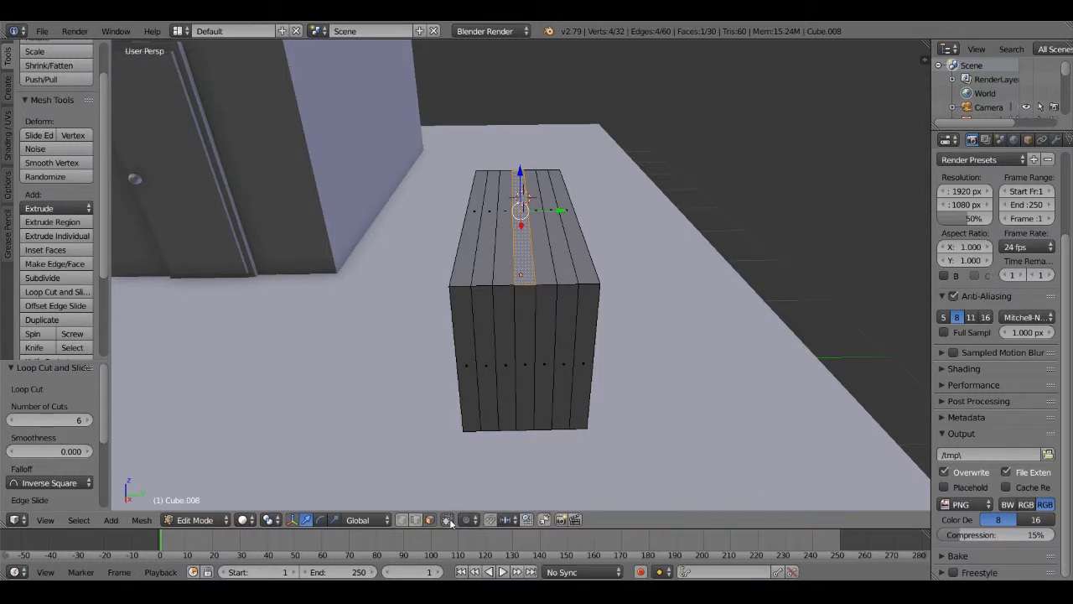
left_click(476, 521)
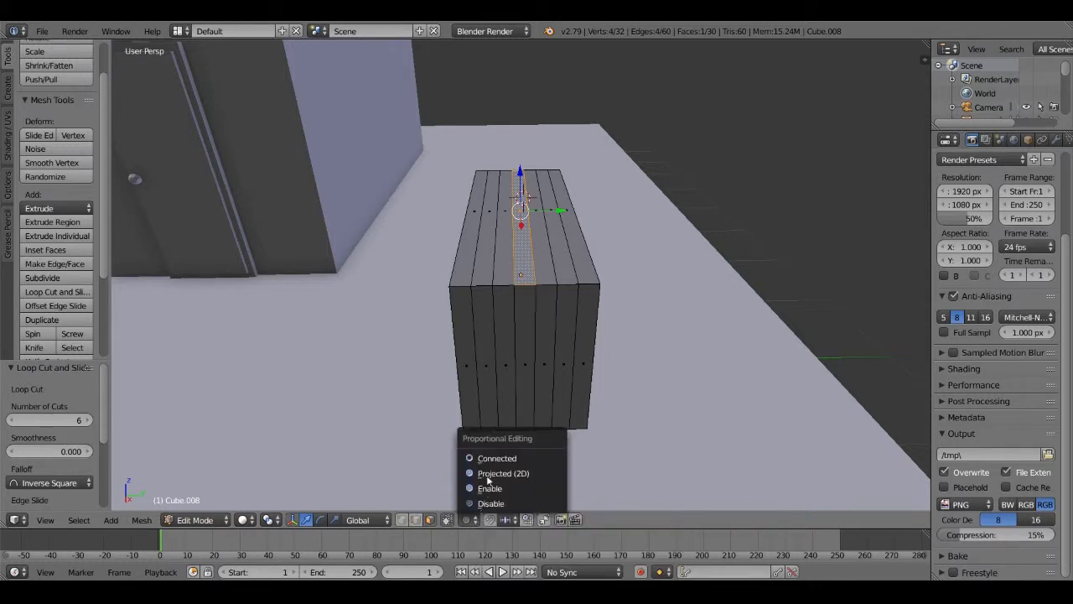
left_click(489, 489)
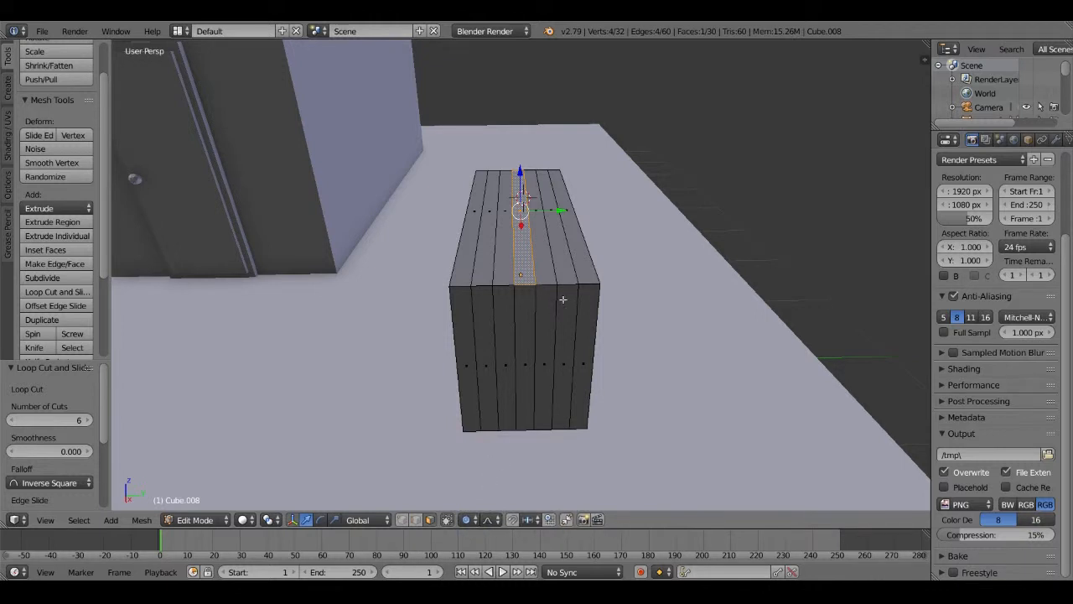
key("g")
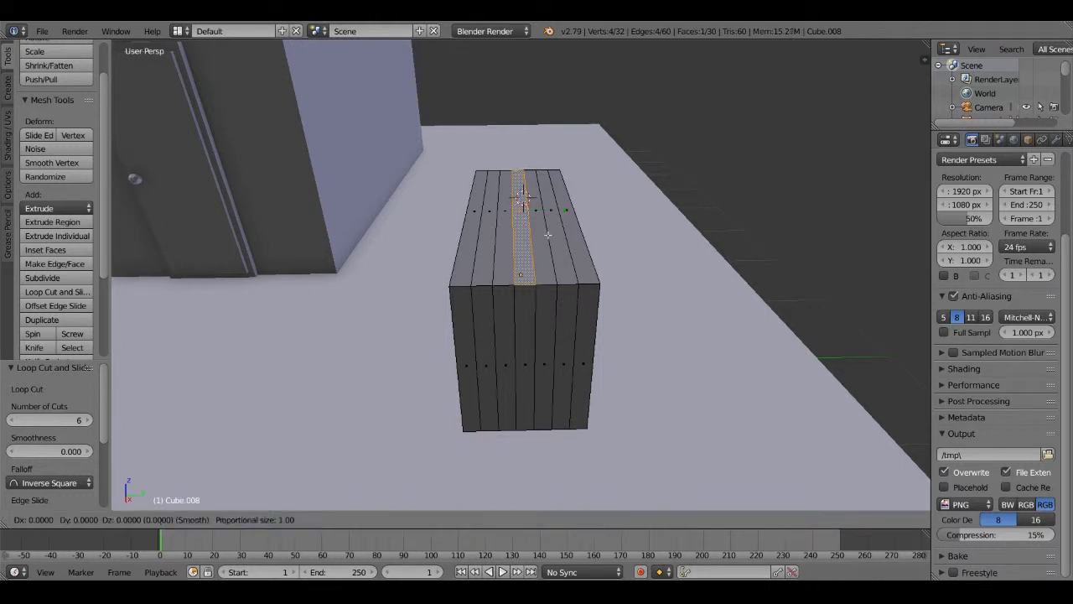
right_click(550, 225)
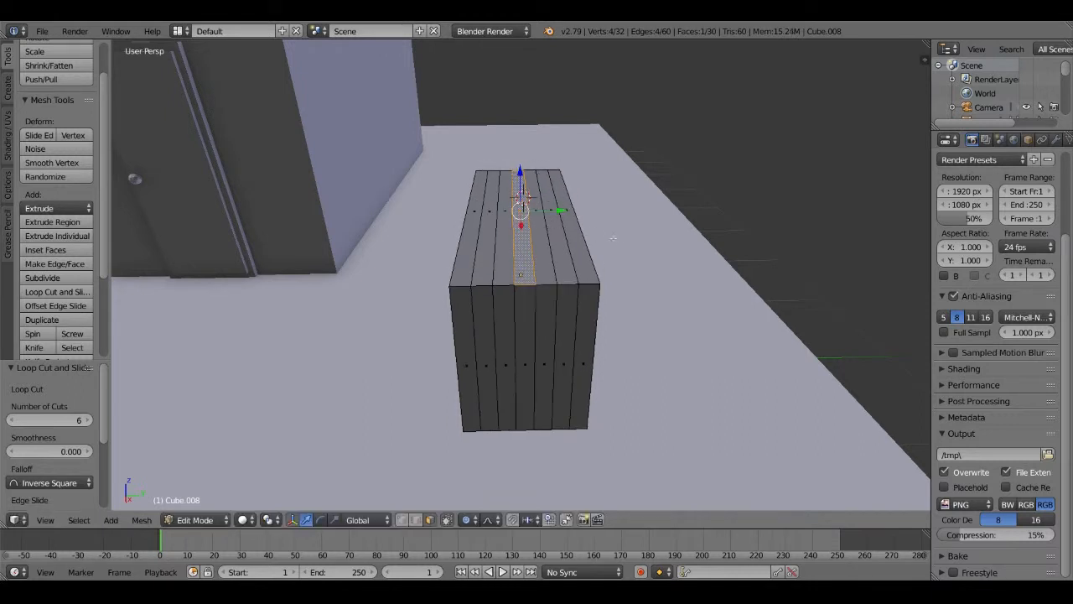
Raise the central top face about 0.098 along Z with smooth proportional size 0.15, rounding the block's top into an arch
key("g")
scroll(610, 234, "down", 5)
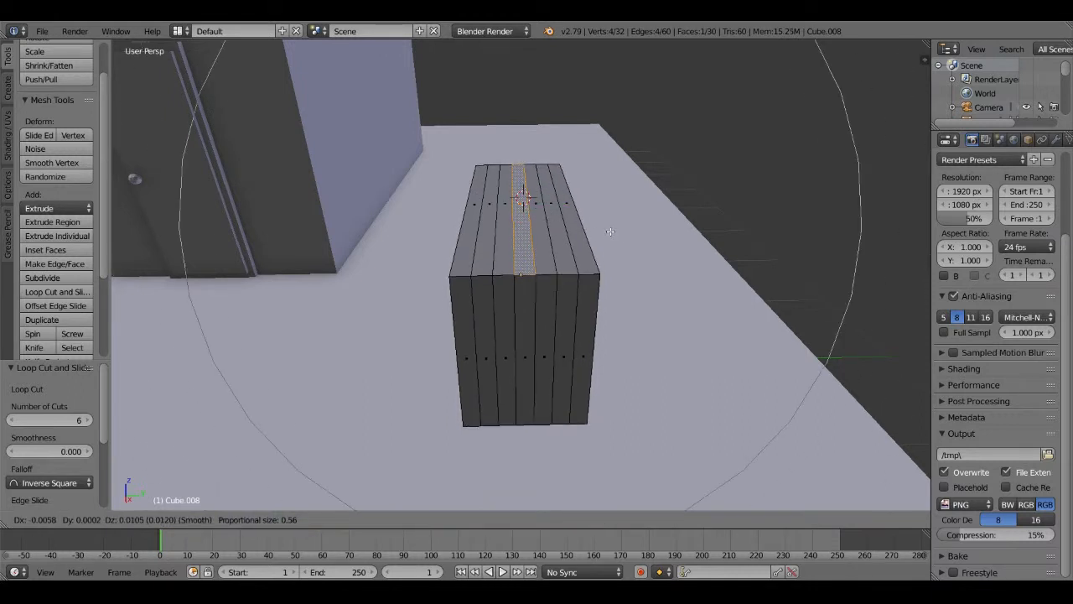
scroll(610, 231, "up", 8)
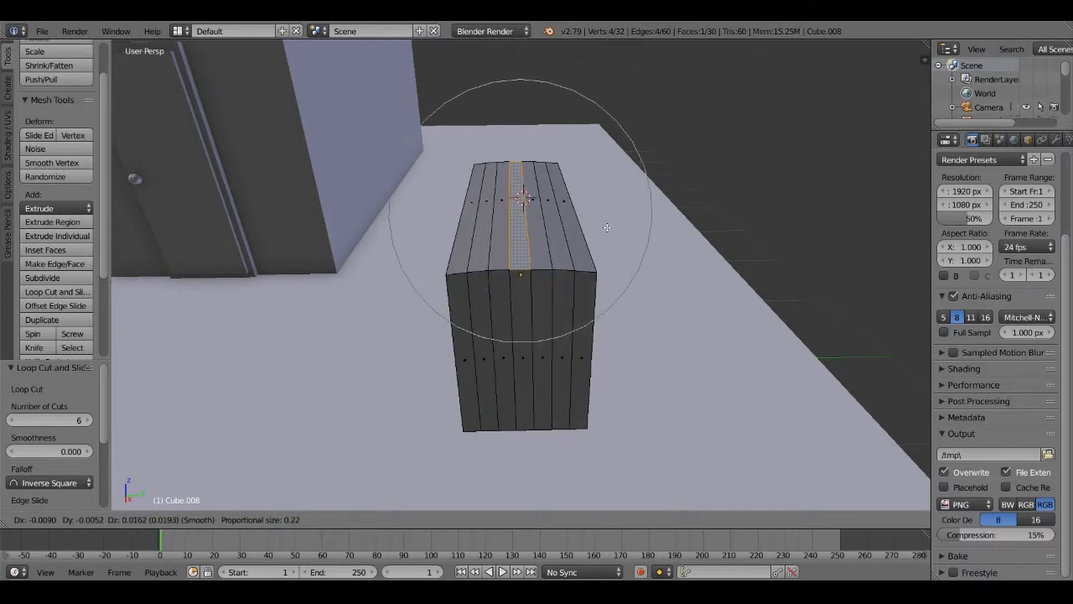
key("z")
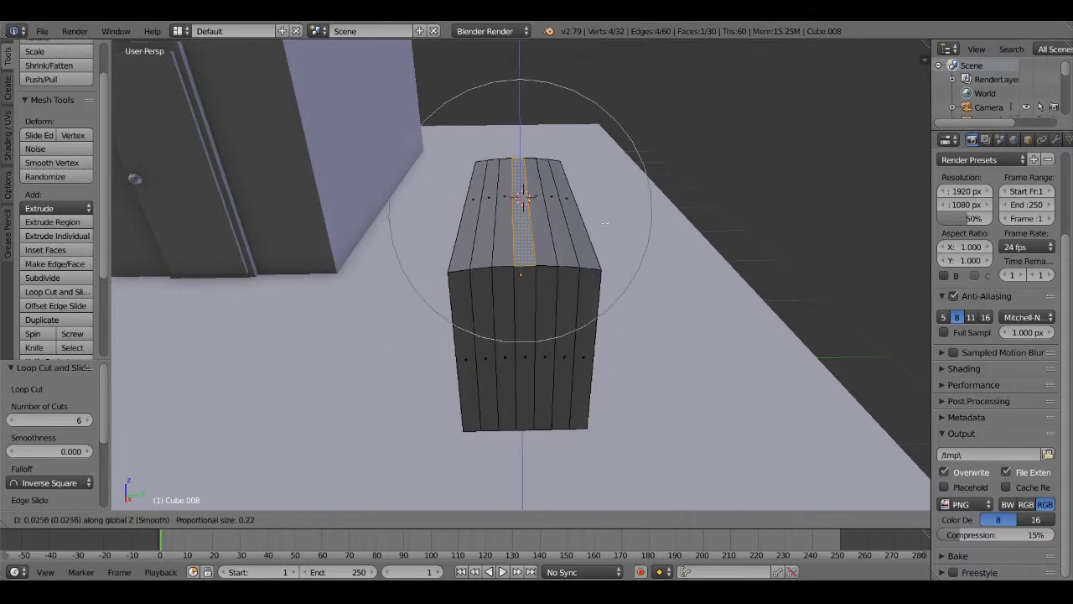
scroll(606, 224, "up", 4)
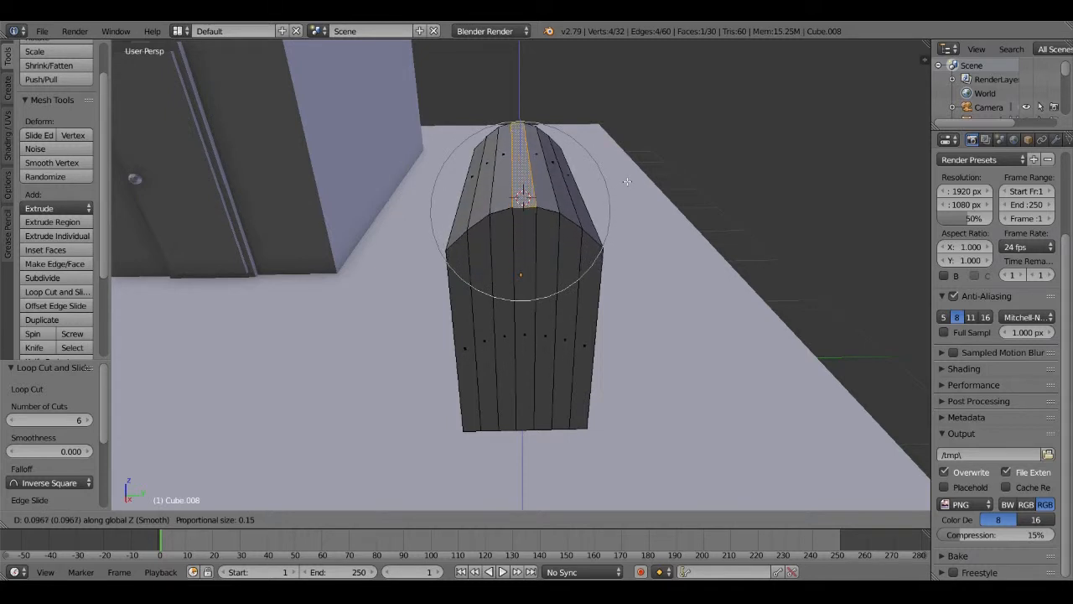
left_click(628, 181)
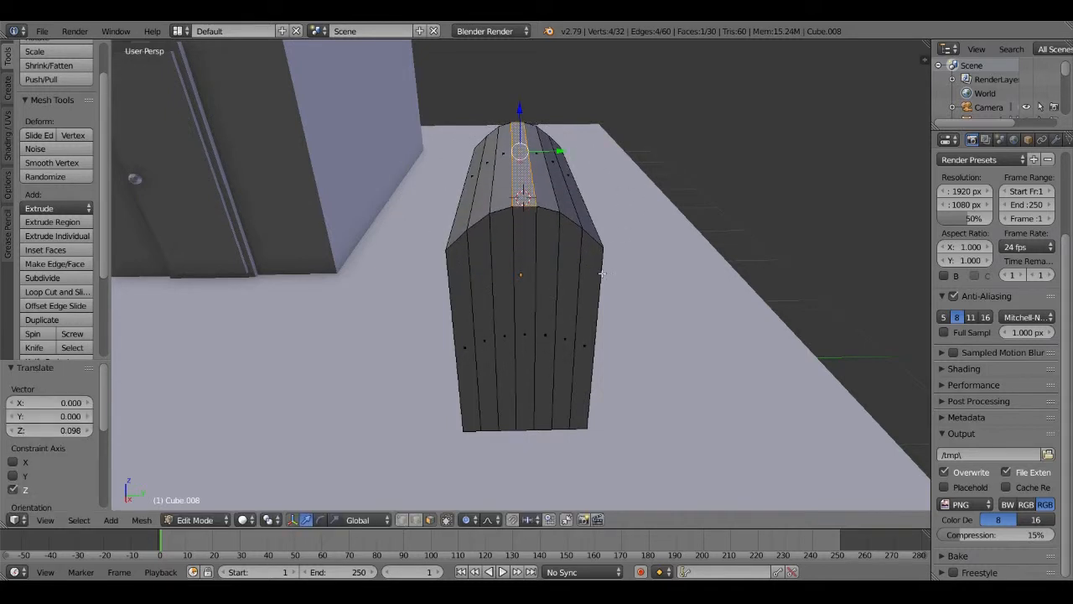
Select all seven vertical faces on the front end of the arched block
middle_click_drag(602, 274, 568, 259)
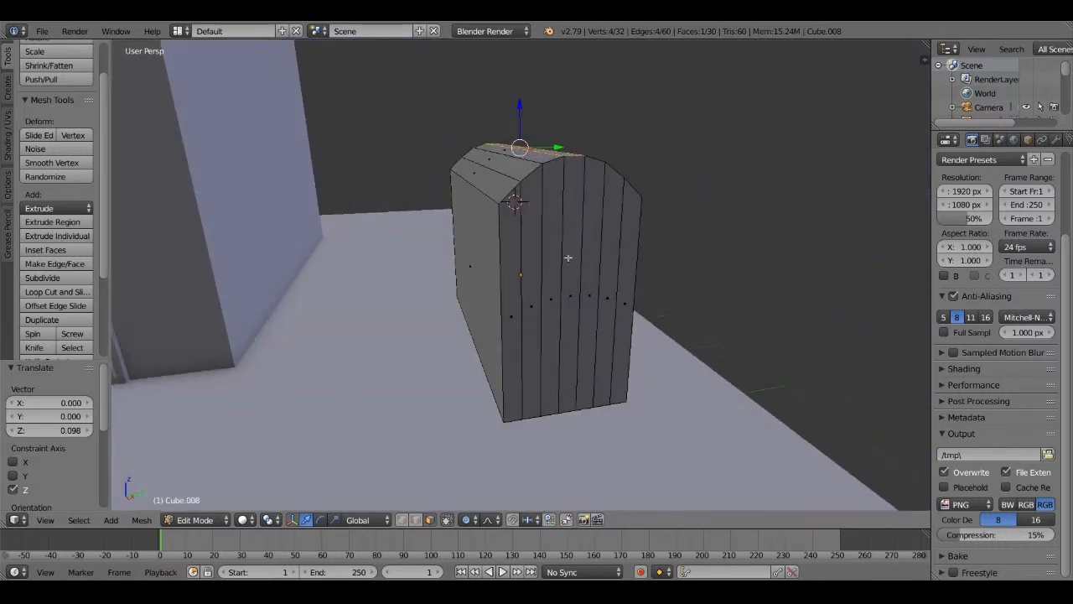
left_click(512, 271)
right_click(519, 251)
right_click(533, 232, "shift")
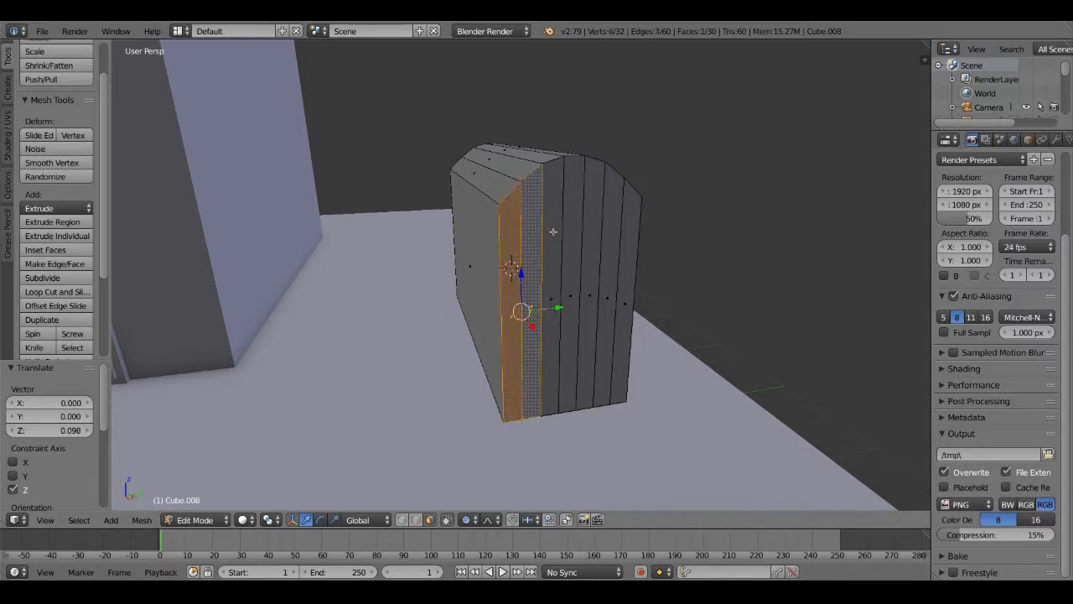
right_click(555, 231, "shift")
right_click(577, 230, "shift")
right_click(597, 228, "shift")
right_click(617, 227, "shift")
right_click(625, 227, "shift")
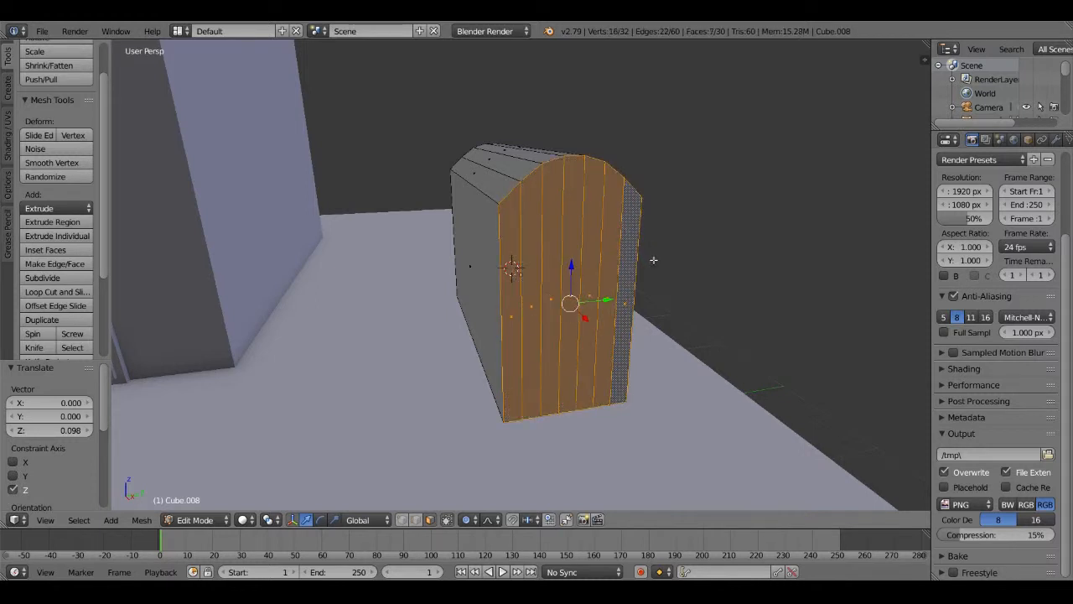
Inset the front end faces by about 0.115 and extrude them about 0.301 into the block
key("i")
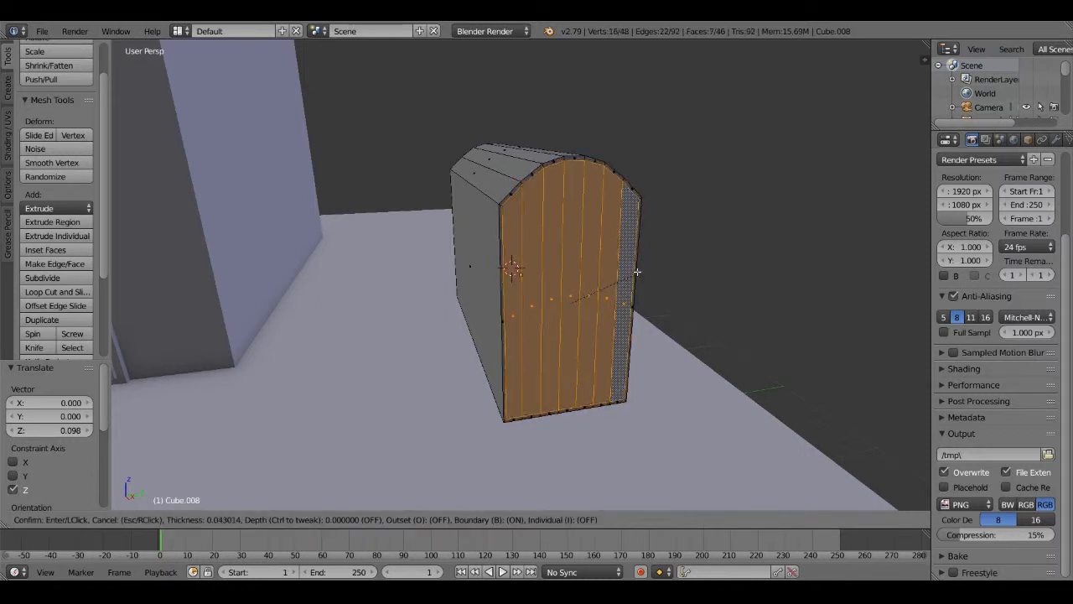
left_click(584, 289)
key("e")
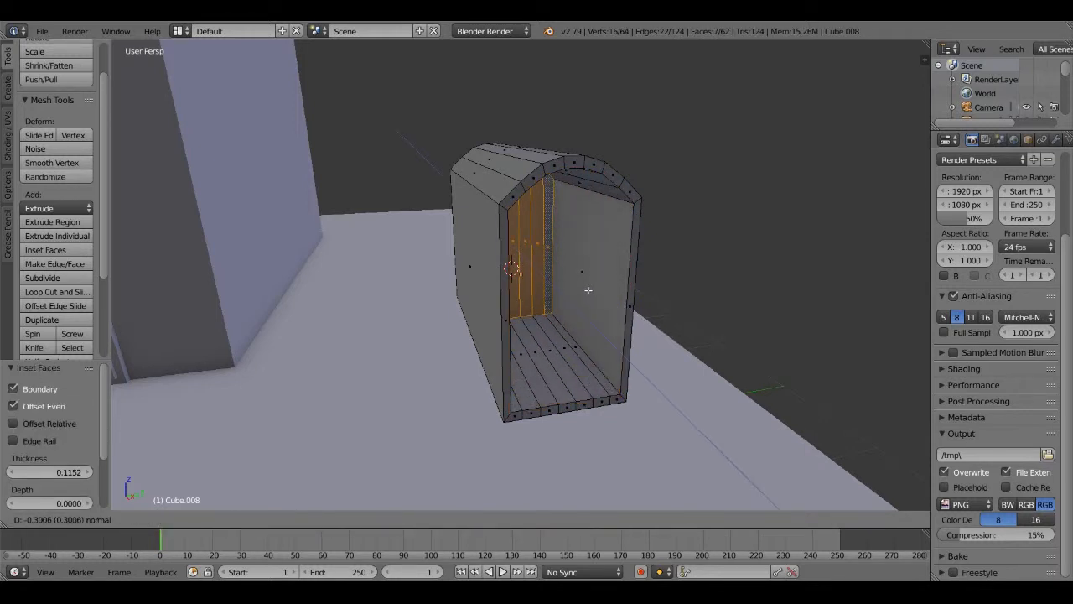
left_click(587, 290)
Extrude the recessed end faces a further 0.166 inward to deepen the hollow
middle_click_drag(587, 290, 789, 287)
key("e")
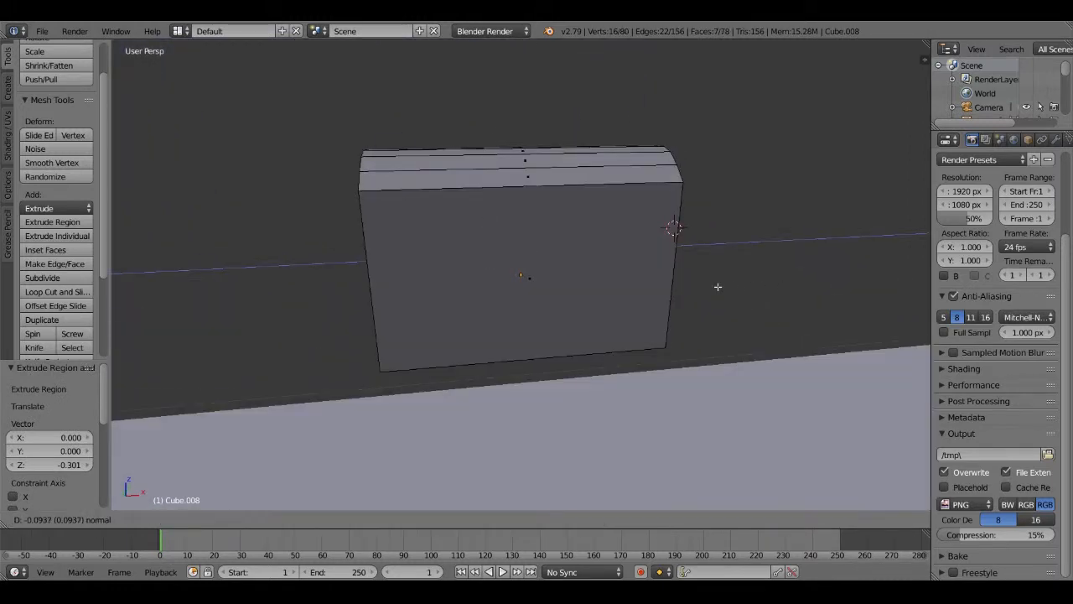
left_click(682, 297)
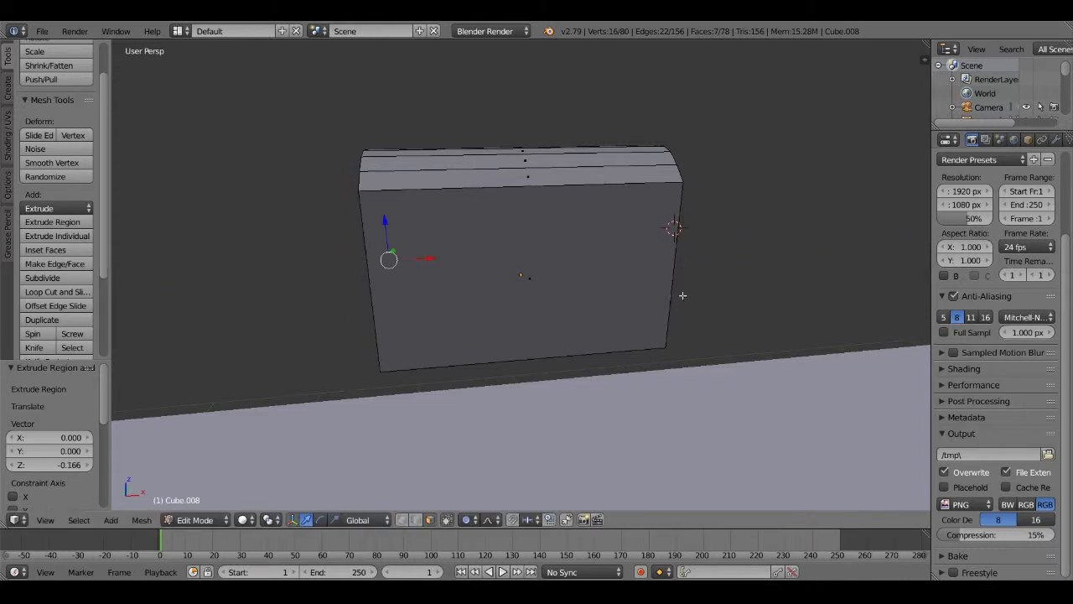
middle_click_drag(781, 299, 731, 283)
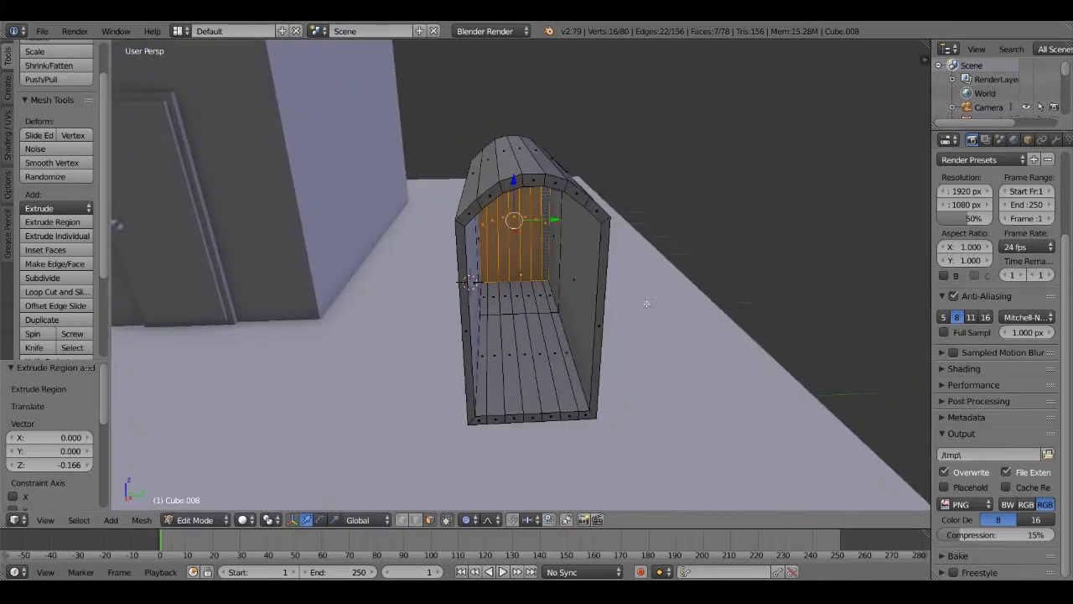
scroll(594, 309, "up", 5)
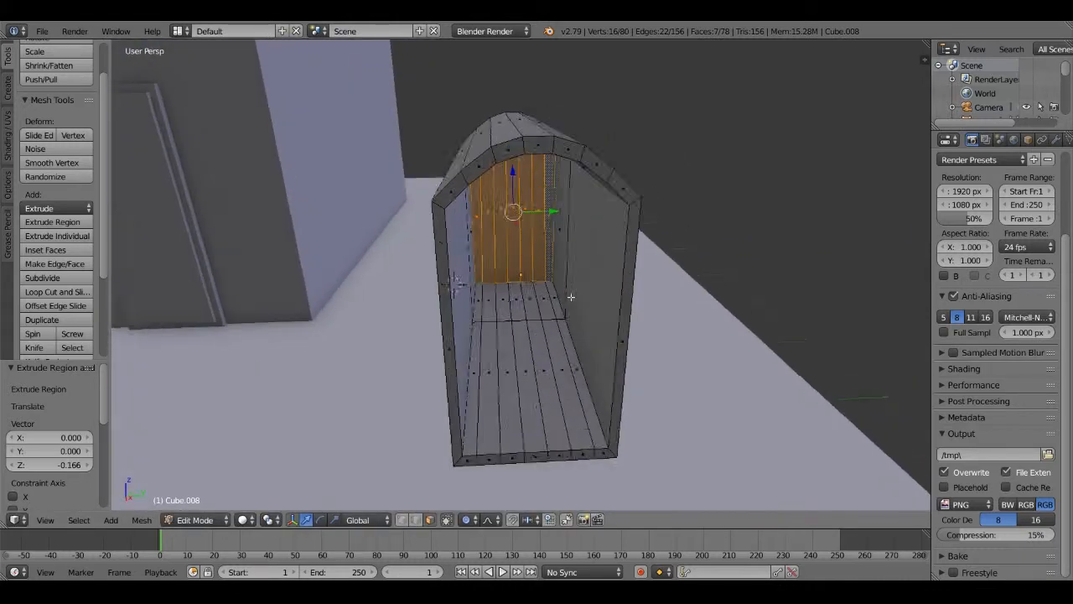
Undo the hollowing back to the flat front and inset the end faces by about 0.054
key("ctrl+z")
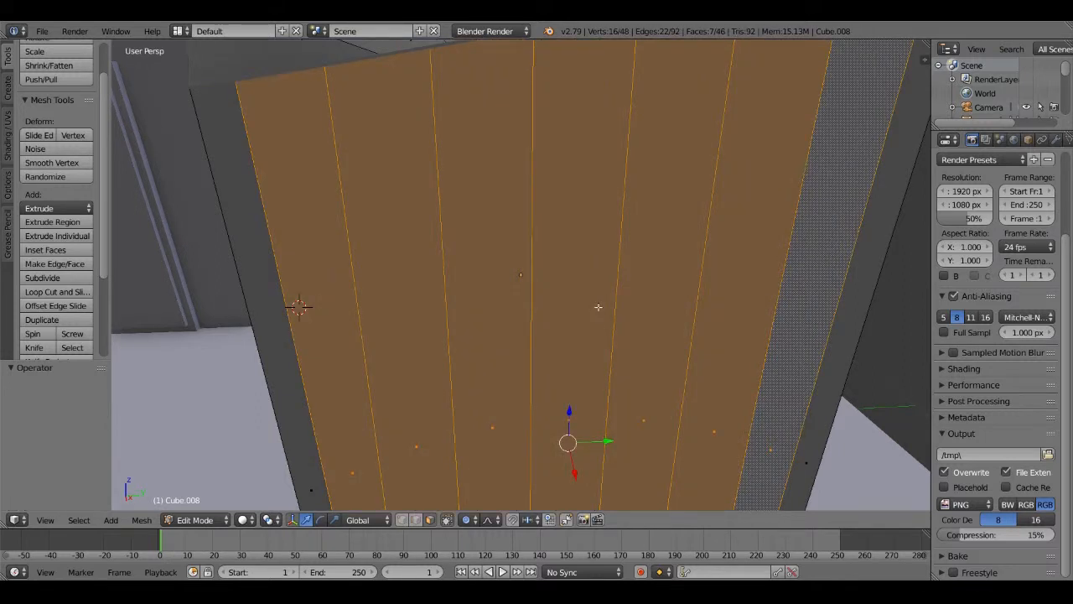
key("ctrl+z")
key("i")
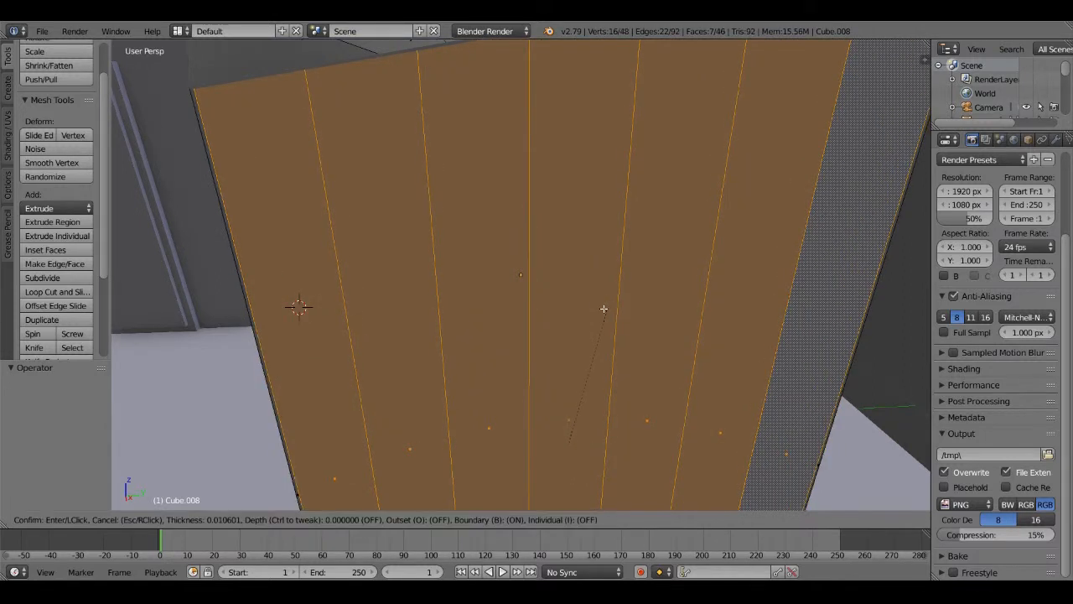
left_click(575, 438)
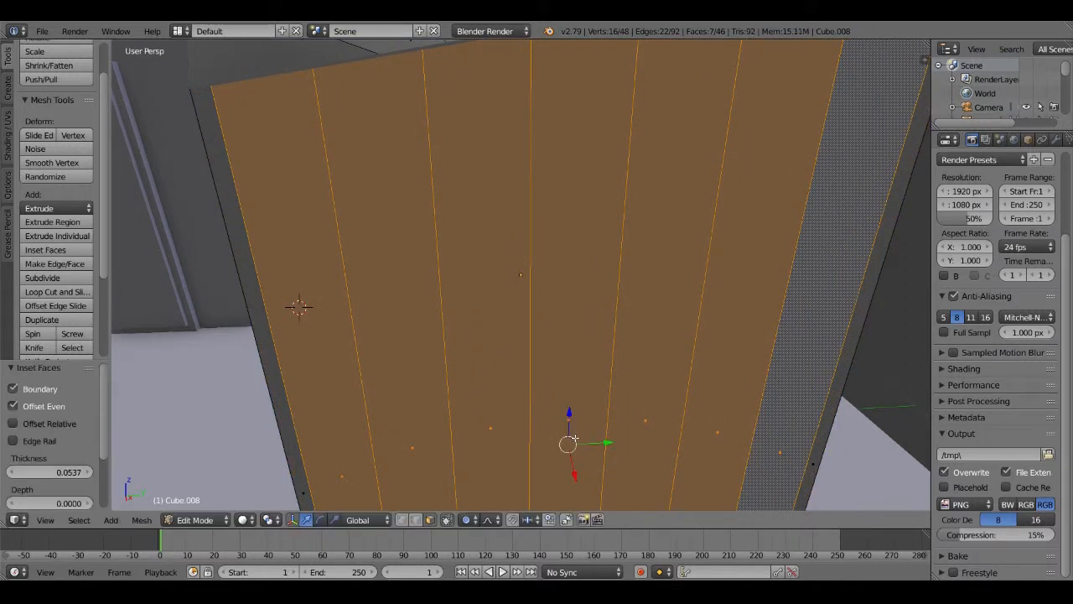
Extrude the inset front faces about 0.454 into the block
key("e")
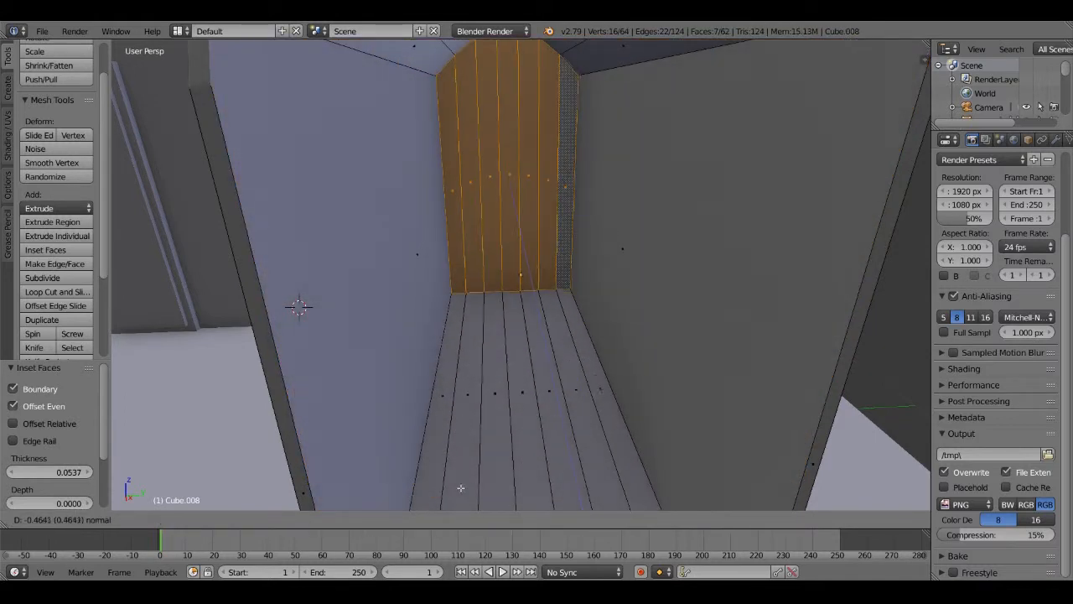
left_click(455, 457)
middle_click_drag(470, 453, 579, 360)
scroll(605, 371, "down", 3)
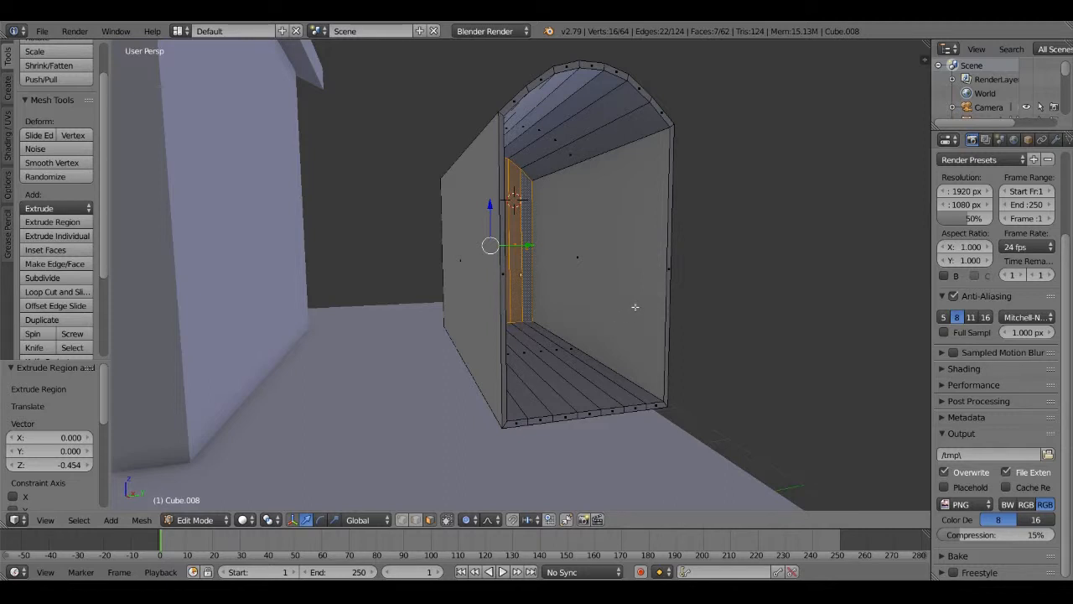
Undo the last inward extrusion and the inset of the front faces
key("ctrl+z")
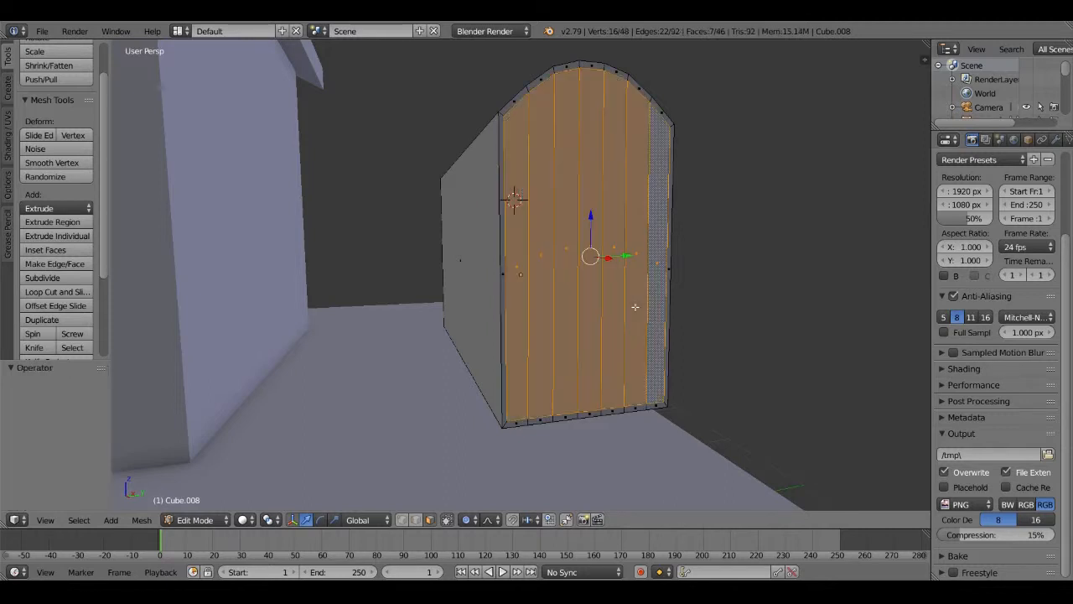
key("ctrl+z")
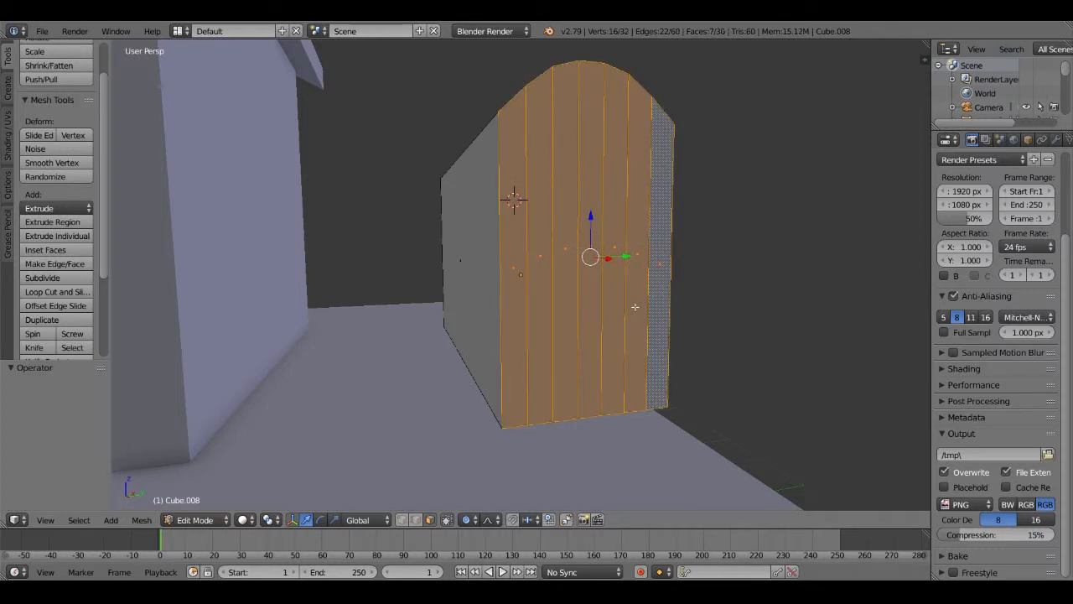
Duplicate the block's entire mesh in place and try to scale the copy along X
key("a")
key("a")
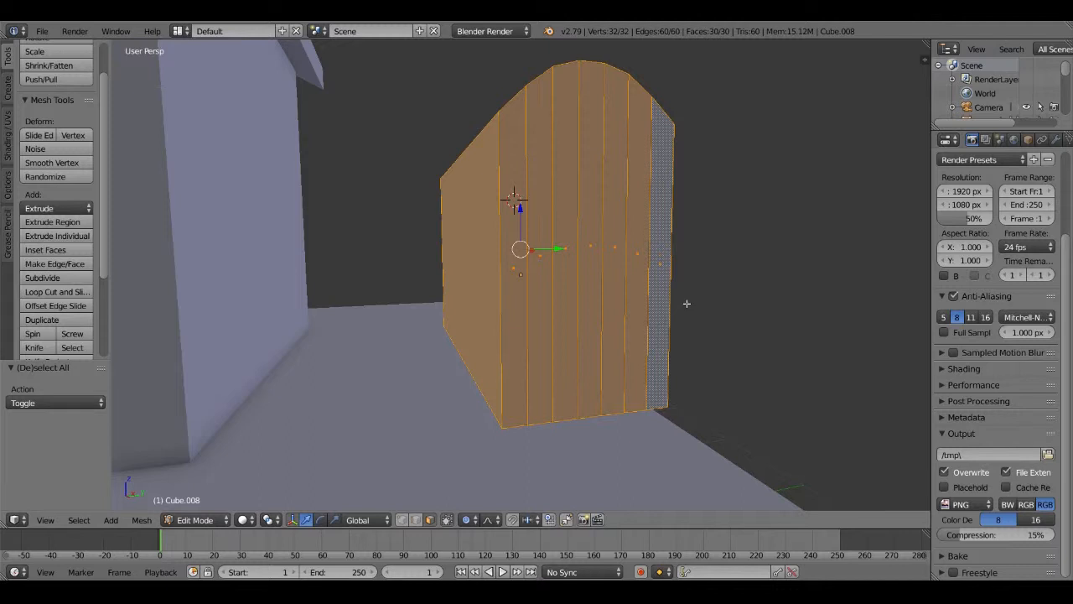
key("shift+d")
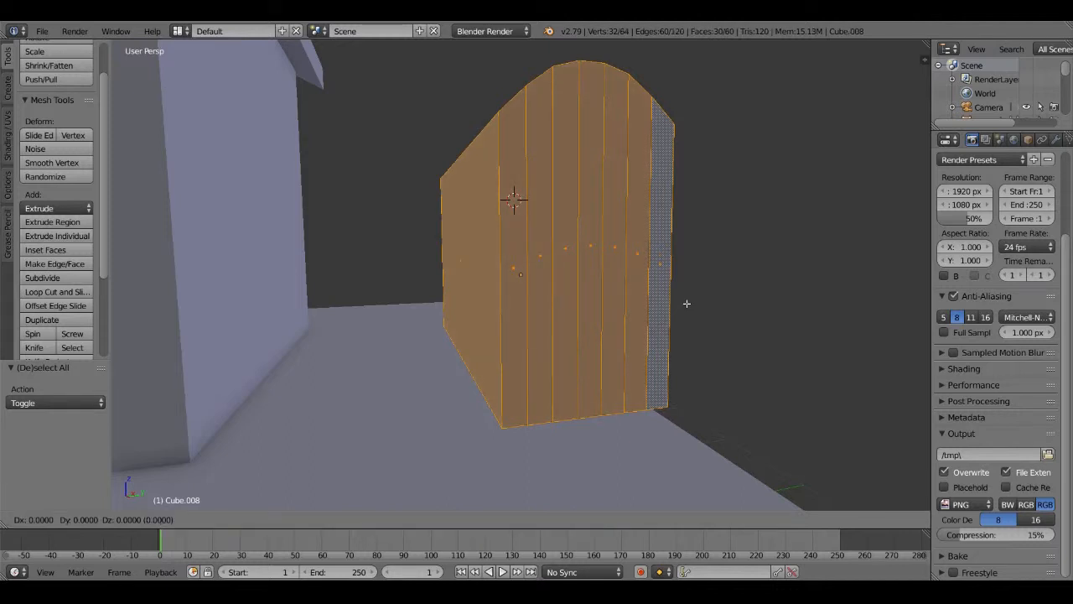
right_click(817, 302)
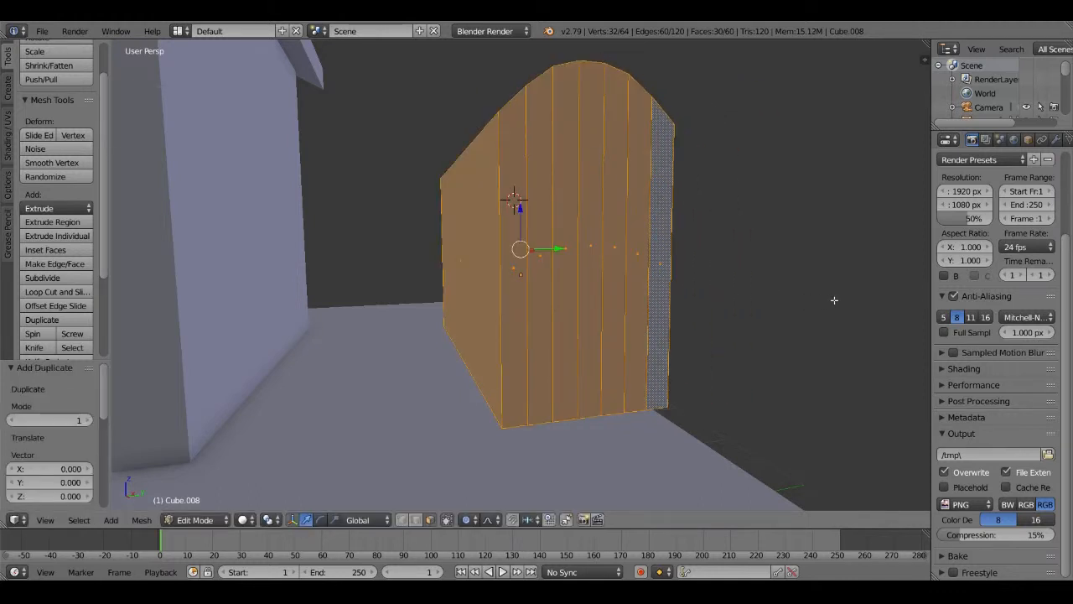
key("s")
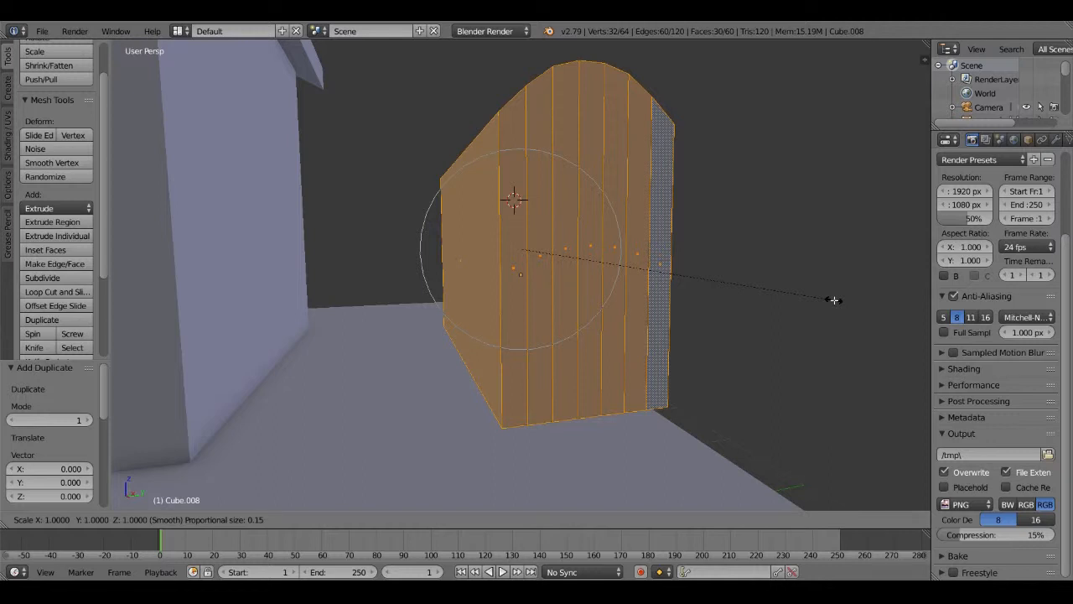
key("x")
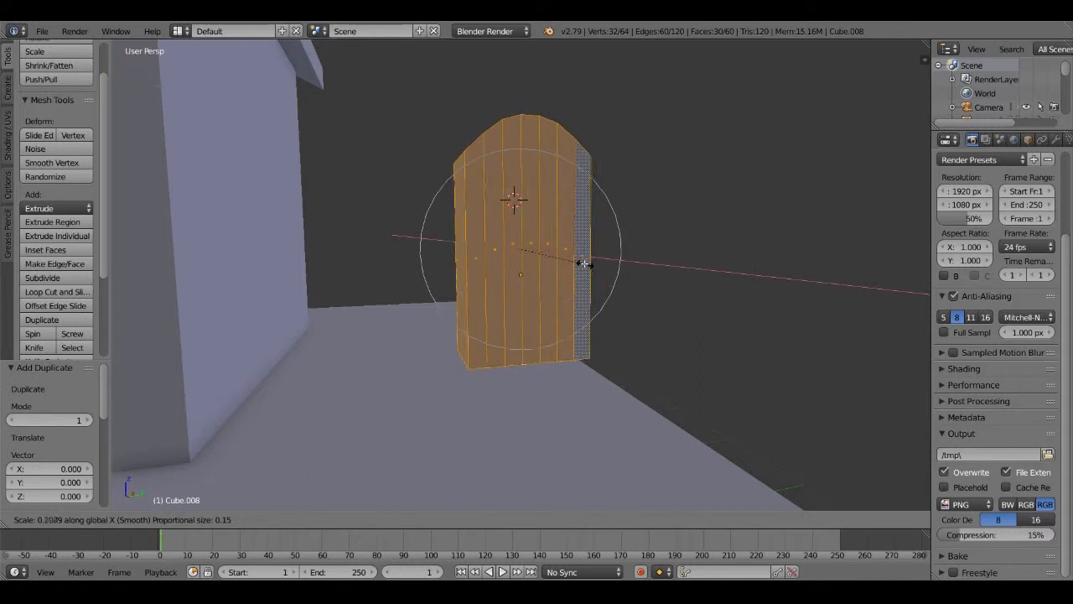
right_click(574, 261)
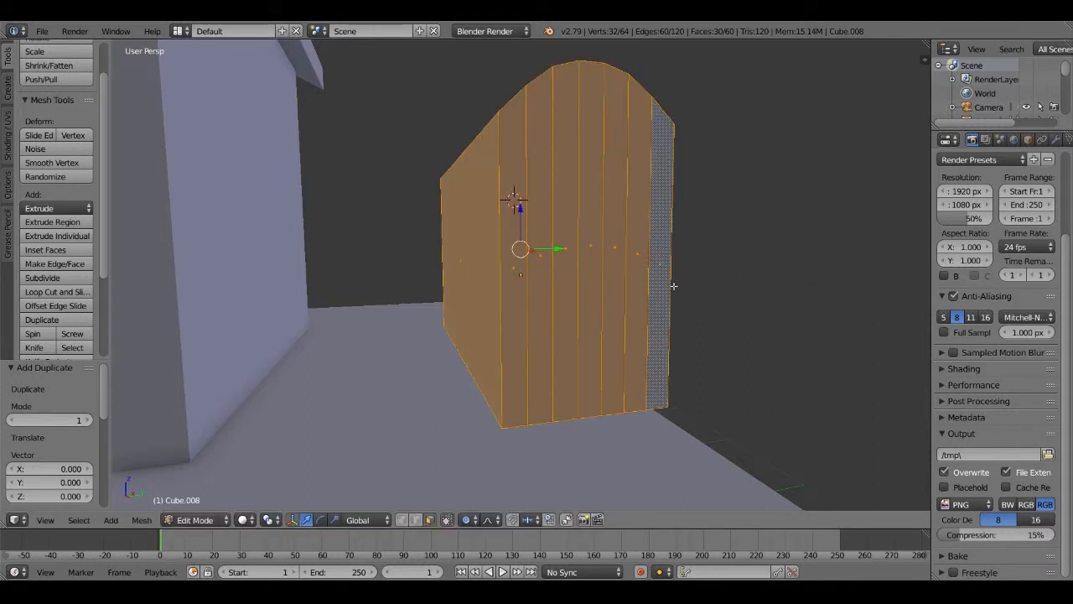
Undo the in-place duplication of the block's mesh
key("a")
left_click(624, 237)
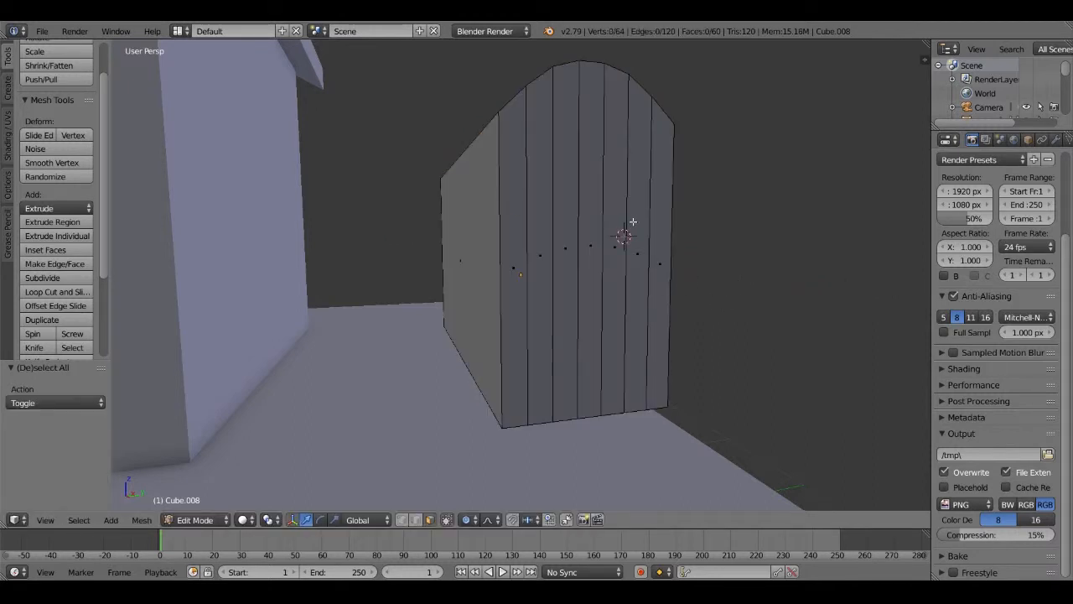
right_click(633, 219)
key("a")
key("a")
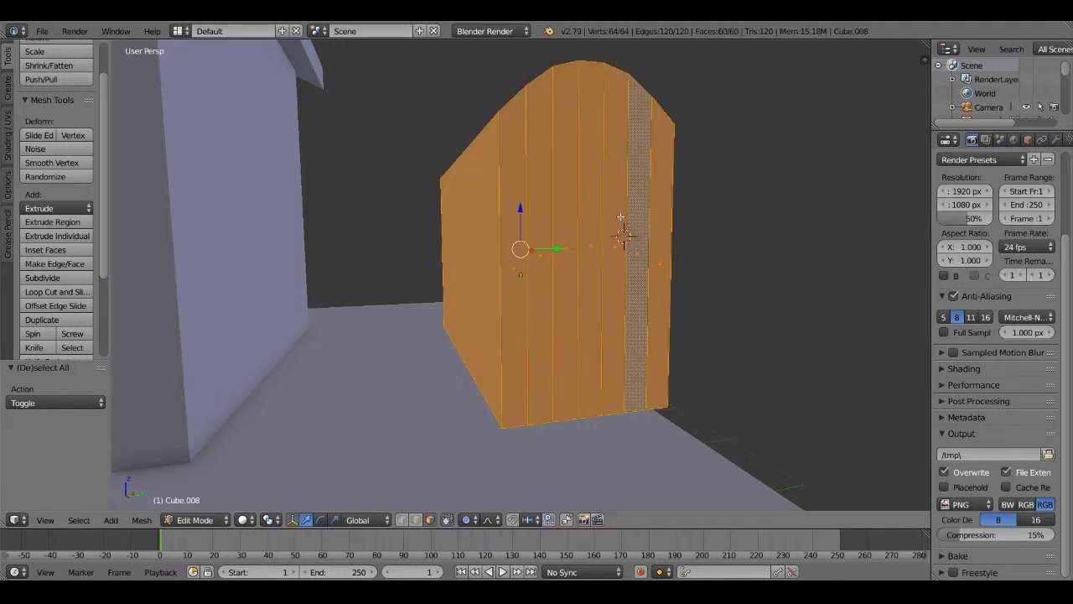
scroll(621, 217, "down", 2)
key("ctrl+z")
key("ctrl+z")
key("ctrl+z")
key("ctrl+z")
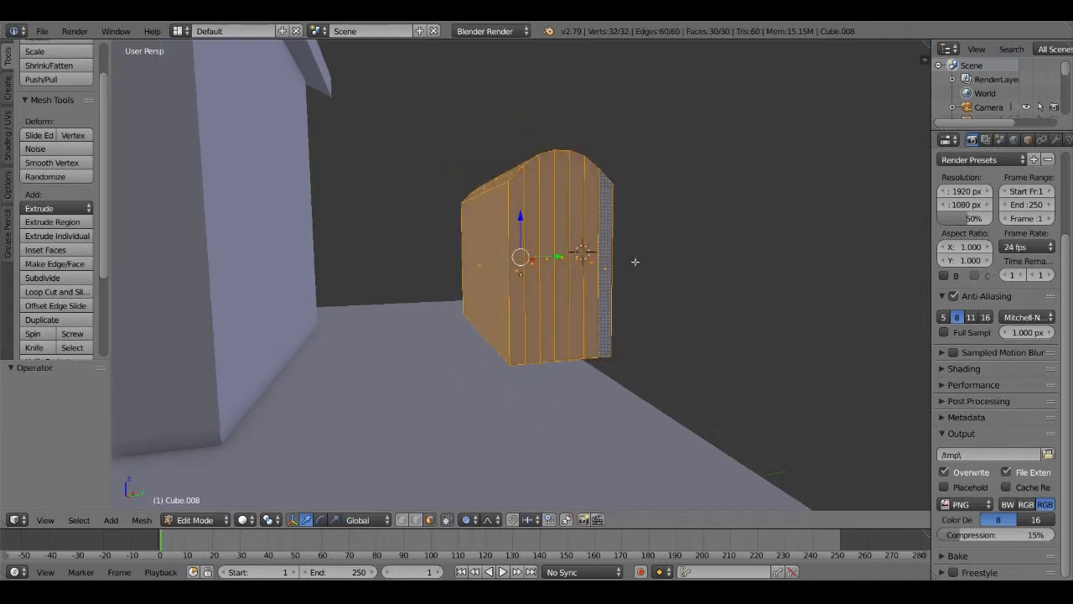
key("ctrl+z")
Duplicate the whole block as a separate object in place and scale the copy along X by about -0.043 into a thin plate
key("Tab")
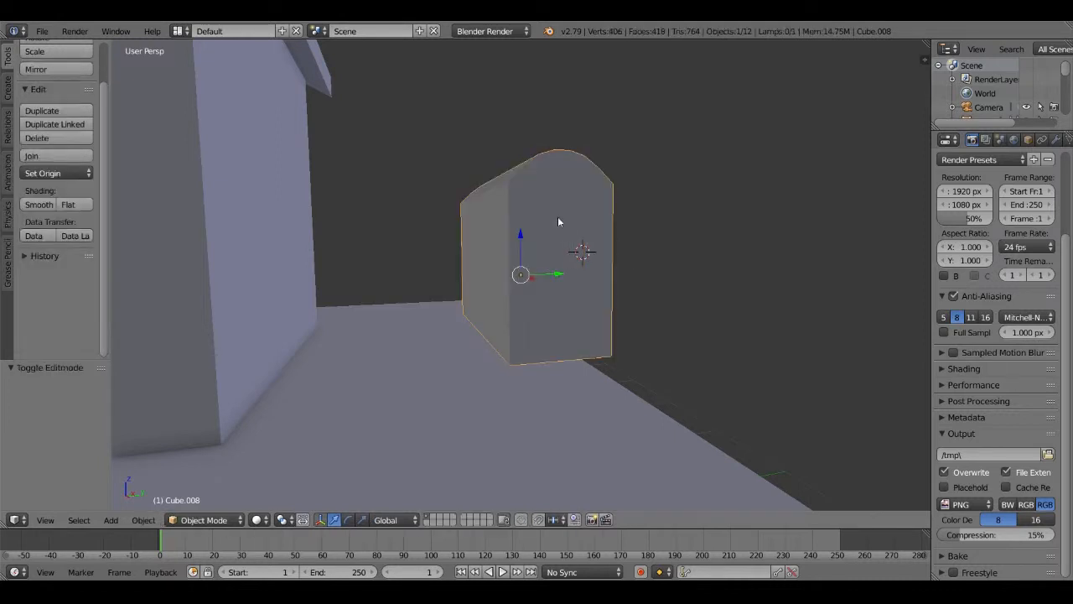
key("shift+d")
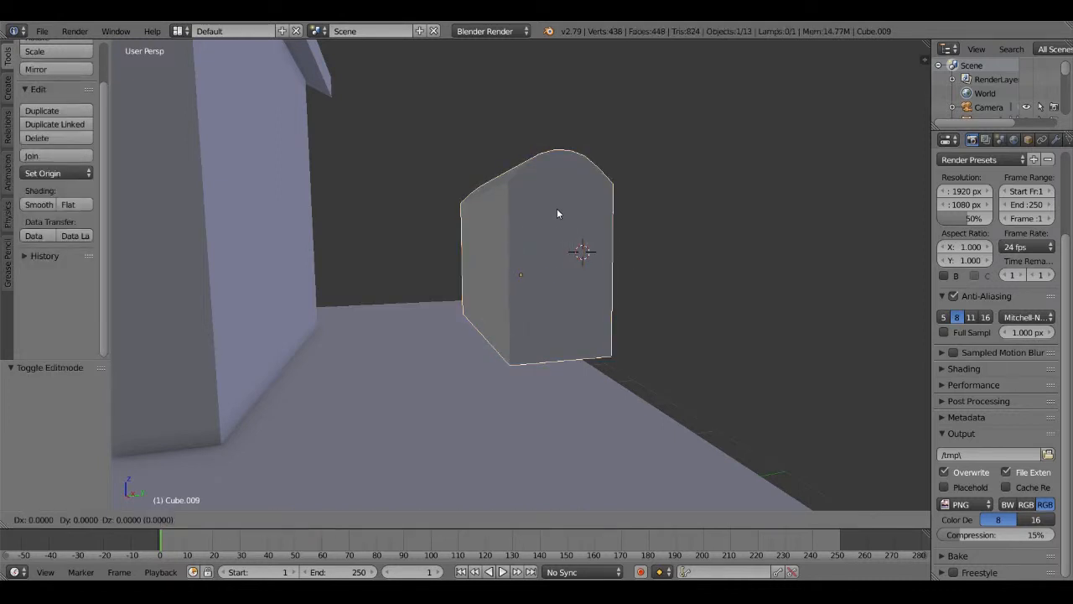
right_click(678, 203)
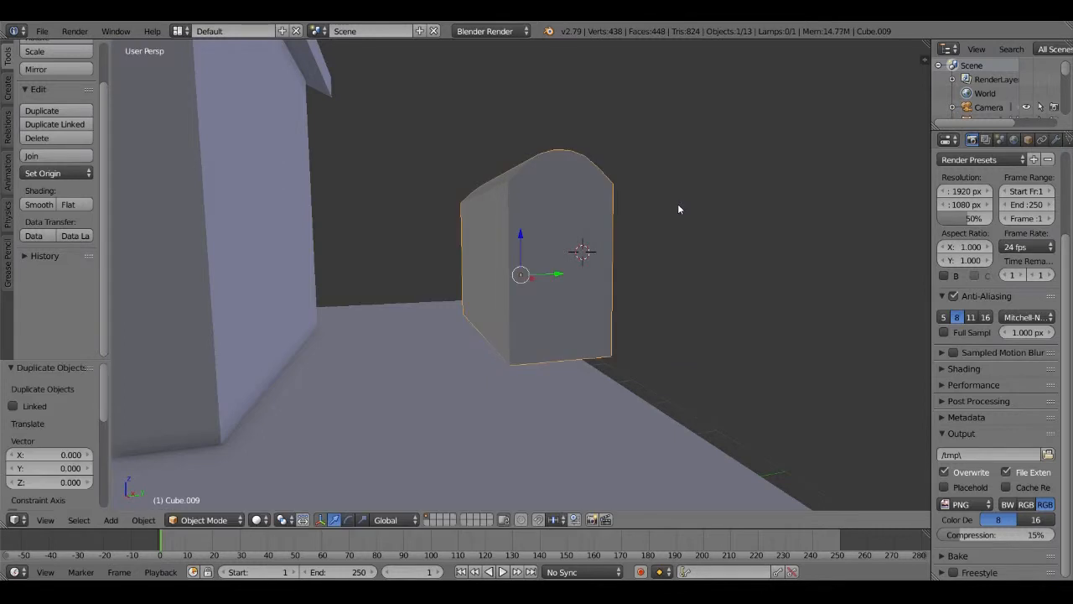
scroll(691, 241, "up", 3)
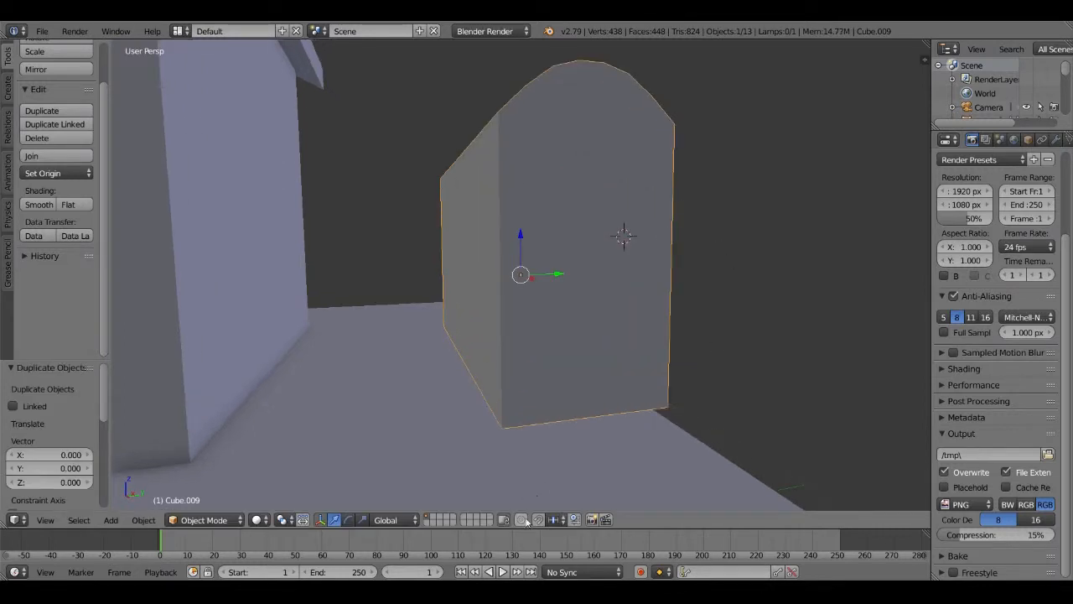
key("s")
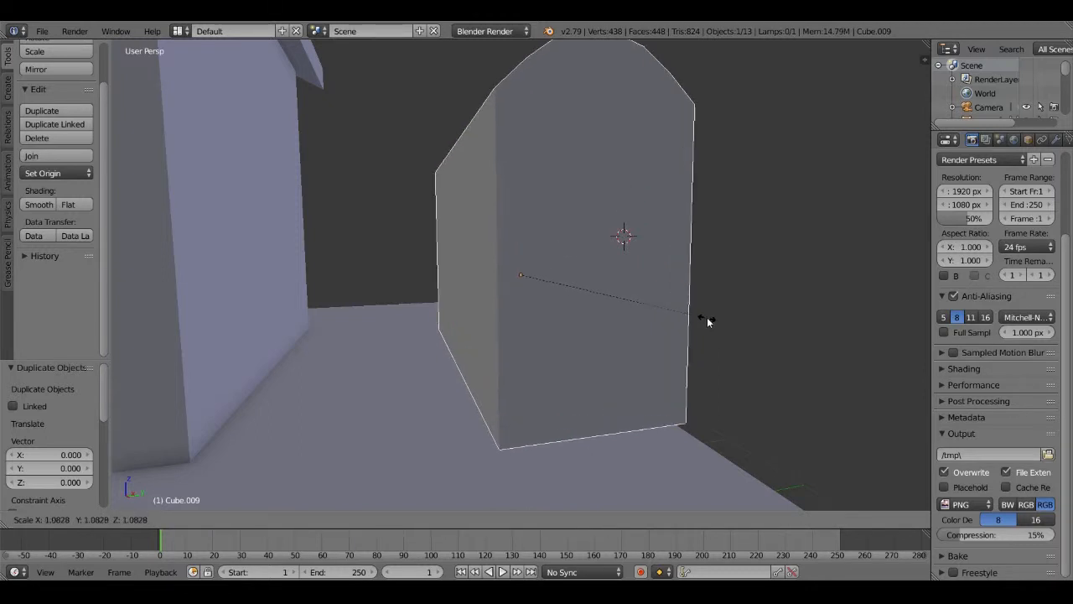
key("y")
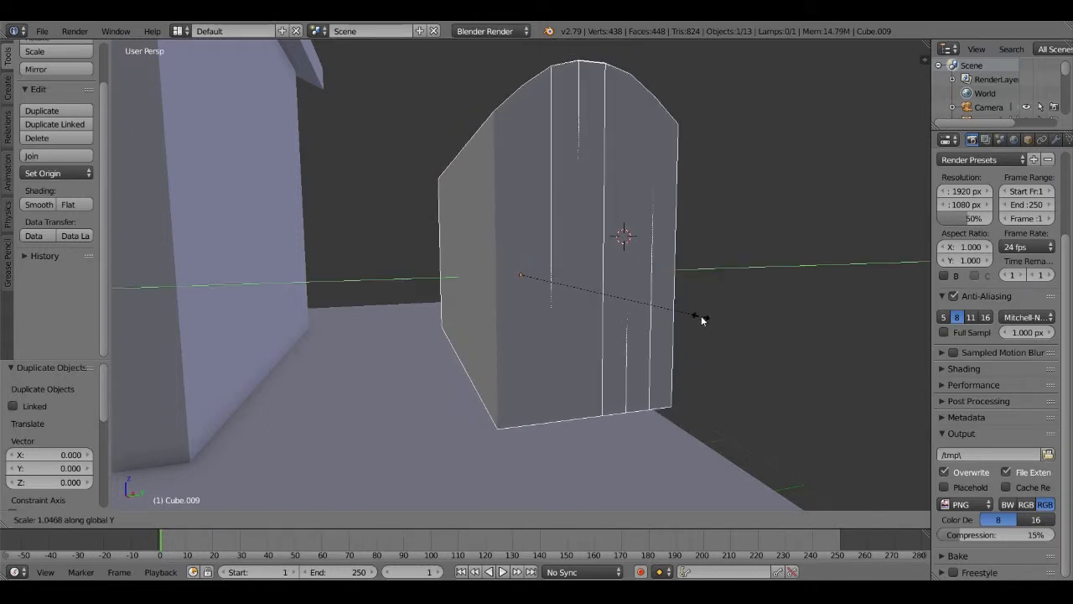
key("x")
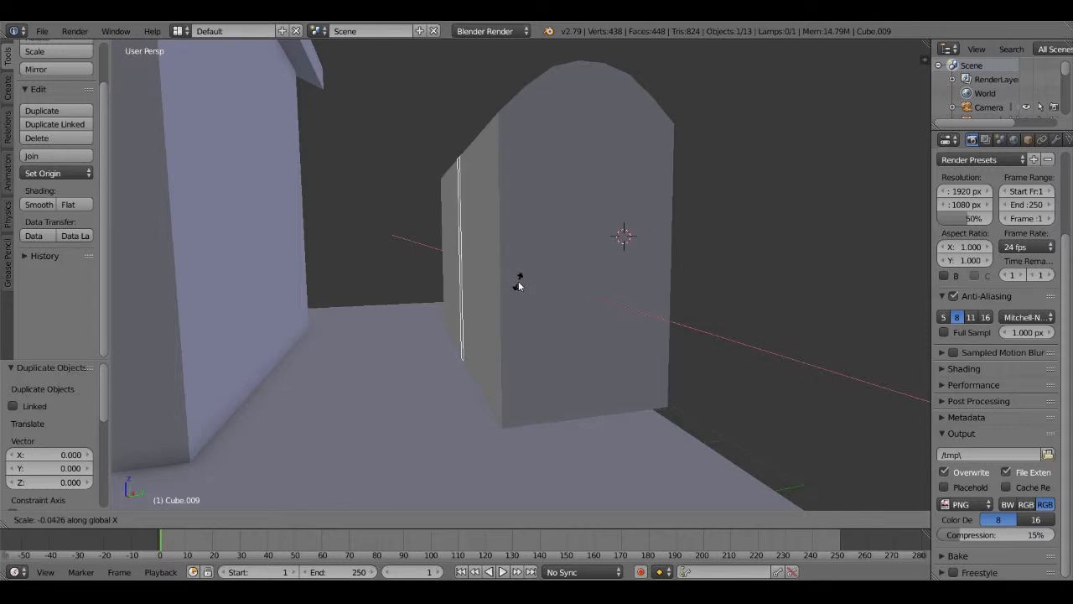
left_click(518, 285)
Move the arched plate about 0.293 along X in front of the block and scale it along X by about 0.184
key("g")
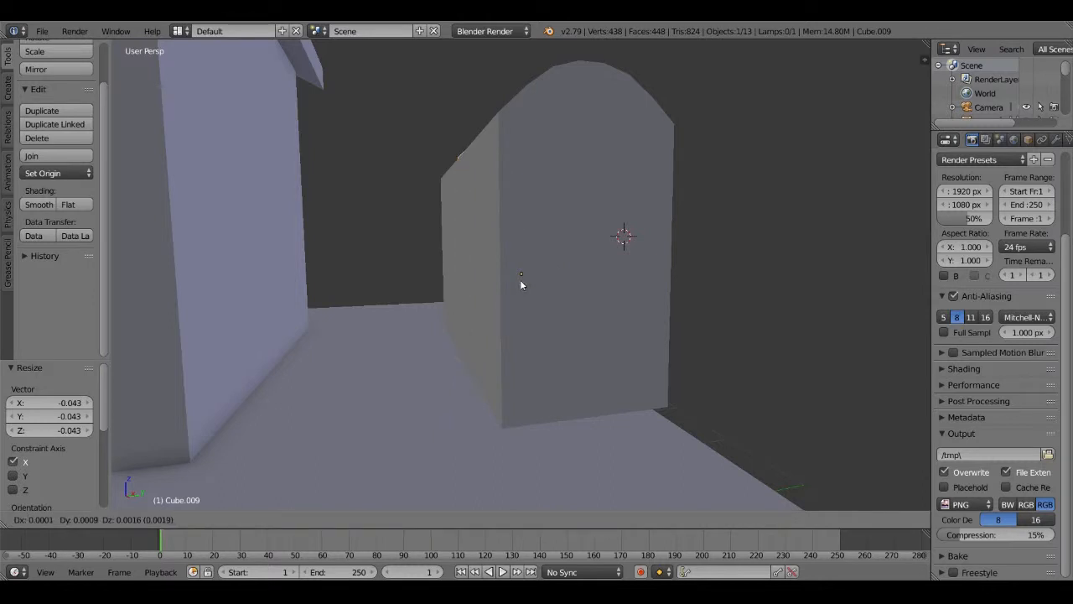
key("x")
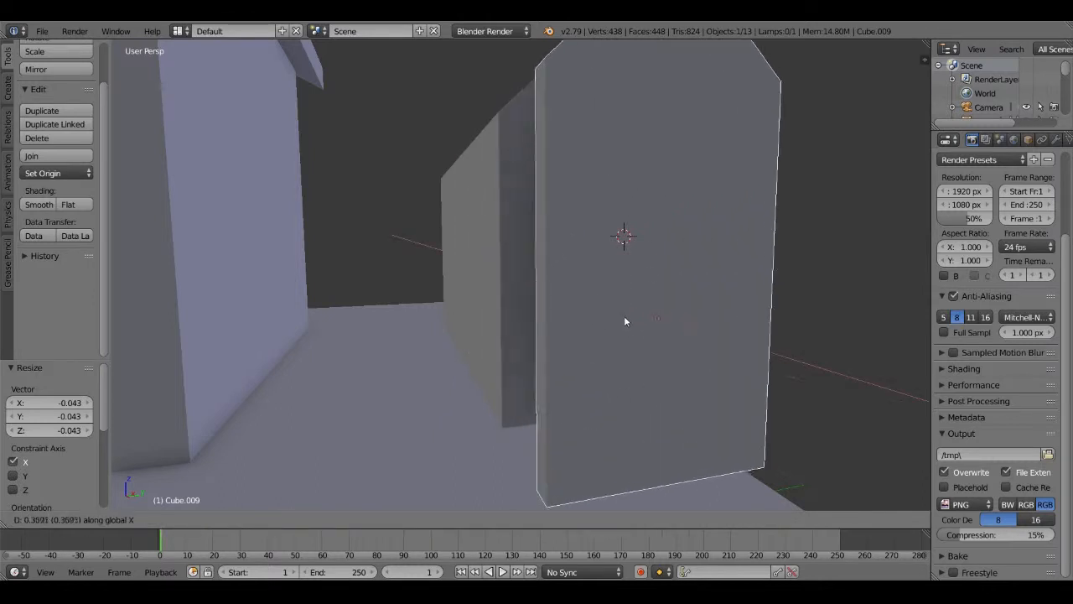
left_click(597, 307)
middle_click_drag(597, 305, 817, 311)
key("s")
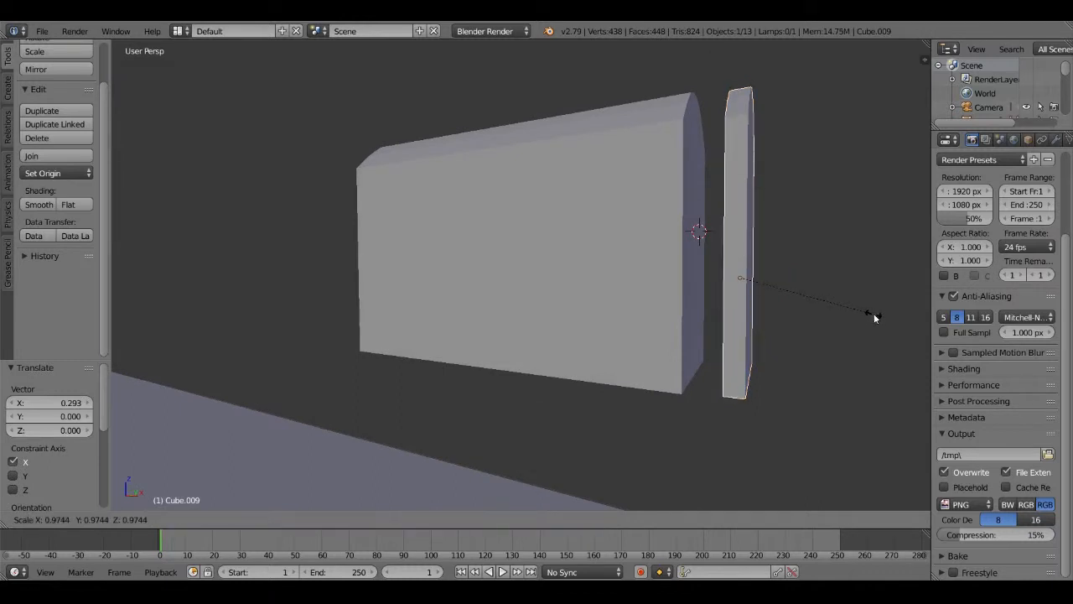
key("x")
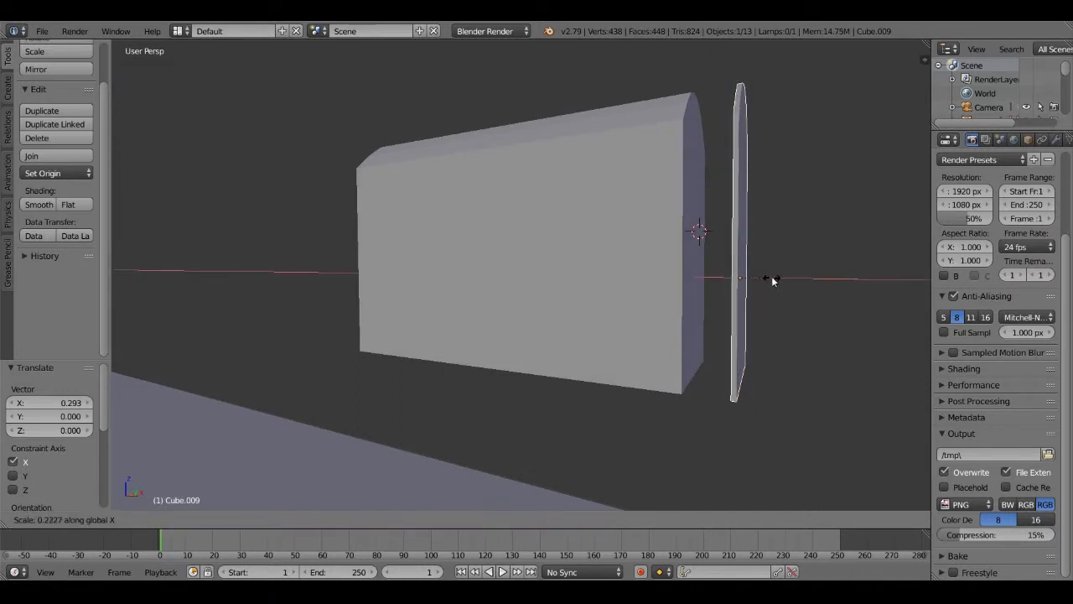
left_click(768, 280)
Tilt the plate about 25° around Y as an open door and lower it about 0.010 along Z to the block's bottom edge
key("r")
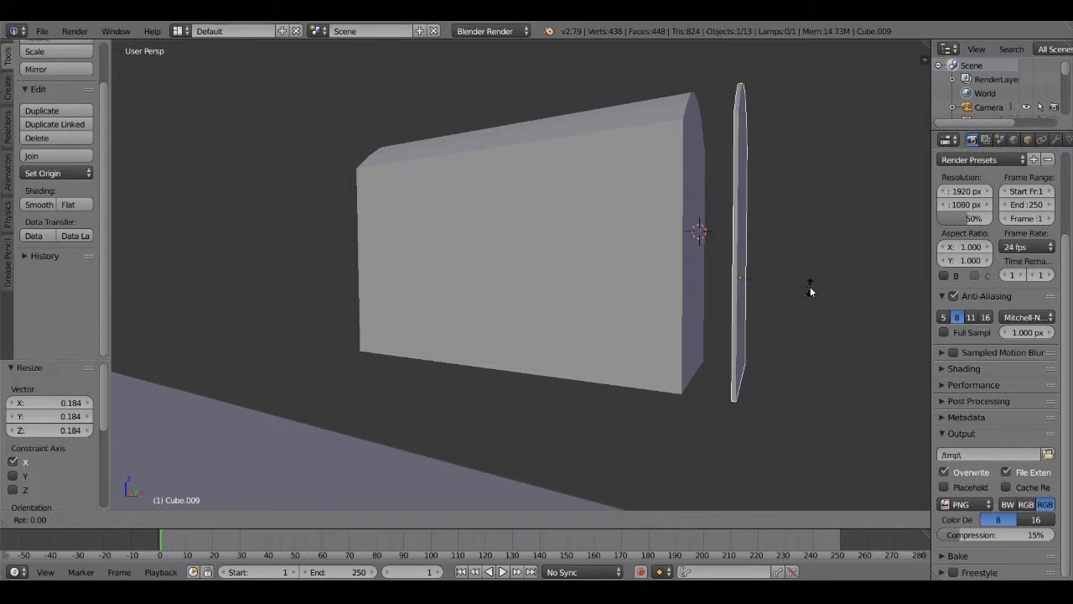
key("y")
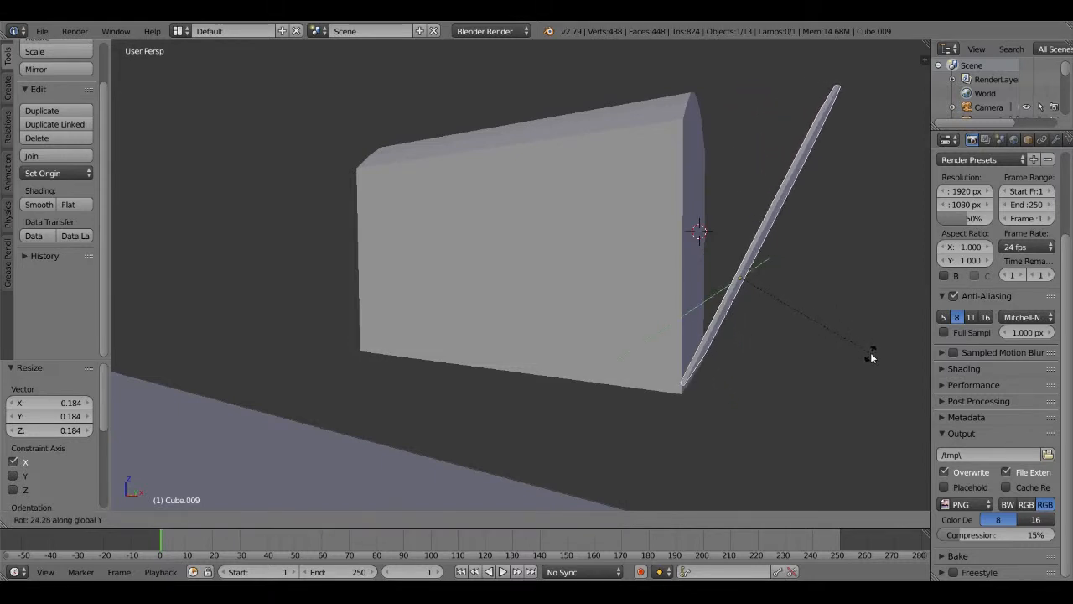
left_click(879, 359)
key("g")
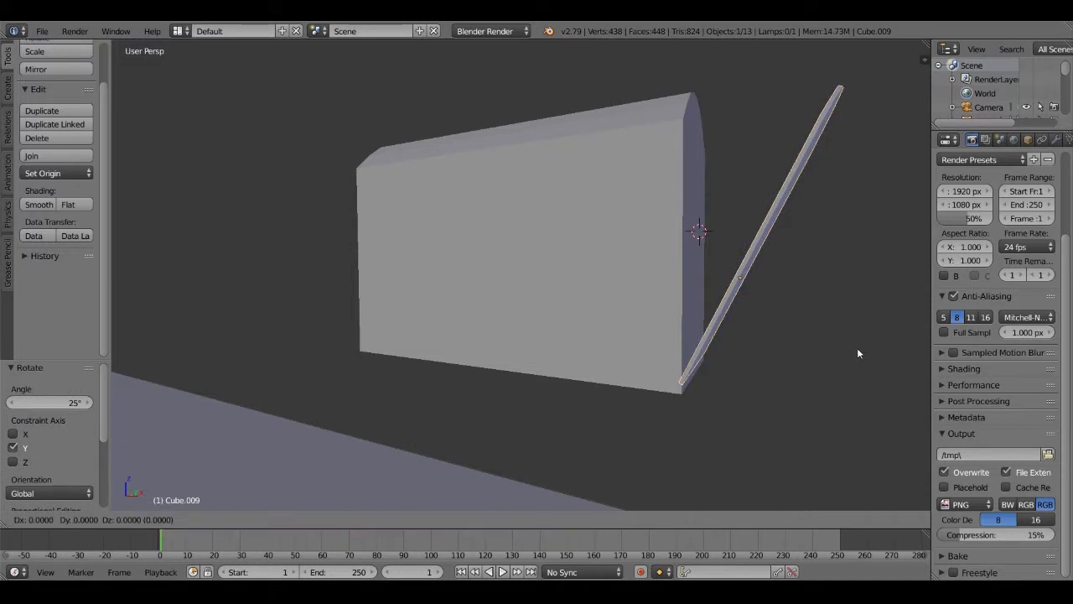
key("z")
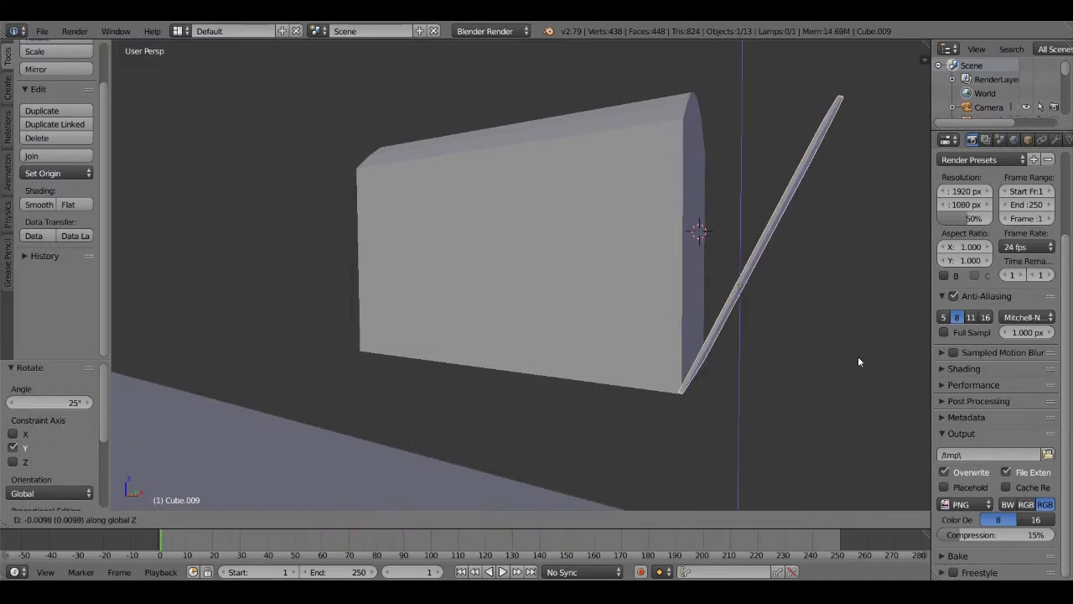
left_click(858, 361)
Select all seven front faces of the arched block behind the door and inset them by about 0.0746
middle_click_drag(858, 362, 684, 347)
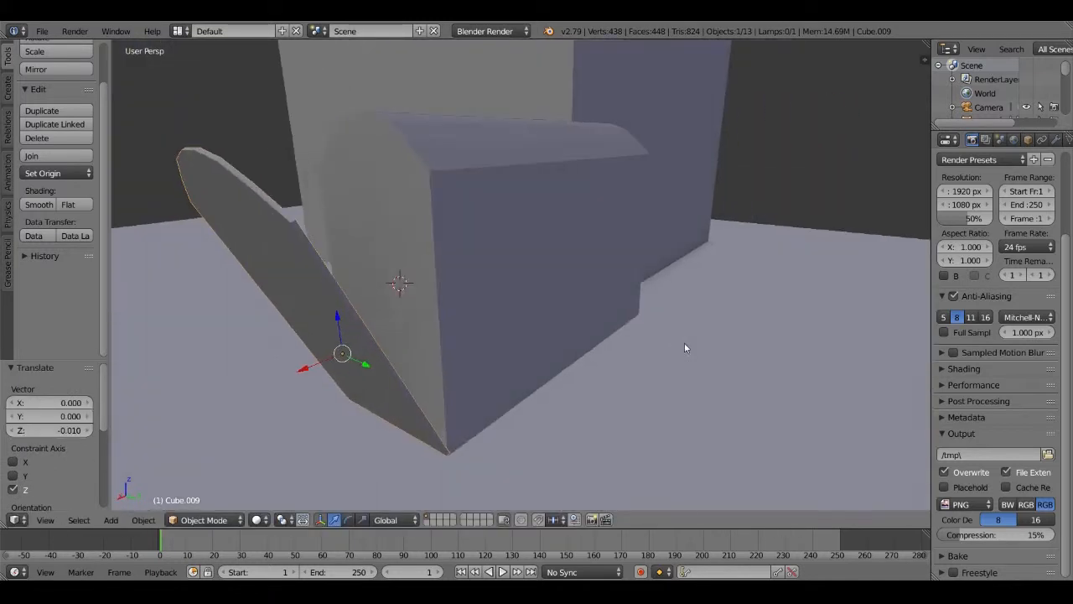
right_click(457, 241)
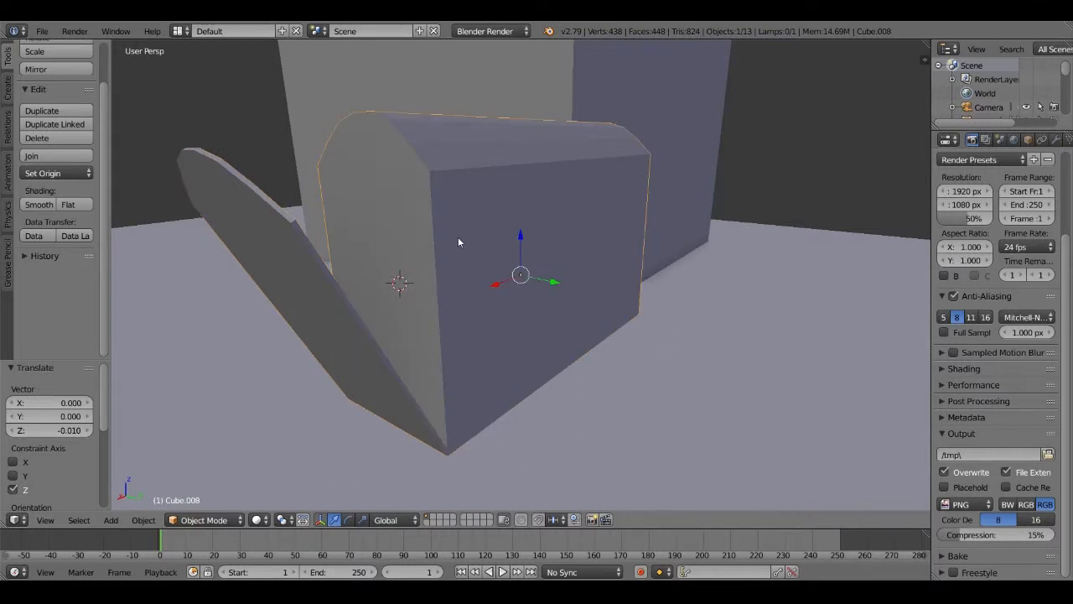
key("Tab")
right_click(426, 201)
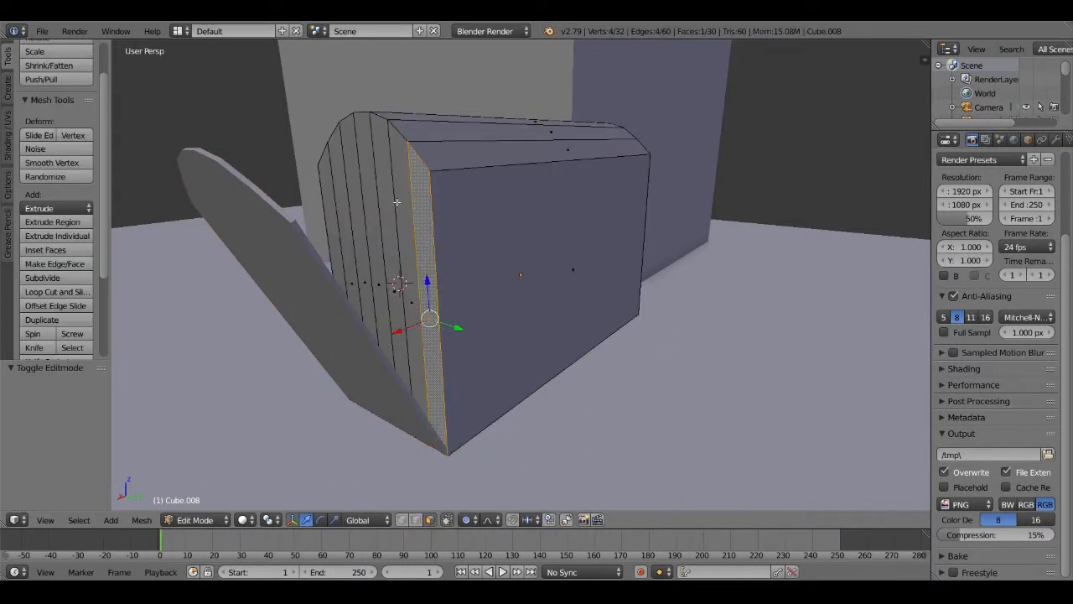
right_click(397, 202, "shift")
right_click(377, 194, "shift")
right_click(359, 193, "shift")
right_click(336, 191, "shift")
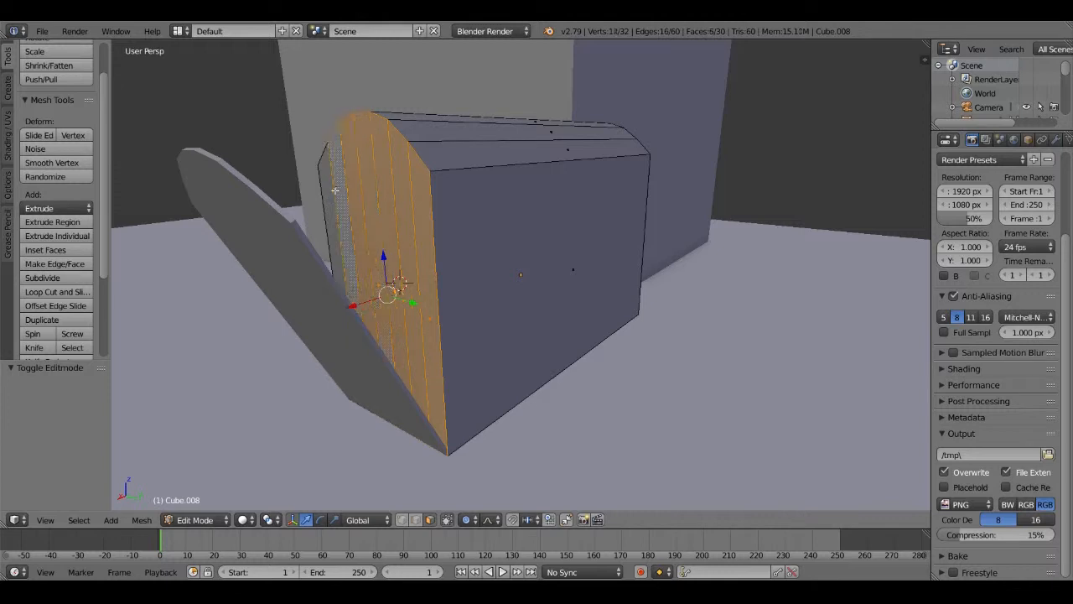
right_click(334, 192, "shift")
key("i")
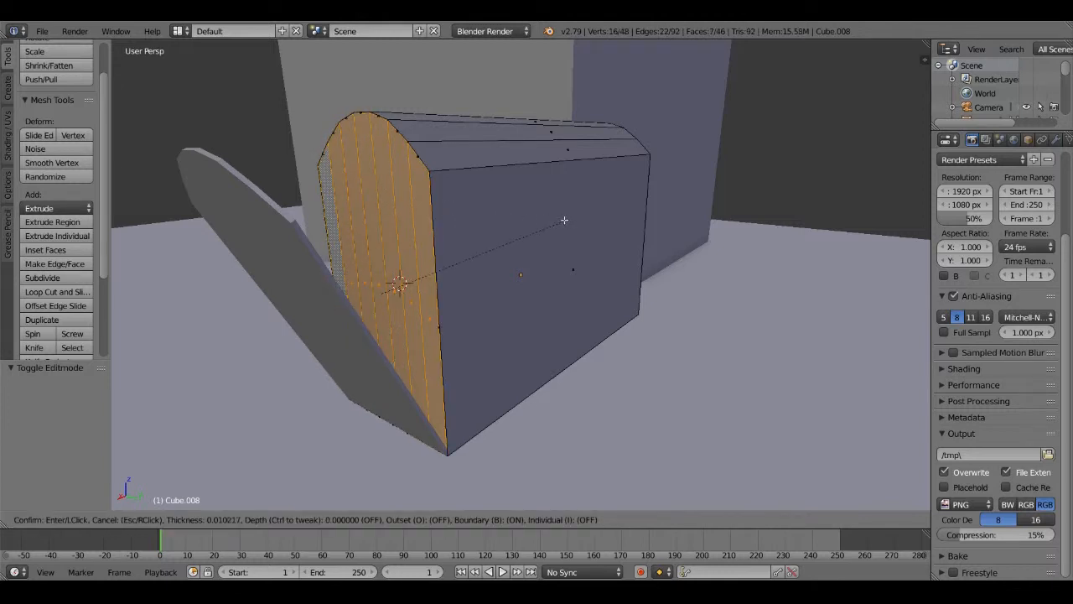
left_click(504, 231)
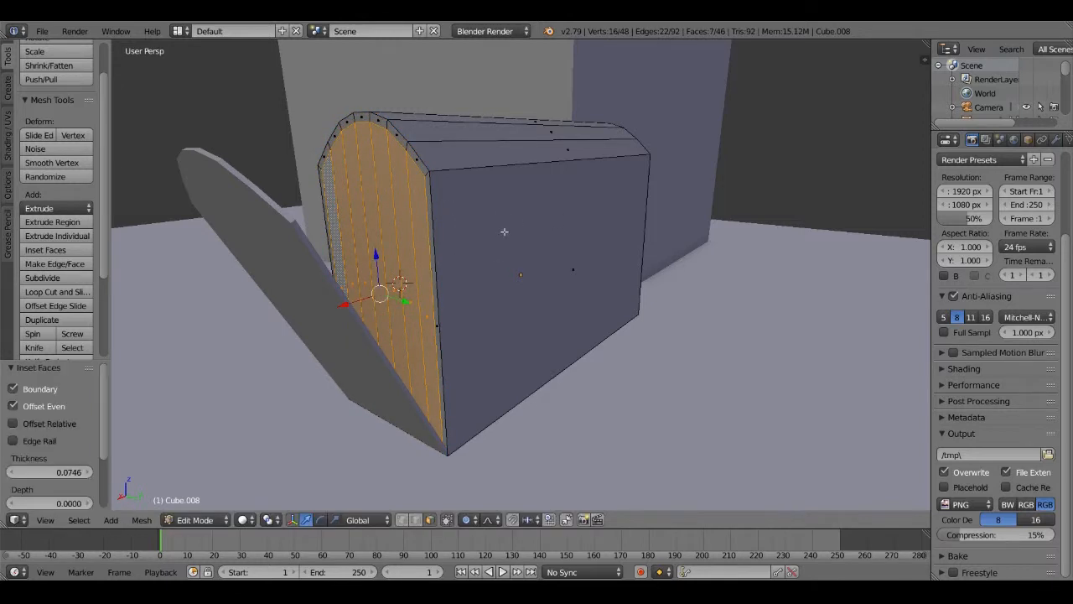
Hollow the mailbox by extruding the inset front faces about 0.258 inward and a further 0.199, and return to Object Mode
key("e")
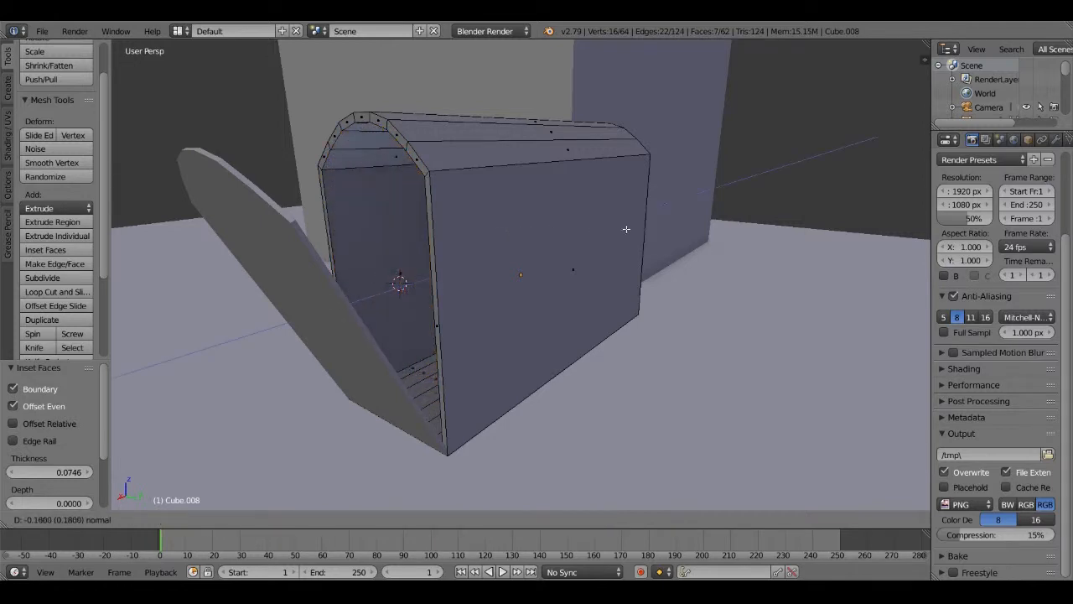
left_click(667, 229)
middle_click_drag(484, 263, 621, 286)
scroll(621, 285, "down", 4)
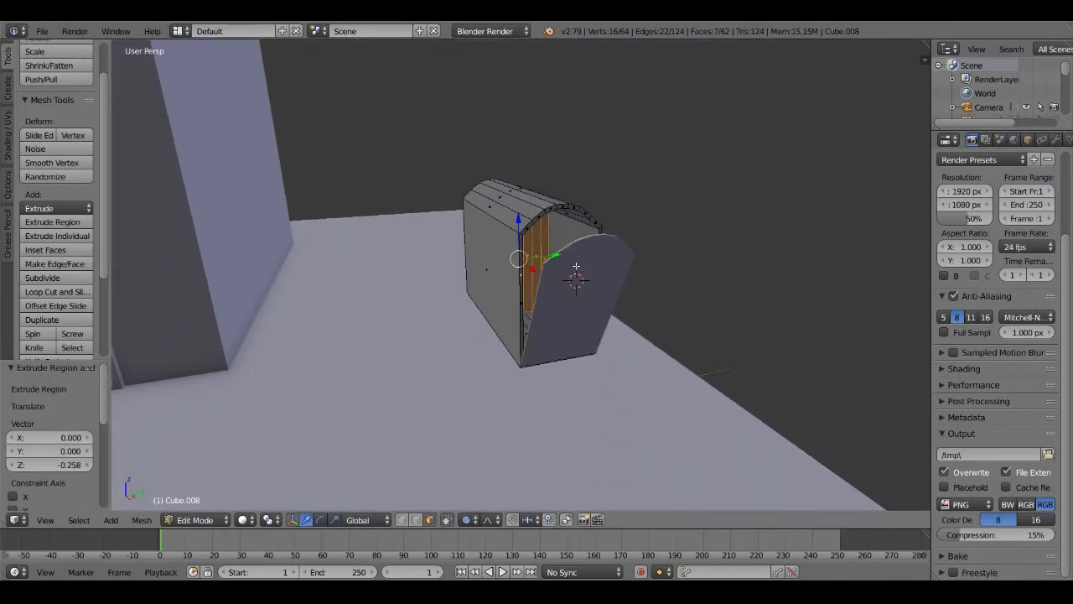
key("e")
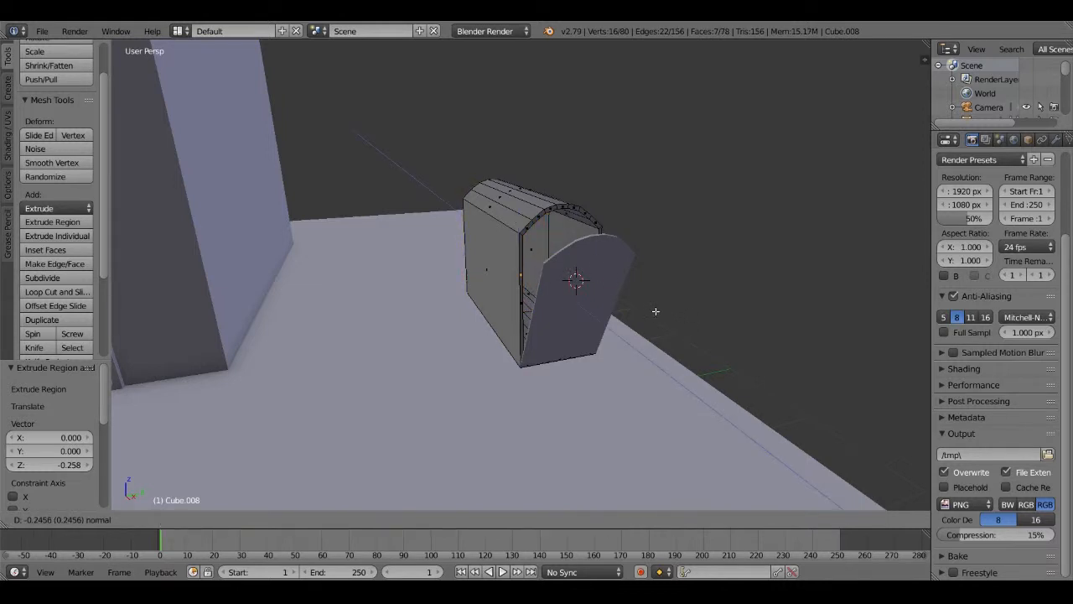
left_click(658, 314)
middle_click_drag(658, 313, 375, 345)
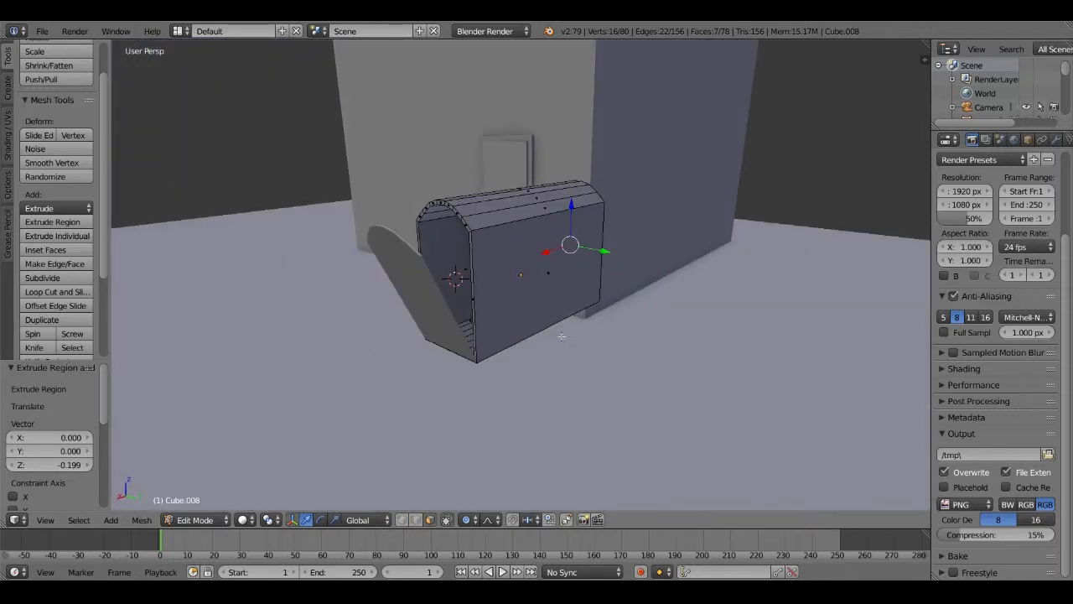
key("Tab")
middle_click_drag(699, 327, 686, 327)
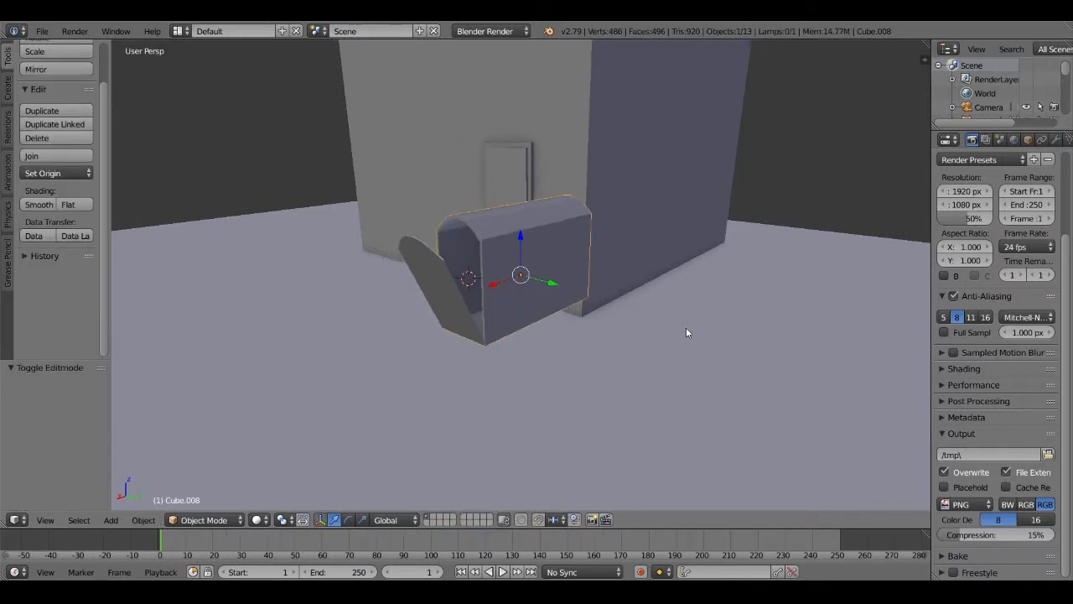
Add a cube, scale it uniformly by about 0.034, and move it out beside and below the mailbox
key("shift+a")
mouse_move(687, 330)
left_click(745, 342)
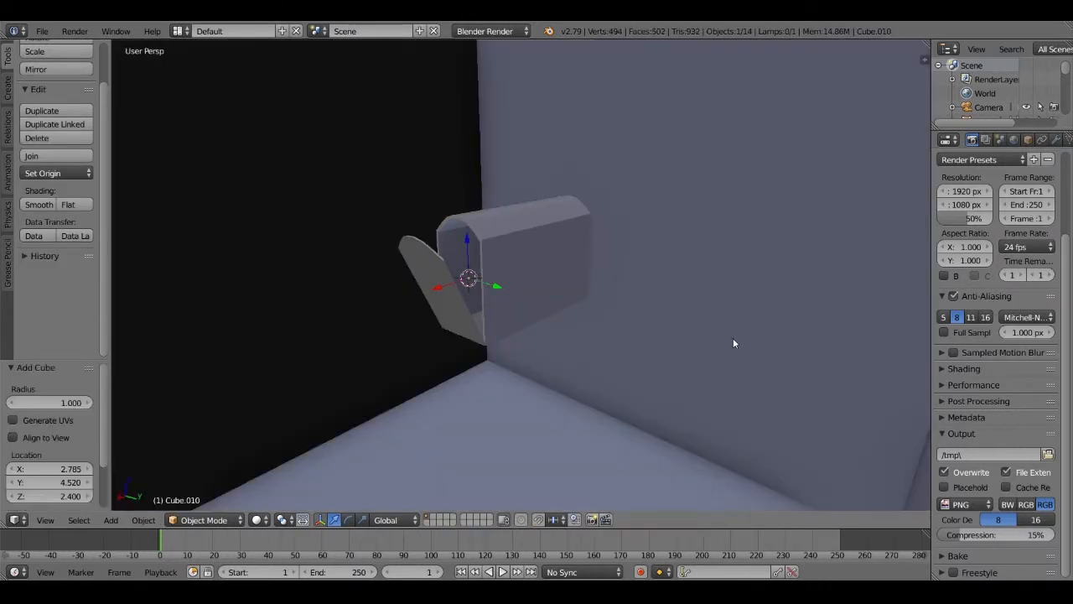
key("s")
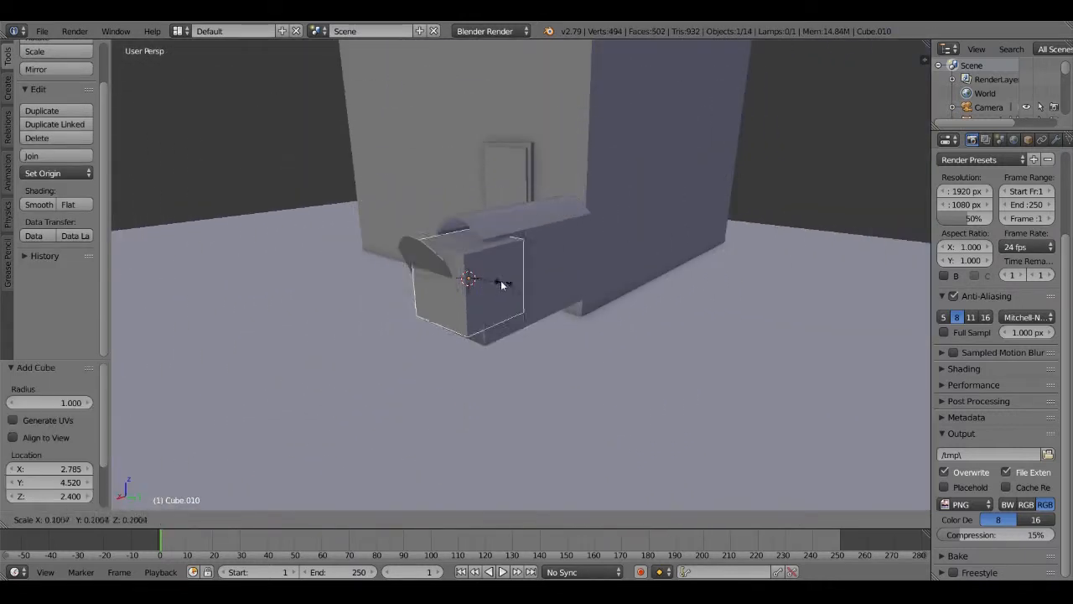
left_click(481, 279)
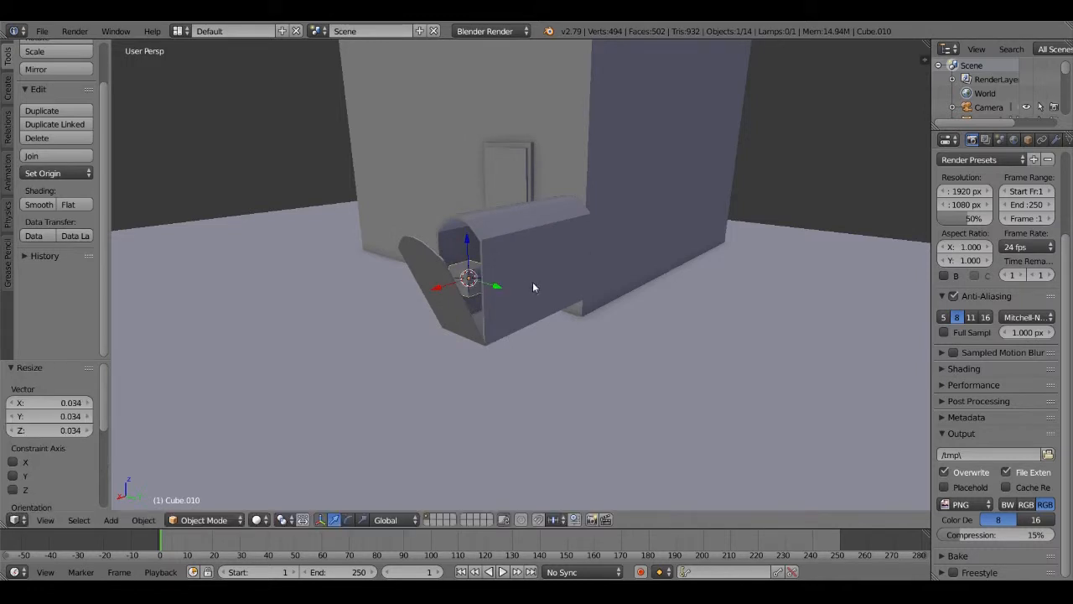
key("g")
left_click(624, 347)
middle_click_drag(627, 348, 684, 325)
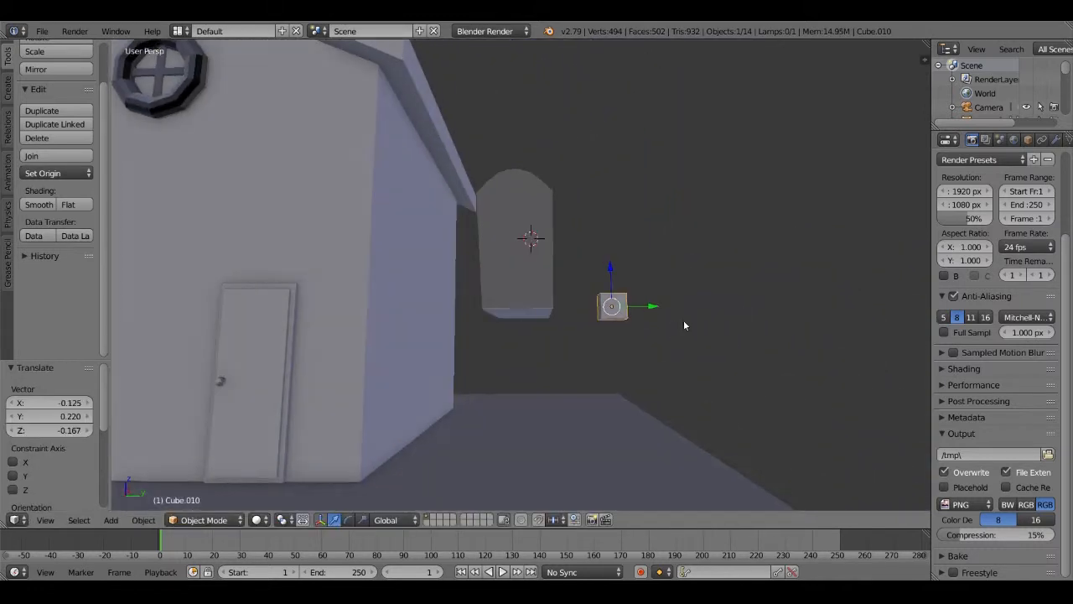
Stretch the small cube about 18.357 along Z into a post and move it directly underneath the mailbox
key("s")
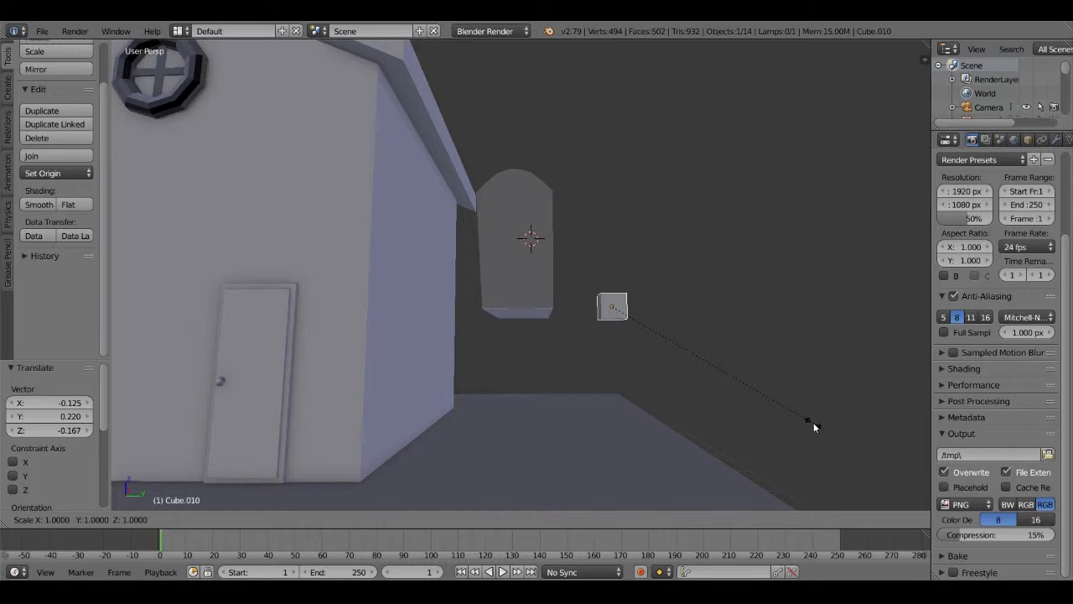
key("z")
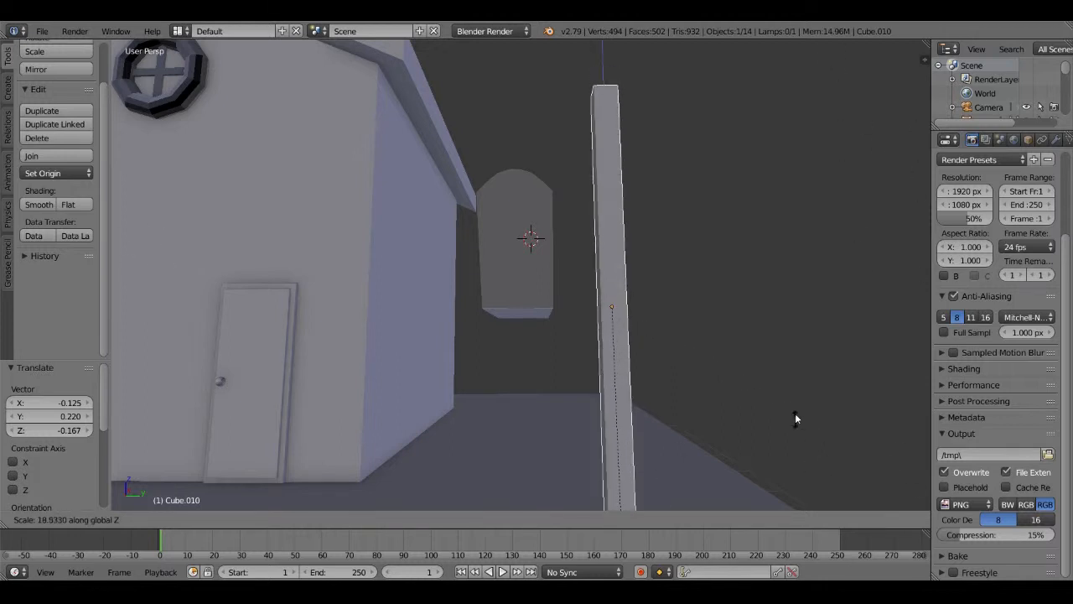
left_click(795, 411)
scroll(604, 156, "down", 2)
mouse_move(594, 226)
middle_mouse_down()
mouse_move(590, 262)
mouse_move(595, 239)
middle_mouse_up()
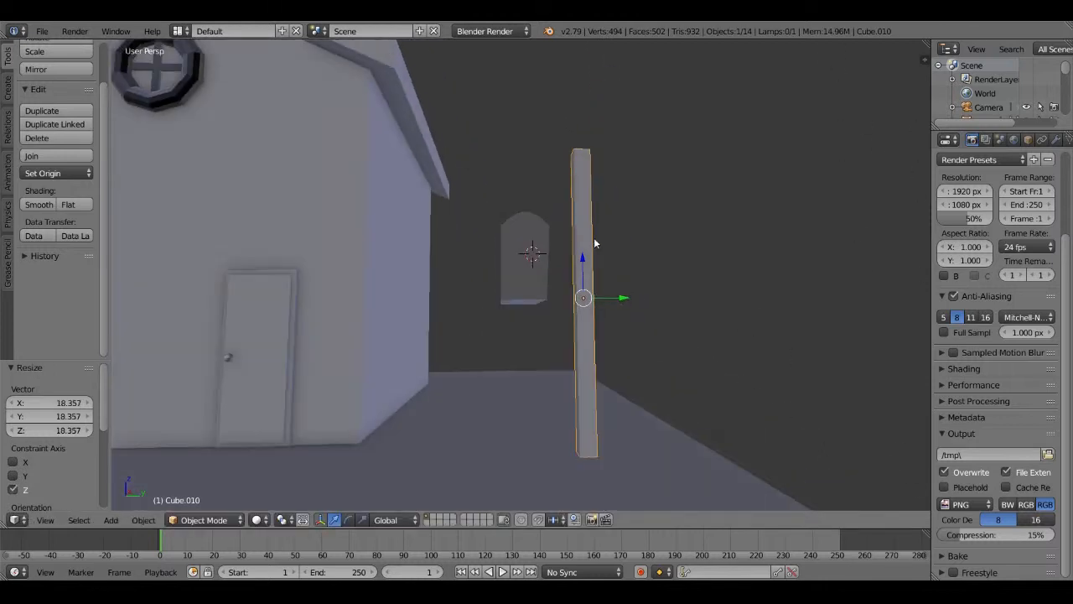
key("g")
left_click(529, 364)
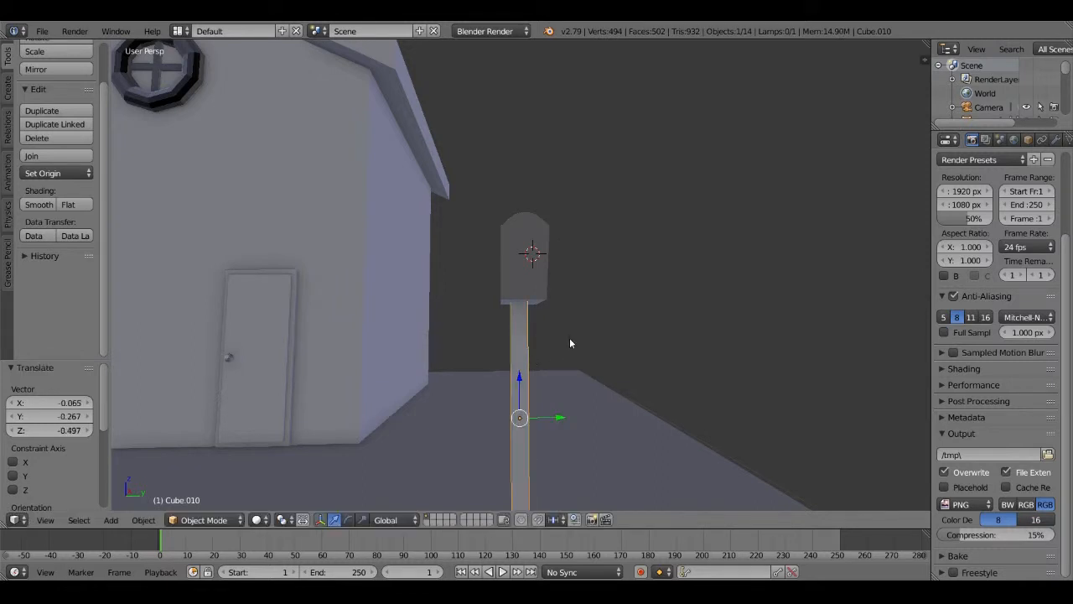
Join the post, the arched mailbox body and the tilted door into one object
middle_click_drag(570, 339, 450, 353)
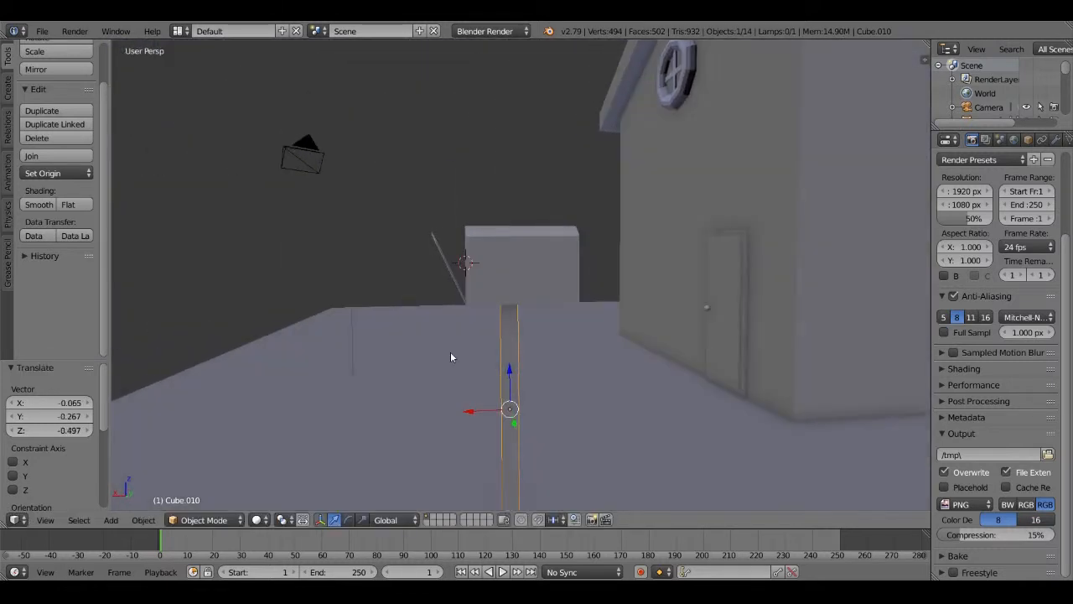
right_click(532, 263, "shift")
right_click(455, 283, "shift")
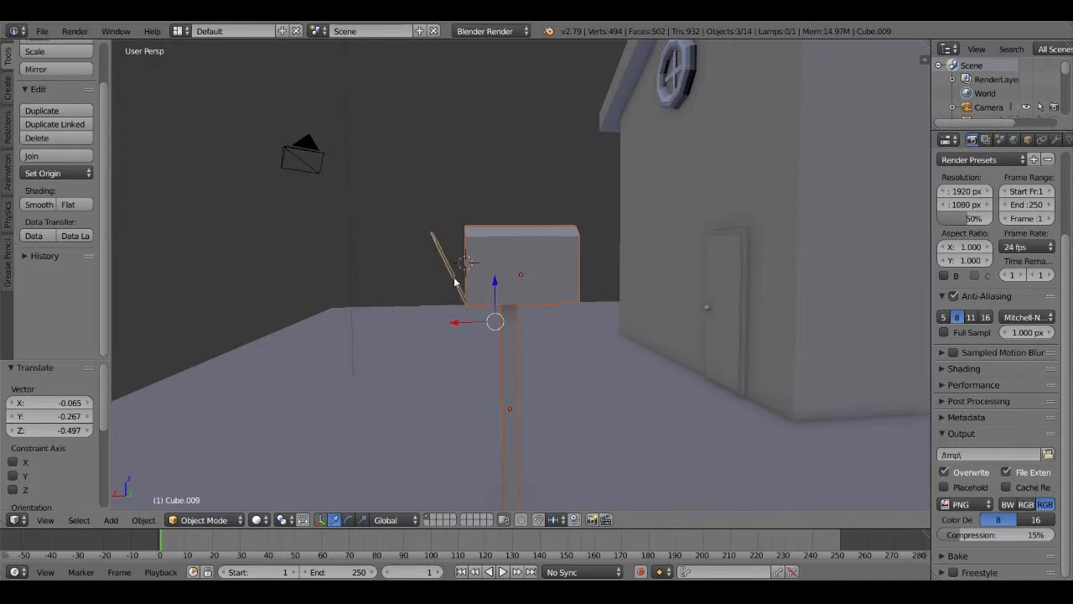
key("ctrl+j")
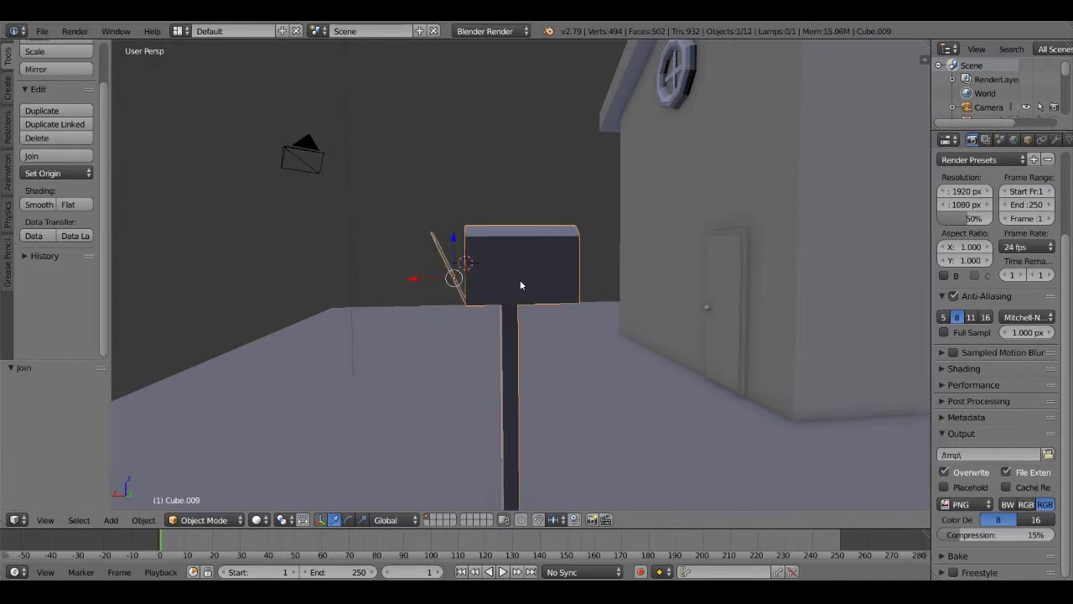
Move the joined mailbox about -0.306 in X, -1.737 in Y and -0.268 in Z, onto the ground near the front door
middle_click_drag(520, 285, 722, 391)
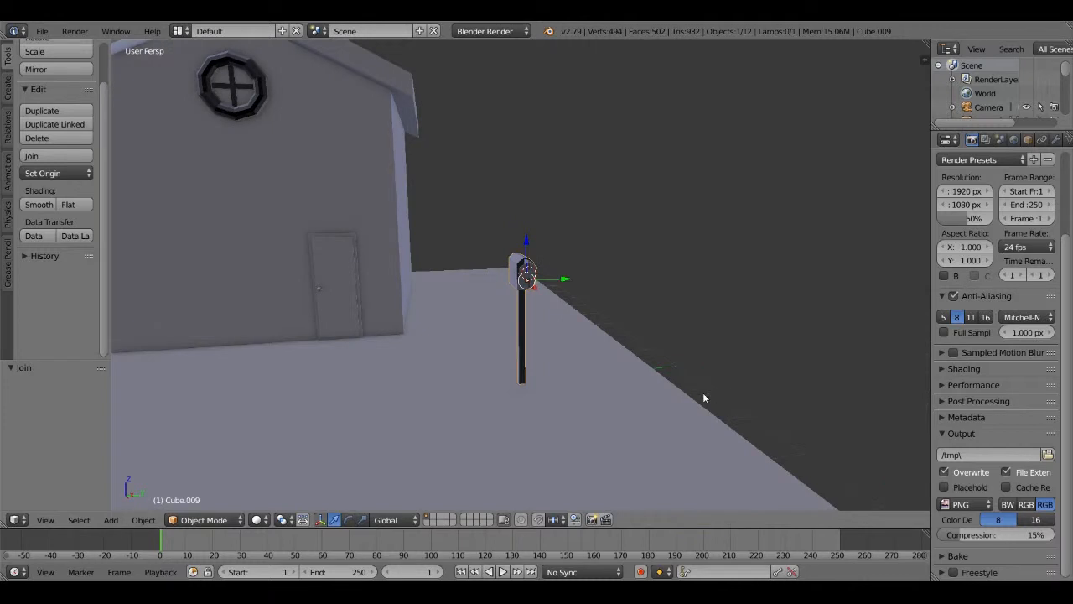
key("g")
left_click(533, 417)
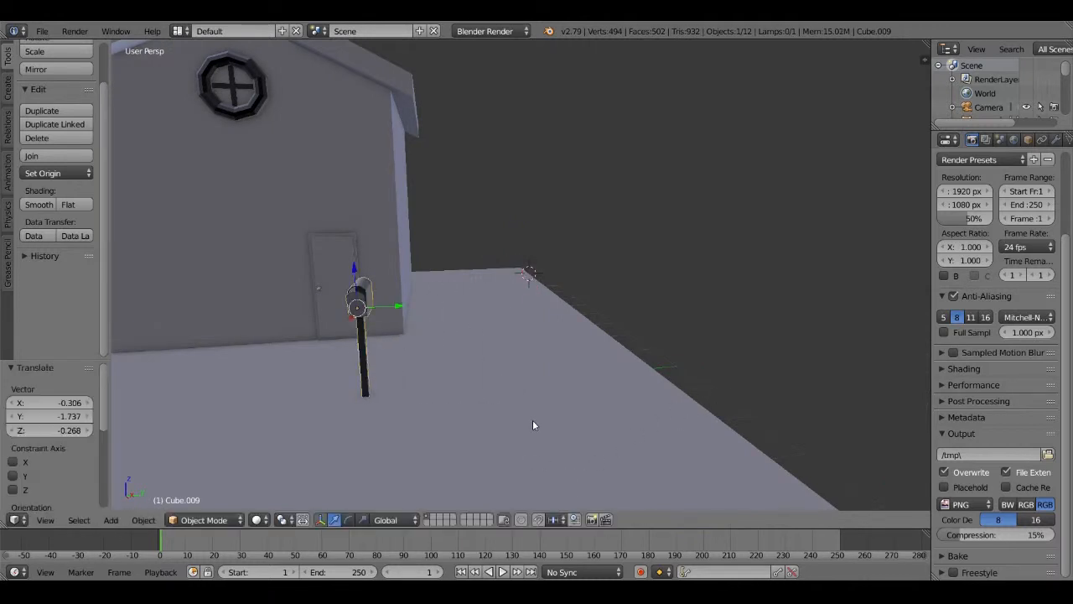
middle_click_drag(429, 330, 450, 344)
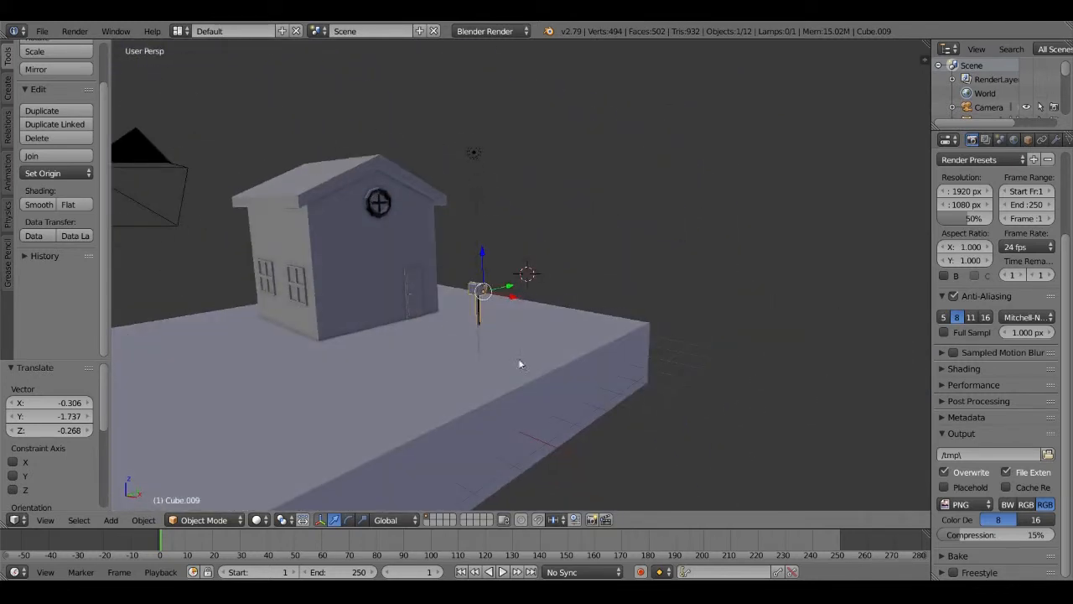
Enter Edit Mode on the ground block and add one centred horizontal loop cut around its sides
right_click(534, 400)
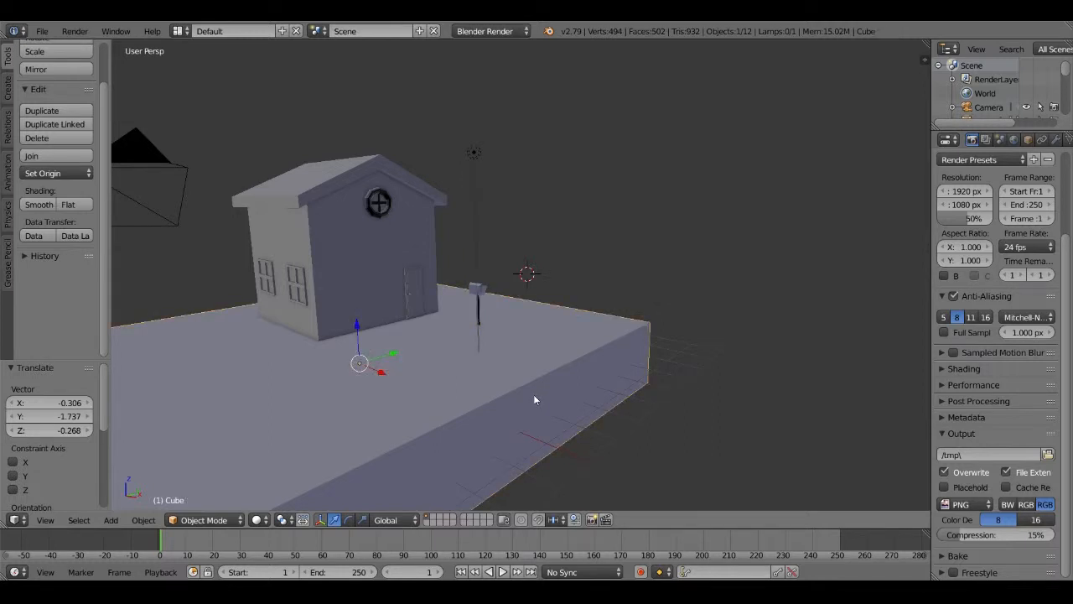
key("KP_Decimal")
key("Tab")
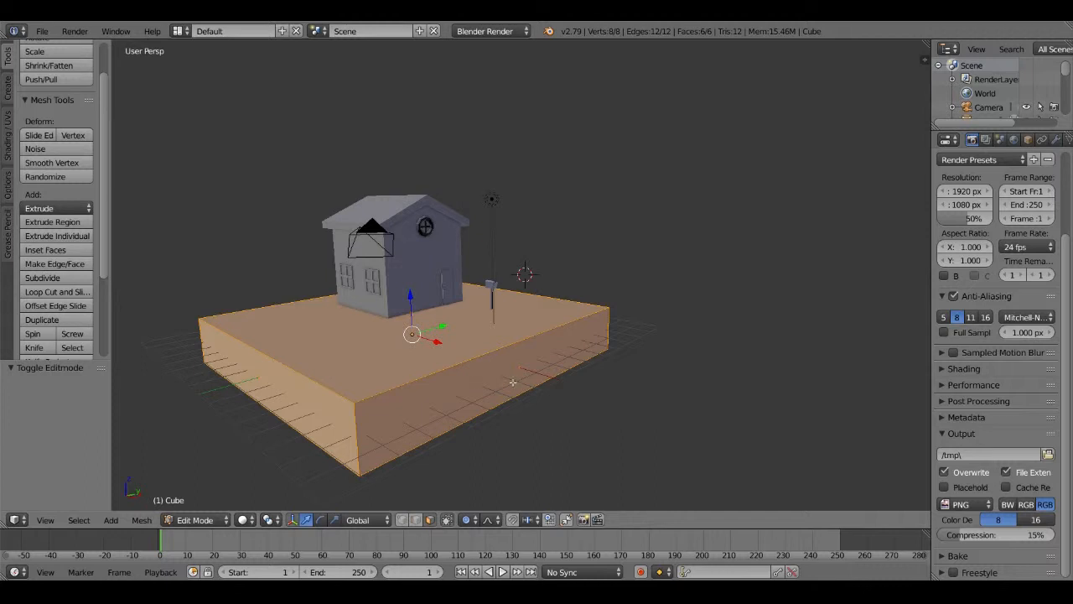
key("ctrl+r")
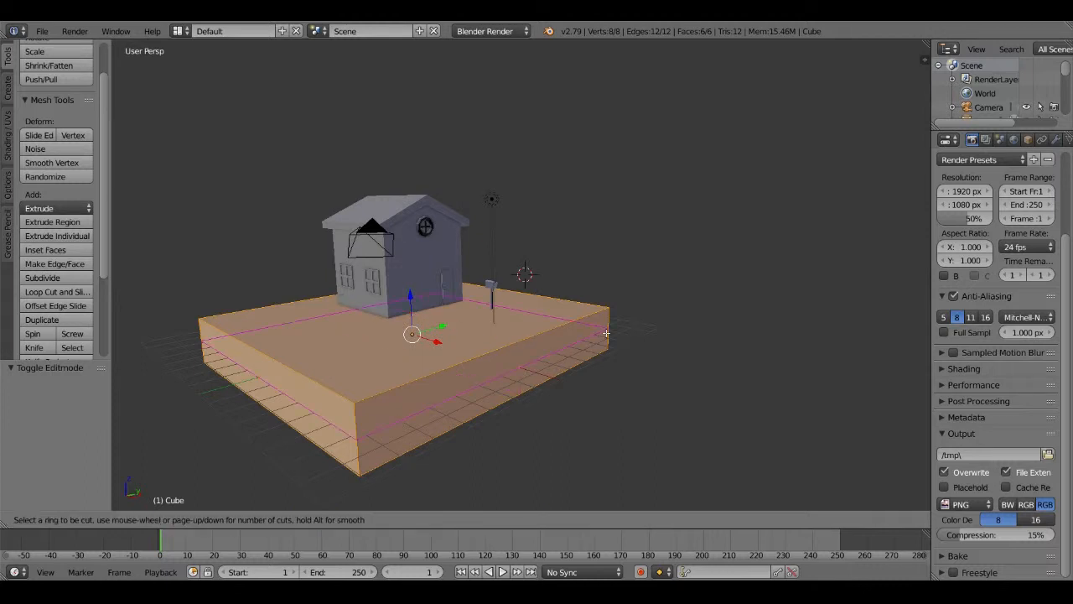
left_click(606, 333)
right_click(607, 333)
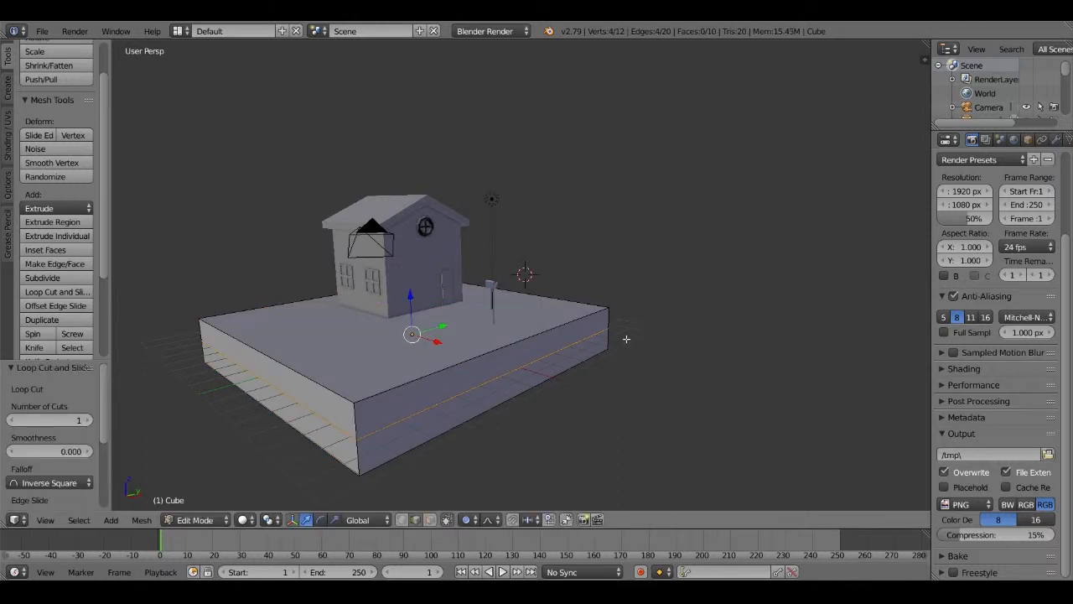
Select only the ground block's top face and subdivide it with single cuts into a 4 by 4 grid
mouse_move(626, 339)
middle_mouse_down()
mouse_move(649, 343)
mouse_move(640, 344)
middle_mouse_up()
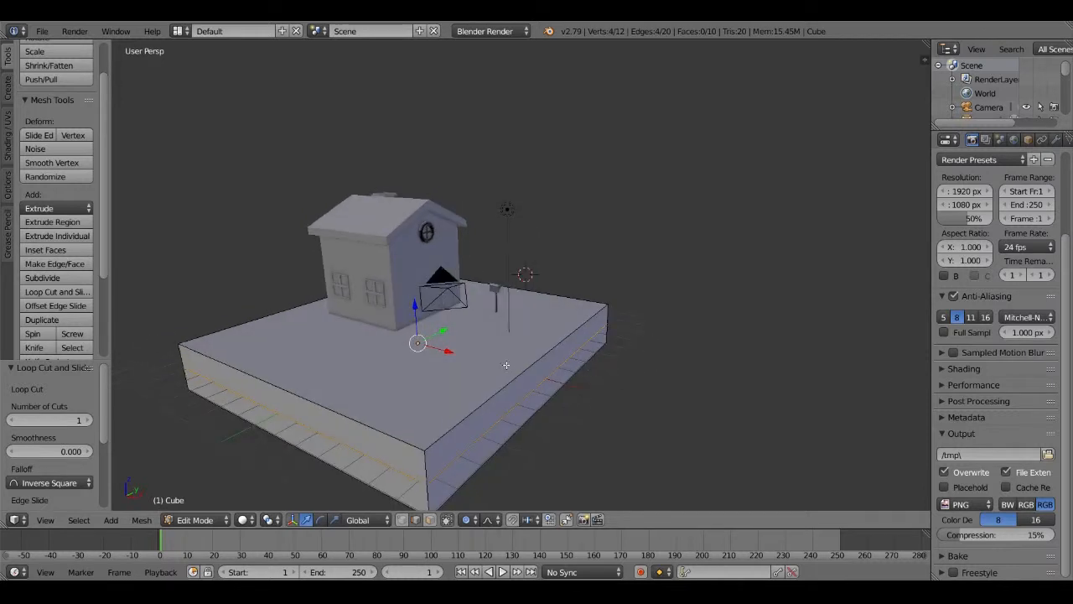
middle_click_drag(400, 346, 428, 347)
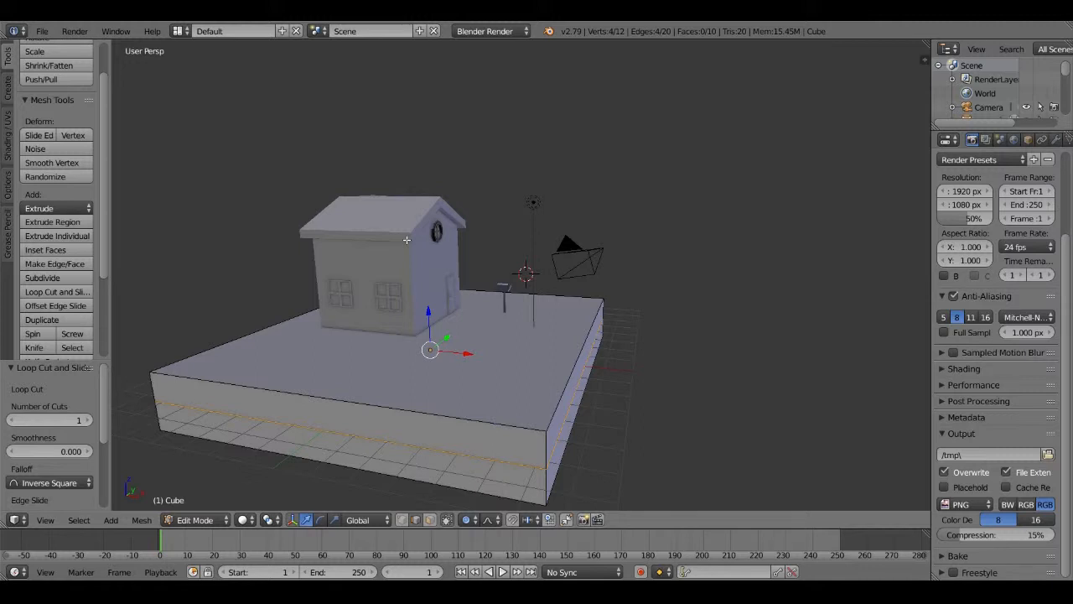
middle_click_drag(432, 344, 460, 382)
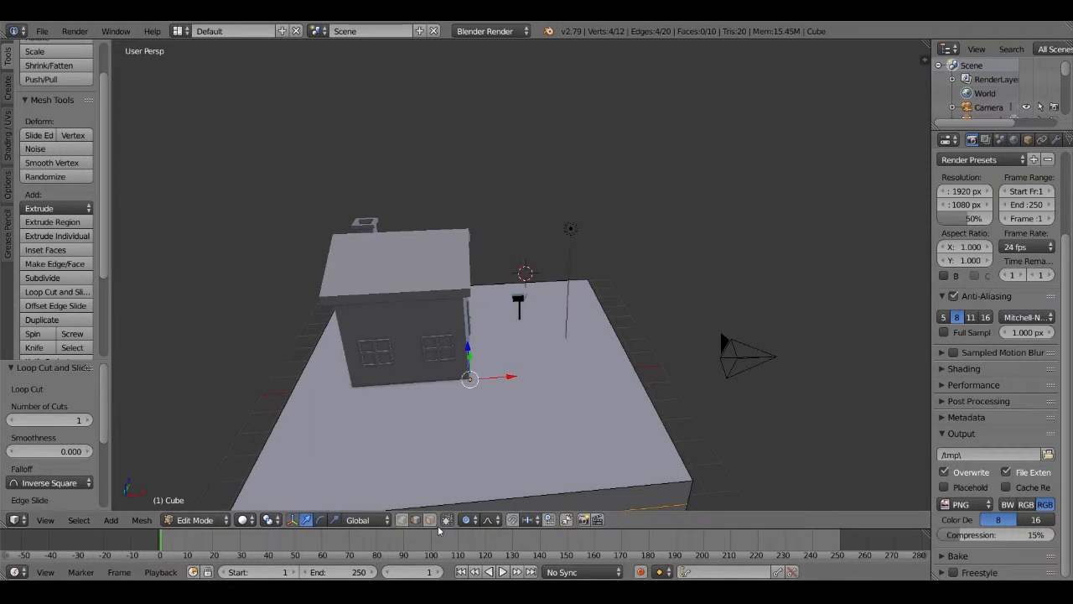
right_click(555, 400)
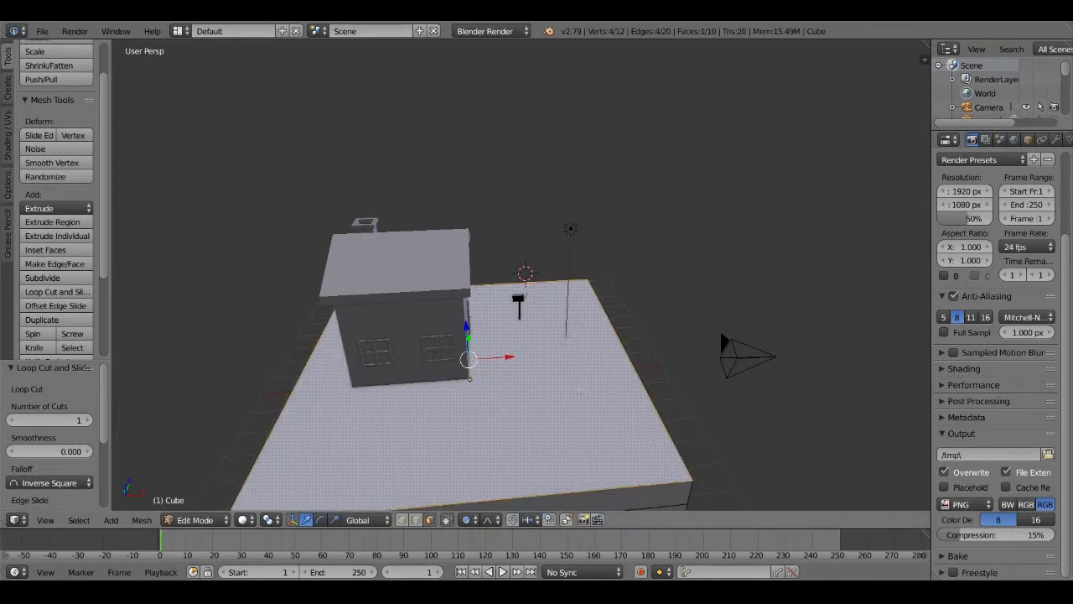
middle_click_drag(569, 403, 495, 396)
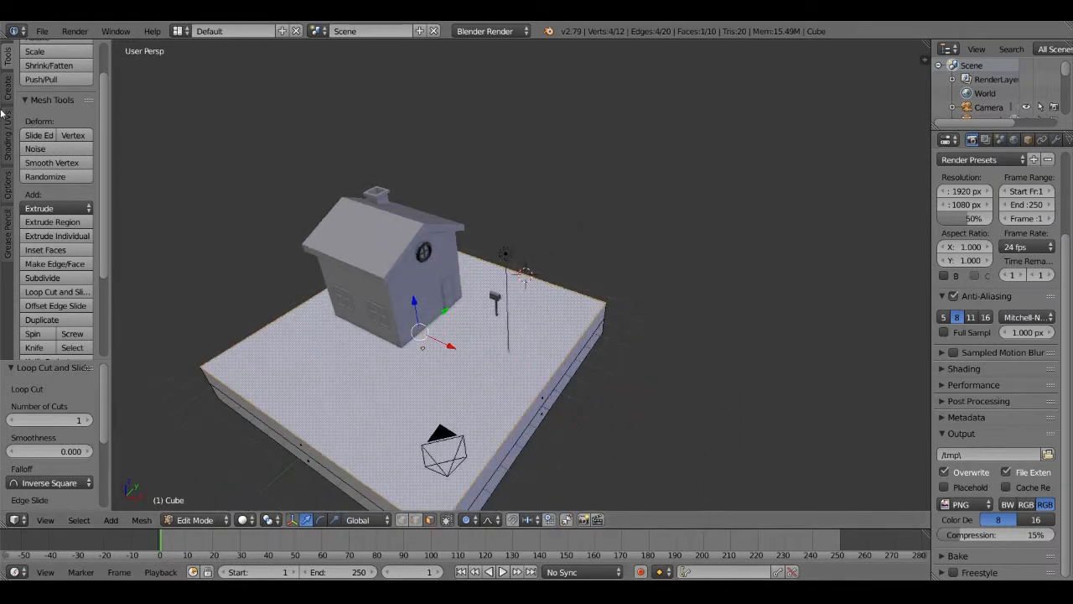
left_click(73, 282)
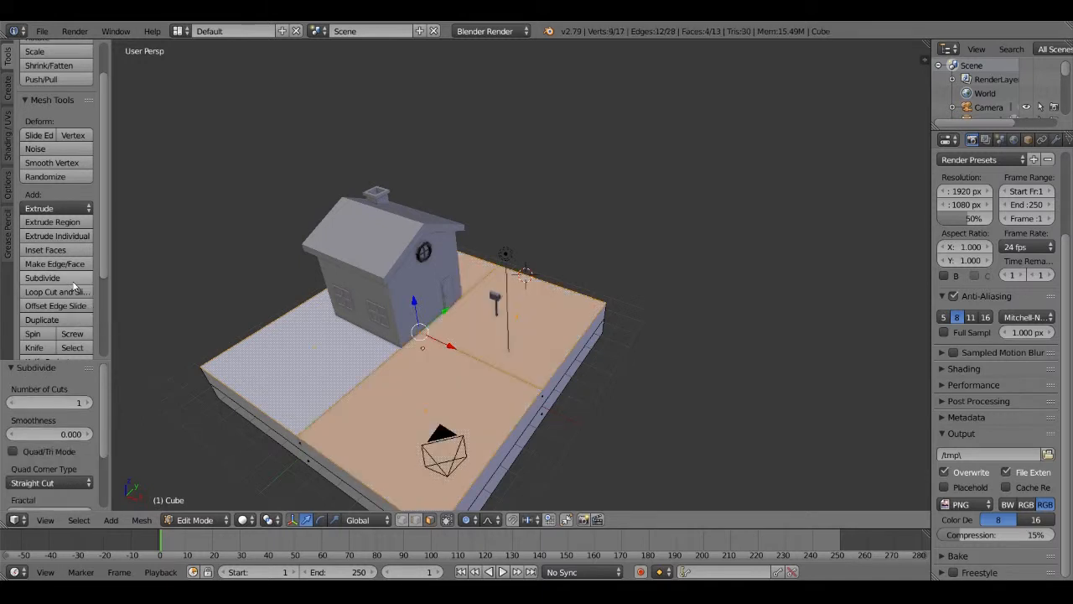
Try subdividing single ground tiles: one near the front edge twice, and the neighbouring corner tile once
right_click(338, 396)
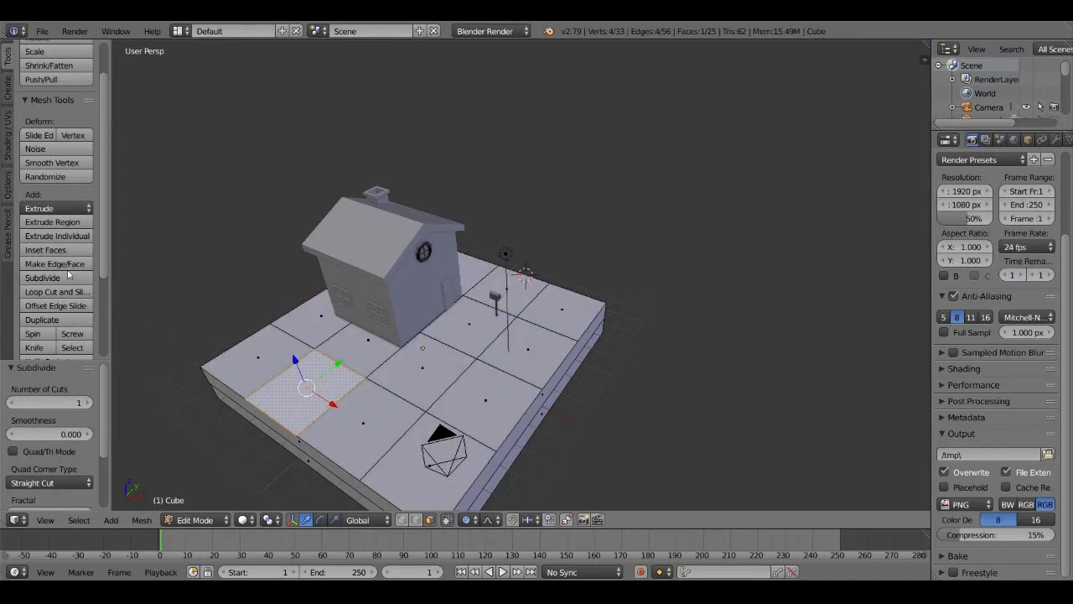
left_click(42, 277)
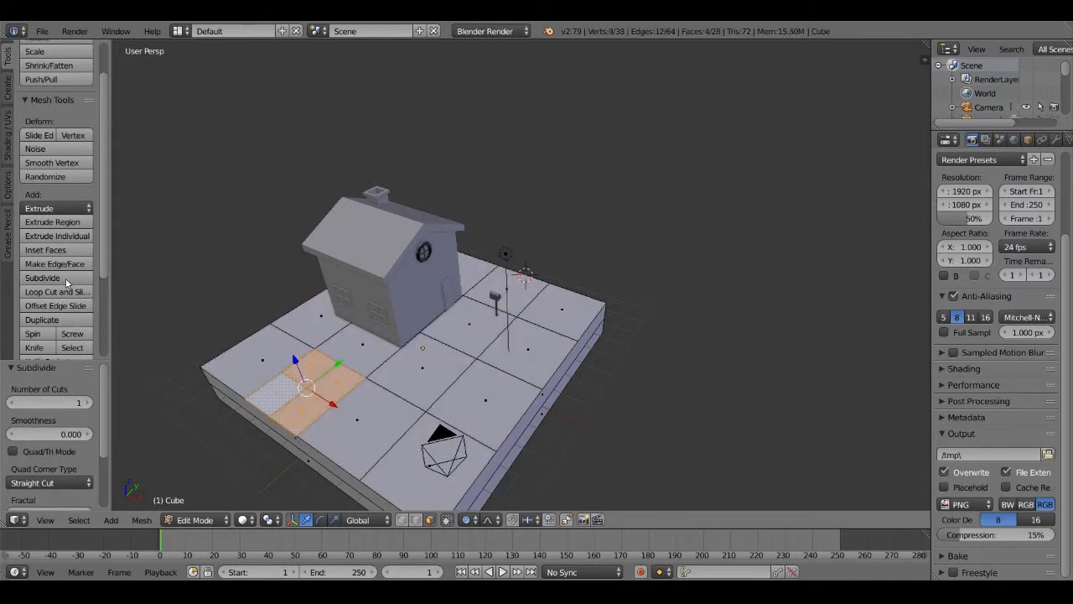
left_click(42, 277)
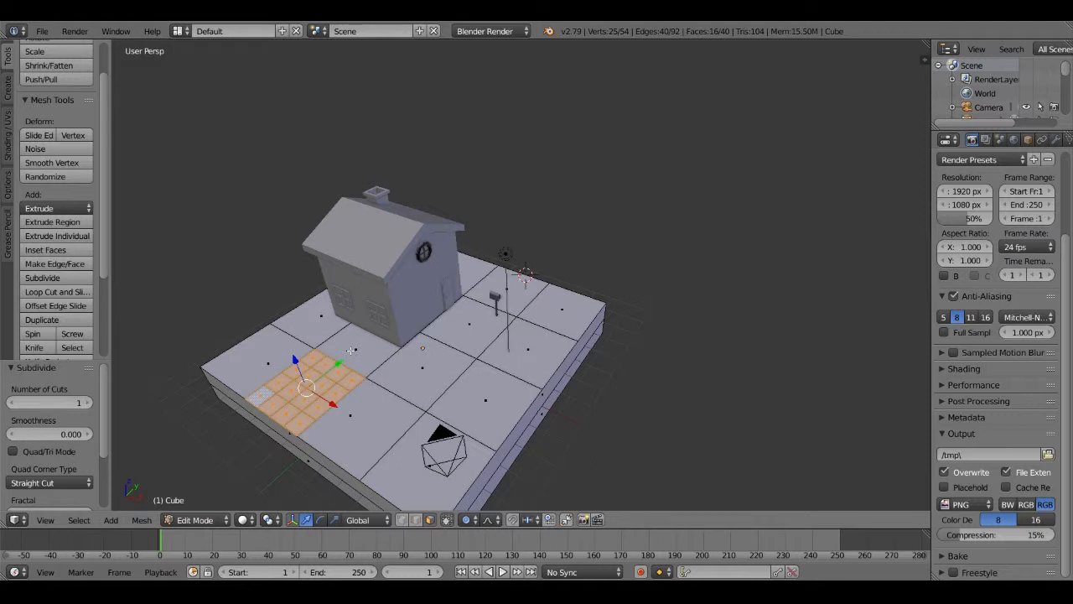
right_click(370, 362)
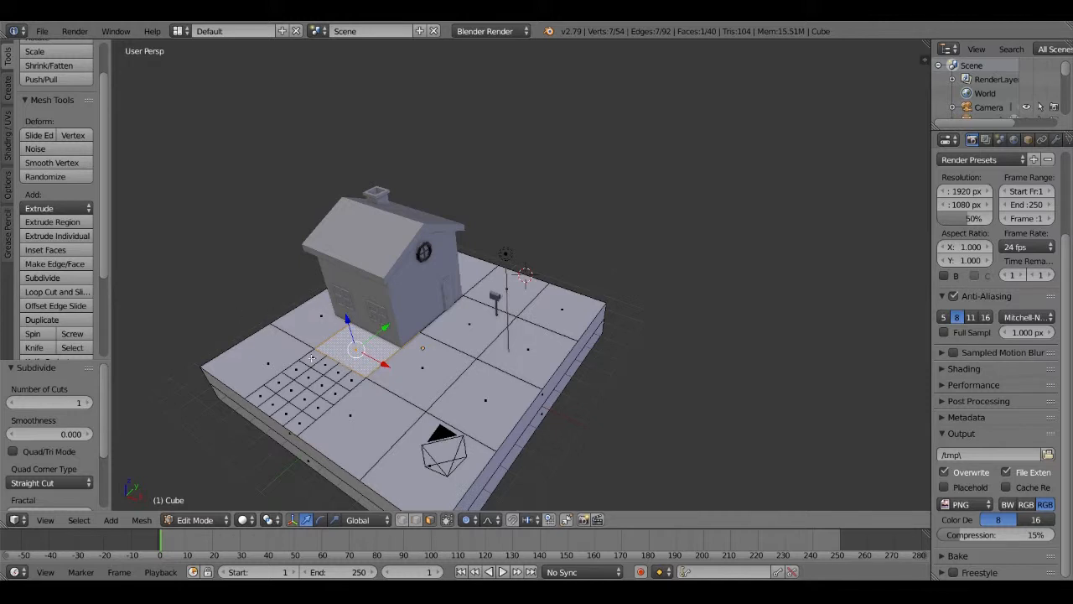
right_click(252, 361)
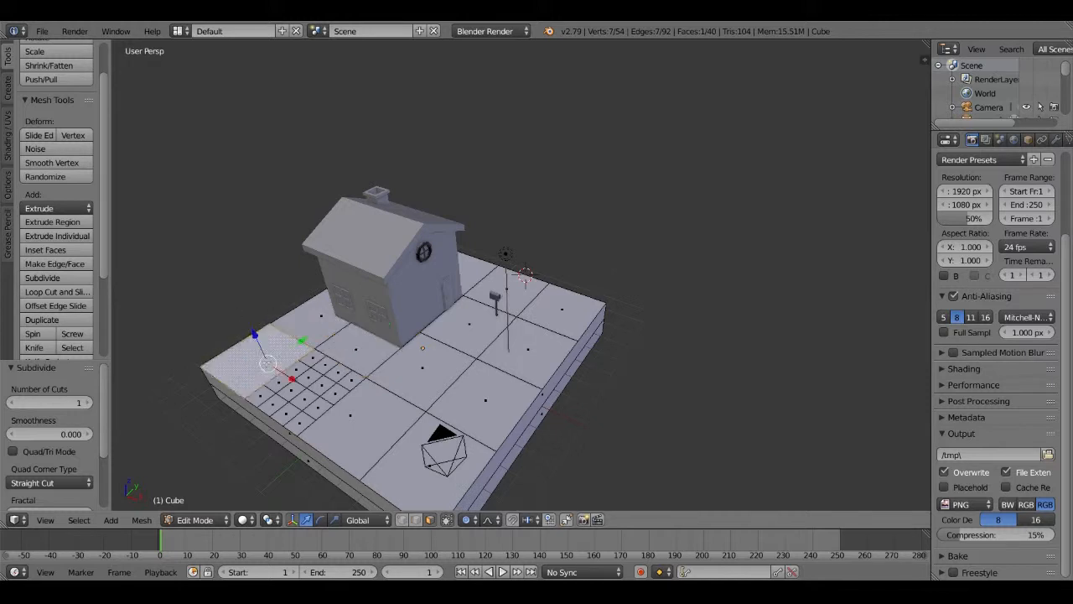
left_click(69, 279)
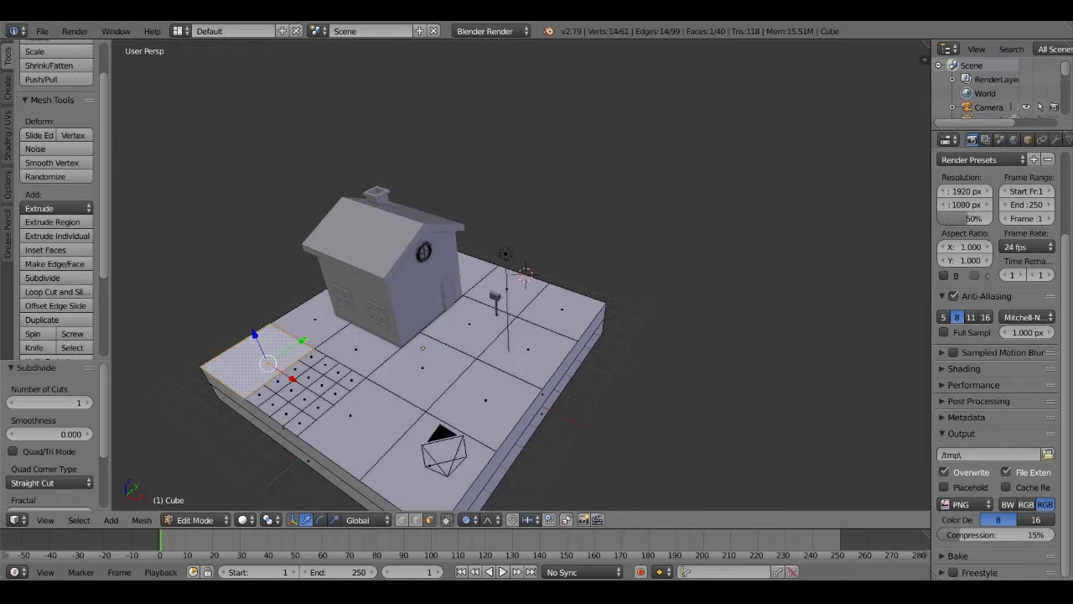
Undo the single-tile subdivisions and selections, back to the 4 by 4 grid with all top faces selected
key("ctrl+z")
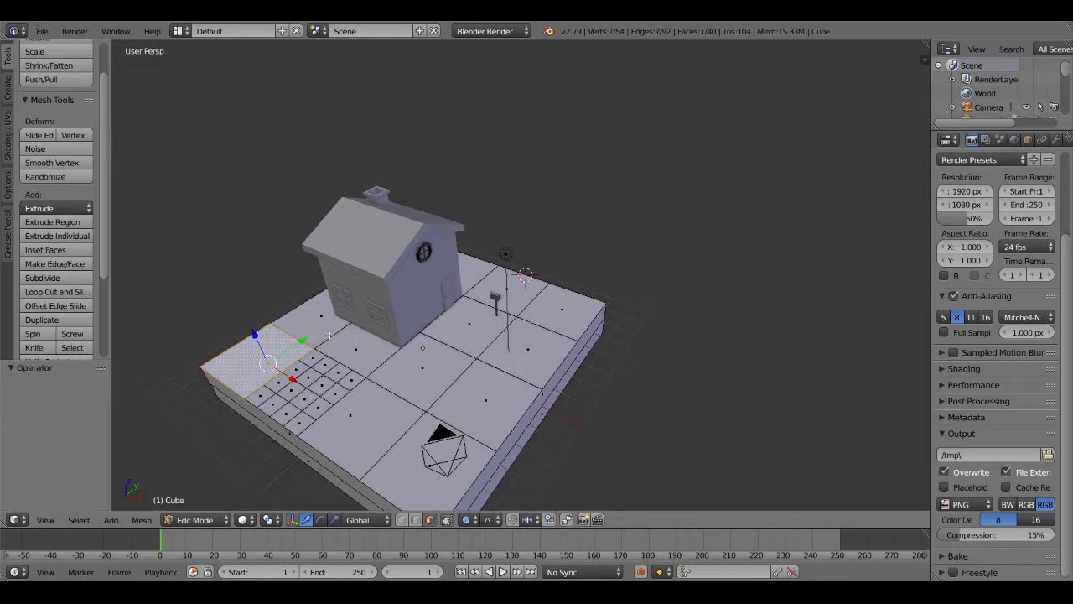
key("ctrl+z")
key("ctrl+z")
key("ctrl+z")
key("ctrl+z")
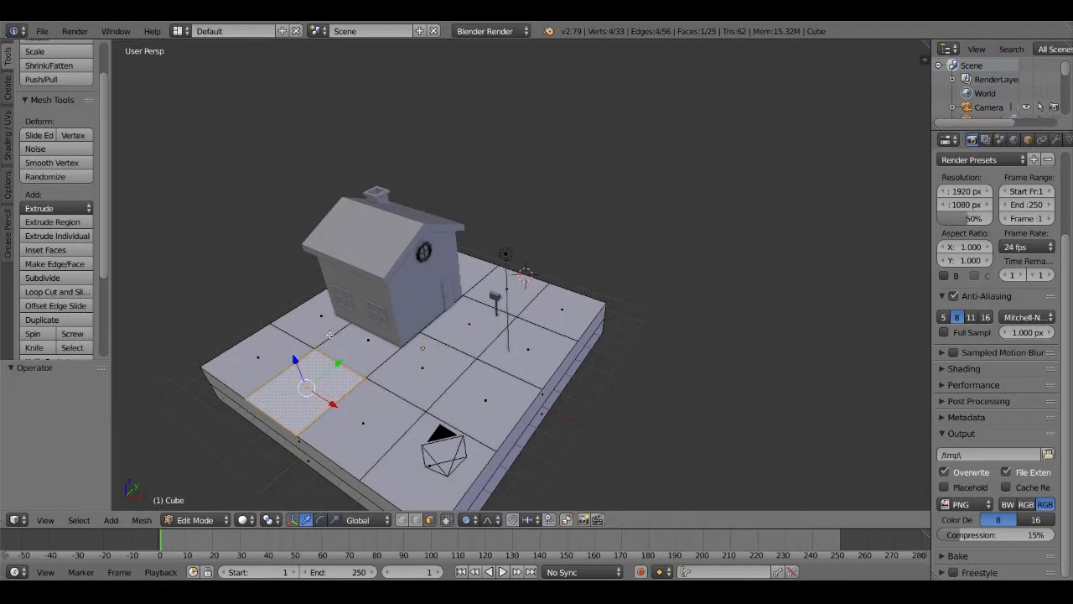
key("ctrl+z")
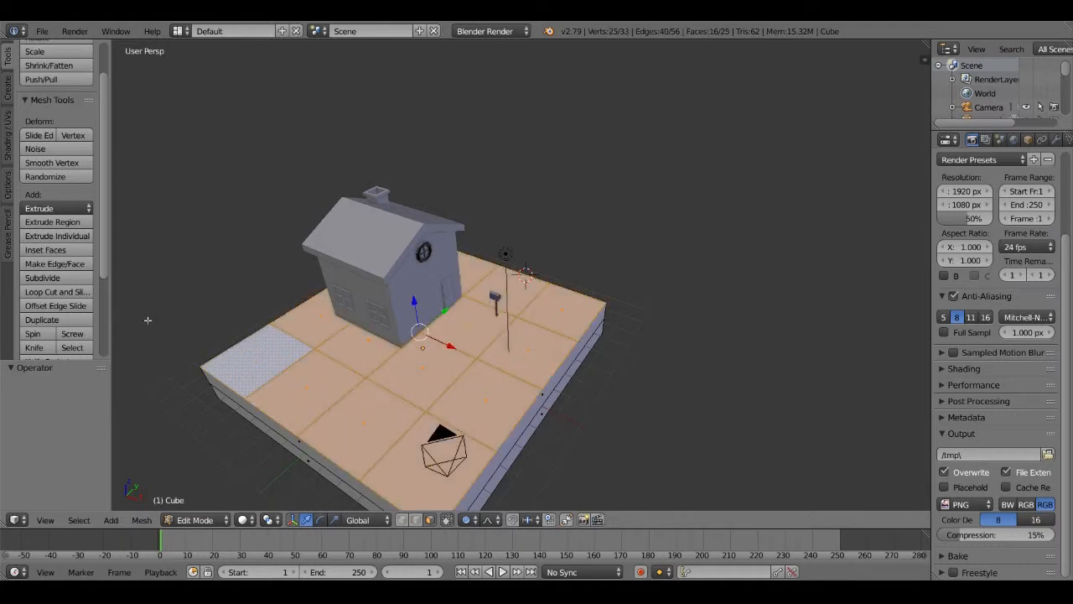
Subdivide all selected top faces of the ground three more times, one cut each, into a 32 by 32 grid
left_click(74, 279)
left_click(74, 280)
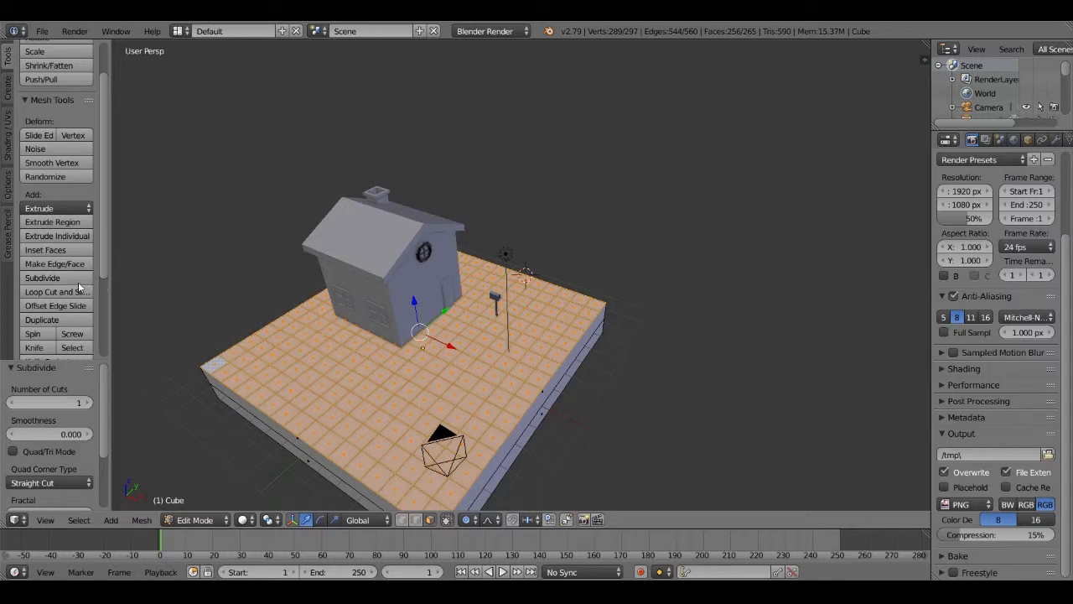
left_click(79, 280)
middle_click_drag(659, 385, 633, 335)
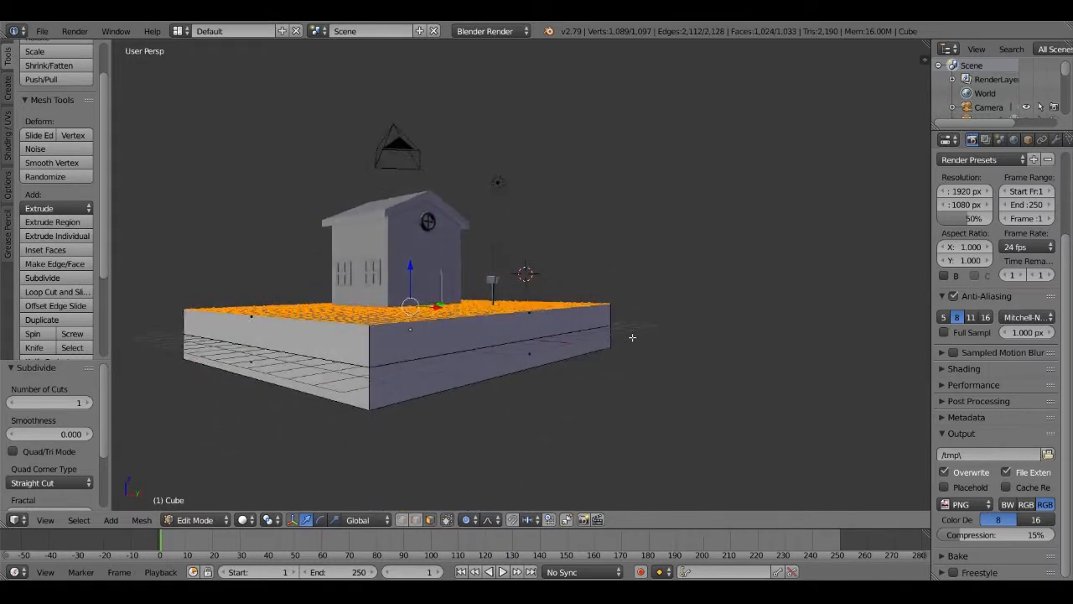
Select an irregular patch of 18 neighbouring ground tiles near the outer edge, beside the house's windowed side wall
middle_click_drag(474, 336, 262, 348)
right_click(294, 375)
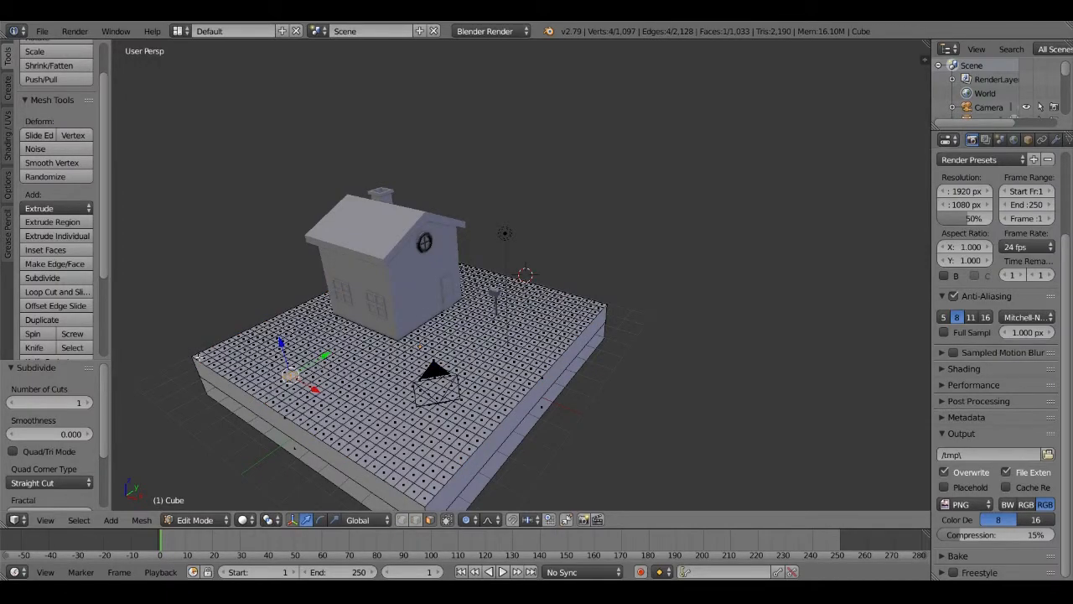
key("KP_Decimal")
middle_click_drag(580, 285, 567, 327)
right_click(553, 260, "shift")
right_click(573, 284, "shift")
right_click(551, 298, "shift")
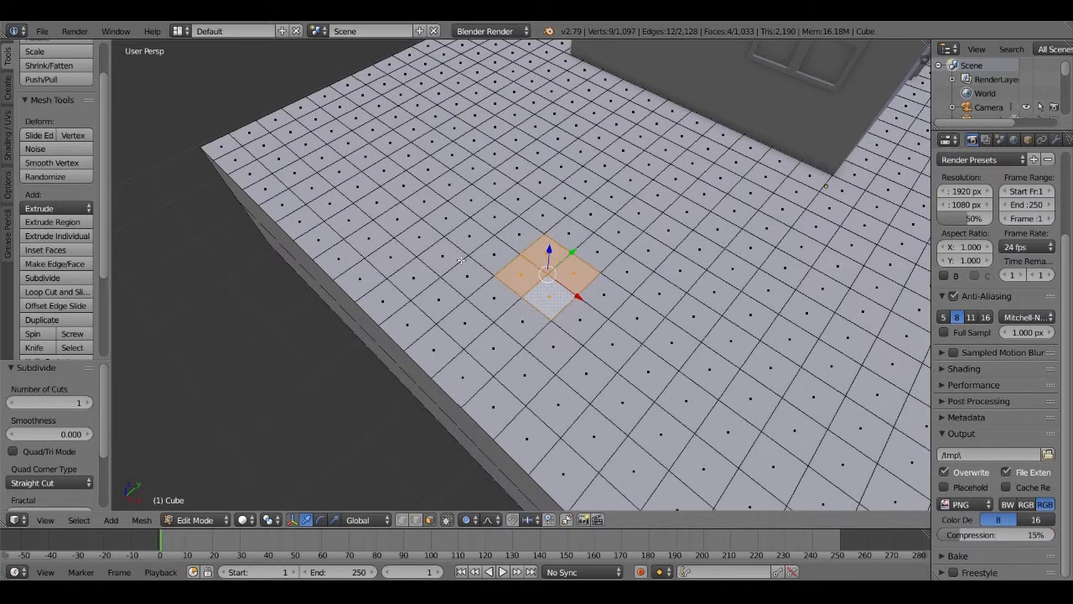
right_click(446, 258, "shift")
right_click(493, 220, "shift")
right_click(472, 239, "shift")
right_click(491, 259, "shift")
right_click(467, 282, "shift")
right_click(493, 348, "shift")
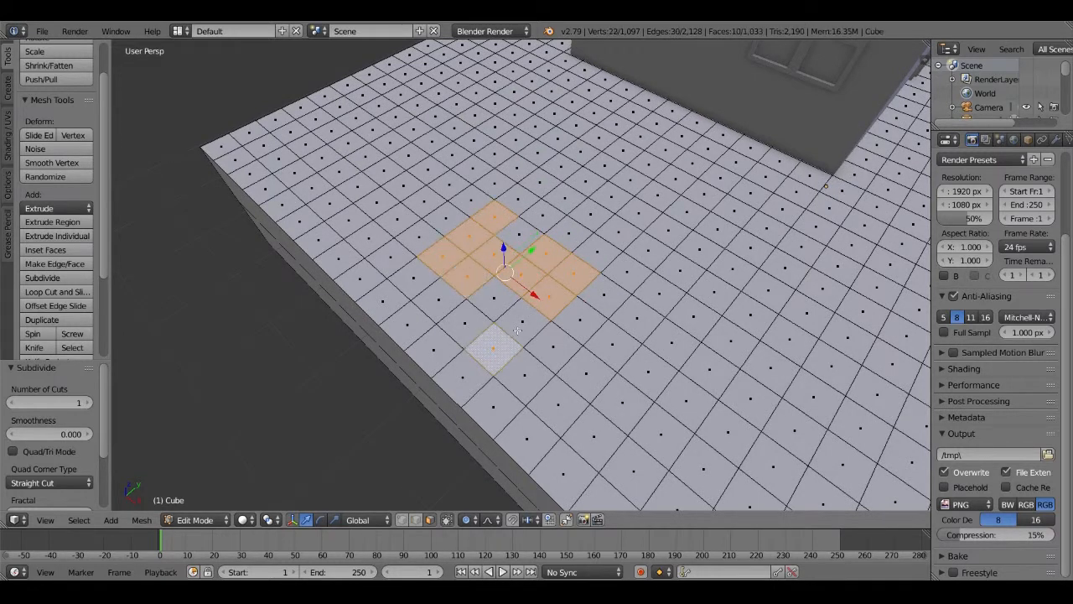
right_click(521, 314, "shift")
right_click(494, 291, "shift")
right_click(461, 319, "shift")
right_click(438, 299, "shift")
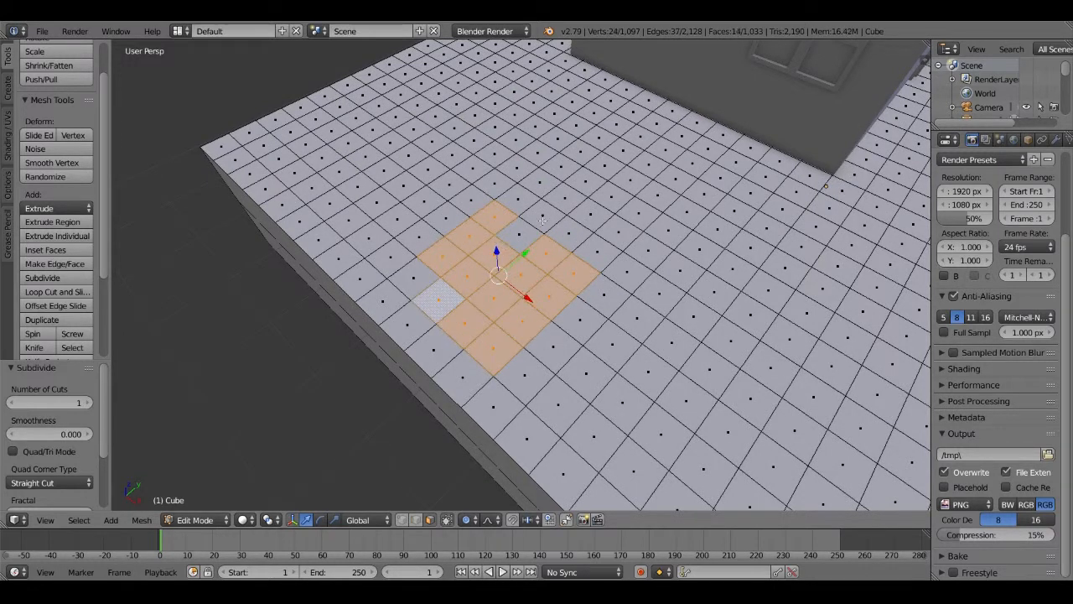
right_click(520, 234, "shift")
right_click(520, 202, "shift")
right_click(496, 186, "shift")
right_click(467, 203, "shift")
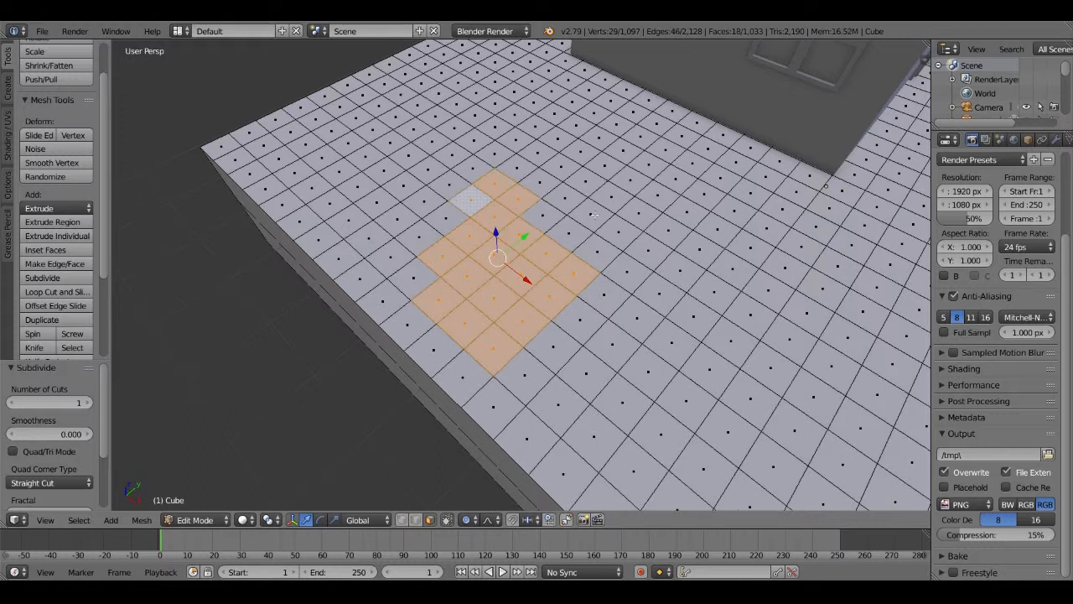
Extrude the selected tiles about 0.13 down into the ground, scale the pit floor to about 0.72, and leave mesh editing
key("e")
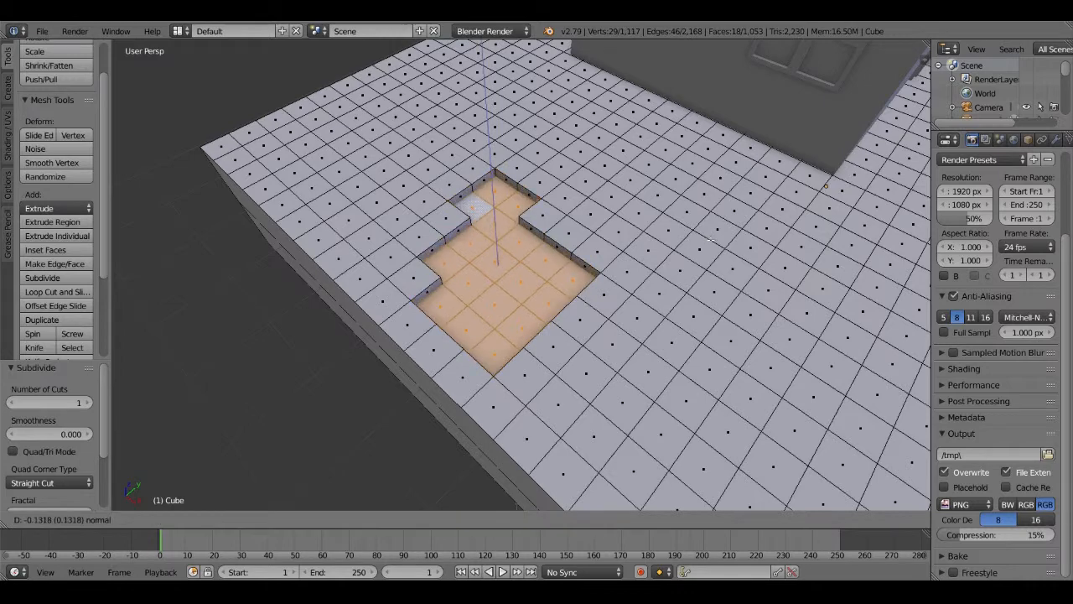
left_click(711, 240)
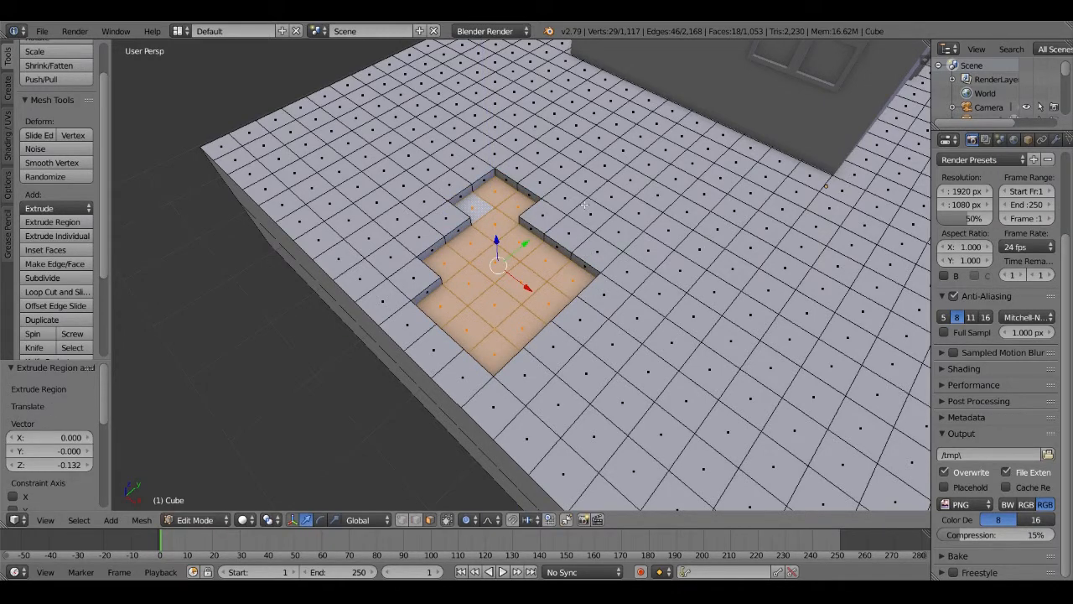
middle_click_drag(584, 204, 508, 503)
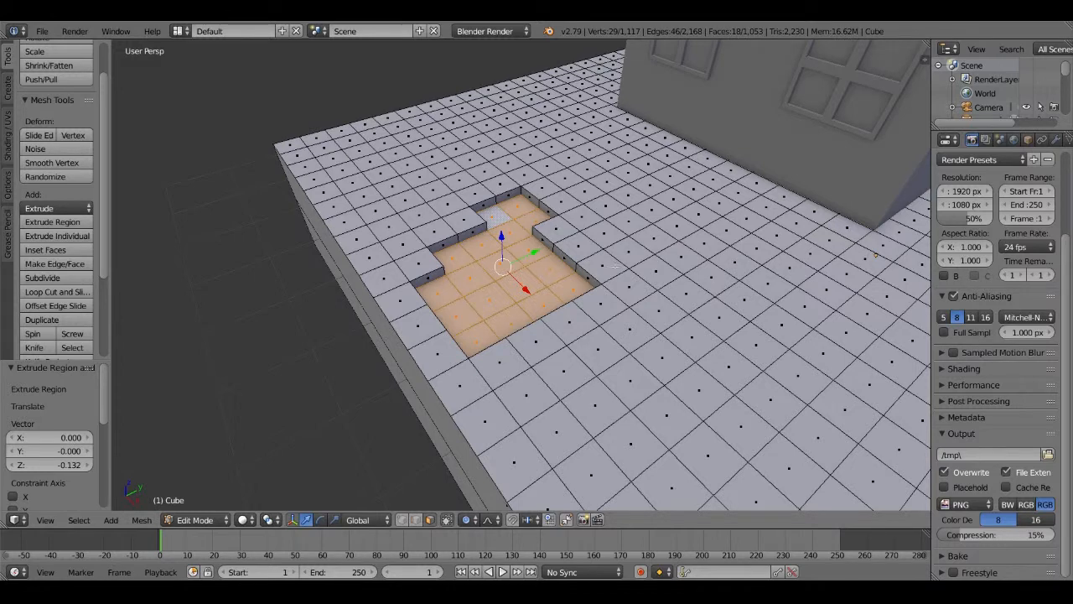
key("s")
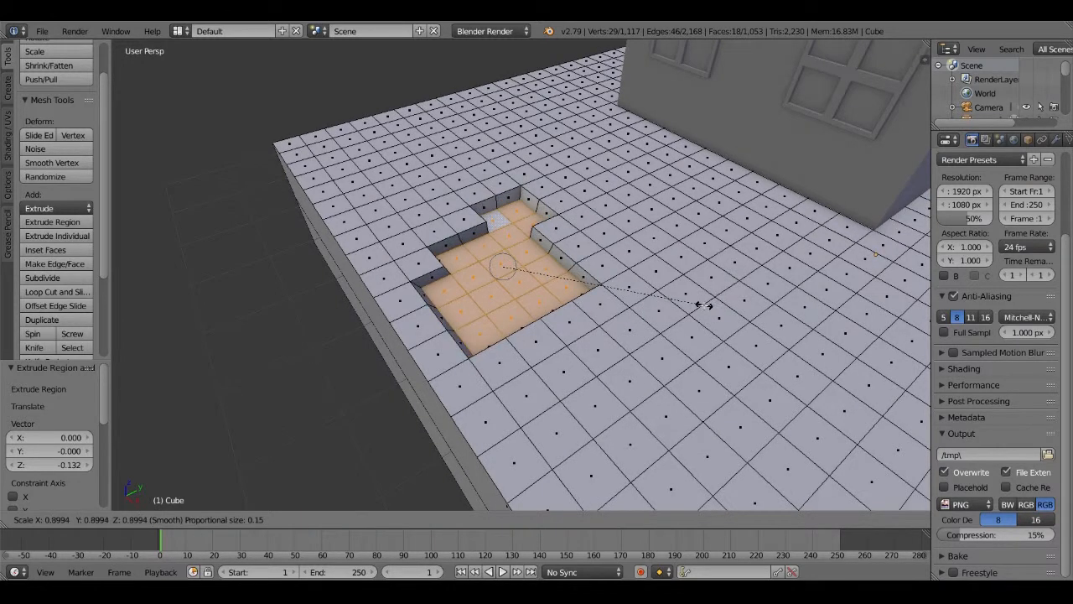
left_click(661, 286)
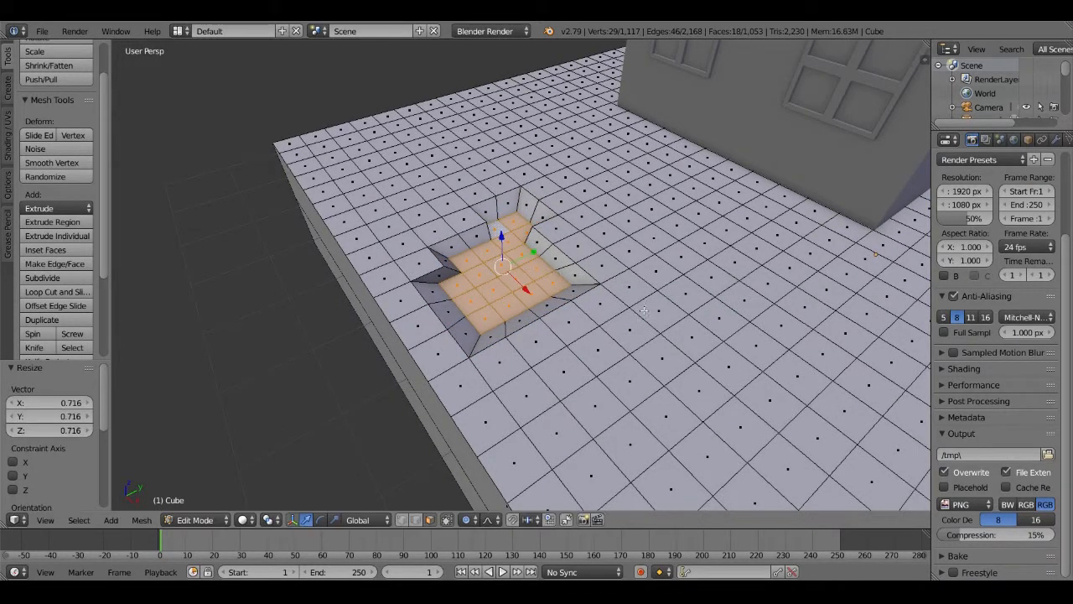
middle_click_drag(644, 310, 536, 288)
scroll(536, 289, "up", 3)
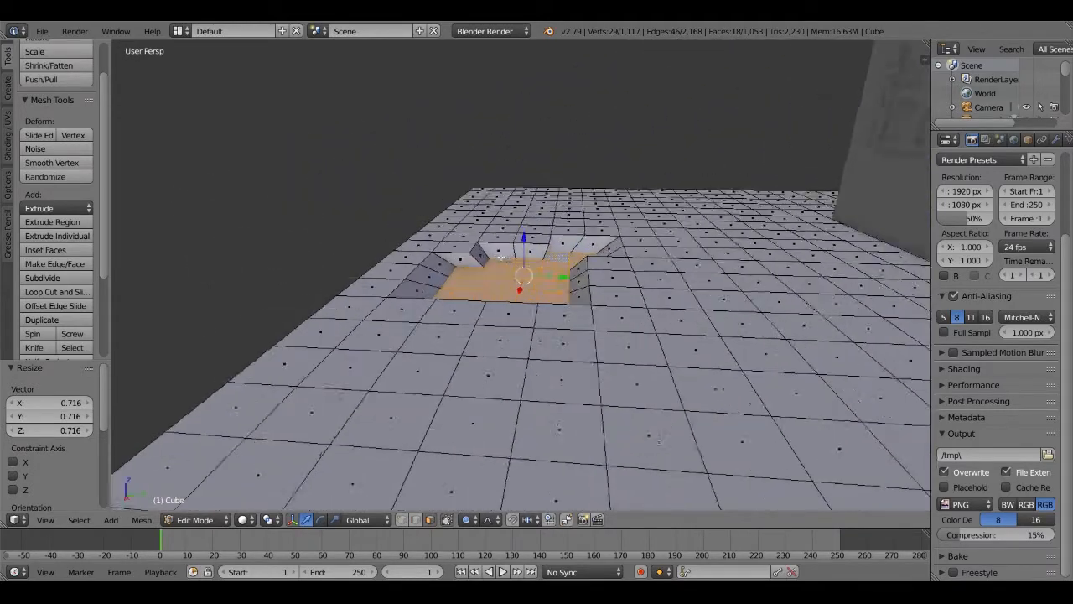
scroll(536, 289, "down", 5)
scroll(536, 290, "down", 4)
middle_click_drag(627, 316, 748, 267)
key("Tab")
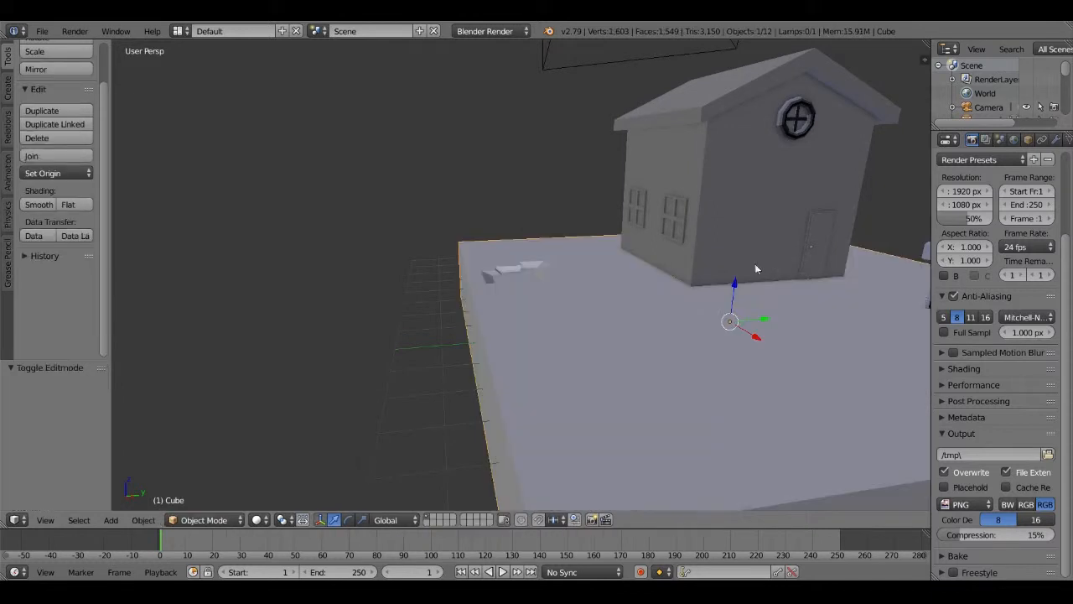
Select the house body and display the viewport in Material shading
right_click(791, 183)
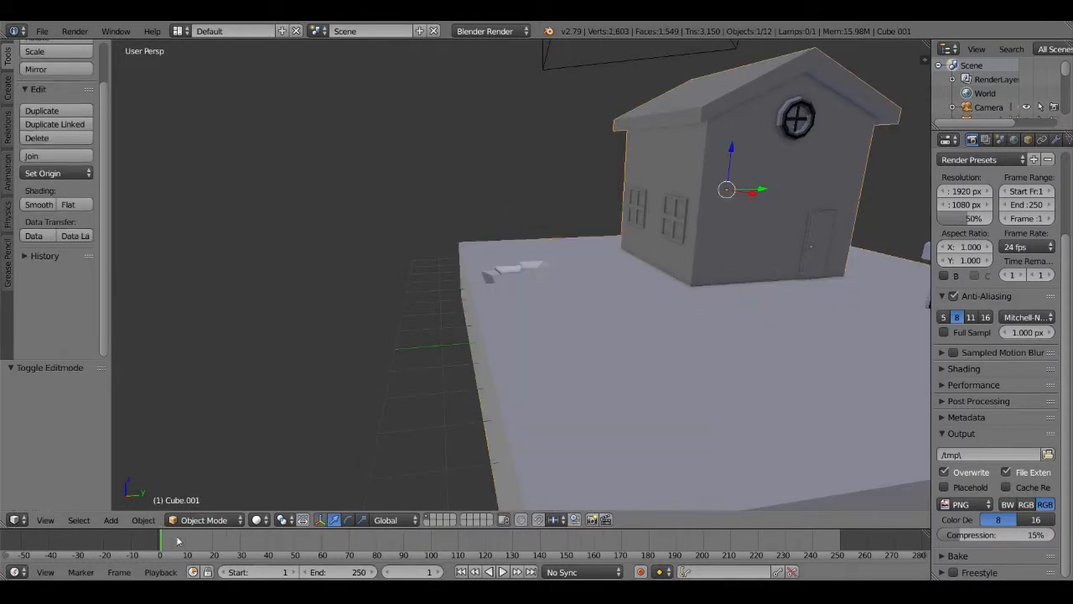
left_click(232, 520)
left_click(258, 520)
left_click(257, 520)
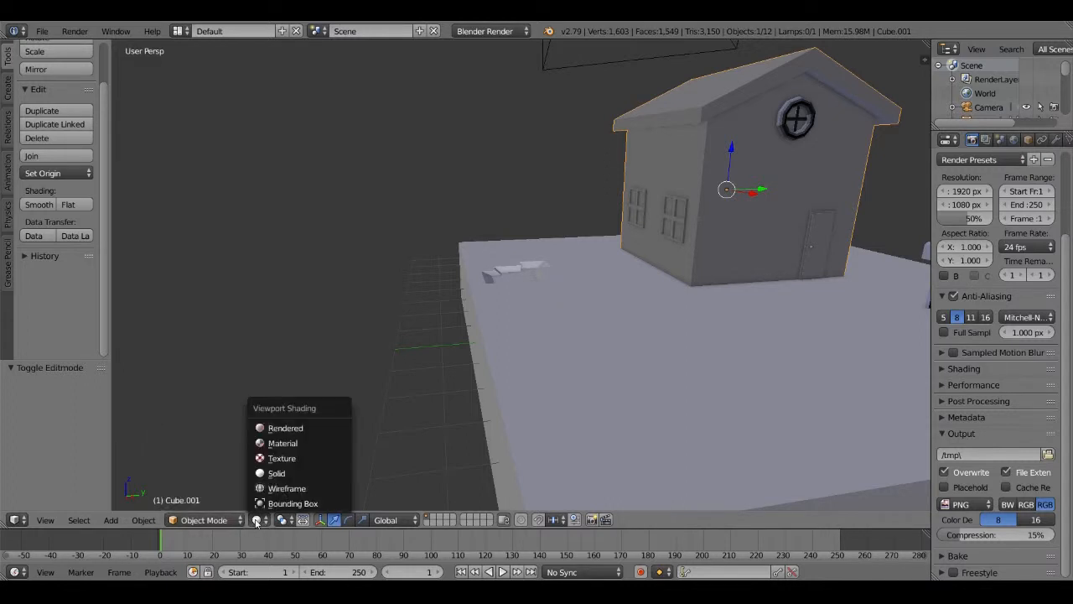
left_click(257, 520)
left_click(257, 520)
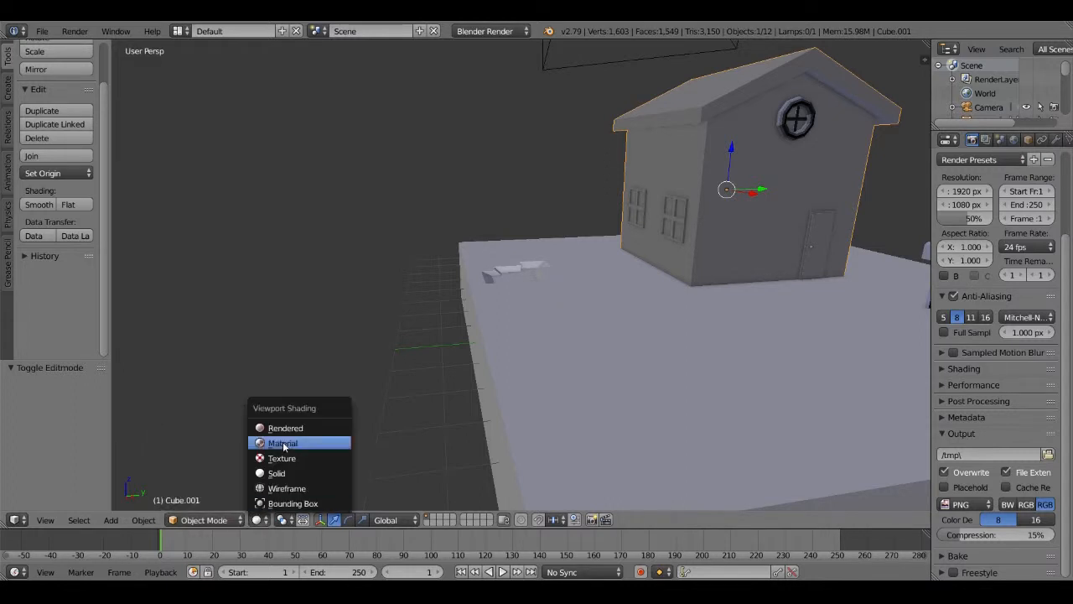
left_click(284, 442)
middle_click_drag(750, 301, 701, 306)
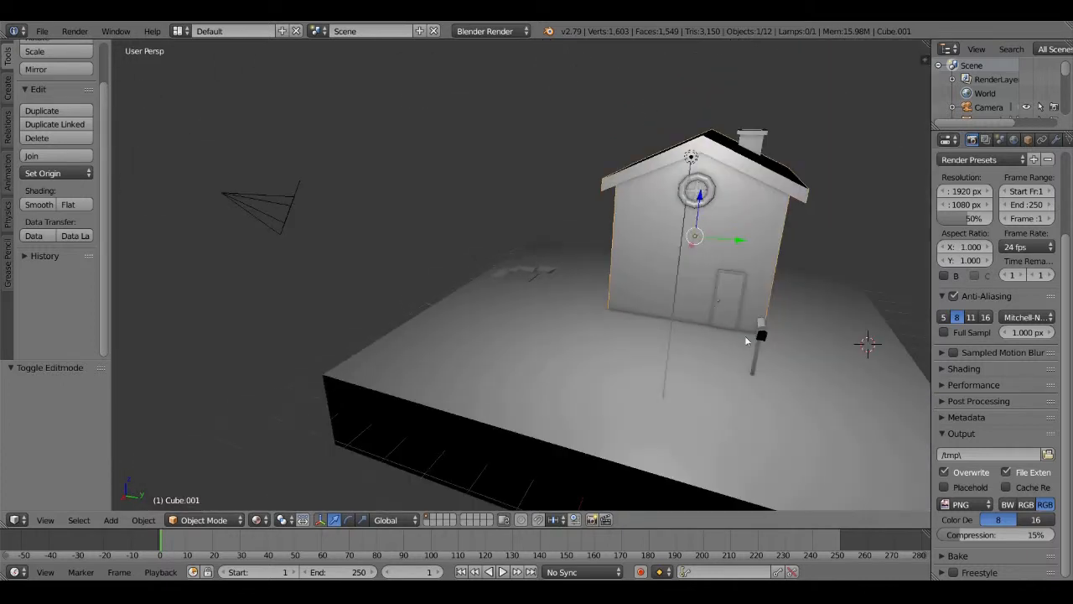
middle_click_drag(745, 336, 685, 316)
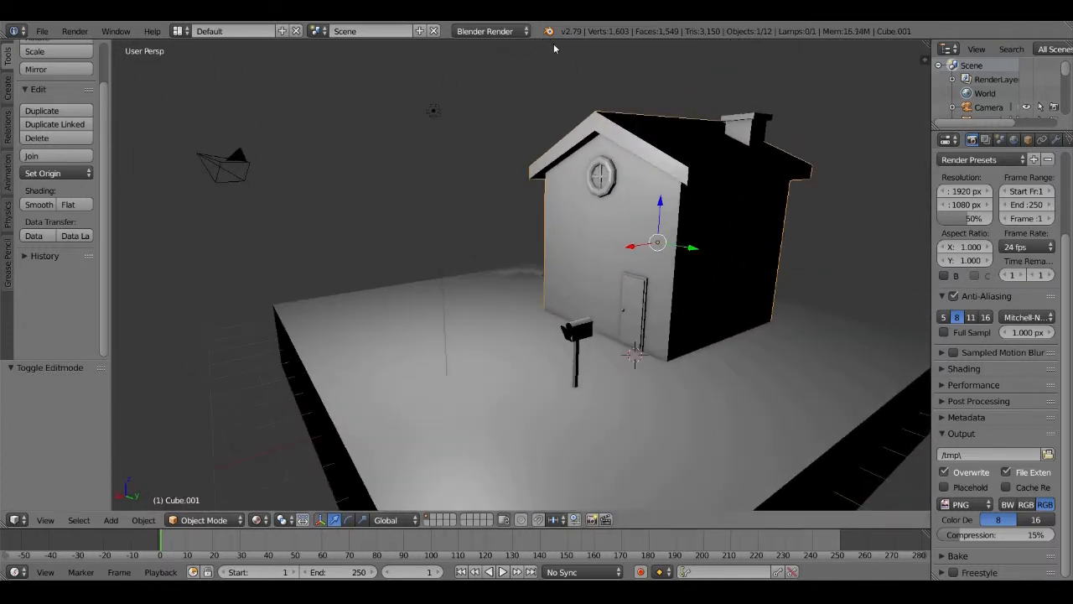
Switch the render engine to Cycles Render
left_click(502, 33)
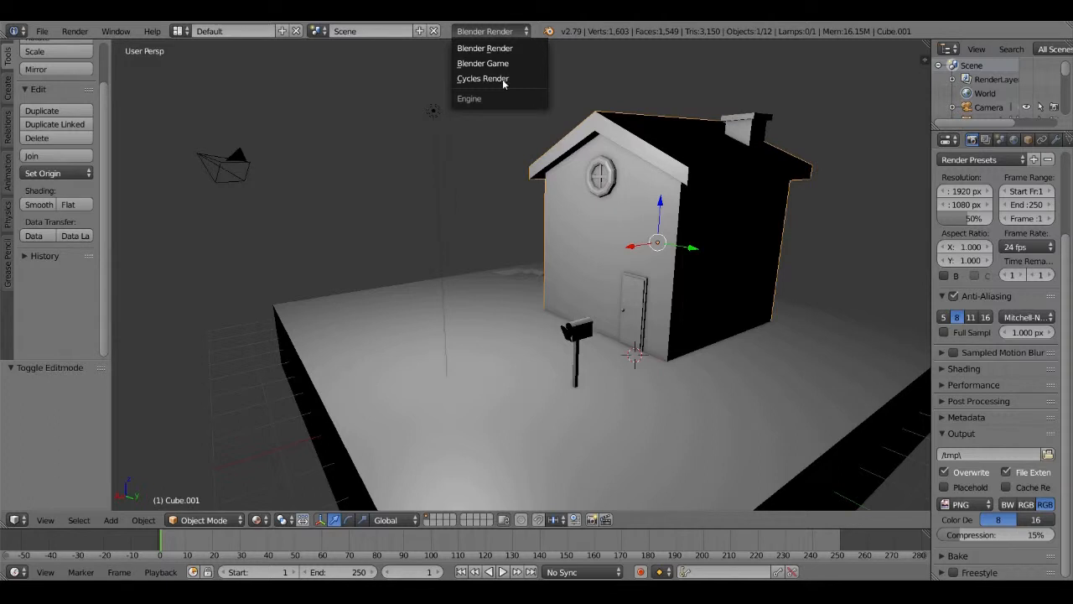
left_click(503, 81)
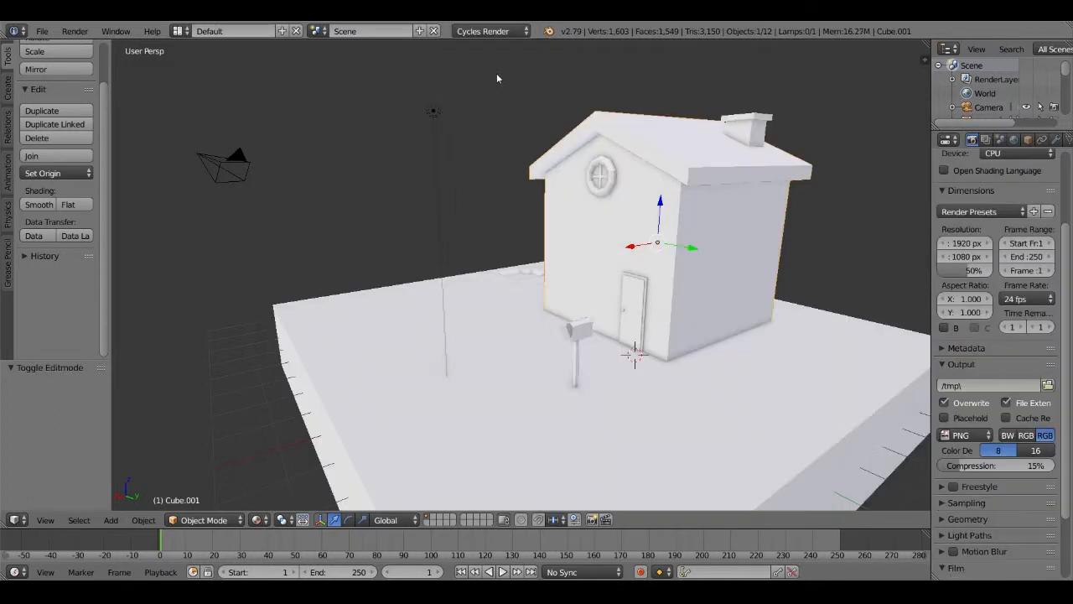
middle_click_drag(666, 223, 696, 221)
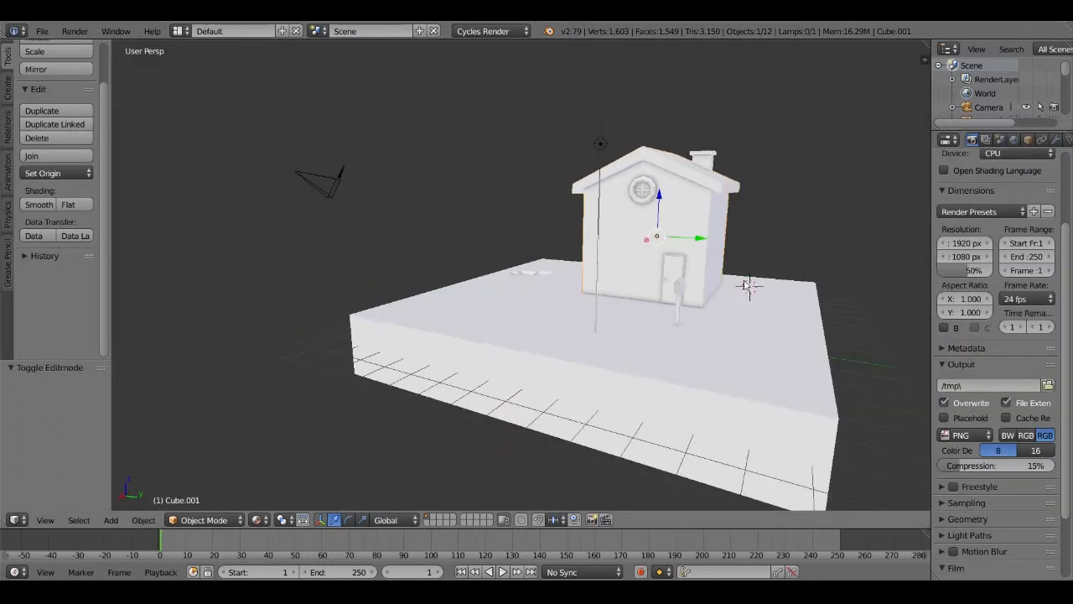
middle_click_drag(746, 286, 720, 300)
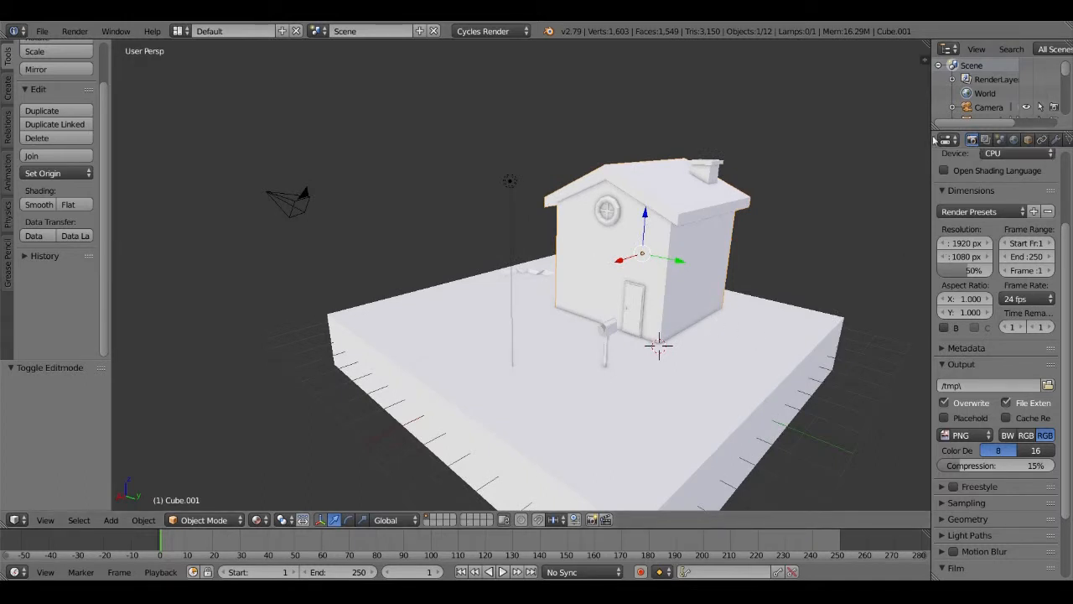
Widen the properties area and add a new material named House Wall to the house body
left_click_drag(931, 123, 887, 123)
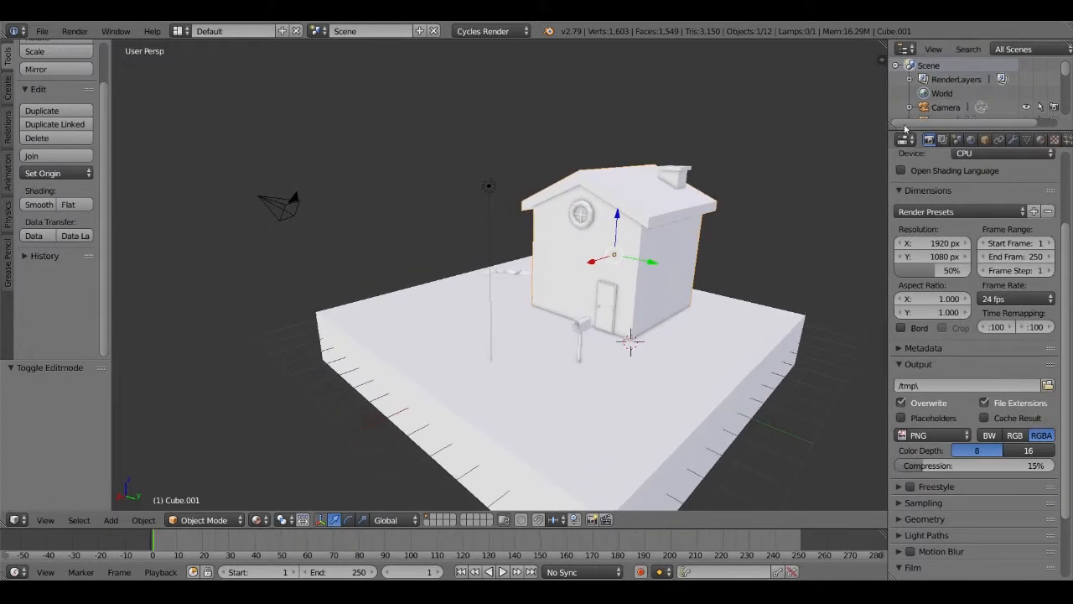
left_click(1041, 141)
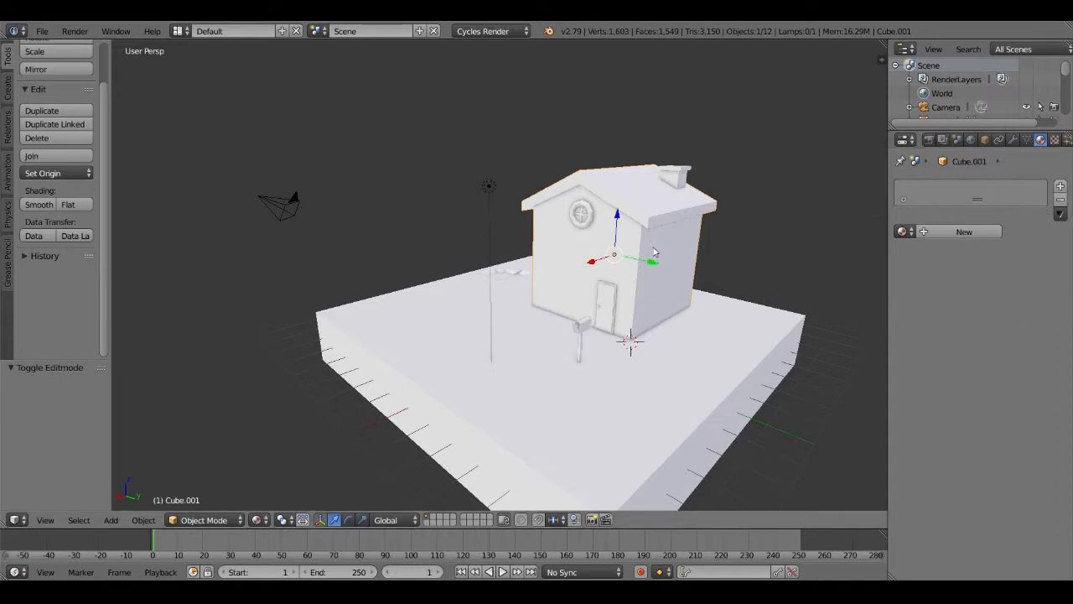
scroll(693, 246, "up", 2)
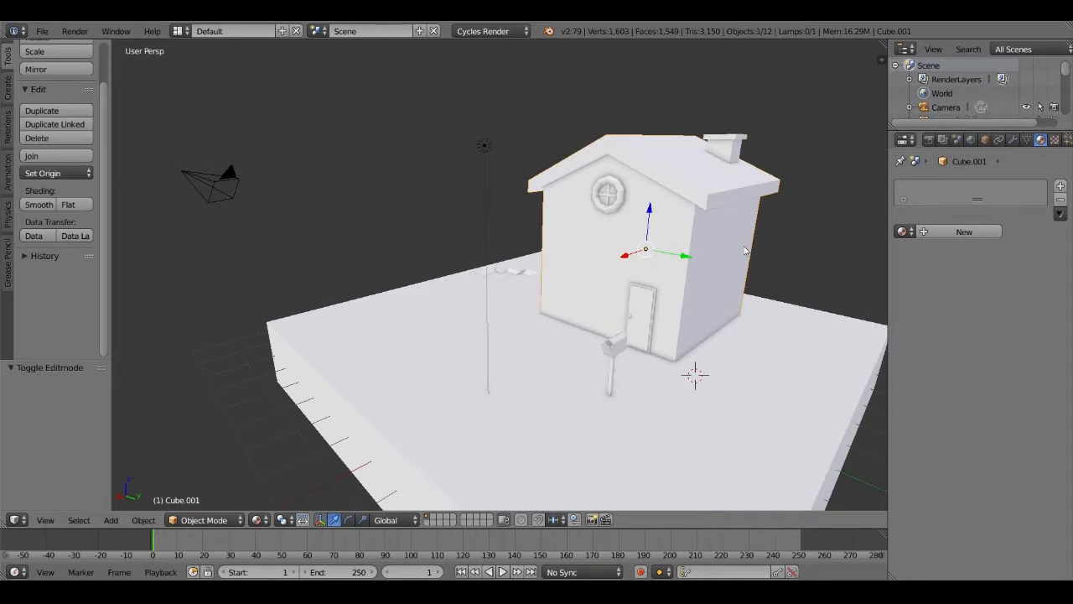
left_click(1060, 187)
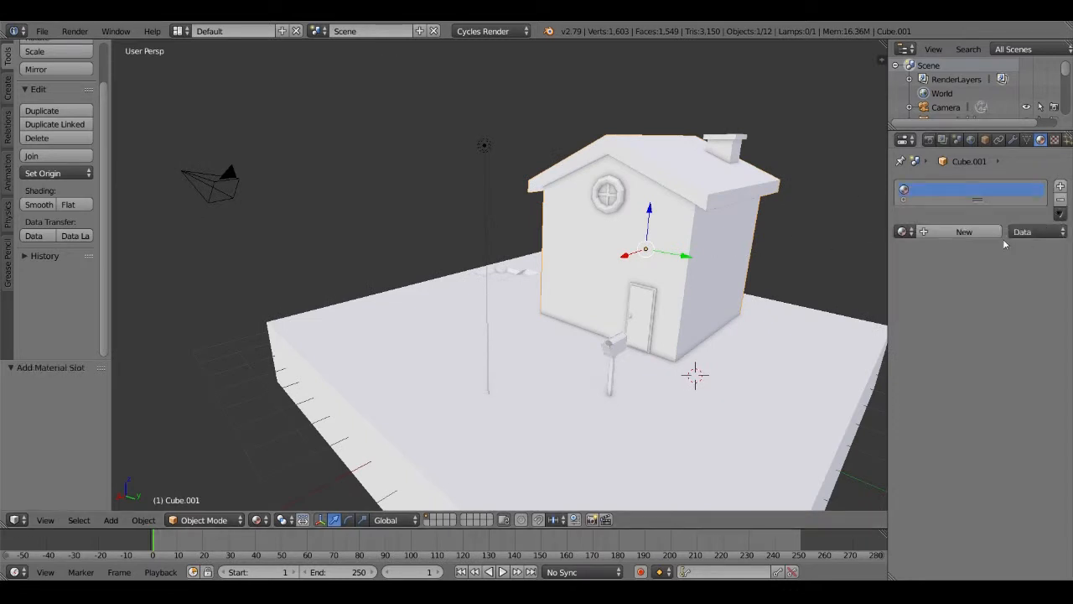
left_click(924, 234)
left_click(923, 232)
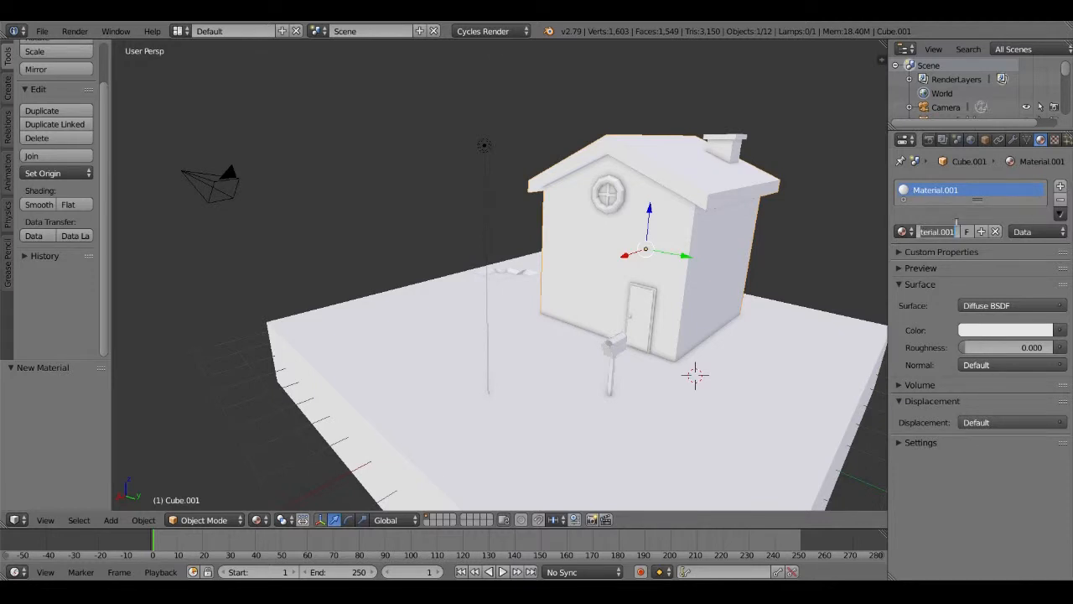
type("House W")
type("all")
key("Return")
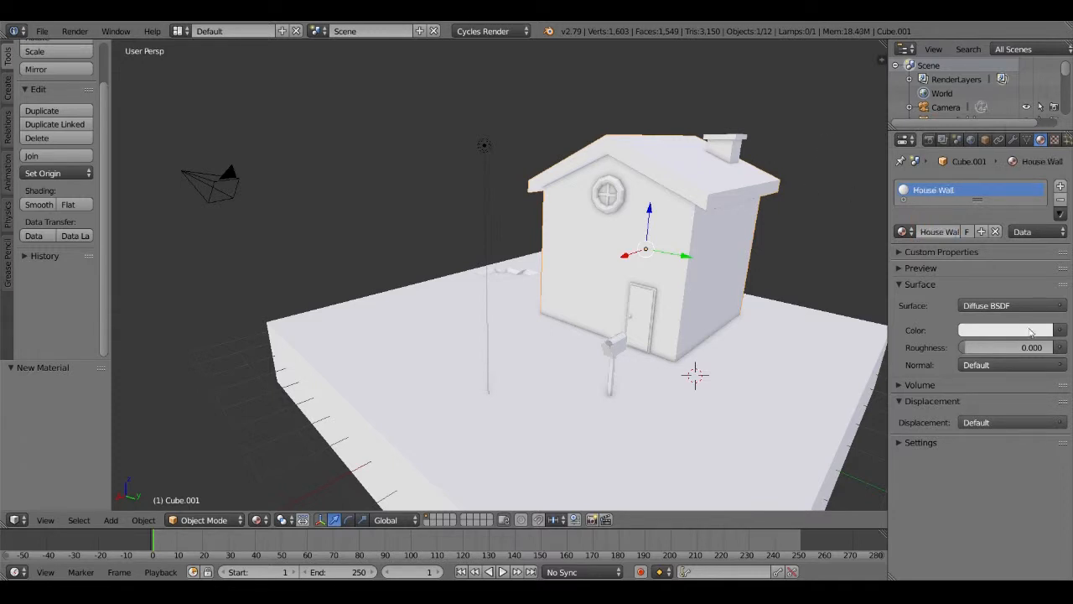
Set the House Wall material's diffuse color to a dark, muted grey-brown
left_click(1030, 337)
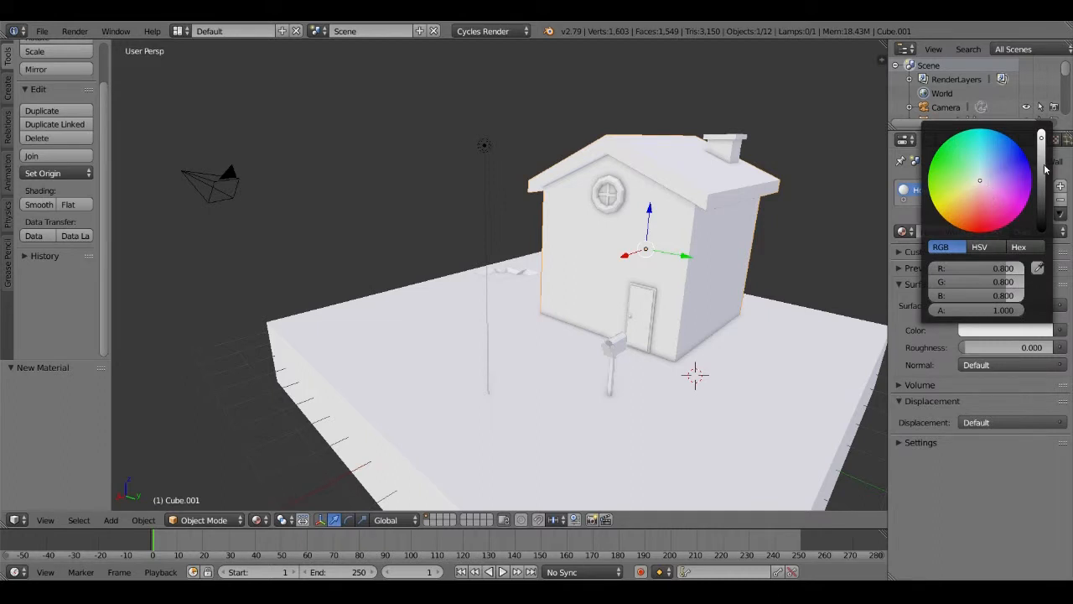
left_click_drag(1044, 170, 1043, 195)
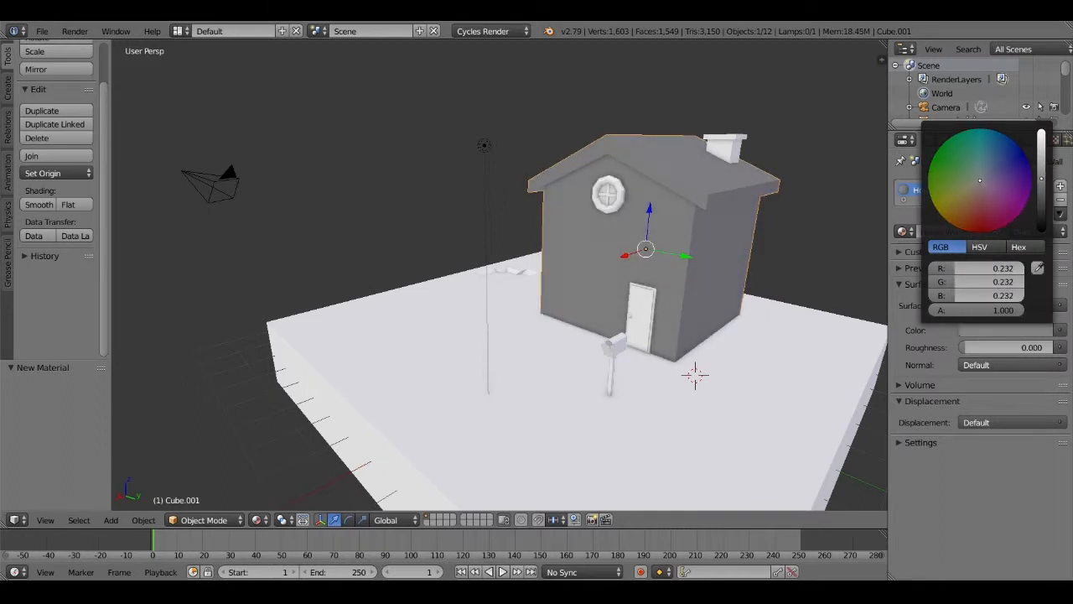
left_click(976, 185)
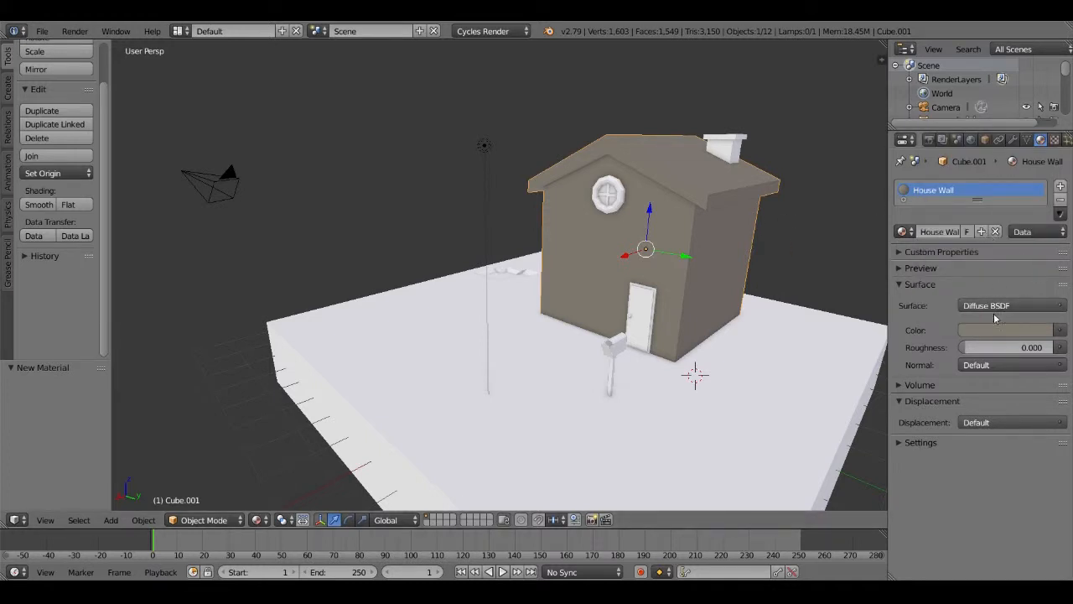
Add a second material slot to the house body with a new material named Roof, colored dark red
left_click(1059, 190)
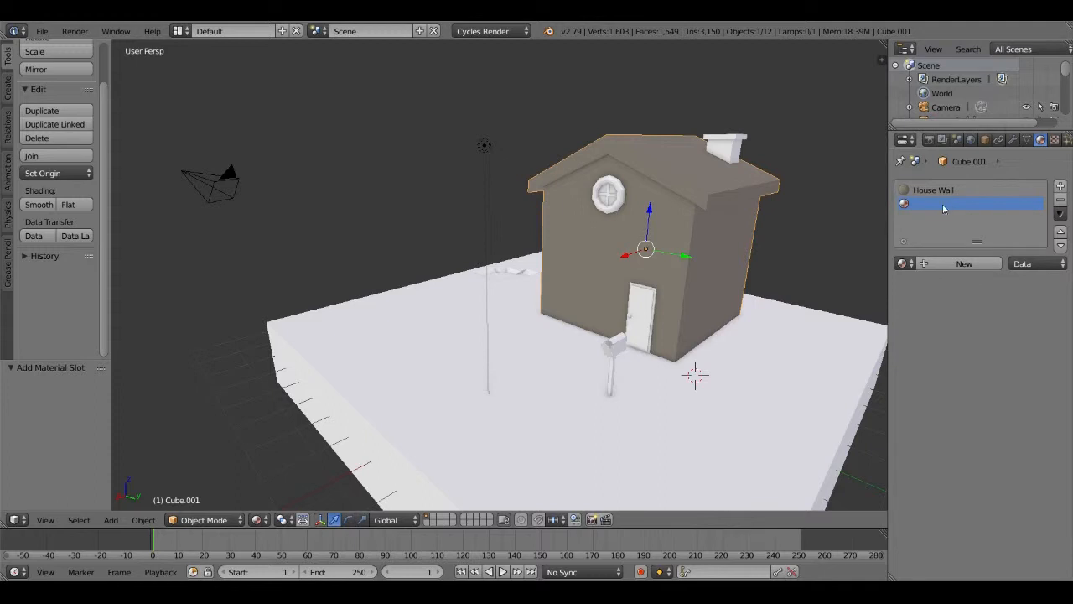
left_click(942, 265)
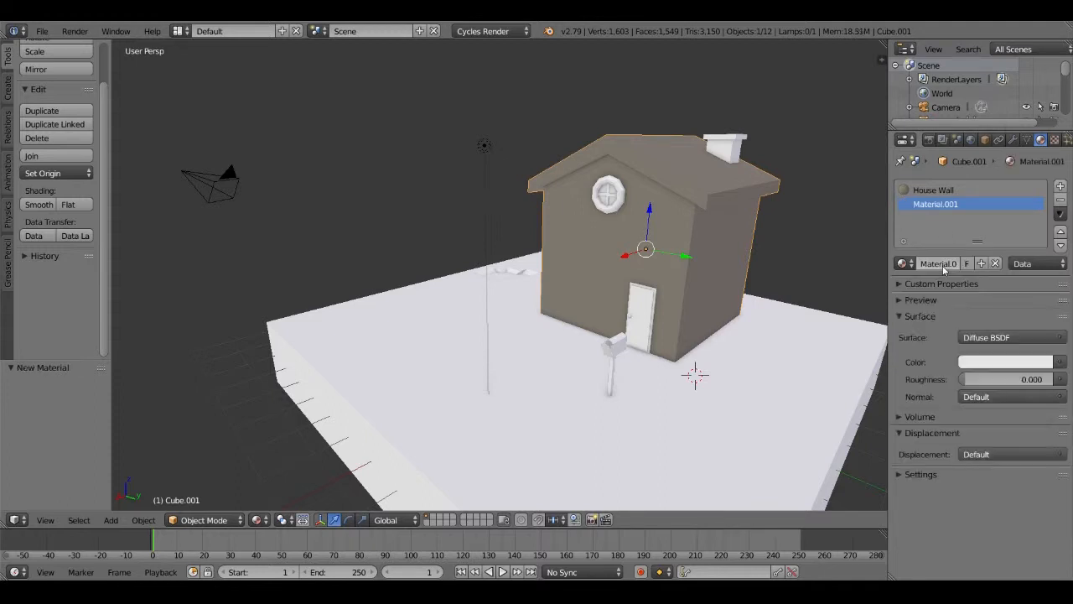
left_click(941, 264)
type("Roof")
key("Return")
left_click(1006, 362)
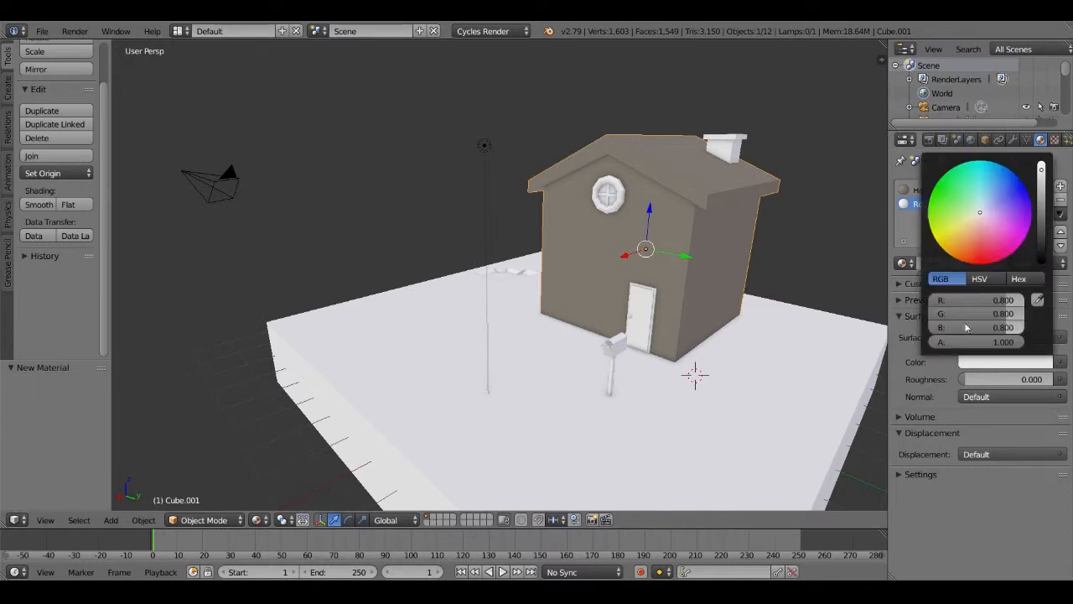
left_click_drag(971, 245, 983, 257)
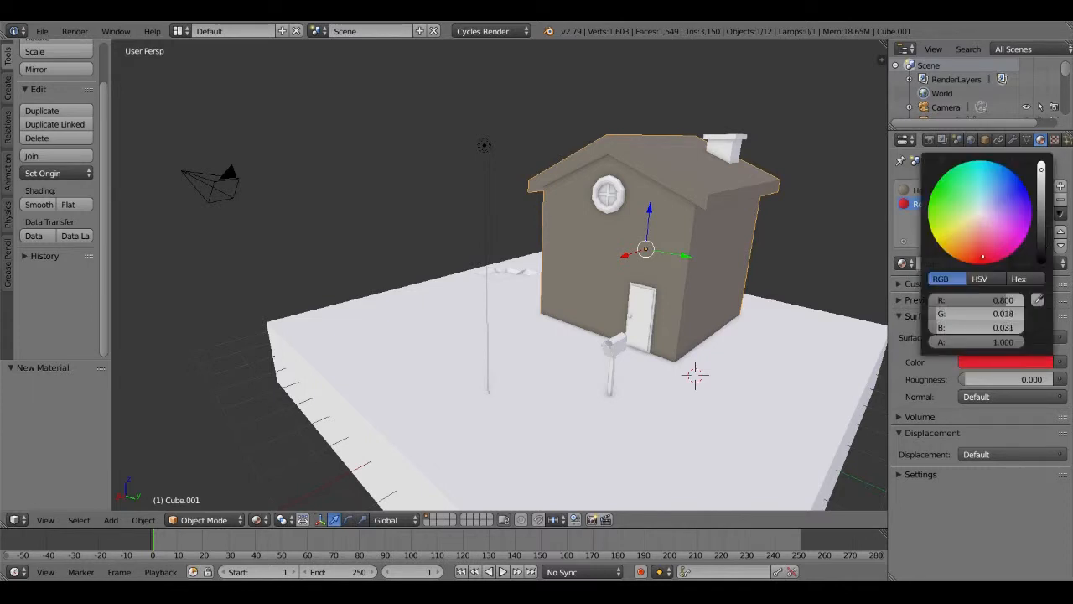
left_click_drag(1042, 186, 1042, 198)
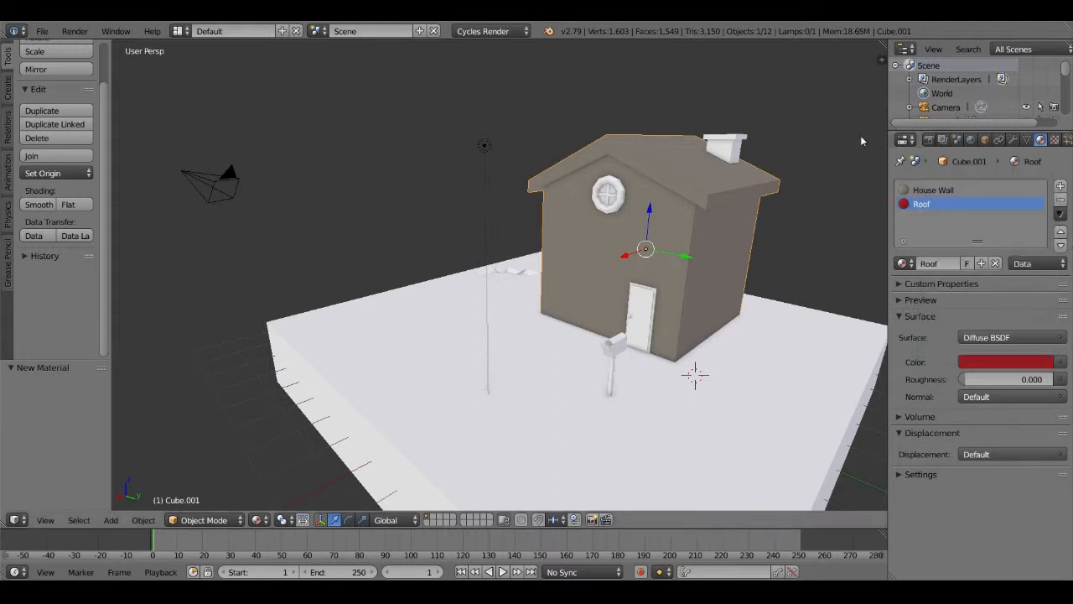
In Edit Mode on the house body, add the chimney-side roof slope and its adjoining border faces to the face selection
middle_click_drag(727, 175, 707, 238)
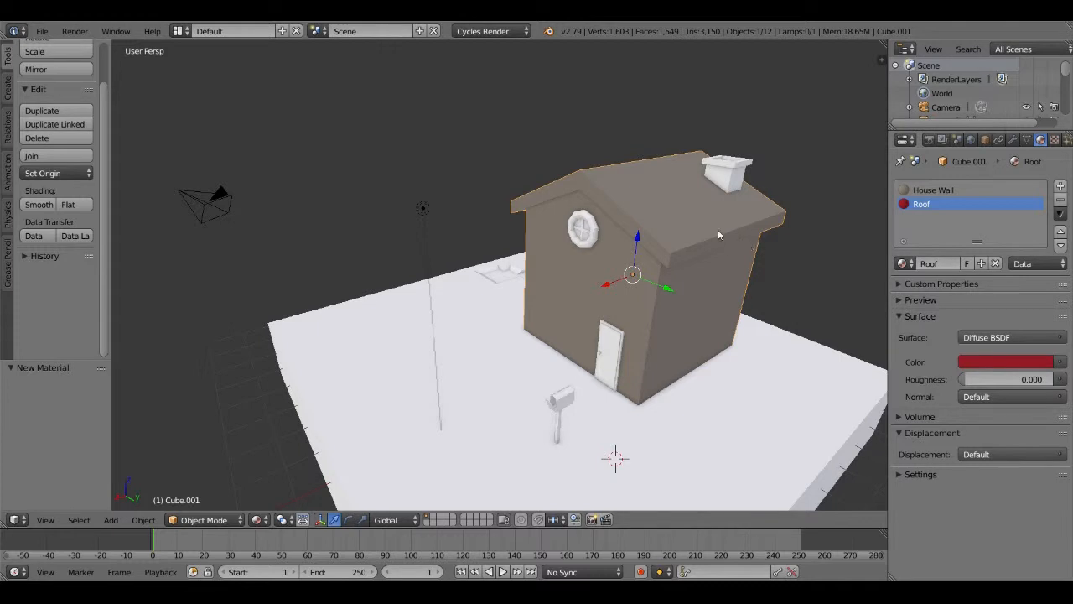
key("Tab")
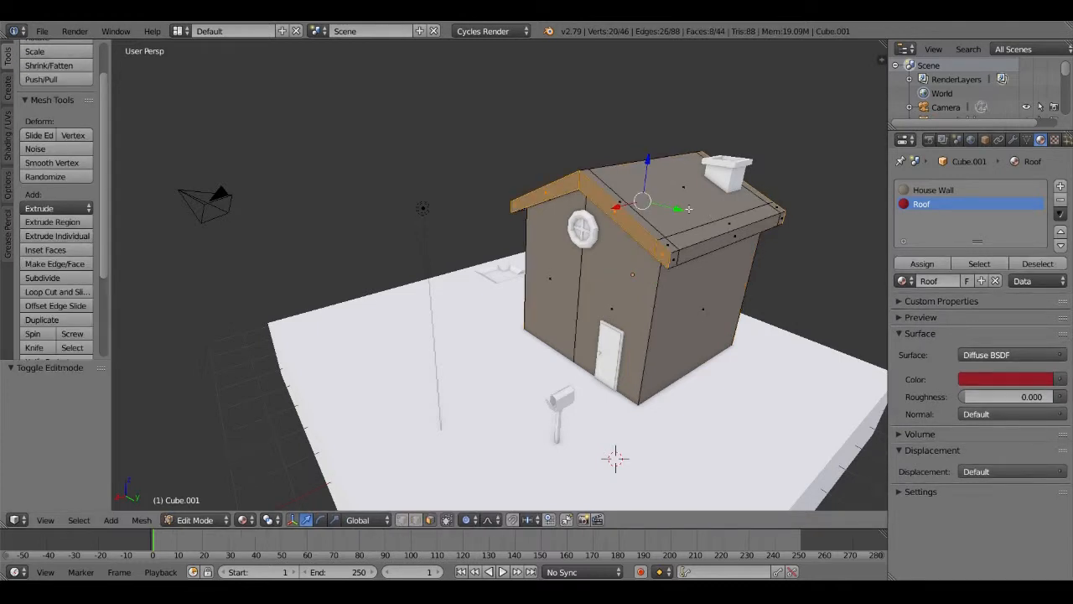
middle_click_drag(706, 213, 688, 261)
right_click(690, 261, "shift")
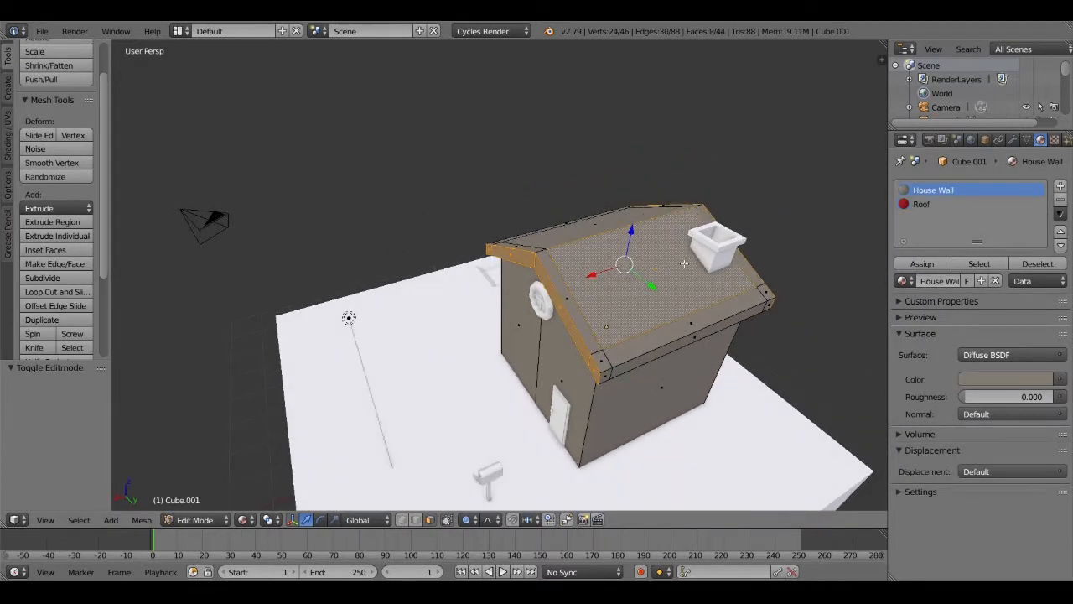
right_click(694, 327, "shift")
right_click(601, 360, "shift")
right_click(586, 330, "shift")
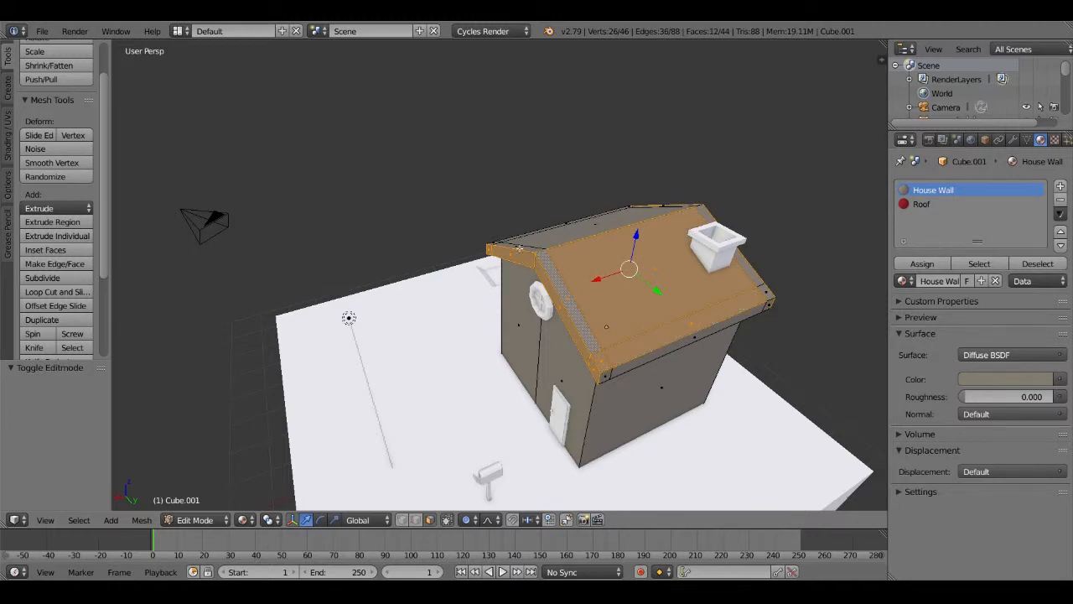
right_click(521, 249, "shift")
Extend the face selection with the border strips and corner faces around the opposite roof slope and along the rear gable
middle_click_drag(516, 249, 522, 293)
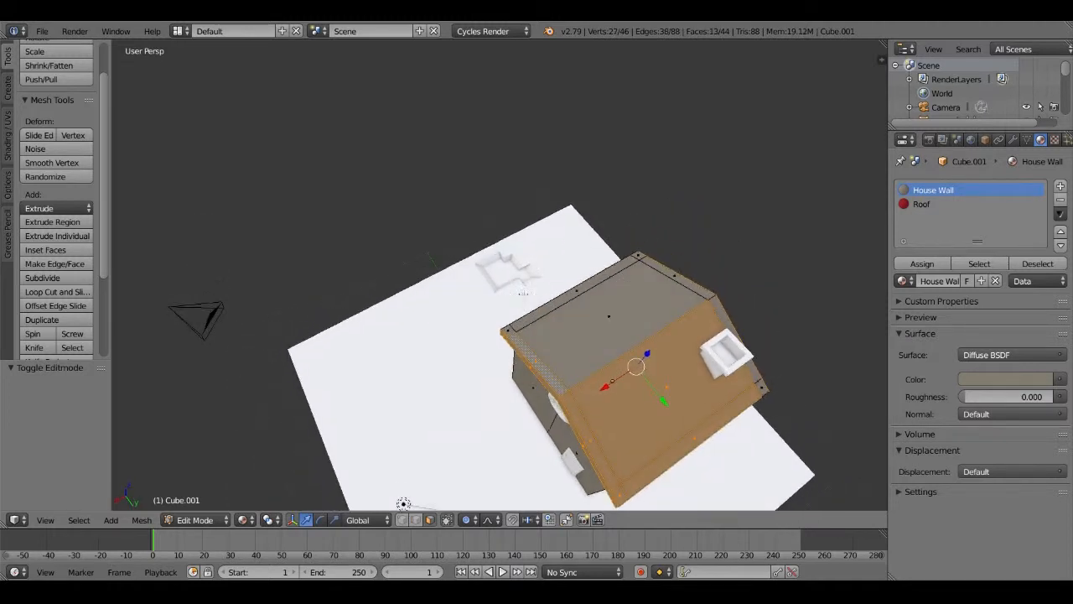
right_click(506, 329, "shift")
right_click(675, 277, "shift")
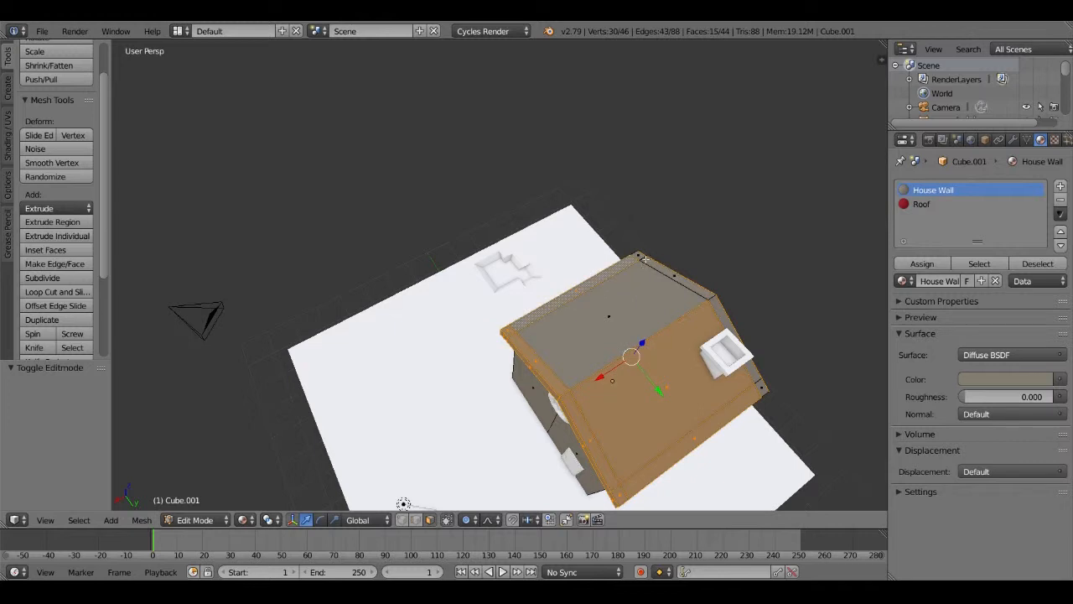
right_click(653, 265, "shift")
right_click(717, 309, "shift")
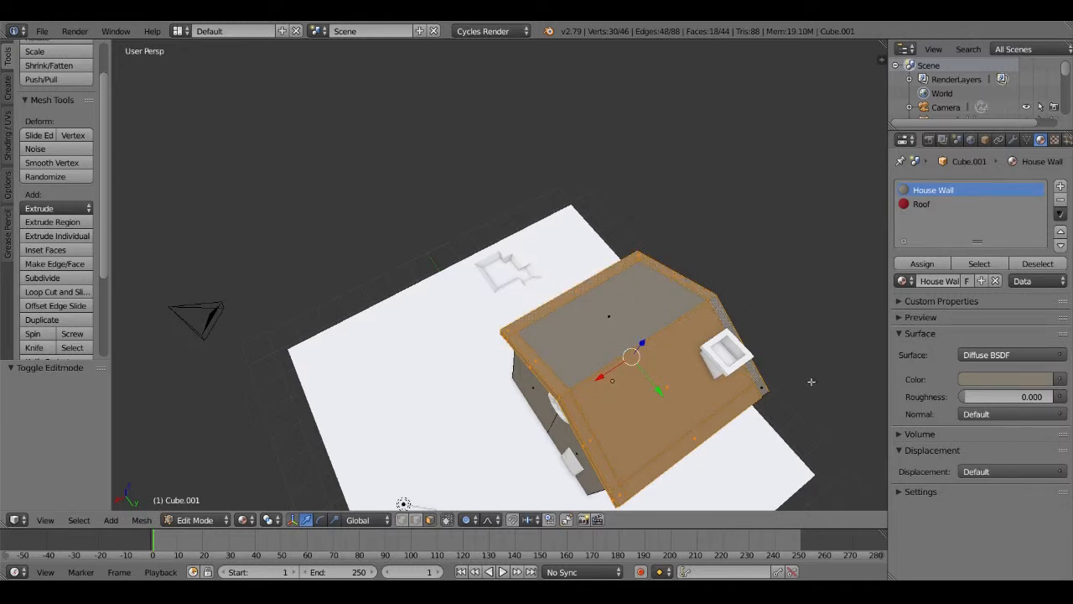
Add the vertical eave faces and their end pieces along both long sides of the roof to the selection
middle_click_drag(811, 382, 769, 335)
right_click(673, 325, "shift")
right_click(662, 335, "shift")
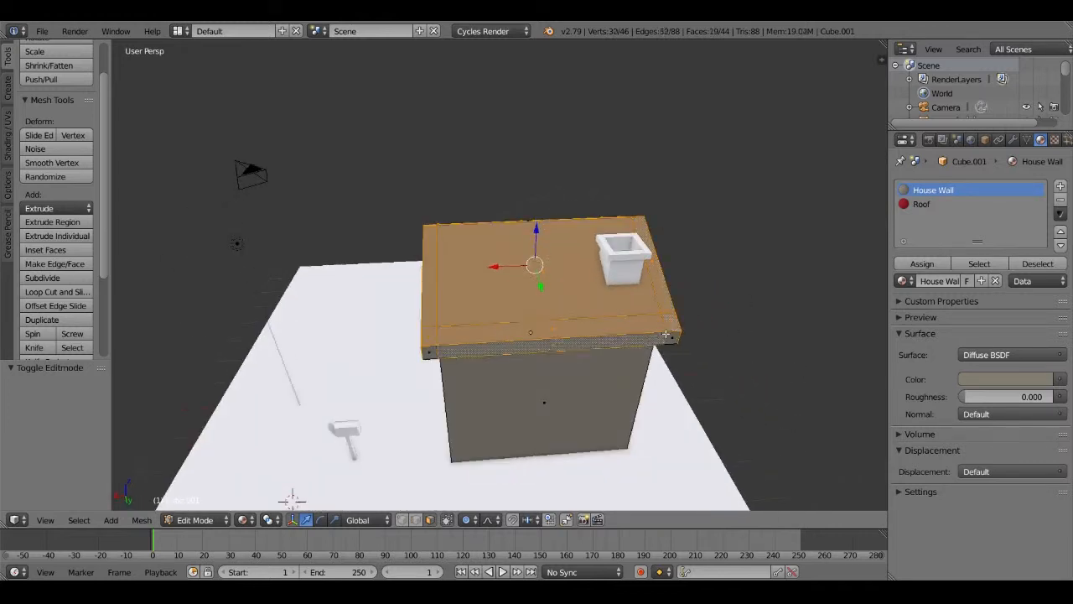
right_click(674, 336, "shift")
right_click(425, 352, "shift")
middle_click_drag(425, 352, 808, 412)
middle_click_drag(677, 249, 559, 174)
right_click(519, 191, "shift")
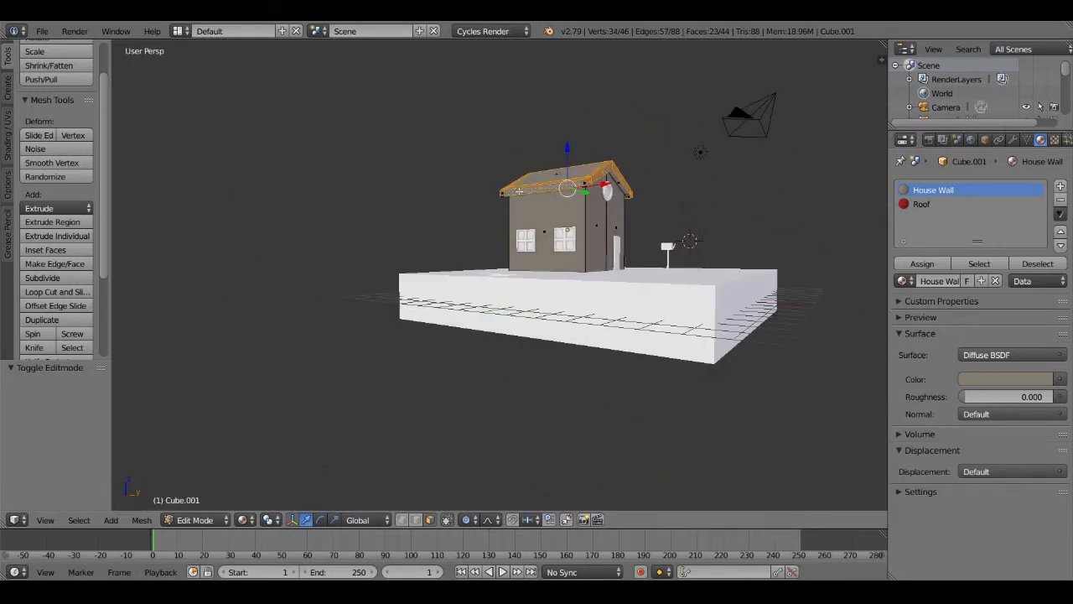
left_click_drag(584, 184, 587, 183, "shift")
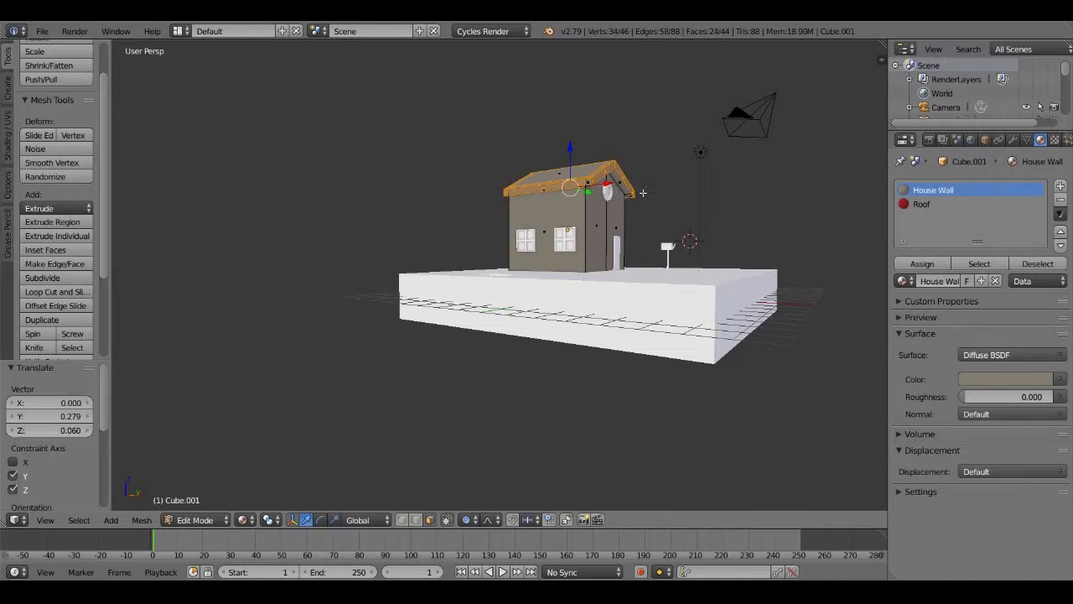
key("ctrl+z")
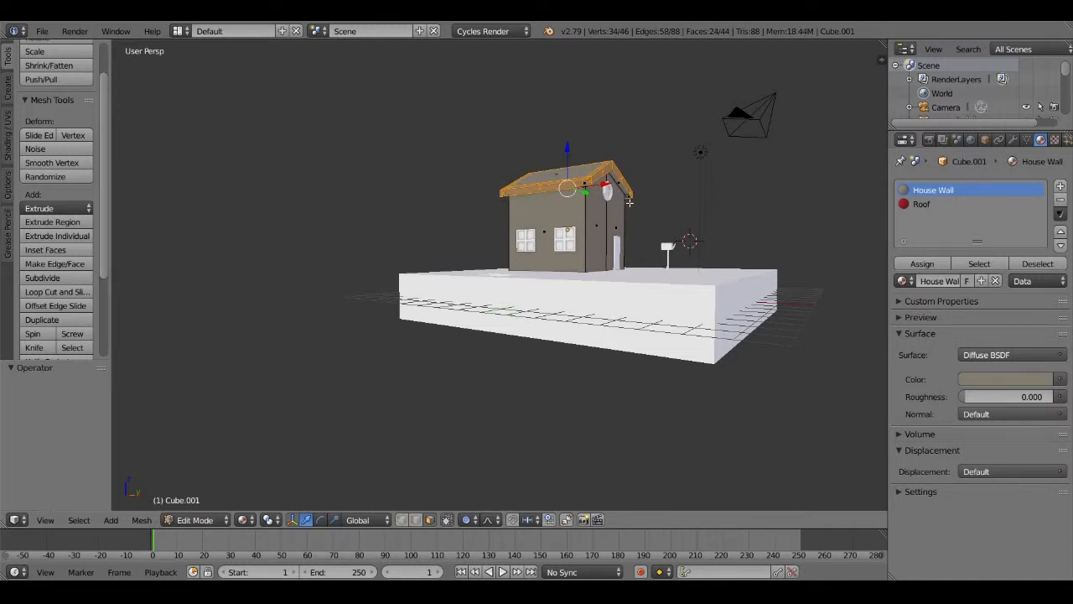
left_click(585, 184, "shift")
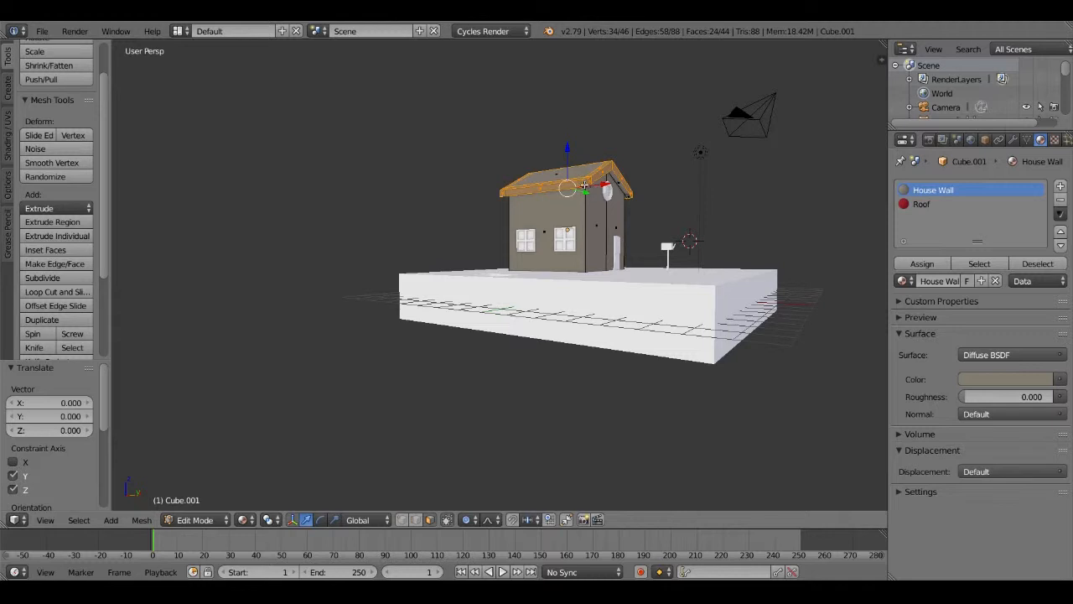
key("ctrl+z")
Add the remaining eave end face and the underside faces of the overhang above the two-window wall to the selection
scroll(617, 153, "up", 5)
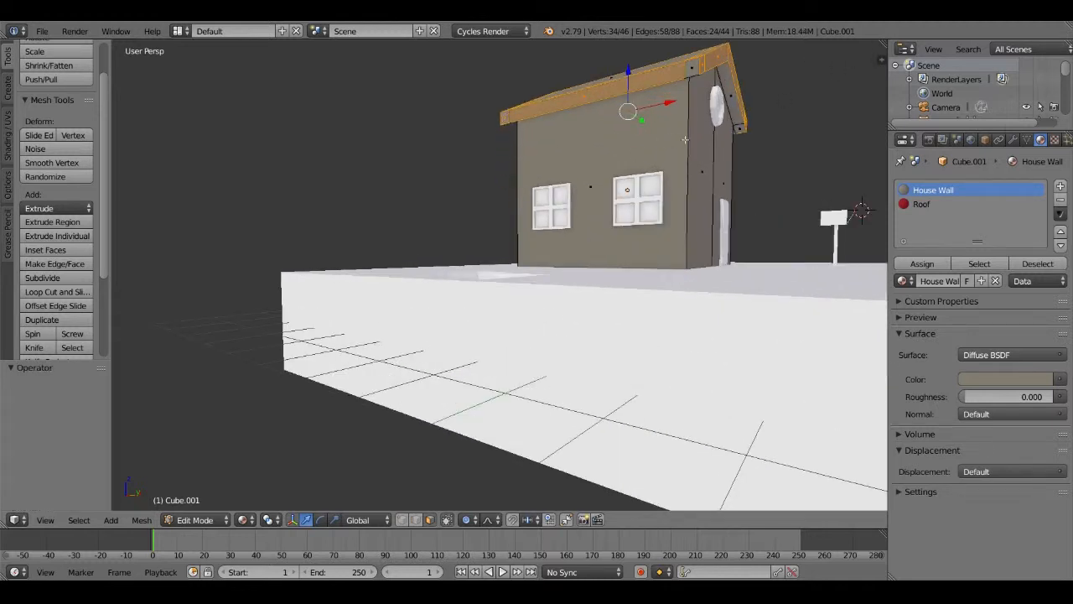
key("KP_Decimal")
scroll(544, 340, "up", 1)
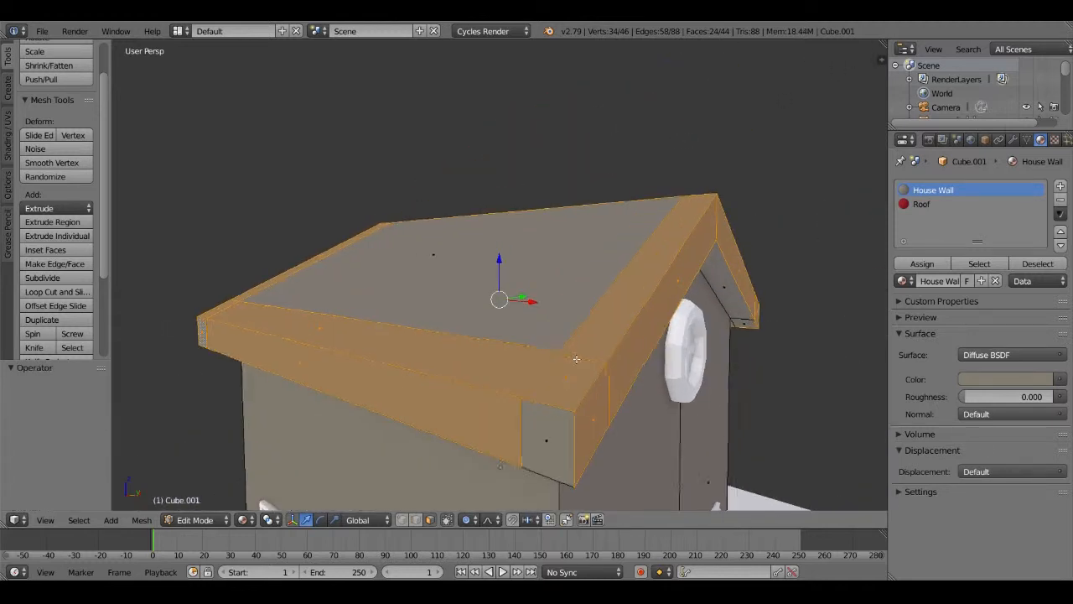
middle_click_drag(576, 359, 643, 285)
left_click(766, 295, "shift")
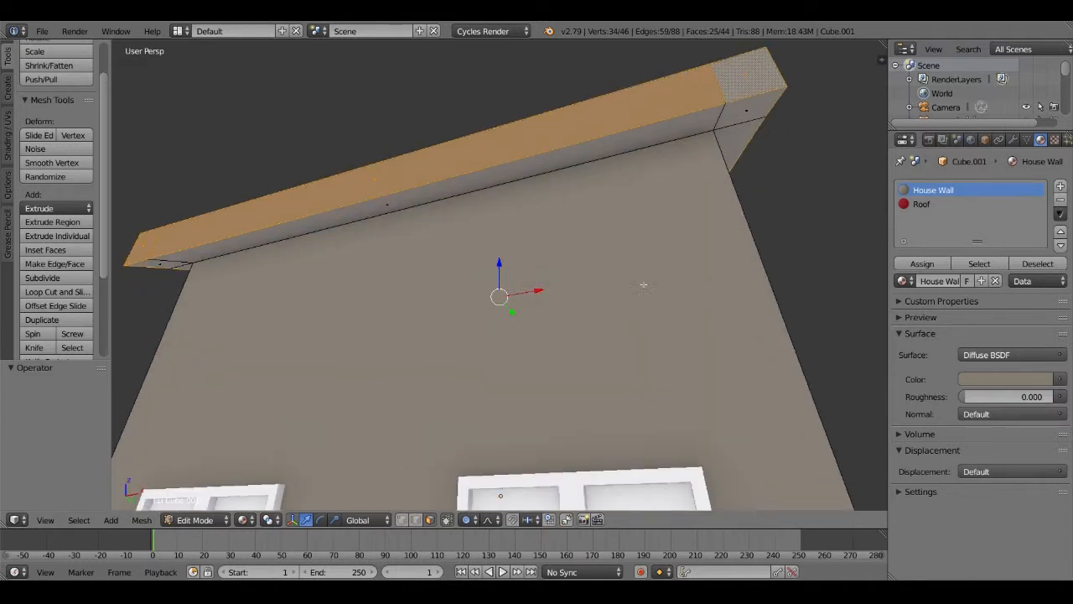
left_click(196, 255, "shift")
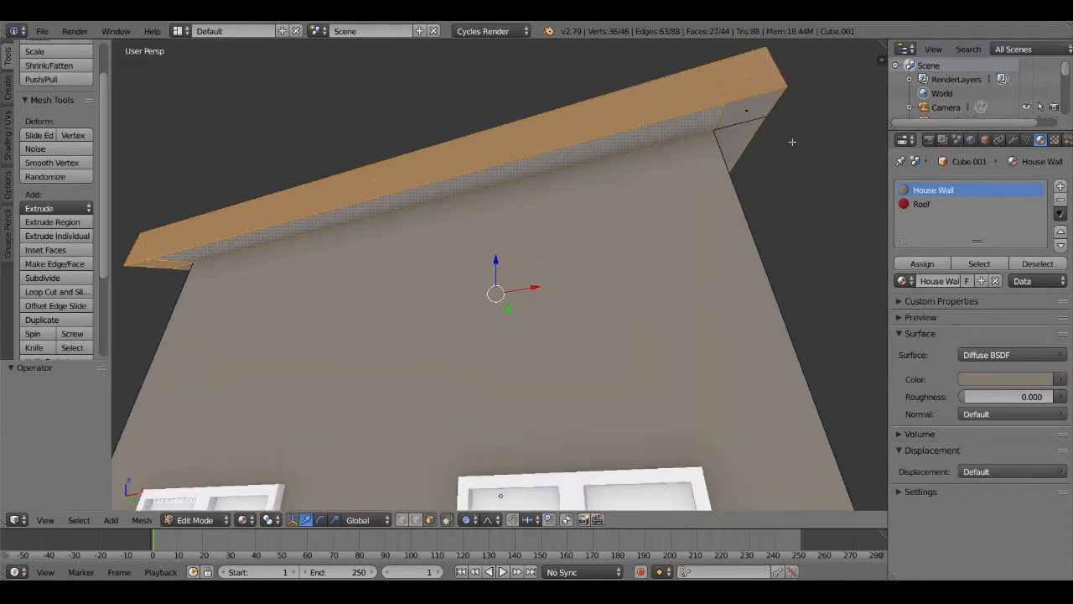
left_click(742, 110, "shift")
Add the underside faces of the roof overhang along the front and rear gables and the chimney-side eave to the selection
middle_click_drag(734, 148, 680, 152)
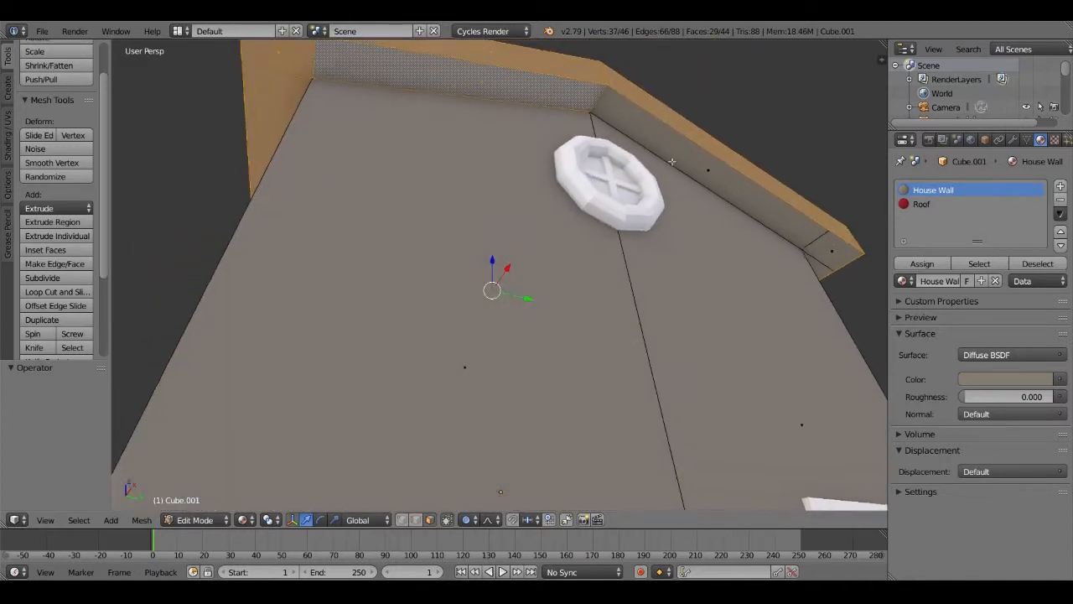
left_click(726, 194, "shift")
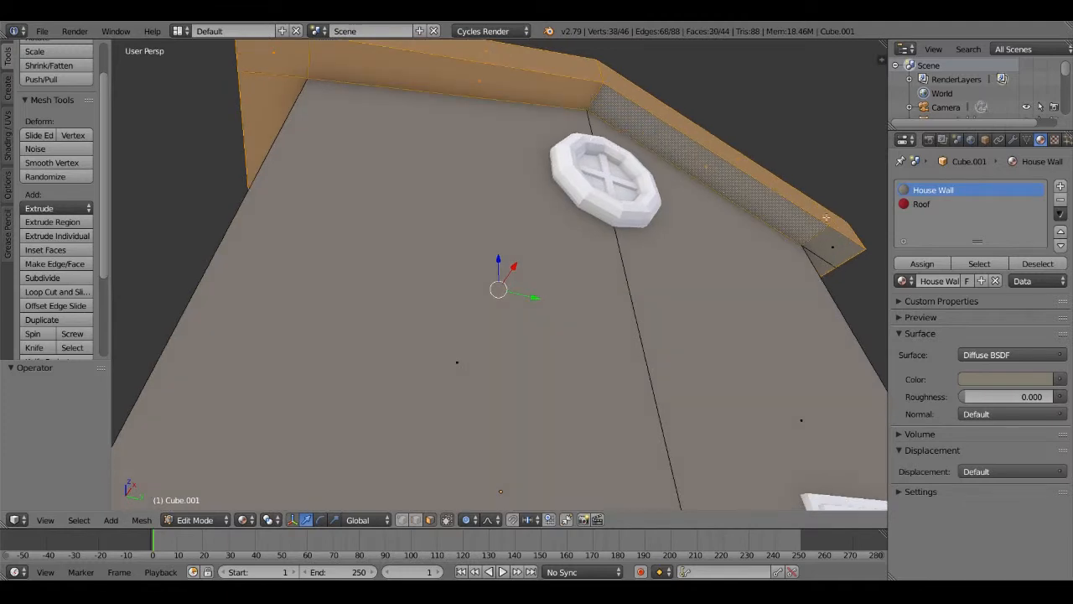
left_click(823, 266, "shift")
middle_click_drag(810, 285, 577, 324)
left_click(359, 108, "shift")
left_click(497, 120, "shift")
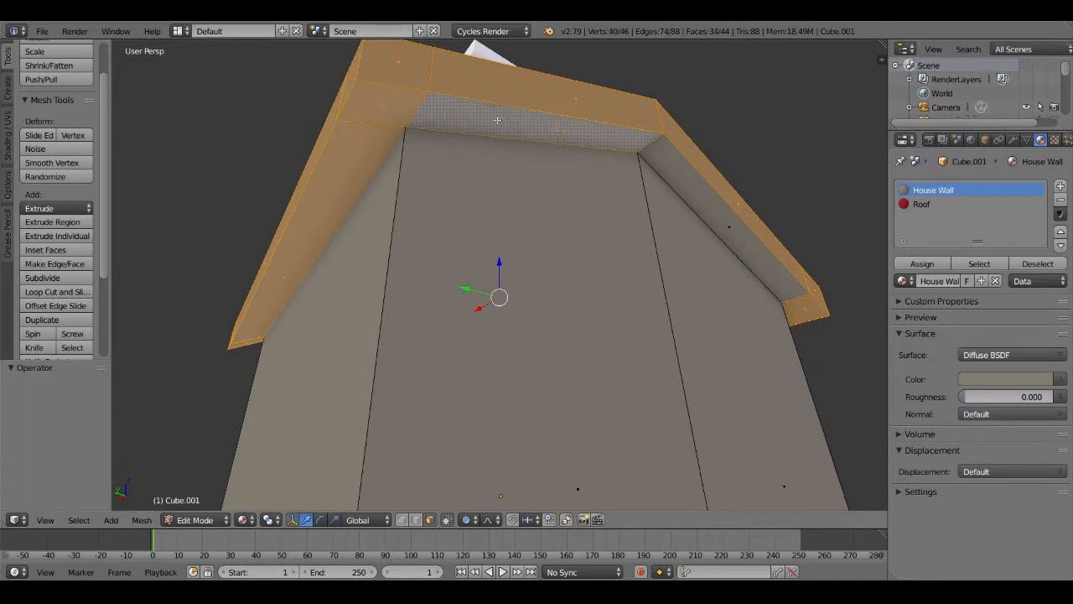
left_click(687, 181, "shift")
Include the last large roof slope in the selection, assign the Roof material to the selected faces, and return to Object Mode
scroll(553, 252, "down", 5)
middle_click_drag(554, 270, 788, 361)
left_click(449, 273, "shift")
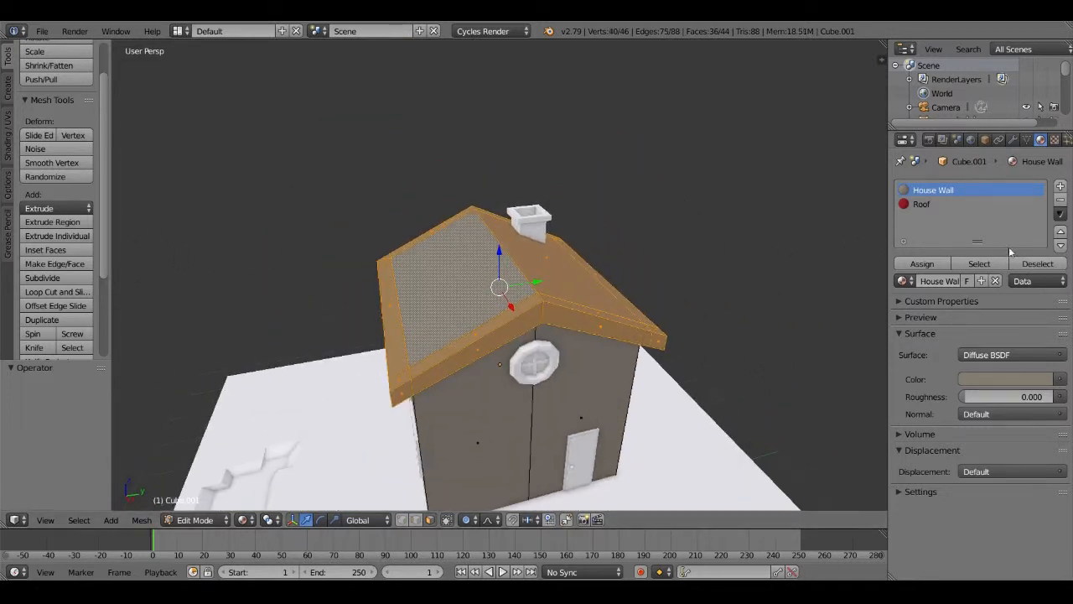
left_click(946, 206)
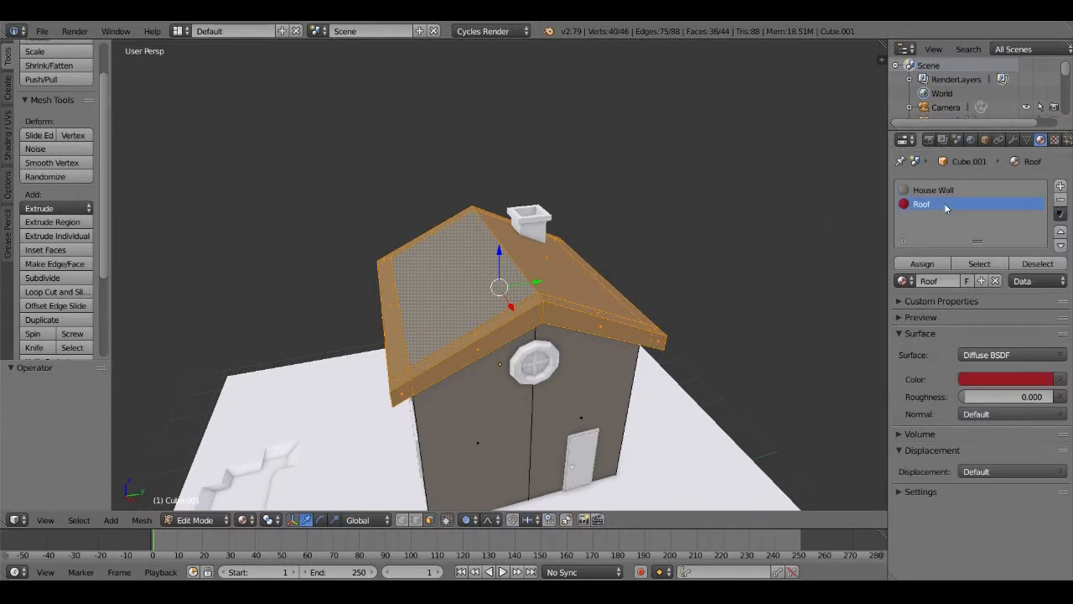
left_click(922, 263)
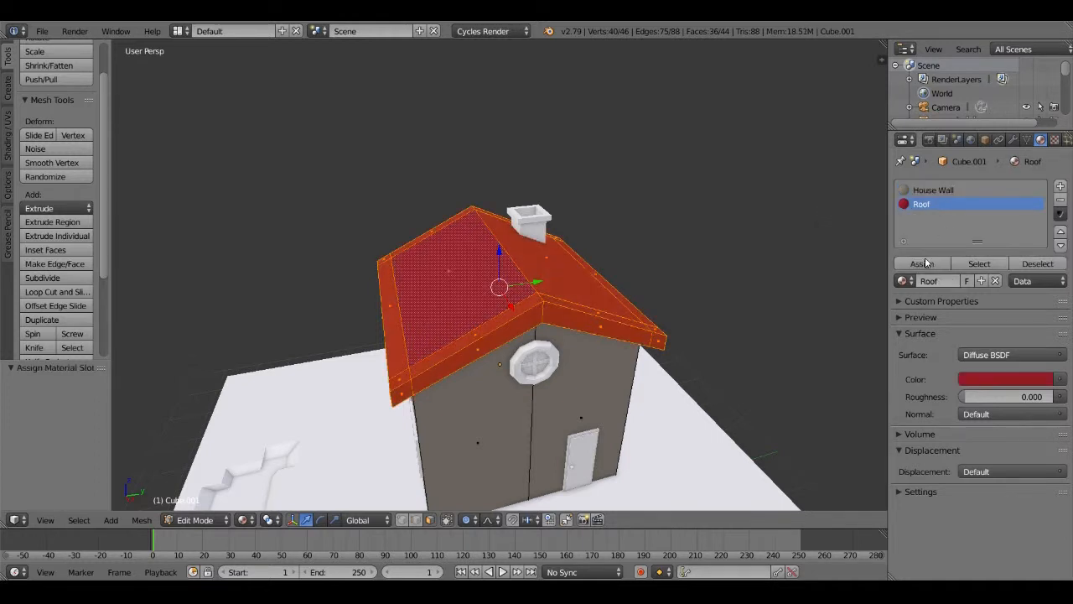
mouse_move(458, 346)
middle_mouse_down()
mouse_move(471, 306)
mouse_move(515, 289)
mouse_move(444, 350)
middle_mouse_up()
scroll(444, 351, "down", 4)
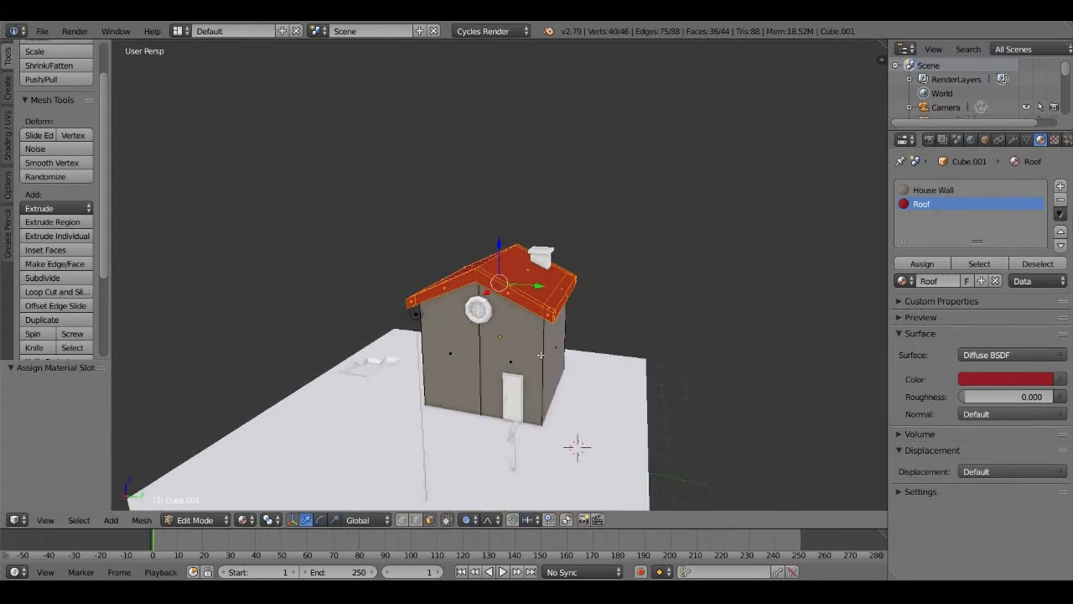
scroll(541, 355, "up", 3)
key("Tab")
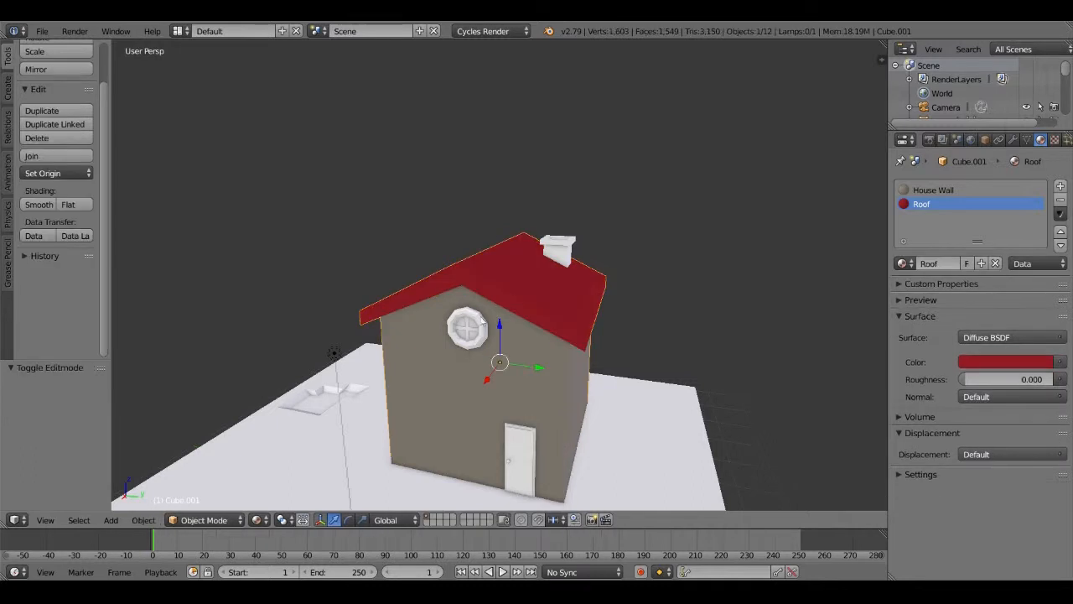
Give the round gable window a new material named Window Frame with a light blue diffuse color
right_click(475, 321)
scroll(475, 327, "up", 3)
middle_click_drag(474, 336, 529, 352)
scroll(509, 359, "up", 1)
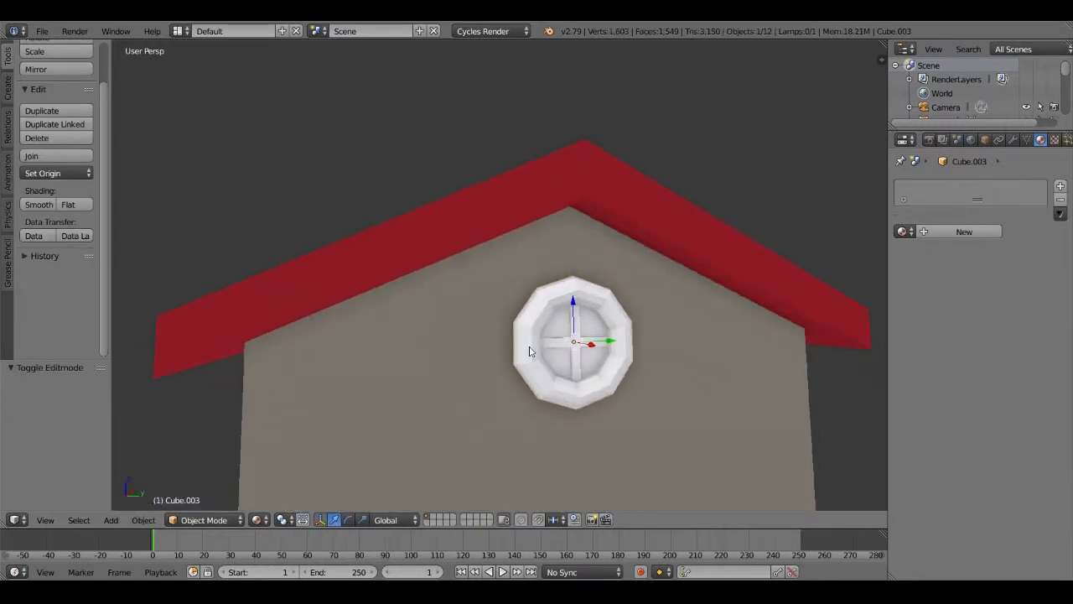
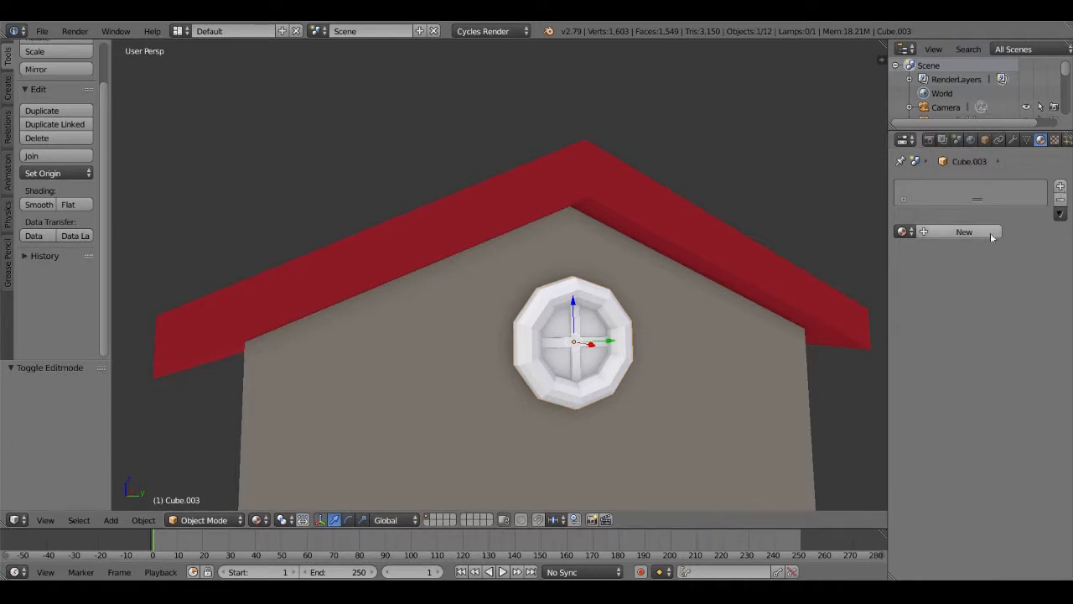
key("Tab")
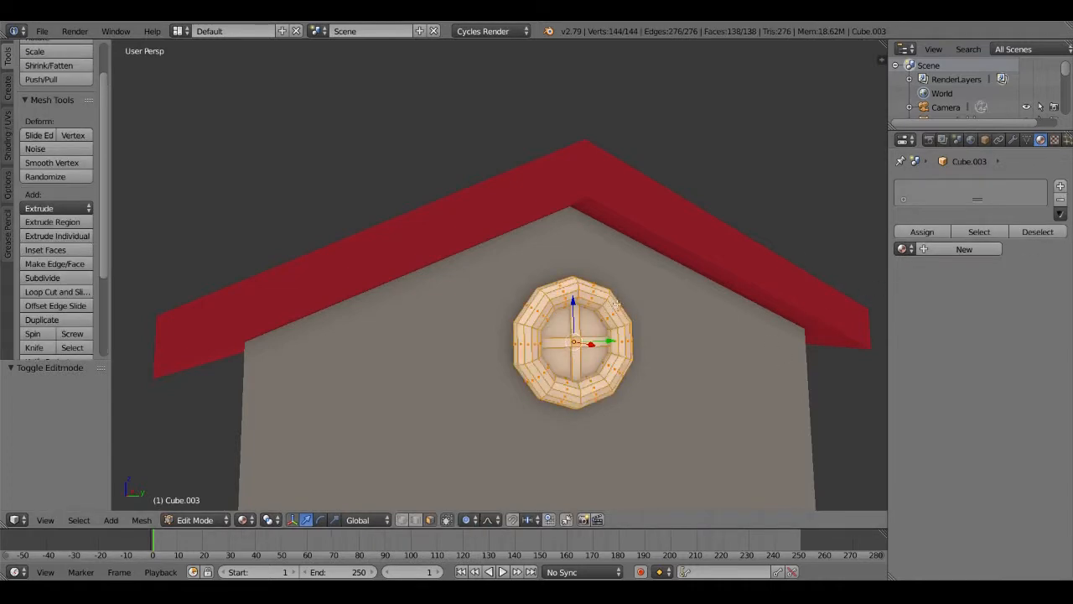
left_click(1061, 188)
left_click(211, 521)
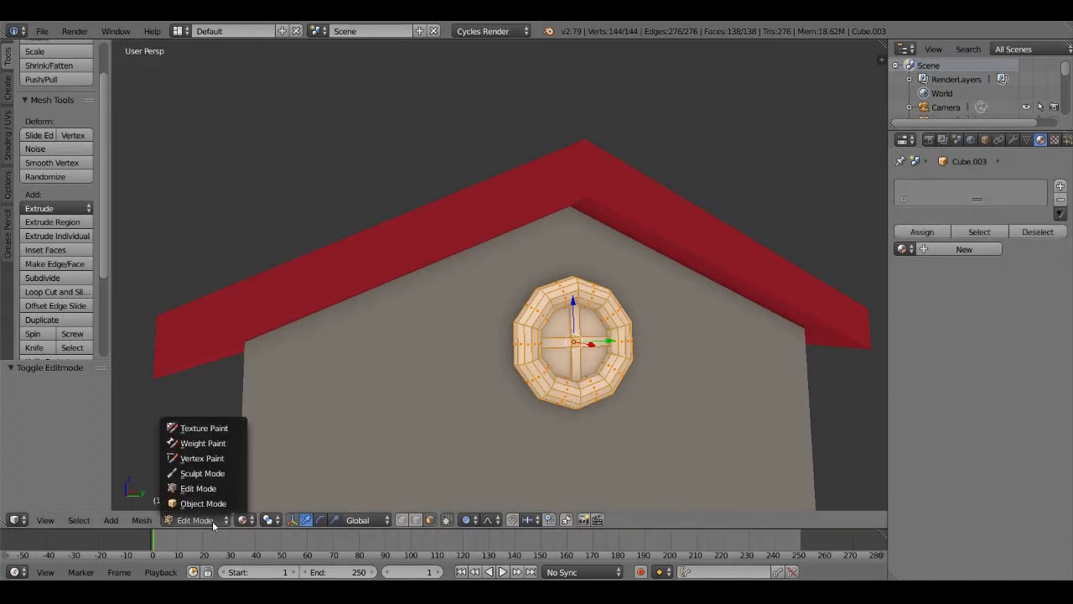
left_click(1061, 186)
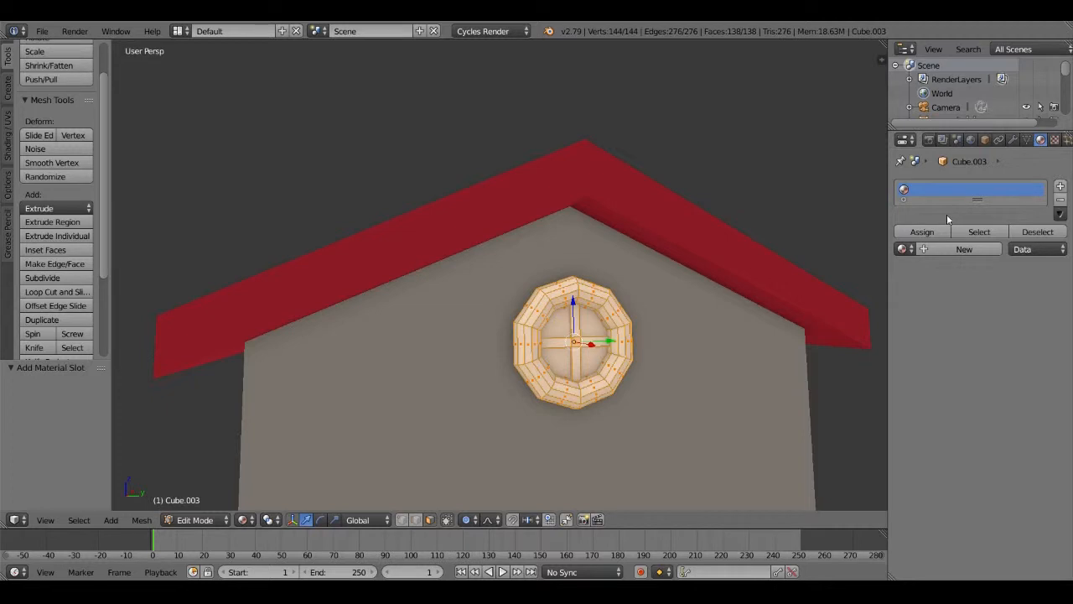
left_click(936, 248)
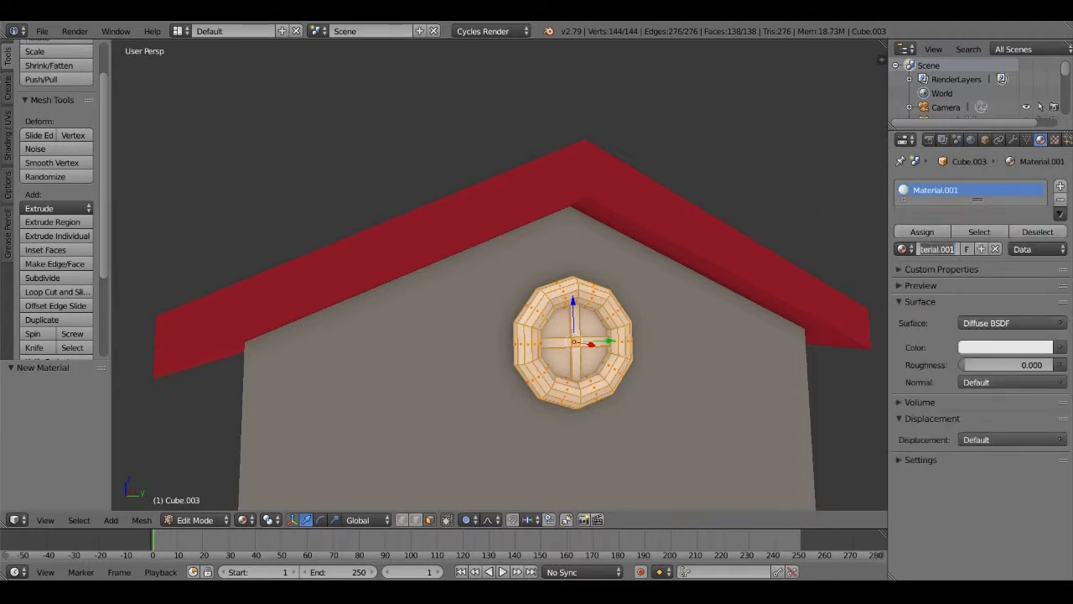
type("Window Frame")
left_click(1010, 348)
mouse_move(998, 212)
left_mouse_down()
mouse_move(961, 214)
mouse_move(996, 171)
left_mouse_up()
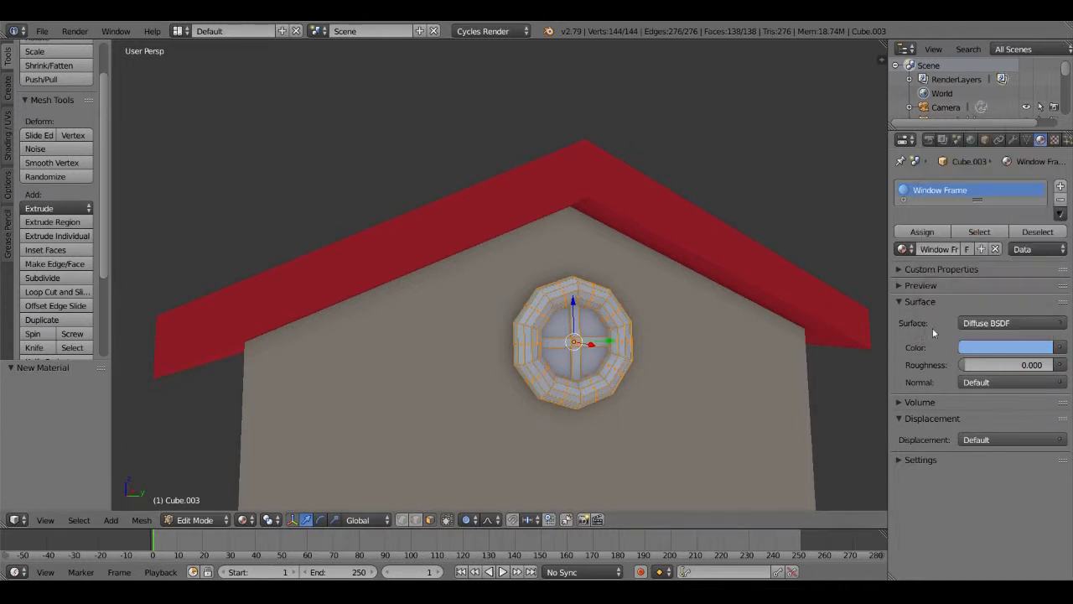
Add a second material named Glass to the round gable window with a yellow diffuse color (R 0.800, G 0.728, B 0.211)
scroll(506, 300, "down", 3)
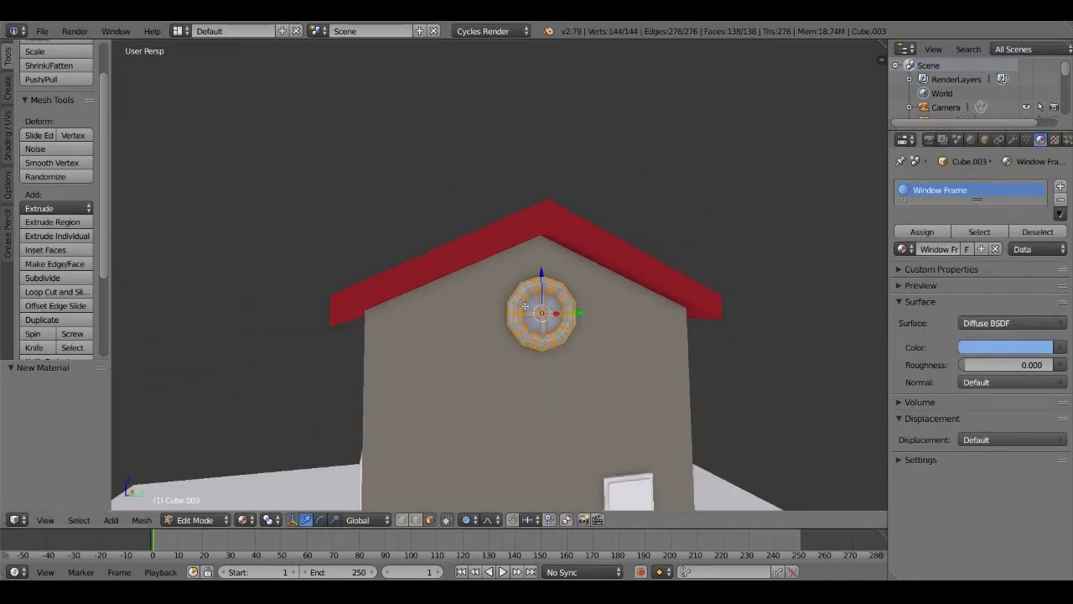
middle_click_drag(506, 300, 541, 336)
scroll(536, 354, "up", 3)
scroll(558, 355, "up", 2)
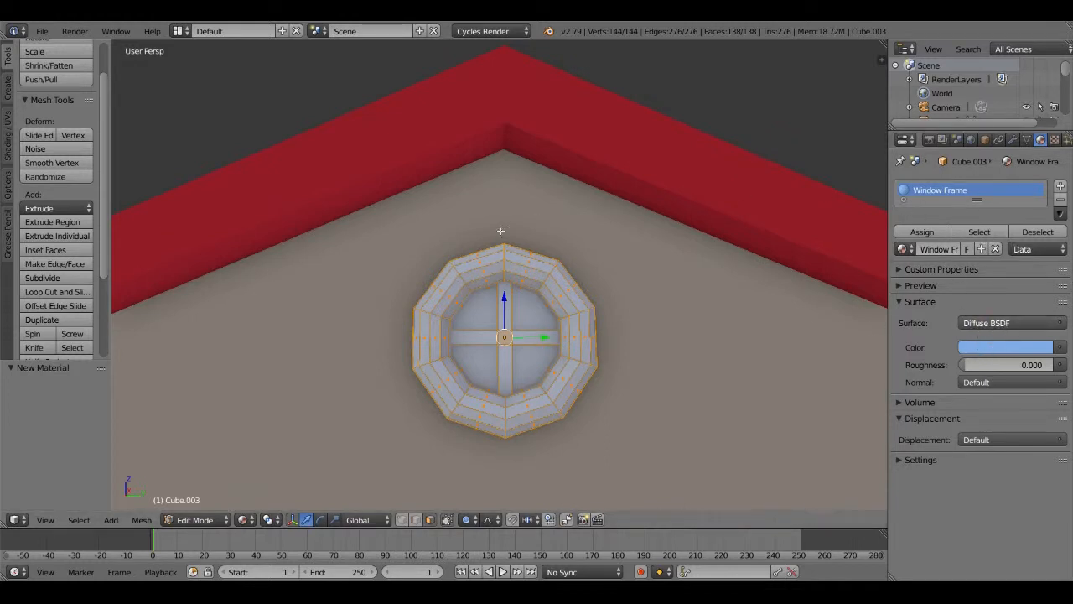
left_click(1060, 185)
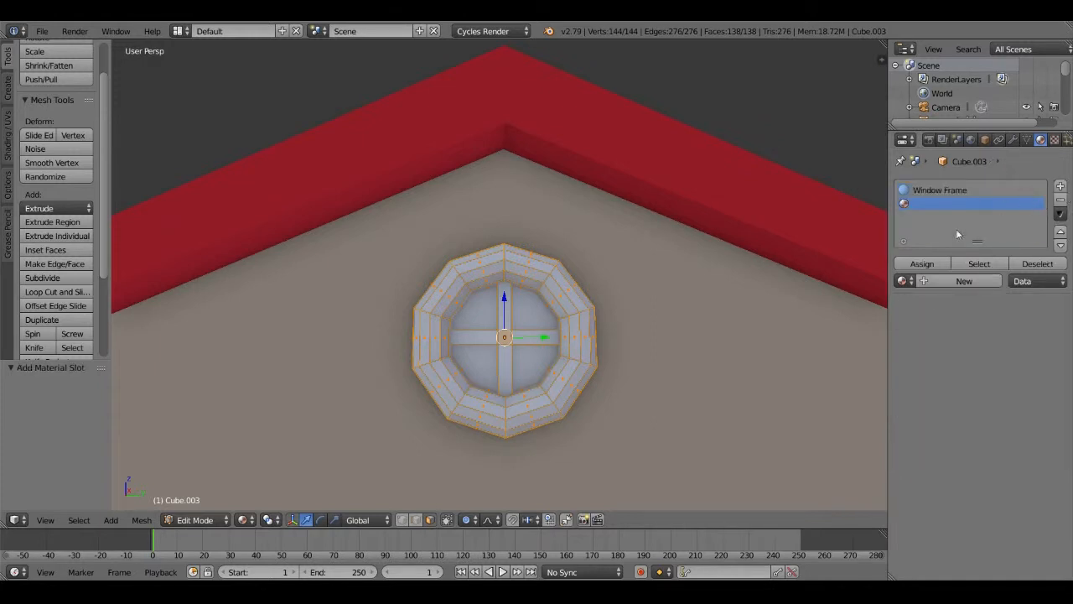
left_click(933, 283)
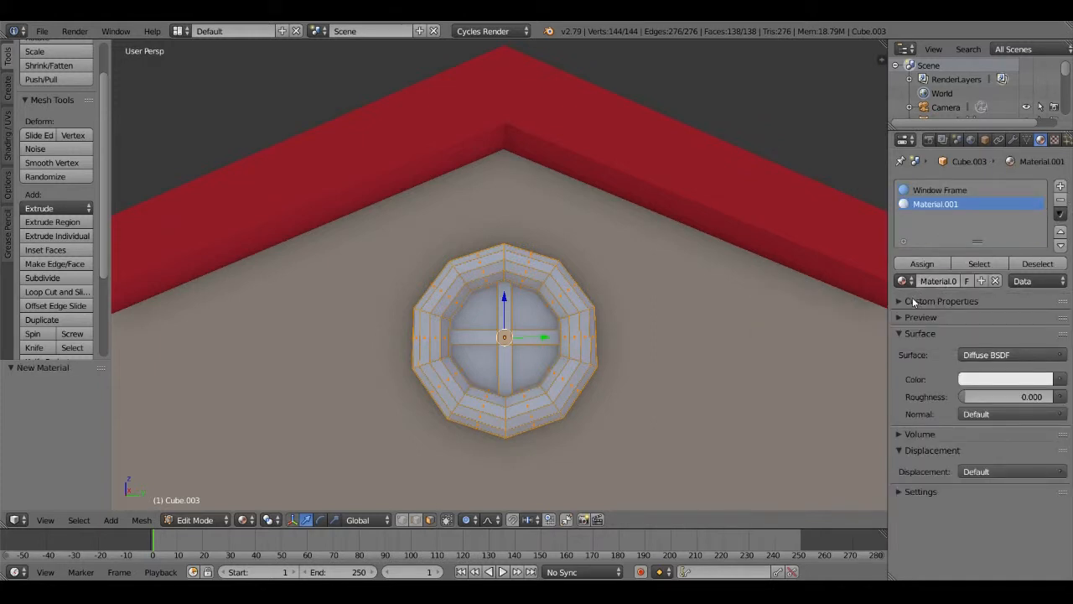
left_click(944, 286)
type("Glass")
left_click(1014, 382)
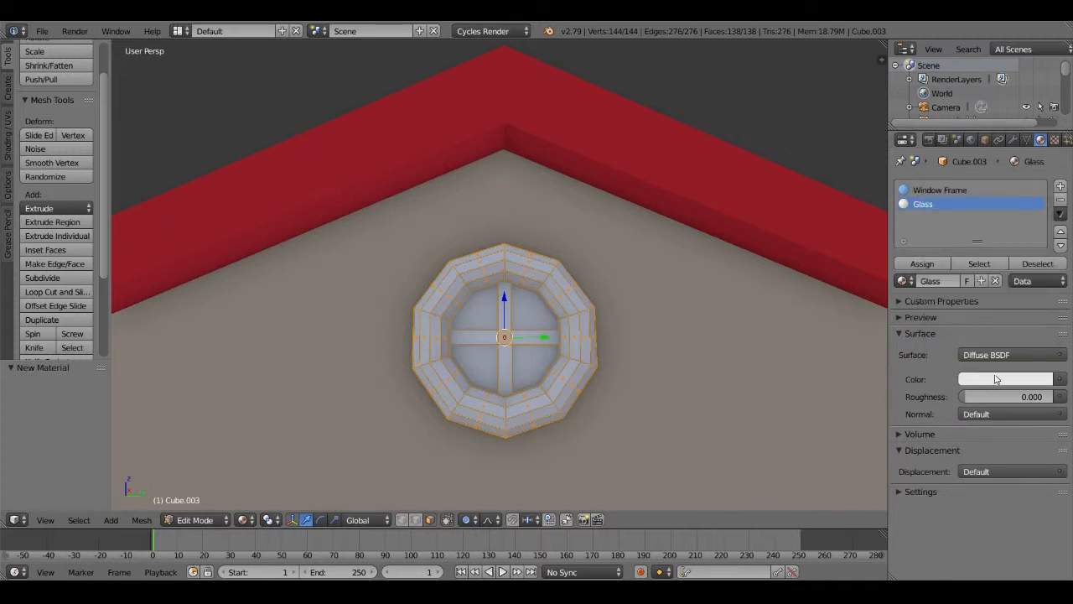
left_click(998, 378)
left_click(961, 241)
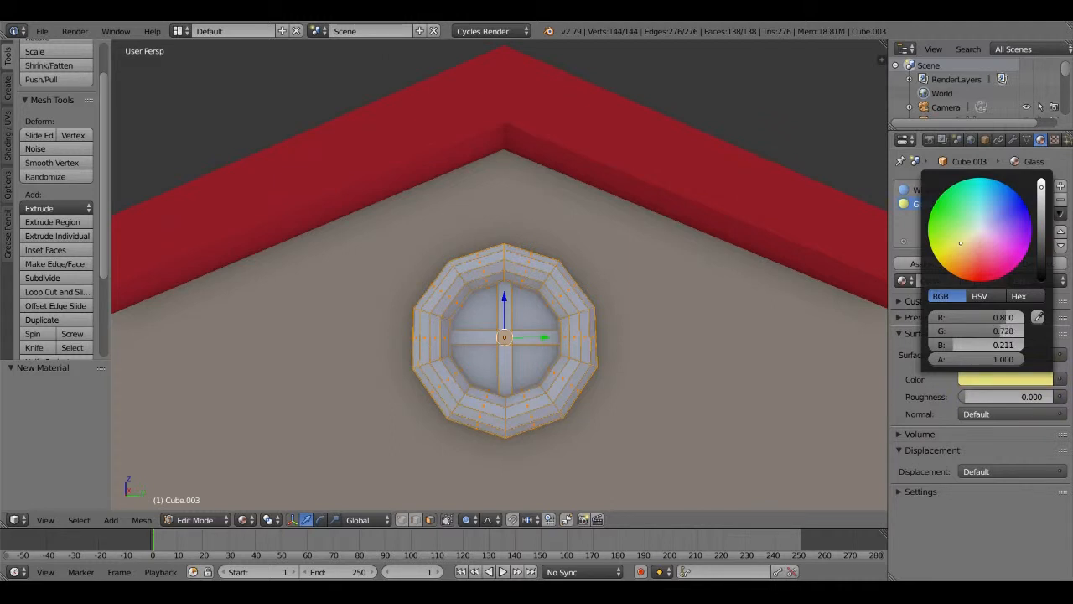
Select only the pane face behind the round window's crossbars and assign the Glass material to it
key("a")
right_click(538, 323)
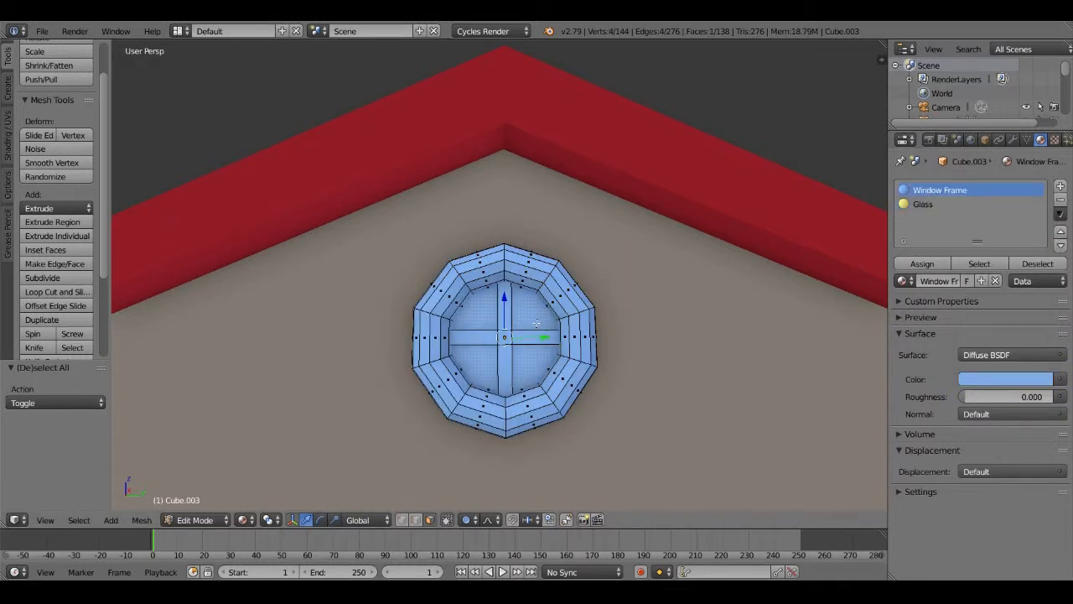
scroll(538, 323, "up", 8)
scroll(554, 352, "down", 10)
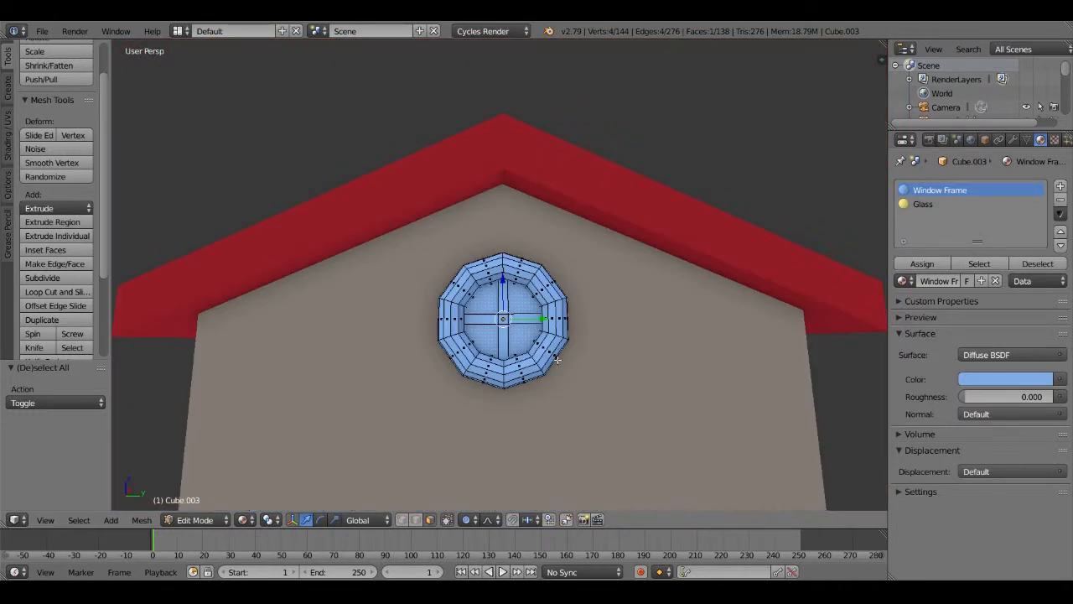
middle_click_drag(522, 348, 522, 356)
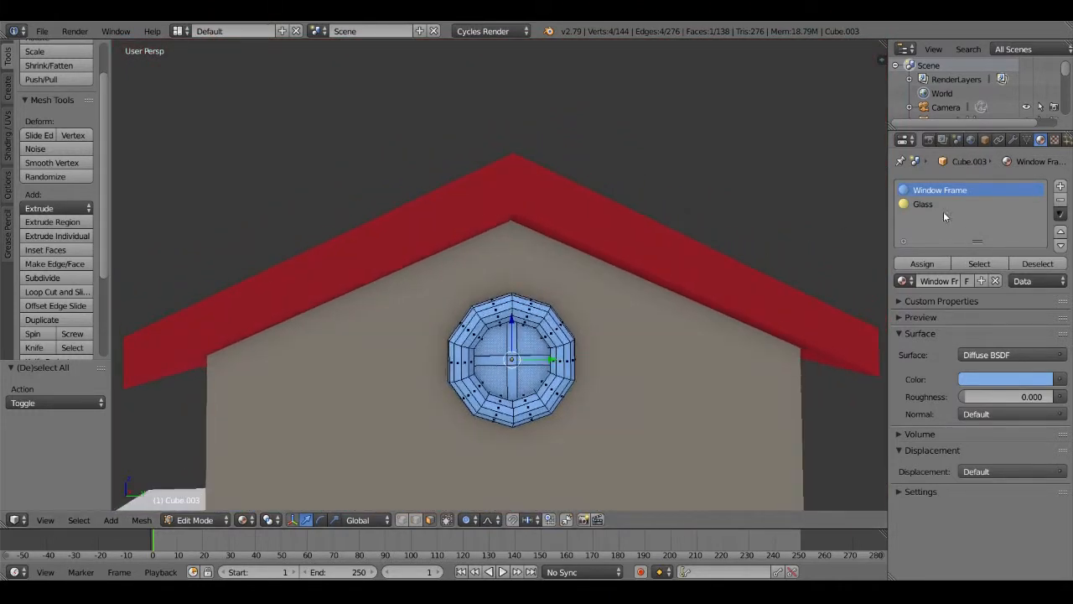
left_click(931, 205)
left_click(923, 264)
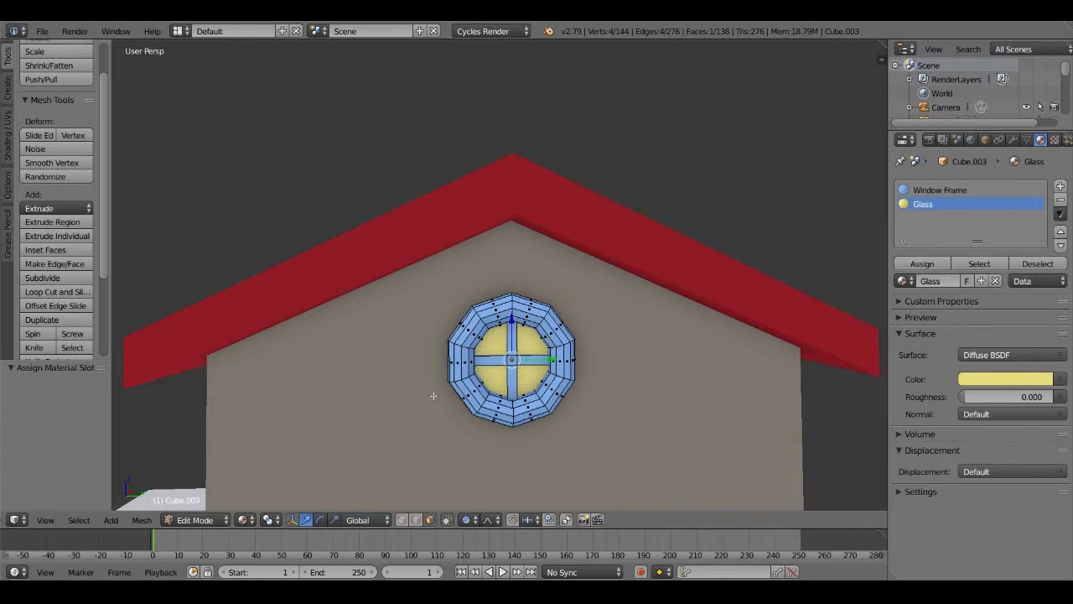
Give the four-pane window nearest the mailbox on the two-window wall the existing Window Frame material, working in Edit Mode
middle_click_drag(436, 396, 522, 403)
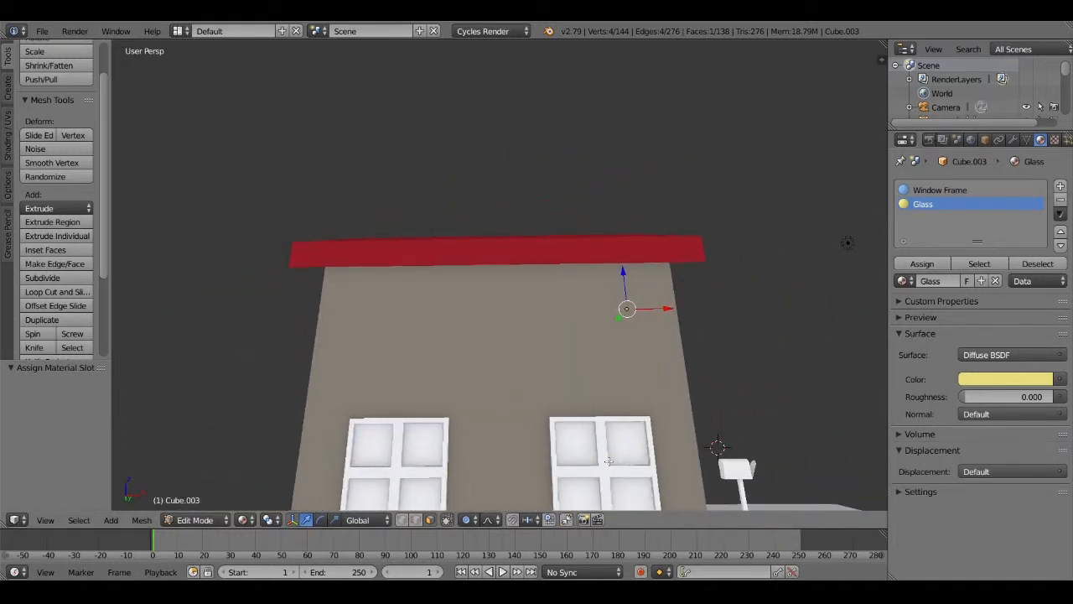
key("Tab")
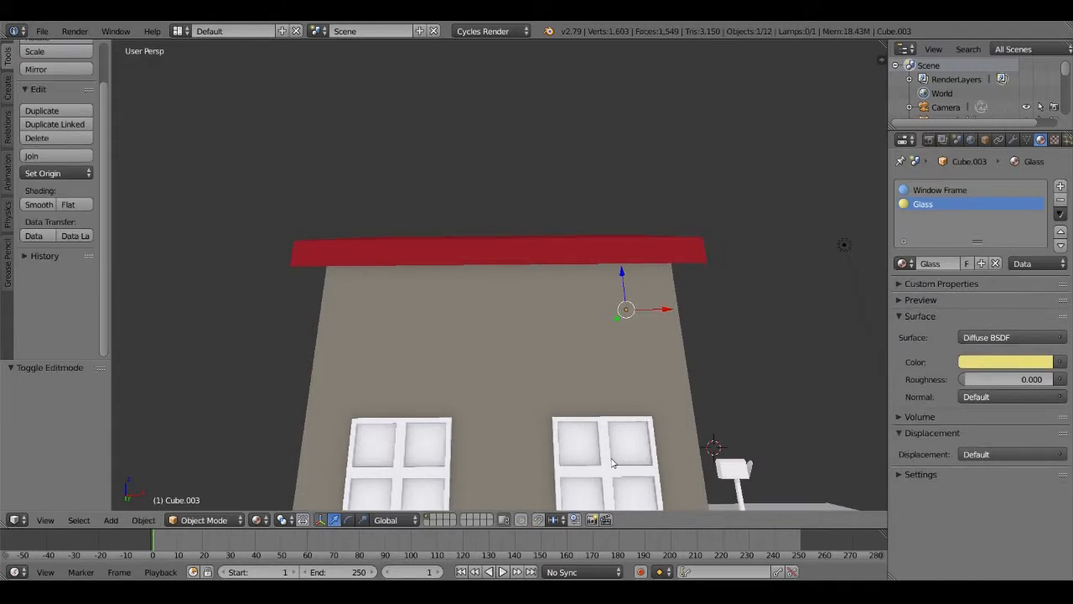
right_click(610, 461)
key("Tab")
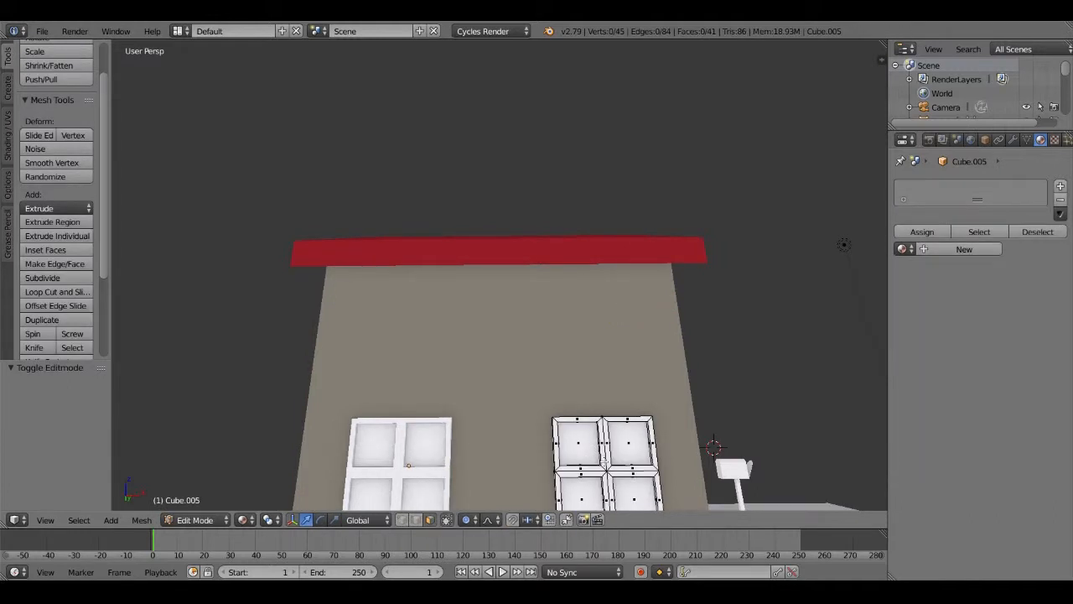
key("Tab")
key("Tab")
middle_click_drag(643, 465, 640, 471)
scroll(643, 468, "up", 3)
scroll(641, 468, "down", 4)
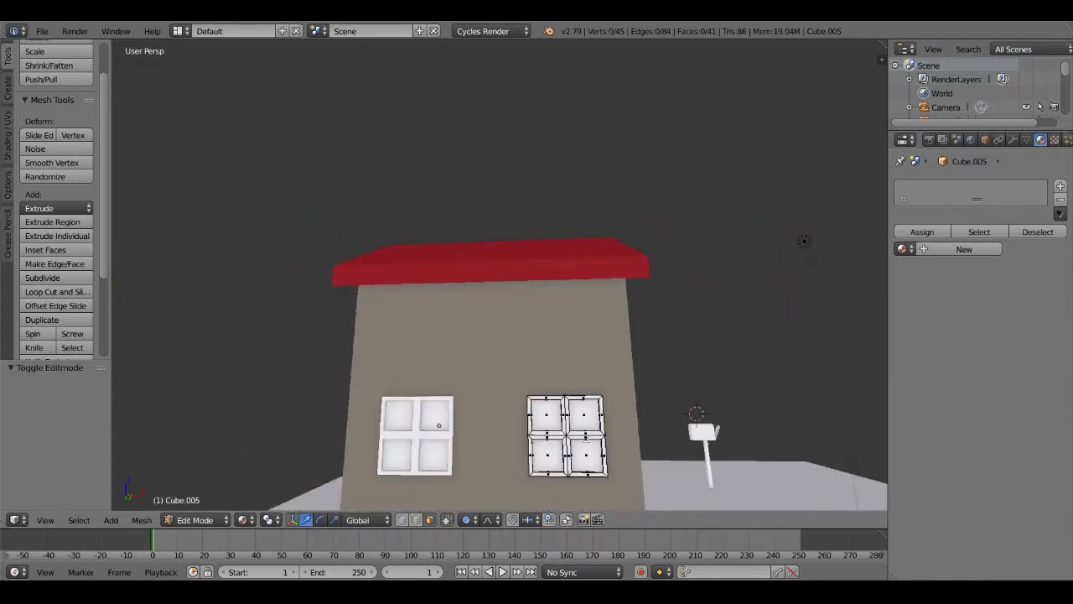
left_click(1061, 188)
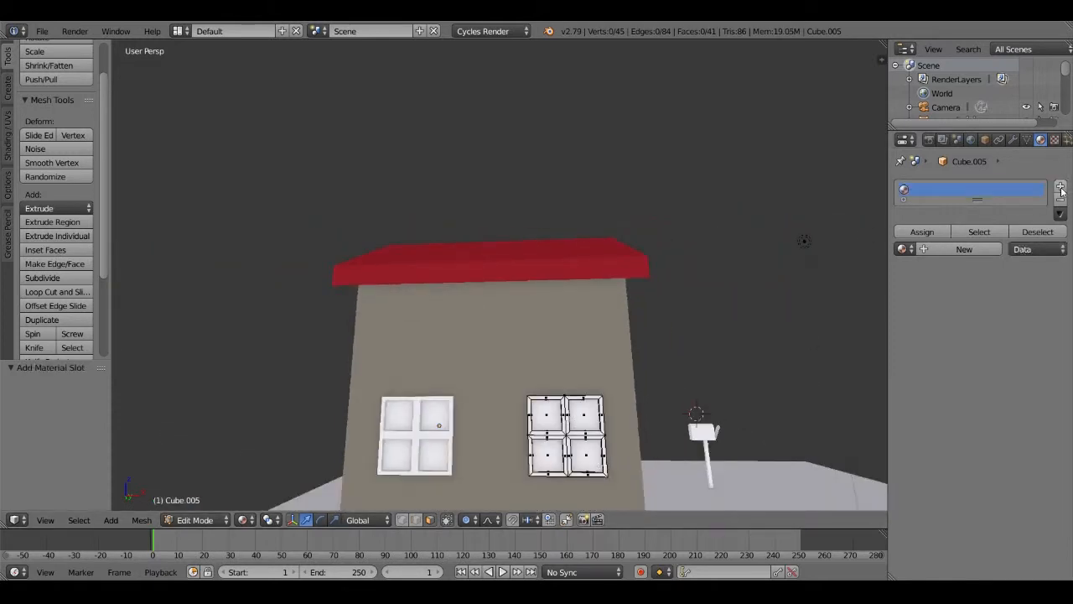
left_click(905, 249)
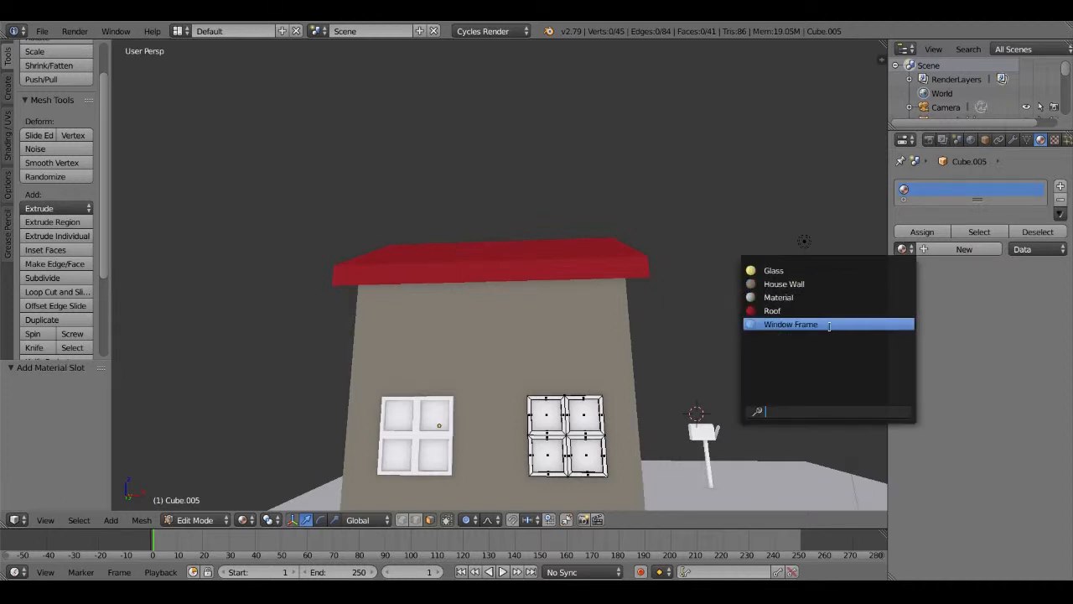
left_click(830, 324)
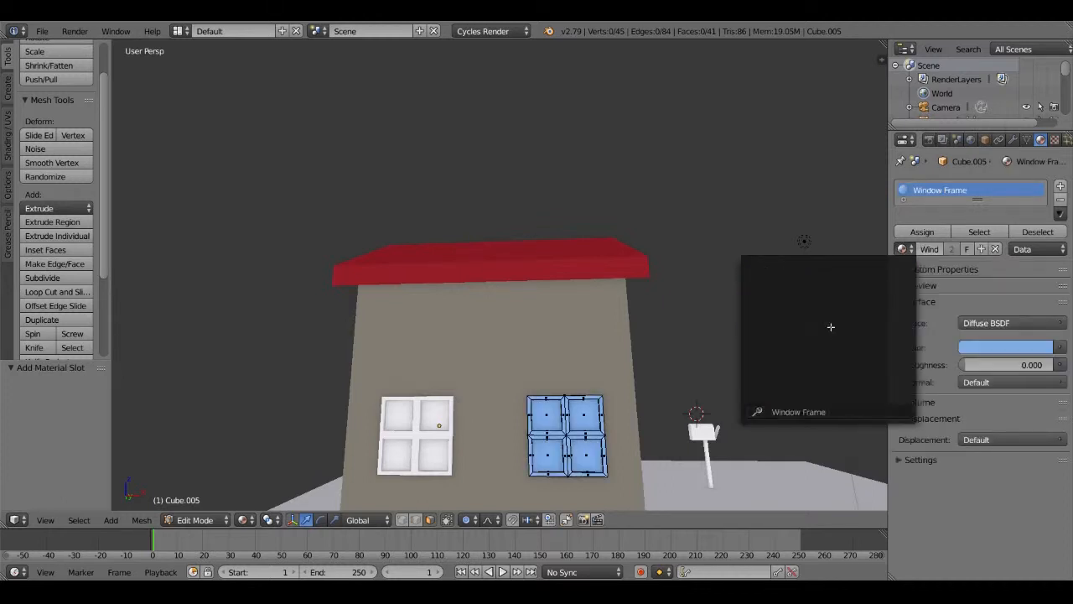
Add the existing Glass material to the mailbox-side window and assign it to its four pane faces
left_click(1061, 186)
left_click(904, 281)
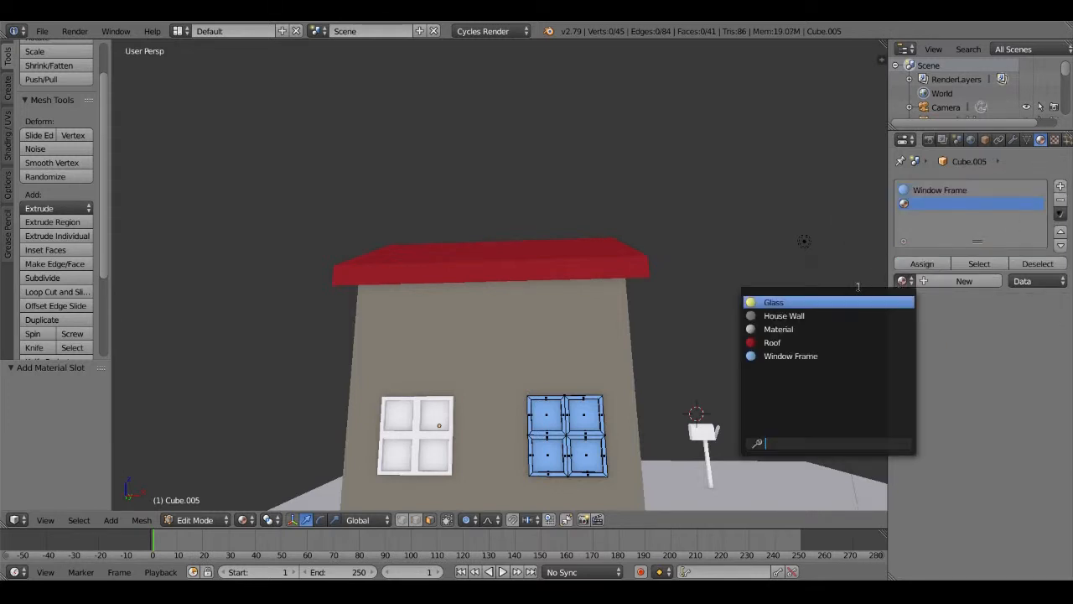
left_click(836, 302)
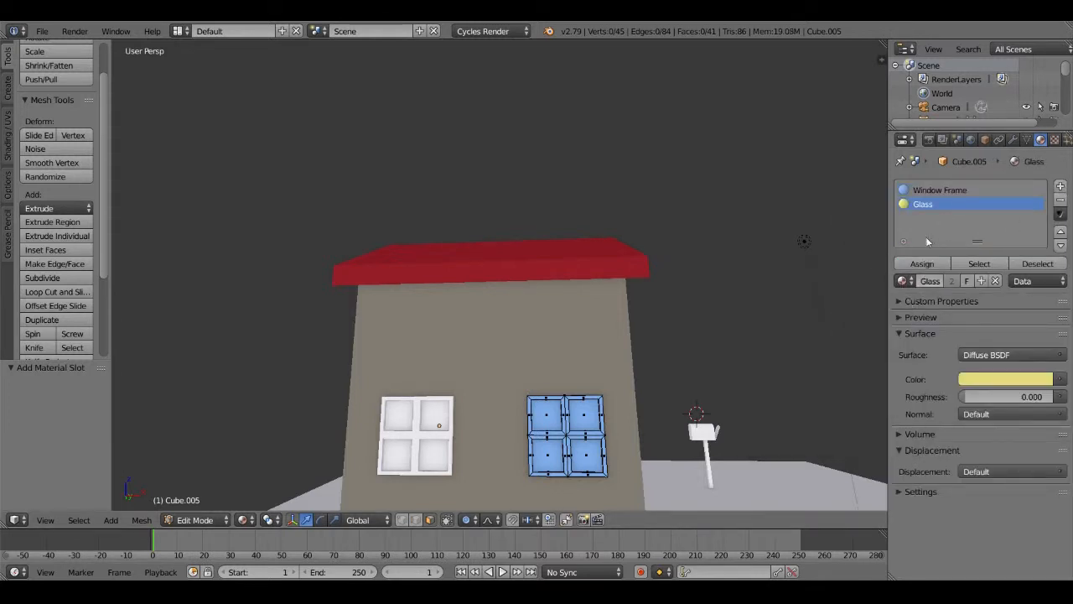
right_click(544, 411)
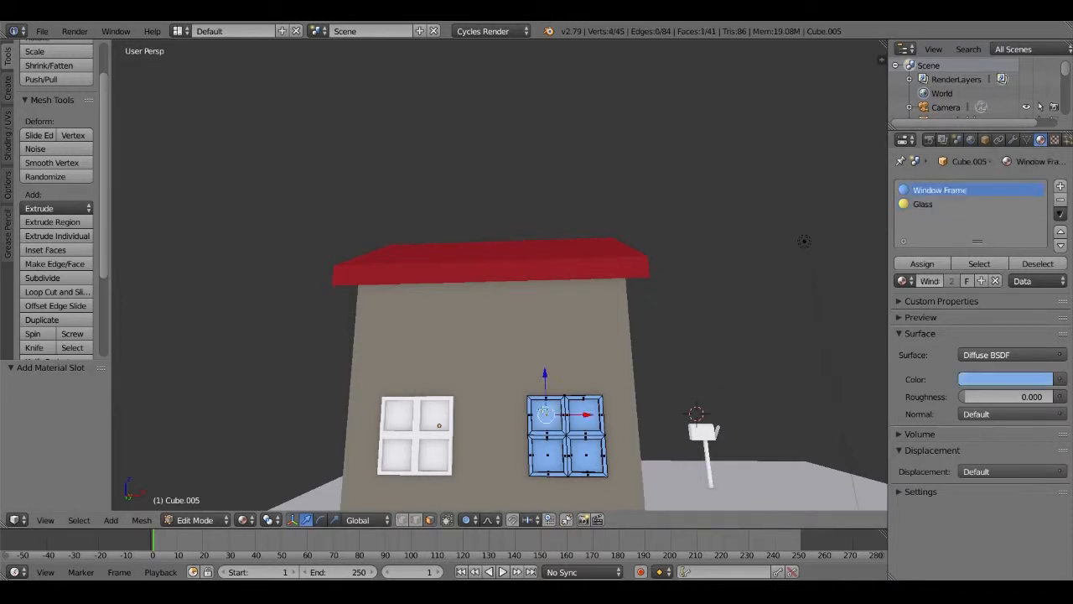
left_click(588, 413)
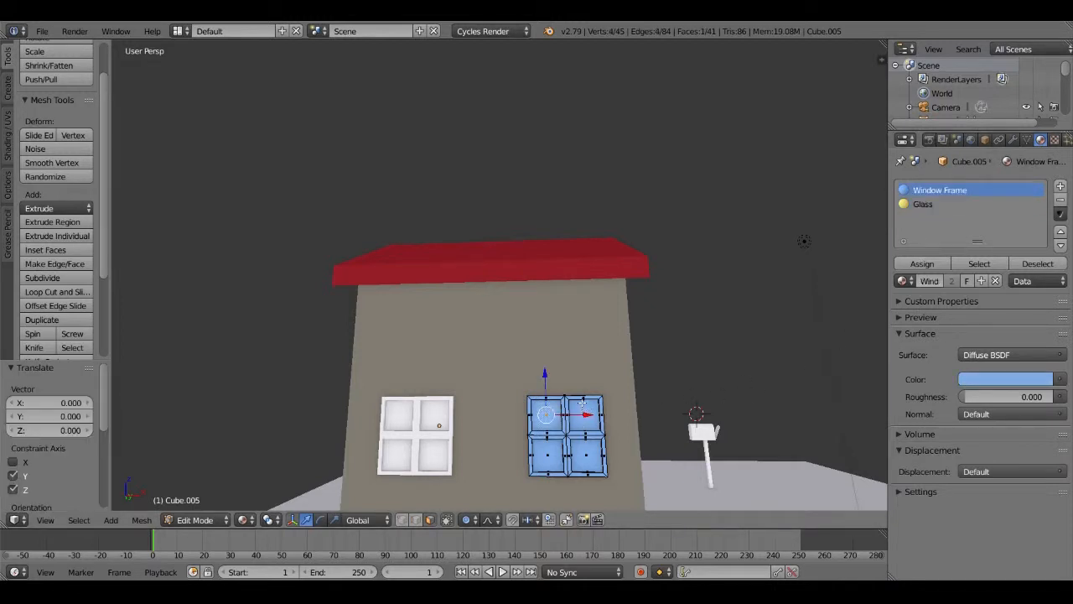
right_click(582, 404, "shift")
right_click(585, 452, "shift")
right_click(557, 452, "shift")
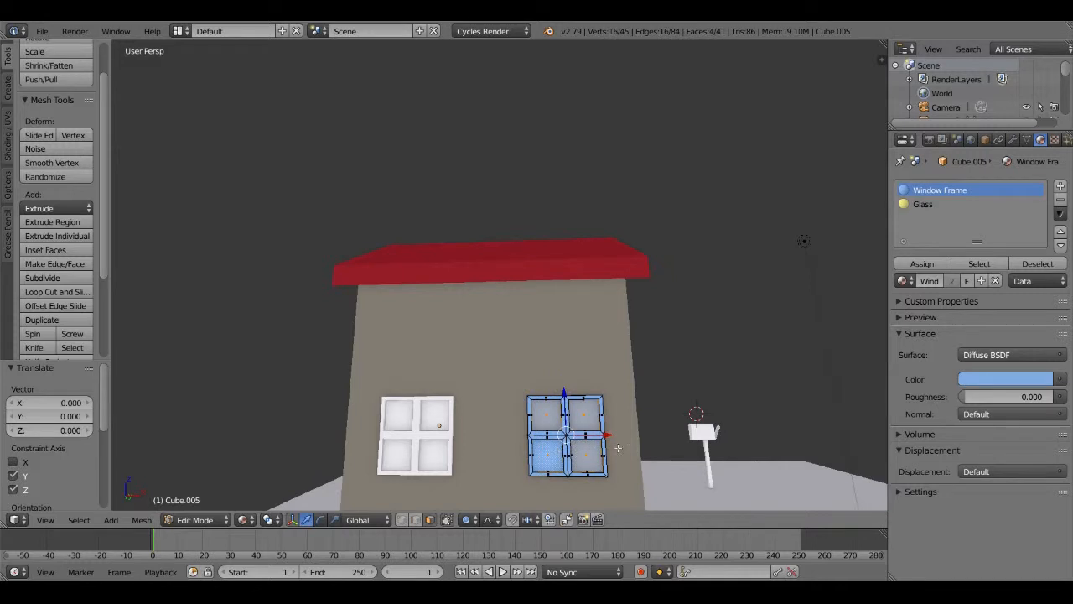
left_click(937, 207)
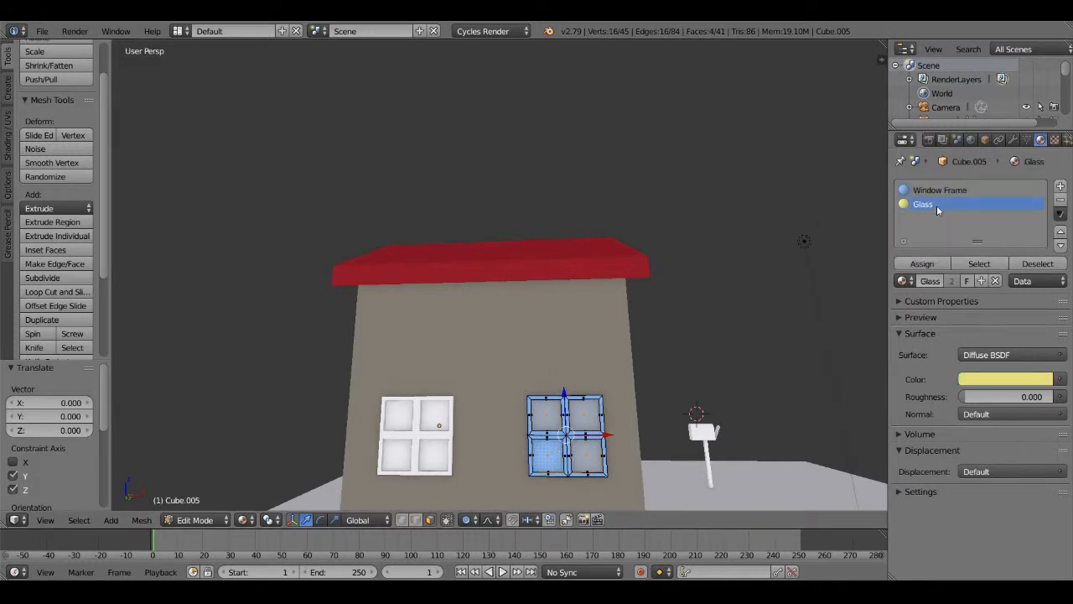
left_click(922, 263)
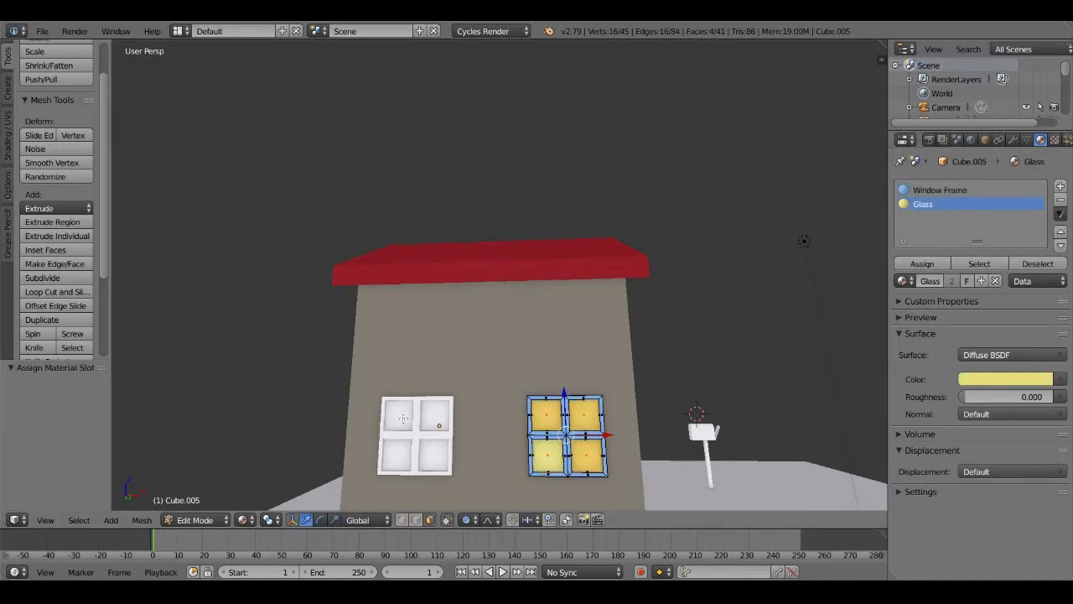
Return to Object Mode and give the other four-pane window on this wall the existing Window Frame material
key("Tab")
right_click(404, 418)
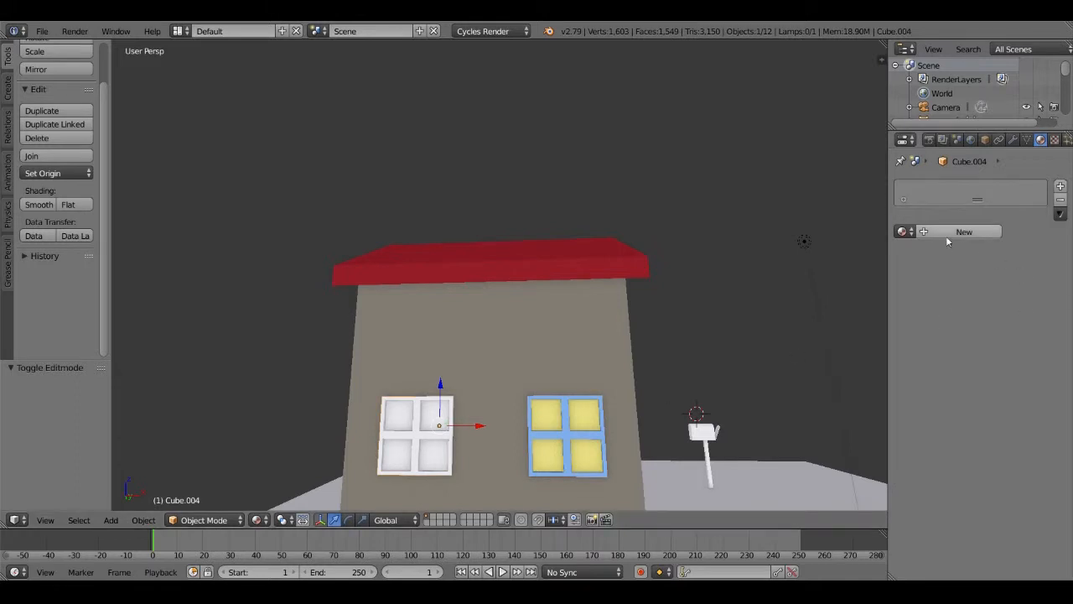
left_click(1061, 187)
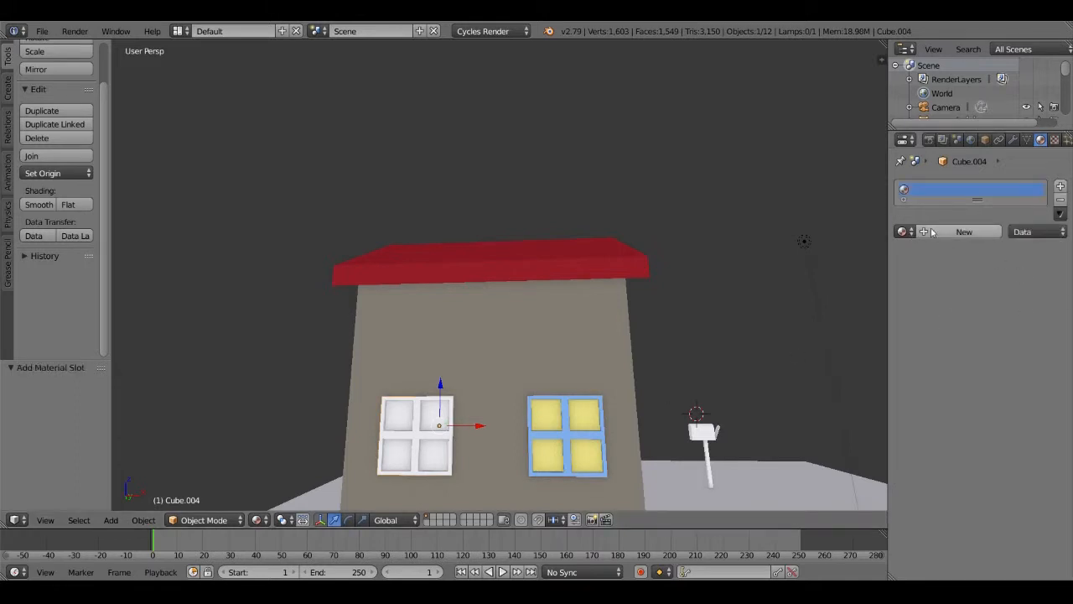
left_click(903, 232)
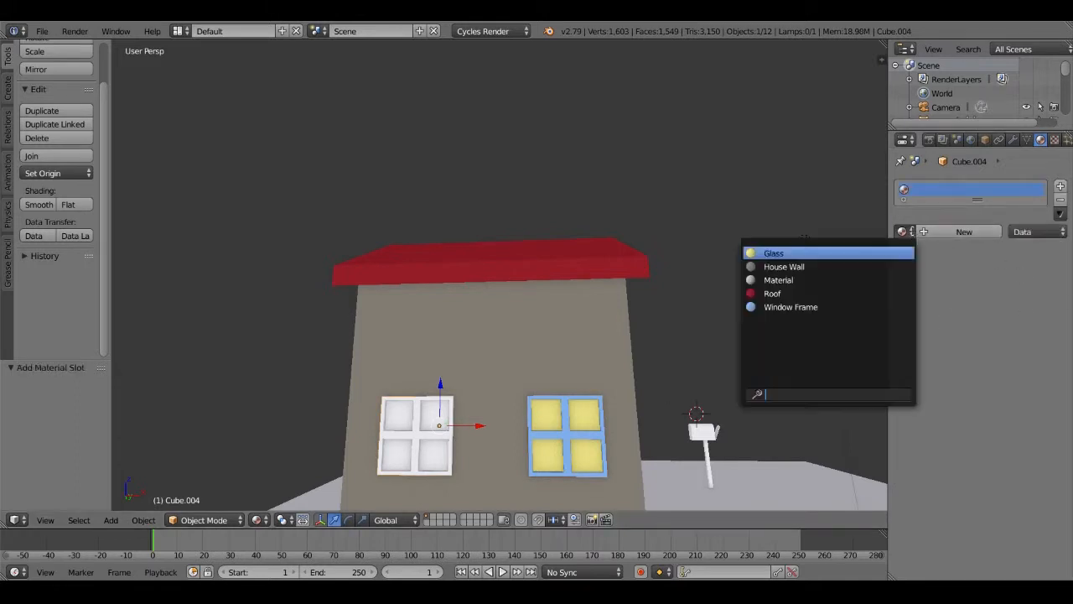
left_click(839, 306)
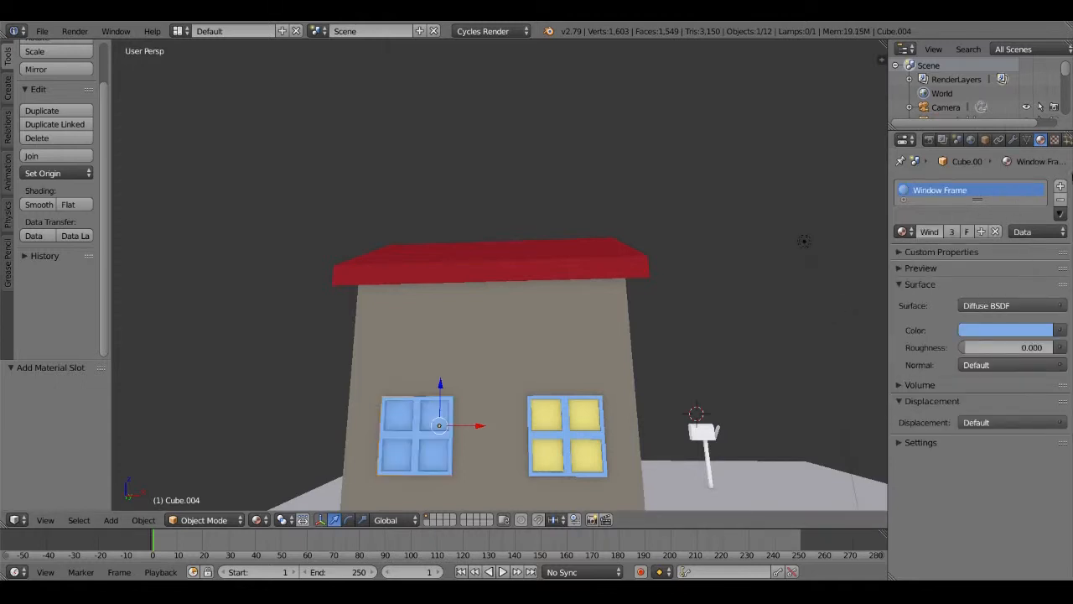
Add the existing Glass material as a second slot on this second window and assign it to its four pane faces
left_click(1061, 186)
left_click(903, 264)
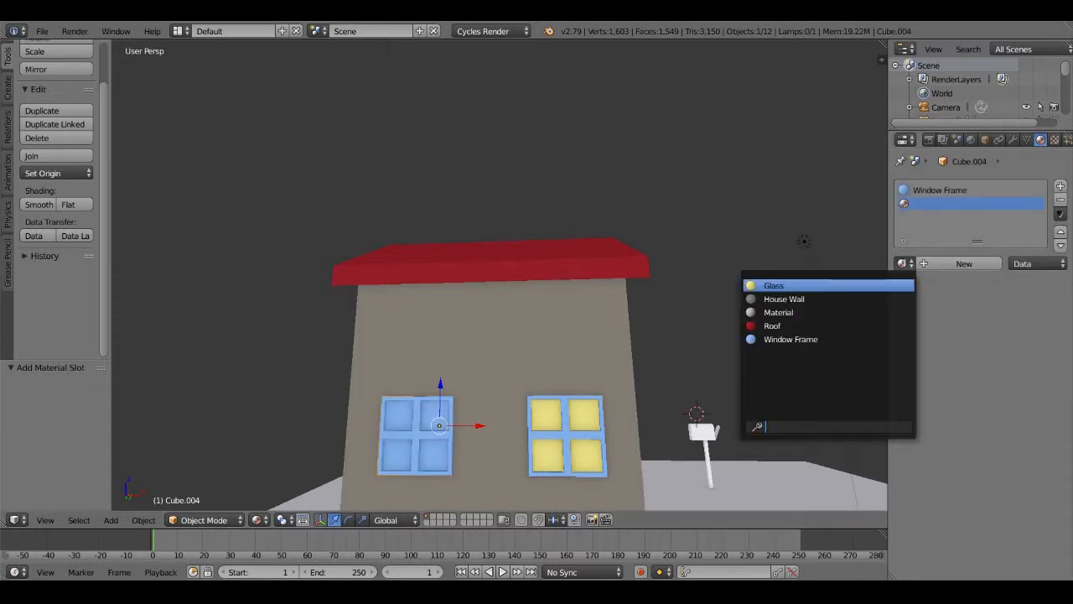
left_click(857, 286)
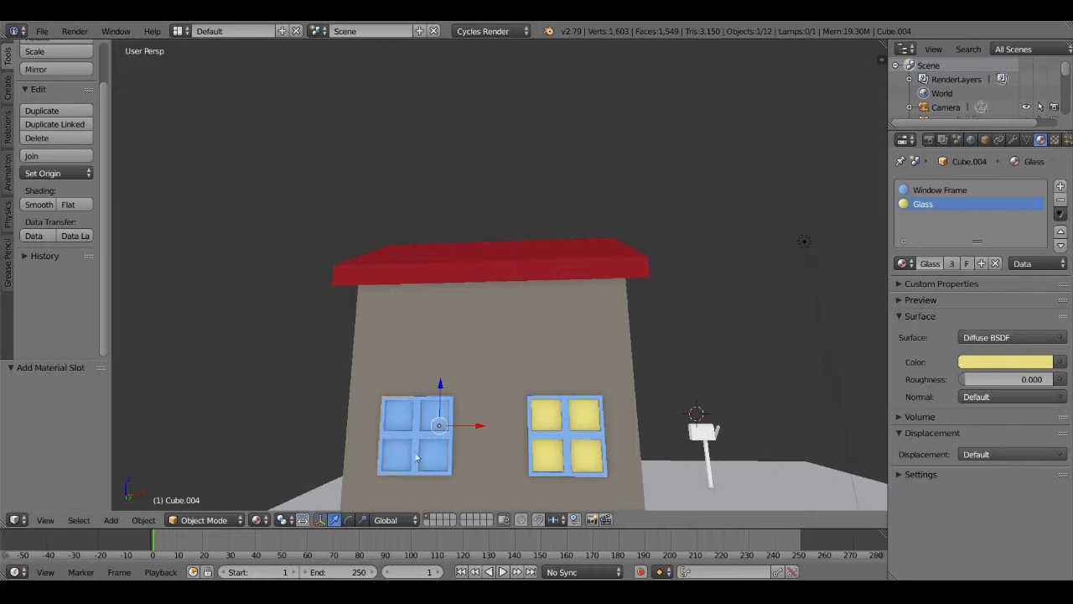
key("Tab")
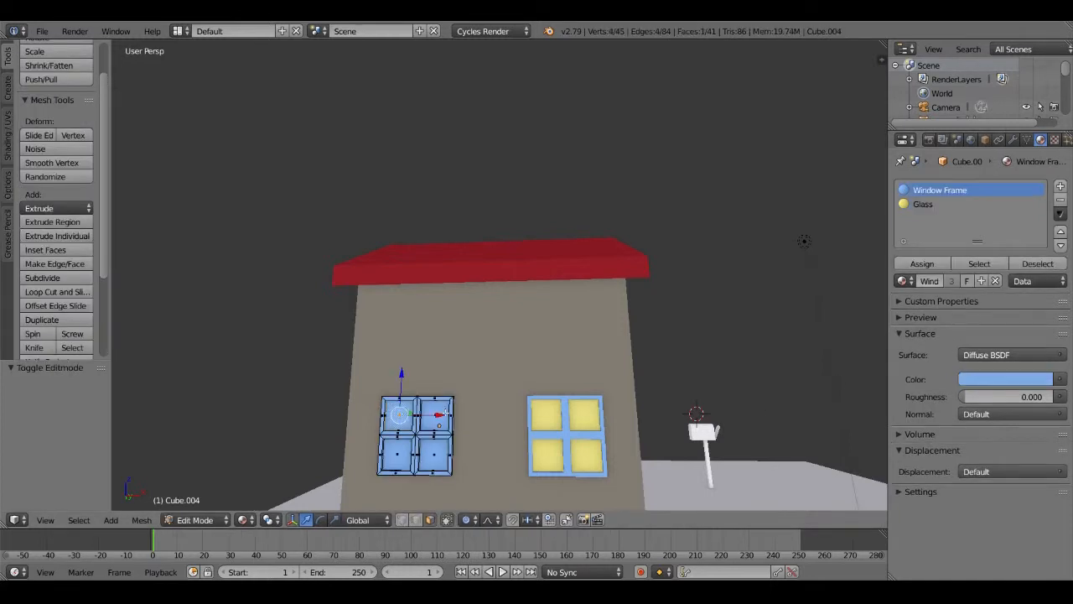
right_click(435, 425, "shift")
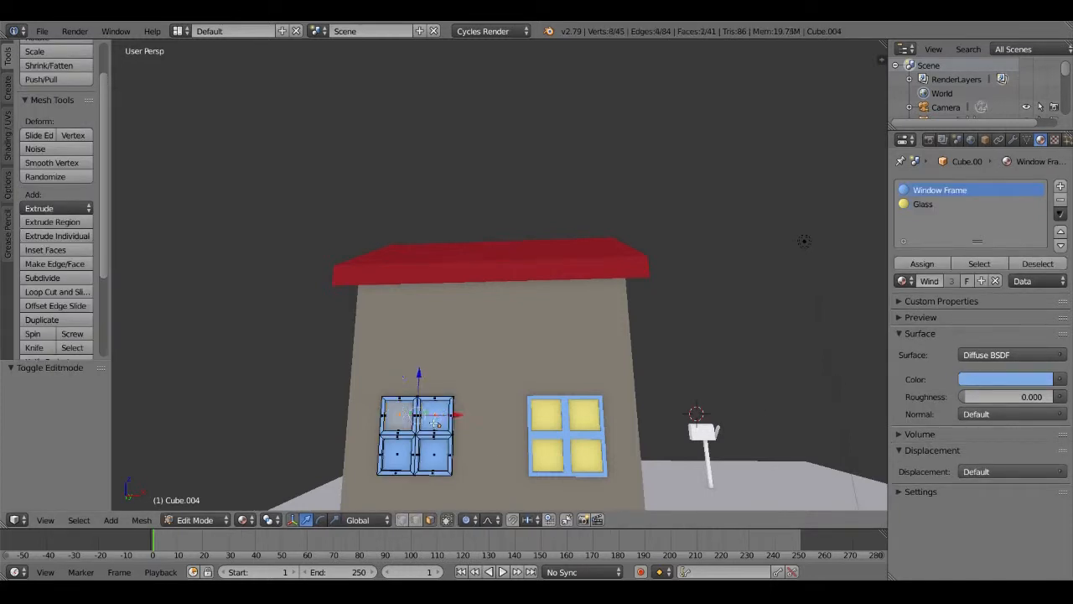
right_click(433, 450, "shift")
right_click(409, 451, "shift")
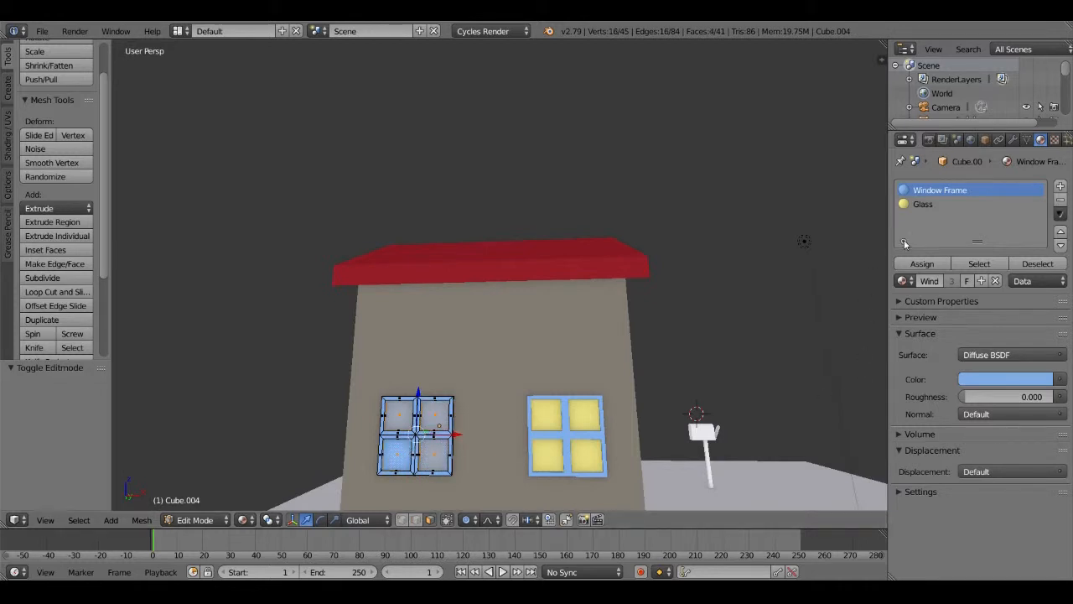
left_click(931, 206)
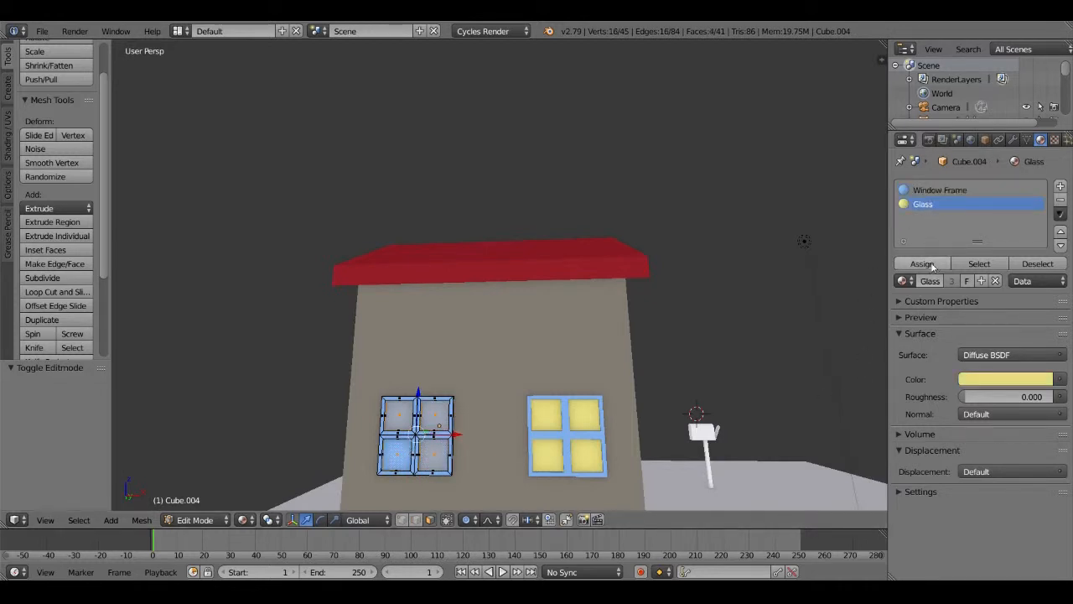
left_click(934, 265)
middle_click_drag(583, 456, 558, 381)
scroll(531, 458, "down", 5)
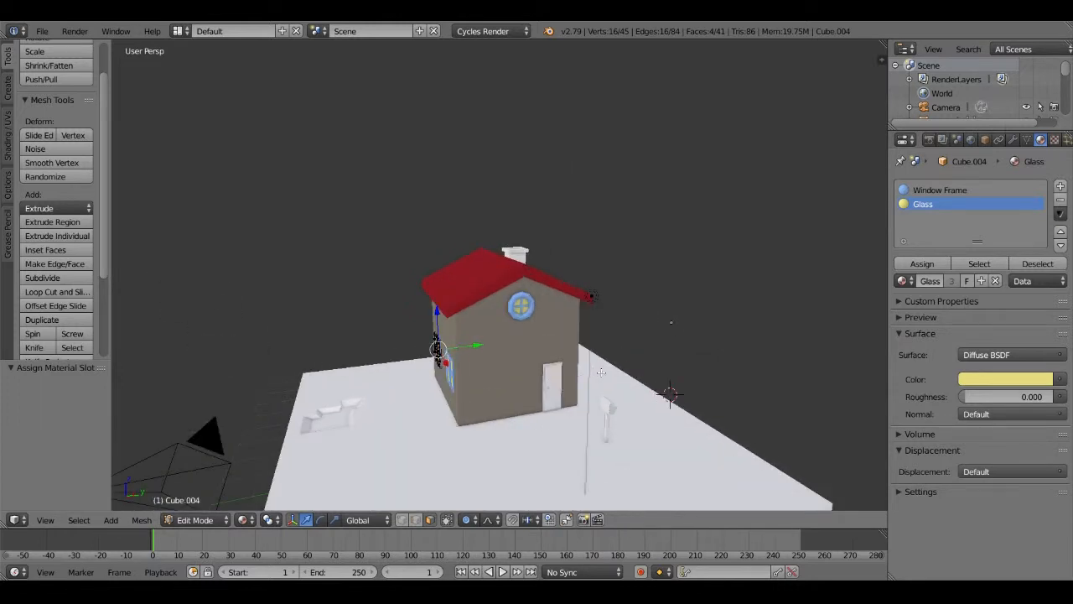
Return to Object Mode and select the large ground block under the house
scroll(563, 365, "down", 3)
scroll(560, 373, "up", 3)
scroll(551, 398, "down", 3)
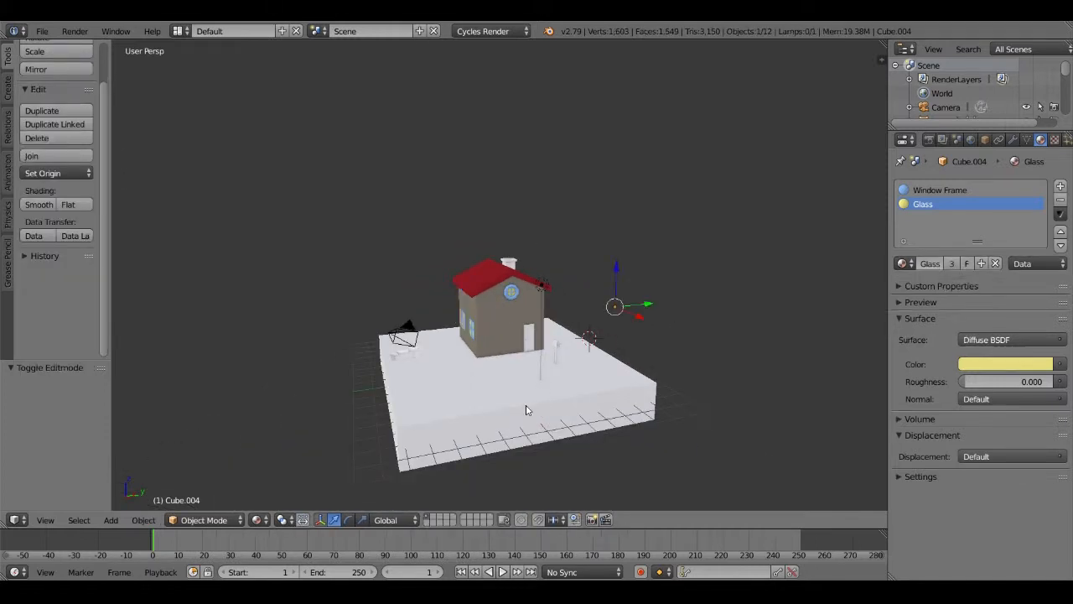
key("Tab")
right_click(497, 409)
scroll(497, 410, "up", 1)
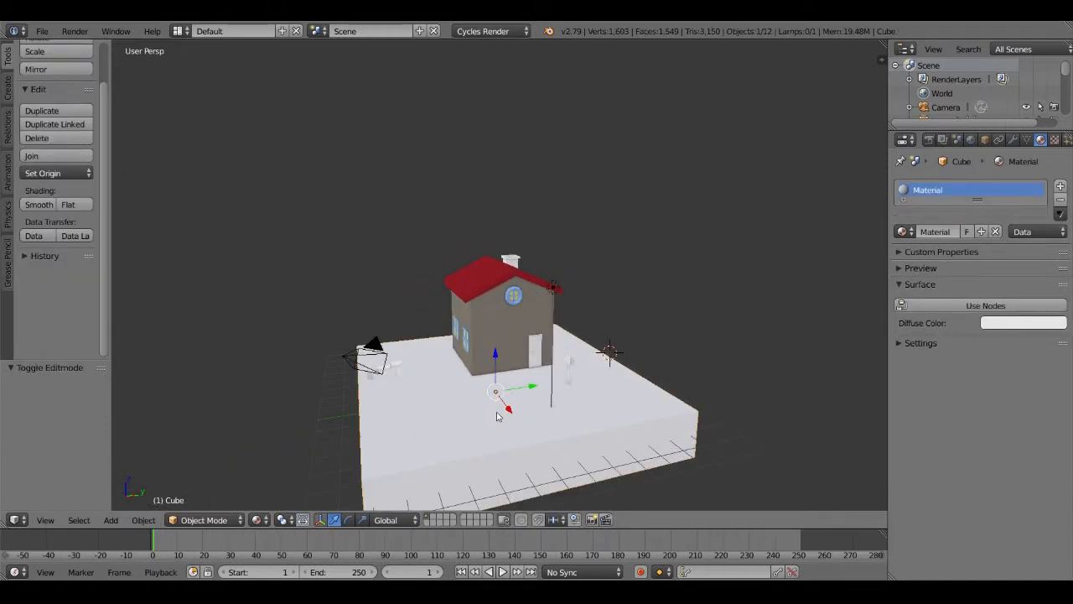
key("Tab")
key("Tab")
key("Tab")
key("Tab")
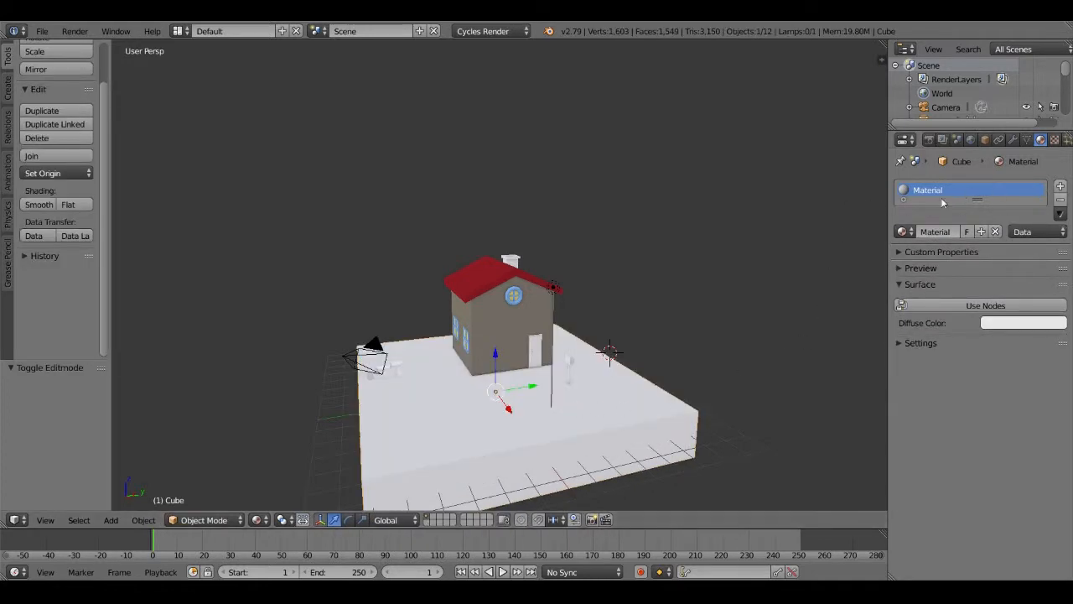
Rename the ground block's material Grass, enable nodes for it and set its diffuse color to a dark green
left_click(947, 232)
type("Grass")
key("Return")
left_click(986, 305)
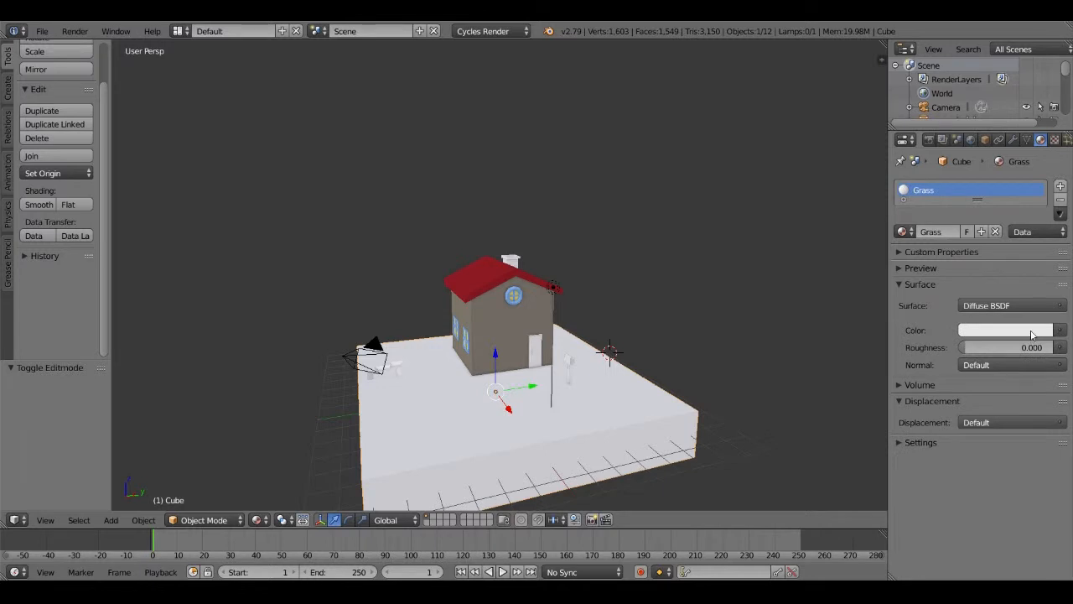
left_click(1033, 332)
mouse_move(971, 188)
left_mouse_down()
mouse_move(967, 156)
mouse_move(945, 160)
left_mouse_up()
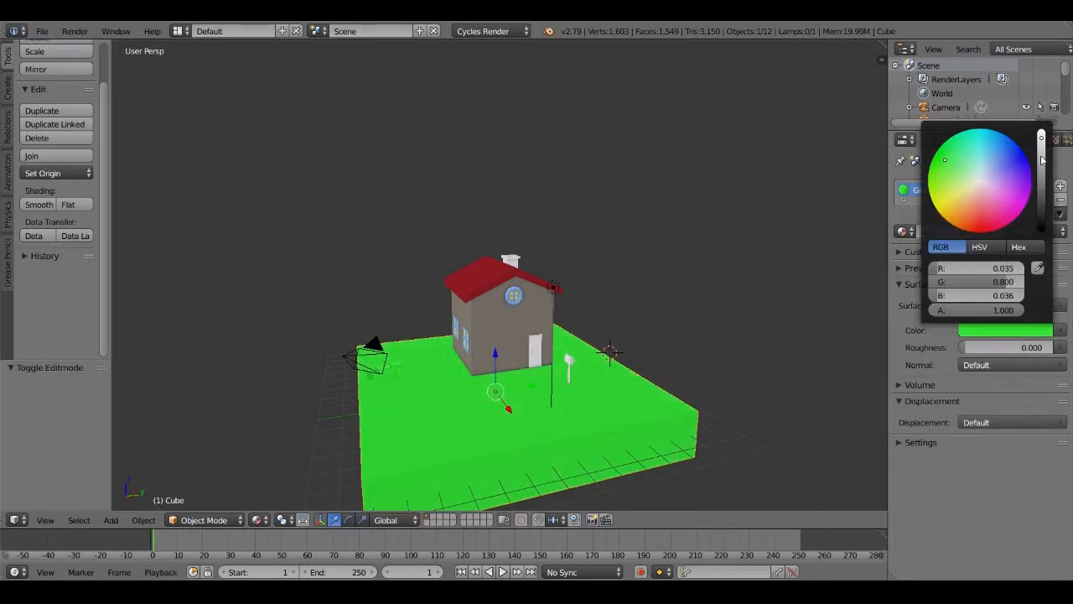
left_click_drag(1043, 159, 1041, 178)
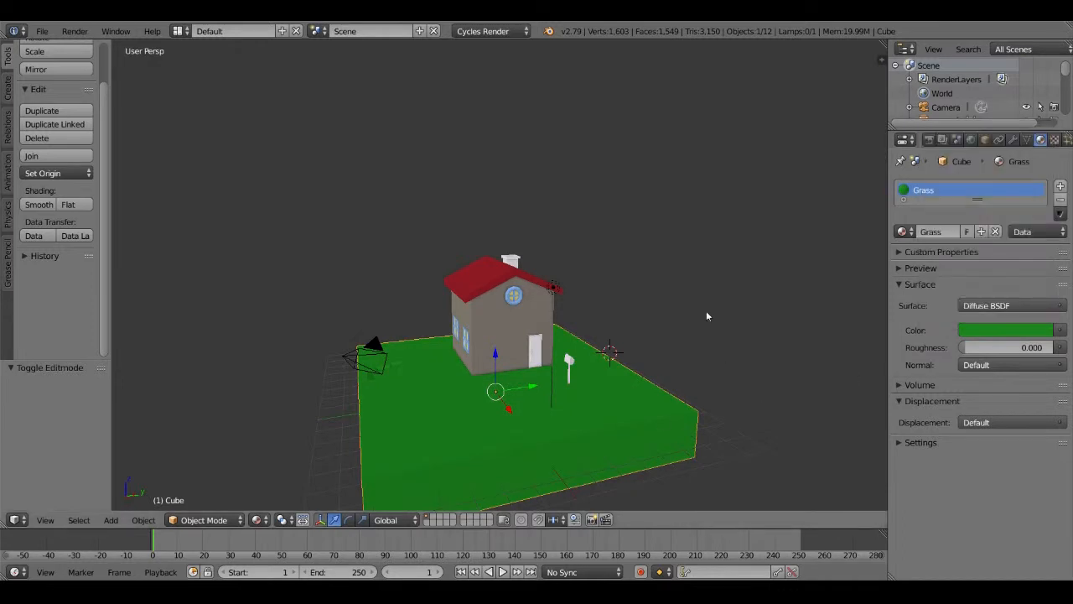
Add a second material named Dirt to the ground block and set its diffuse color to brown, about R 0.126, G 0.049, B 0.013
left_click(1061, 186)
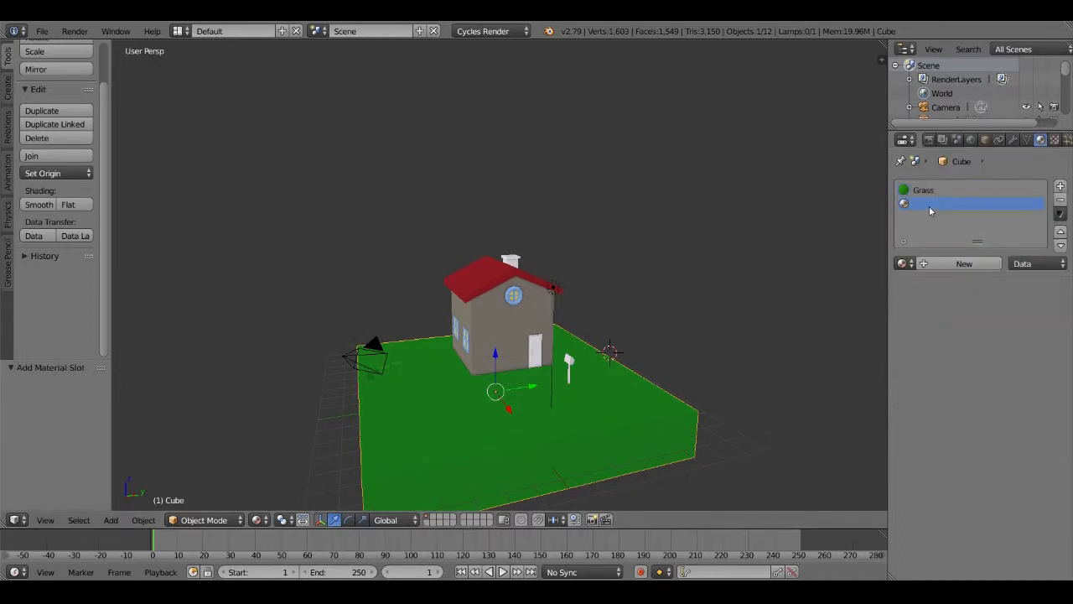
left_click(938, 264)
left_click(939, 265)
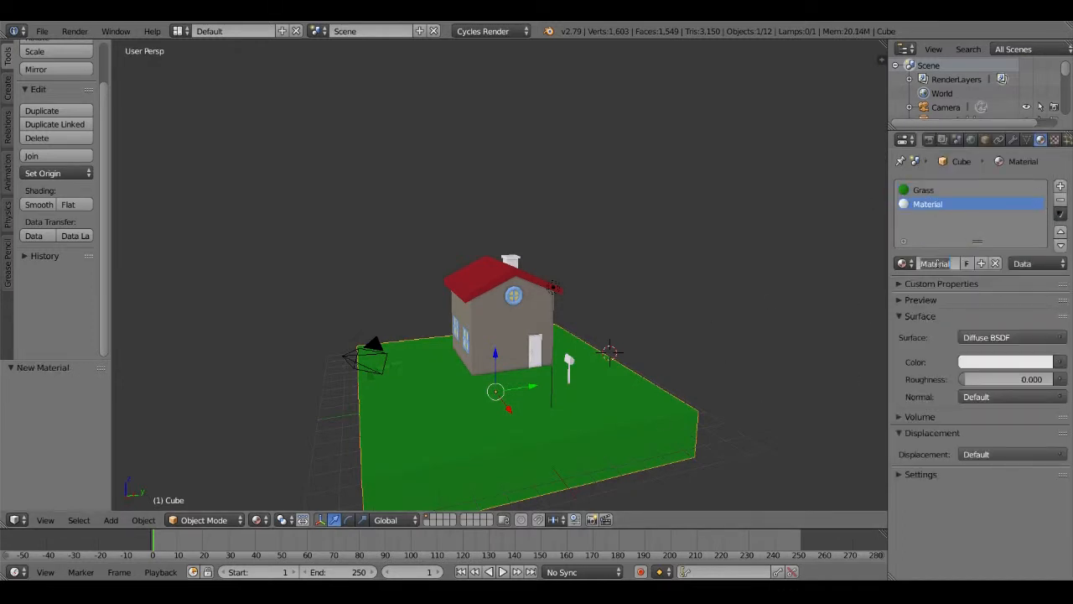
type("Dirt")
key("Return")
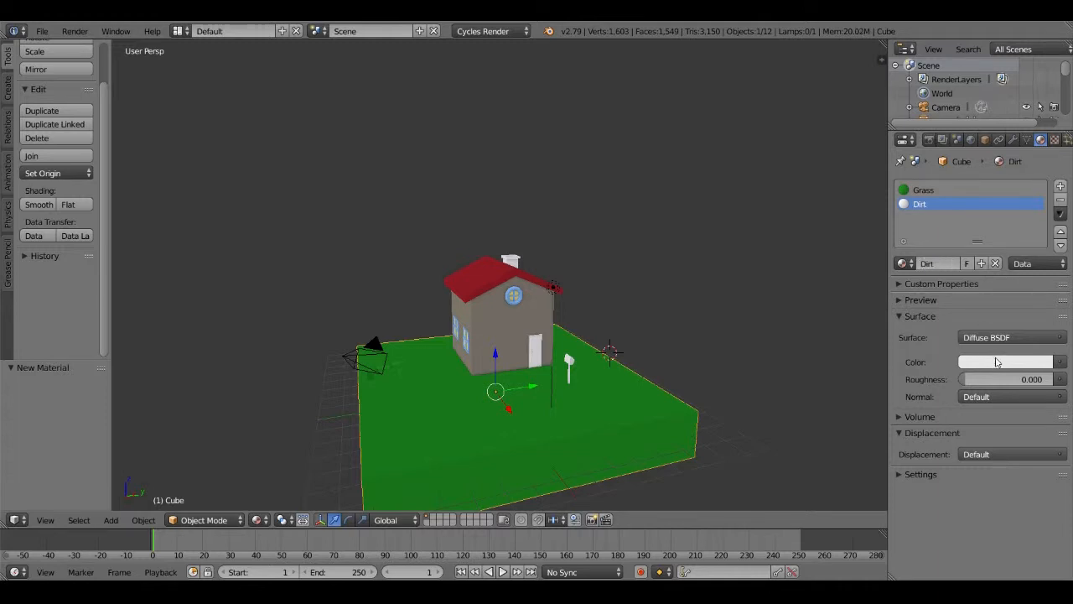
left_click(999, 362)
left_click(965, 246)
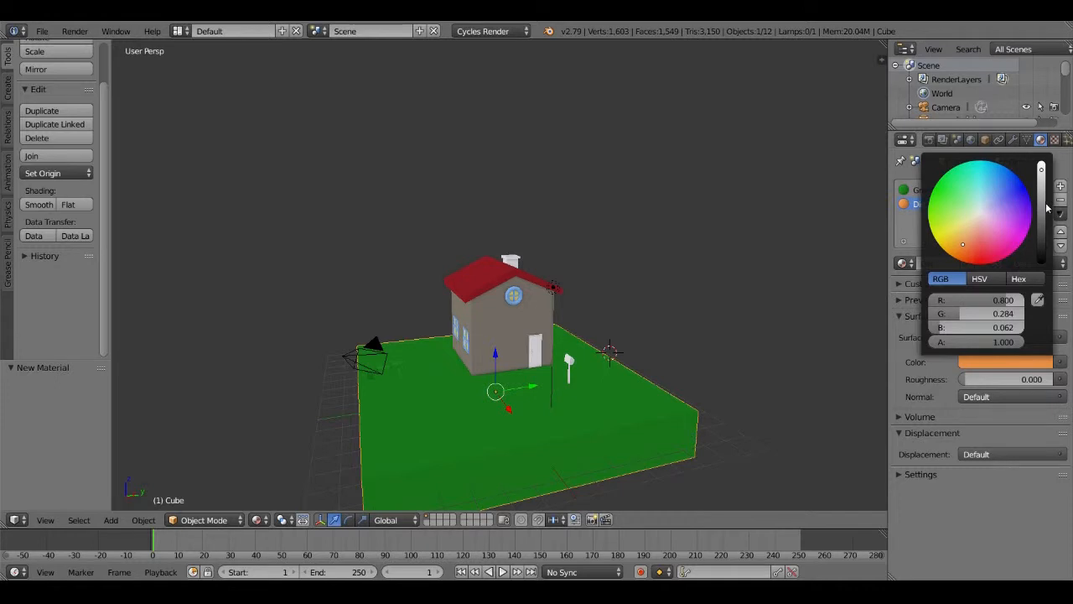
left_click_drag(1045, 203, 1041, 220)
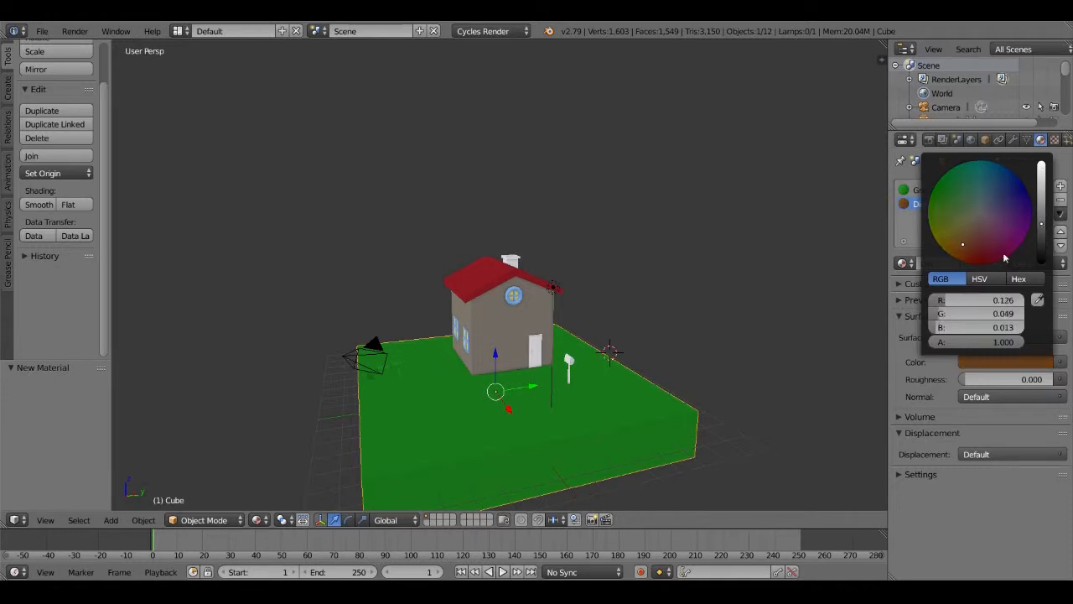
Assign the Dirt material to the ground block's underside and its four lower side faces in Edit Mode, and return to Object Mode
middle_click_drag(580, 426, 627, 370)
key("Tab")
right_click(585, 355)
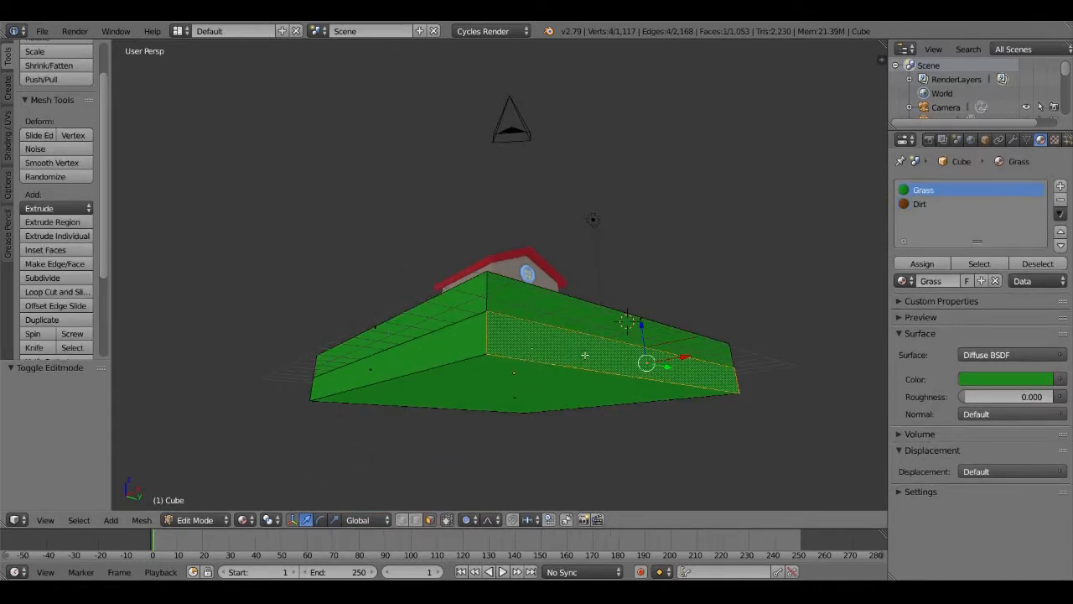
right_click(419, 359, "shift")
right_click(431, 431, "shift")
middle_click_drag(431, 431, 634, 384)
right_click(578, 348, "shift")
middle_click_drag(468, 399, 602, 403)
right_click(518, 350, "shift")
middle_click_drag(486, 392, 839, 448)
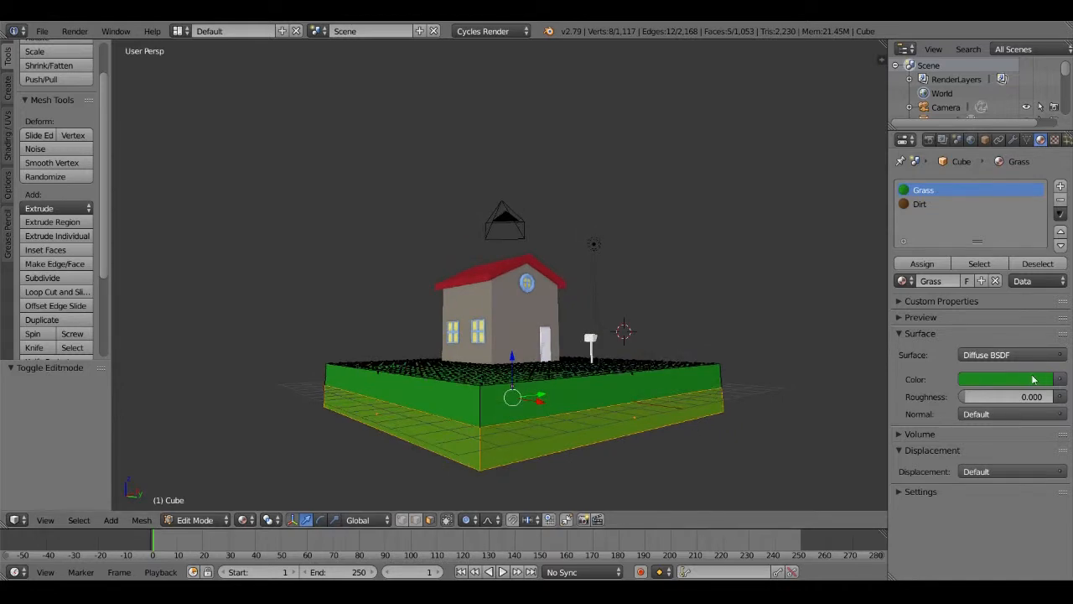
left_click(943, 204)
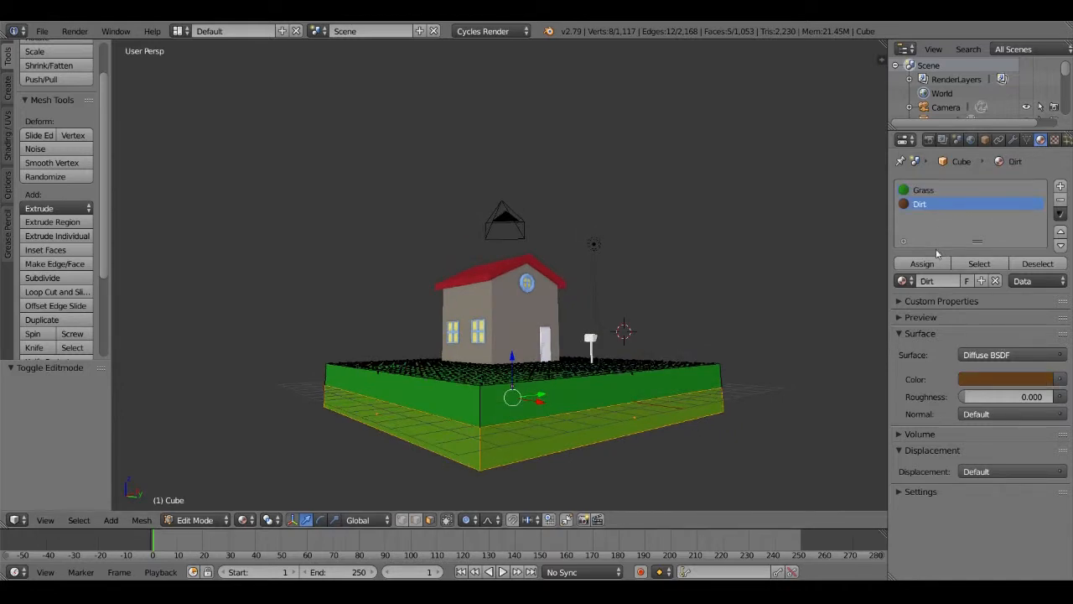
left_click(922, 264)
middle_click_drag(591, 361, 619, 418)
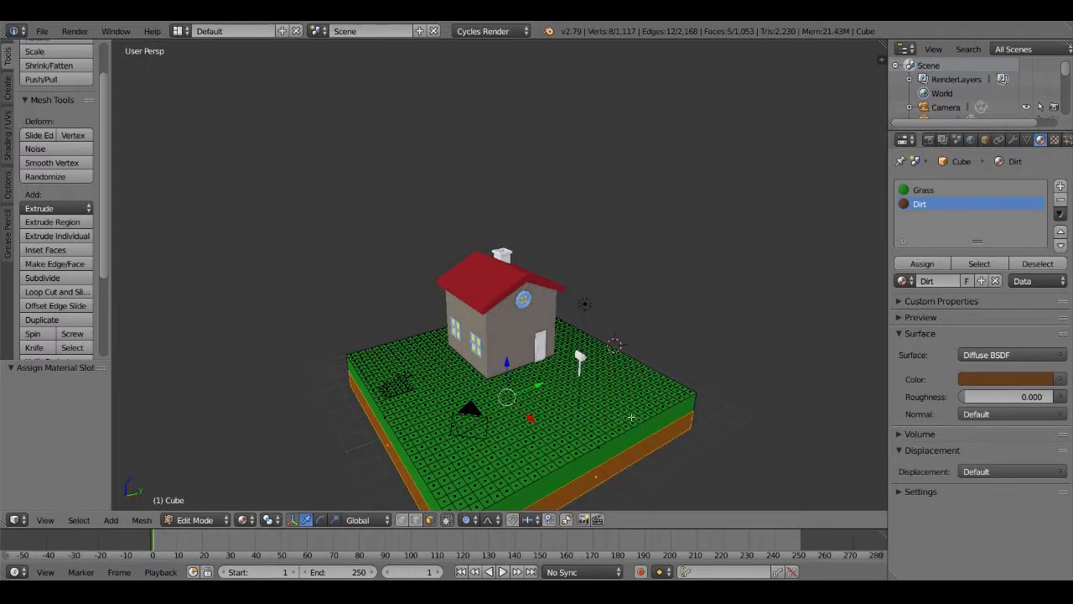
key("Tab")
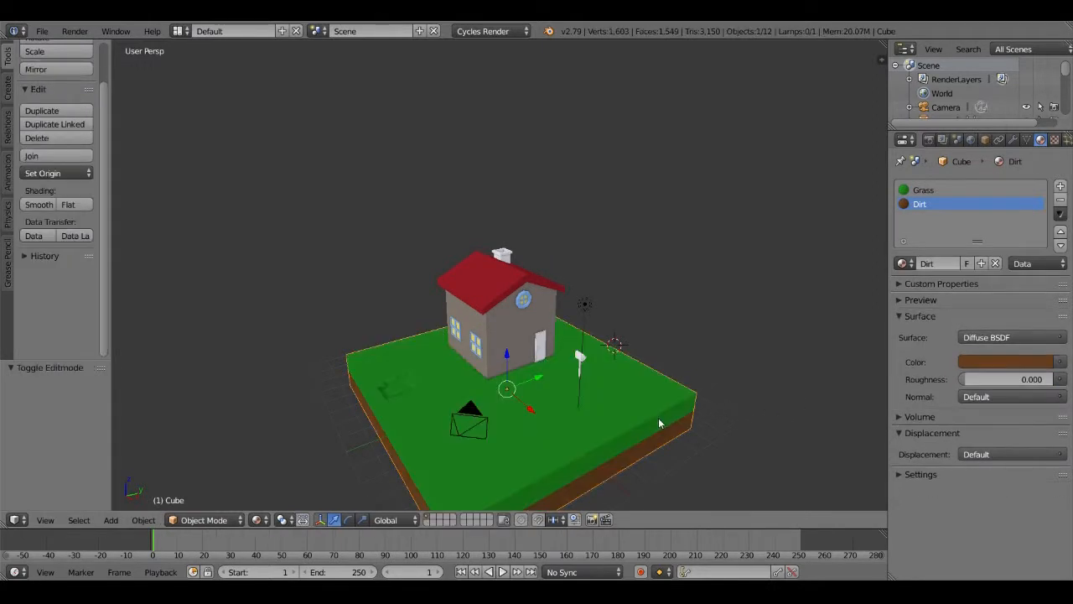
Preview the scene's lighting in Rendered viewport shading and switch back to Material shading
scroll(671, 404, "down", 4)
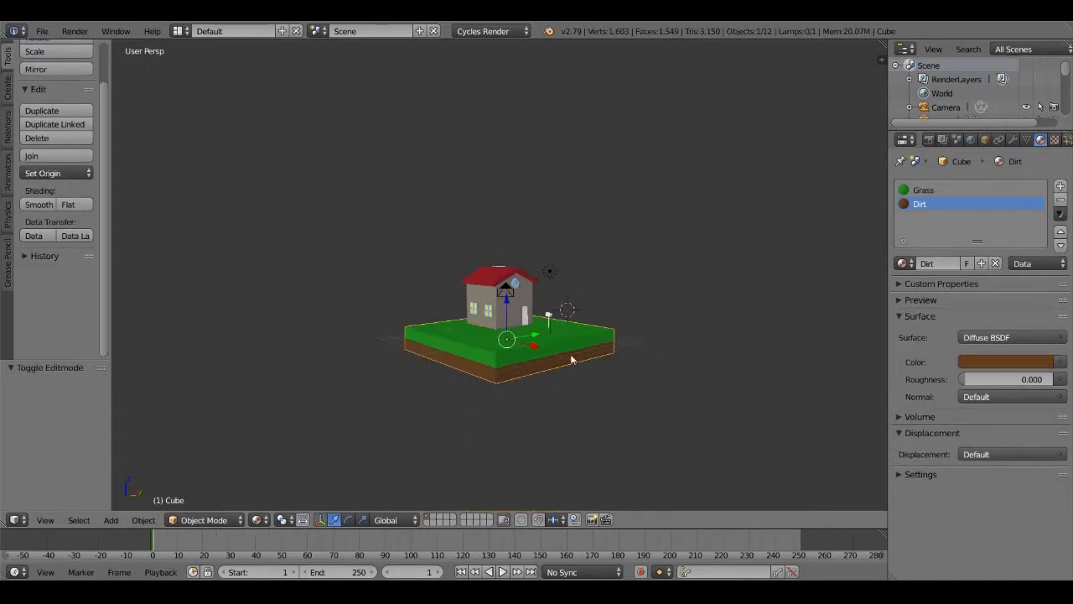
middle_click_drag(562, 376, 543, 351)
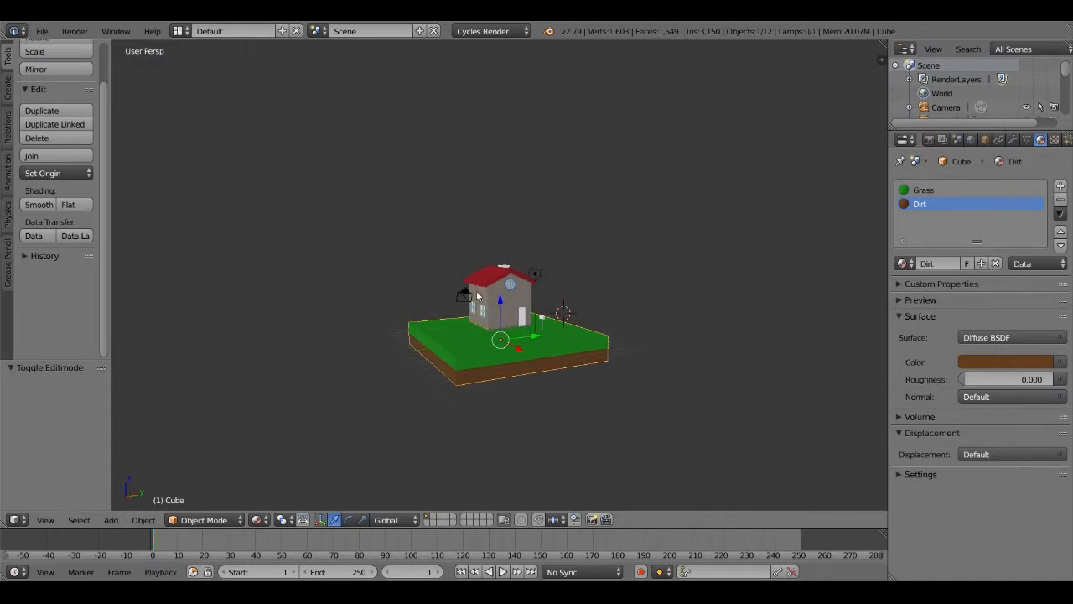
scroll(530, 256, "up", 2)
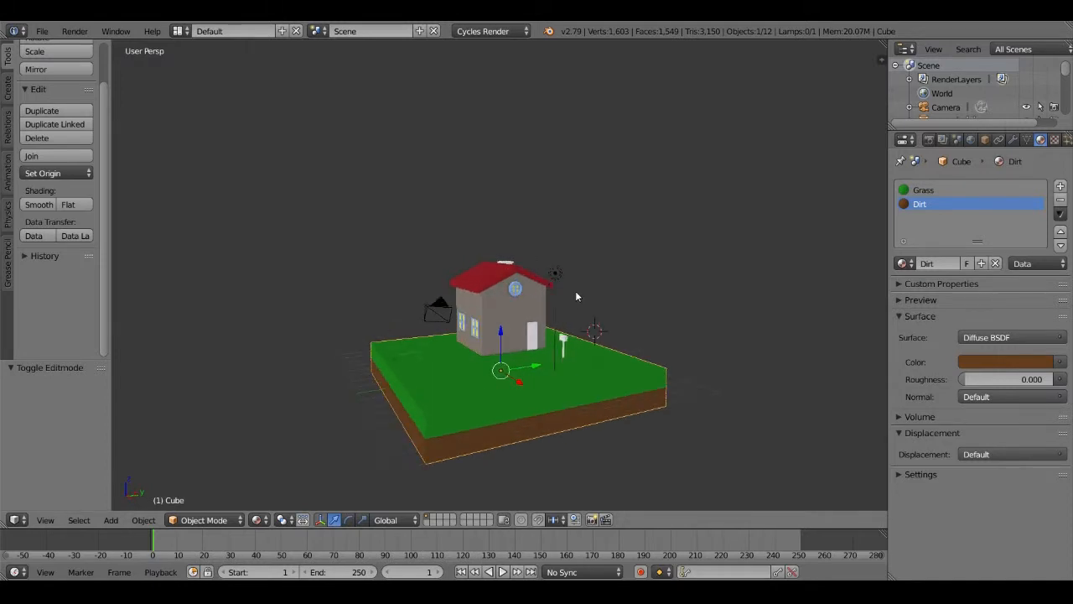
scroll(580, 295, "down", 1)
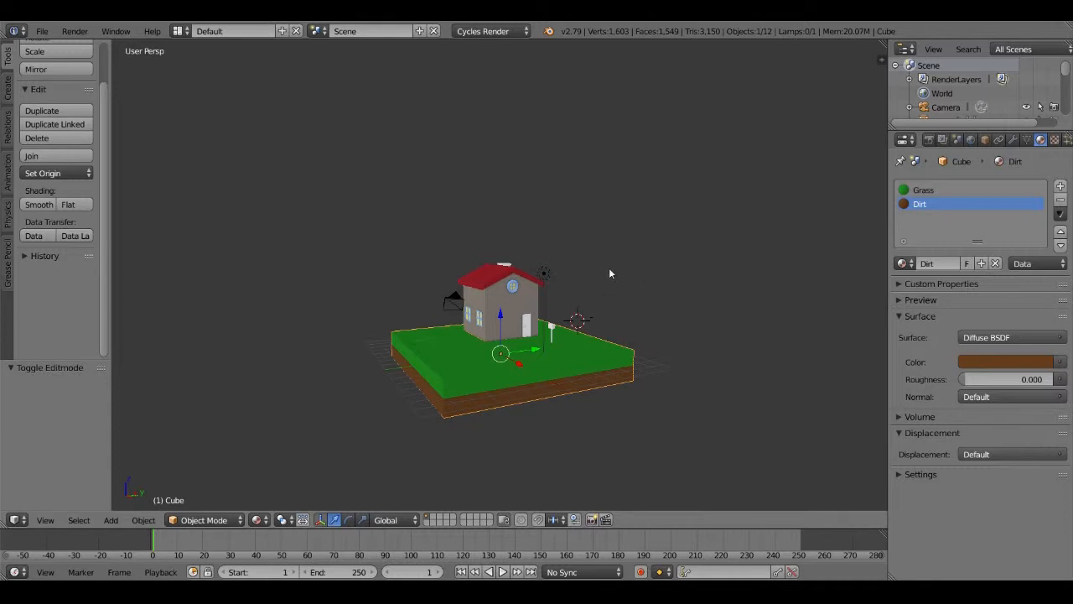
left_click(265, 522)
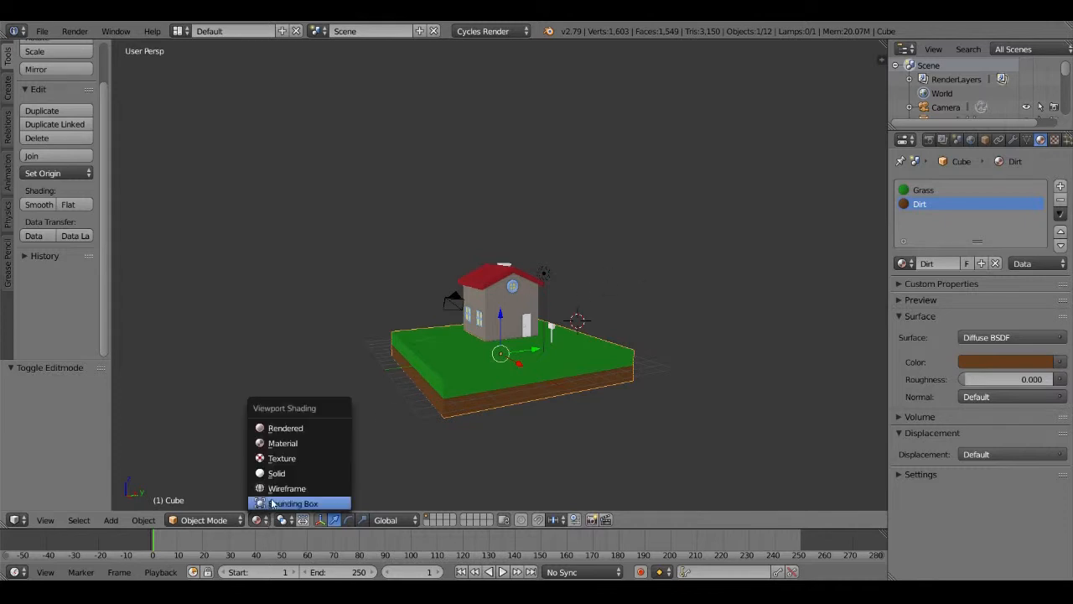
left_click(288, 425)
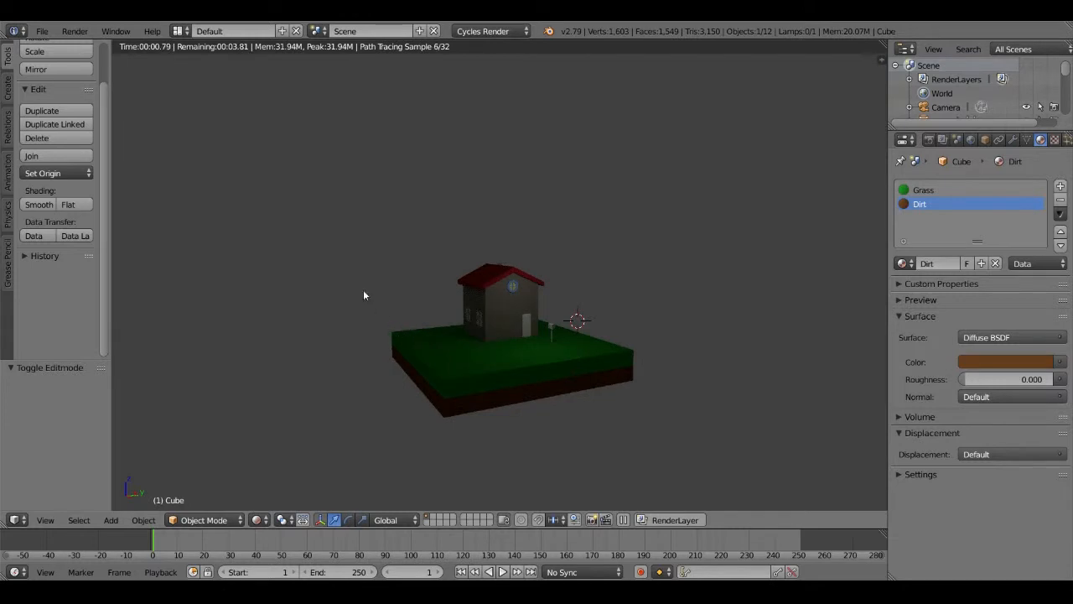
mouse_move(364, 294)
middle_mouse_down()
mouse_move(383, 323)
mouse_move(655, 391)
mouse_move(647, 363)
middle_mouse_up()
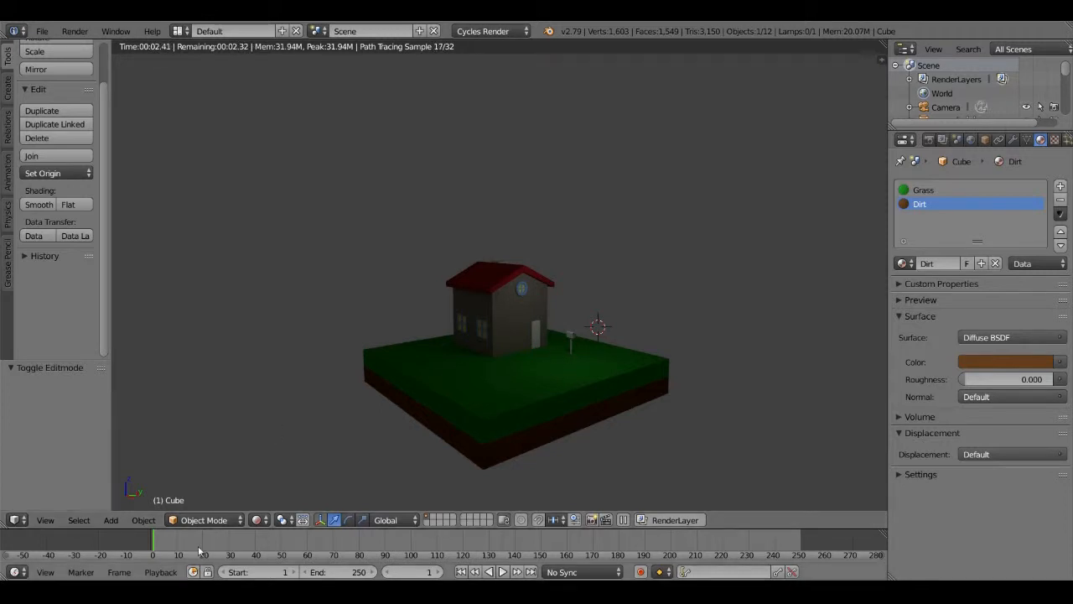
left_click(256, 520)
left_click(273, 445)
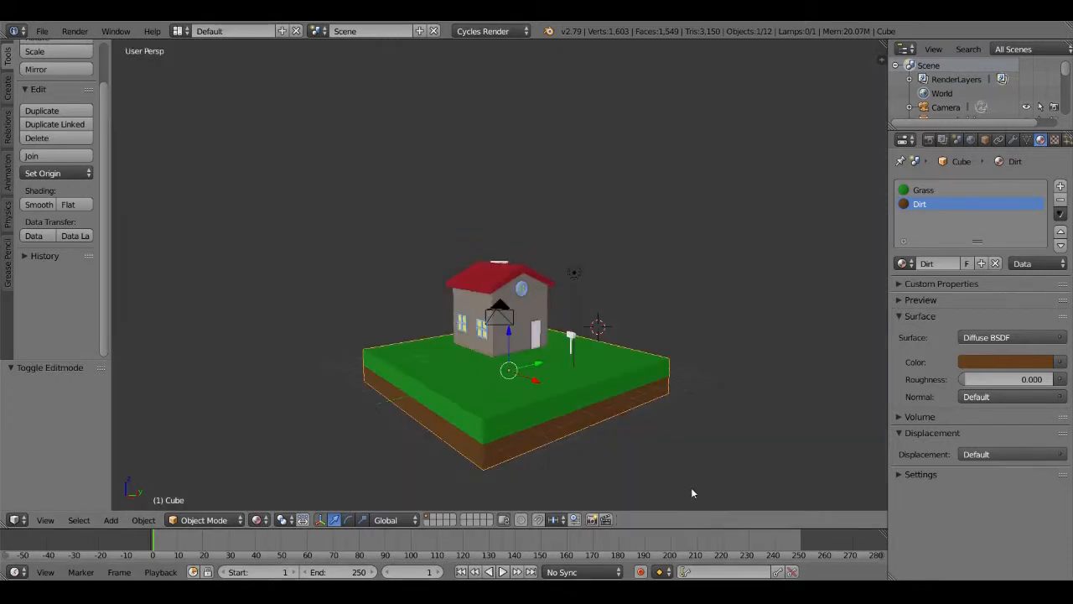
Delete the point lamp above the mailbox
right_click(578, 269)
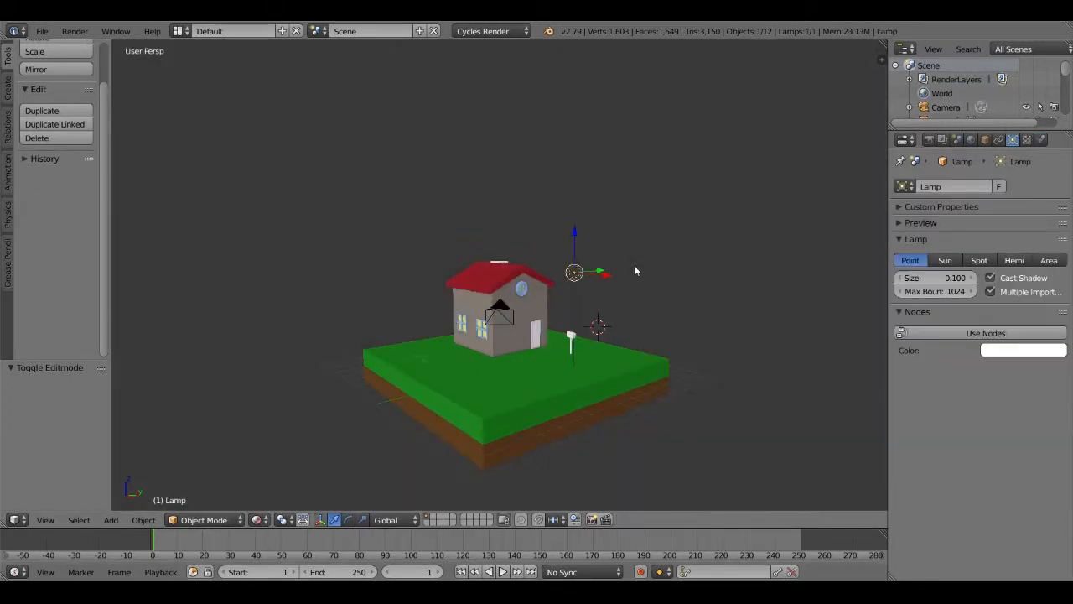
key("x")
left_click(664, 274)
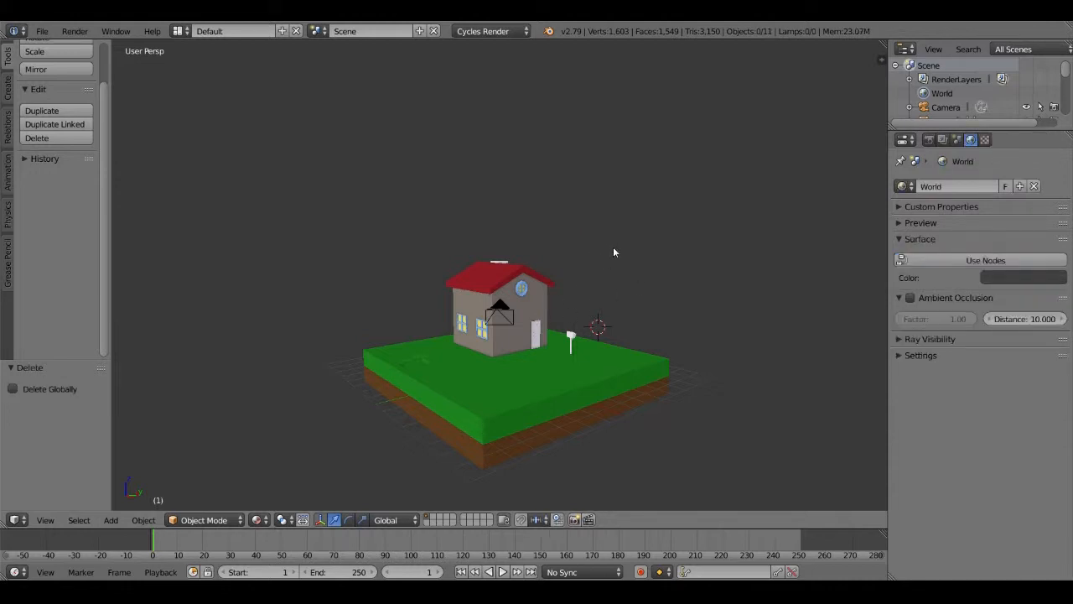
Add a plane and move it high above the house, by about -4.14 in X, -3.25 in Y and 14.43 in Z
key("shift+a")
mouse_move(614, 249)
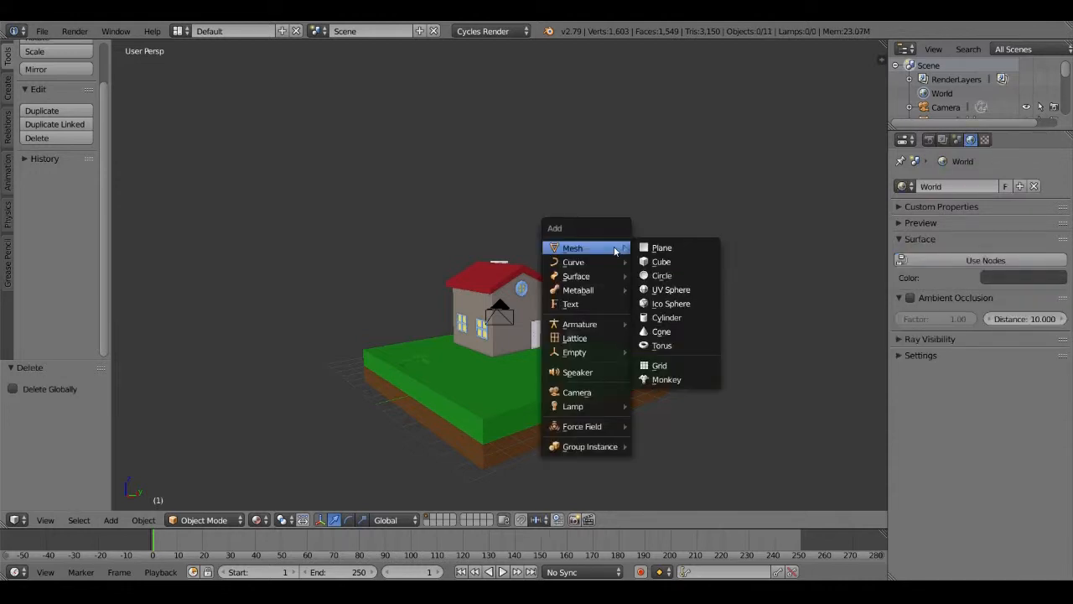
left_click(663, 249)
key("g")
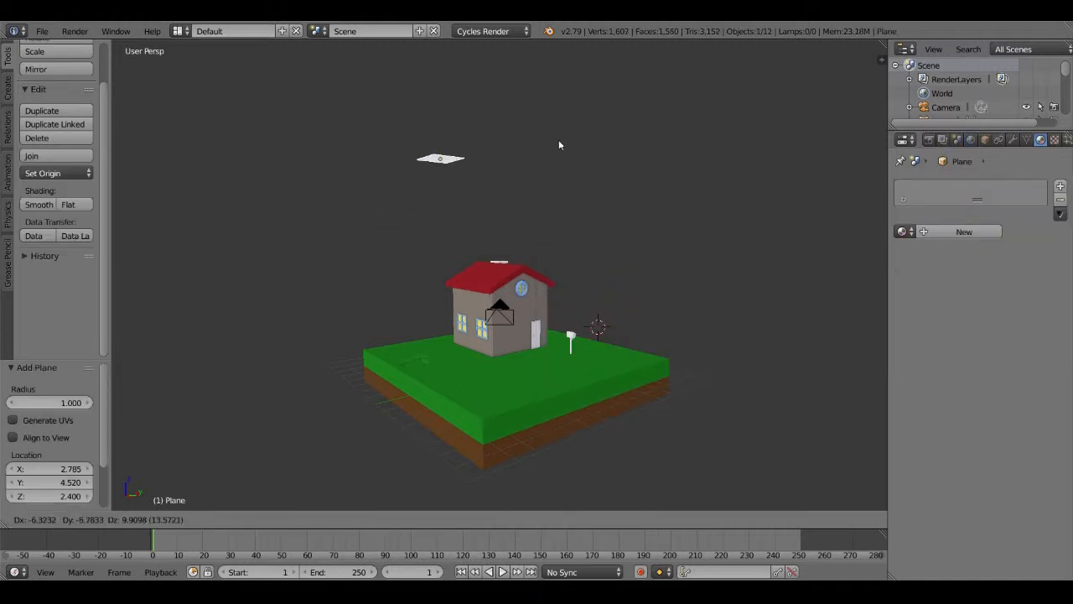
left_click(629, 62)
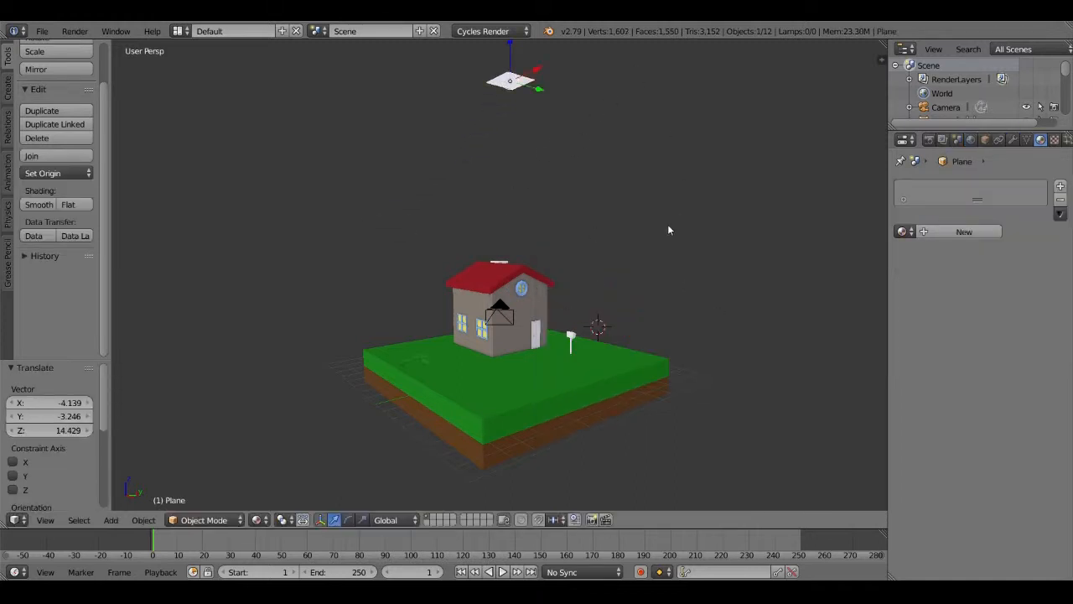
Shift the overhead plane about 4.06 along the X axis and scale it up by about 3.37
key("g")
key("x")
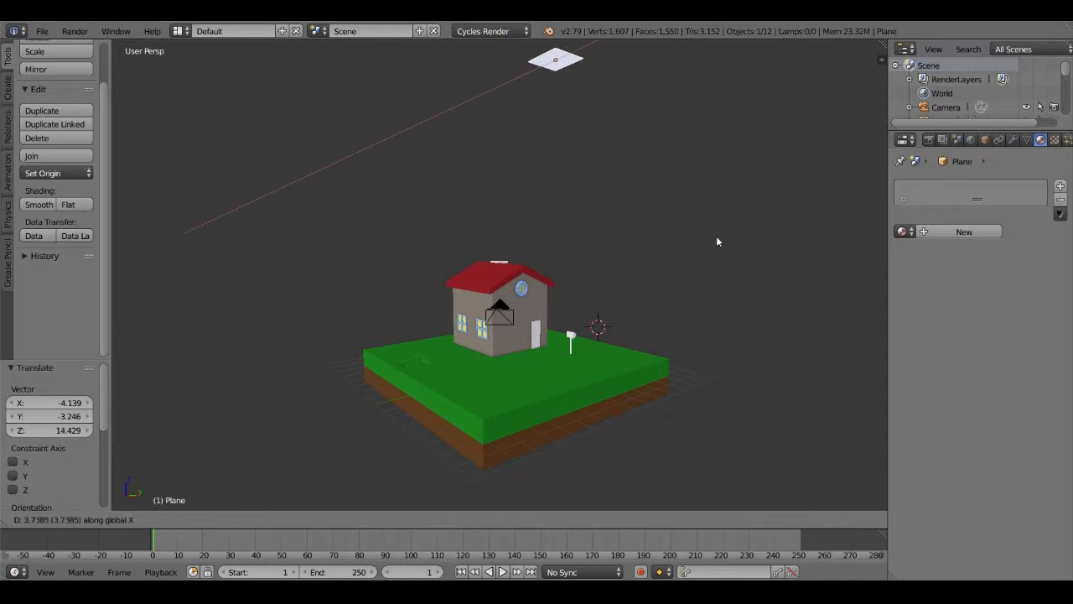
left_click(717, 239)
middle_click_drag(704, 239, 584, 199)
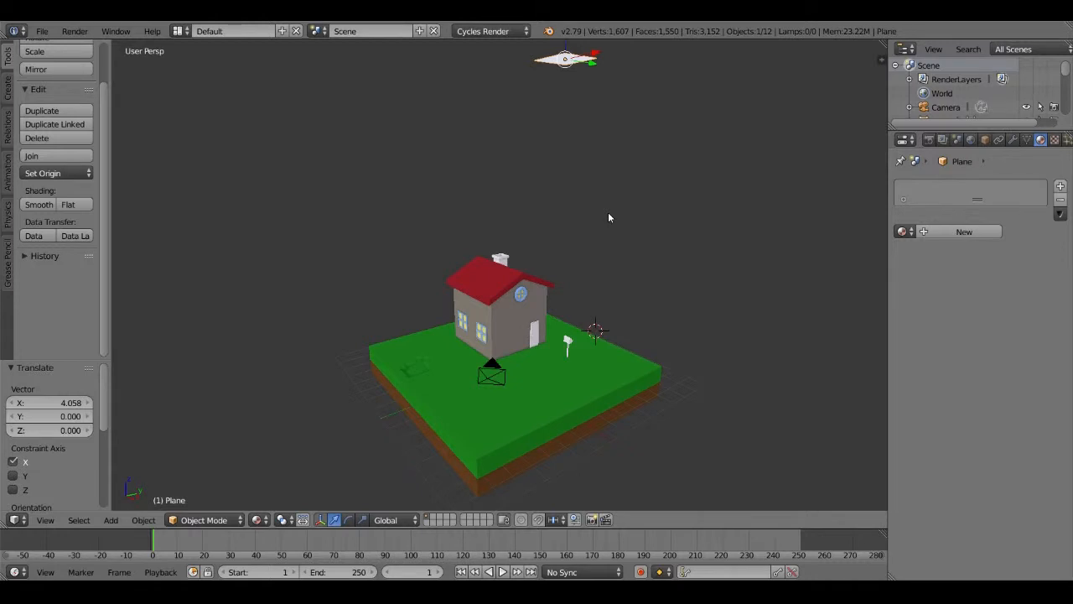
key("s")
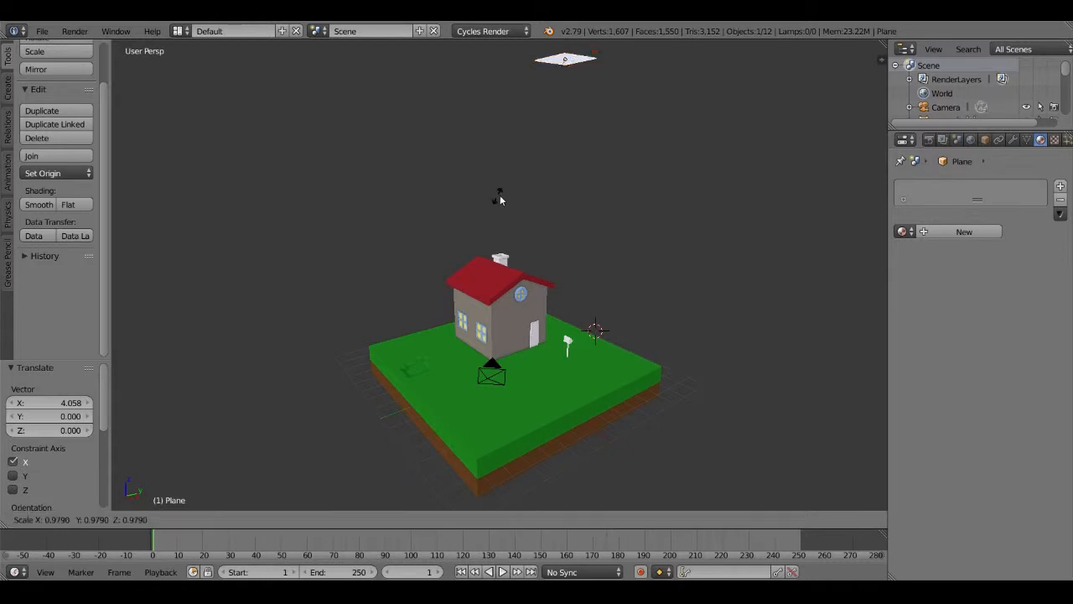
left_click(856, 500)
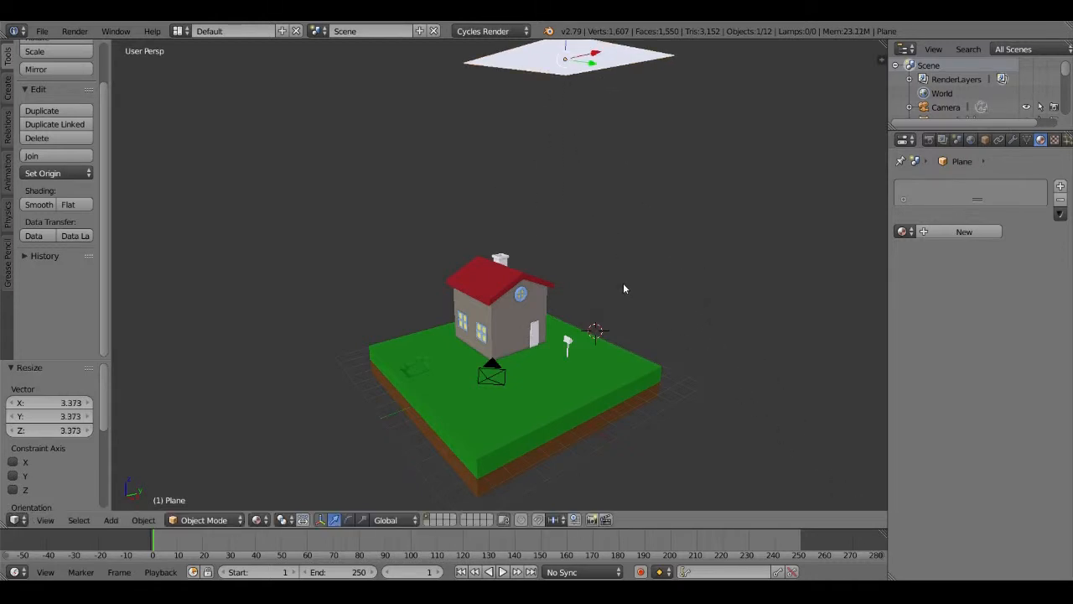
Add a material slot to the overhead plane and assign the existing Glass material to it
middle_click_drag(657, 249, 709, 220)
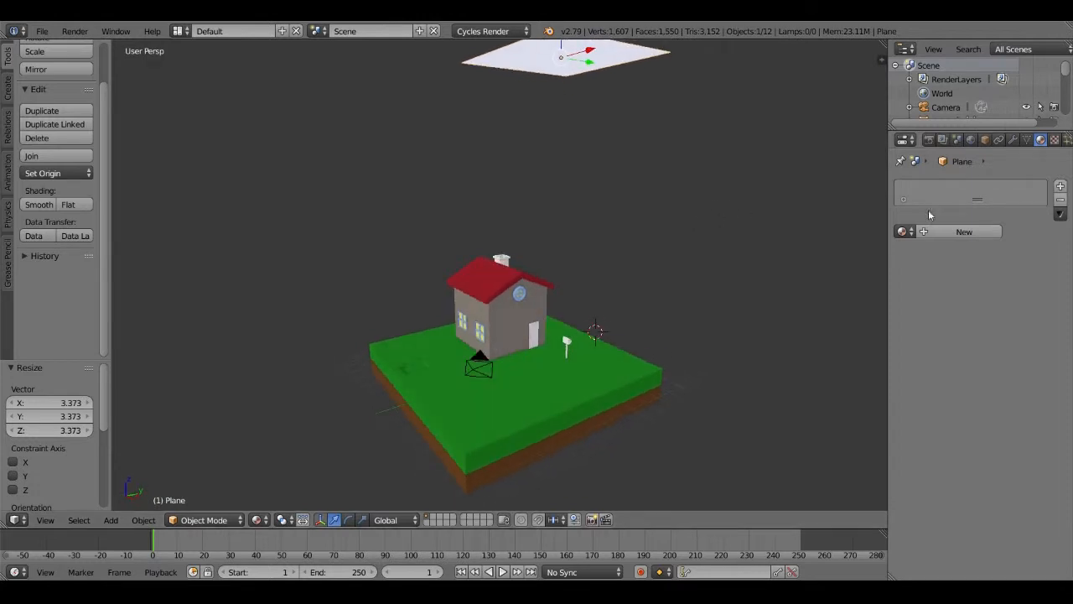
left_click(1061, 187)
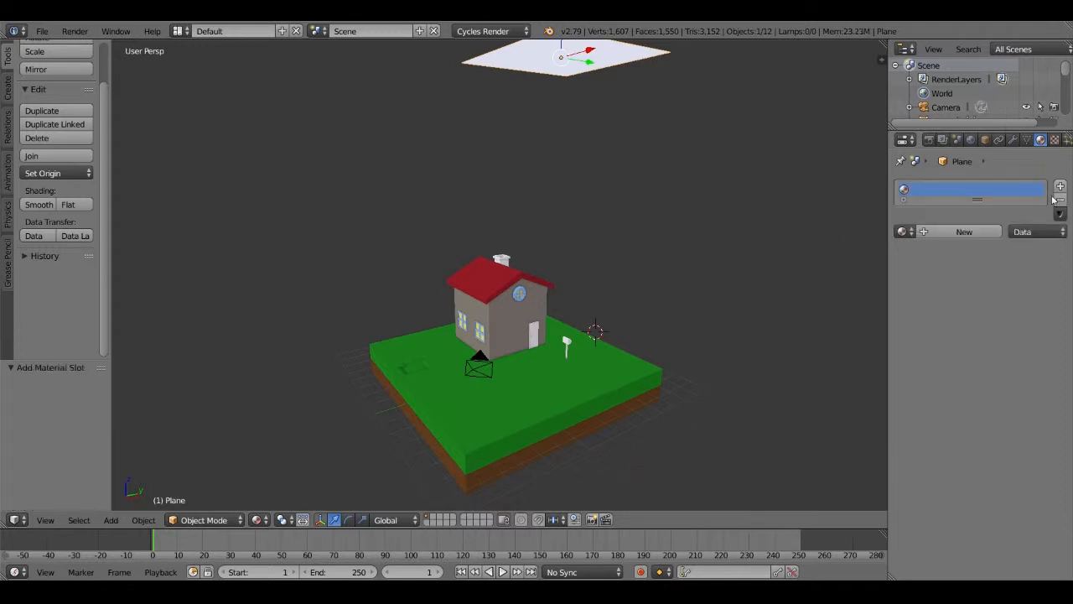
left_click(902, 232)
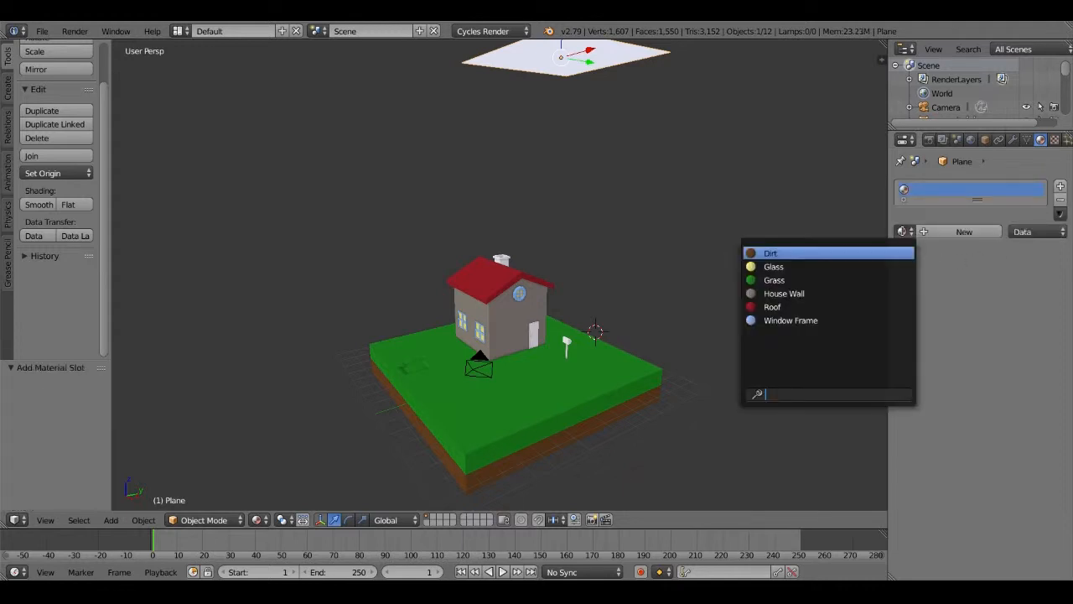
left_click(838, 267)
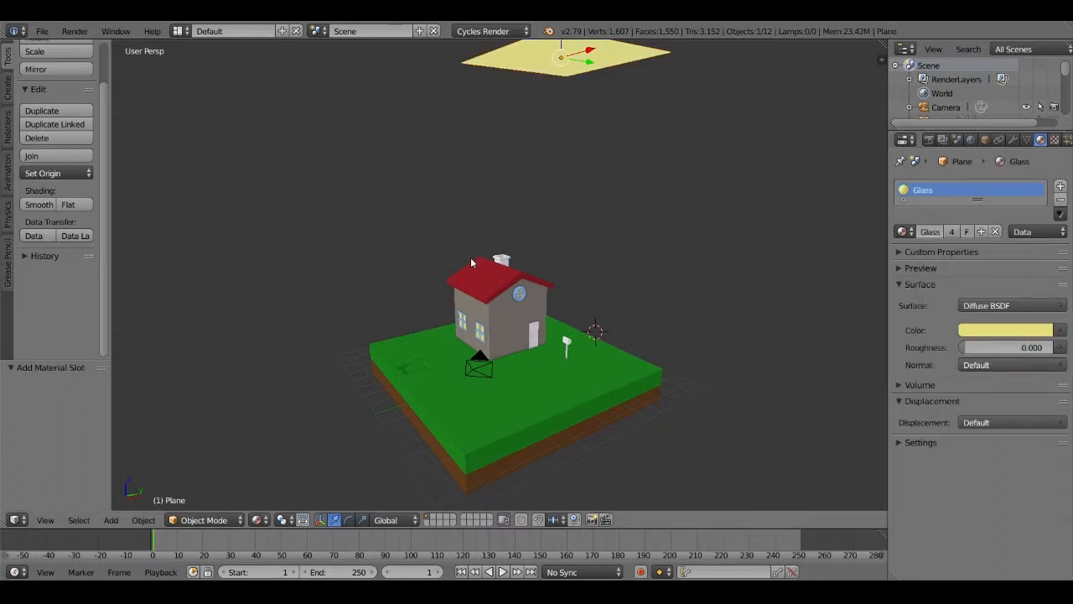
scroll(503, 311, "up", 5)
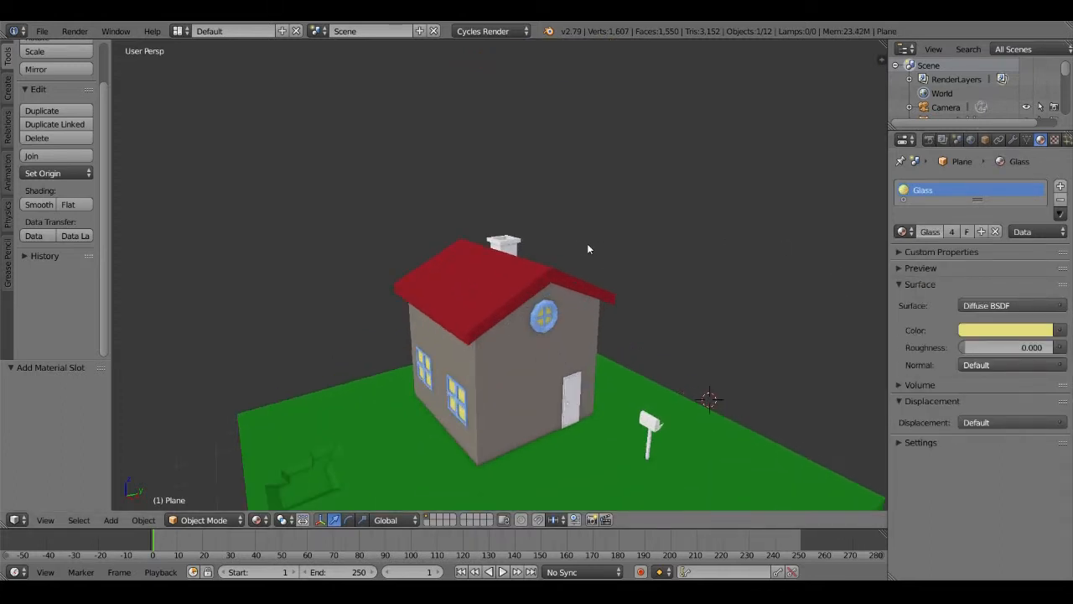
scroll(613, 243, "down", 5)
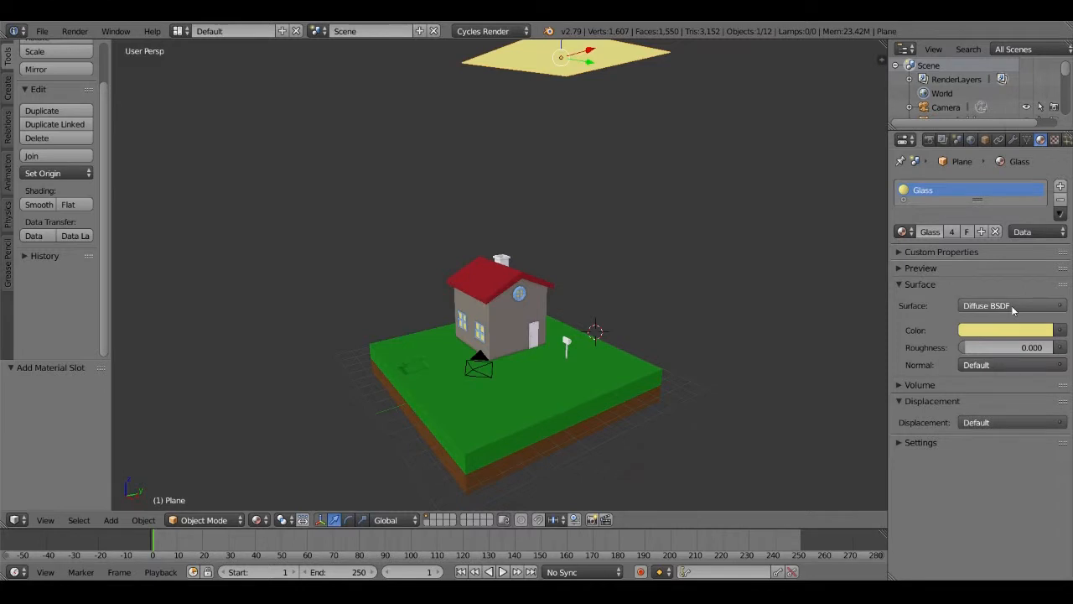
Change the Glass material's surface shader to Emission and set its strength to 6.8
left_click(1013, 308)
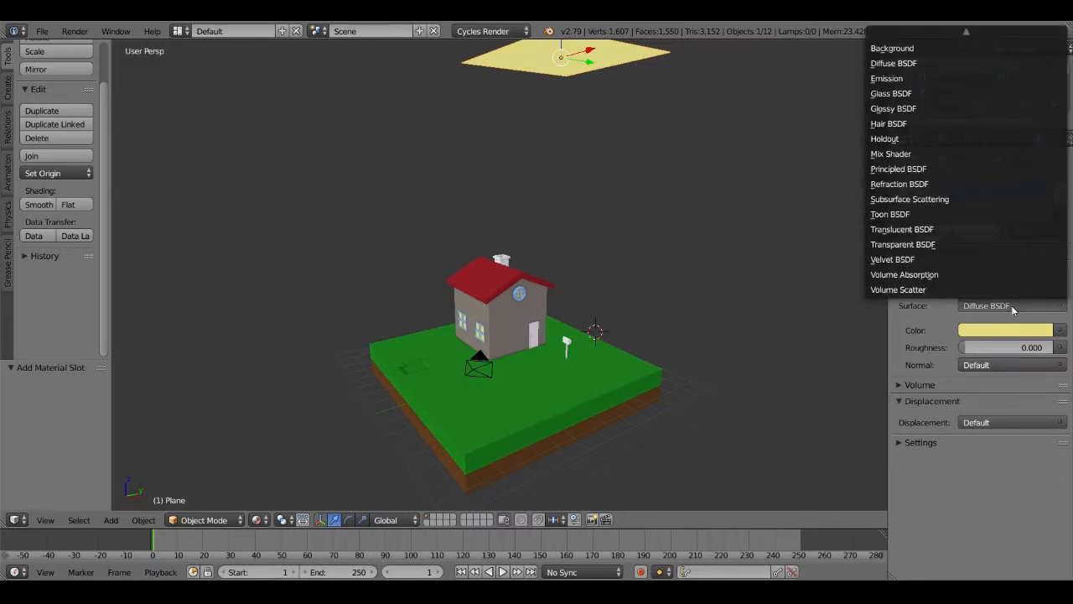
left_click(906, 81)
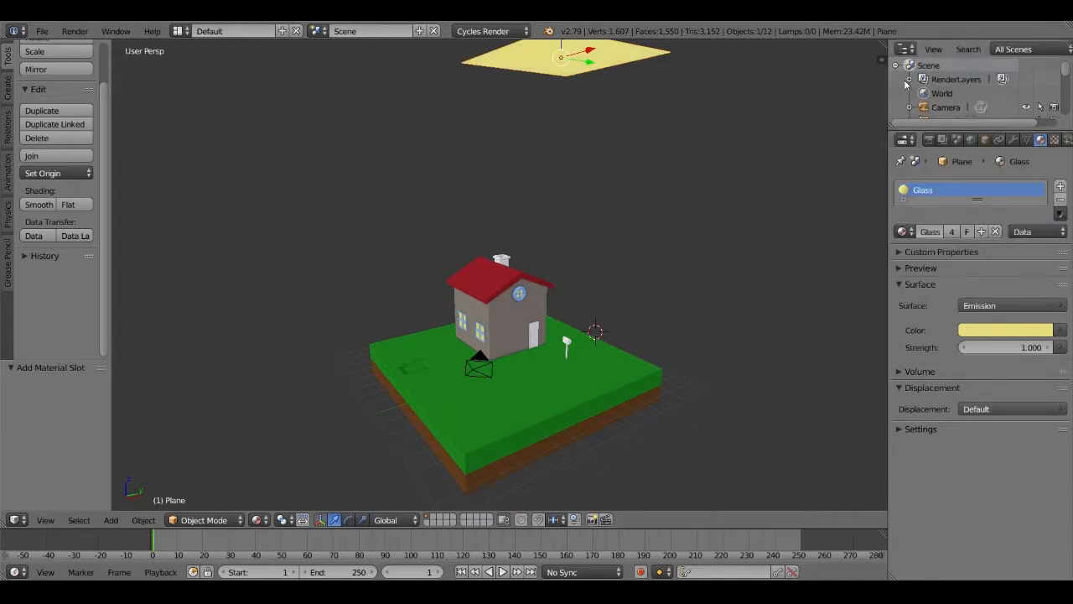
left_click(1001, 351)
left_click_drag(1001, 347, 1018, 347)
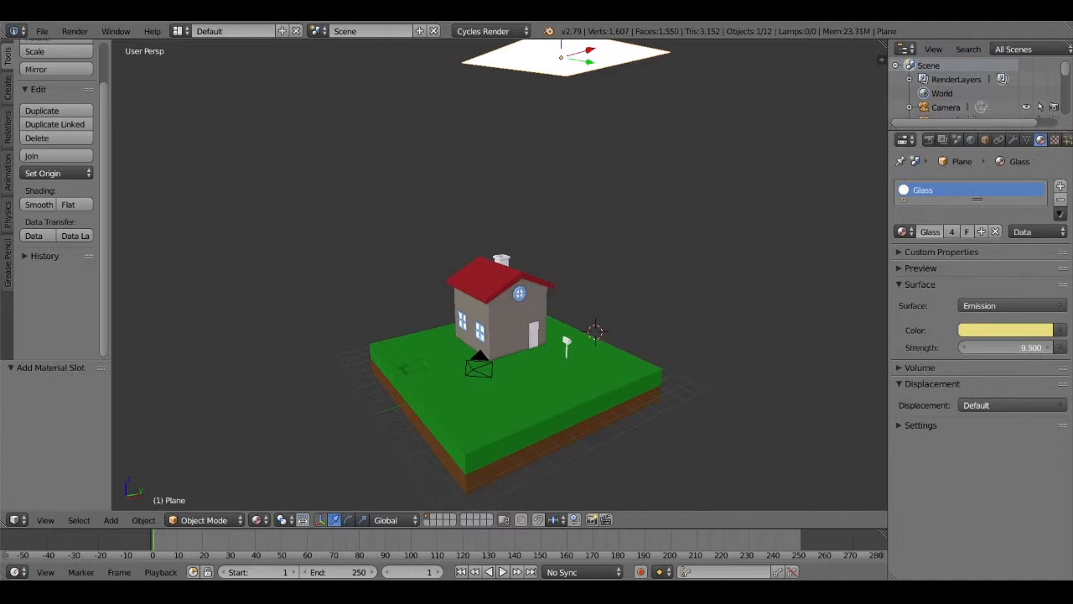
left_click(994, 347)
key("Return")
left_click_drag(998, 347, 991, 348)
scroll(591, 334, "up", 5)
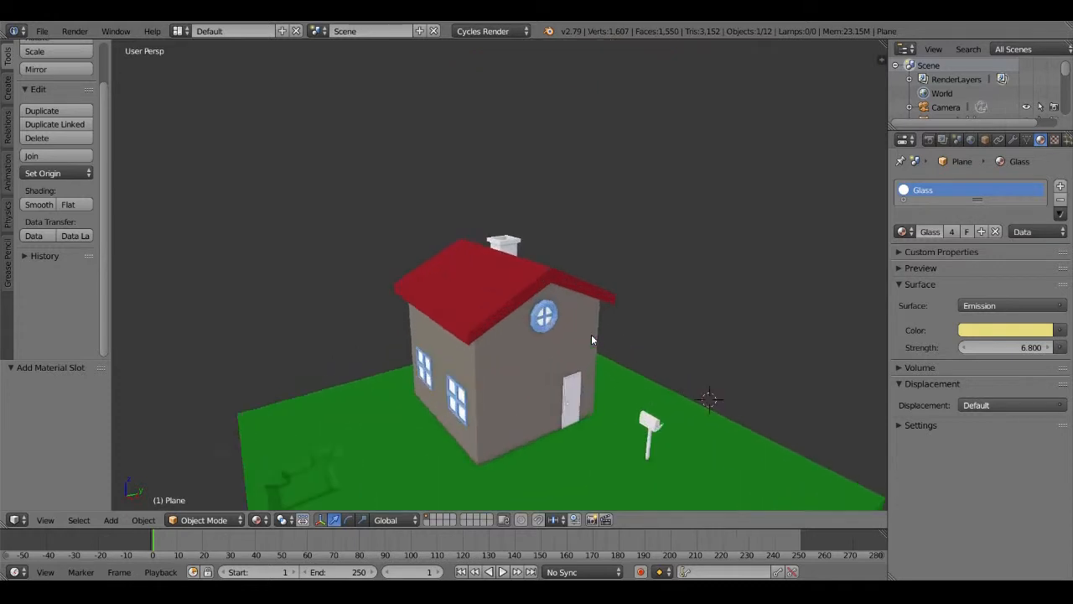
scroll(629, 298, "up", 2)
scroll(634, 289, "down", 6)
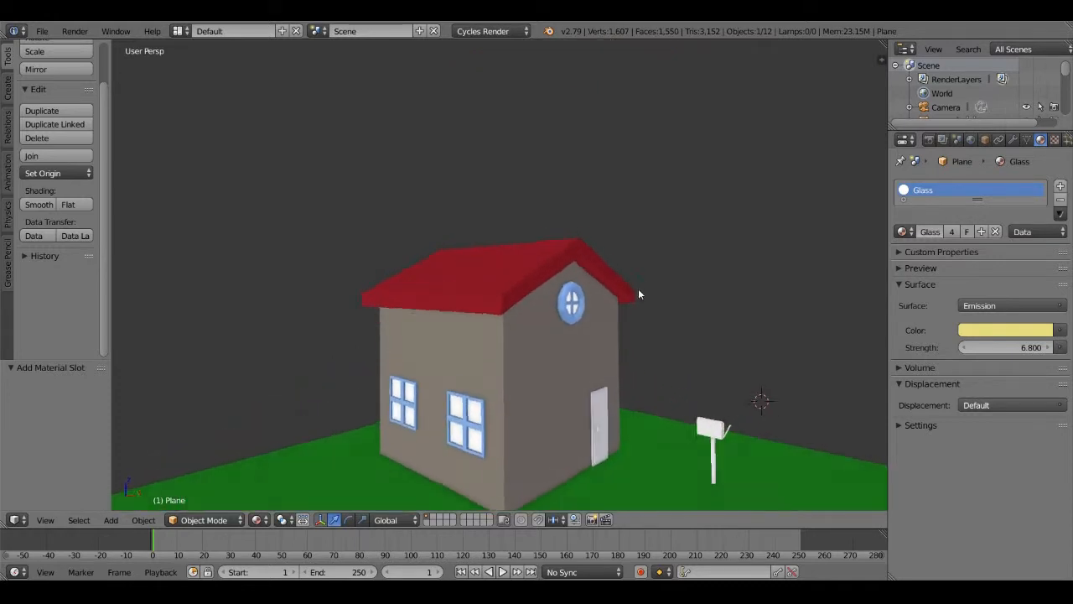
scroll(637, 294, "up", 1)
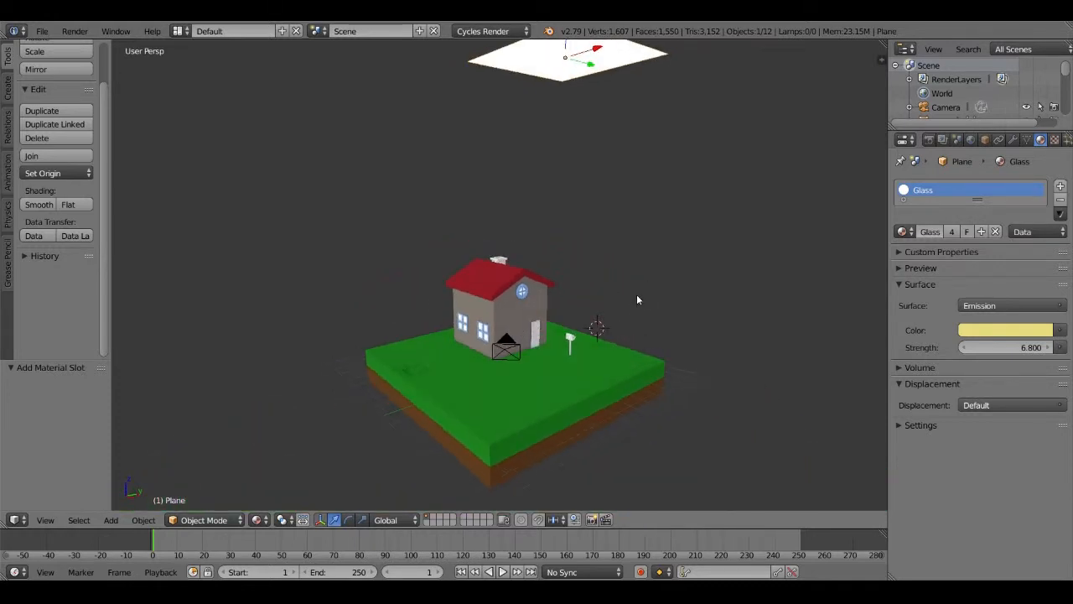
Display the scene in Rendered viewport shading and lower the overhead plane by about 3.4 along the Z axis
left_click(262, 520)
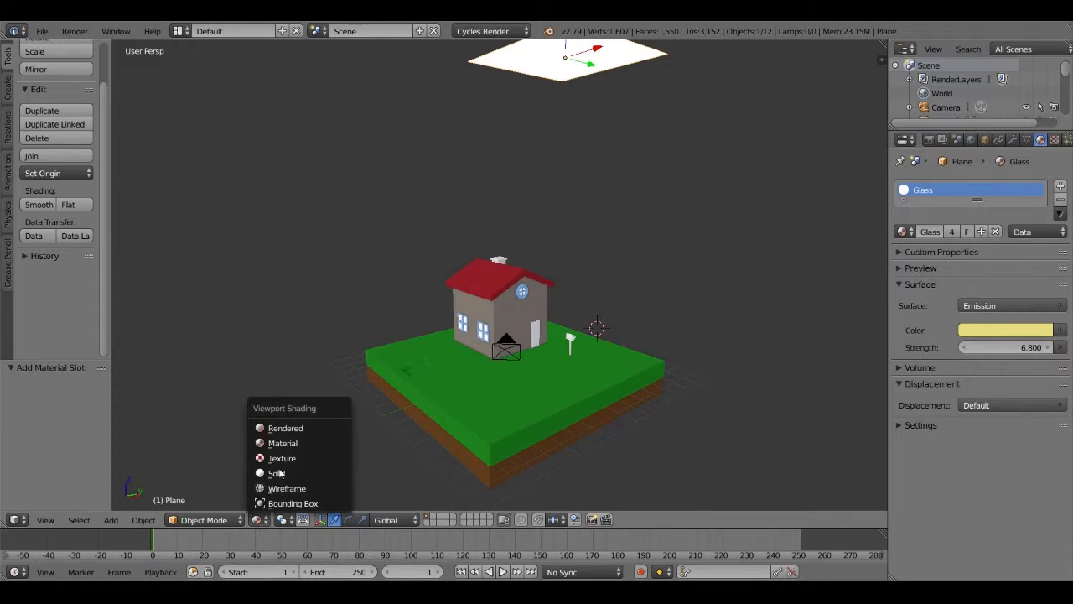
left_click(285, 428)
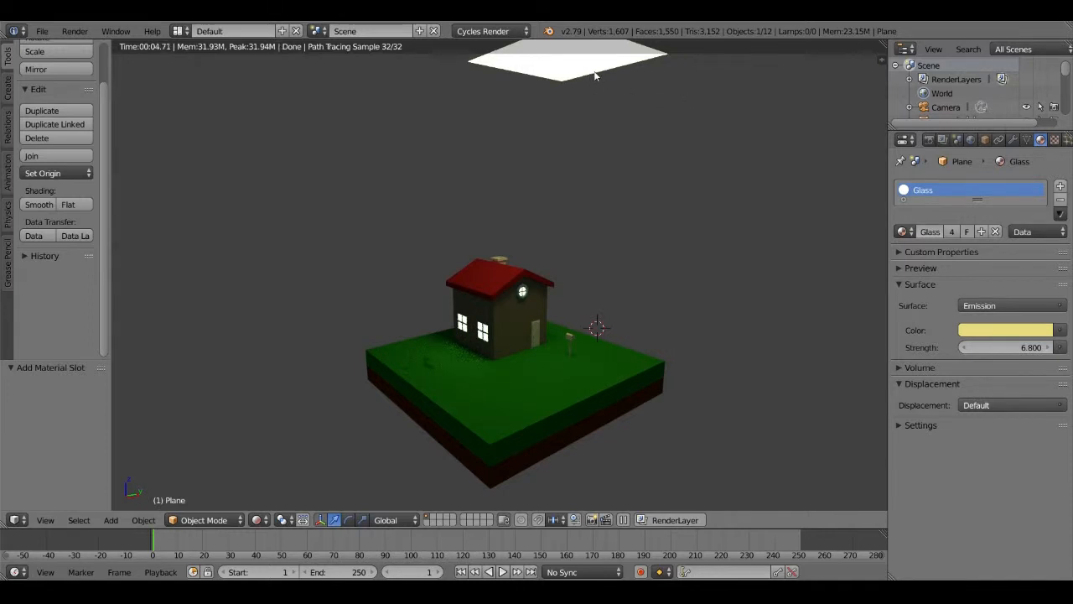
key("g")
key("z")
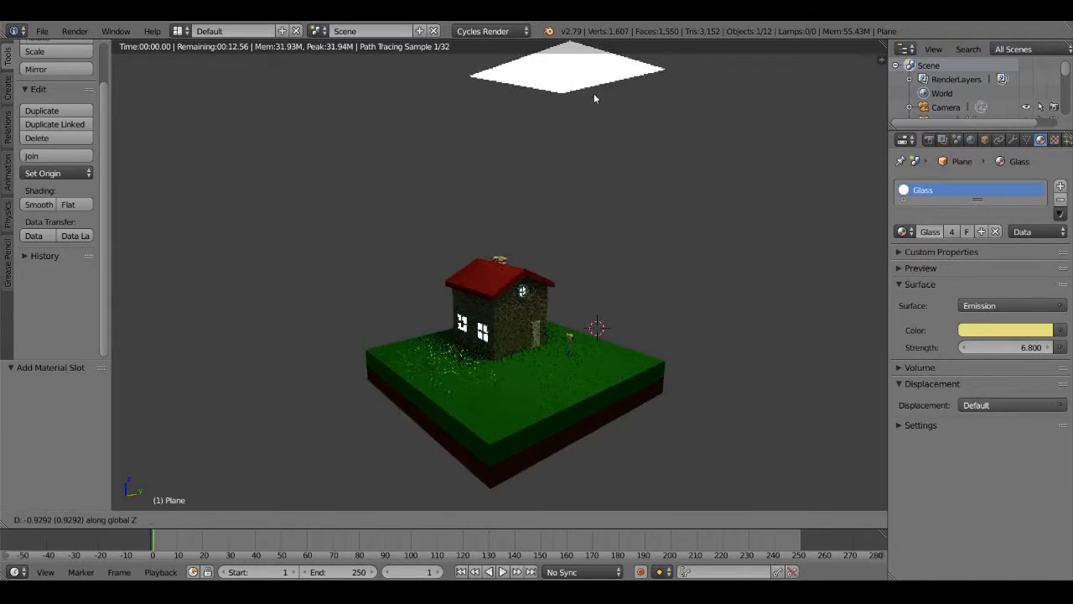
left_click(595, 145)
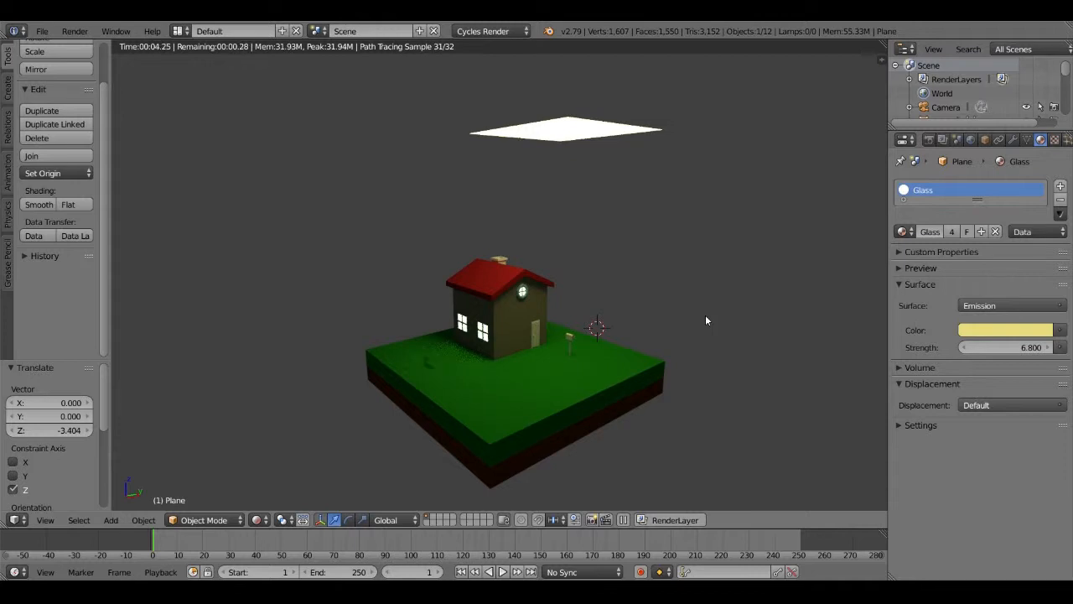
Examine the plane's lighting on the house from several distances and return the viewport to Material shading
scroll(707, 319, "down", 3)
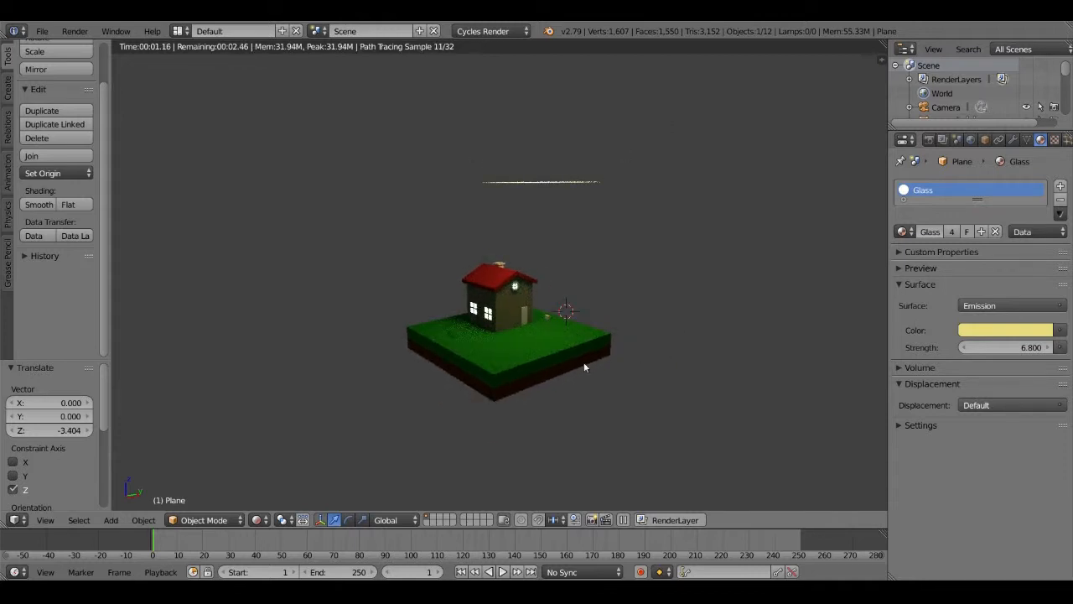
scroll(570, 366, "up", 3)
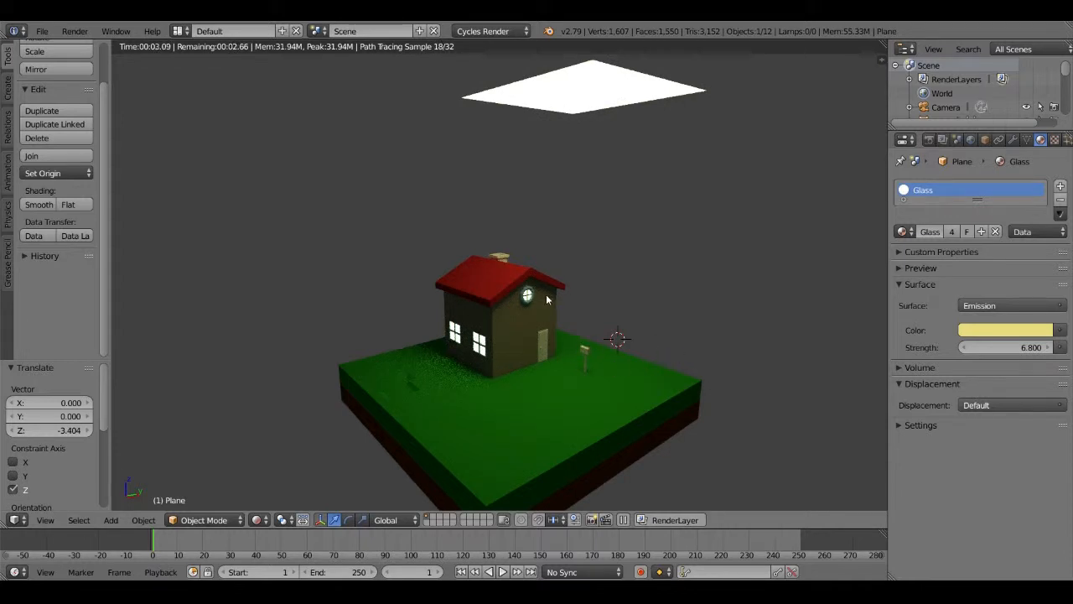
scroll(575, 331, "down", 2)
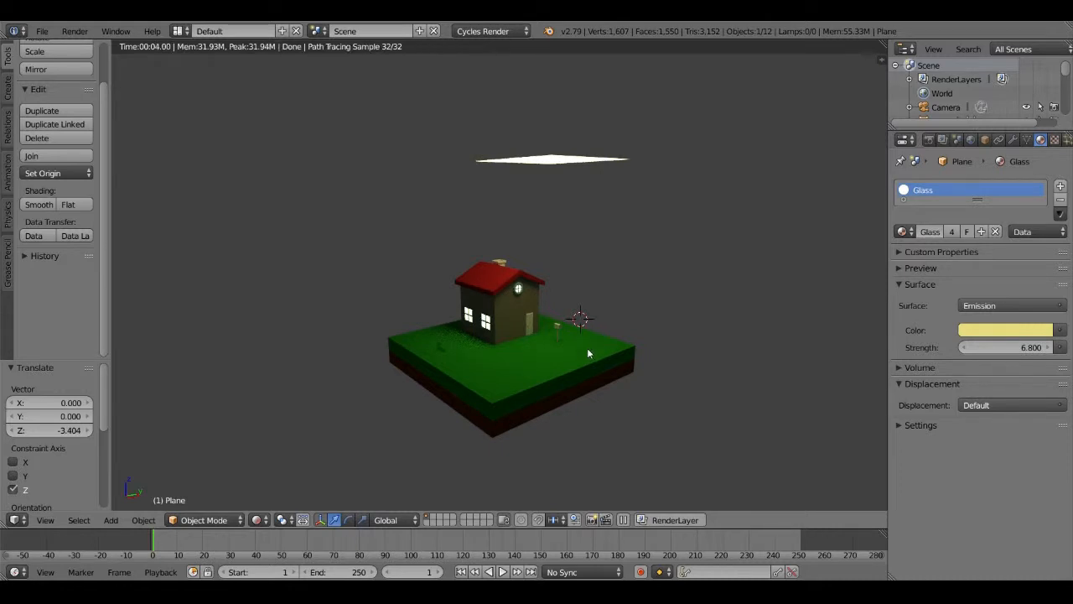
left_click(257, 519)
left_click(294, 444)
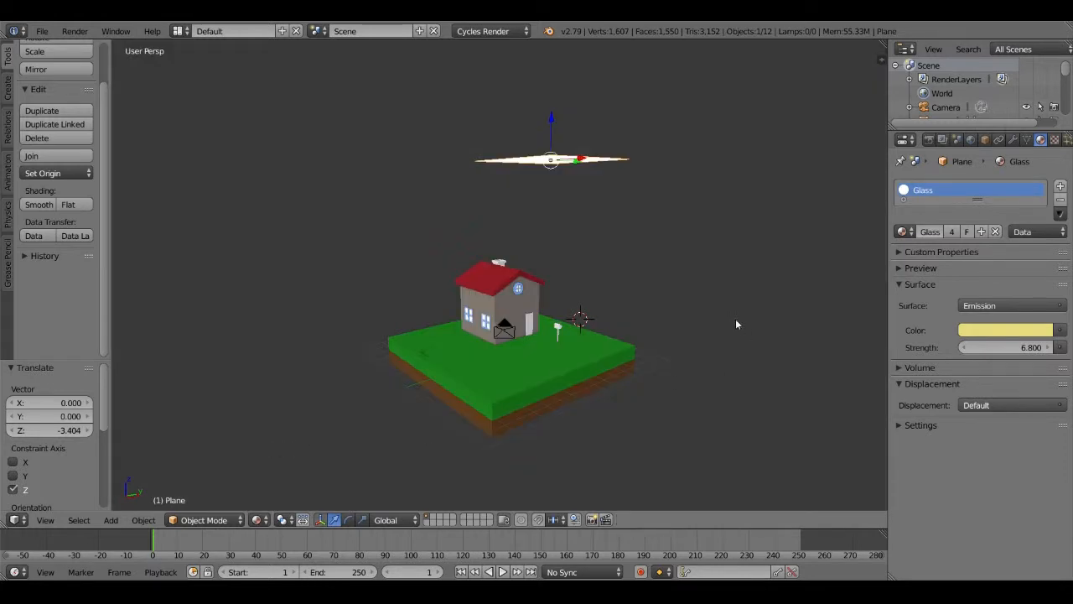
Frame the house and the whole ground block from the door side and align the camera to that view
scroll(696, 325, "down", 2)
mouse_move(646, 344)
middle_mouse_down()
mouse_move(640, 322)
mouse_move(601, 314)
mouse_move(628, 352)
mouse_move(653, 352)
middle_mouse_up()
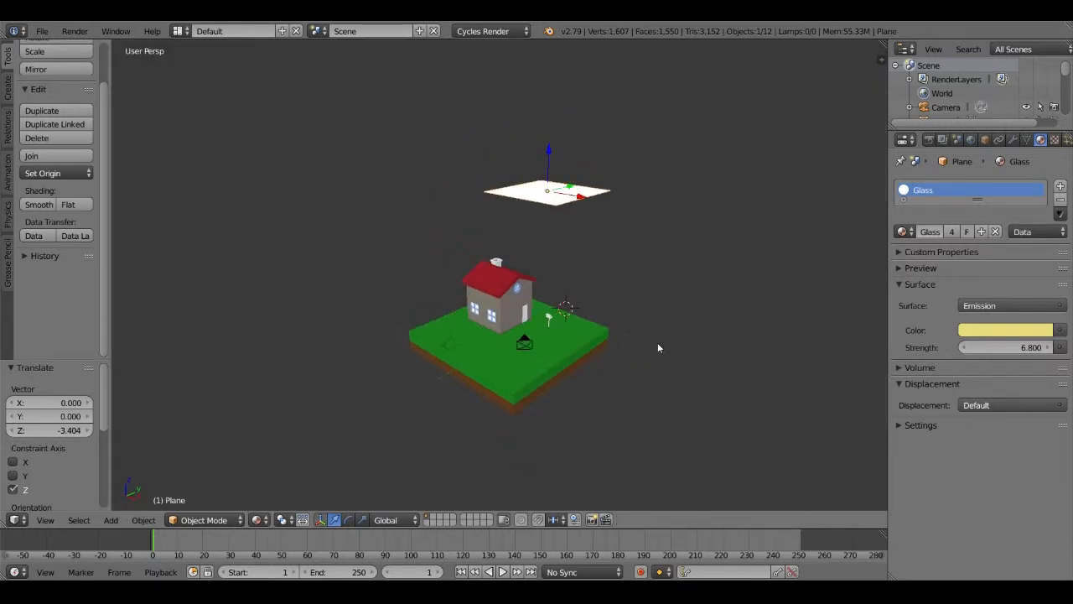
key("KP_0")
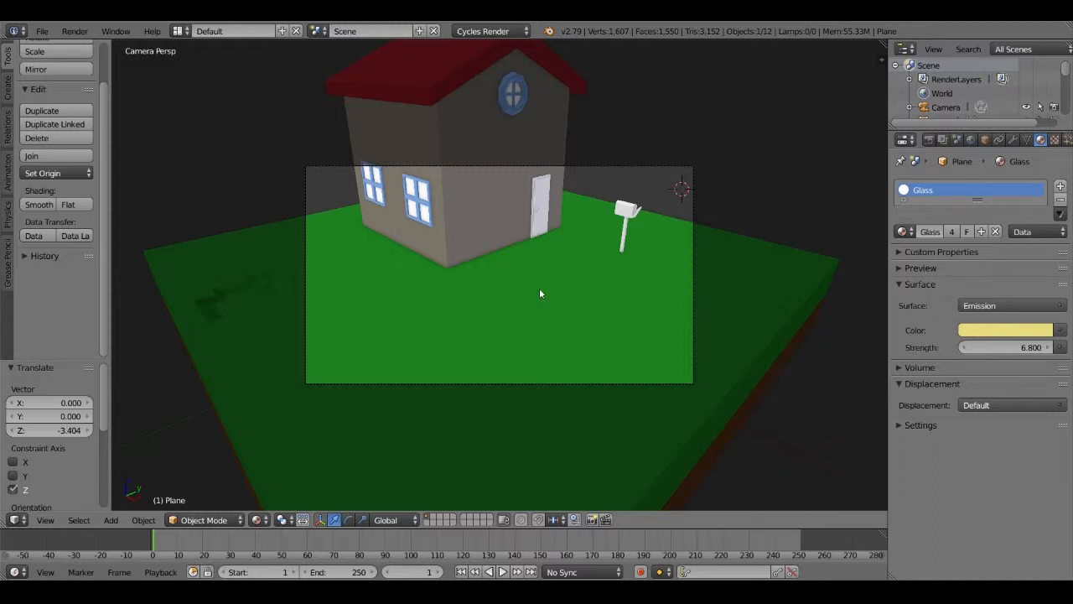
middle_click_drag(744, 288, 610, 291)
scroll(656, 296, "down", 5)
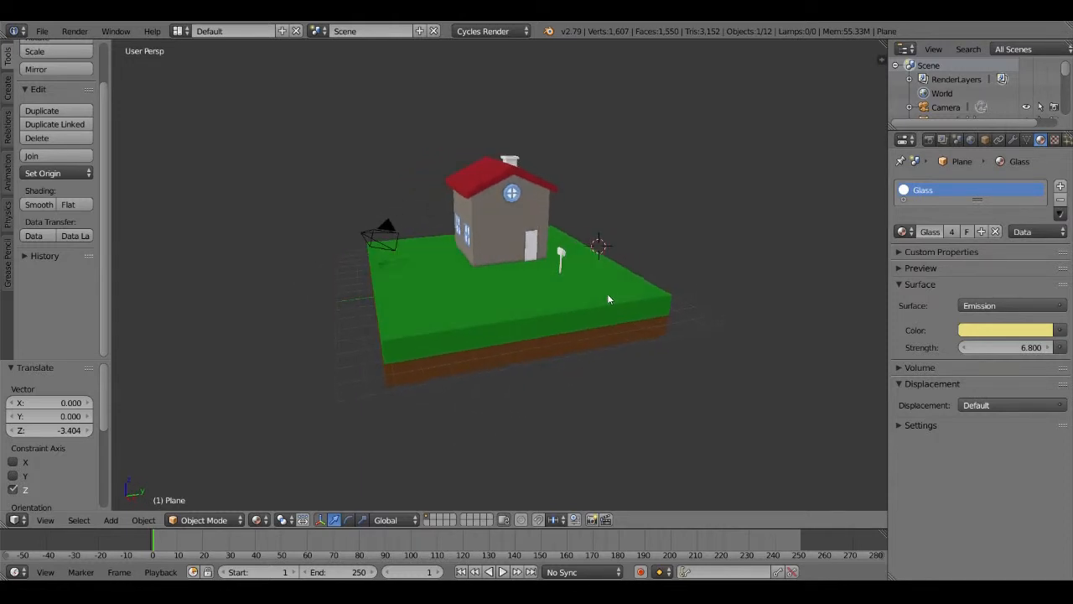
scroll(582, 295, "down", 2)
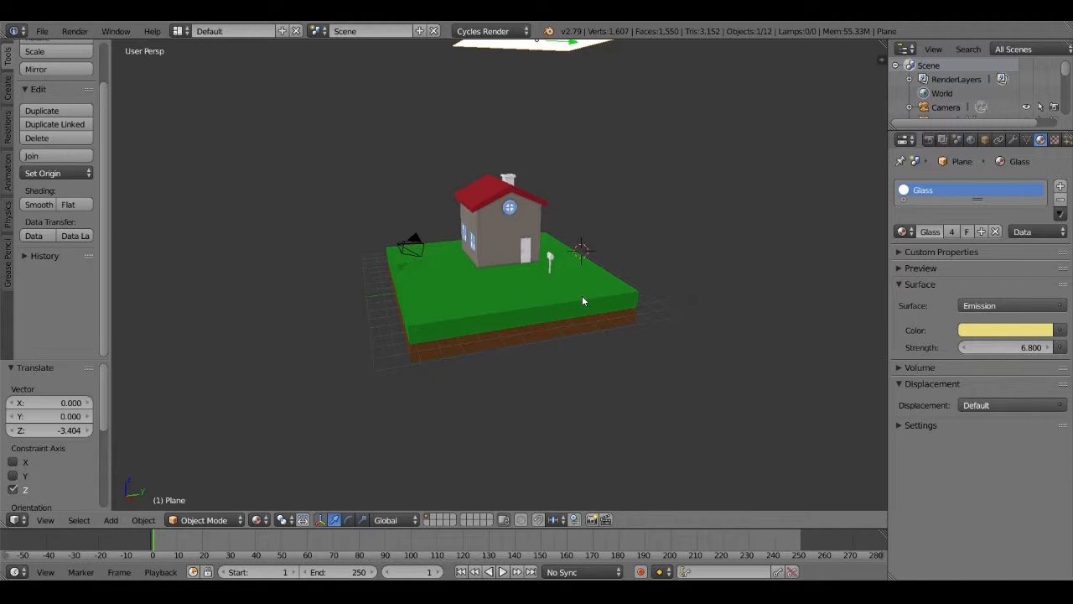
key("ctrl+alt+KP_0")
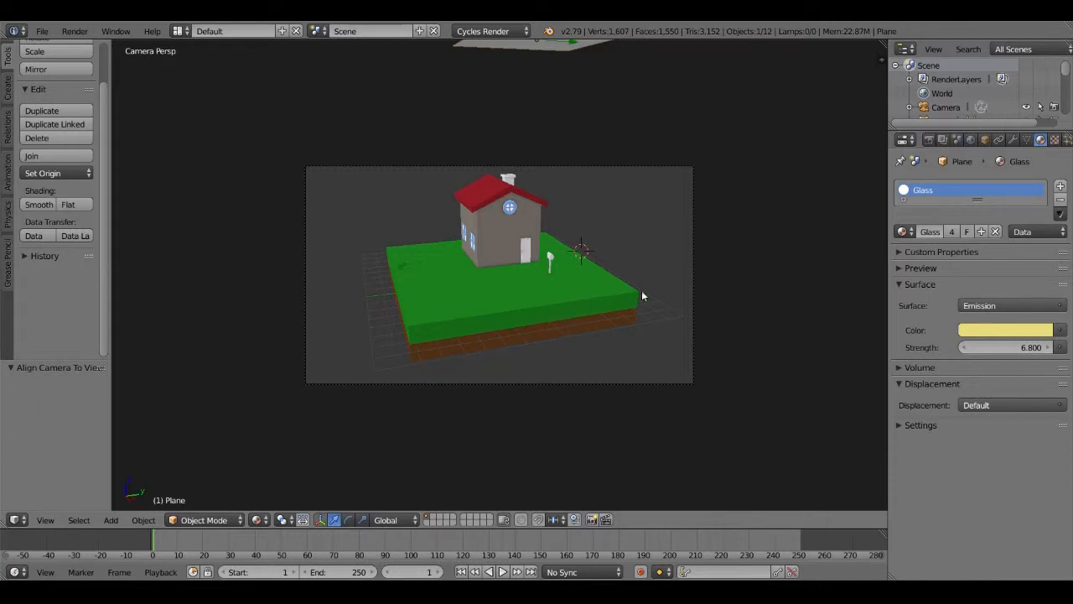
Move the camera about 0.15 in X, 1.01 in Y and 0.44 in Z, and preview its framing in Rendered shading
right_click(695, 263)
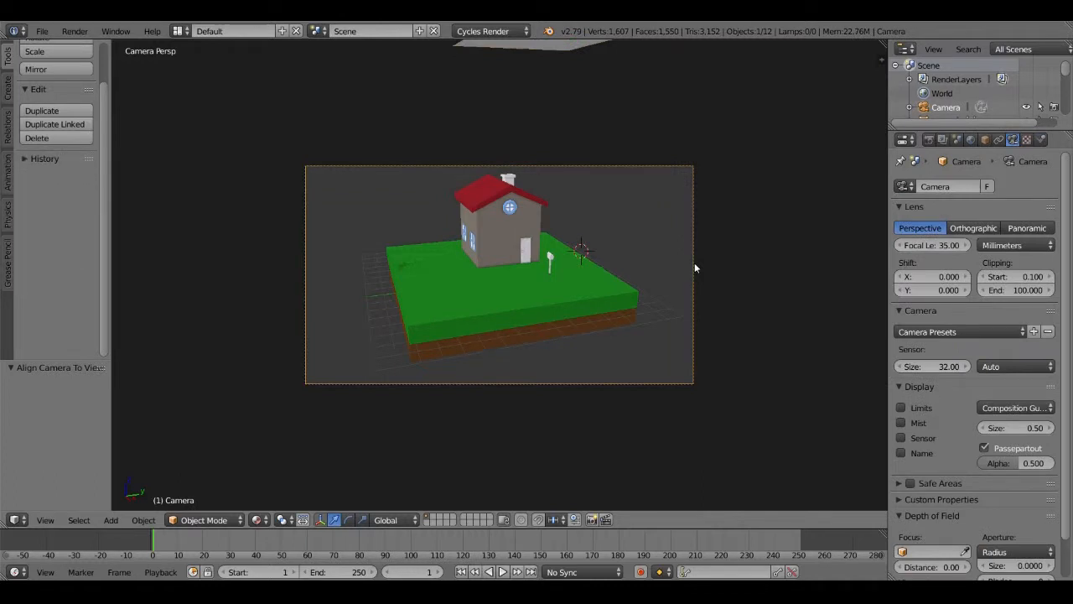
key("g")
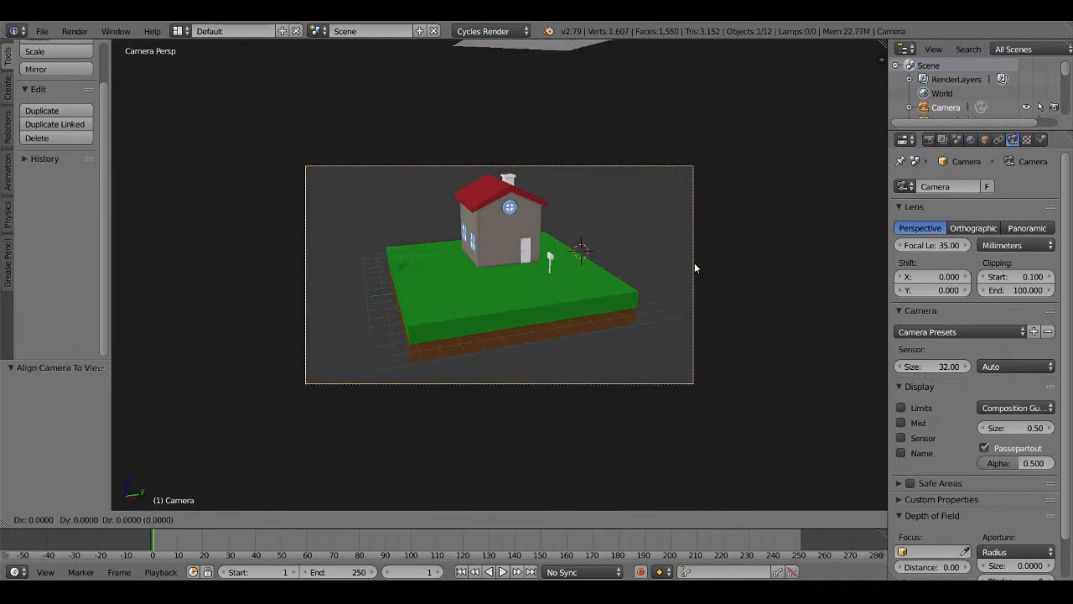
left_click(766, 230)
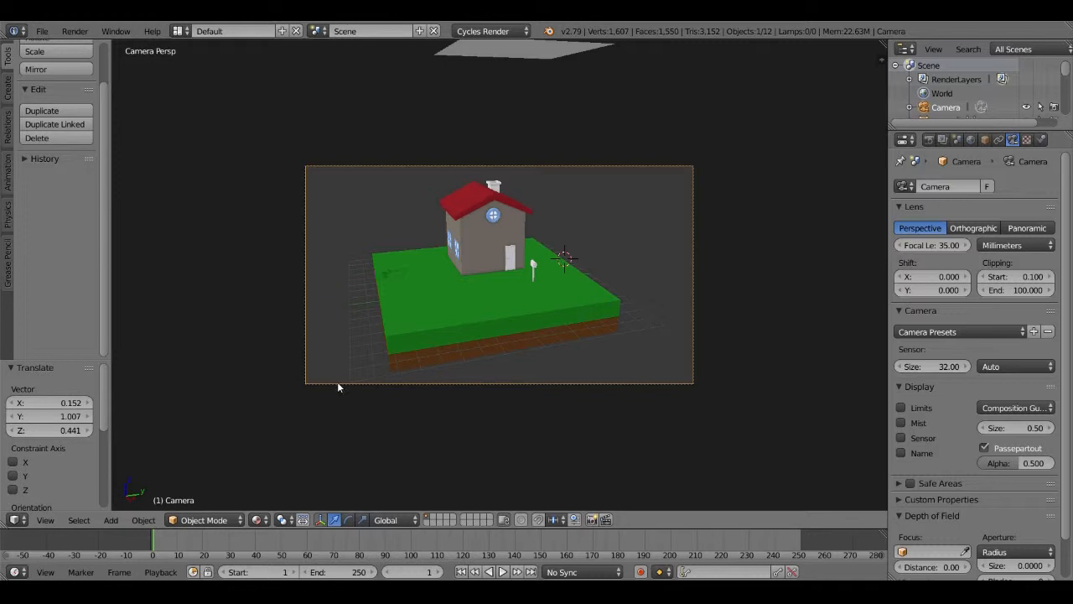
left_click(257, 520)
left_click(286, 429)
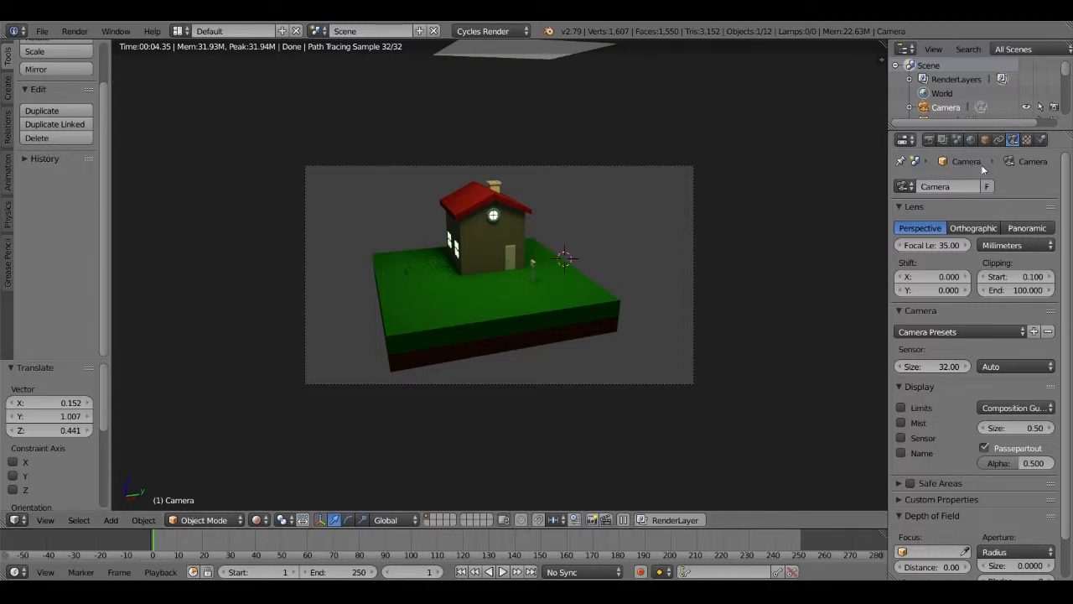
Set the Cycles sampling to 230 render samples and 206 preview samples, and render the image
left_click(928, 140)
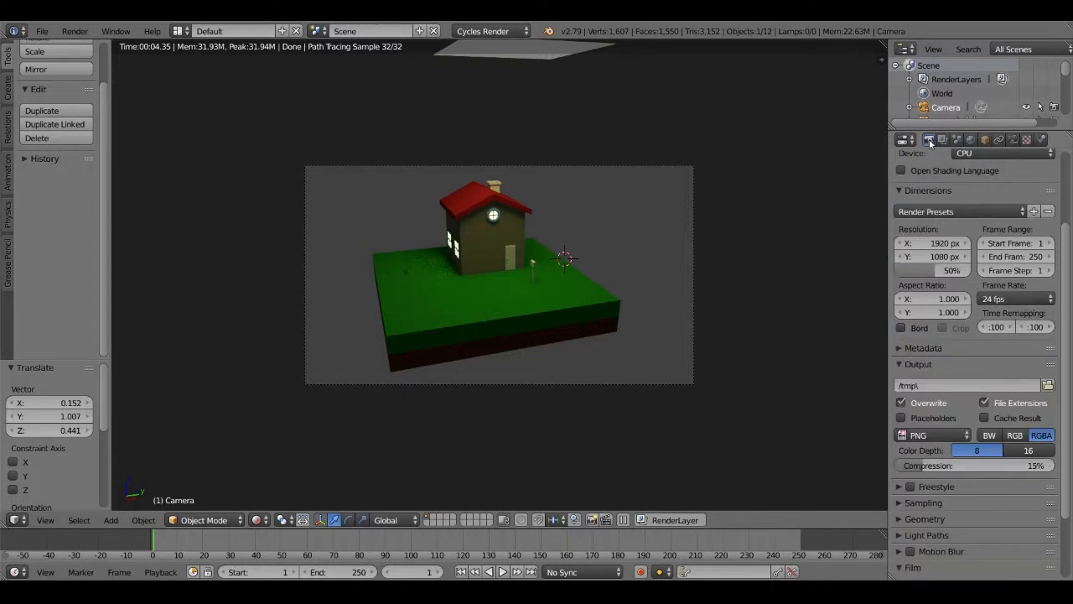
scroll(1009, 304, "down", 1)
scroll(1009, 303, "down", 2)
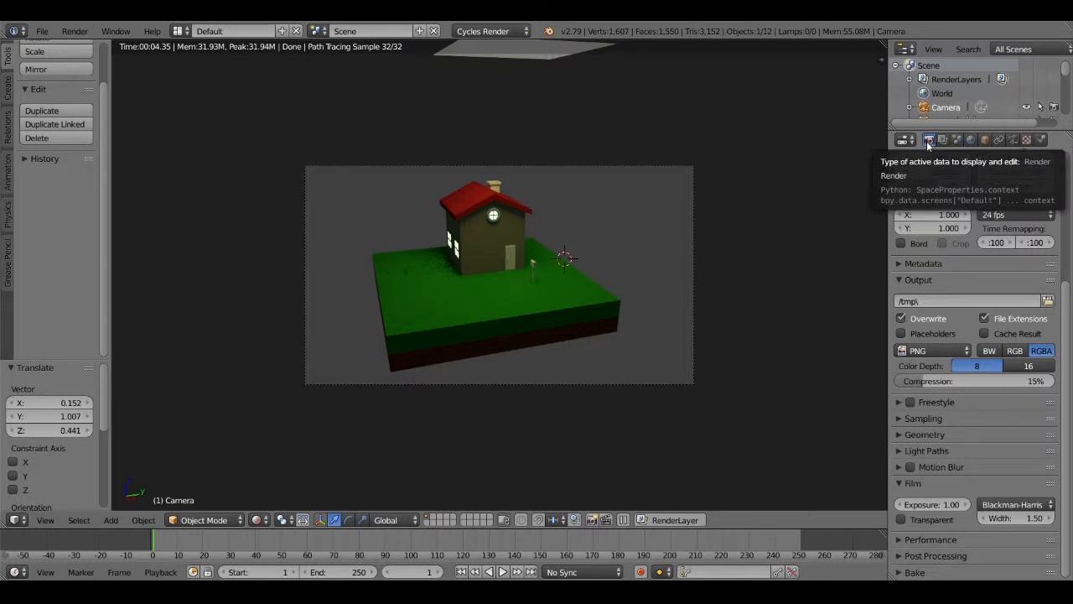
left_click(957, 422)
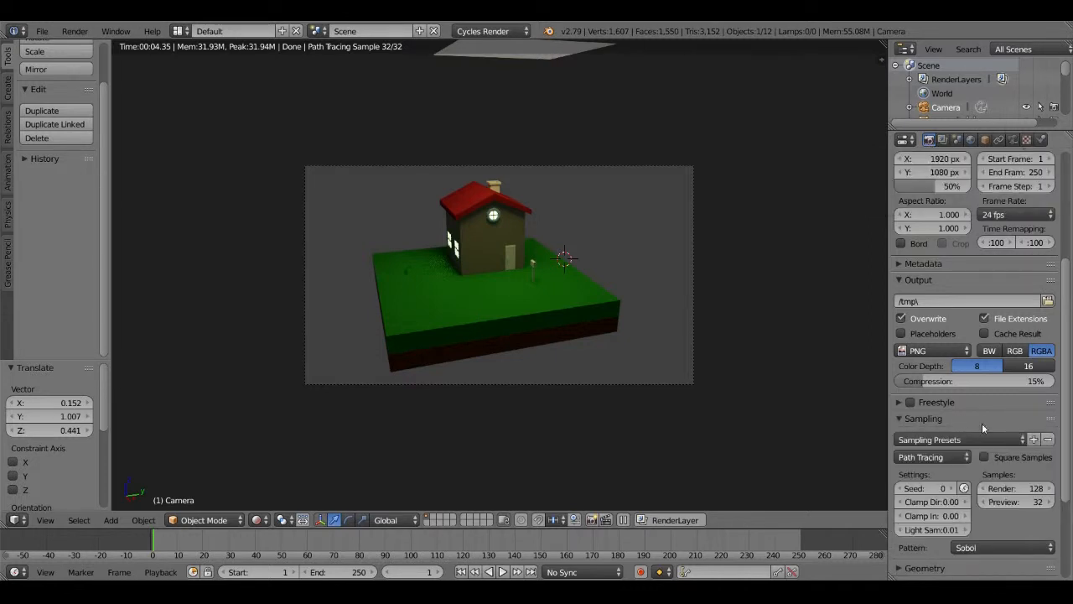
scroll(973, 423, "down", 3)
left_click_drag(1016, 413, 1048, 399)
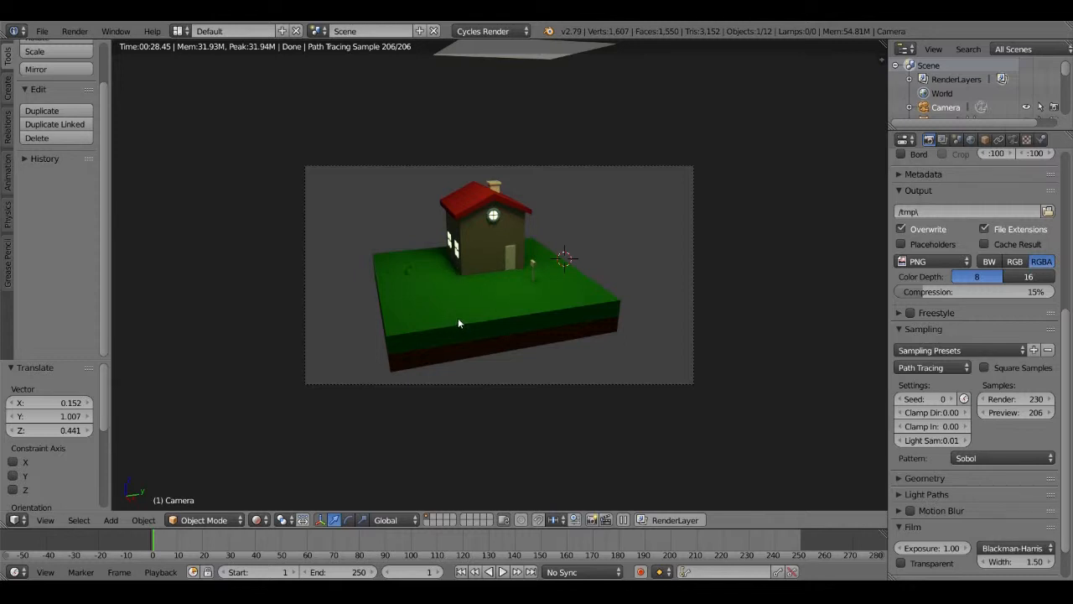
left_click(75, 35)
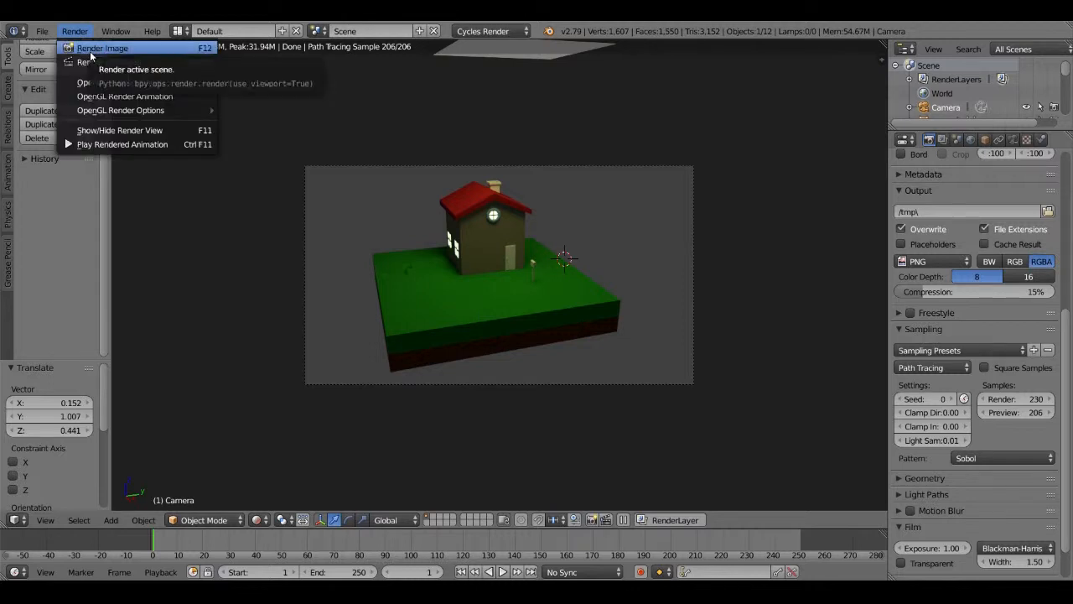
left_click(90, 50)
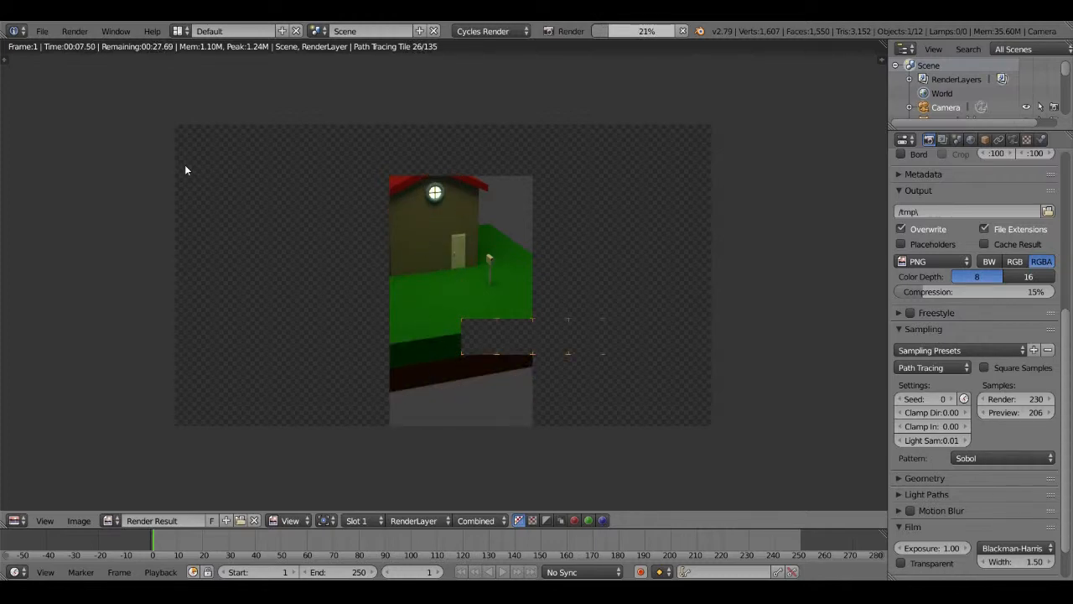
Bring up the save-as-image file browser for the finished render, then leave it by switching the area to the 3D View
left_click(78, 521)
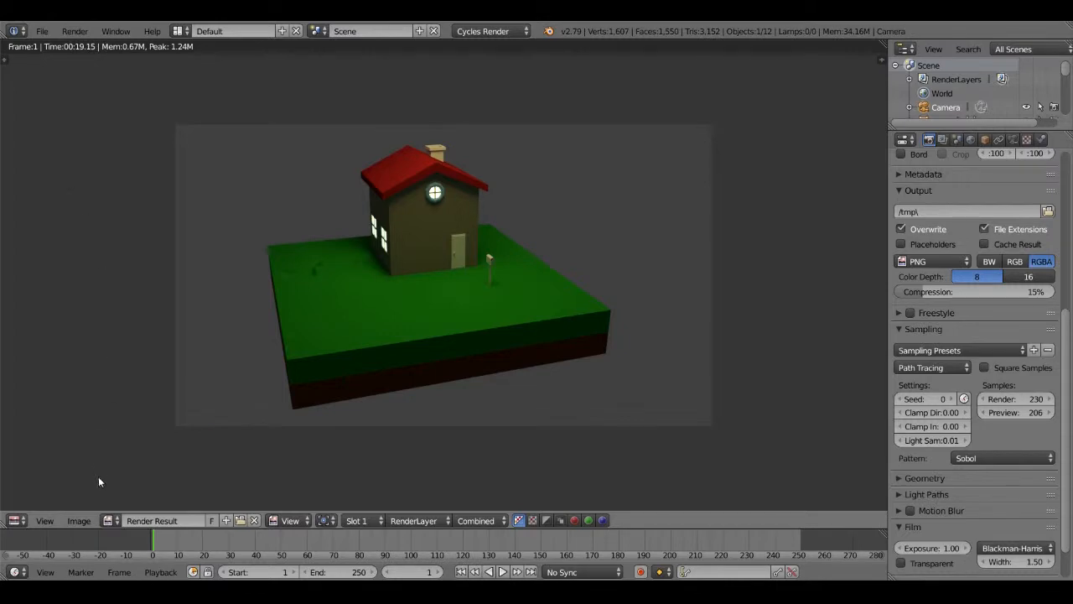
left_click(78, 521)
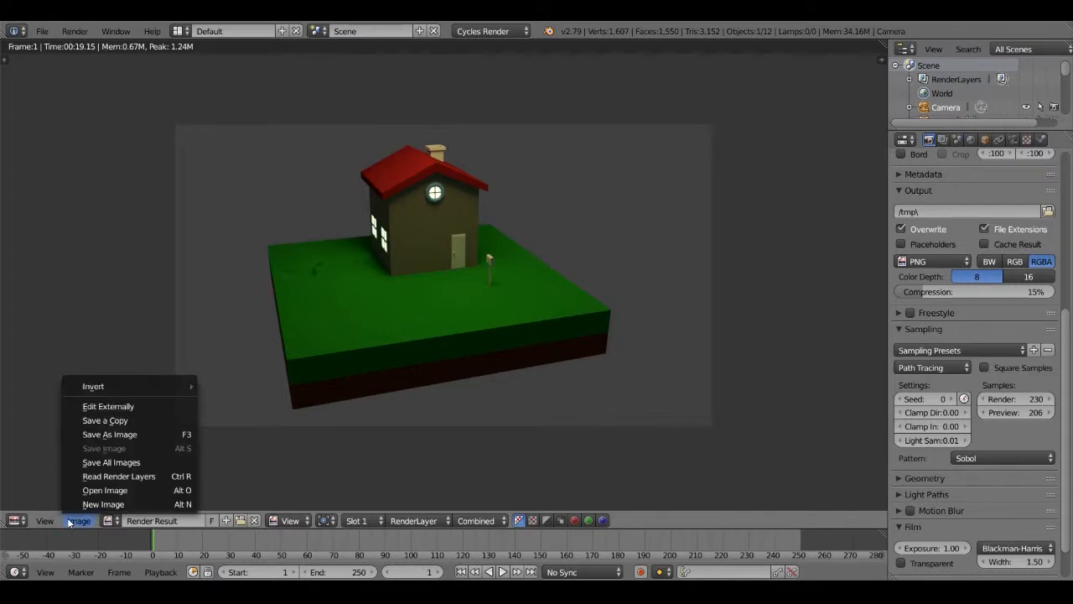
left_click(104, 435)
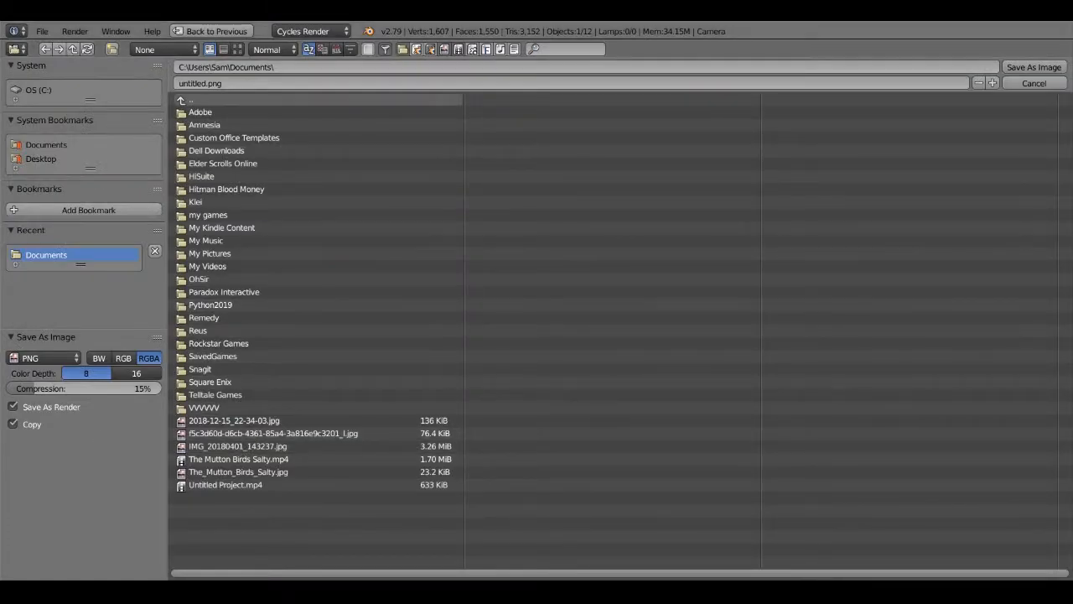
left_click(15, 49)
left_click(59, 65)
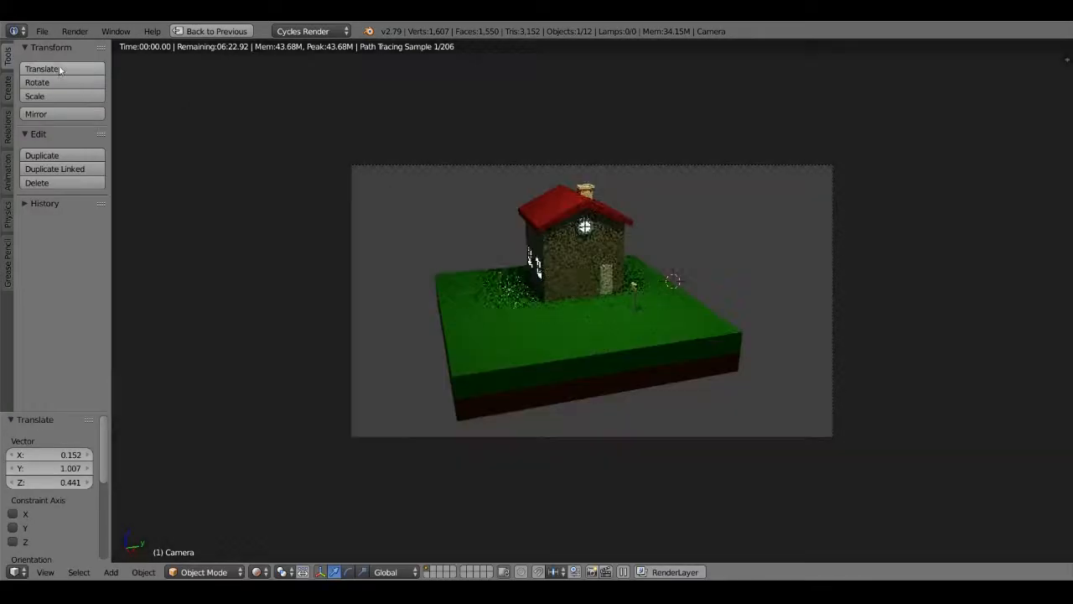
Review the finished render in the UV/Image Editor and return the area to the 3D View
left_click(16, 572)
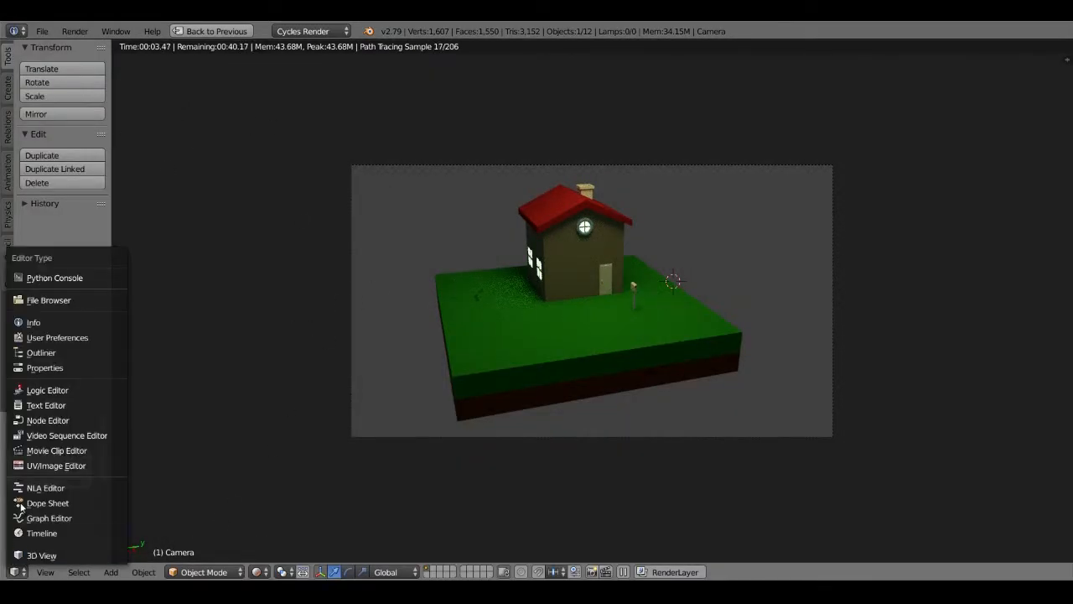
left_click(38, 466)
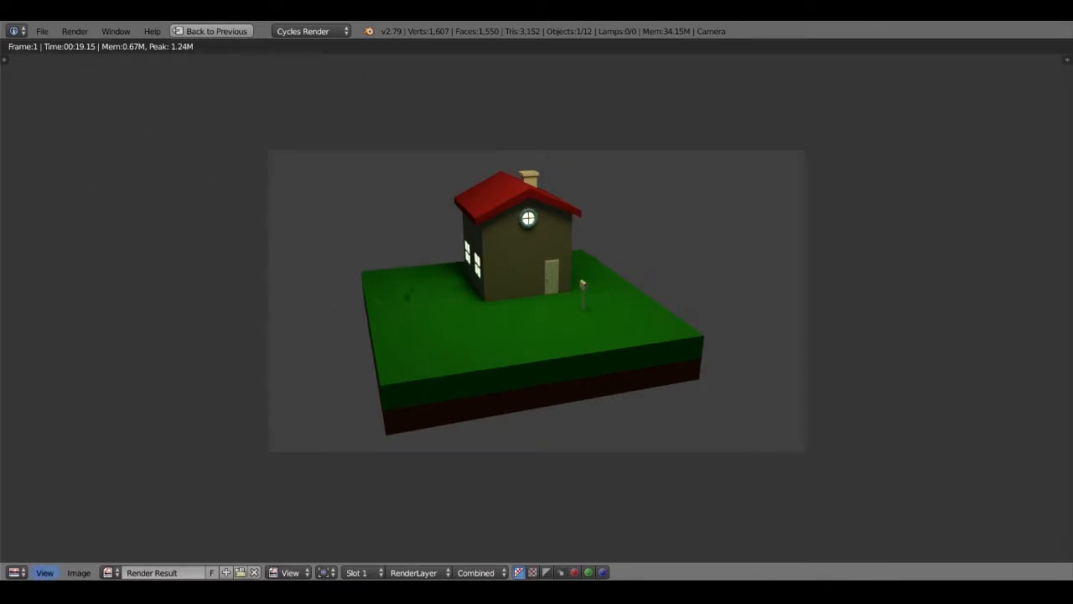
left_click(14, 573)
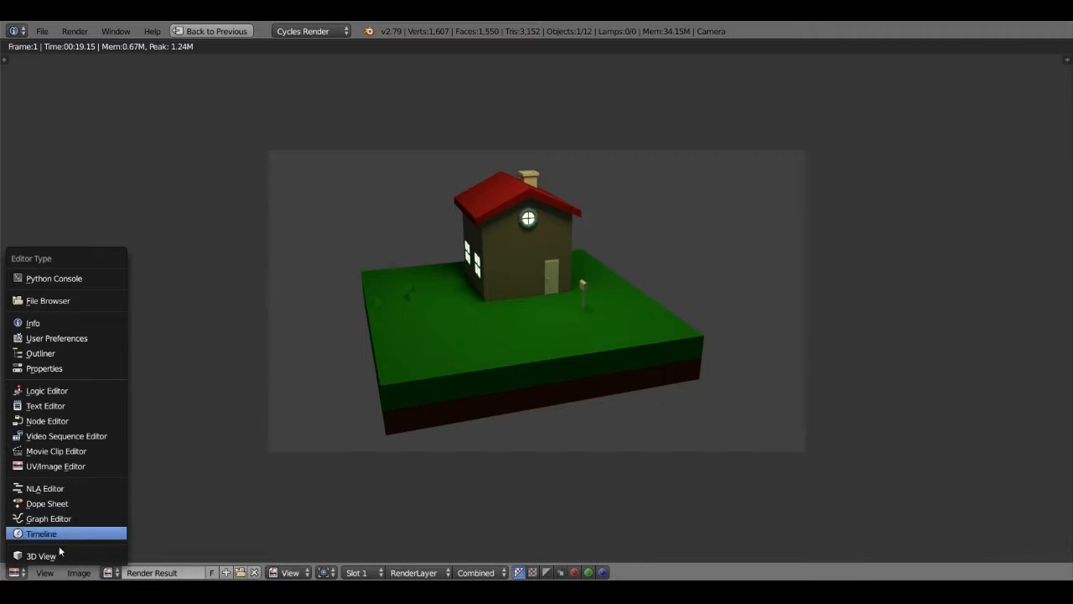
left_click(38, 556)
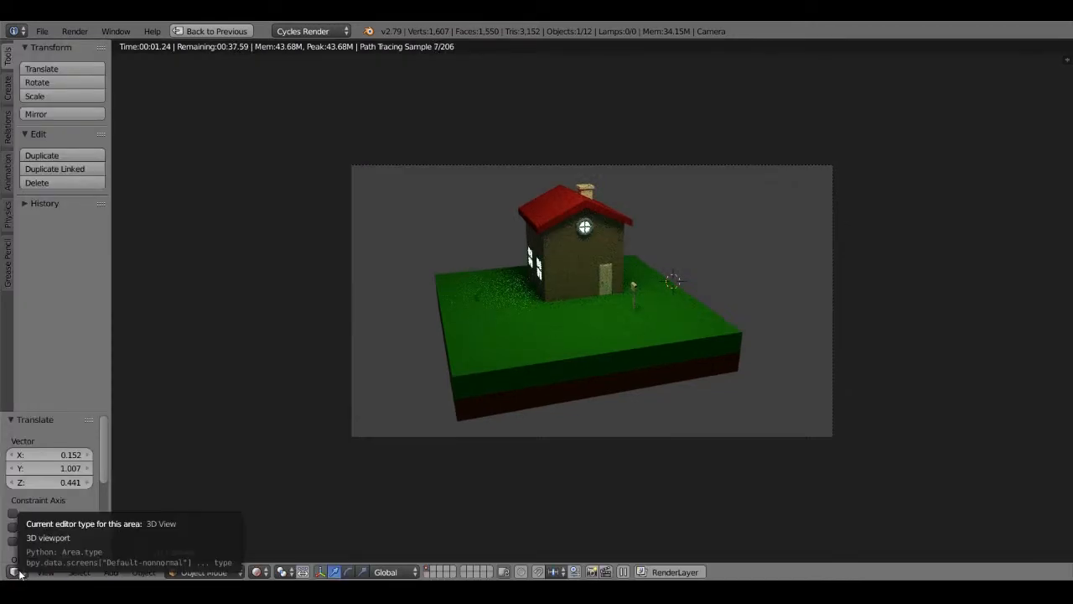